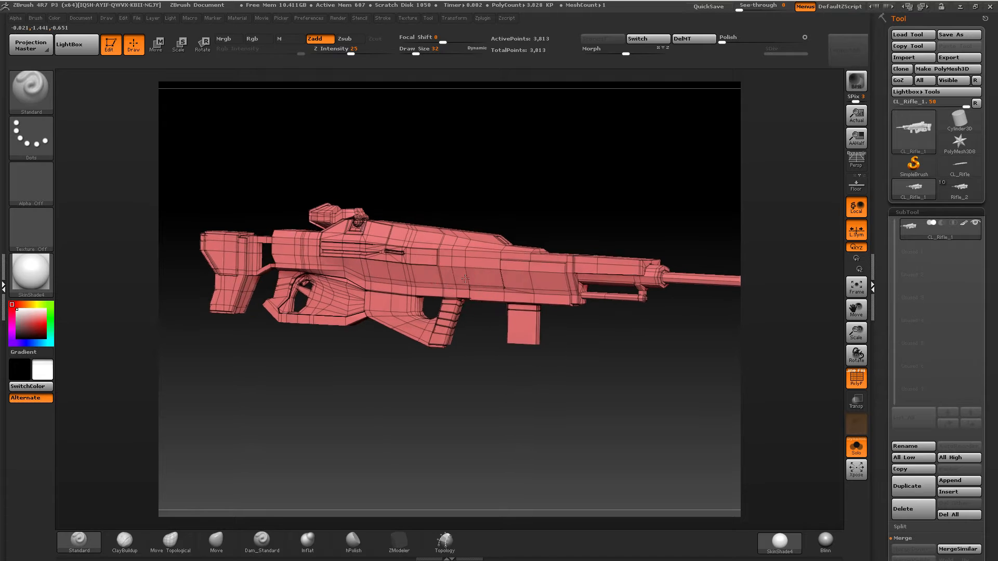
Flatten the low-poly rifle's UVs with UV Master to examine their layout, and unflatten the model.
{"action": "left_click", "coordinate": [2, 220]}
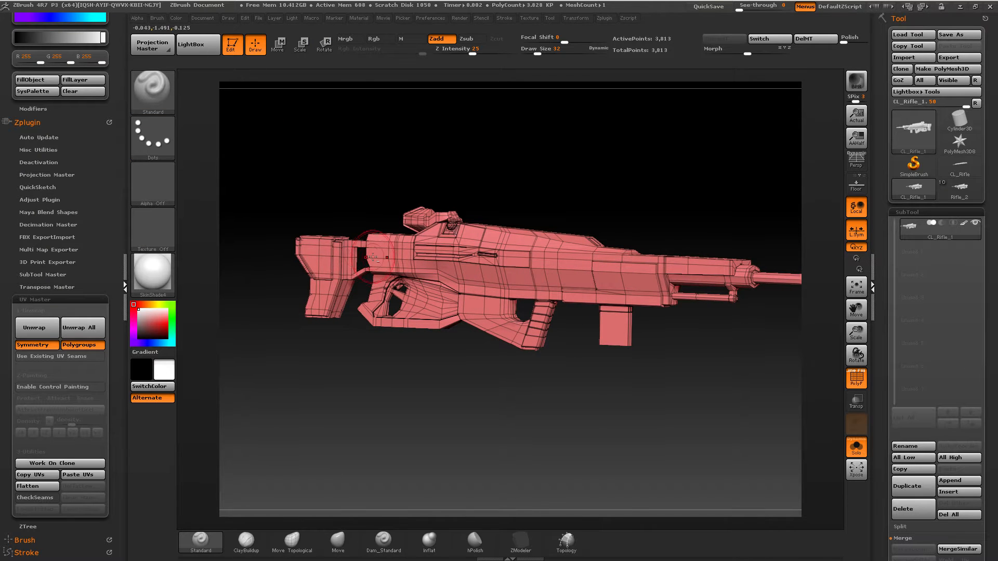
{"action": "right_click_drag", "start_coordinate": [370, 244], "coordinate": [361, 239], "text": "alt"}
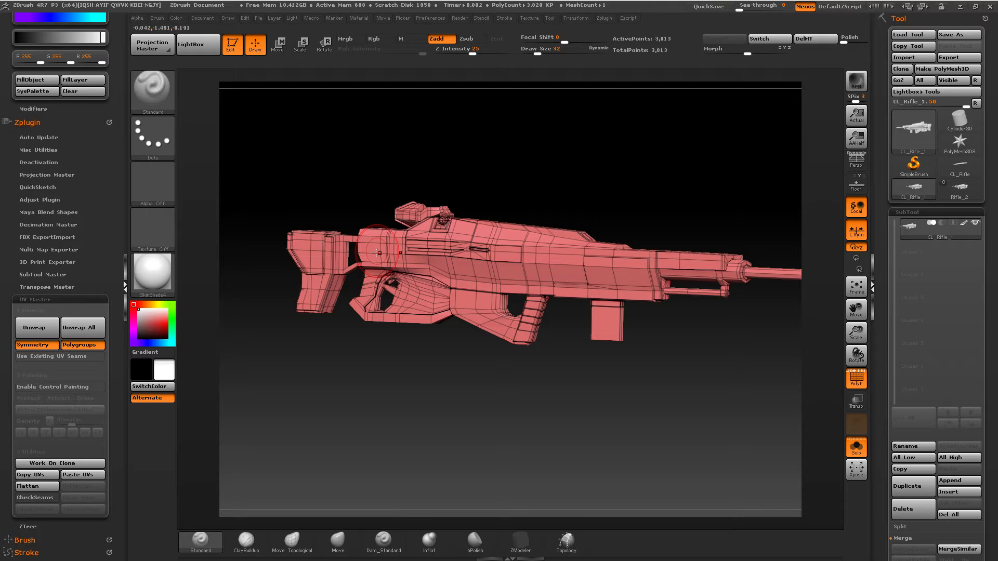
{"action": "left_click", "coordinate": [37, 486]}
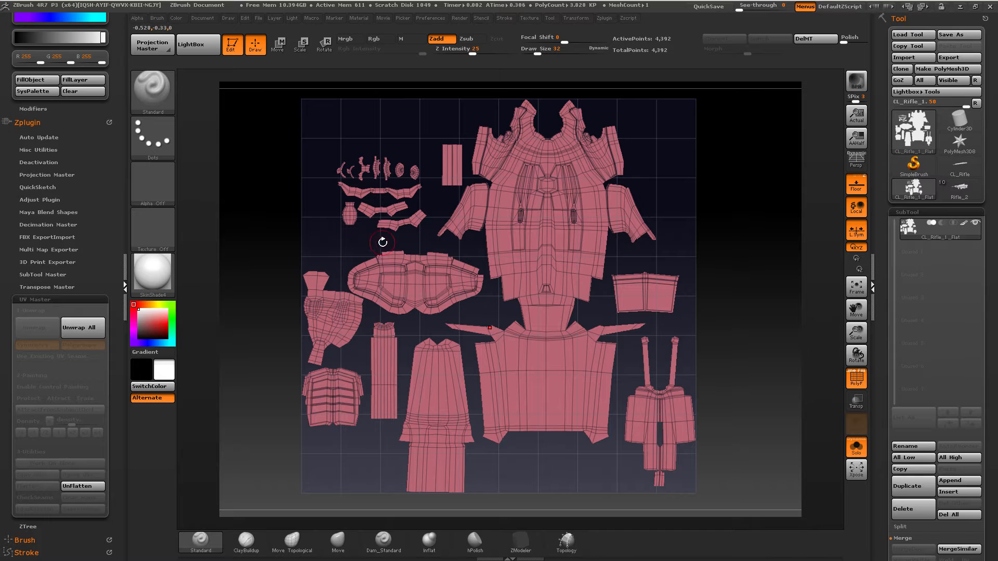
{"action": "left_click", "coordinate": [77, 486]}
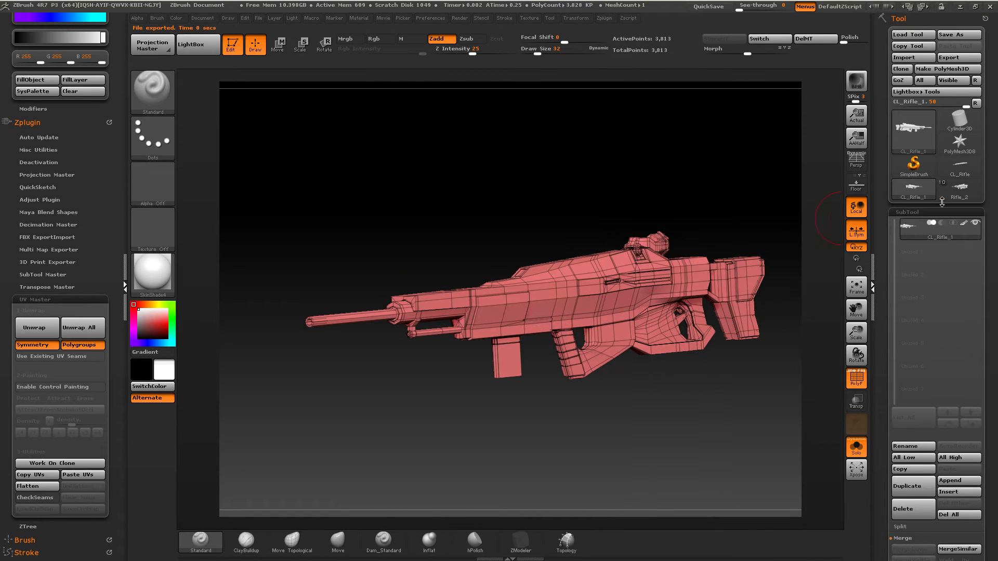
Switch to the Rifle_2 tool and turn off its polyframe display.
{"action": "left_click", "coordinate": [959, 190]}
{"action": "left_click", "coordinate": [126, 244]}
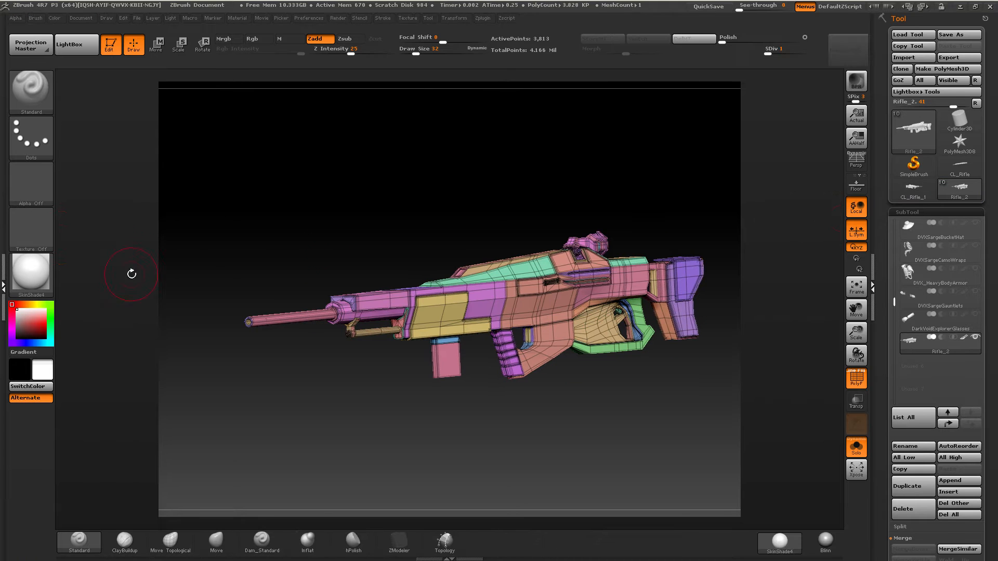
{"action": "left_click", "coordinate": [862, 385]}
{"action": "left_click_drag", "start_coordinate": [603, 364], "coordinate": [556, 296]}
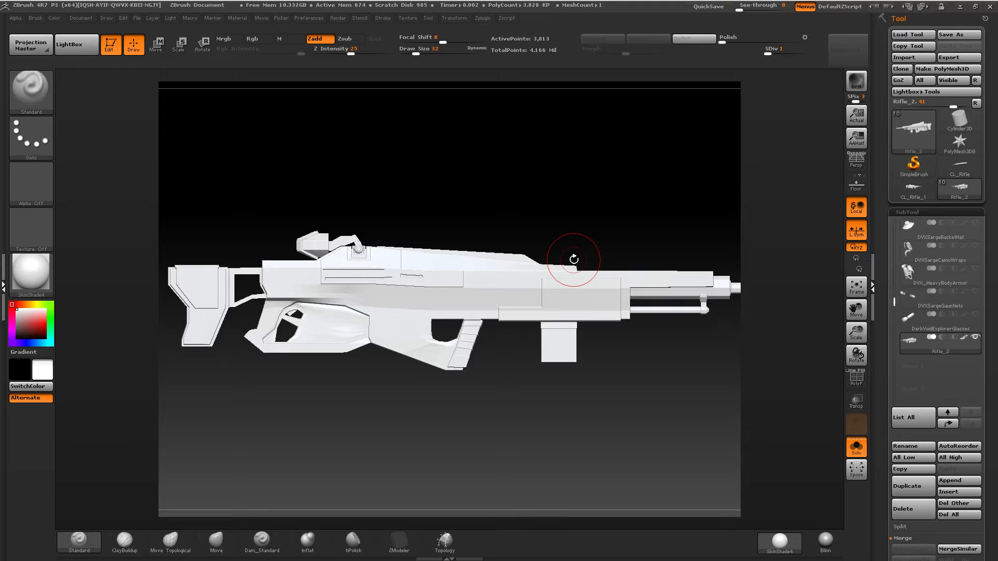
{"action": "left_click_drag", "start_coordinate": [552, 154], "coordinate": [575, 303]}
Swap the main and secondary colours to shade the rifle black, and remove the document's background gradient.
{"action": "left_click_drag", "start_coordinate": [880, 346], "coordinate": [869, 99]}
{"action": "left_click_drag", "start_coordinate": [883, 251], "coordinate": [883, 245]}
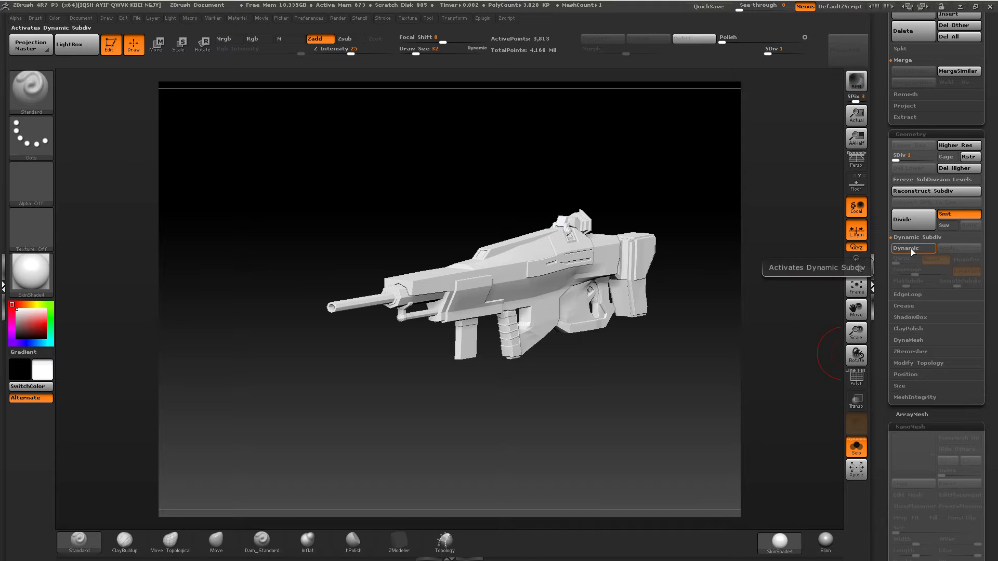
{"action": "left_click_drag", "start_coordinate": [682, 248], "coordinate": [678, 296]}
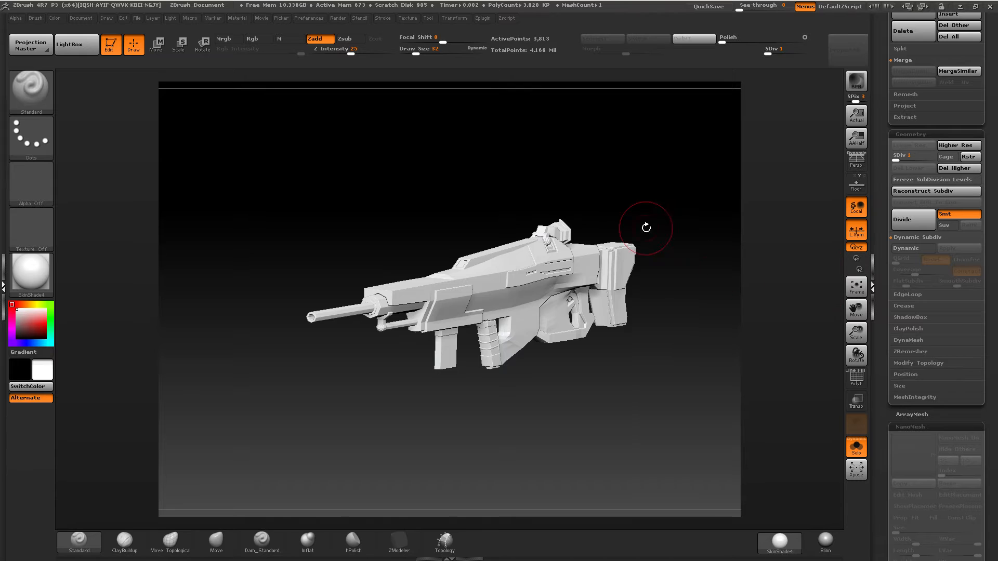
{"action": "left_click_drag", "start_coordinate": [646, 227], "coordinate": [499, 286]}
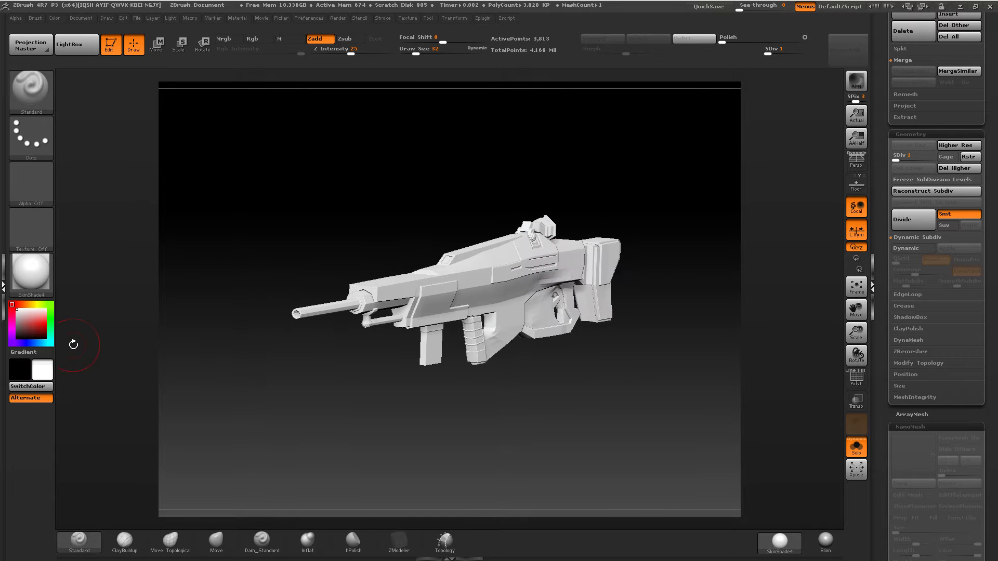
{"action": "key", "text": "v"}
{"action": "left_click", "coordinate": [111, 319], "text": "ctrl"}
{"action": "right_click_drag", "start_coordinate": [488, 277], "coordinate": [472, 283]}
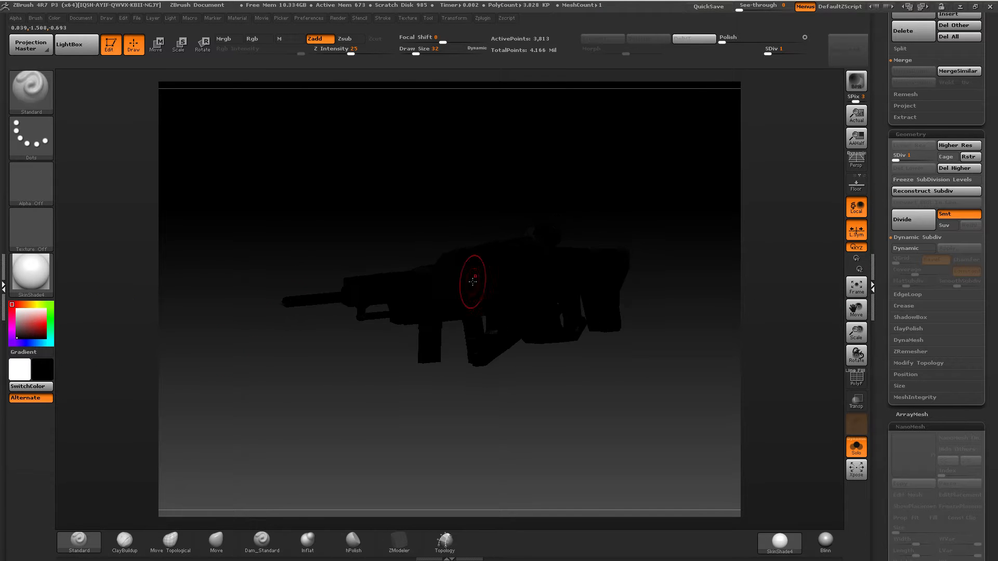
{"action": "left_click", "coordinate": [81, 18]}
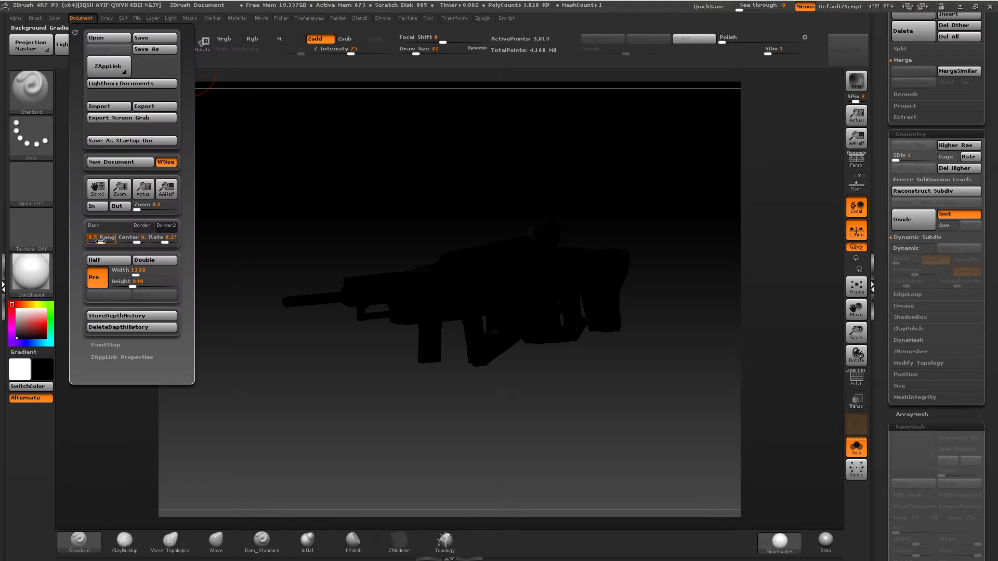
{"action": "left_click_drag", "start_coordinate": [102, 239], "coordinate": [91, 241]}
Raise the rifle's subdivision to level 6.
{"action": "left_click_drag", "start_coordinate": [249, 211], "coordinate": [806, 173], "text": "shift"}
{"action": "key", "text": "ctrl+d"}
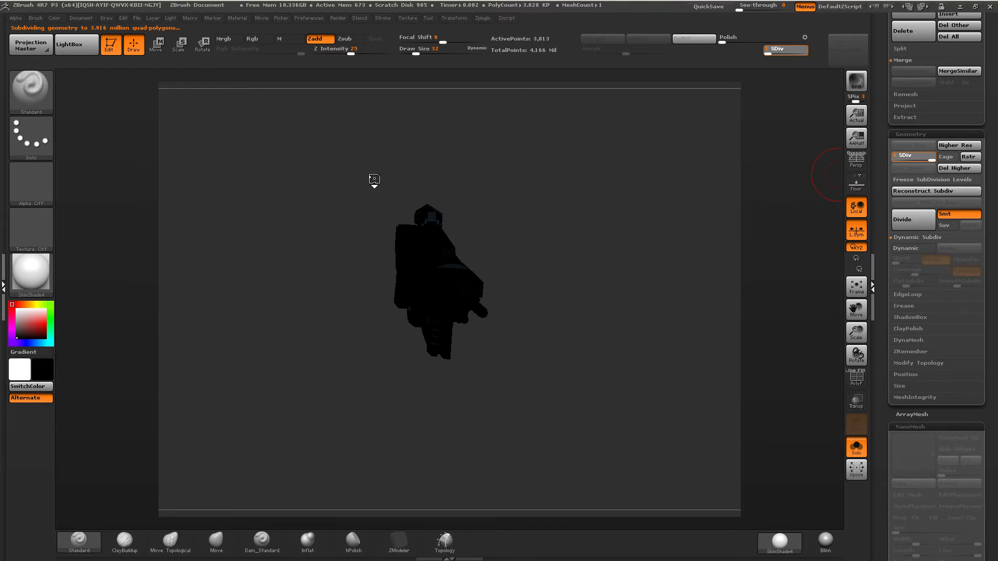
{"action": "left_click_drag", "start_coordinate": [338, 196], "coordinate": [291, 203]}
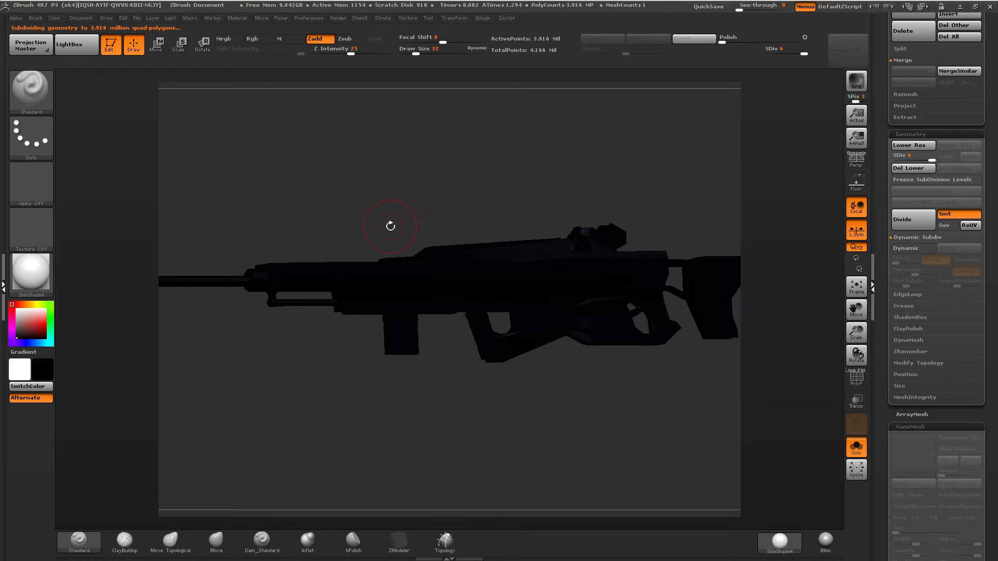
{"action": "mouse_move", "coordinate": [387, 225]}
{"action": "left_mouse_down"}
{"action": "mouse_move", "coordinate": [488, 285]}
{"action": "mouse_move", "coordinate": [509, 276]}
{"action": "left_mouse_up"}
Examine the subdivided rifle's polygroups by briefly showing its polyframe.
{"action": "right_click_drag", "start_coordinate": [509, 275], "coordinate": [779, 370]}
{"action": "left_click", "coordinate": [856, 377]}
{"action": "left_click", "coordinate": [854, 382]}
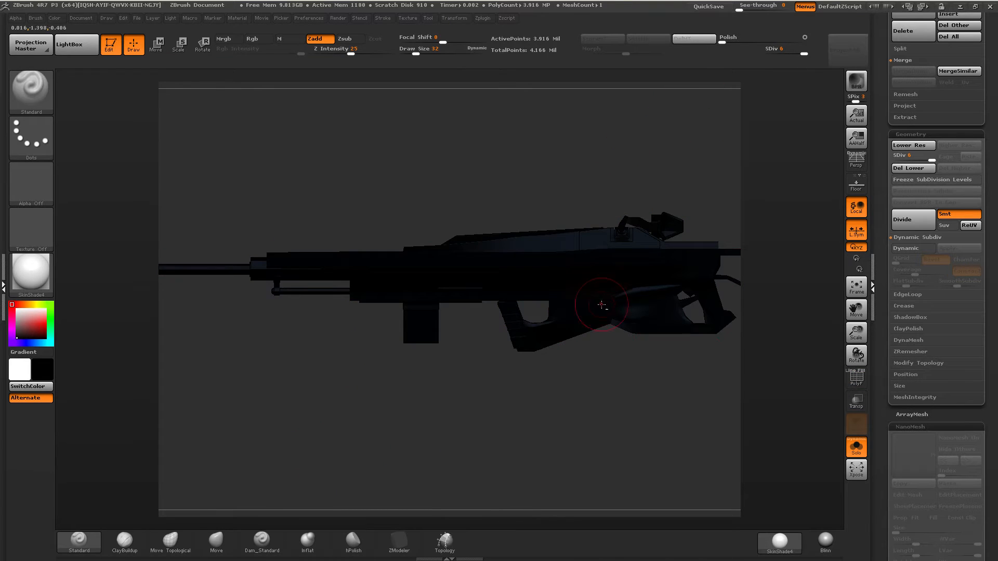
{"action": "mouse_move", "coordinate": [595, 313]}
{"action": "right_mouse_down", "text": "alt"}
{"action": "mouse_move", "coordinate": [521, 309]}
{"action": "mouse_move", "coordinate": [588, 294]}
{"action": "right_mouse_up", "text": "alt"}
{"action": "left_click", "coordinate": [856, 377]}
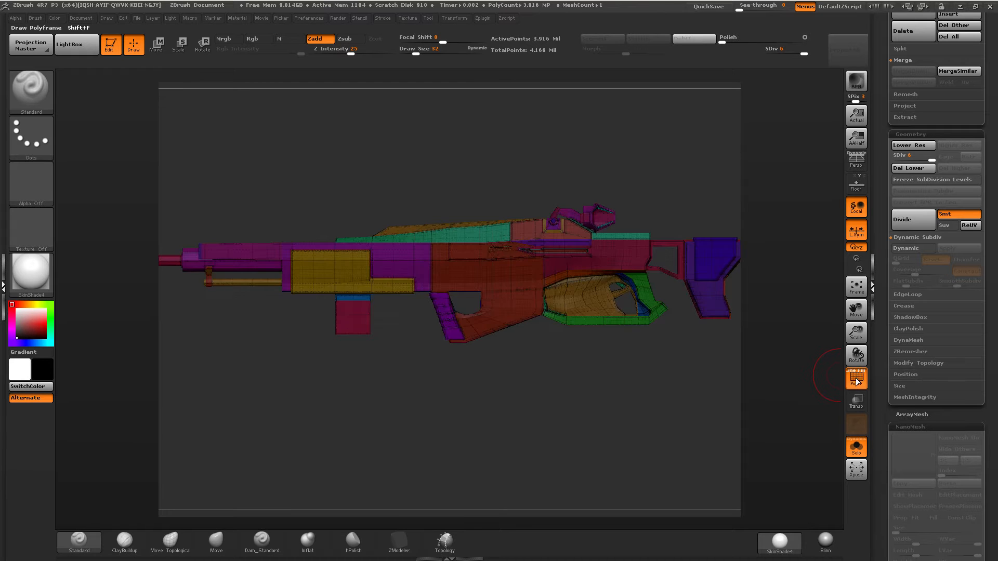
{"action": "left_click", "coordinate": [856, 378]}
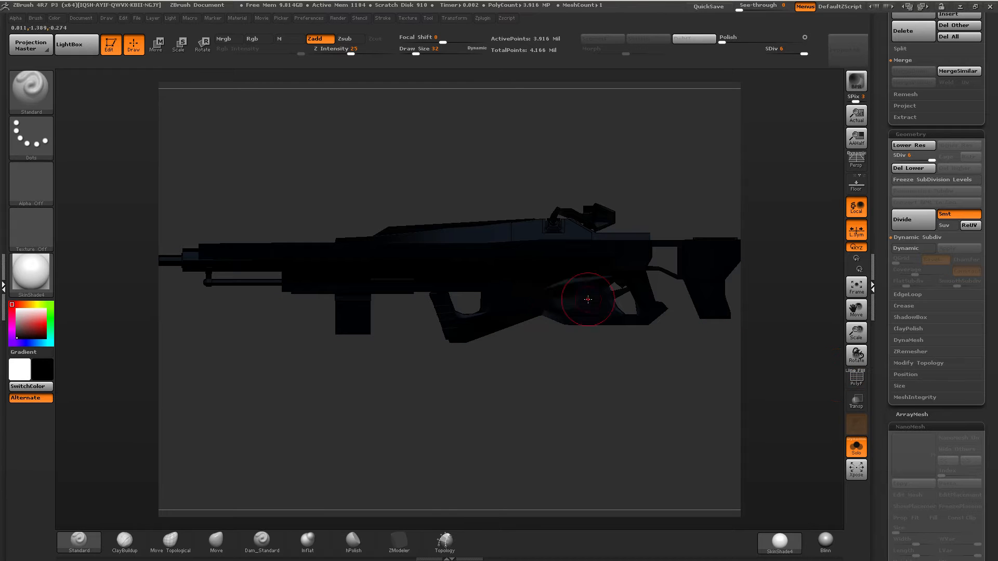
Load the 3_OldSteel1 brush from the Metals folder in the LightBox brush library.
{"action": "left_click", "coordinate": [78, 45]}
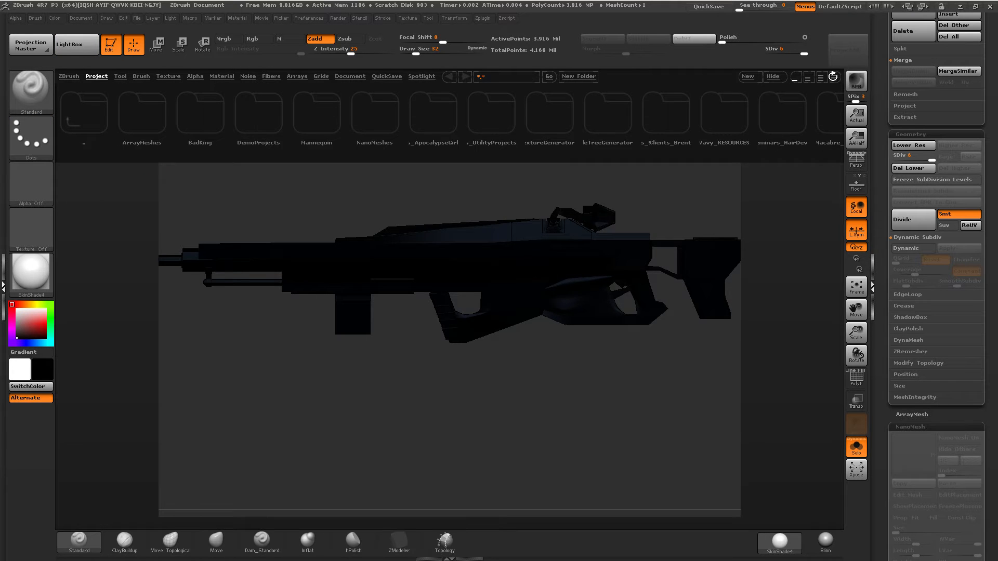
{"action": "left_click", "coordinate": [833, 76]}
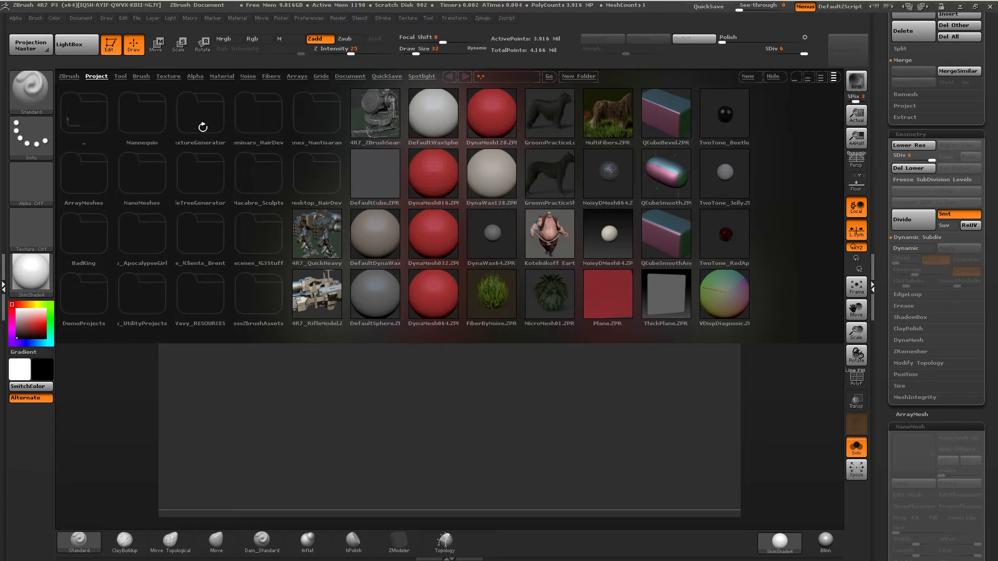
{"action": "left_click", "coordinate": [69, 76]}
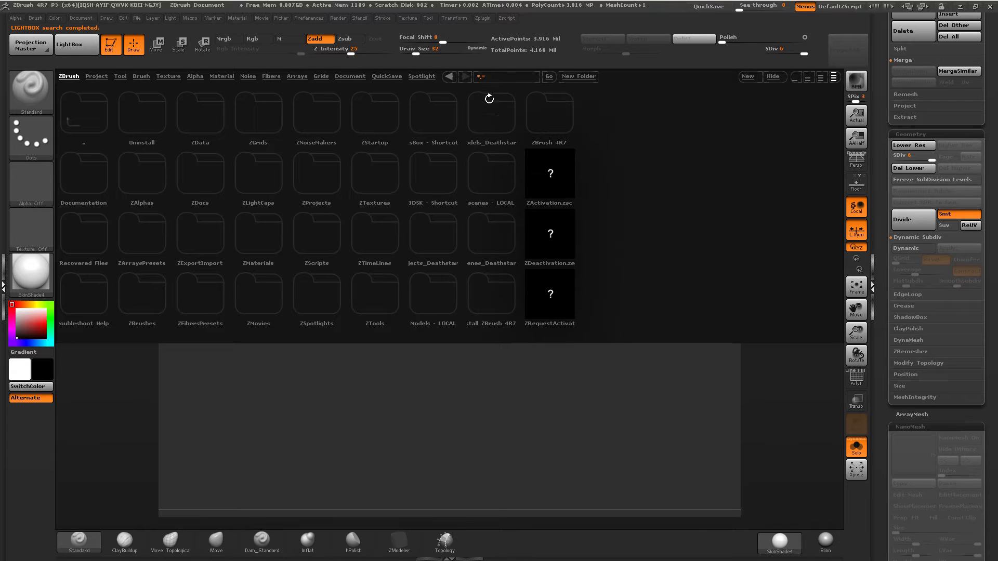
{"action": "left_click", "coordinate": [141, 77]}
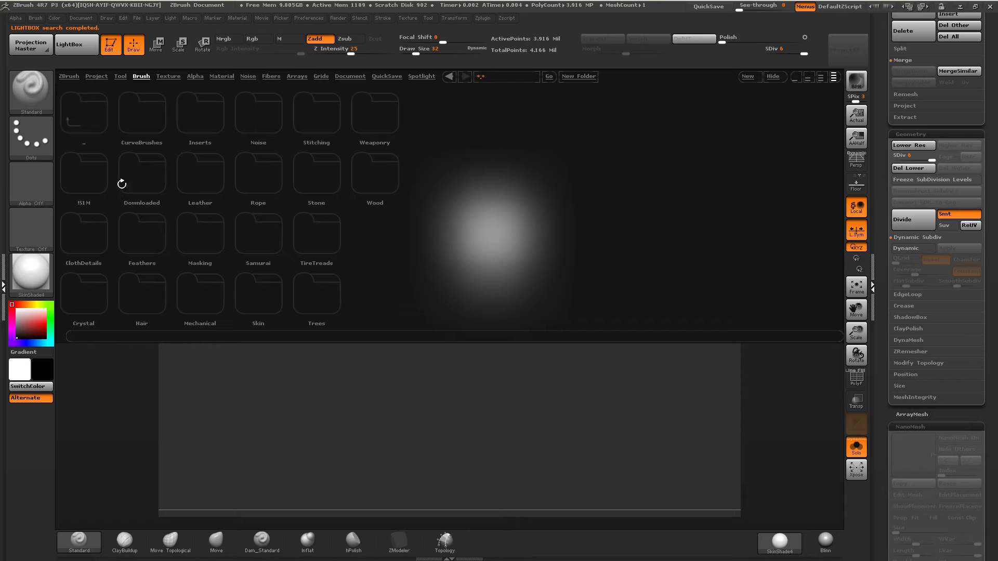
{"action": "left_click", "coordinate": [122, 184]}
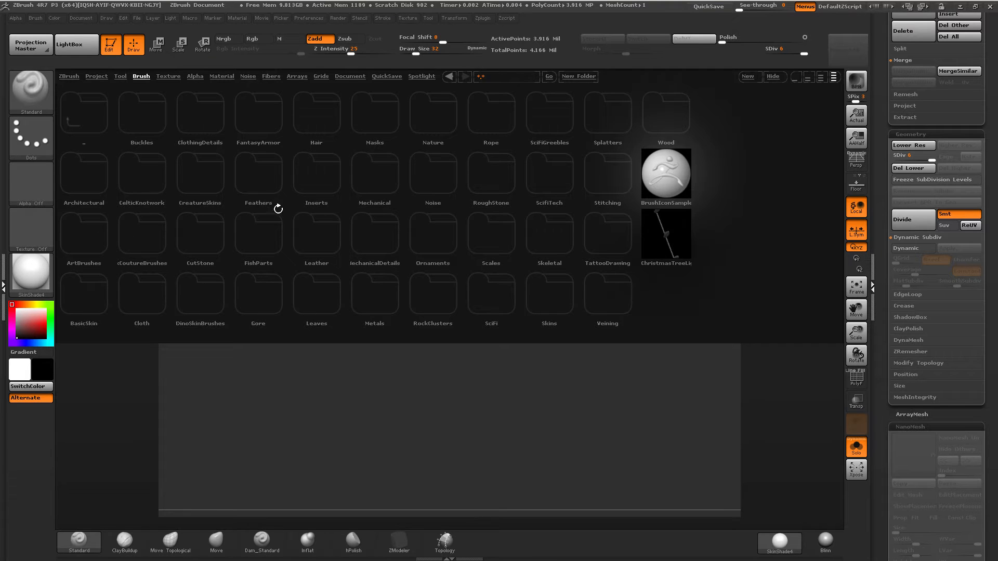
{"action": "double_click", "coordinate": [371, 286]}
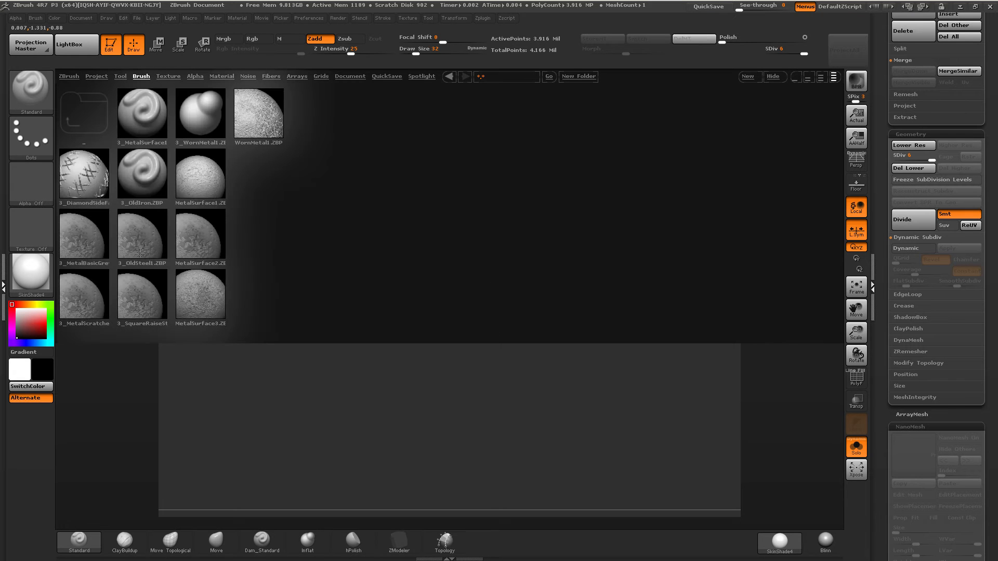
{"action": "double_click", "coordinate": [152, 237]}
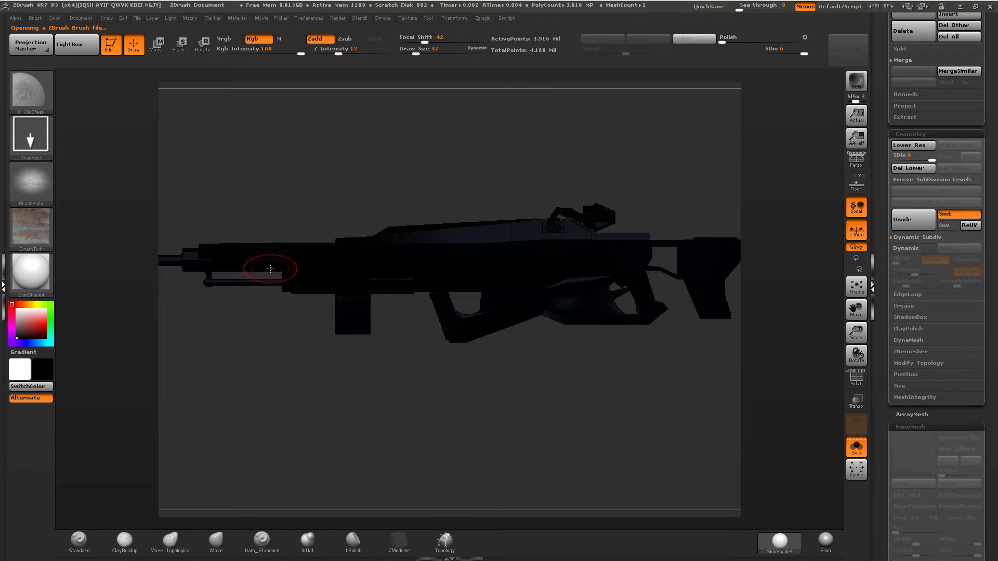
Set the old steel brush's Z Intensity to 2.
{"action": "mouse_move", "coordinate": [439, 271]}
{"action": "right_mouse_down"}
{"action": "mouse_move", "coordinate": [503, 270]}
{"action": "mouse_move", "coordinate": [464, 282]}
{"action": "right_mouse_up"}
{"action": "left_click", "coordinate": [328, 52]}
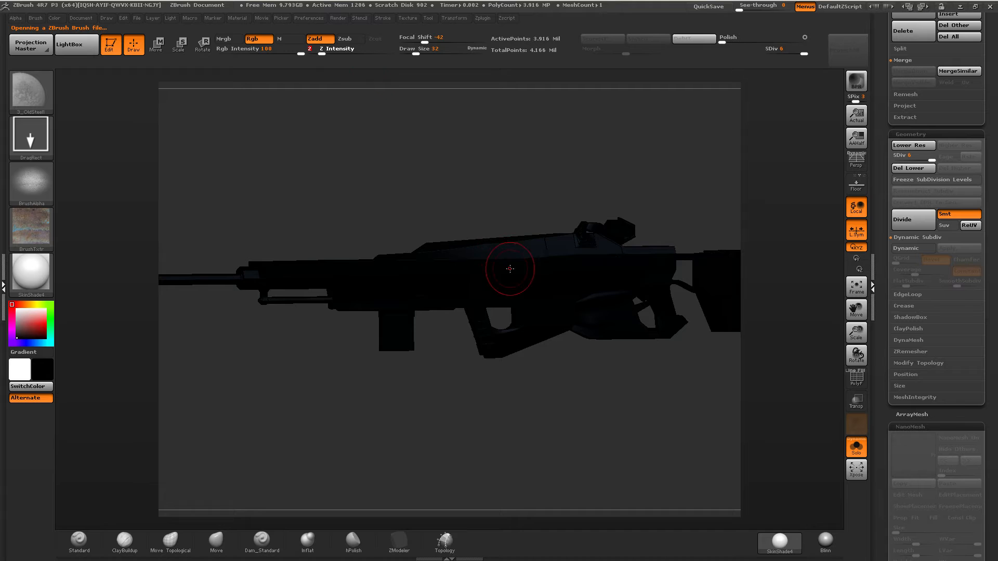
{"action": "right_click_drag", "start_coordinate": [509, 269], "coordinate": [503, 267]}
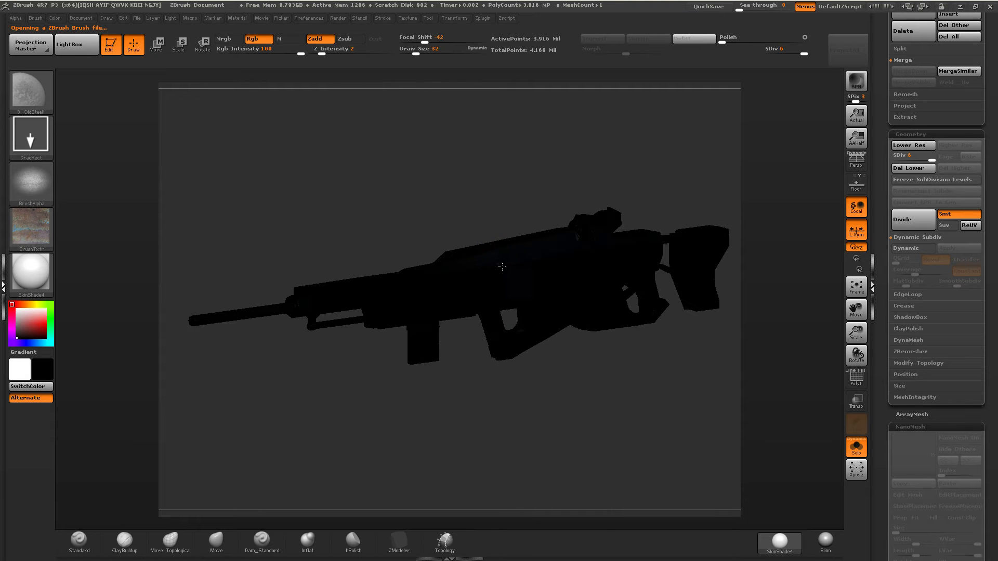
Stamp the old steel texture over the rifle's body, front section and barrel.
{"action": "mouse_move", "coordinate": [502, 266]}
{"action": "left_mouse_down"}
{"action": "mouse_move", "coordinate": [766, 389]}
{"action": "mouse_move", "coordinate": [635, 343]}
{"action": "left_mouse_up"}
{"action": "left_click_drag", "start_coordinate": [401, 296], "coordinate": [521, 387]}
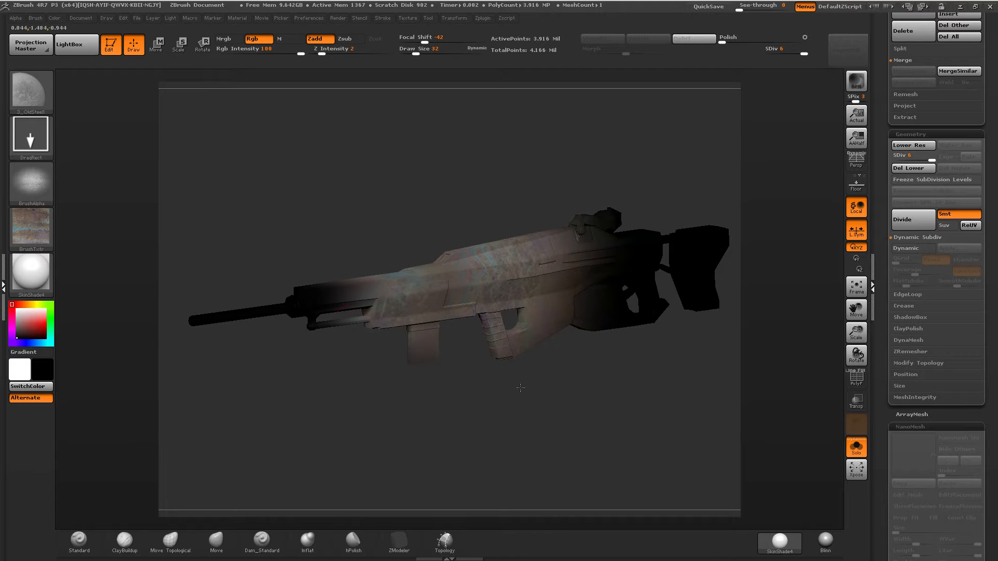
{"action": "left_click_drag", "start_coordinate": [296, 307], "coordinate": [203, 314]}
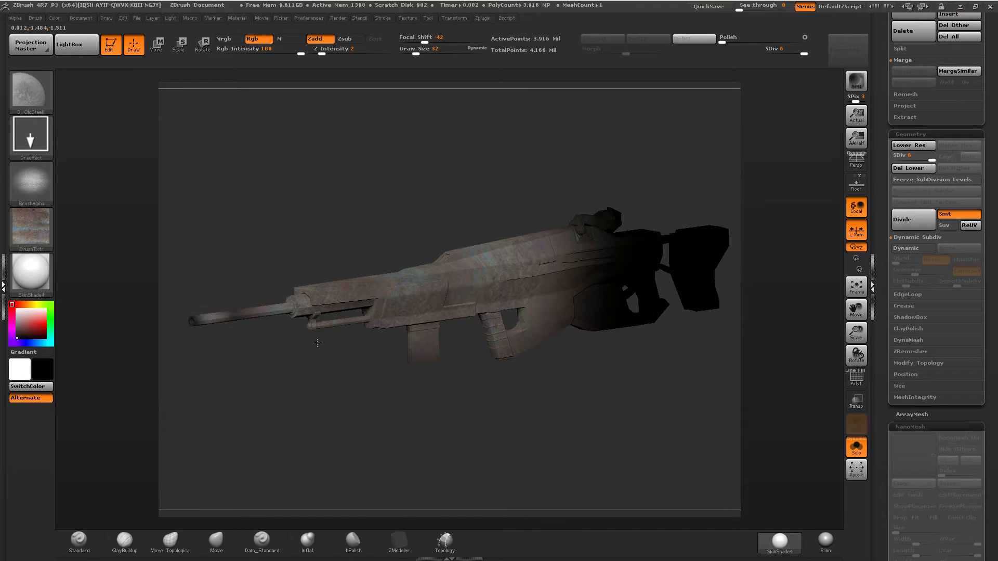
{"action": "right_click_drag", "start_coordinate": [558, 324], "coordinate": [625, 282]}
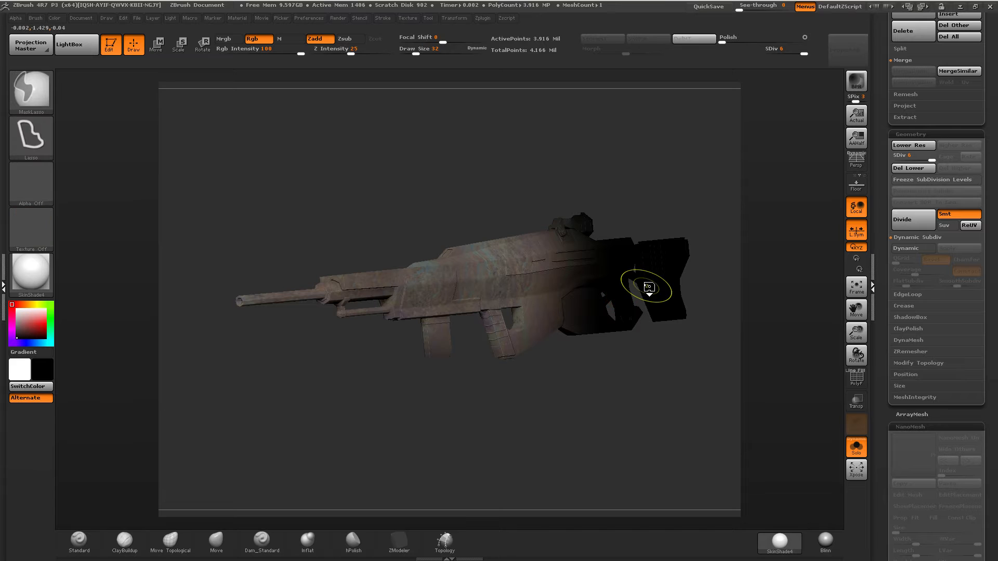
Undo all the old steel texture stamps on the rifle.
{"action": "key", "text": "ctrl+z"}
{"action": "key", "text": "ctrl+z"}
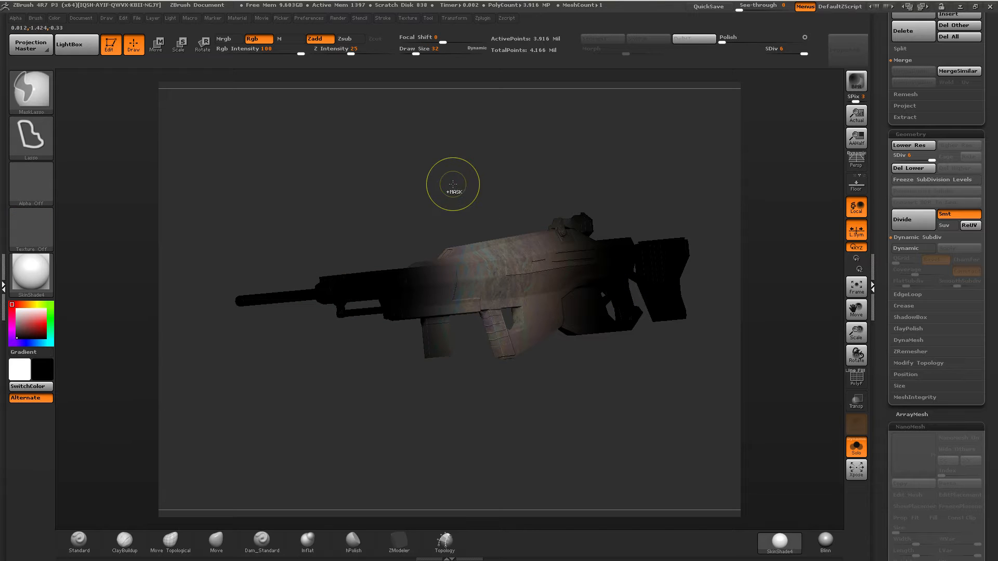
{"action": "key", "text": "ctrl+z"}
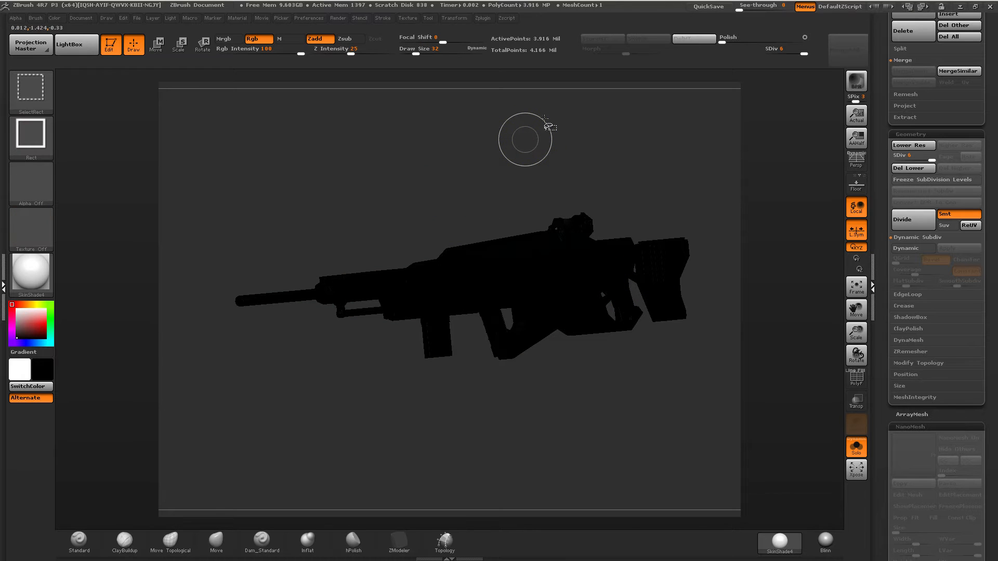
{"action": "key", "text": "ctrl+shift+z"}
{"action": "key", "text": "ctrl+z"}
{"action": "key", "text": "ctrl+z"}
{"action": "key", "text": "ctrl+z"}
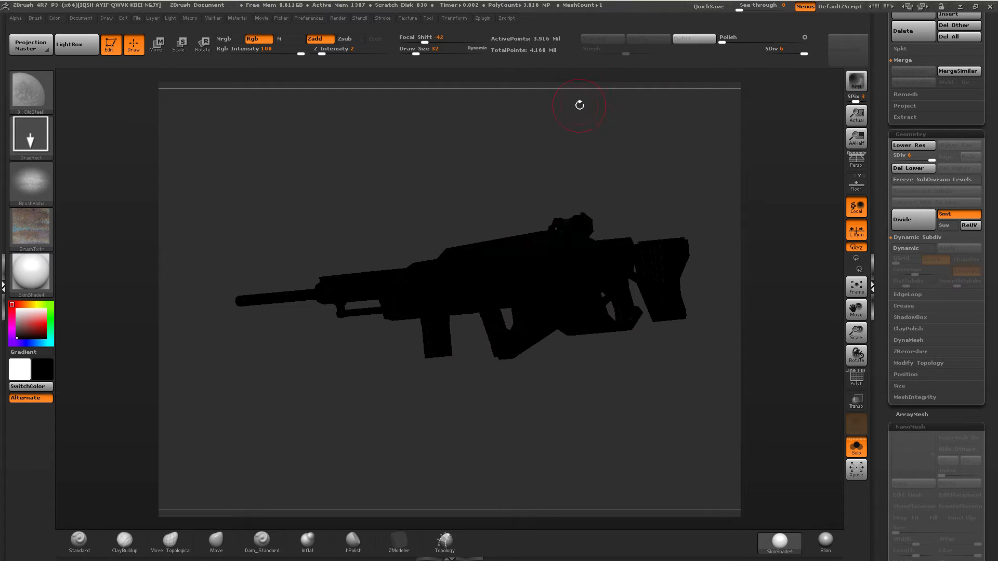
Switch the rifle to a lower subdivision level and return it to level 6.
{"action": "left_click_drag", "start_coordinate": [799, 52], "coordinate": [765, 52]}
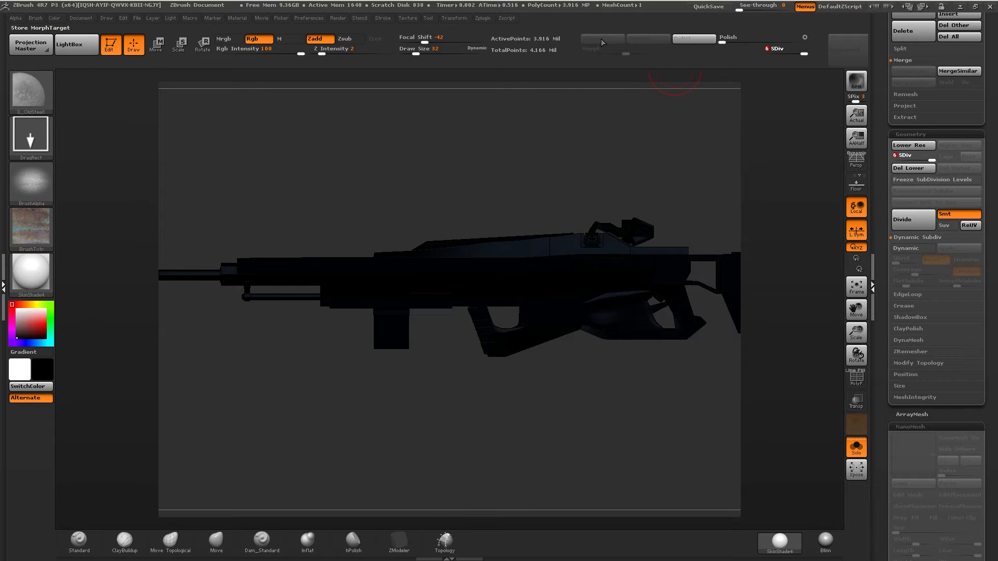
{"action": "mouse_move", "coordinate": [577, 107]}
{"action": "left_mouse_down"}
{"action": "mouse_move", "coordinate": [630, 127]}
{"action": "mouse_move", "coordinate": [592, 121]}
{"action": "left_mouse_up"}
{"action": "key", "text": "ctrl+shift"}
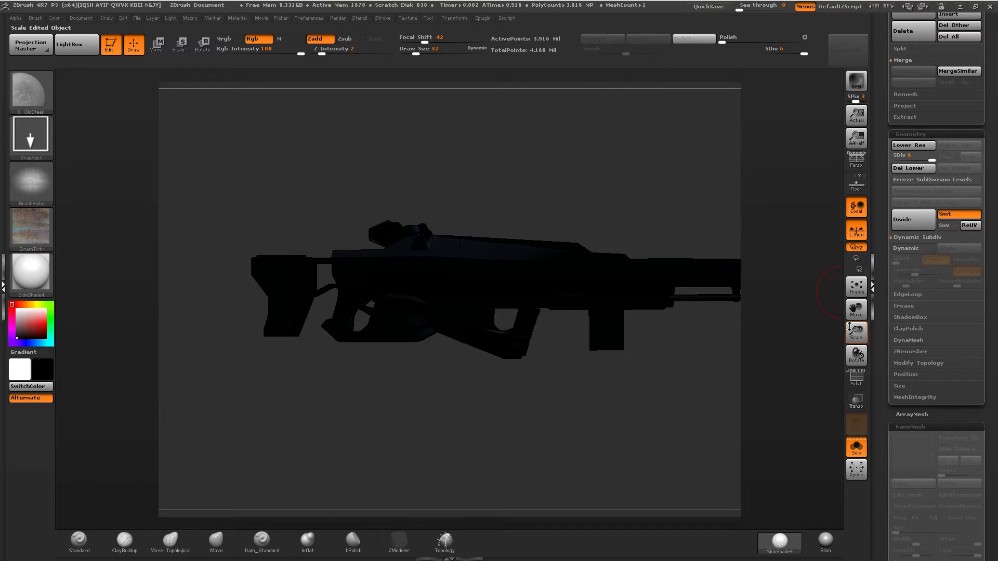
Store a morph target for the rifle at subdivision level 6.
{"action": "scroll", "coordinate": [894, 182], "scroll_direction": "down", "scroll_amount": 10}
{"action": "scroll", "coordinate": [894, 181], "scroll_direction": "up", "scroll_amount": 4}
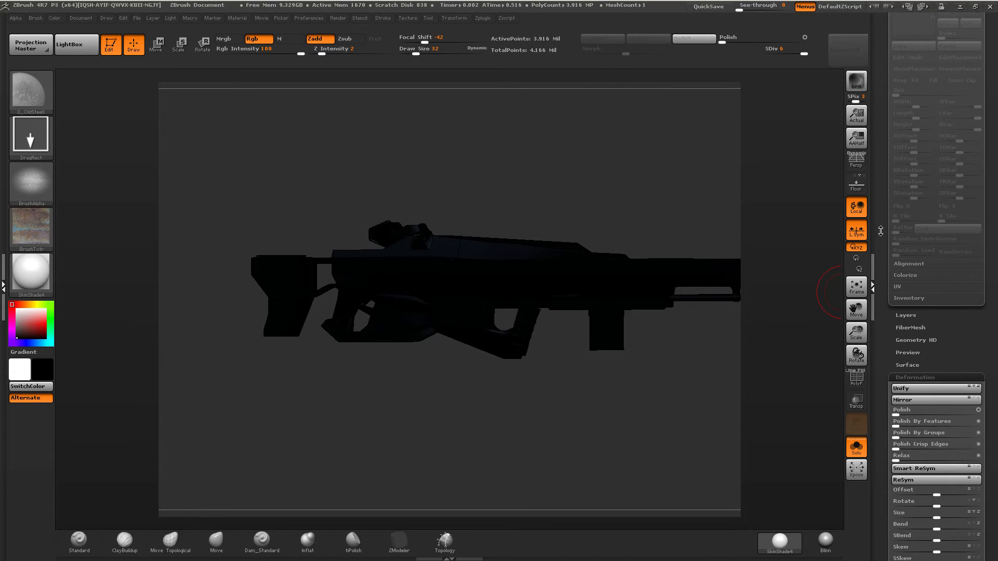
{"action": "scroll", "coordinate": [882, 201], "scroll_direction": "down", "scroll_amount": 12}
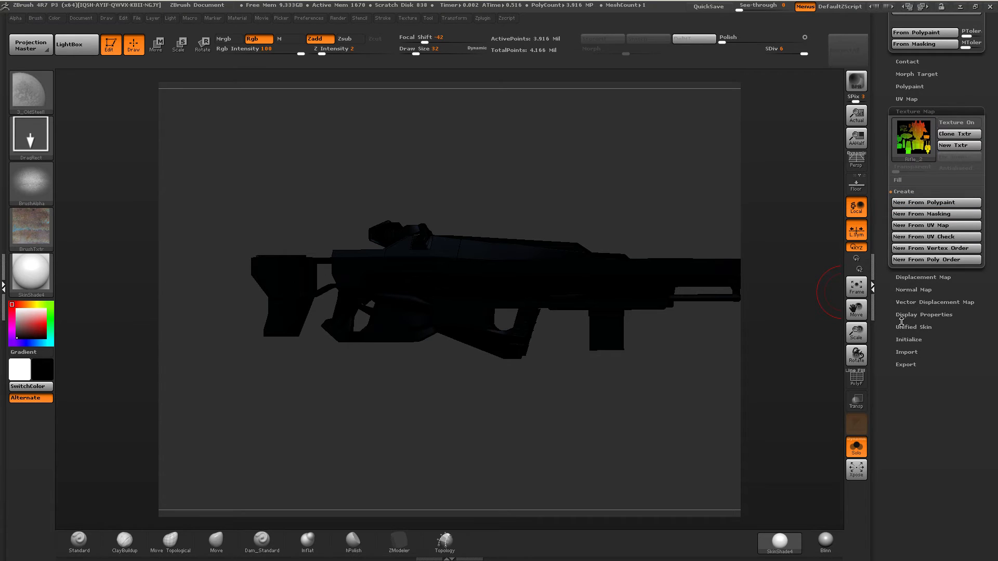
{"action": "scroll", "coordinate": [902, 317], "scroll_direction": "down", "scroll_amount": 3}
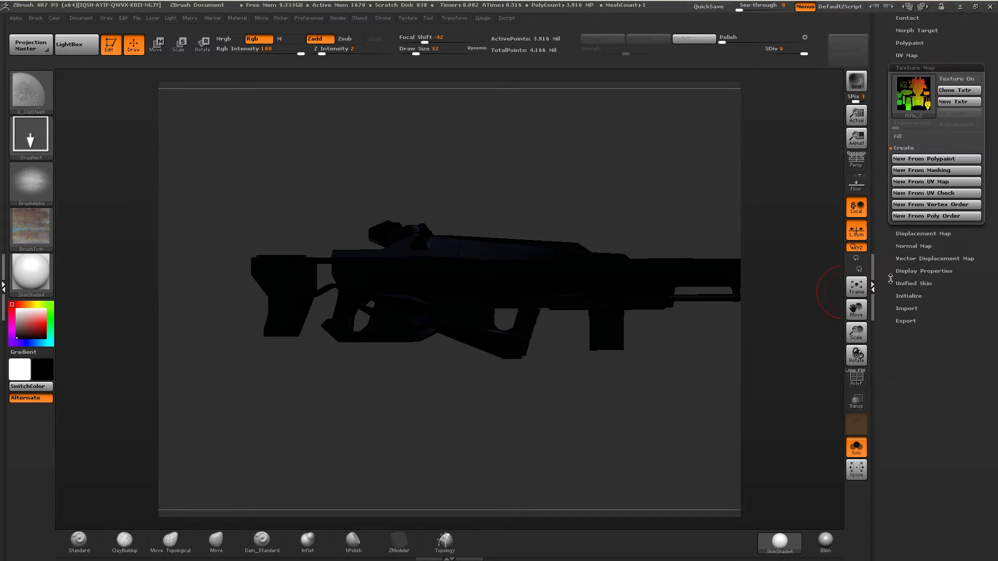
{"action": "left_click_drag", "start_coordinate": [770, 253], "coordinate": [616, 213]}
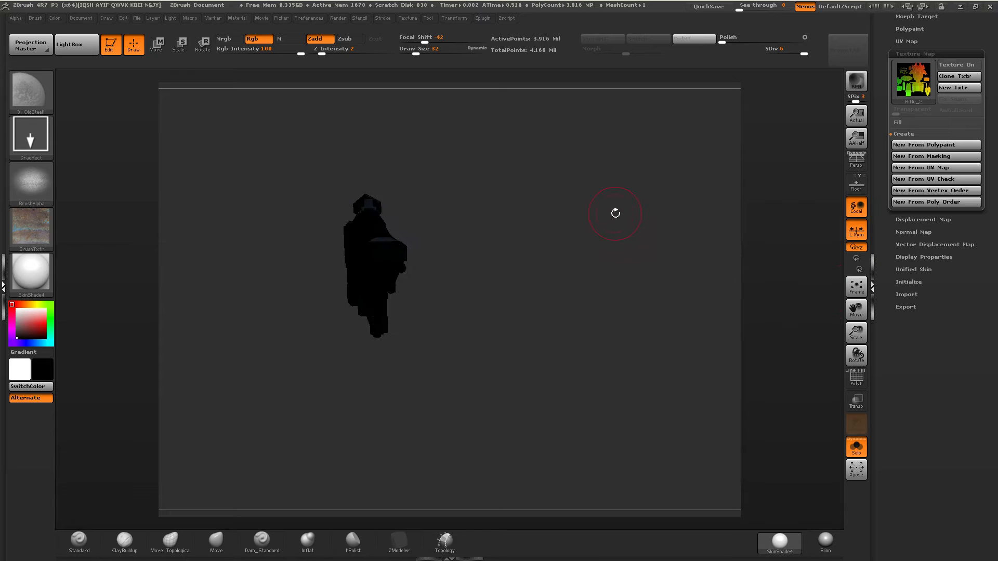
{"action": "left_click", "coordinate": [857, 378]}
{"action": "left_click", "coordinate": [857, 379]}
{"action": "scroll", "coordinate": [909, 431], "scroll_direction": "up", "scroll_amount": 6}
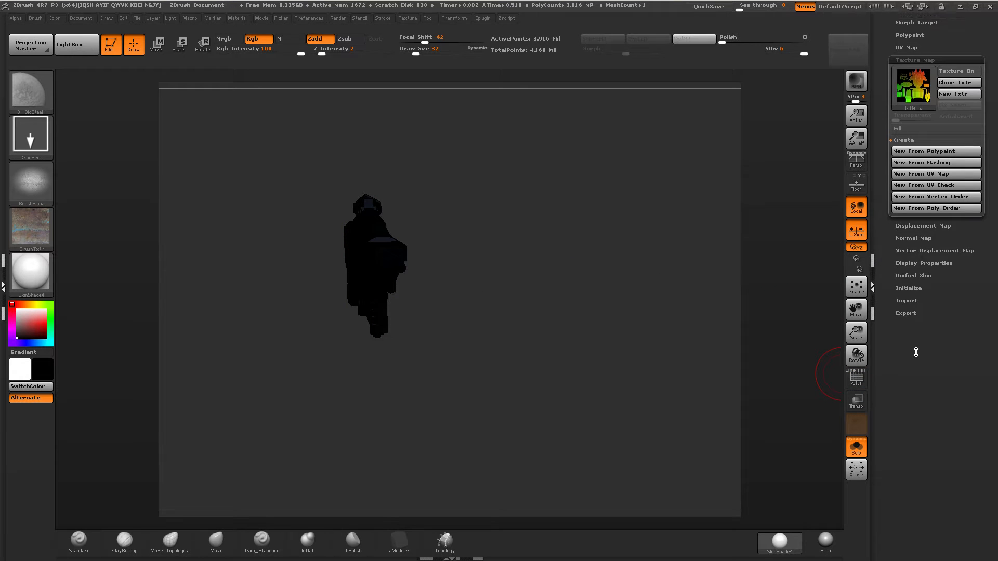
{"action": "scroll", "coordinate": [910, 432], "scroll_direction": "up", "scroll_amount": 5}
{"action": "left_click", "coordinate": [904, 300]}
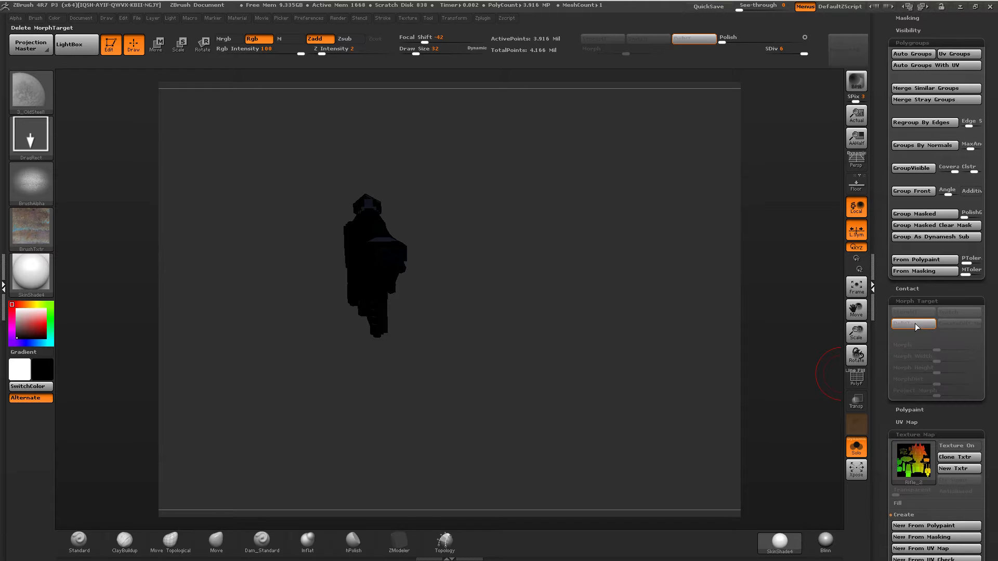
{"action": "left_click", "coordinate": [913, 315]}
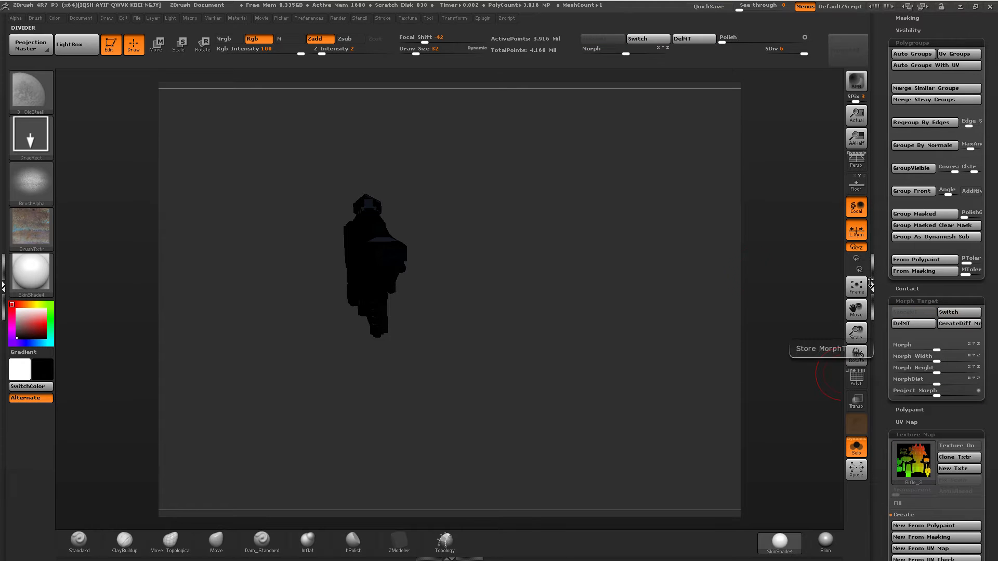
Examine the rifle from the side and from several oblique angles.
{"action": "left_click_drag", "start_coordinate": [650, 307], "coordinate": [440, 245]}
{"action": "mouse_move", "coordinate": [530, 222]}
{"action": "left_mouse_down"}
{"action": "mouse_move", "coordinate": [417, 241]}
{"action": "mouse_move", "coordinate": [463, 236]}
{"action": "mouse_move", "coordinate": [446, 242]}
{"action": "left_mouse_up"}
{"action": "left_click_drag", "start_coordinate": [510, 205], "coordinate": [532, 239]}
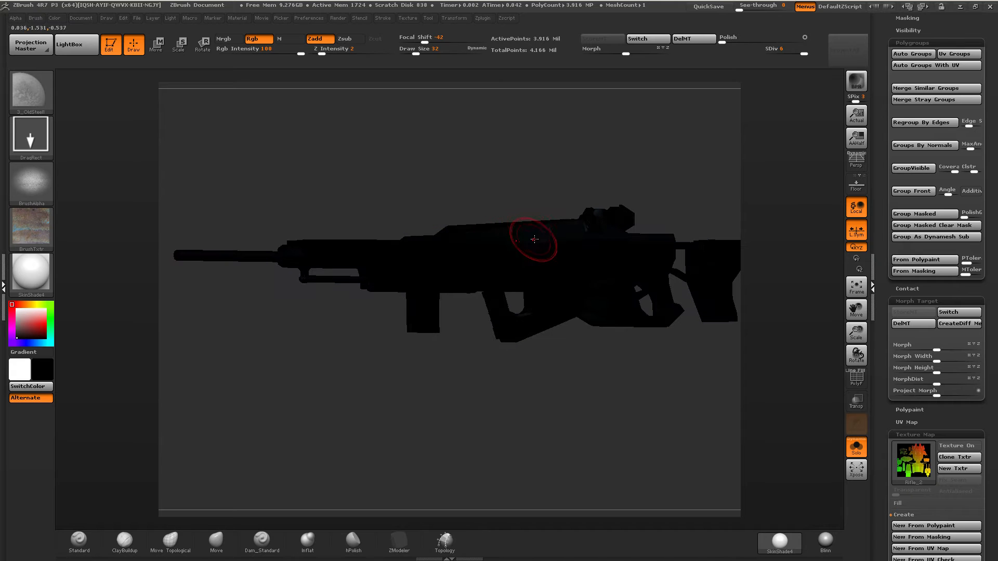
{"action": "mouse_move", "coordinate": [451, 214]}
{"action": "left_mouse_down"}
{"action": "mouse_move", "coordinate": [423, 183]}
{"action": "mouse_move", "coordinate": [475, 232]}
{"action": "mouse_move", "coordinate": [452, 246]}
{"action": "left_mouse_up"}
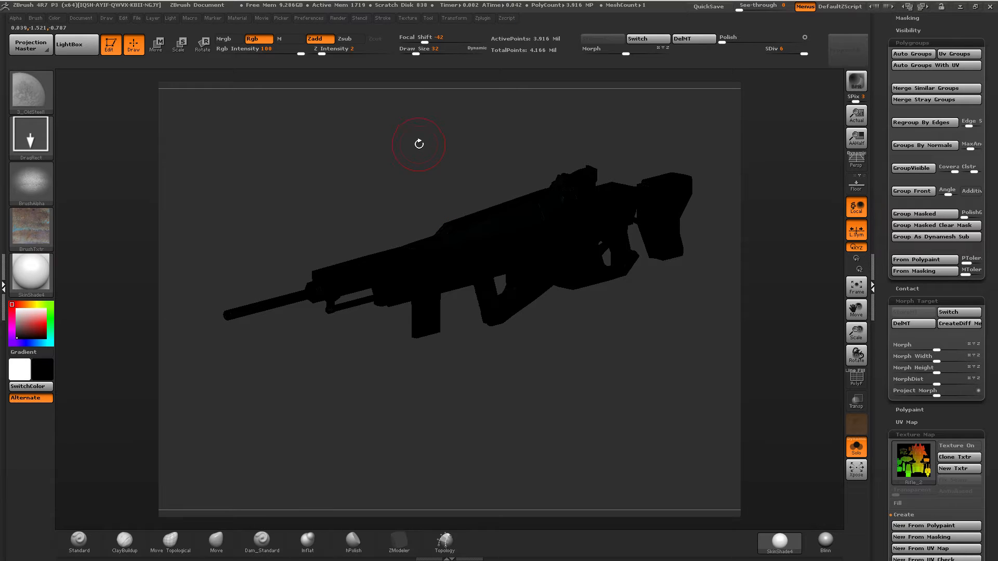
{"action": "right_click_drag", "start_coordinate": [487, 246], "coordinate": [544, 261]}
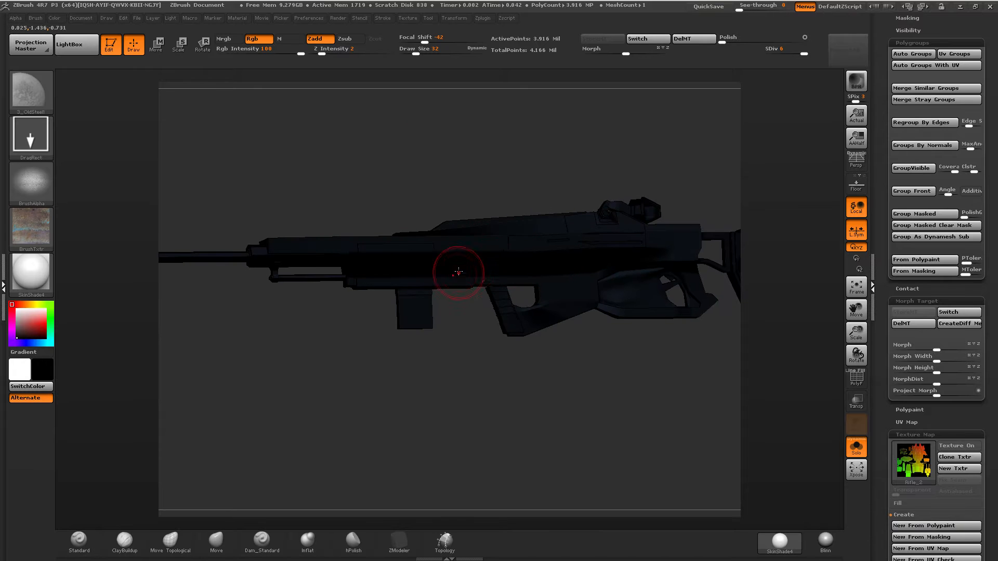
{"action": "right_click_drag", "start_coordinate": [459, 270], "coordinate": [550, 258]}
{"action": "mouse_move", "coordinate": [476, 254]}
{"action": "right_mouse_down"}
{"action": "mouse_move", "coordinate": [457, 268]}
{"action": "mouse_move", "coordinate": [490, 263]}
{"action": "mouse_move", "coordinate": [503, 244]}
{"action": "mouse_move", "coordinate": [541, 229]}
{"action": "mouse_move", "coordinate": [477, 241]}
{"action": "right_mouse_up"}
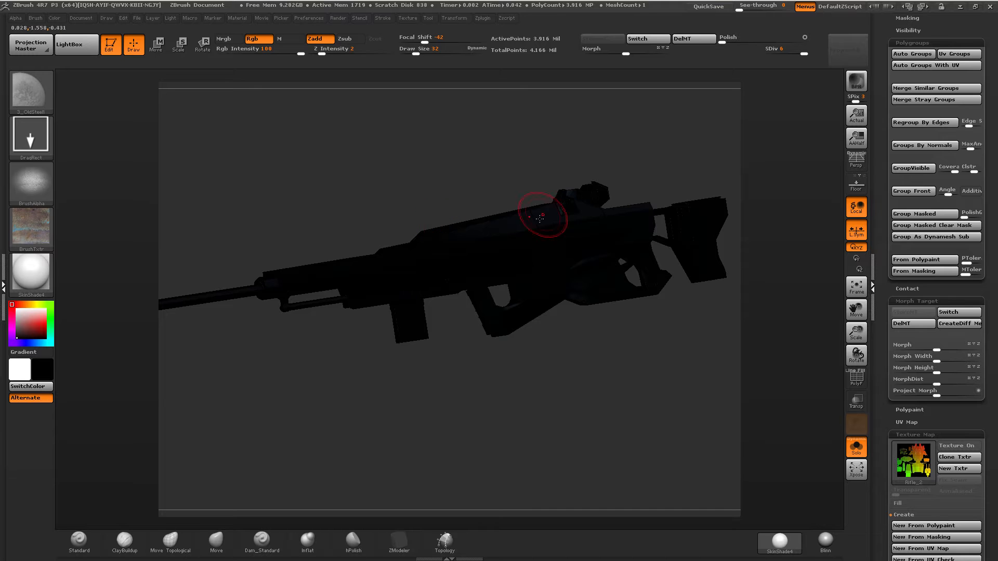
{"action": "mouse_move", "coordinate": [556, 244]}
{"action": "right_mouse_down"}
{"action": "mouse_move", "coordinate": [499, 247]}
{"action": "mouse_move", "coordinate": [505, 238]}
{"action": "right_mouse_up"}
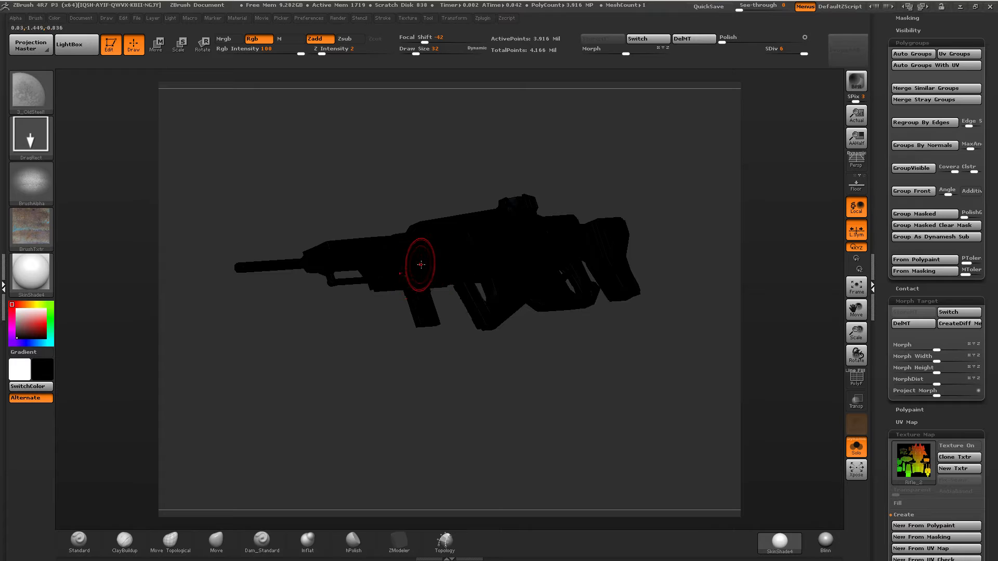
Stamp the old steel texture over the rifle's magazine, front section and barrel.
{"action": "right_click_drag", "start_coordinate": [407, 265], "coordinate": [436, 260]}
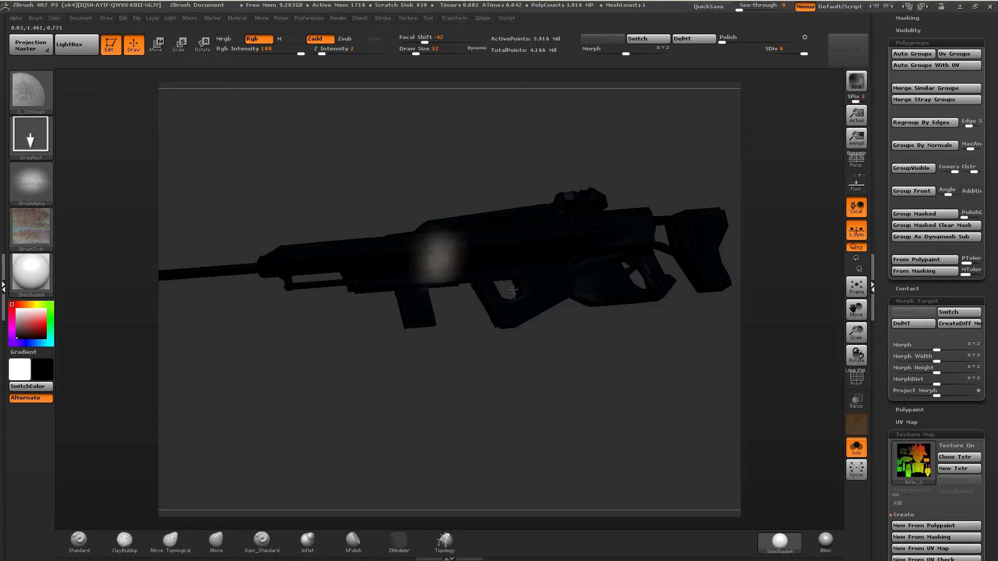
{"action": "left_click_drag", "start_coordinate": [513, 289], "coordinate": [603, 331]}
{"action": "left_click_drag", "start_coordinate": [508, 328], "coordinate": [524, 337]}
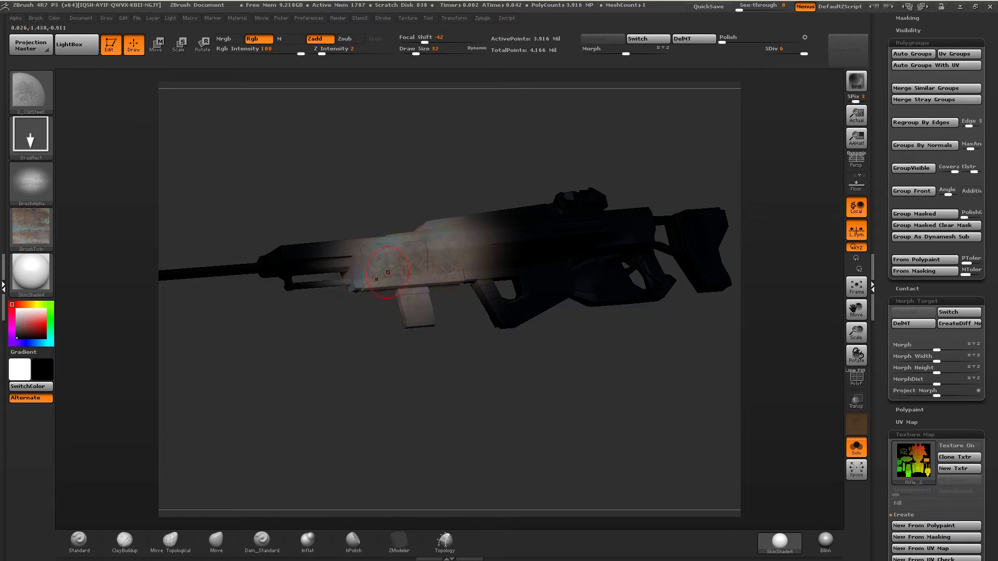
{"action": "right_click_drag", "start_coordinate": [387, 245], "coordinate": [383, 279], "text": "ctrl"}
{"action": "left_click_drag", "start_coordinate": [312, 261], "coordinate": [459, 381]}
{"action": "right_click_drag", "start_coordinate": [354, 327], "coordinate": [540, 338], "text": "alt"}
{"action": "left_click_drag", "start_coordinate": [358, 261], "coordinate": [515, 344]}
{"action": "left_click_drag", "start_coordinate": [242, 281], "coordinate": [616, 408]}
{"action": "right_click_drag", "start_coordinate": [411, 345], "coordinate": [354, 306]}
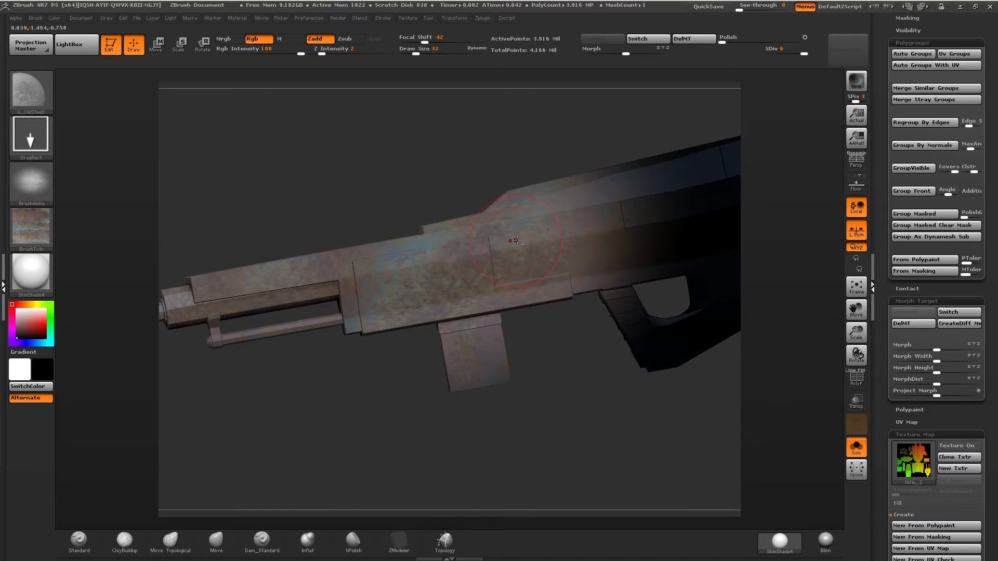
Stamp the old steel texture over the rifle's middle body, front grip and scope.
{"action": "right_click_drag", "start_coordinate": [512, 237], "coordinate": [274, 297], "text": "alt"}
{"action": "left_click_drag", "start_coordinate": [437, 236], "coordinate": [566, 512]}
{"action": "left_click_drag", "start_coordinate": [421, 328], "coordinate": [512, 451]}
{"action": "left_click_drag", "start_coordinate": [448, 396], "coordinate": [519, 470]}
{"action": "right_click_drag", "start_coordinate": [534, 326], "coordinate": [364, 338], "text": "alt"}
{"action": "left_click_drag", "start_coordinate": [364, 337], "coordinate": [445, 434]}
{"action": "left_click_drag", "start_coordinate": [437, 324], "coordinate": [522, 425]}
{"action": "left_click_drag", "start_coordinate": [471, 247], "coordinate": [569, 370]}
{"action": "left_click_drag", "start_coordinate": [405, 202], "coordinate": [491, 310]}
Cover the rifle's rear grip housing and stock with old steel texture stamps.
{"action": "right_click_drag", "start_coordinate": [546, 294], "coordinate": [401, 289], "text": "alt"}
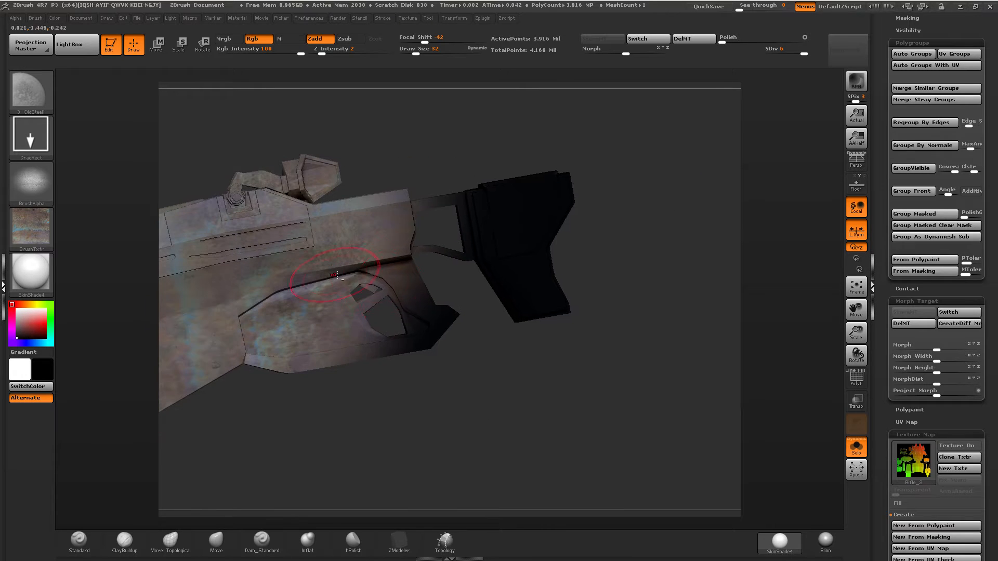
{"action": "left_click_drag", "start_coordinate": [406, 293], "coordinate": [476, 450]}
{"action": "left_click_drag", "start_coordinate": [436, 331], "coordinate": [498, 483]}
{"action": "left_click_drag", "start_coordinate": [511, 226], "coordinate": [582, 374]}
{"action": "left_click_drag", "start_coordinate": [544, 307], "coordinate": [575, 472]}
{"action": "left_click_drag", "start_coordinate": [469, 208], "coordinate": [512, 307]}
Layer more old steel stamps across the side of the rifle's body, grips, stock and magazine.
{"action": "right_click_drag", "start_coordinate": [224, 311], "coordinate": [437, 251], "text": "alt"}
{"action": "left_click_drag", "start_coordinate": [387, 261], "coordinate": [408, 403]}
{"action": "left_click_drag", "start_coordinate": [481, 290], "coordinate": [484, 325]}
{"action": "left_click_drag", "start_coordinate": [365, 271], "coordinate": [372, 388]}
{"action": "left_click_drag", "start_coordinate": [430, 269], "coordinate": [433, 353]}
{"action": "left_click_drag", "start_coordinate": [513, 223], "coordinate": [519, 385]}
{"action": "left_click_drag", "start_coordinate": [679, 156], "coordinate": [678, 361]}
{"action": "left_click_drag", "start_coordinate": [512, 274], "coordinate": [519, 375]}
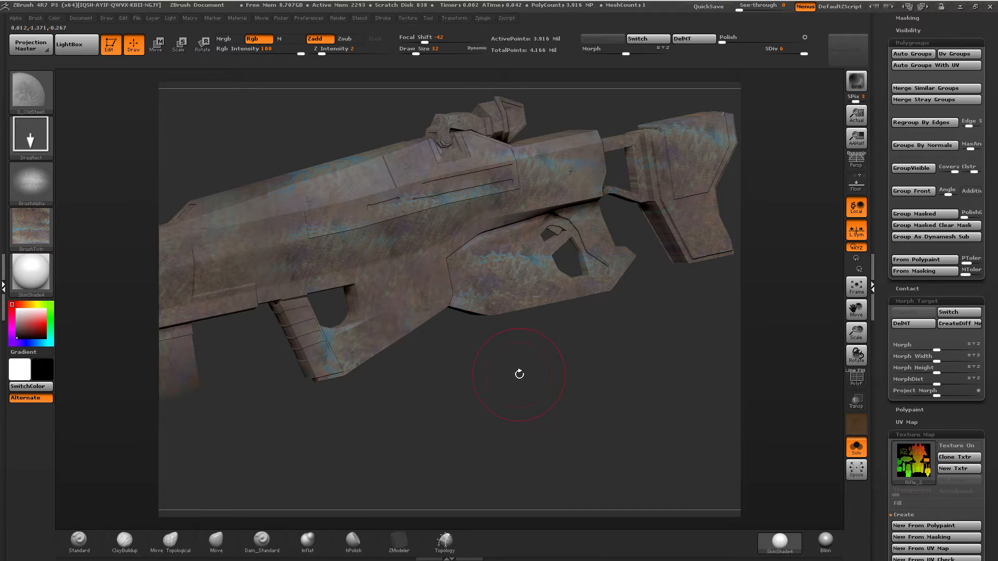
{"action": "left_click_drag", "start_coordinate": [363, 309], "coordinate": [367, 411]}
Stamp the old steel texture along the rifle's upper surfaces and the top of its front section.
{"action": "right_click_drag", "start_coordinate": [398, 262], "coordinate": [239, 276]}
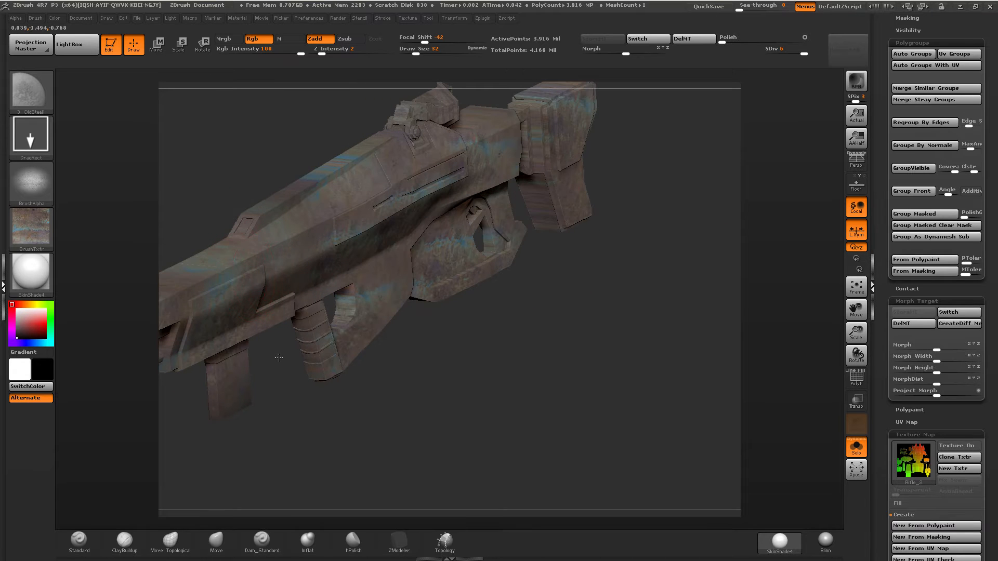
{"action": "mouse_move", "coordinate": [296, 492]}
{"action": "right_mouse_down", "text": "alt"}
{"action": "mouse_move", "coordinate": [416, 411]}
{"action": "mouse_move", "coordinate": [392, 322]}
{"action": "right_mouse_up", "text": "alt"}
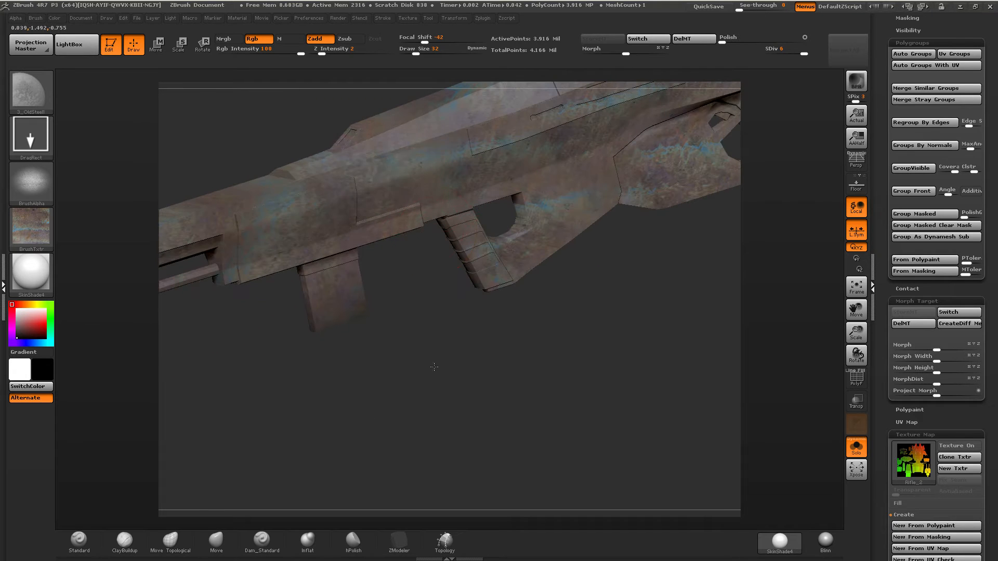
{"action": "right_click_drag", "start_coordinate": [446, 371], "coordinate": [482, 192]}
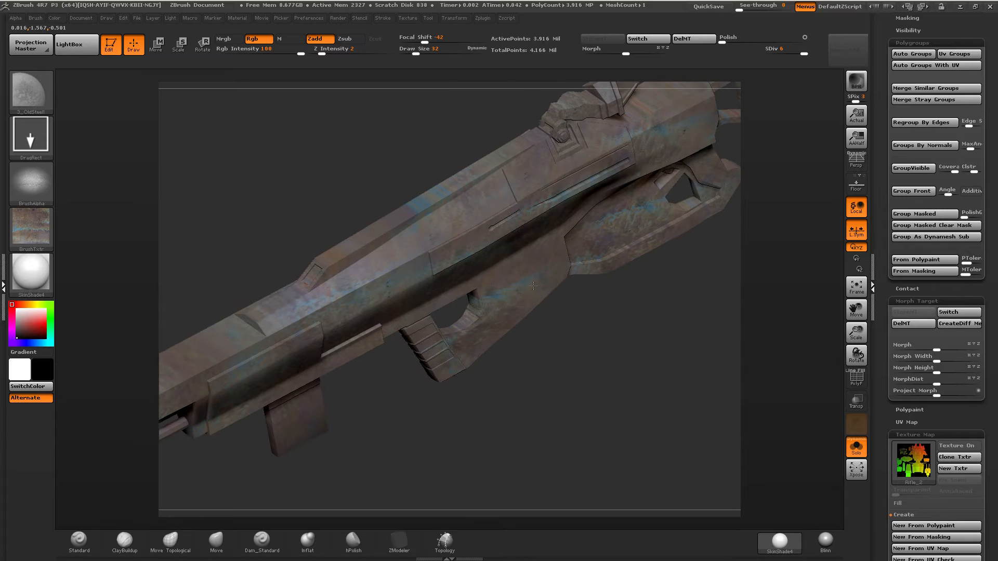
{"action": "left_click_drag", "start_coordinate": [533, 285], "coordinate": [538, 292]}
{"action": "right_click_drag", "start_coordinate": [506, 151], "coordinate": [435, 234]}
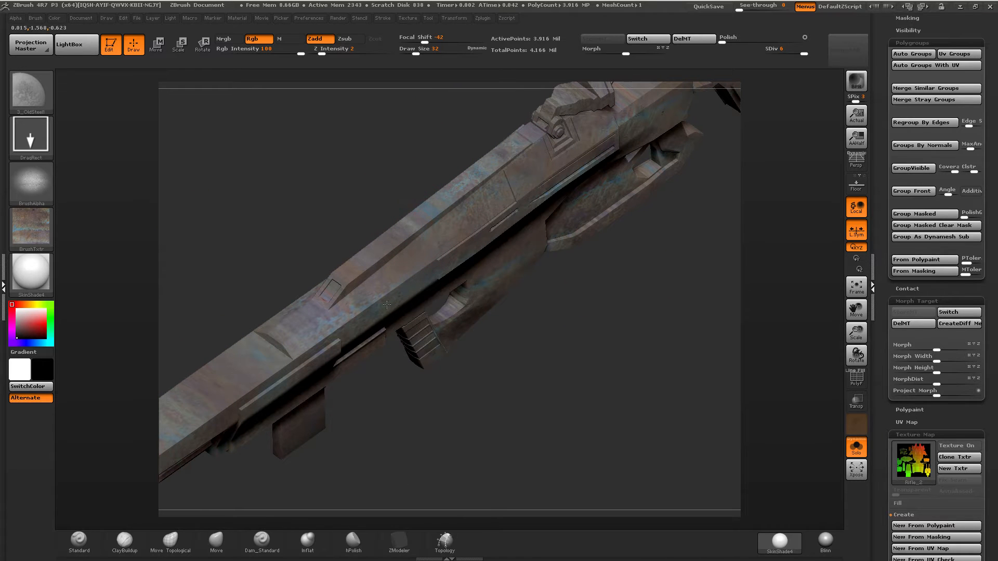
{"action": "right_click_drag", "start_coordinate": [324, 346], "coordinate": [456, 265], "text": "alt"}
{"action": "left_click_drag", "start_coordinate": [350, 301], "coordinate": [337, 337]}
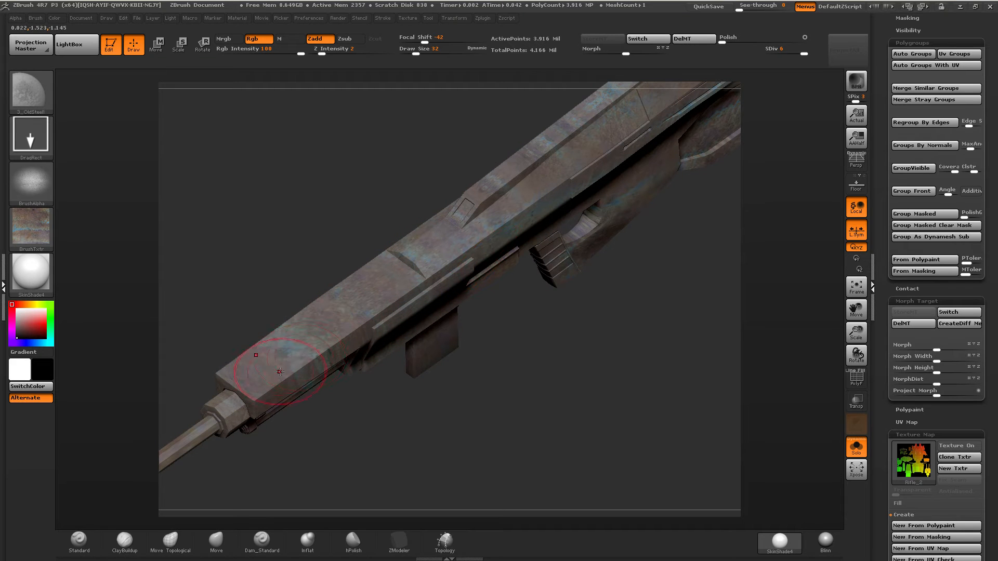
{"action": "left_click_drag", "start_coordinate": [379, 460], "coordinate": [397, 453]}
{"action": "mouse_move", "coordinate": [384, 287]}
{"action": "left_mouse_down"}
{"action": "mouse_move", "coordinate": [436, 401]}
{"action": "mouse_move", "coordinate": [511, 465]}
{"action": "left_mouse_up"}
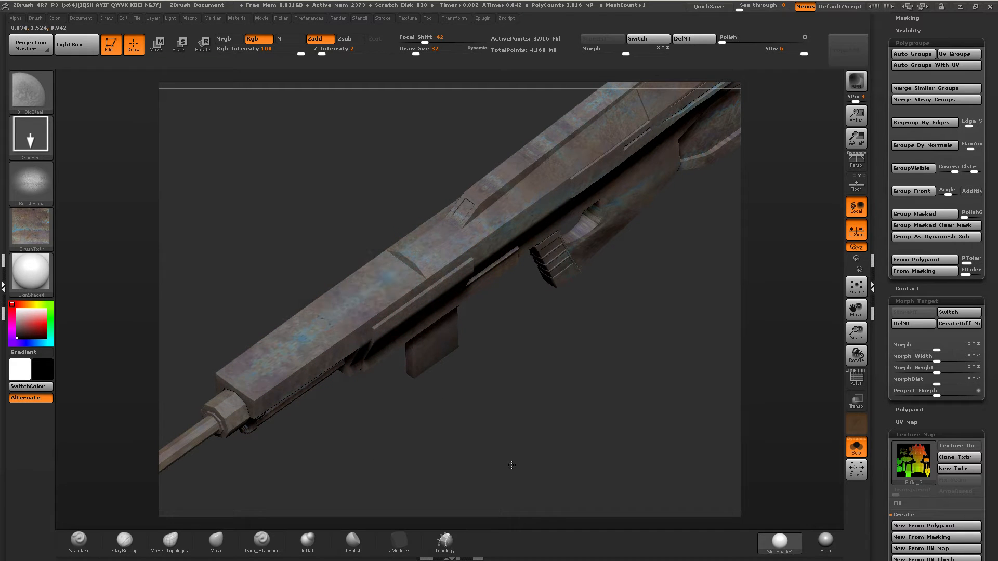
Add old steel stamps to the back of the stock and the rear grip housing.
{"action": "right_click_drag", "start_coordinate": [626, 445], "coordinate": [424, 250]}
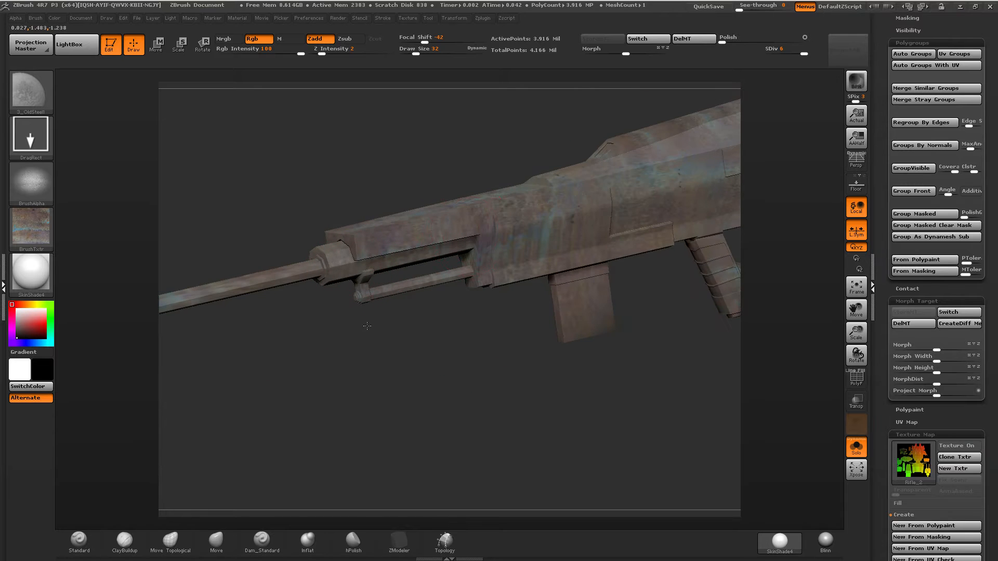
{"action": "right_click_drag", "start_coordinate": [367, 326], "coordinate": [241, 377]}
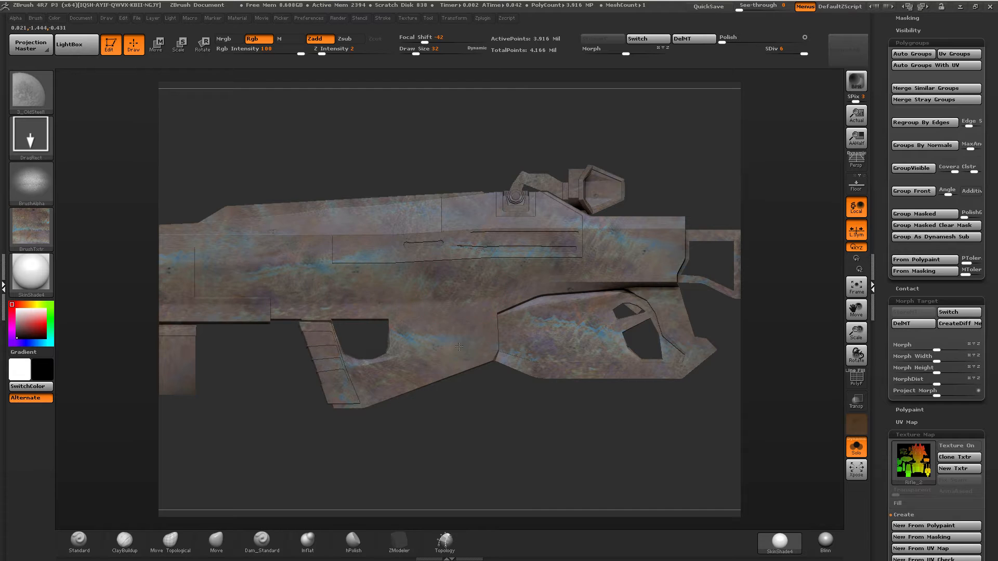
{"action": "right_click_drag", "start_coordinate": [423, 298], "coordinate": [352, 319]}
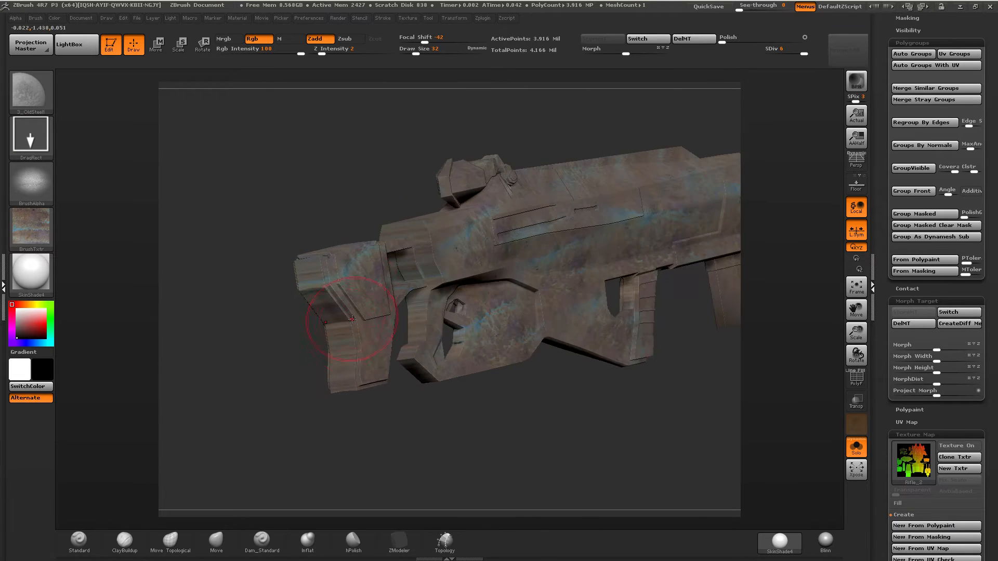
{"action": "left_click_drag", "start_coordinate": [338, 310], "coordinate": [364, 339]}
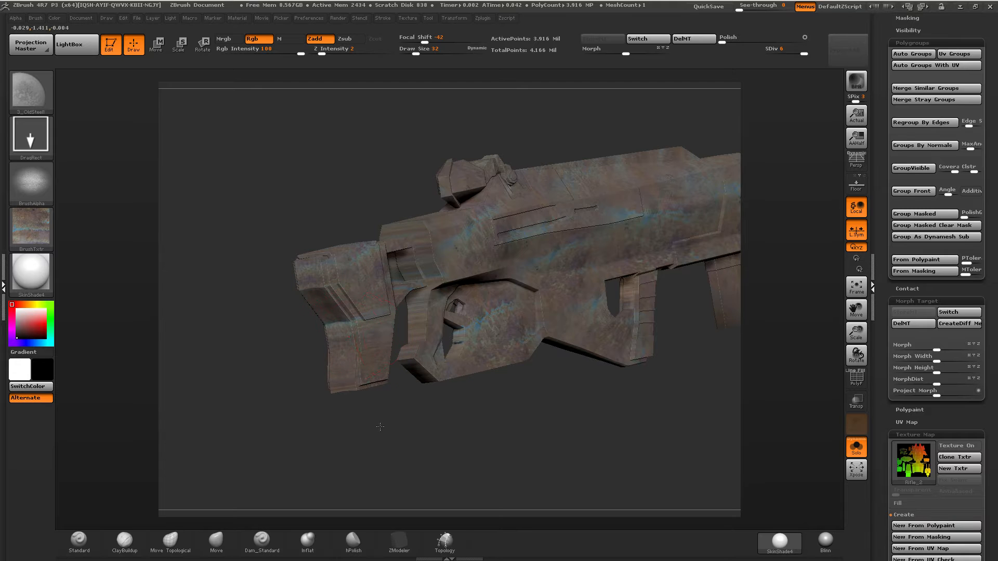
{"action": "right_click_drag", "start_coordinate": [392, 338], "coordinate": [502, 307], "text": "shift"}
{"action": "left_click_drag", "start_coordinate": [395, 338], "coordinate": [403, 360]}
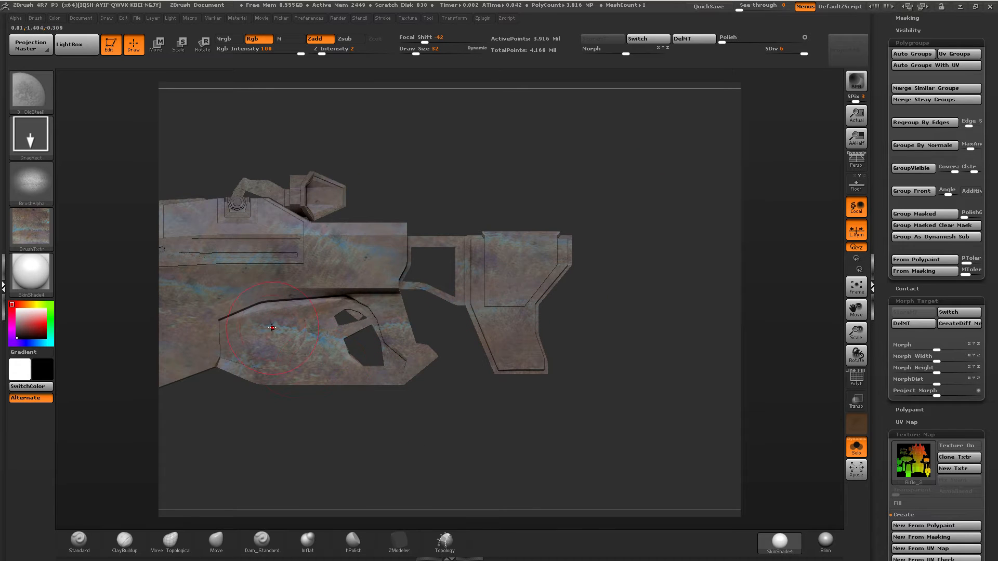
{"action": "left_click_drag", "start_coordinate": [273, 331], "coordinate": [298, 337]}
Load the 3_LthrStampA brush from the Leather brush folder.
{"action": "right_click_drag", "start_coordinate": [297, 337], "coordinate": [440, 269], "text": "alt"}
{"action": "left_click", "coordinate": [76, 44]}
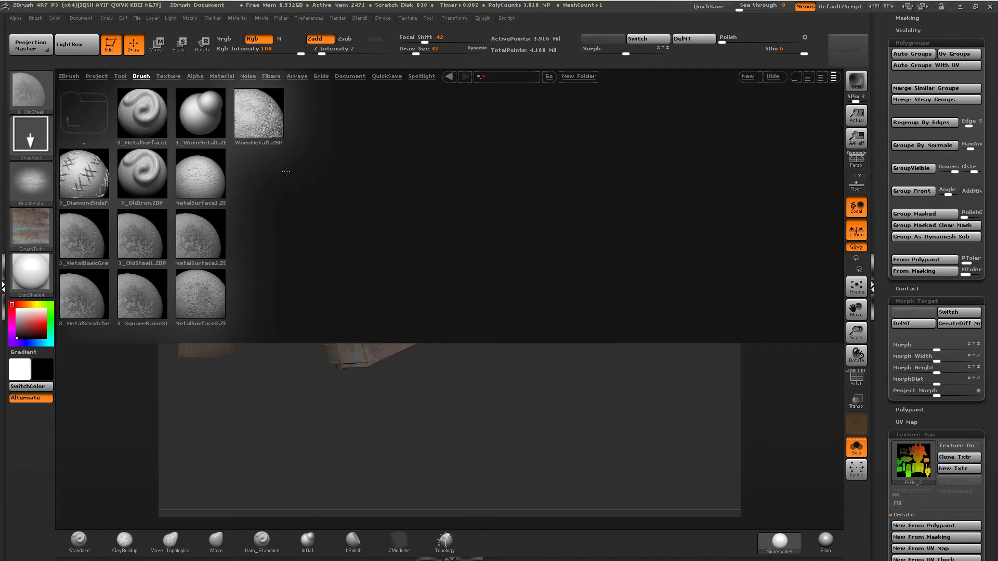
{"action": "left_click", "coordinate": [85, 113]}
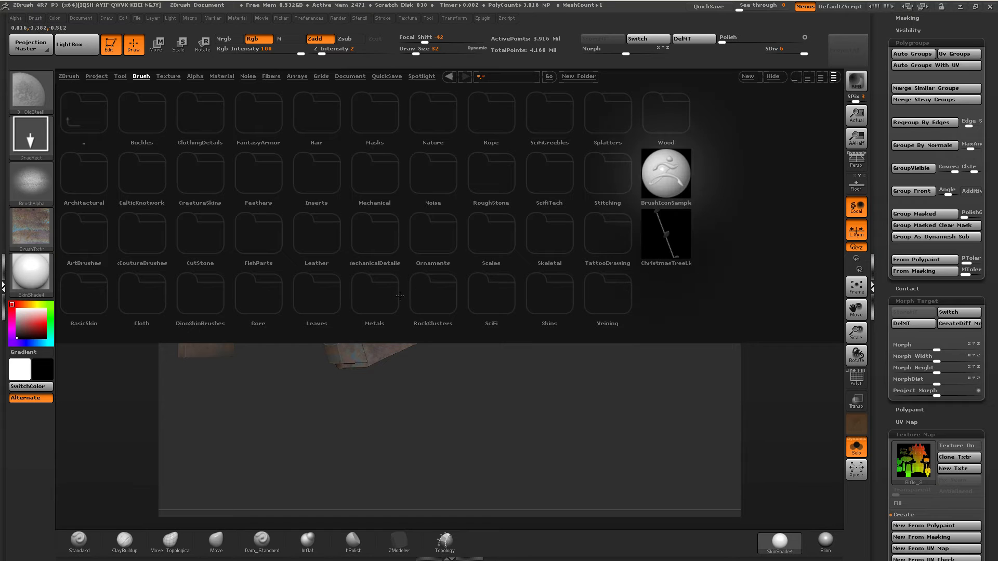
{"action": "left_click", "coordinate": [312, 242]}
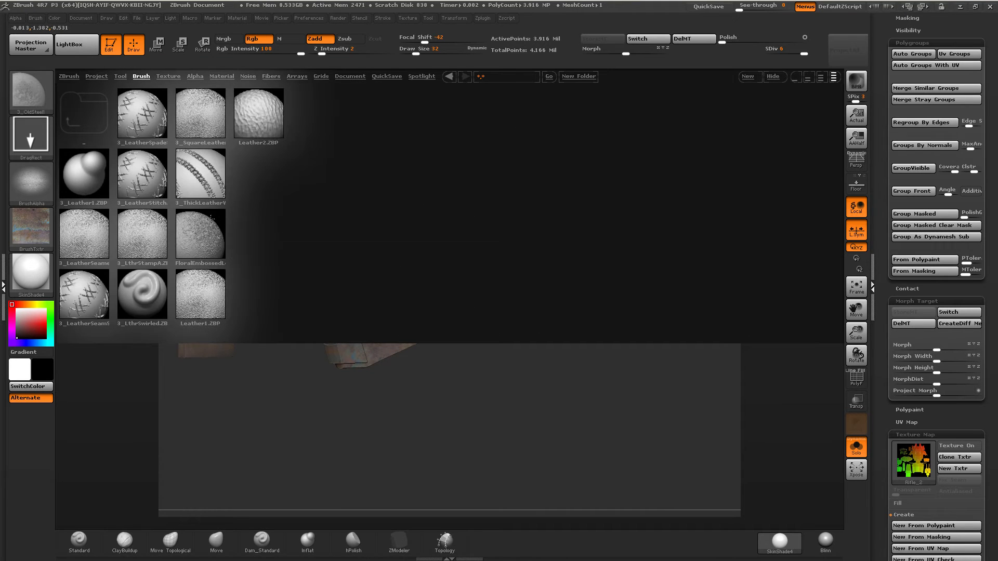
{"action": "left_click", "coordinate": [139, 251]}
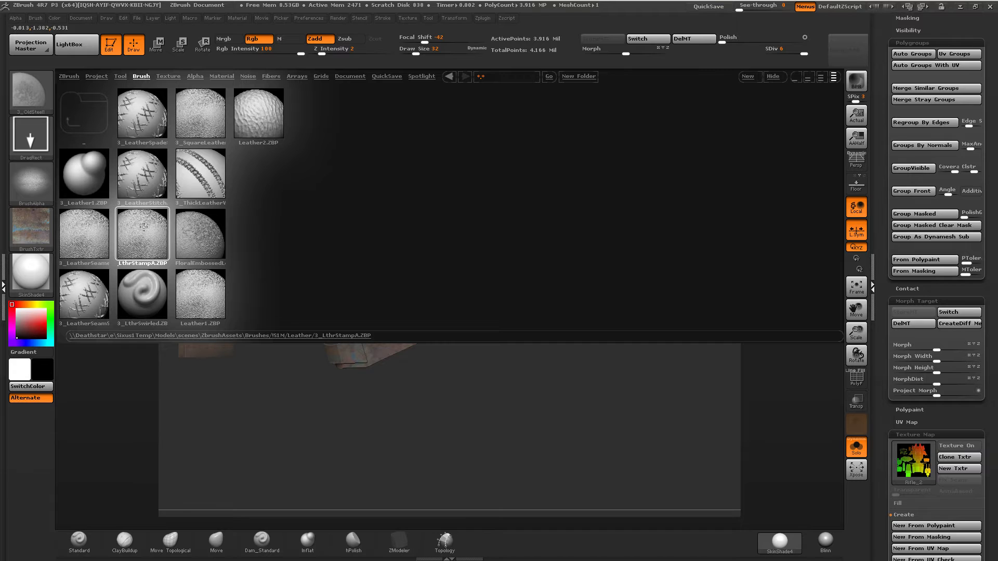
{"action": "double_click", "coordinate": [143, 227]}
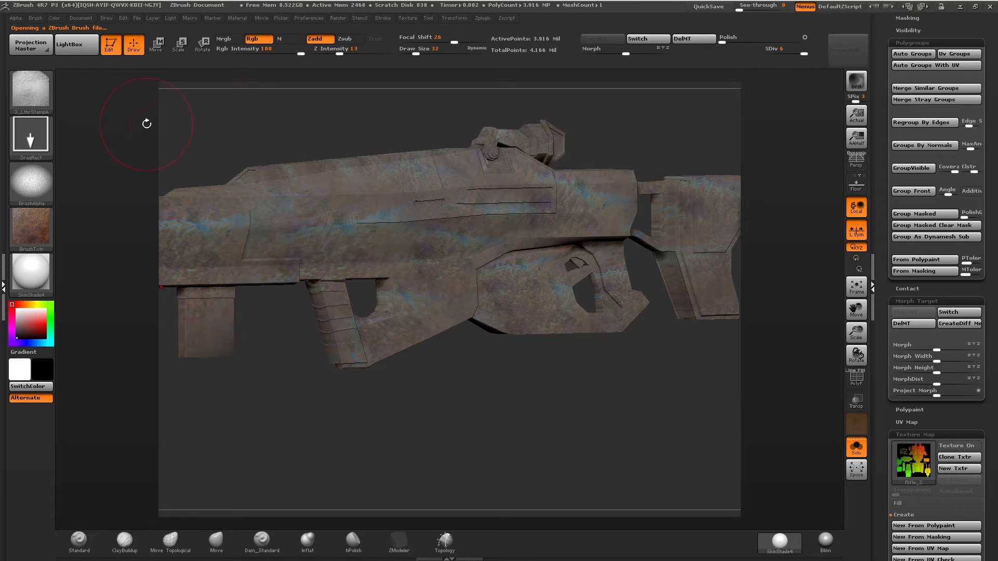
Set the leather brush's auto masking by polygroups to 100 so each stamp stays within one polygroup.
{"action": "left_click", "coordinate": [36, 18]}
{"action": "scroll", "coordinate": [97, 279], "scroll_direction": "down", "scroll_amount": 5}
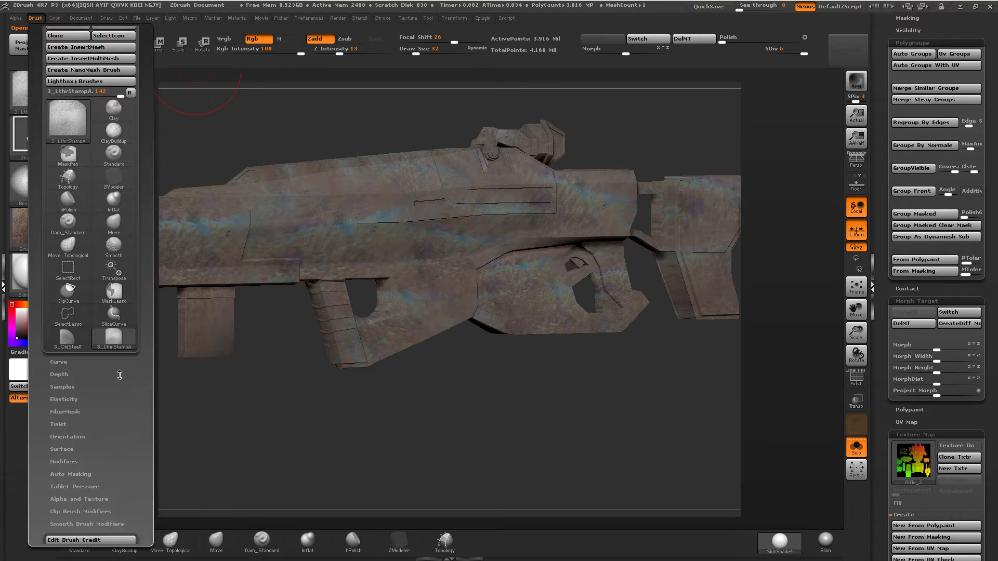
{"action": "left_click", "coordinate": [71, 305]}
{"action": "scroll", "coordinate": [78, 291], "scroll_direction": "down", "scroll_amount": 3}
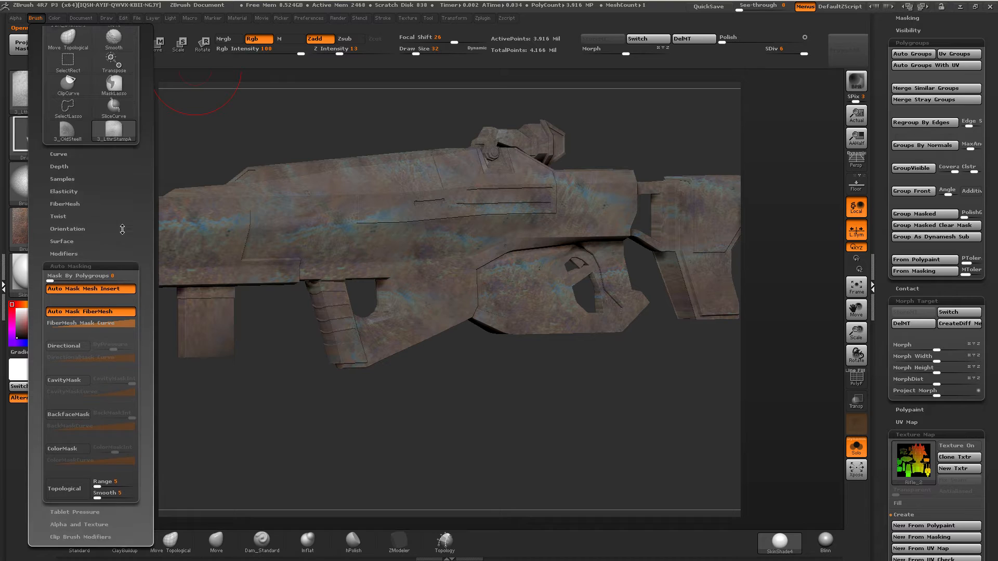
{"action": "mouse_move", "coordinate": [111, 215]}
{"action": "left_mouse_down"}
{"action": "mouse_move", "coordinate": [111, 199]}
{"action": "mouse_move", "coordinate": [140, 230]}
{"action": "left_mouse_up"}
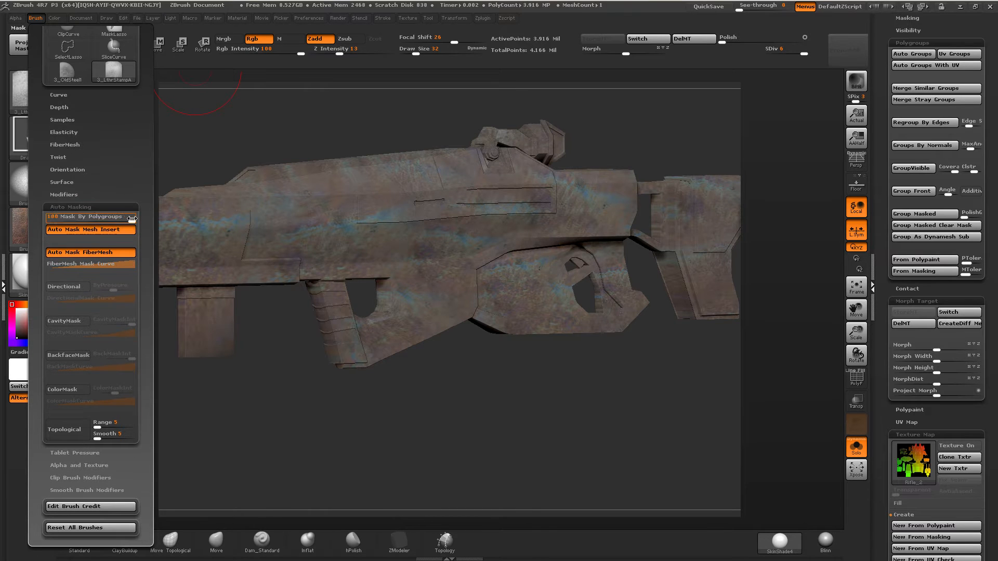
{"action": "scroll", "coordinate": [136, 411], "scroll_direction": "down", "scroll_amount": 5}
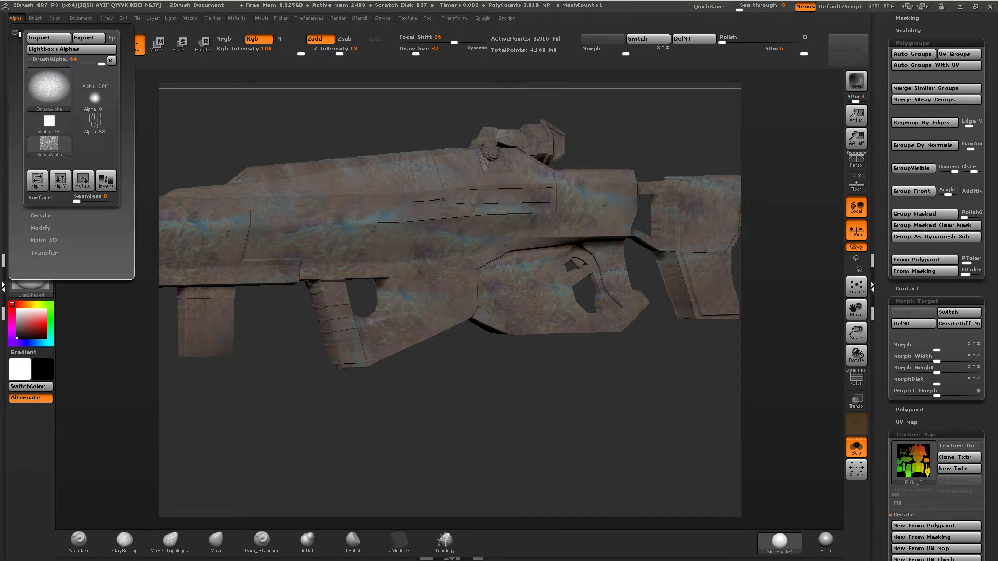
Open the leather brush's Tablet Pressure settings.
{"action": "left_click", "coordinate": [36, 18]}
{"action": "scroll", "coordinate": [74, 334], "scroll_direction": "down", "scroll_amount": 5}
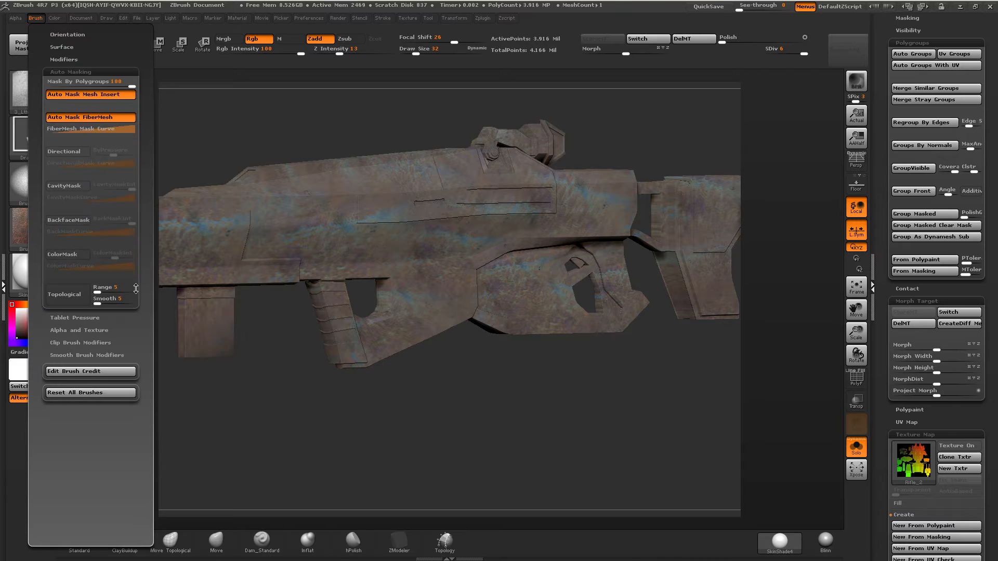
{"action": "left_click", "coordinate": [79, 319]}
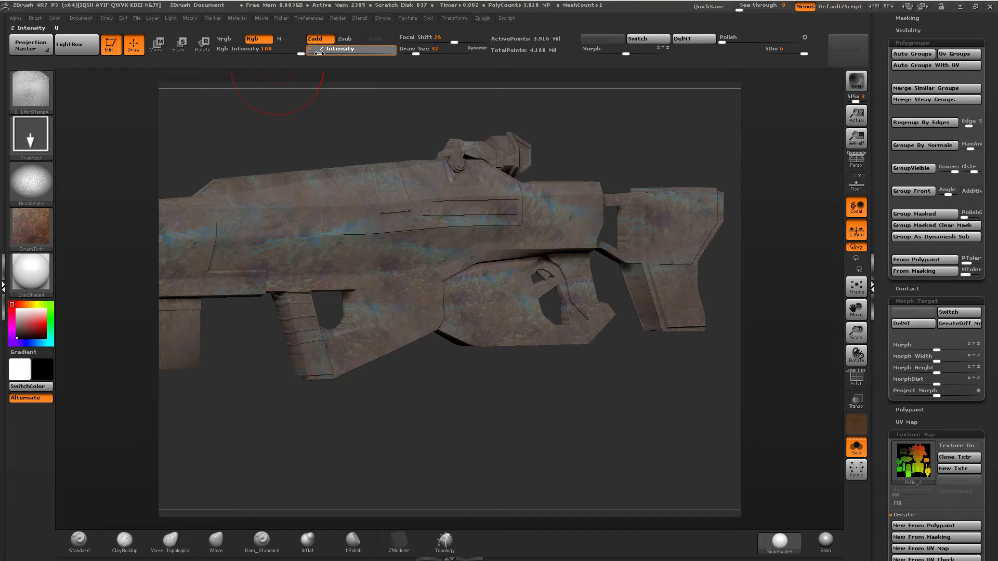
Stamp the leather texture over the ribbed front grip at a Z Intensity of 1.
{"action": "left_click_drag", "start_coordinate": [299, 308], "coordinate": [324, 374]}
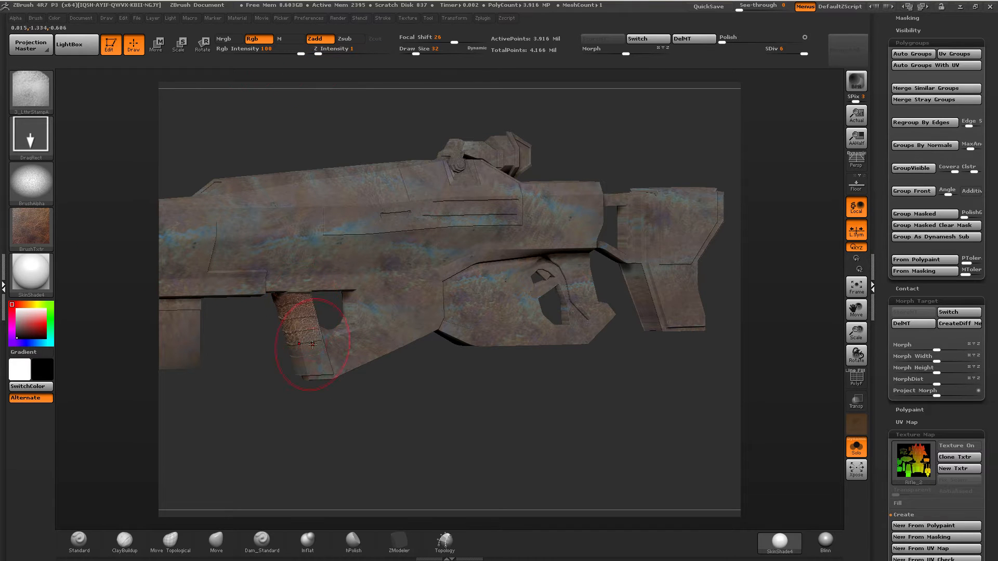
{"action": "left_click_drag", "start_coordinate": [300, 307], "coordinate": [304, 320]}
{"action": "left_click_drag", "start_coordinate": [311, 369], "coordinate": [332, 329]}
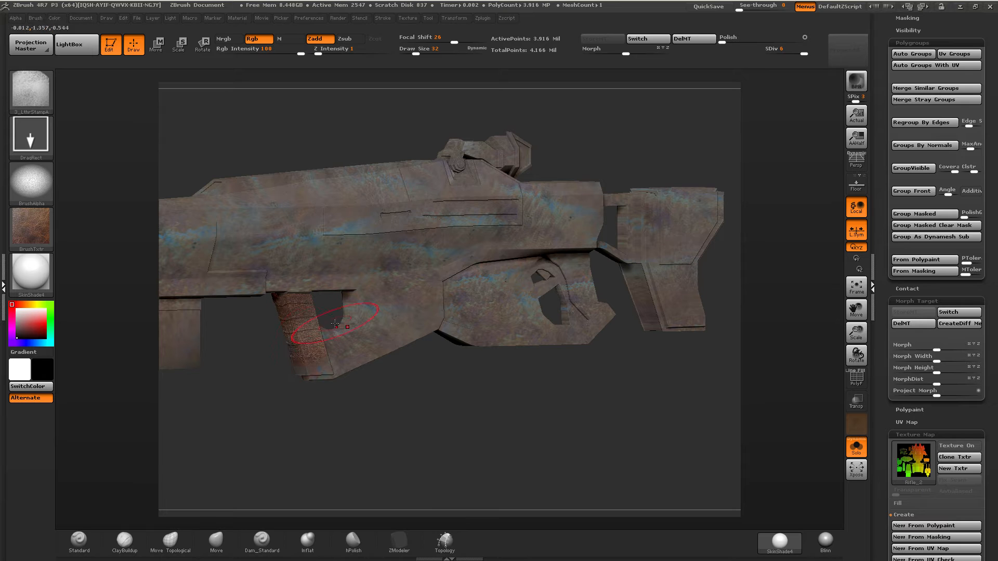
{"action": "right_click_drag", "start_coordinate": [311, 332], "coordinate": [341, 364], "text": "ctrl"}
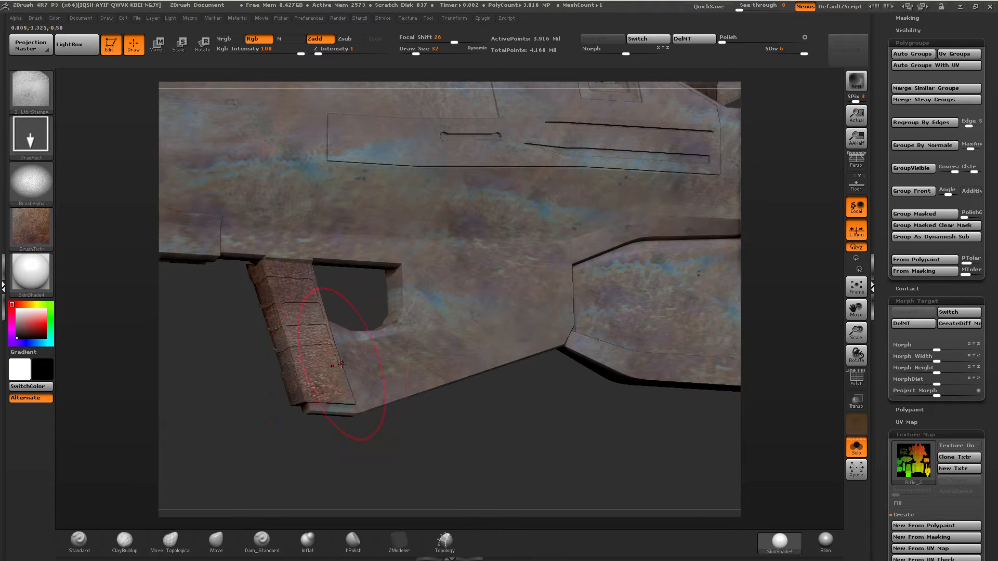
{"action": "left_click_drag", "start_coordinate": [369, 355], "coordinate": [336, 338]}
{"action": "left_click_drag", "start_coordinate": [295, 319], "coordinate": [371, 258]}
{"action": "left_click_drag", "start_coordinate": [125, 253], "coordinate": [233, 237]}
{"action": "left_click_drag", "start_coordinate": [85, 229], "coordinate": [127, 235]}
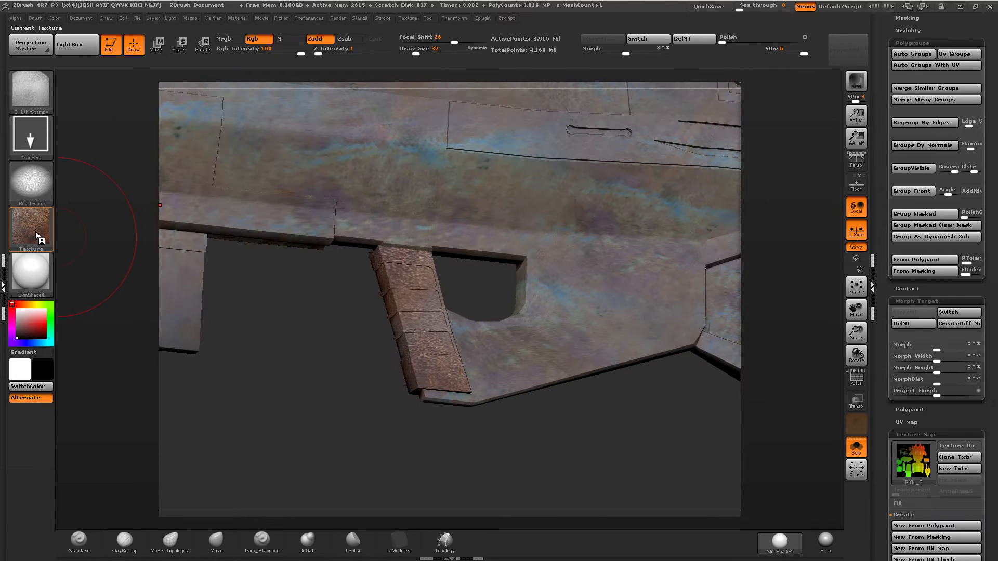
Set the leather brush's Z Intensity to 5.
{"action": "left_click_drag", "start_coordinate": [417, 72], "coordinate": [331, 56], "text": "alt"}
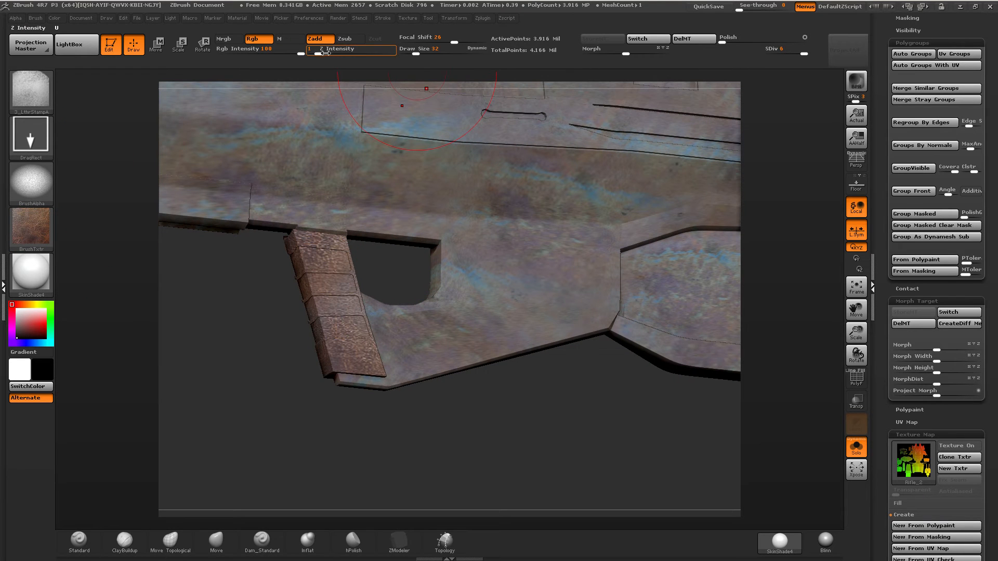
{"action": "left_click", "coordinate": [325, 51]}
{"action": "type", "text": "5"}
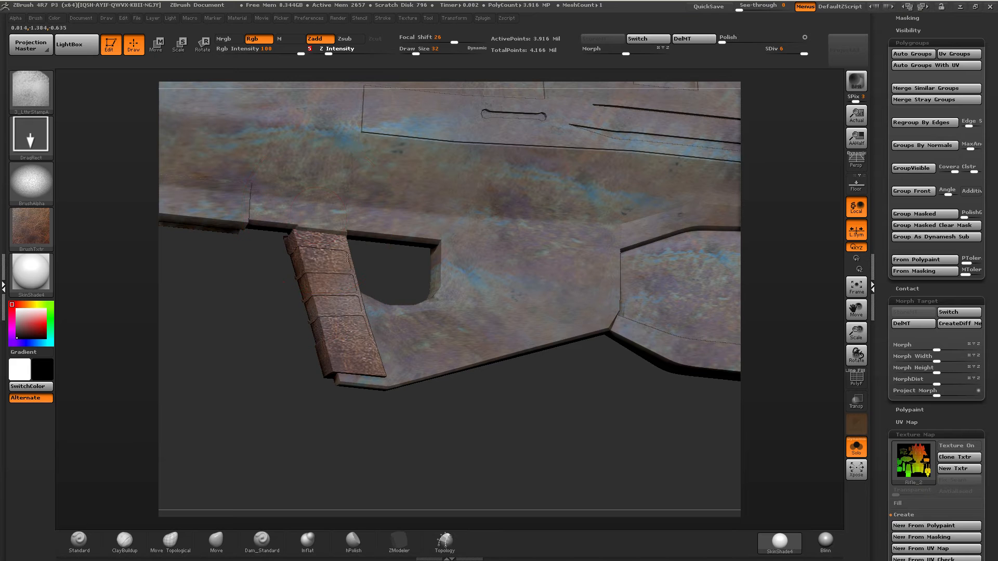
{"action": "key", "text": "Return"}
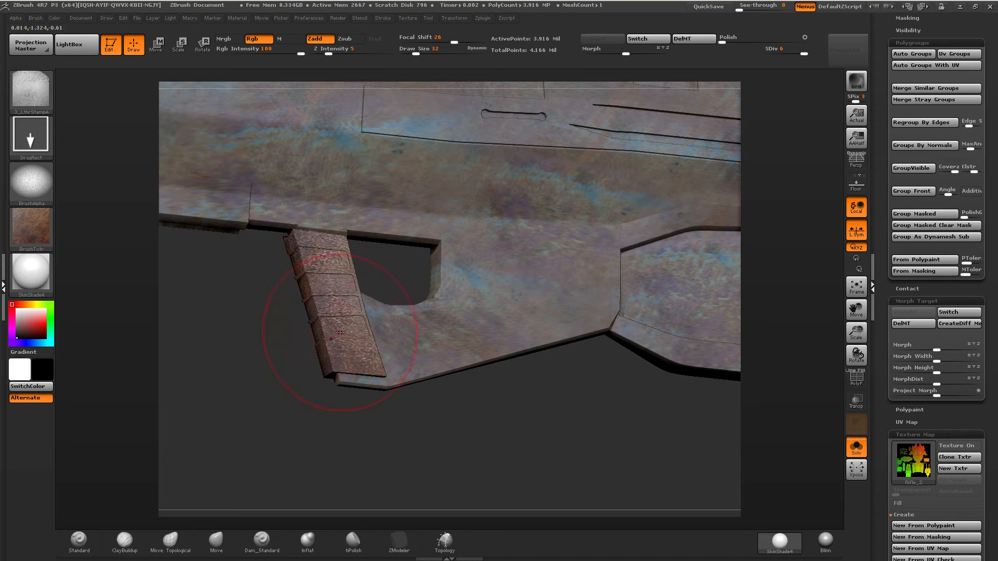
Try stamping leather over the rear grip beside the trigger opening, and undo the stamp.
{"action": "left_click_drag", "start_coordinate": [590, 345], "coordinate": [358, 271]}
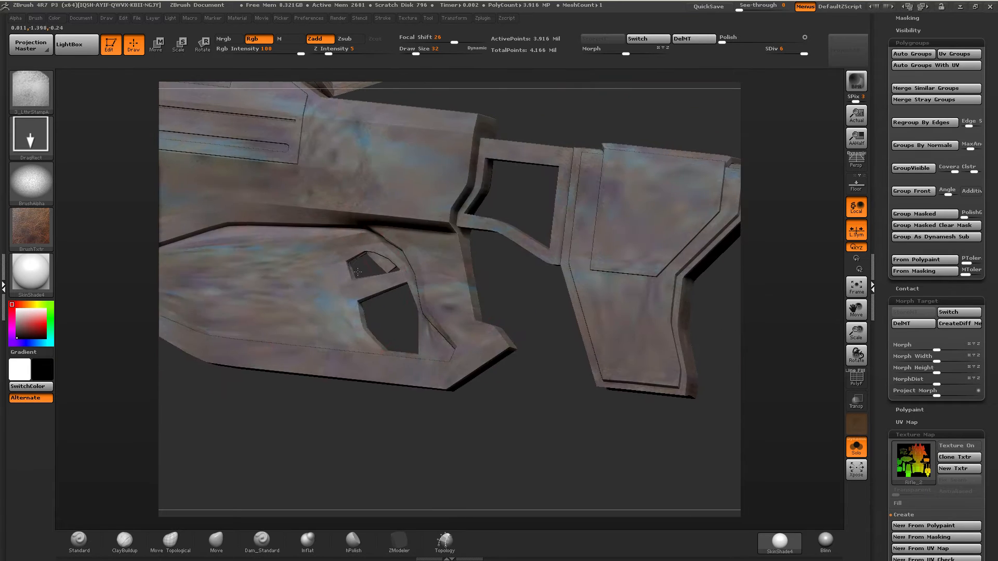
{"action": "left_click_drag", "start_coordinate": [436, 266], "coordinate": [515, 282]}
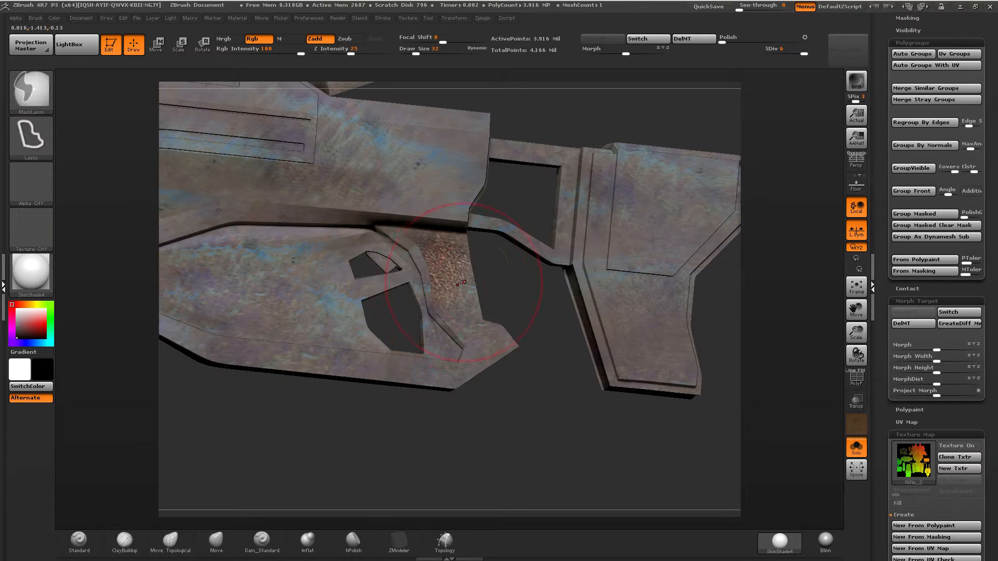
{"action": "left_click_drag", "start_coordinate": [456, 290], "coordinate": [498, 335]}
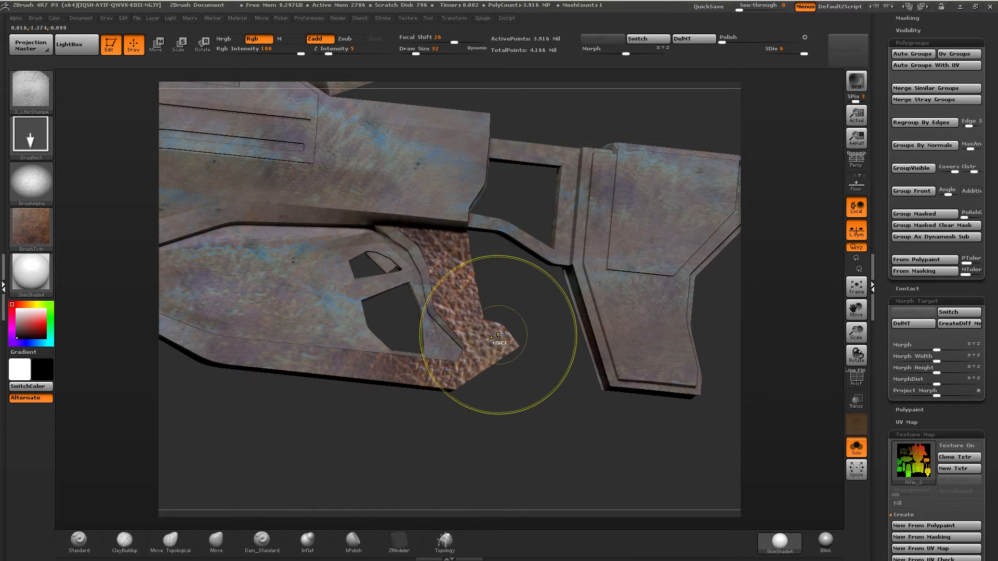
{"action": "key", "text": "ctrl+z"}
Check the polygroup layout around the rear grip and stock with the polyframe display.
{"action": "left_click", "coordinate": [856, 378]}
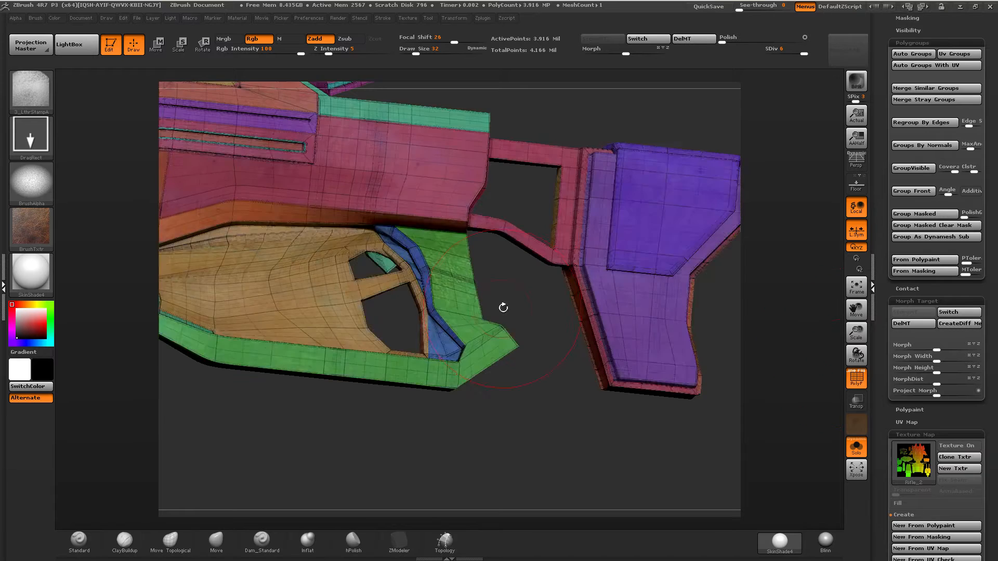
{"action": "left_click_drag", "start_coordinate": [503, 308], "coordinate": [437, 328]}
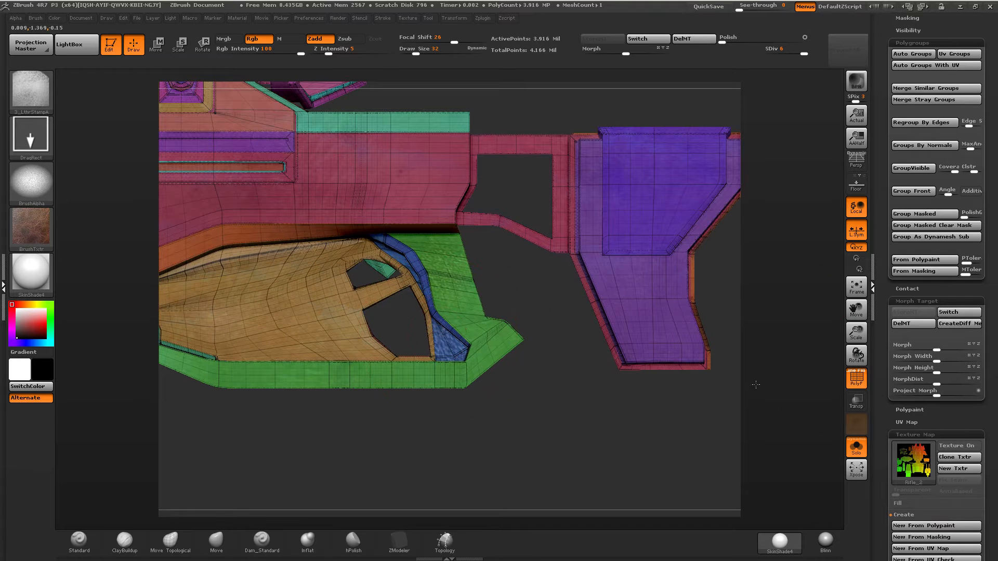
{"action": "left_click", "coordinate": [858, 379]}
Try stamping leather across the rear grip and the trigger guard, undoing each attempt.
{"action": "left_click_drag", "start_coordinate": [511, 289], "coordinate": [567, 281]}
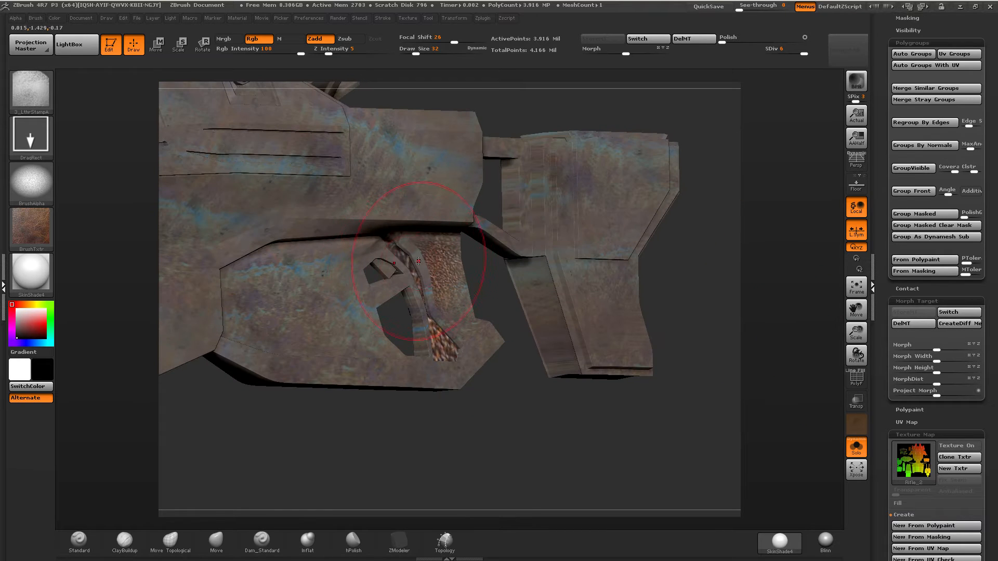
{"action": "key", "text": "ctrl+z"}
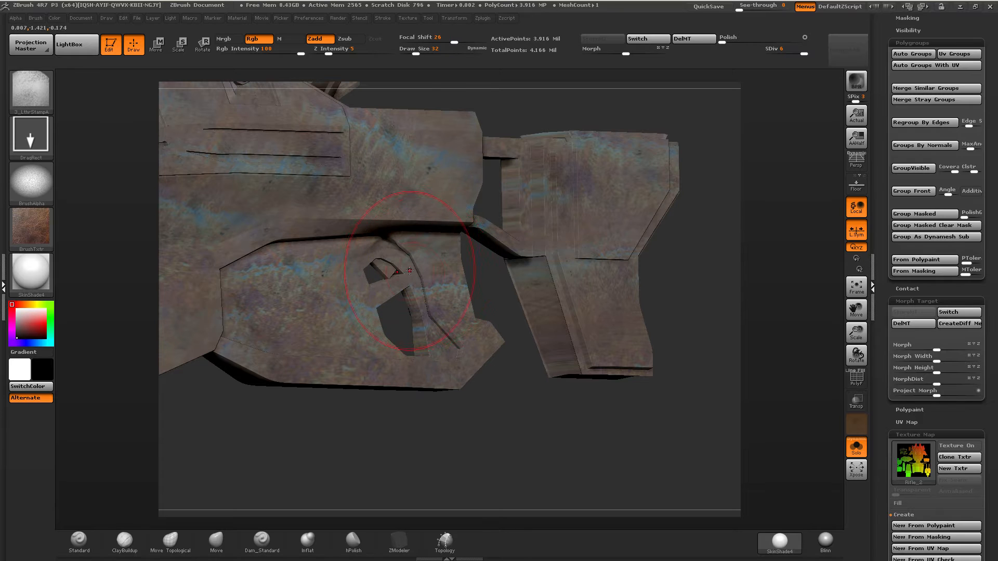
{"action": "left_click_drag", "start_coordinate": [398, 266], "coordinate": [412, 266]}
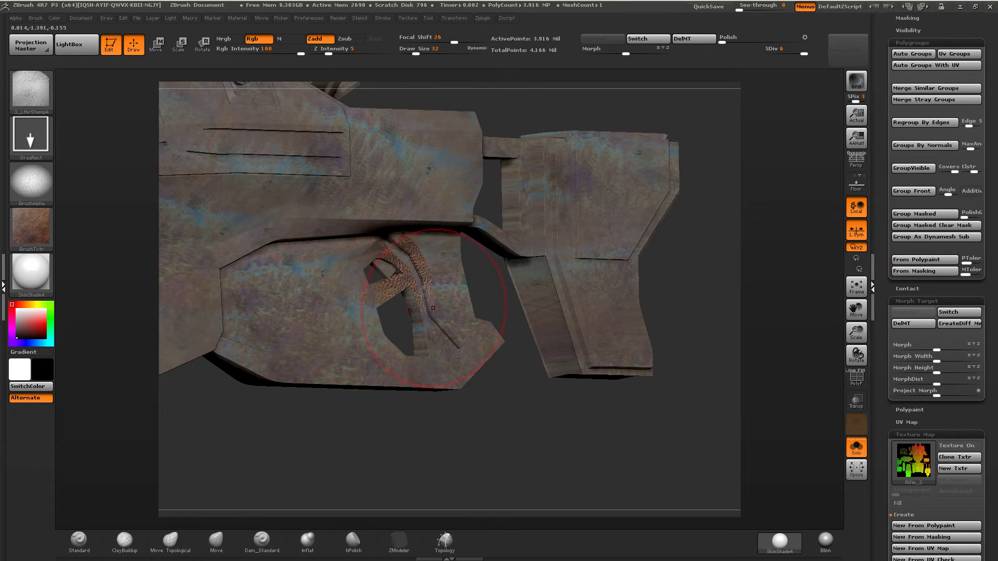
{"action": "key", "text": "ctrl+z"}
Stamp leather onto the narrow inset strip running down the rear grip, undoing the stamp that spills onto the trigger guard.
{"action": "left_click_drag", "start_coordinate": [440, 336], "coordinate": [463, 335]}
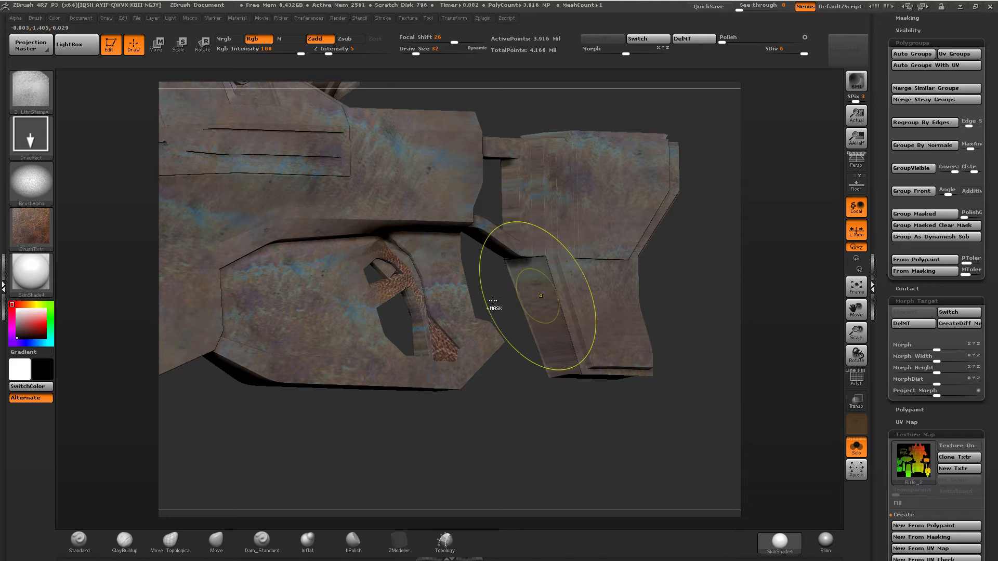
{"action": "key", "text": "ctrl+z"}
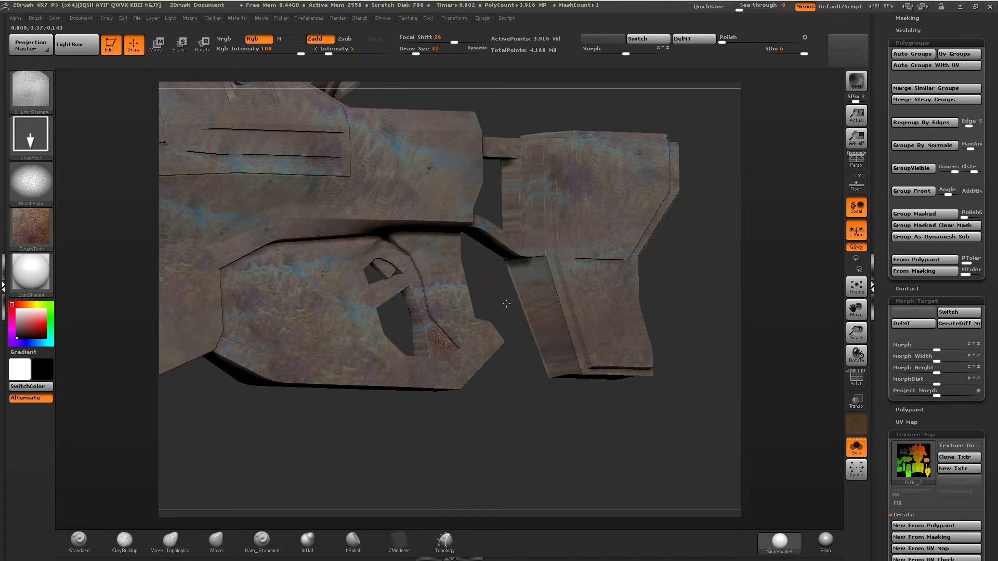
{"action": "mouse_move", "coordinate": [444, 281]}
{"action": "left_mouse_down"}
{"action": "mouse_move", "coordinate": [417, 283]}
{"action": "mouse_move", "coordinate": [408, 261]}
{"action": "left_mouse_up"}
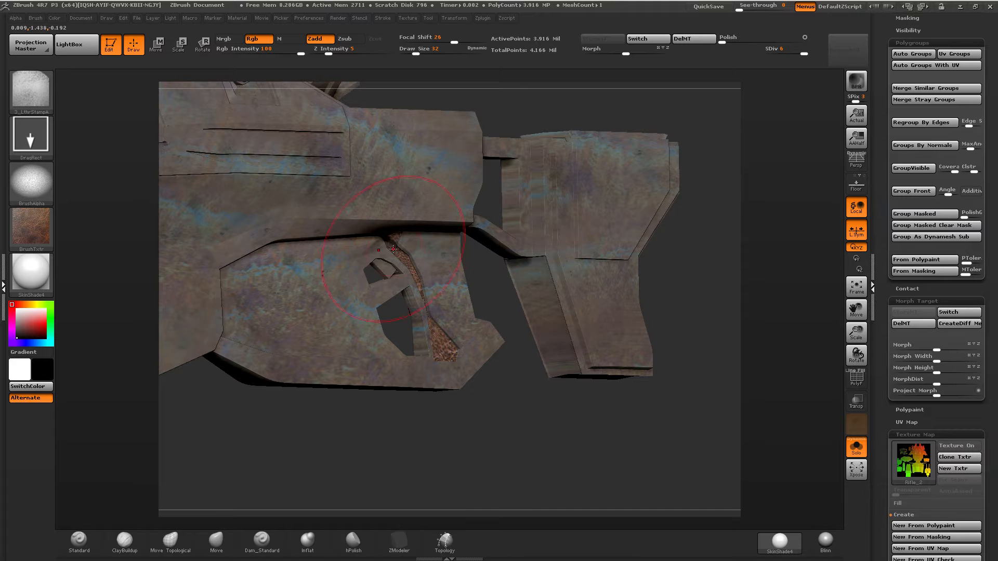
Examine the polygroup of the rear grip's inset strip from below and above with the polyframe display.
{"action": "left_click_drag", "start_coordinate": [470, 241], "coordinate": [503, 241]}
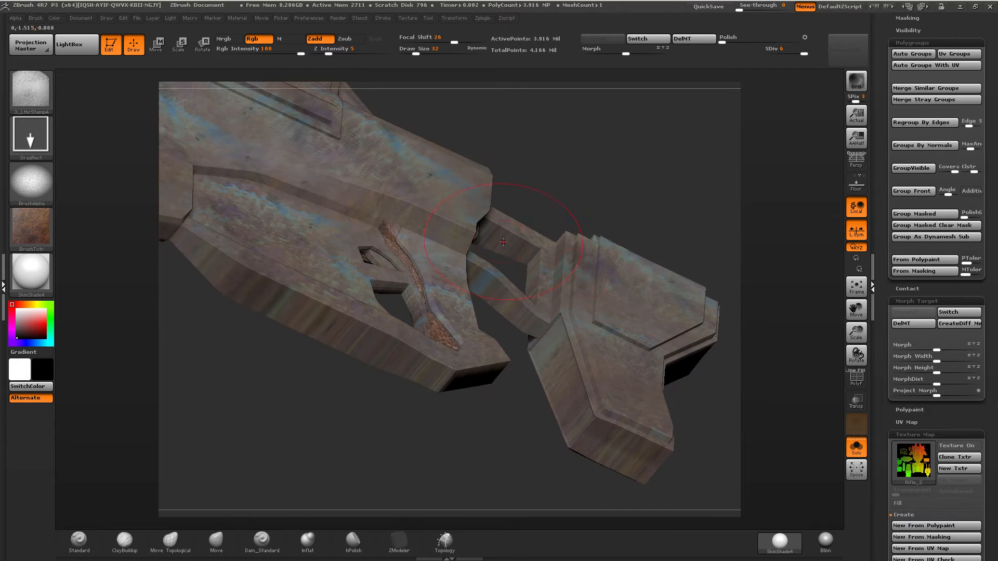
{"action": "left_click", "coordinate": [855, 378]}
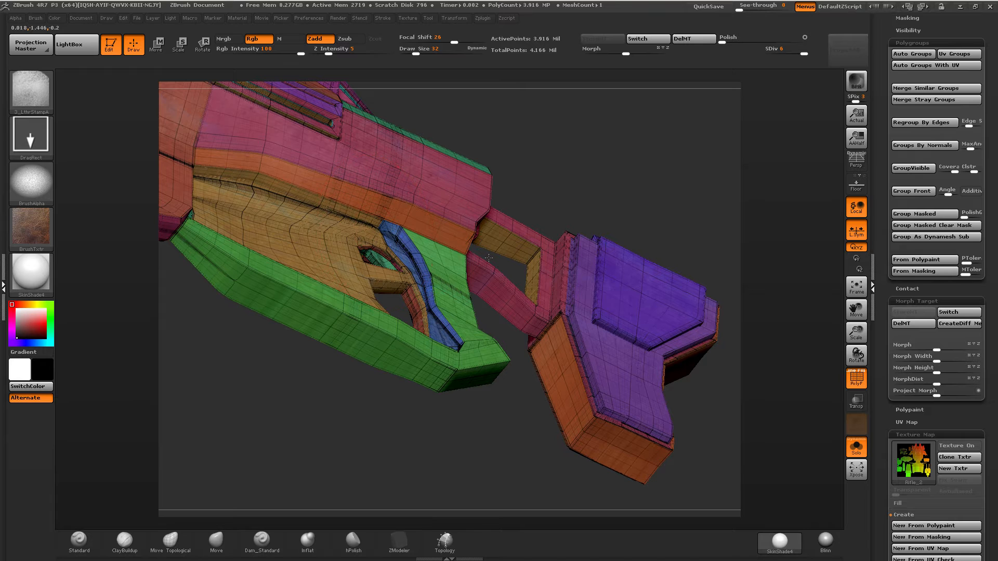
{"action": "left_click_drag", "start_coordinate": [389, 232], "coordinate": [485, 388]}
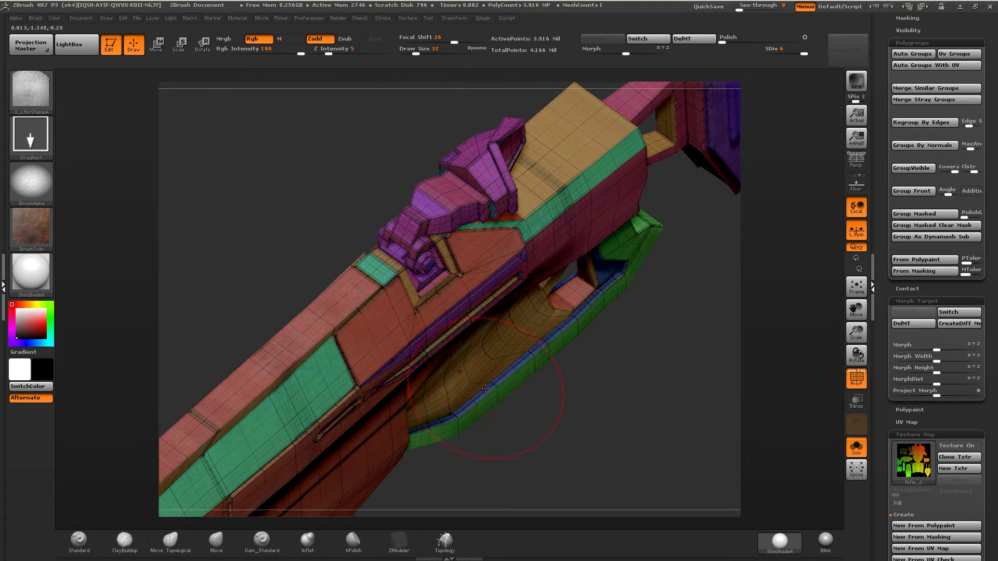
{"action": "left_click", "coordinate": [851, 383]}
Switch the leather brush to the Spray stroke with a draw size of 4 and spray leather along the rear grip's inset strip.
{"action": "left_click", "coordinate": [41, 136]}
{"action": "left_click", "coordinate": [271, 151]}
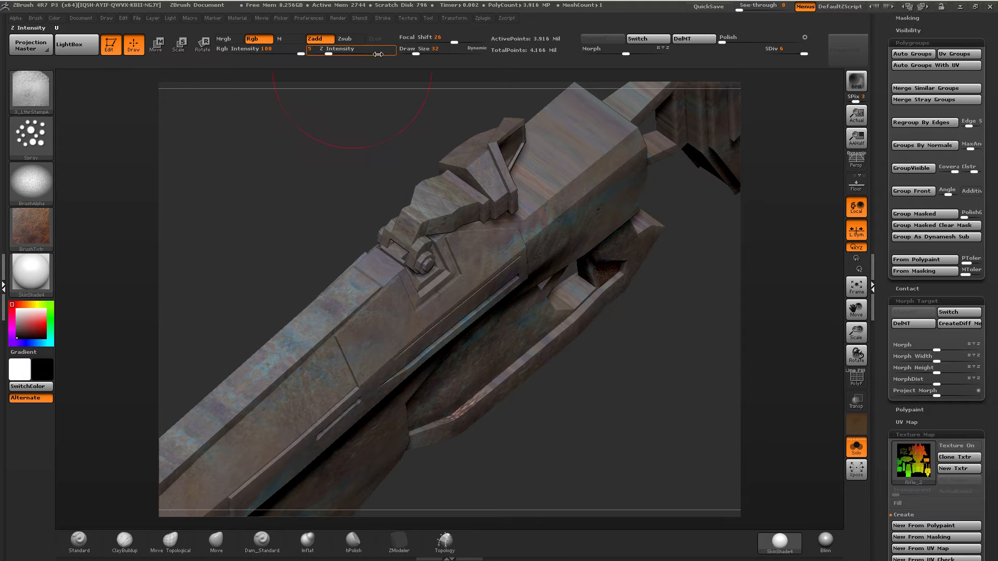
{"action": "left_click_drag", "start_coordinate": [409, 50], "coordinate": [405, 51]}
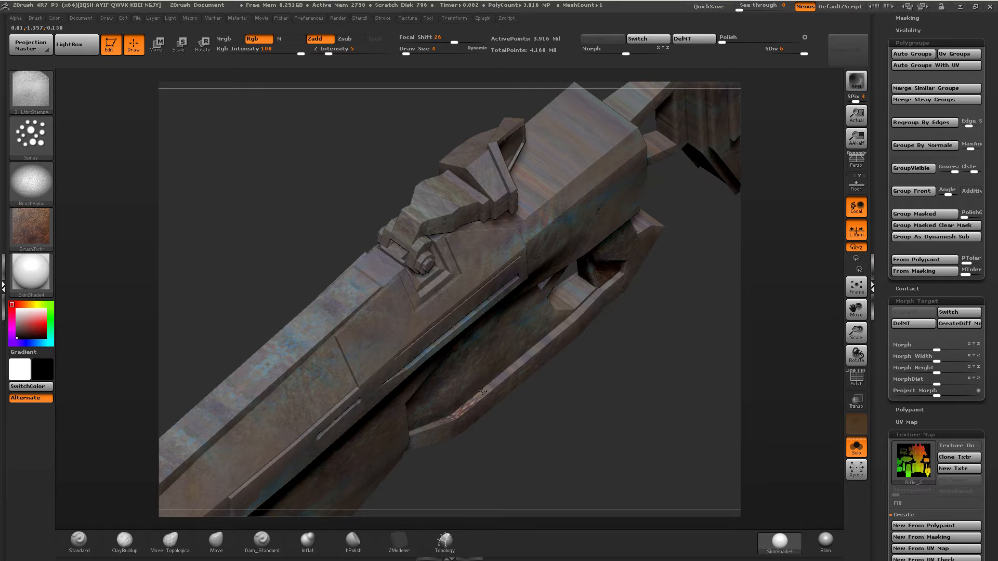
{"action": "key", "text": "ctrl"}
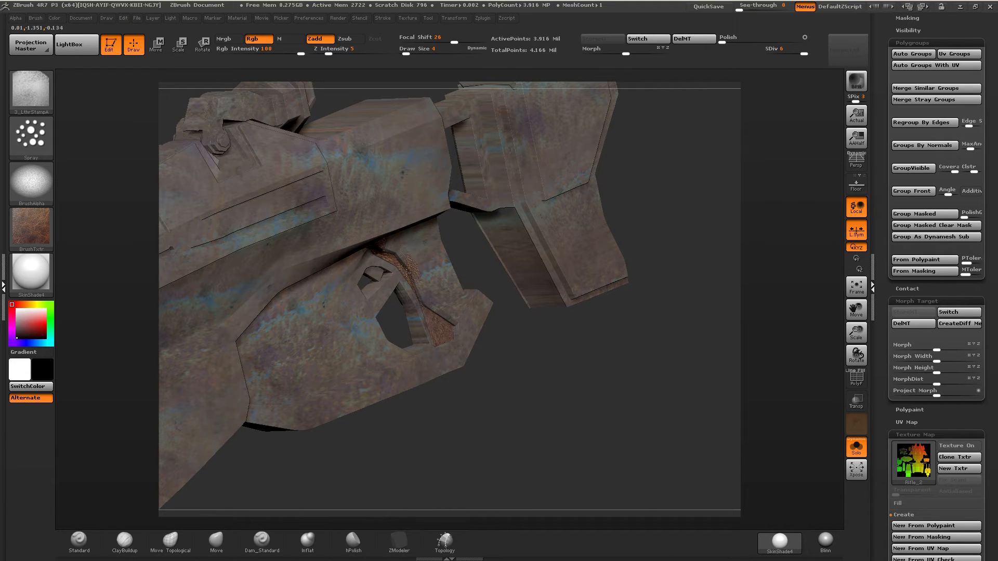
{"action": "key", "text": "shift"}
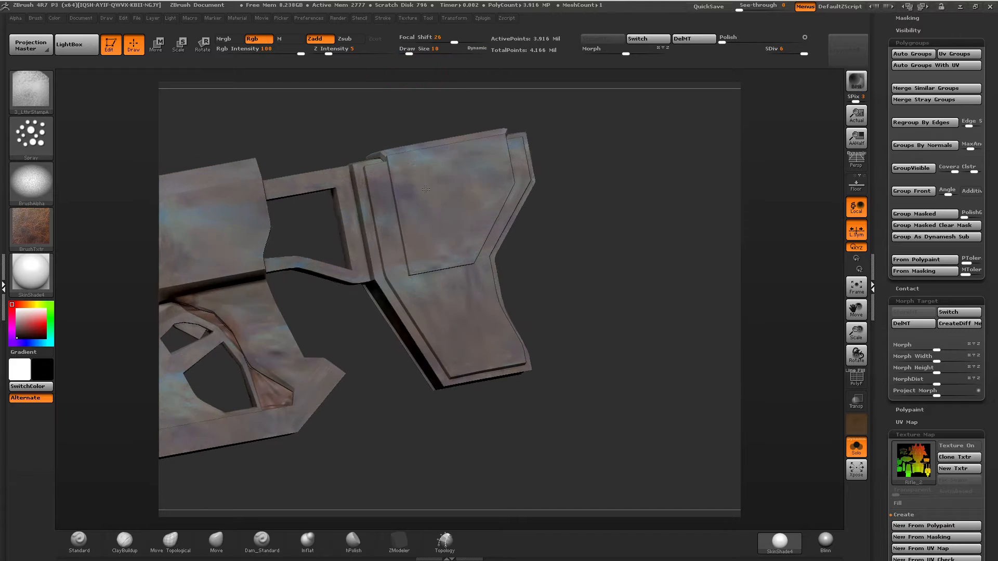
Spray leather at a draw size of 10 over the raised cheek panel on the top and both sides of the stock.
{"action": "mouse_move", "coordinate": [416, 151]}
{"action": "left_mouse_down"}
{"action": "mouse_move", "coordinate": [447, 166]}
{"action": "mouse_move", "coordinate": [415, 218]}
{"action": "mouse_move", "coordinate": [500, 187]}
{"action": "mouse_move", "coordinate": [472, 166]}
{"action": "left_mouse_up"}
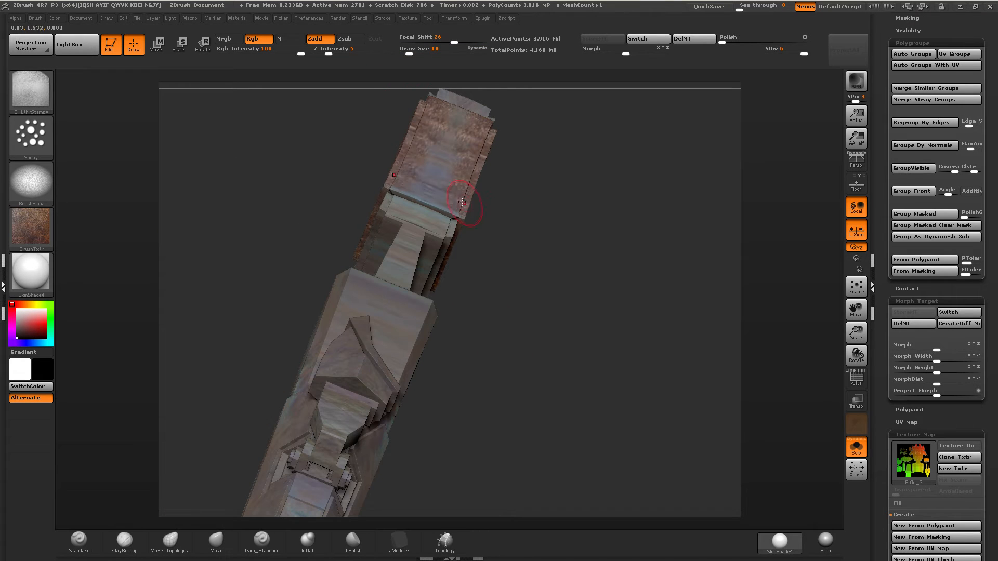
{"action": "left_click_drag", "start_coordinate": [426, 197], "coordinate": [462, 160]}
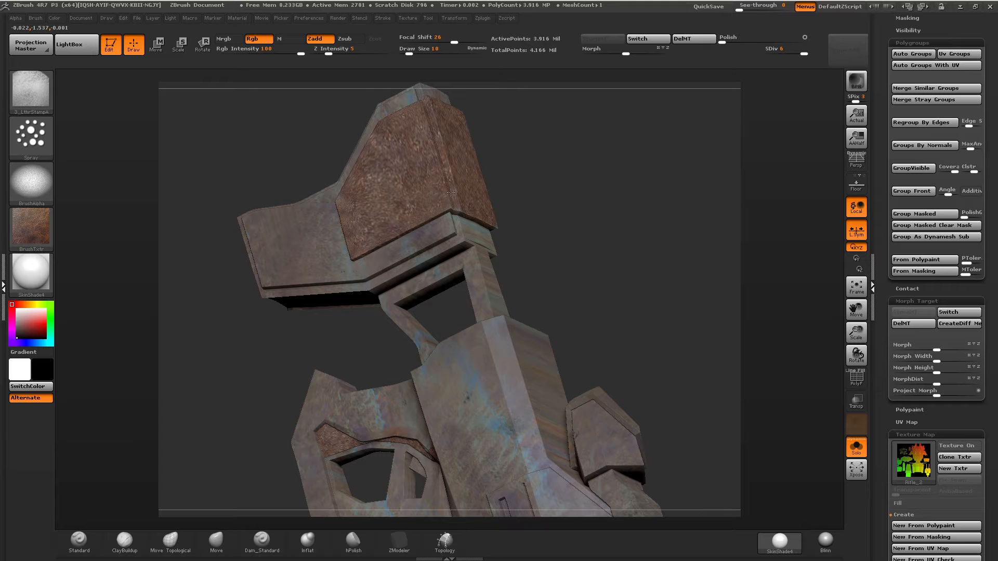
{"action": "mouse_move", "coordinate": [453, 197]}
{"action": "left_mouse_down"}
{"action": "mouse_move", "coordinate": [411, 208]}
{"action": "mouse_move", "coordinate": [431, 161]}
{"action": "mouse_move", "coordinate": [385, 177]}
{"action": "left_mouse_up"}
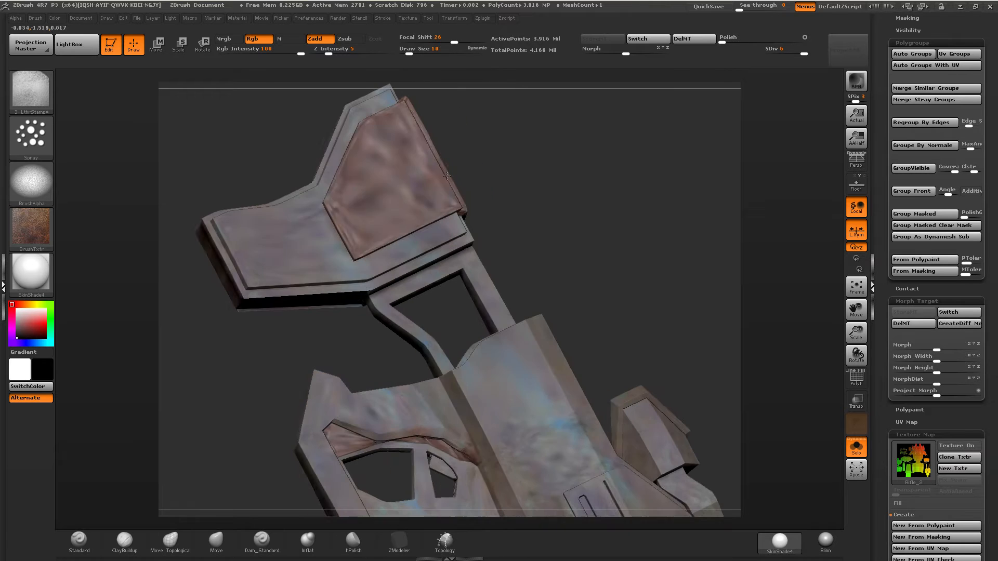
{"action": "mouse_move", "coordinate": [364, 249]}
{"action": "left_mouse_down"}
{"action": "mouse_move", "coordinate": [338, 207]}
{"action": "mouse_move", "coordinate": [395, 135]}
{"action": "left_mouse_up"}
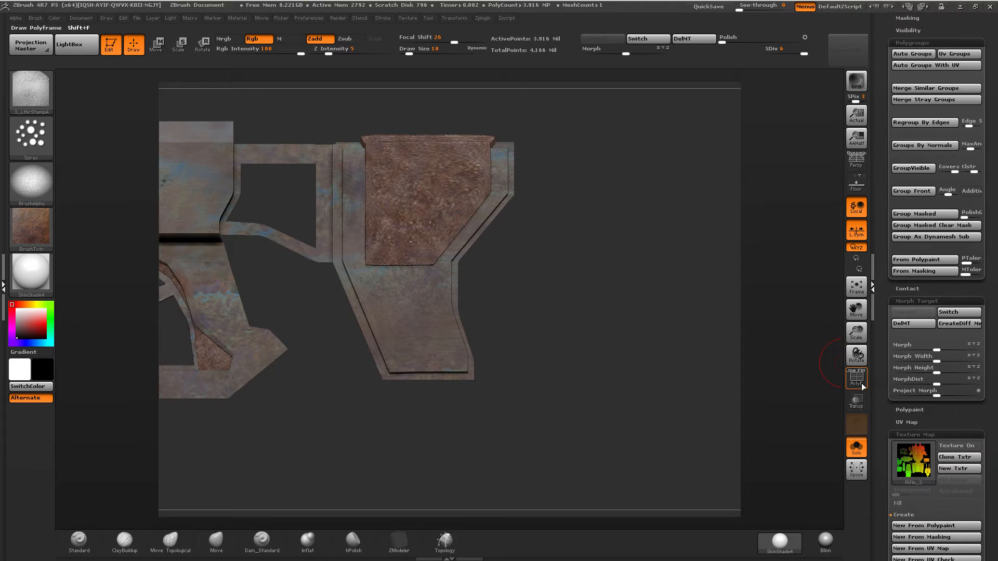
Spray leather over the stock's side panel around and below the raised cheek panel, checking its polygroup first.
{"action": "left_click", "coordinate": [860, 385]}
{"action": "left_click", "coordinate": [860, 385]}
{"action": "mouse_move", "coordinate": [360, 174]}
{"action": "left_mouse_down"}
{"action": "mouse_move", "coordinate": [351, 192]}
{"action": "mouse_move", "coordinate": [395, 322]}
{"action": "mouse_move", "coordinate": [452, 359]}
{"action": "mouse_move", "coordinate": [500, 210]}
{"action": "mouse_move", "coordinate": [421, 291]}
{"action": "mouse_move", "coordinate": [353, 236]}
{"action": "mouse_move", "coordinate": [395, 322]}
{"action": "mouse_move", "coordinate": [499, 187]}
{"action": "left_mouse_up"}
{"action": "mouse_move", "coordinate": [526, 235]}
{"action": "left_mouse_down"}
{"action": "mouse_move", "coordinate": [371, 234]}
{"action": "mouse_move", "coordinate": [513, 239]}
{"action": "mouse_move", "coordinate": [384, 293]}
{"action": "left_mouse_up"}
{"action": "mouse_move", "coordinate": [348, 209]}
{"action": "left_mouse_down"}
{"action": "mouse_move", "coordinate": [348, 226]}
{"action": "mouse_move", "coordinate": [436, 259]}
{"action": "left_mouse_up"}
{"action": "mouse_move", "coordinate": [495, 196]}
{"action": "left_mouse_down"}
{"action": "mouse_move", "coordinate": [345, 250]}
{"action": "mouse_move", "coordinate": [336, 160]}
{"action": "left_mouse_up"}
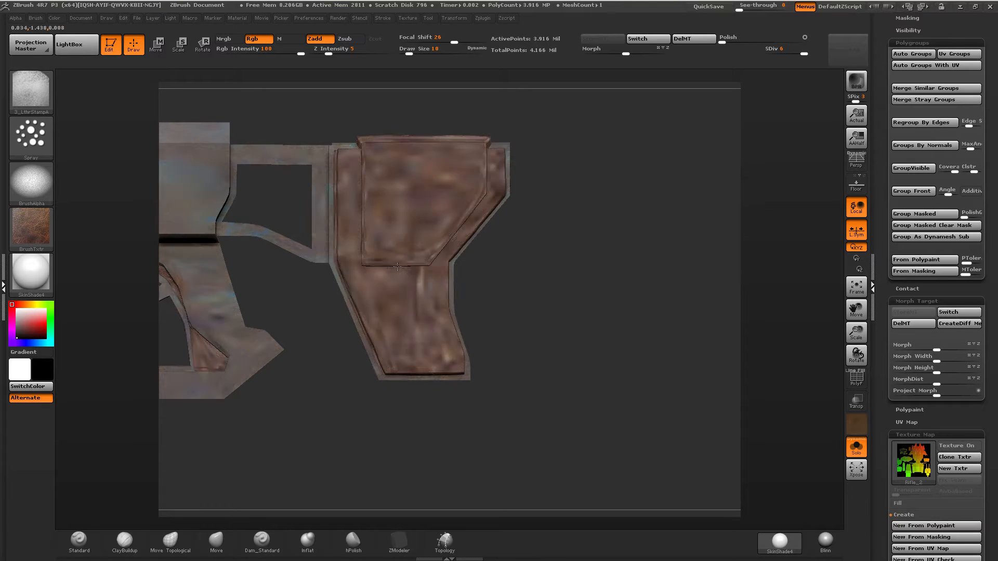
{"action": "right_click_drag", "start_coordinate": [358, 213], "coordinate": [405, 243]}
{"action": "right_click_drag", "start_coordinate": [404, 242], "coordinate": [577, 238], "text": "alt"}
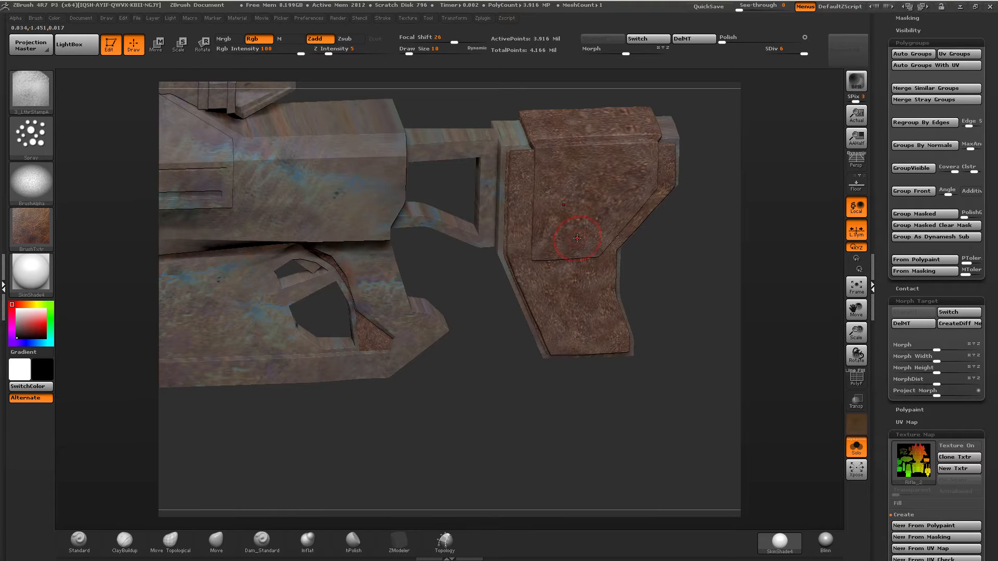
Remove the brush texture, set Rgb Intensity to 13 and Draw Size to 15, and spray the front grip's leather black.
{"action": "right_click_drag", "start_coordinate": [333, 239], "coordinate": [498, 271], "text": "alt"}
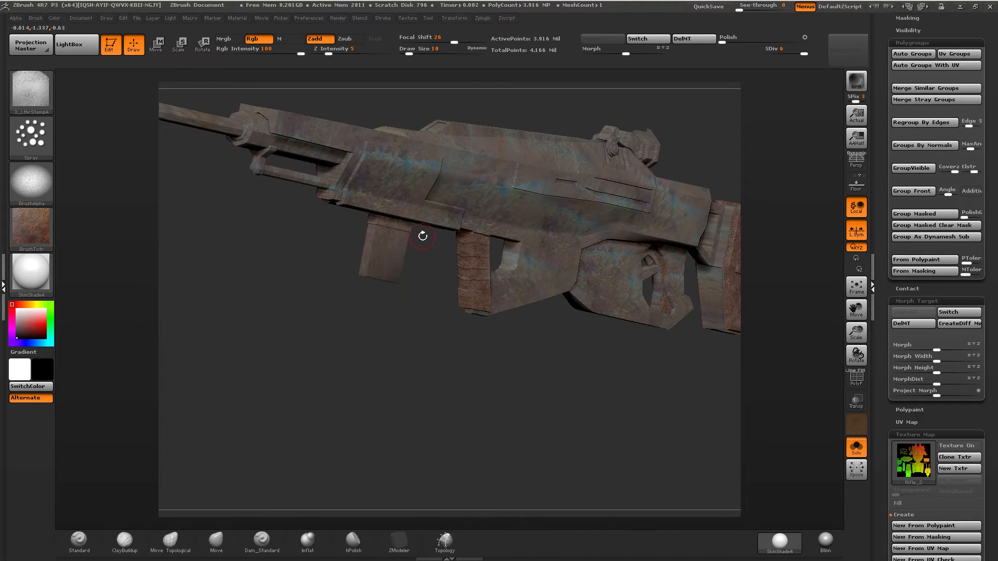
{"action": "right_click_drag", "start_coordinate": [422, 236], "coordinate": [410, 242]}
{"action": "left_click", "coordinate": [31, 228]}
{"action": "left_click", "coordinate": [91, 238]}
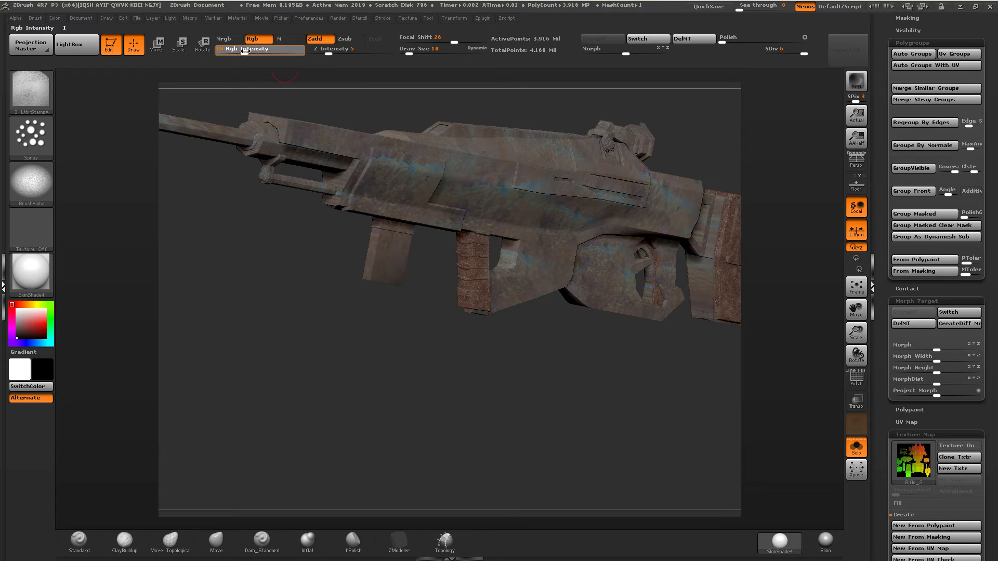
{"action": "left_click_drag", "start_coordinate": [245, 51], "coordinate": [249, 51]}
{"action": "left_click_drag", "start_coordinate": [409, 51], "coordinate": [412, 52]}
{"action": "right_click_drag", "start_coordinate": [438, 124], "coordinate": [445, 265], "text": "ctrl"}
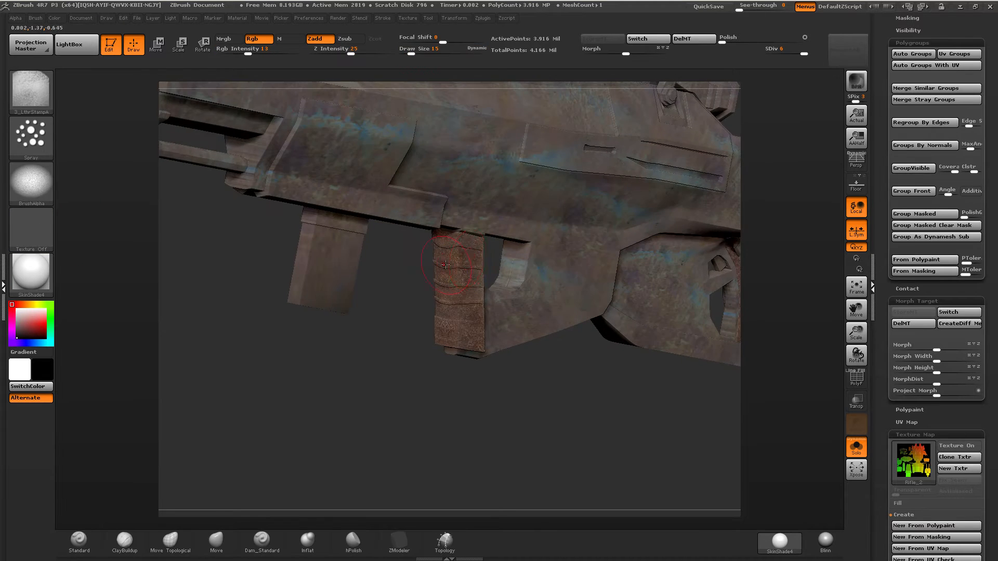
{"action": "mouse_move", "coordinate": [446, 261]}
{"action": "left_mouse_down"}
{"action": "mouse_move", "coordinate": [469, 252]}
{"action": "mouse_move", "coordinate": [453, 344]}
{"action": "left_mouse_up"}
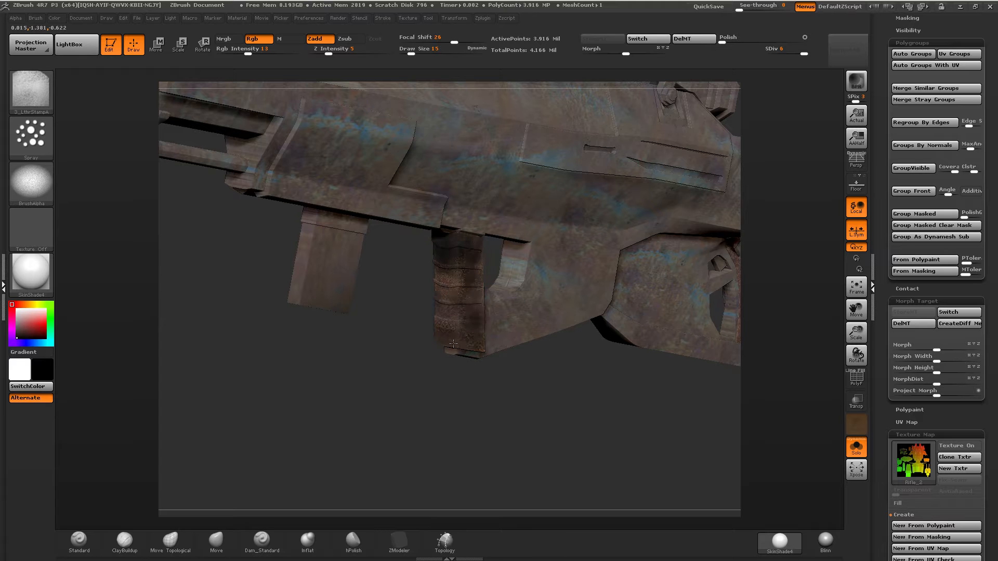
{"action": "mouse_move", "coordinate": [474, 298]}
{"action": "right_mouse_down"}
{"action": "mouse_move", "coordinate": [479, 270]}
{"action": "mouse_move", "coordinate": [480, 285]}
{"action": "right_mouse_up"}
{"action": "left_click_drag", "start_coordinate": [477, 276], "coordinate": [486, 284]}
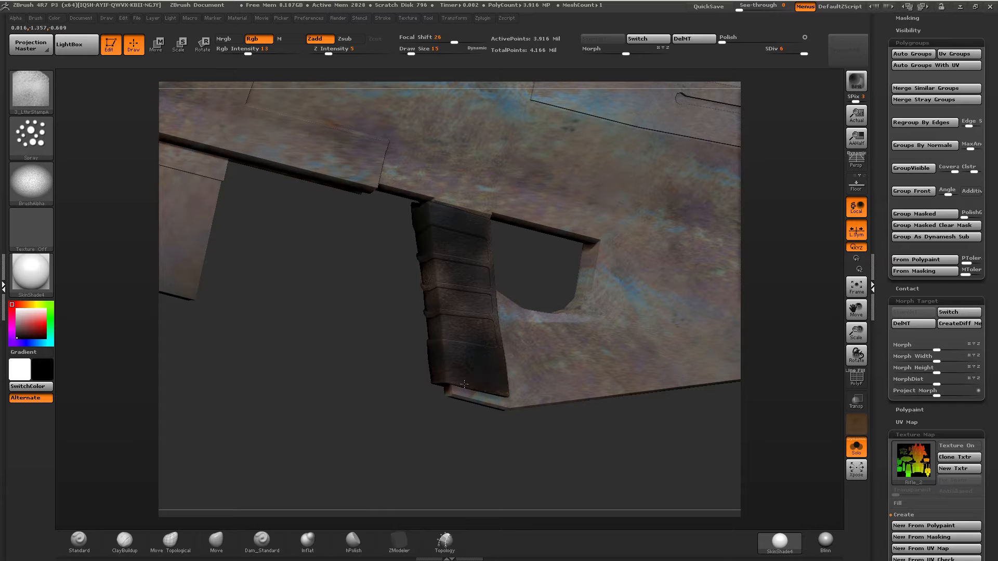
{"action": "right_click_drag", "start_coordinate": [472, 280], "coordinate": [417, 271]}
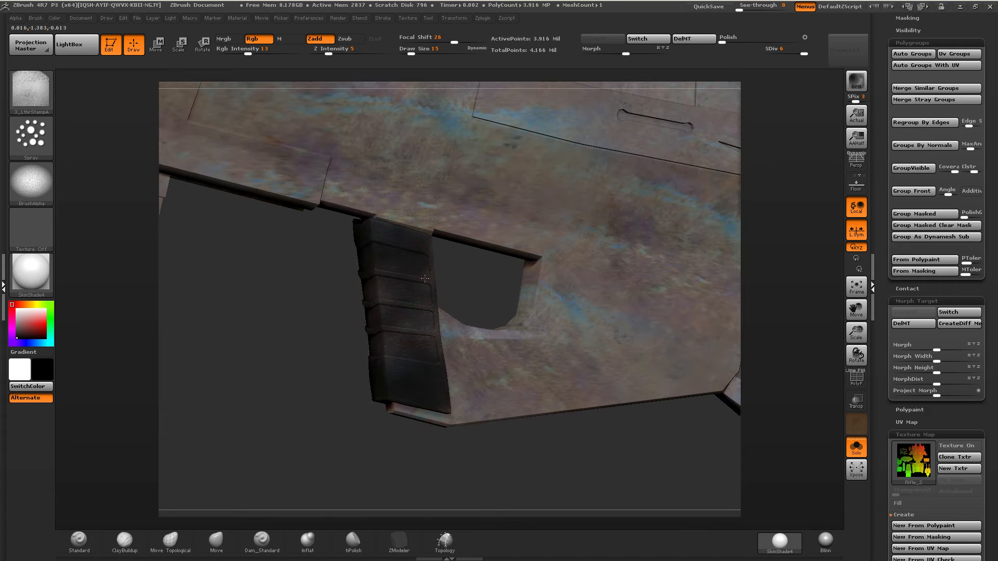
{"action": "mouse_move", "coordinate": [384, 321]}
{"action": "right_mouse_down"}
{"action": "mouse_move", "coordinate": [366, 264]}
{"action": "mouse_move", "coordinate": [351, 261]}
{"action": "right_mouse_up"}
Spray the leather inset strip of the rear grip black.
{"action": "mouse_move", "coordinate": [490, 237]}
{"action": "right_mouse_down", "text": "alt"}
{"action": "mouse_move", "coordinate": [378, 208]}
{"action": "mouse_move", "coordinate": [223, 195]}
{"action": "right_mouse_up", "text": "alt"}
{"action": "mouse_move", "coordinate": [697, 255]}
{"action": "right_mouse_down", "text": "alt"}
{"action": "mouse_move", "coordinate": [393, 217]}
{"action": "mouse_move", "coordinate": [378, 226]}
{"action": "right_mouse_up", "text": "alt"}
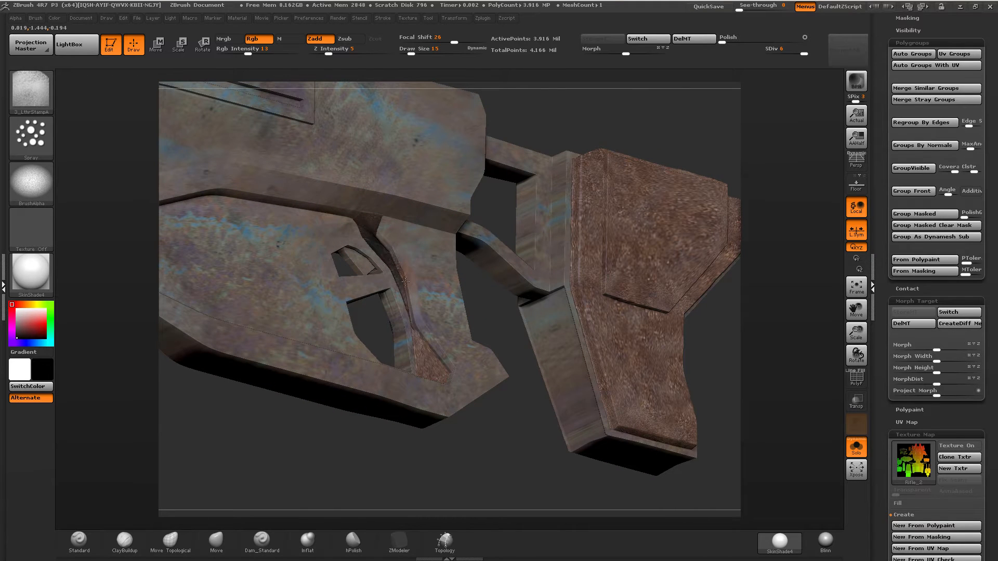
{"action": "right_click_drag", "start_coordinate": [412, 339], "coordinate": [434, 367]}
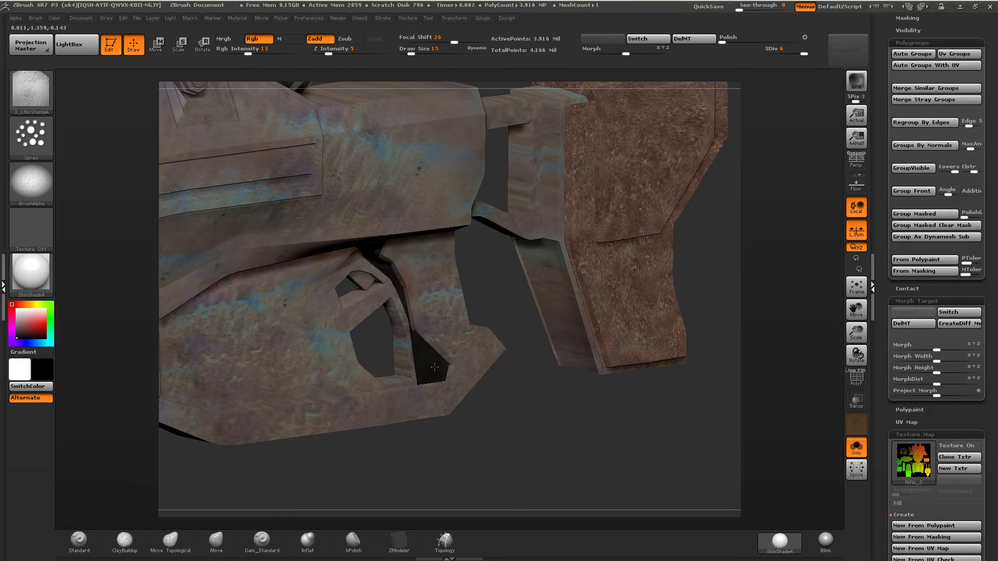
Spray the raised cheek panel on the stock's side and top black.
{"action": "mouse_move", "coordinate": [623, 190]}
{"action": "right_mouse_down", "text": "alt"}
{"action": "mouse_move", "coordinate": [408, 263]}
{"action": "mouse_move", "coordinate": [364, 260]}
{"action": "right_mouse_up", "text": "alt"}
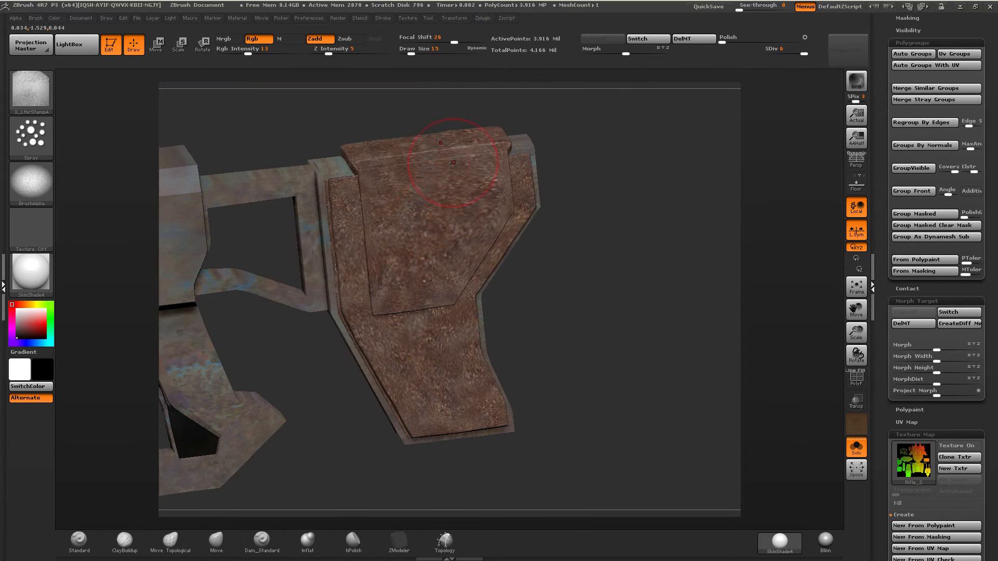
{"action": "mouse_move", "coordinate": [387, 174]}
{"action": "left_mouse_down"}
{"action": "mouse_move", "coordinate": [447, 175]}
{"action": "mouse_move", "coordinate": [451, 230]}
{"action": "mouse_move", "coordinate": [436, 273]}
{"action": "mouse_move", "coordinate": [402, 248]}
{"action": "mouse_move", "coordinate": [367, 296]}
{"action": "left_mouse_up"}
{"action": "left_click_drag", "start_coordinate": [411, 158], "coordinate": [452, 151]}
{"action": "right_click_drag", "start_coordinate": [452, 148], "coordinate": [455, 182]}
{"action": "mouse_move", "coordinate": [450, 130]}
{"action": "left_mouse_down"}
{"action": "mouse_move", "coordinate": [375, 130]}
{"action": "mouse_move", "coordinate": [483, 117]}
{"action": "mouse_move", "coordinate": [480, 154]}
{"action": "left_mouse_up"}
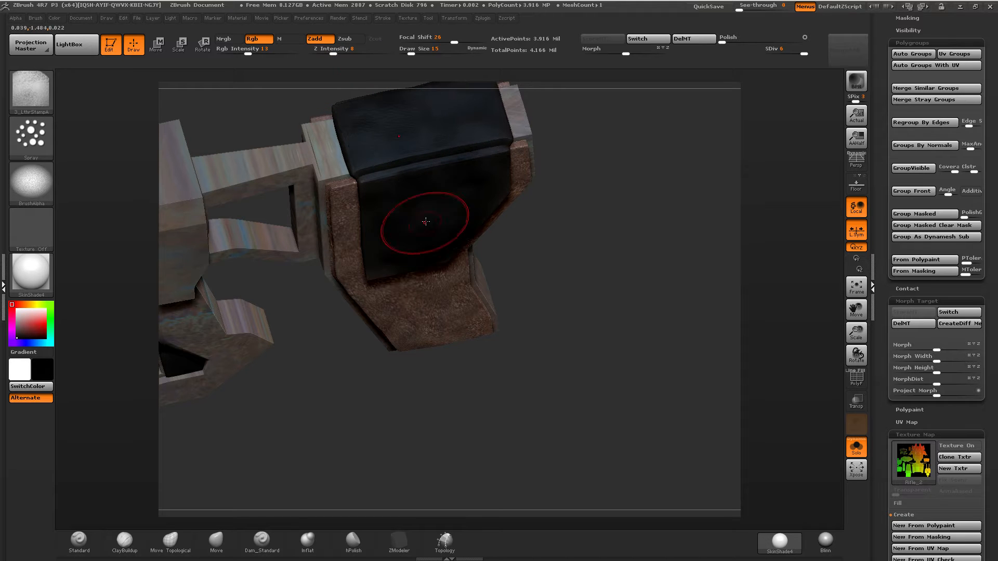
{"action": "right_click_drag", "start_coordinate": [425, 222], "coordinate": [378, 210]}
{"action": "right_click_drag", "start_coordinate": [457, 220], "coordinate": [405, 174]}
Spray the remaining leather side panel around and below the cheek panel of the stock black.
{"action": "mouse_move", "coordinate": [526, 151]}
{"action": "left_mouse_down"}
{"action": "mouse_move", "coordinate": [476, 295]}
{"action": "mouse_move", "coordinate": [498, 411]}
{"action": "mouse_move", "coordinate": [458, 410]}
{"action": "mouse_move", "coordinate": [426, 333]}
{"action": "mouse_move", "coordinate": [446, 360]}
{"action": "left_mouse_up"}
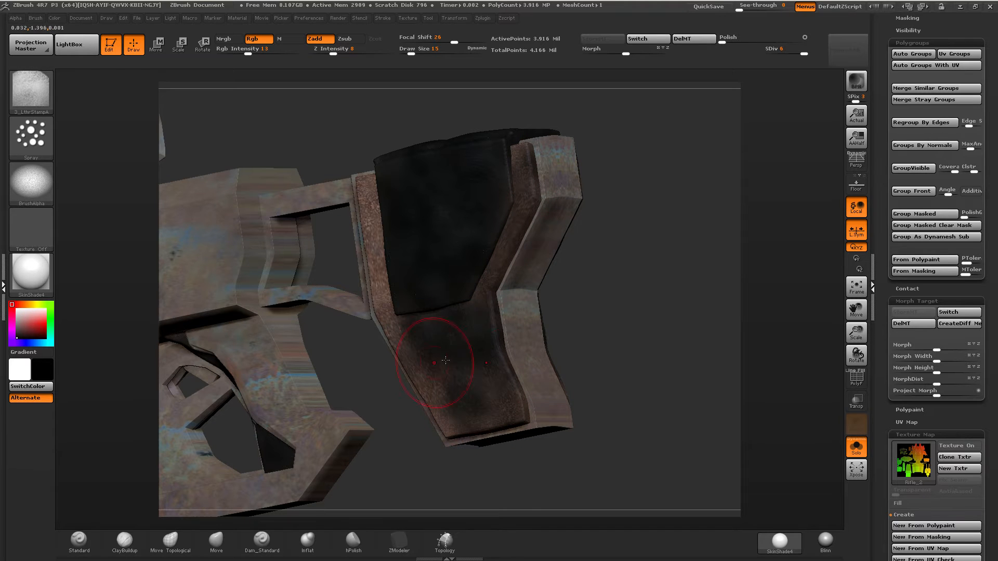
{"action": "right_click_drag", "start_coordinate": [485, 399], "coordinate": [528, 399]}
{"action": "mouse_move", "coordinate": [447, 418]}
{"action": "left_mouse_down"}
{"action": "mouse_move", "coordinate": [429, 408]}
{"action": "mouse_move", "coordinate": [373, 288]}
{"action": "mouse_move", "coordinate": [345, 193]}
{"action": "mouse_move", "coordinate": [384, 280]}
{"action": "left_mouse_up"}
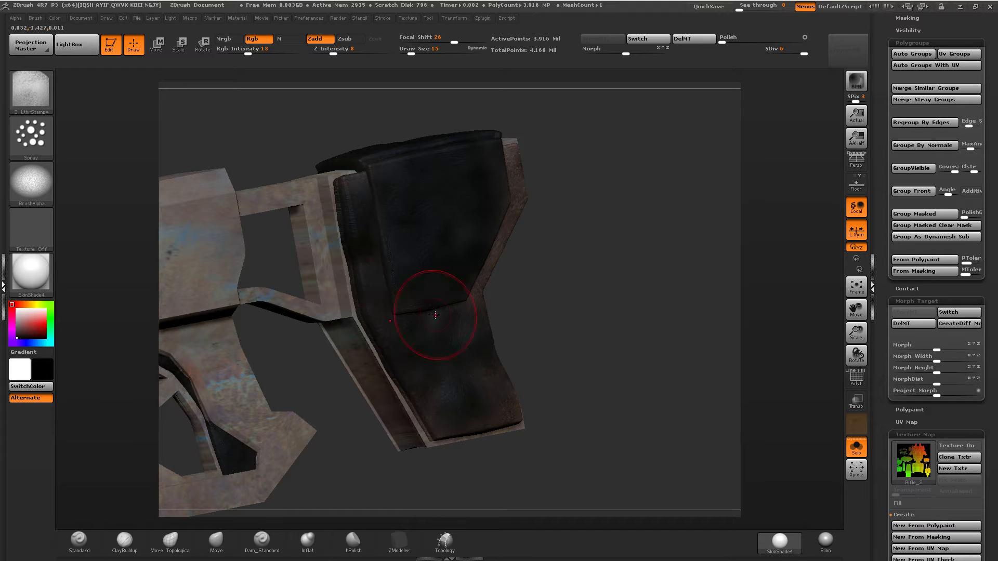
{"action": "right_click_drag", "start_coordinate": [452, 369], "coordinate": [492, 280]}
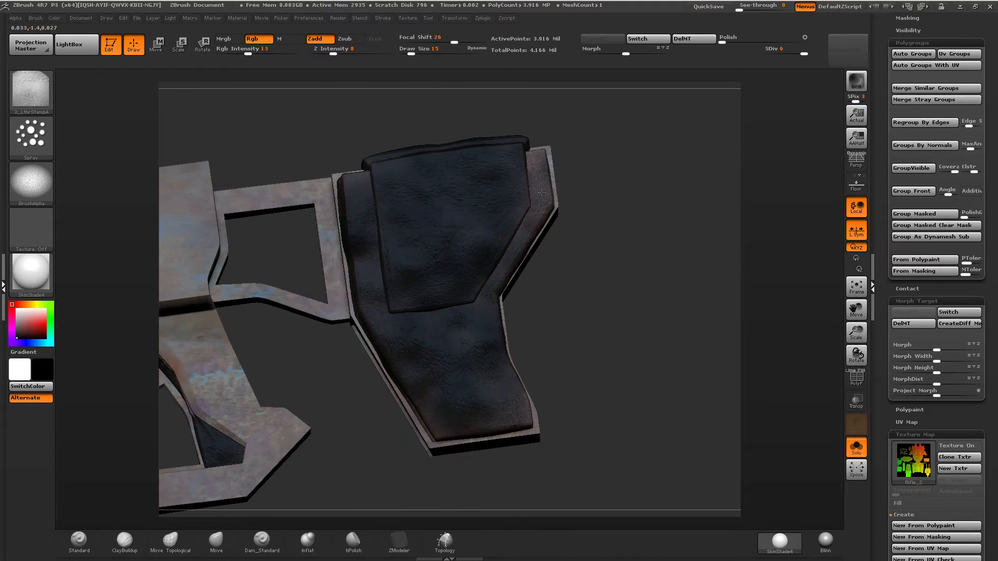
{"action": "mouse_move", "coordinate": [542, 192]}
{"action": "right_mouse_down"}
{"action": "mouse_move", "coordinate": [590, 167]}
{"action": "mouse_move", "coordinate": [457, 208]}
{"action": "mouse_move", "coordinate": [412, 212]}
{"action": "mouse_move", "coordinate": [402, 193]}
{"action": "right_mouse_up"}
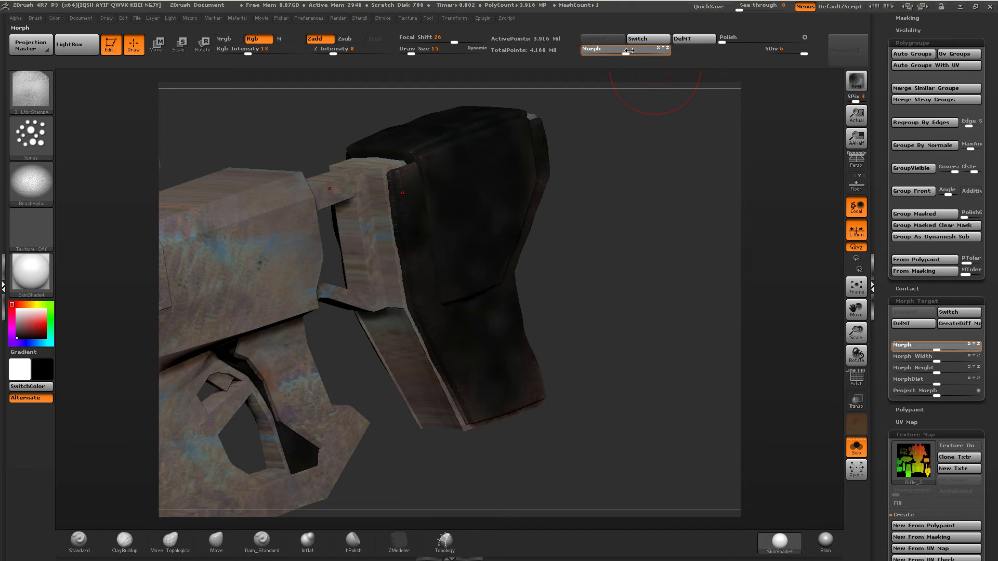
{"action": "mouse_move", "coordinate": [639, 50]}
{"action": "left_mouse_down"}
{"action": "mouse_move", "coordinate": [661, 50]}
{"action": "mouse_move", "coordinate": [637, 52]}
{"action": "left_mouse_up"}
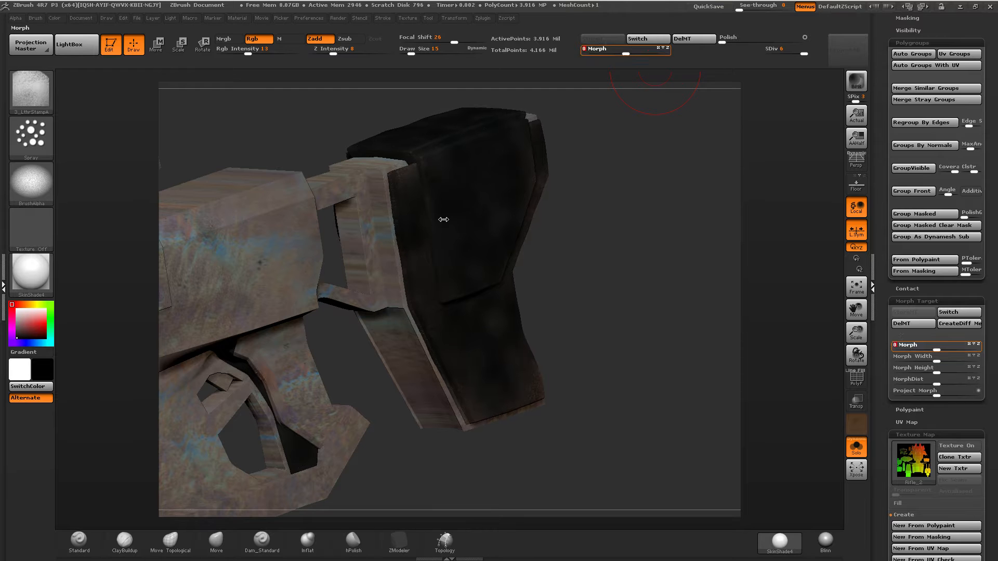
{"action": "right_click_drag", "start_coordinate": [443, 218], "coordinate": [802, 171]}
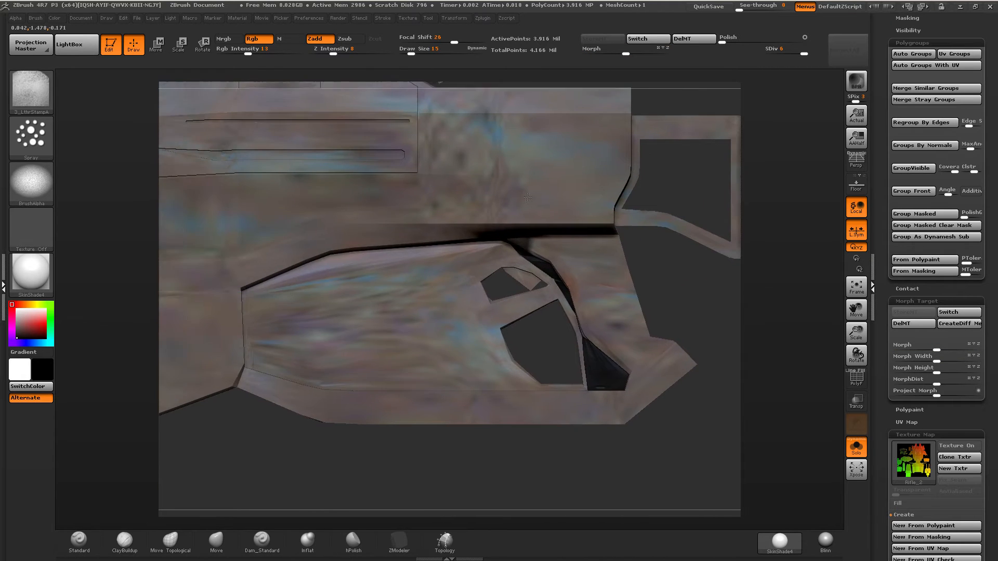
{"action": "mouse_move", "coordinate": [539, 218]}
{"action": "right_mouse_down", "text": "ctrl"}
{"action": "mouse_move", "coordinate": [520, 192]}
{"action": "mouse_move", "coordinate": [444, 201]}
{"action": "mouse_move", "coordinate": [419, 220]}
{"action": "right_mouse_up", "text": "ctrl"}
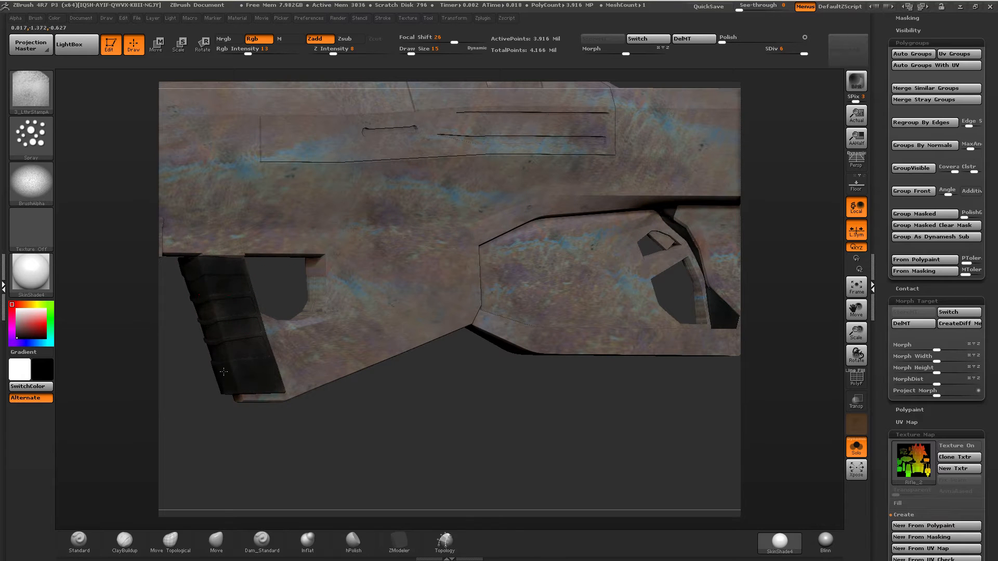
{"action": "right_click_drag", "start_coordinate": [282, 295], "coordinate": [508, 370], "text": "alt"}
{"action": "right_click_drag", "start_coordinate": [414, 289], "coordinate": [483, 226], "text": "alt"}
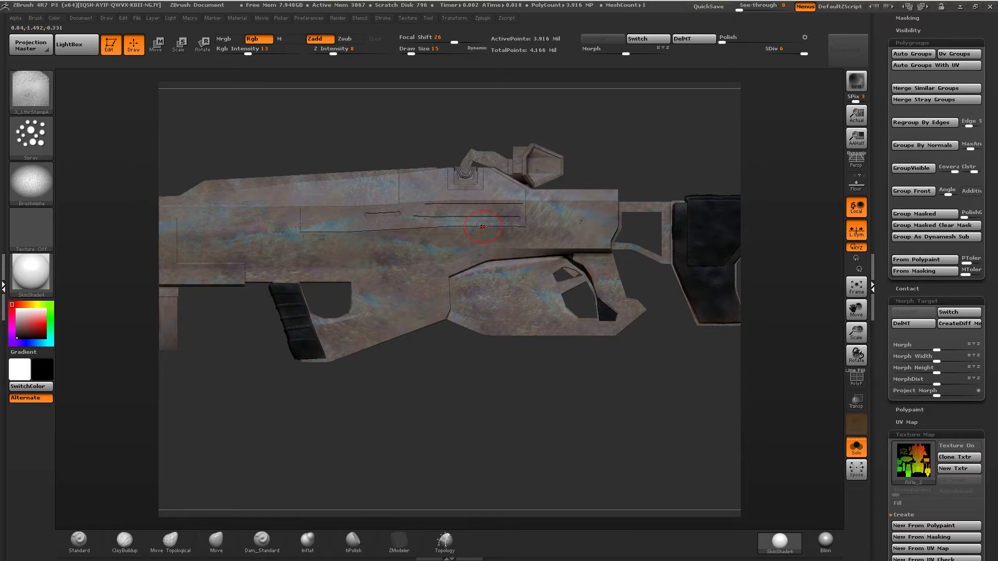
{"action": "right_click_drag", "start_coordinate": [432, 299], "coordinate": [497, 300], "text": "alt"}
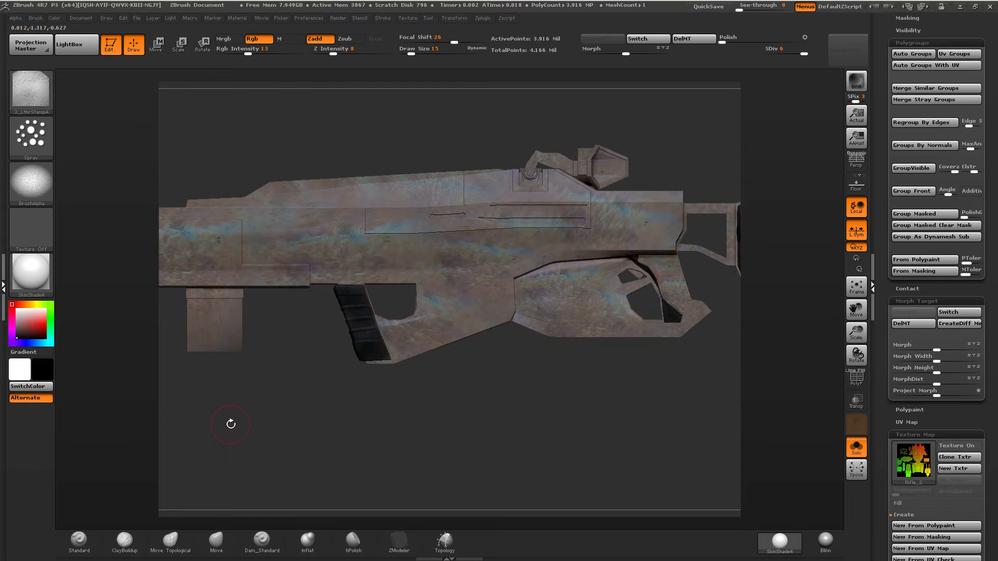
Set up the Standard brush for colour only, with Zadd off, Rgb Intensity 16, Draw Size 37 and a near-black green colour.
{"action": "left_click", "coordinate": [88, 547]}
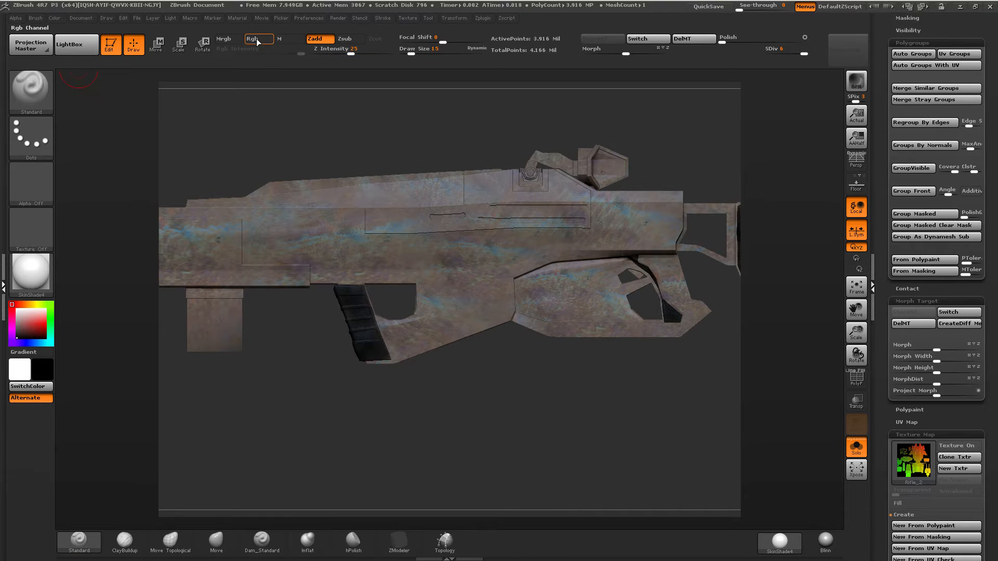
{"action": "left_click", "coordinate": [257, 38]}
{"action": "left_click", "coordinate": [326, 40]}
{"action": "left_click_drag", "start_coordinate": [331, 51], "coordinate": [339, 51]}
{"action": "left_click", "coordinate": [262, 51]}
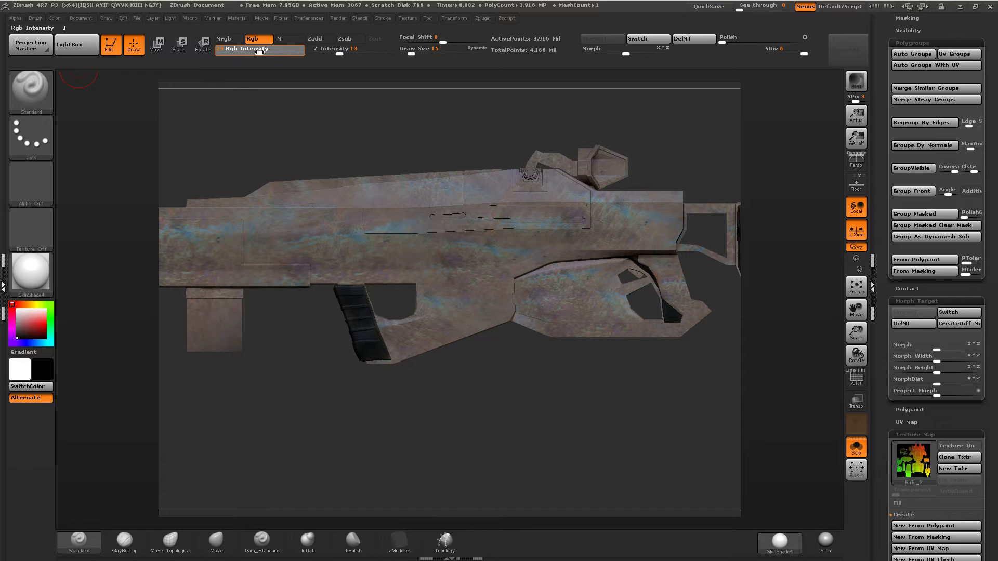
{"action": "left_click_drag", "start_coordinate": [414, 52], "coordinate": [417, 51]}
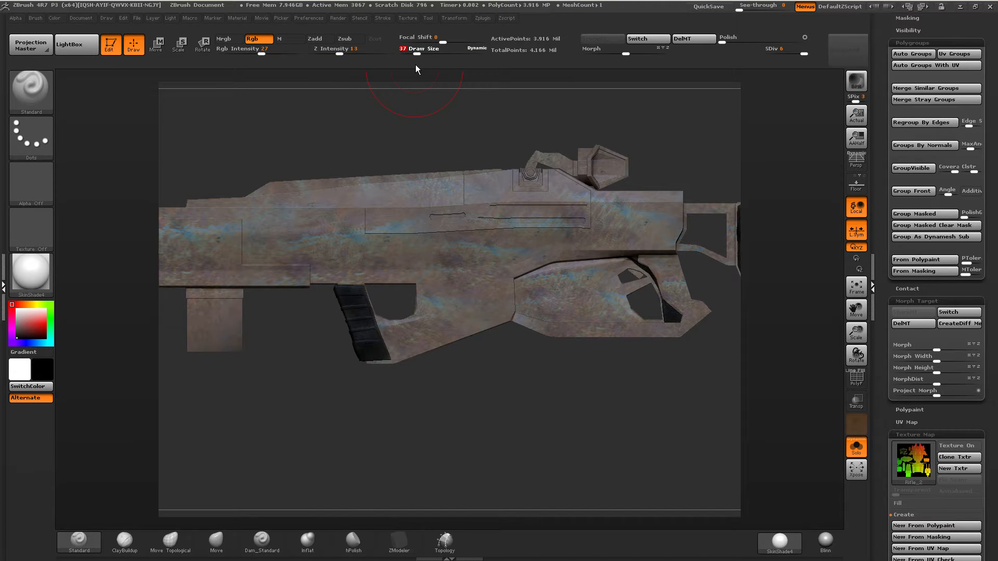
{"action": "left_click_drag", "start_coordinate": [259, 49], "coordinate": [251, 50]}
{"action": "left_click", "coordinate": [50, 305]}
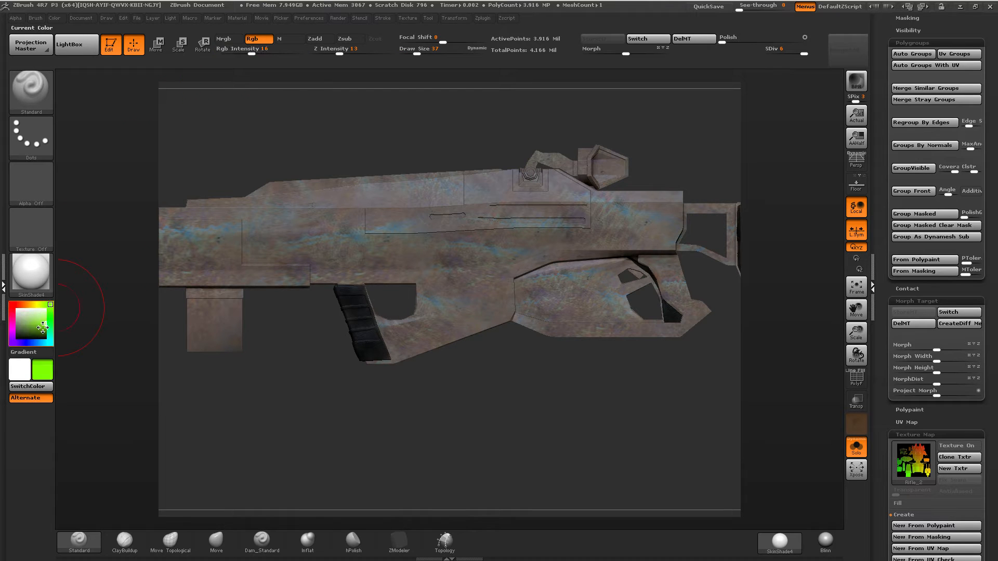
{"action": "left_click", "coordinate": [23, 336]}
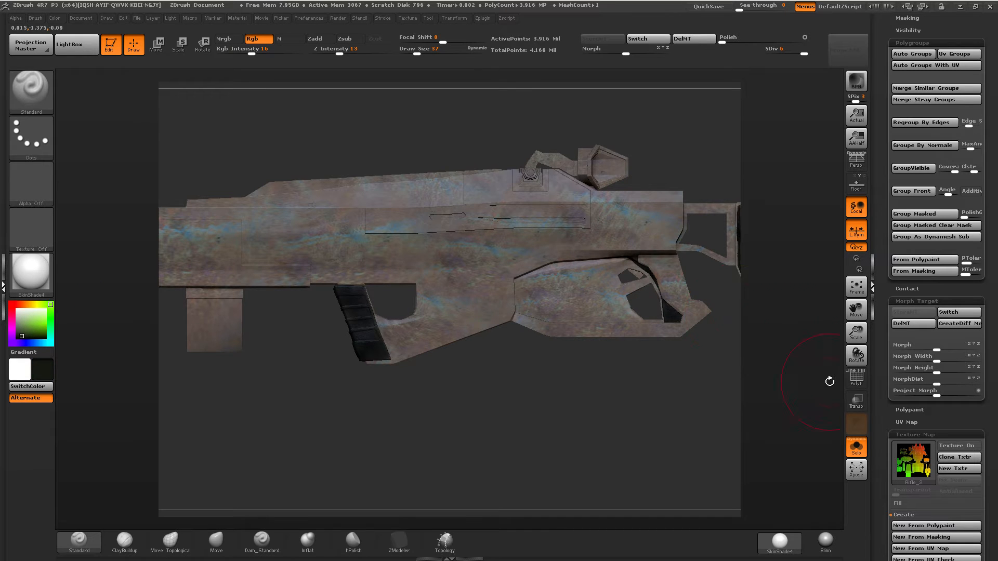
Check the polygroups and paint the rear section of the receiver's side, below and behind the sight, near-black green.
{"action": "left_click", "coordinate": [856, 379]}
{"action": "left_click", "coordinate": [856, 378]}
{"action": "mouse_move", "coordinate": [671, 208]}
{"action": "left_mouse_down"}
{"action": "mouse_move", "coordinate": [616, 242]}
{"action": "mouse_move", "coordinate": [592, 208]}
{"action": "mouse_move", "coordinate": [598, 244]}
{"action": "mouse_move", "coordinate": [496, 254]}
{"action": "left_mouse_up"}
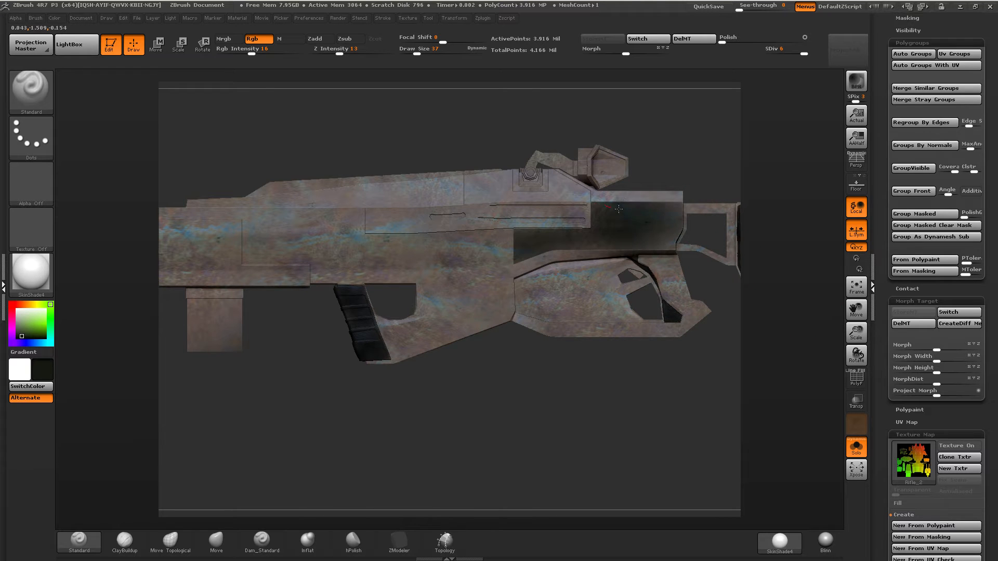
{"action": "left_click_drag", "start_coordinate": [618, 209], "coordinate": [621, 232]}
{"action": "right_click_drag", "start_coordinate": [637, 210], "coordinate": [610, 241]}
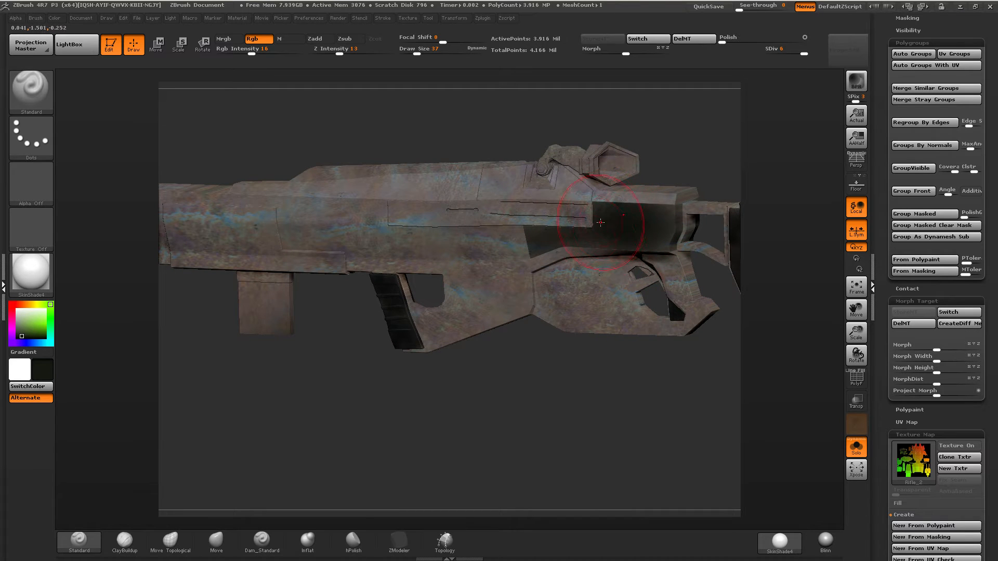
Paint the receiver section ahead of the front grip and the band around the forward side plate near-black green.
{"action": "right_click_drag", "start_coordinate": [616, 238], "coordinate": [597, 246]}
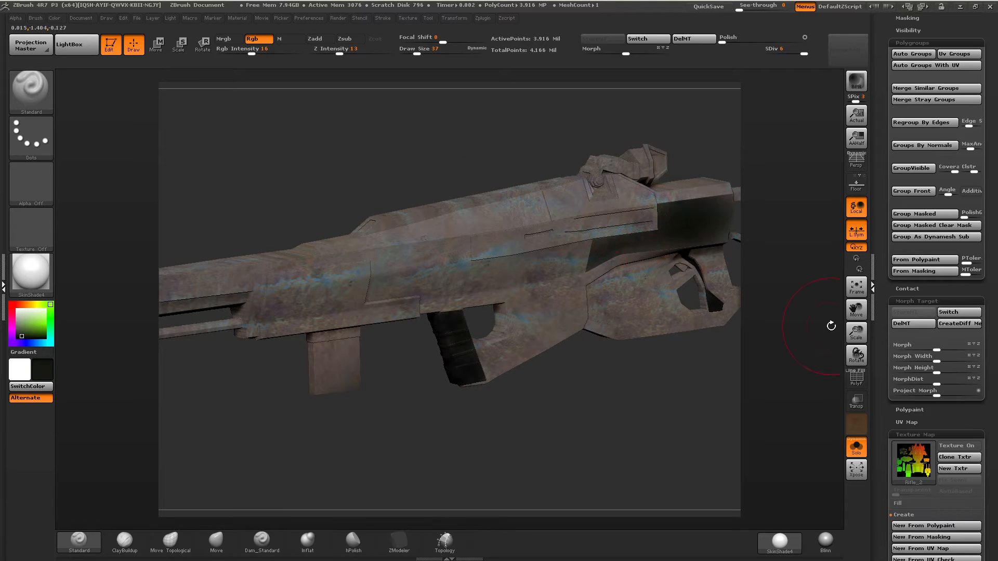
{"action": "left_click", "coordinate": [863, 383]}
{"action": "left_click", "coordinate": [862, 383]}
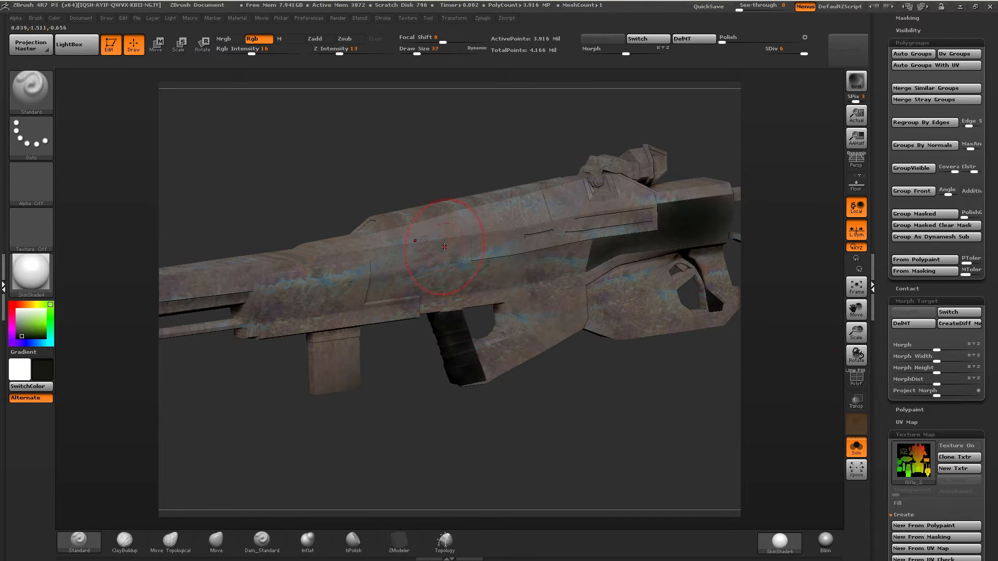
{"action": "mouse_move", "coordinate": [446, 243]}
{"action": "left_mouse_down"}
{"action": "mouse_move", "coordinate": [421, 270]}
{"action": "mouse_move", "coordinate": [312, 250]}
{"action": "left_mouse_up"}
{"action": "right_click_drag", "start_coordinate": [263, 316], "coordinate": [292, 227]}
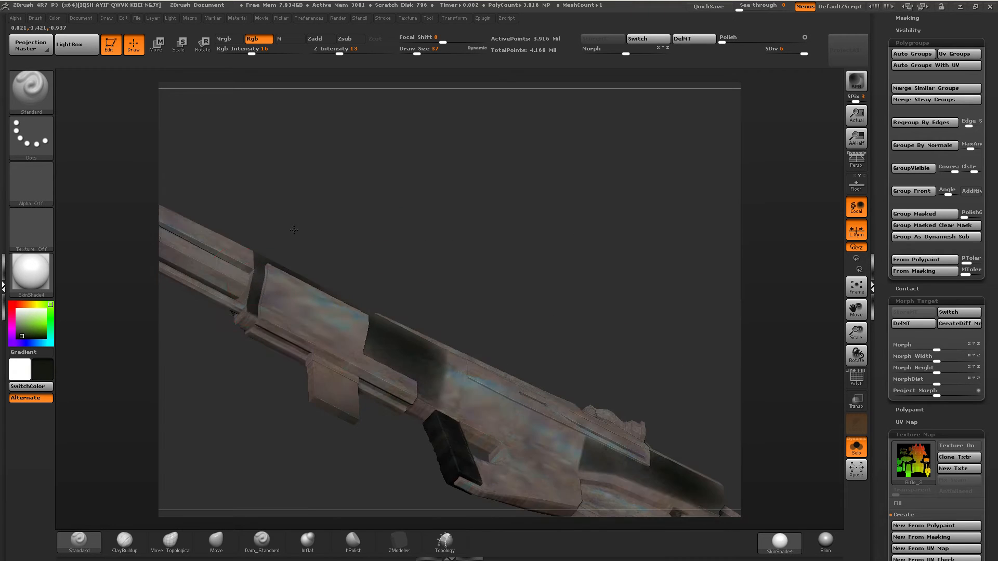
{"action": "left_click_drag", "start_coordinate": [252, 280], "coordinate": [254, 317]}
{"action": "right_click_drag", "start_coordinate": [258, 312], "coordinate": [271, 353]}
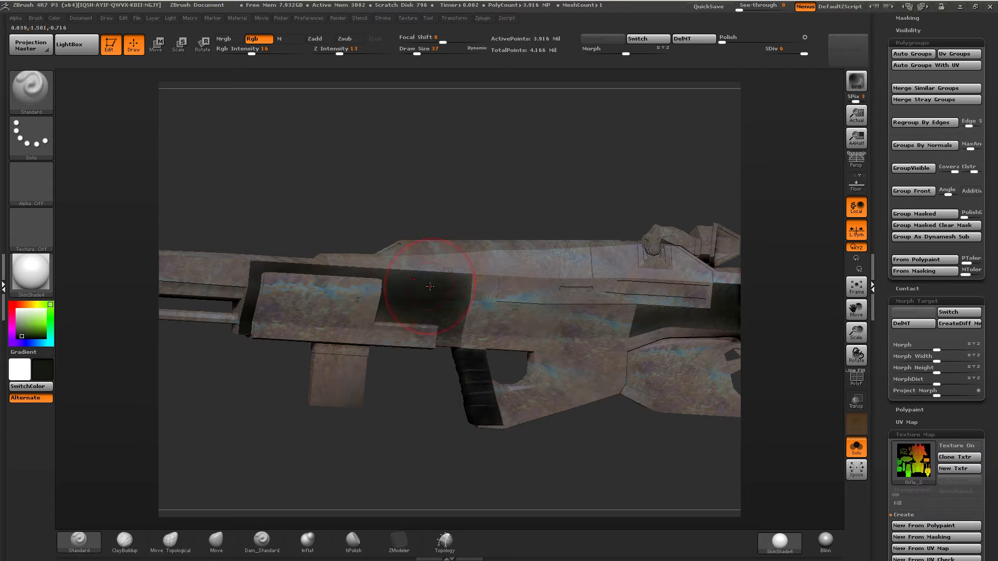
Locate the forward receiver band's polygroup with the polyframe display and paint the band across the top near-black green.
{"action": "right_click_drag", "start_coordinate": [430, 286], "coordinate": [604, 369]}
{"action": "left_click", "coordinate": [847, 380]}
{"action": "right_click_drag", "start_coordinate": [738, 382], "coordinate": [840, 380], "text": "alt"}
{"action": "right_click_drag", "start_coordinate": [839, 380], "coordinate": [841, 416]}
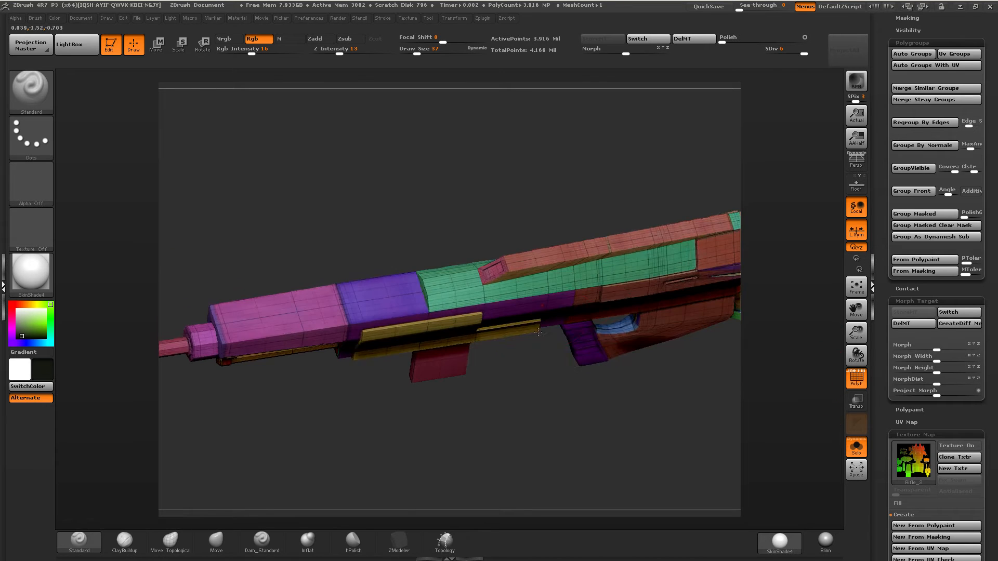
{"action": "left_click", "coordinate": [853, 378]}
{"action": "mouse_move", "coordinate": [412, 289]}
{"action": "left_mouse_down"}
{"action": "mouse_move", "coordinate": [358, 307]}
{"action": "mouse_move", "coordinate": [394, 283]}
{"action": "mouse_move", "coordinate": [371, 287]}
{"action": "left_mouse_up"}
{"action": "right_click_drag", "start_coordinate": [407, 284], "coordinate": [607, 295]}
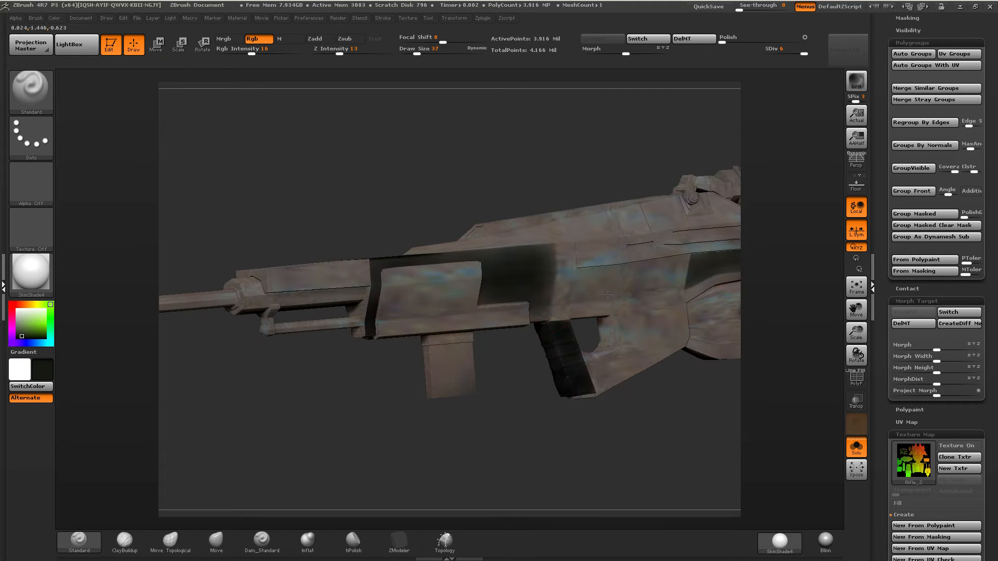
{"action": "left_click", "coordinate": [854, 378]}
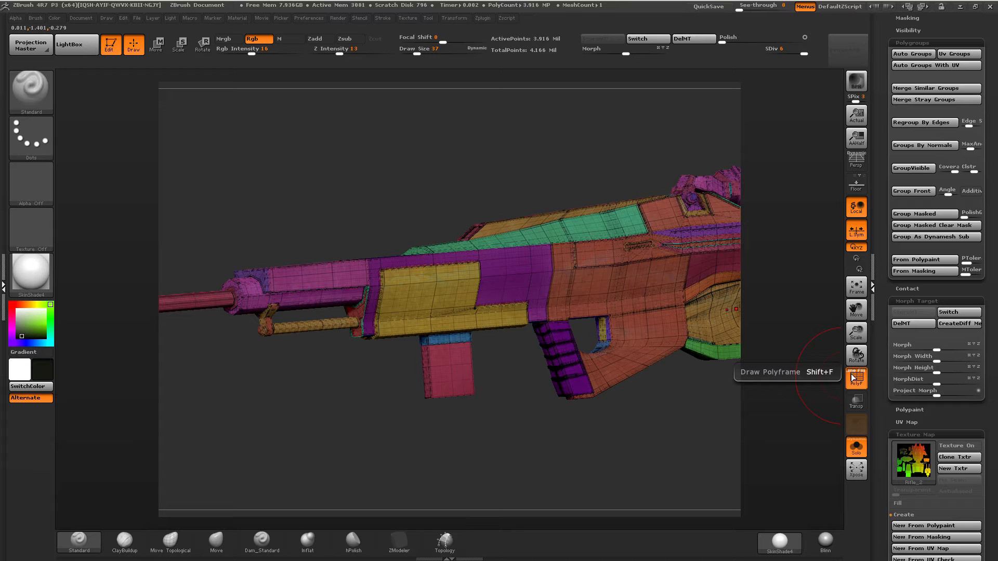
Lower the rifle to subdivision level 2 and isolate the bracket plate behind the barrel assembly with its polygroups displayed.
{"action": "left_click", "coordinate": [850, 376]}
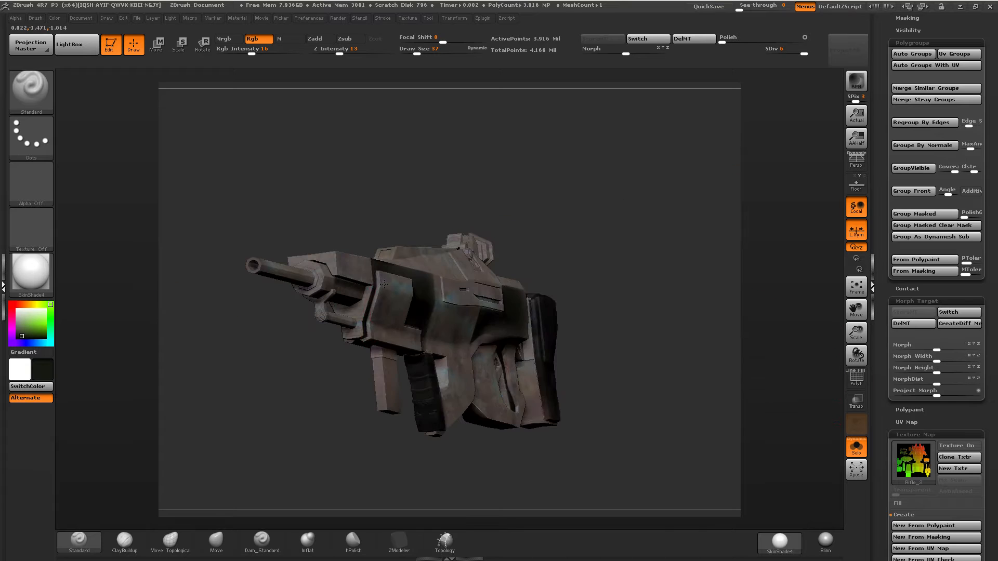
{"action": "right_click_drag", "start_coordinate": [364, 286], "coordinate": [359, 332], "text": "ctrl"}
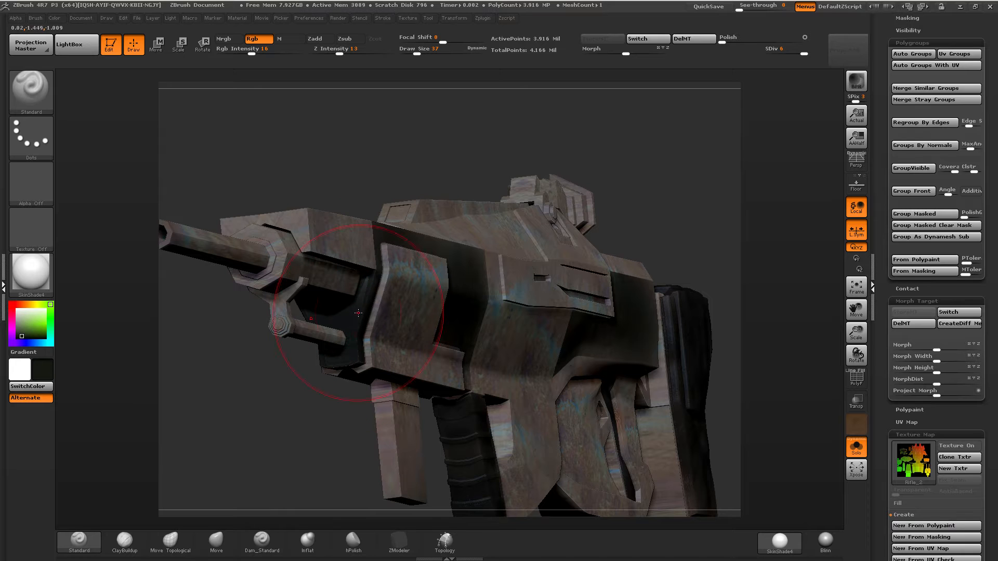
{"action": "right_click_drag", "start_coordinate": [370, 290], "coordinate": [588, 89]}
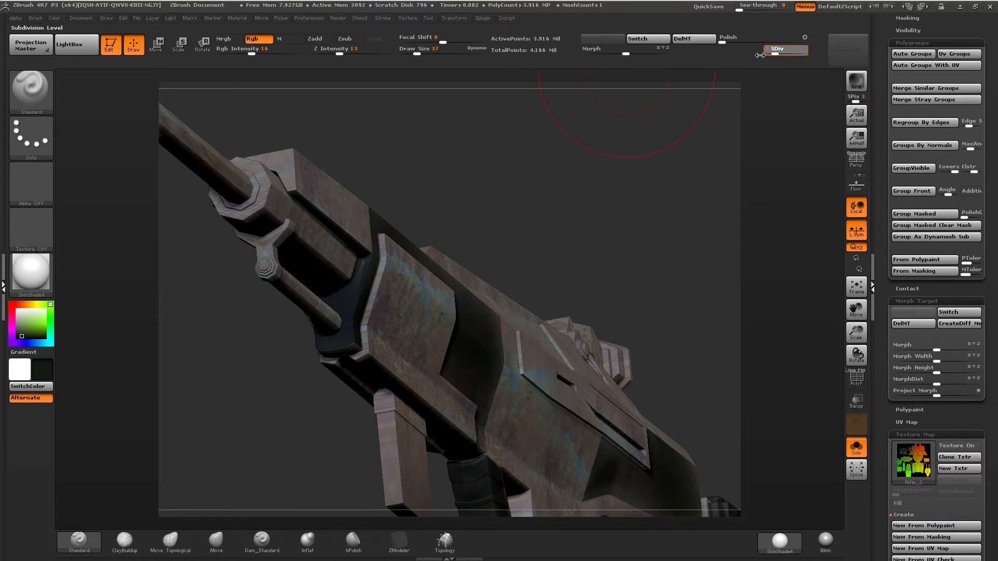
{"action": "left_click", "coordinate": [338, 312], "text": "ctrl+shift"}
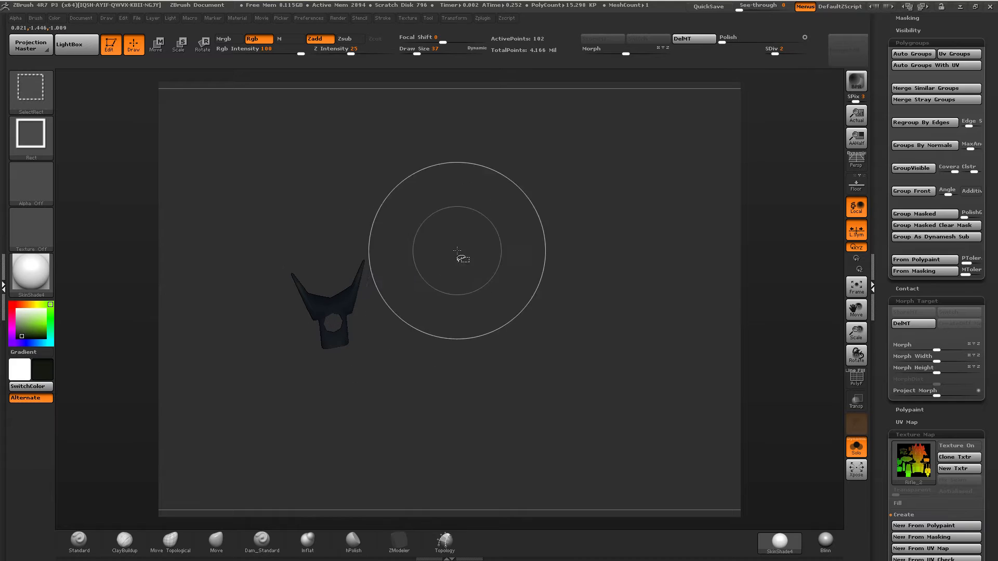
{"action": "key", "text": "ctrl+shift+x"}
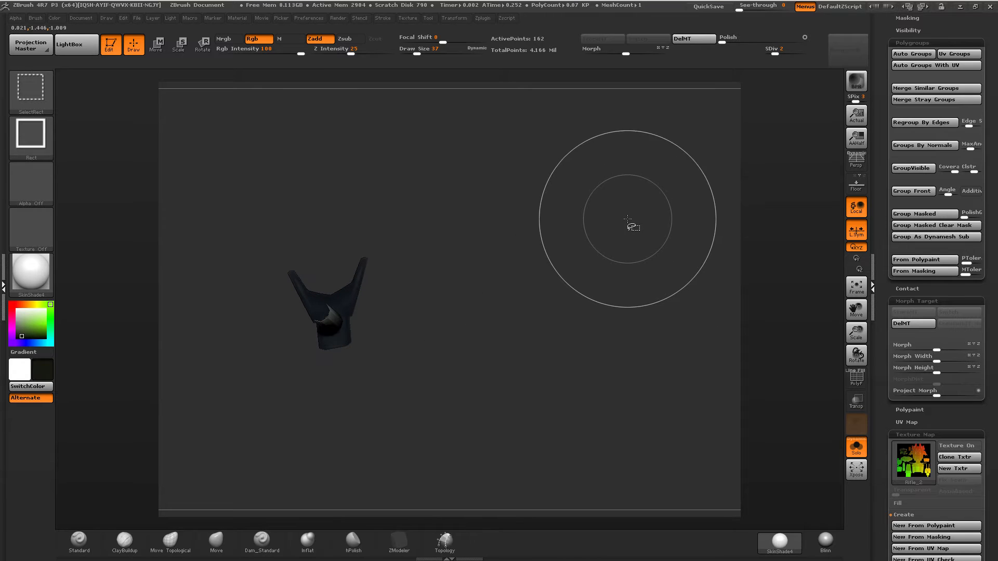
{"action": "left_click", "coordinate": [330, 312], "text": "ctrl+shift"}
{"action": "left_click", "coordinate": [848, 376]}
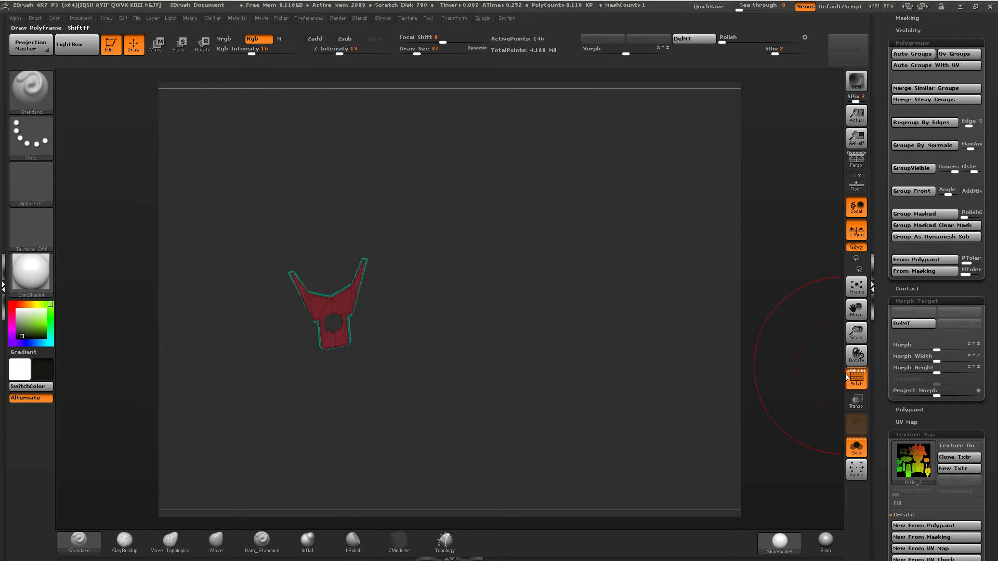
Grow the visible region around the bracket plate to include its border, and hide the lower tube's faces.
{"action": "key", "text": "ctrl+shift+x"}
{"action": "key", "text": "ctrl+shift+x"}
{"action": "key", "text": "ctrl+shift+x"}
{"action": "key", "text": "ctrl+shift+x"}
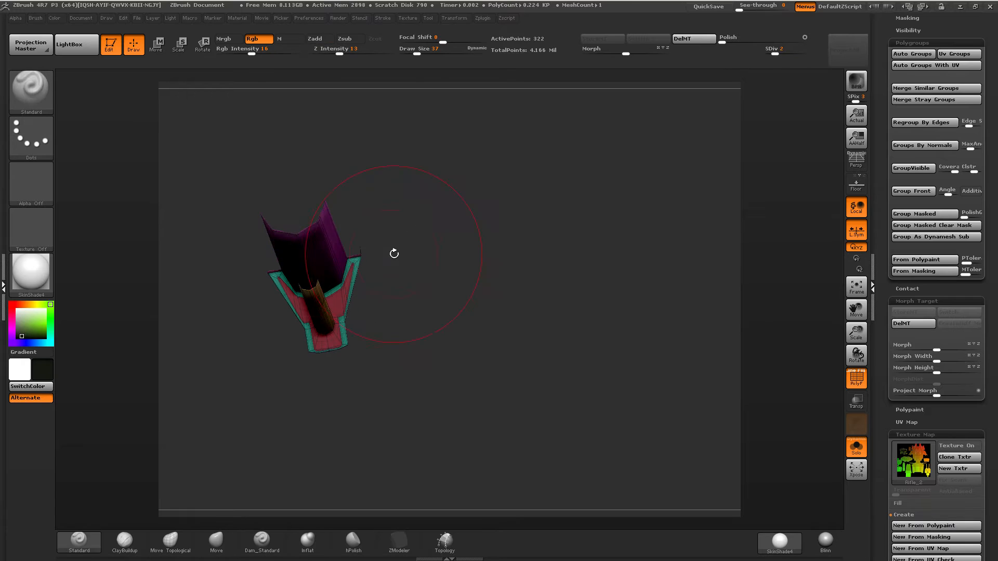
{"action": "left_click_drag", "start_coordinate": [394, 252], "coordinate": [331, 253]}
{"action": "left_click", "coordinate": [330, 253], "text": "ctrl+shift"}
{"action": "left_click", "coordinate": [315, 306], "text": "ctrl+shift"}
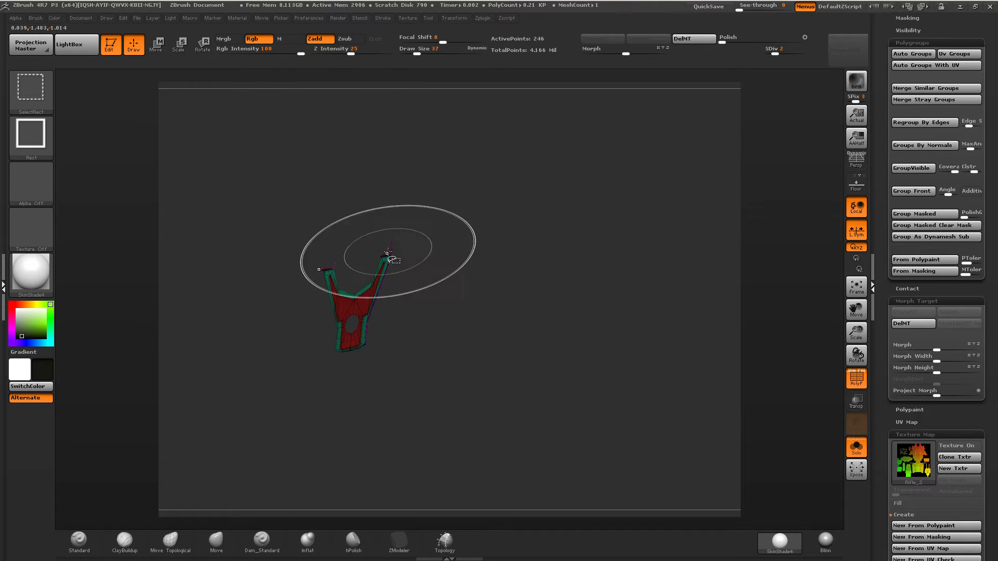
Hide the adjoining receiver faces and group the bracket plate with its border as one polygroup.
{"action": "left_click_drag", "start_coordinate": [419, 254], "coordinate": [463, 251]}
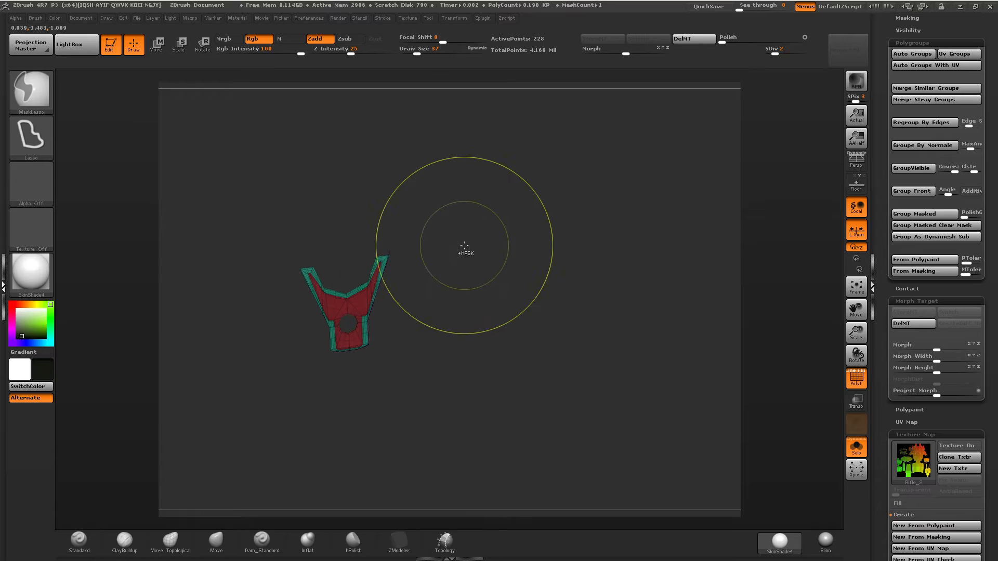
{"action": "right_click_drag", "start_coordinate": [401, 258], "coordinate": [392, 454], "text": "ctrl"}
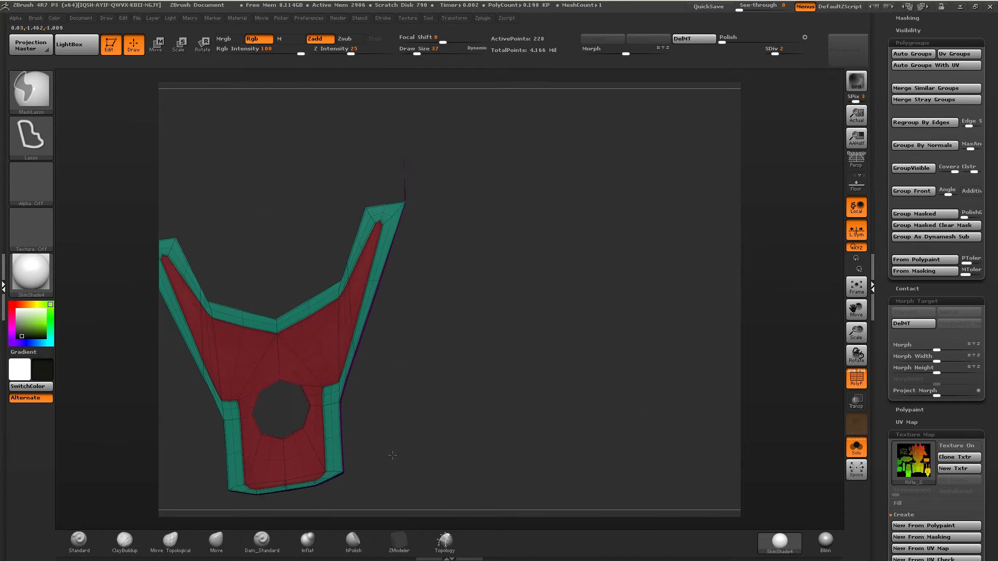
{"action": "mouse_move", "coordinate": [392, 395]}
{"action": "left_mouse_down"}
{"action": "mouse_move", "coordinate": [383, 383]}
{"action": "mouse_move", "coordinate": [307, 390]}
{"action": "left_mouse_up"}
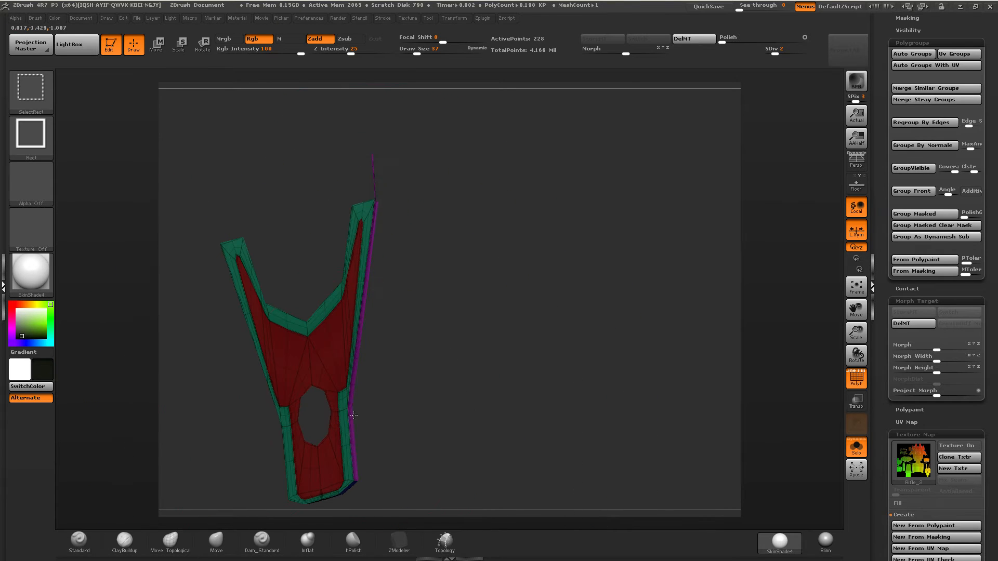
{"action": "left_click", "coordinate": [352, 418], "text": "ctrl+shift"}
{"action": "key", "text": "ctrl+w"}
{"action": "left_click", "coordinate": [437, 254], "text": "ctrl+shift"}
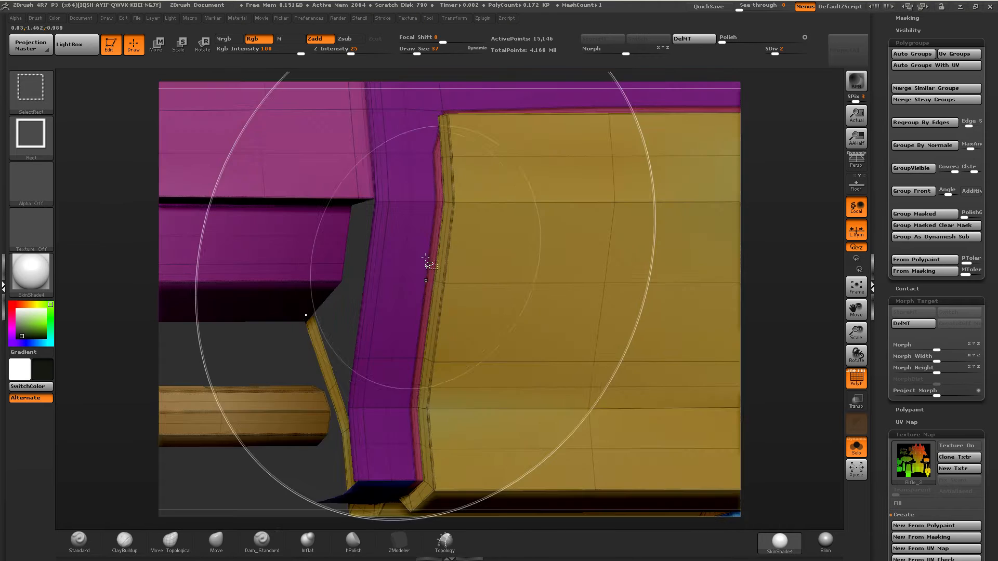
Hide the forward receiver band and its thin edging, and invert the visibility to isolate them.
{"action": "right_click_drag", "start_coordinate": [426, 266], "coordinate": [414, 246], "text": "ctrl"}
{"action": "left_click", "coordinate": [414, 243], "text": "ctrl+shift"}
{"action": "left_click_drag", "start_coordinate": [385, 366], "coordinate": [399, 324]}
{"action": "left_click", "coordinate": [383, 414], "text": "ctrl+shift"}
{"action": "right_click_drag", "start_coordinate": [387, 366], "coordinate": [394, 234], "text": "ctrl"}
{"action": "mouse_move", "coordinate": [394, 233]}
{"action": "right_mouse_down", "text": "ctrl"}
{"action": "mouse_move", "coordinate": [359, 317]}
{"action": "mouse_move", "coordinate": [454, 298]}
{"action": "mouse_move", "coordinate": [411, 242]}
{"action": "right_mouse_up", "text": "ctrl"}
{"action": "left_click", "coordinate": [345, 342], "text": "ctrl+shift"}
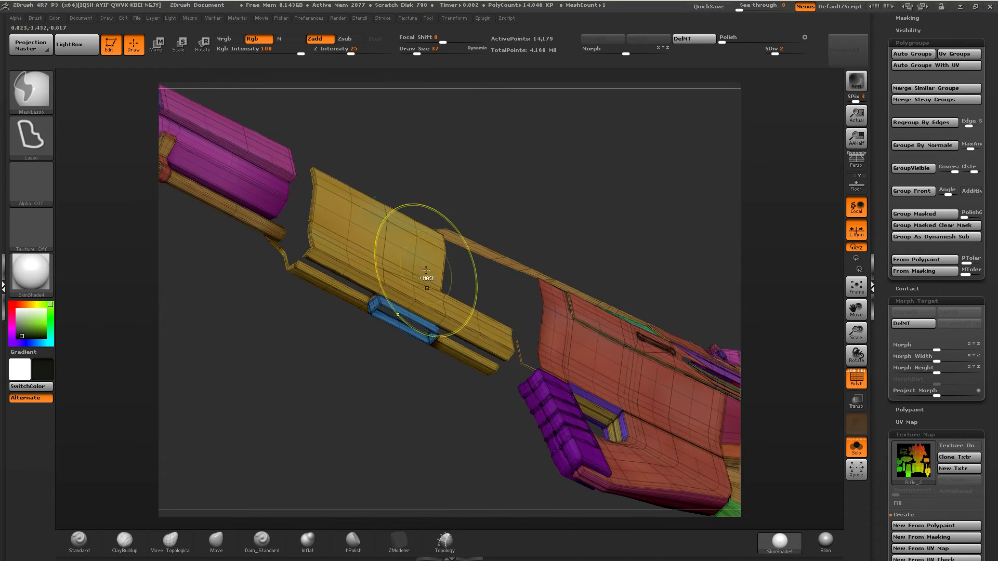
{"action": "left_click_drag", "start_coordinate": [351, 450], "coordinate": [398, 414], "text": "ctrl+shift"}
Hide the stray faces lying around the isolated forward receiver band.
{"action": "mouse_move", "coordinate": [411, 307]}
{"action": "right_mouse_down", "text": "shift"}
{"action": "mouse_move", "coordinate": [395, 357]}
{"action": "mouse_move", "coordinate": [422, 329]}
{"action": "mouse_move", "coordinate": [403, 325]}
{"action": "right_mouse_up", "text": "shift"}
{"action": "mouse_move", "coordinate": [692, 260]}
{"action": "right_mouse_down", "text": "alt"}
{"action": "mouse_move", "coordinate": [416, 289]}
{"action": "mouse_move", "coordinate": [525, 234]}
{"action": "mouse_move", "coordinate": [431, 229]}
{"action": "mouse_move", "coordinate": [467, 238]}
{"action": "right_mouse_up", "text": "alt"}
{"action": "mouse_move", "coordinate": [514, 155]}
{"action": "left_mouse_down", "text": "ctrl+shift"}
{"action": "mouse_move", "coordinate": [449, 206]}
{"action": "mouse_move", "coordinate": [288, 274]}
{"action": "left_mouse_up", "text": "ctrl+shift"}
{"action": "right_click_drag", "start_coordinate": [289, 278], "coordinate": [432, 352], "text": "alt"}
{"action": "left_click_drag", "start_coordinate": [453, 271], "coordinate": [287, 412], "text": "ctrl+shift"}
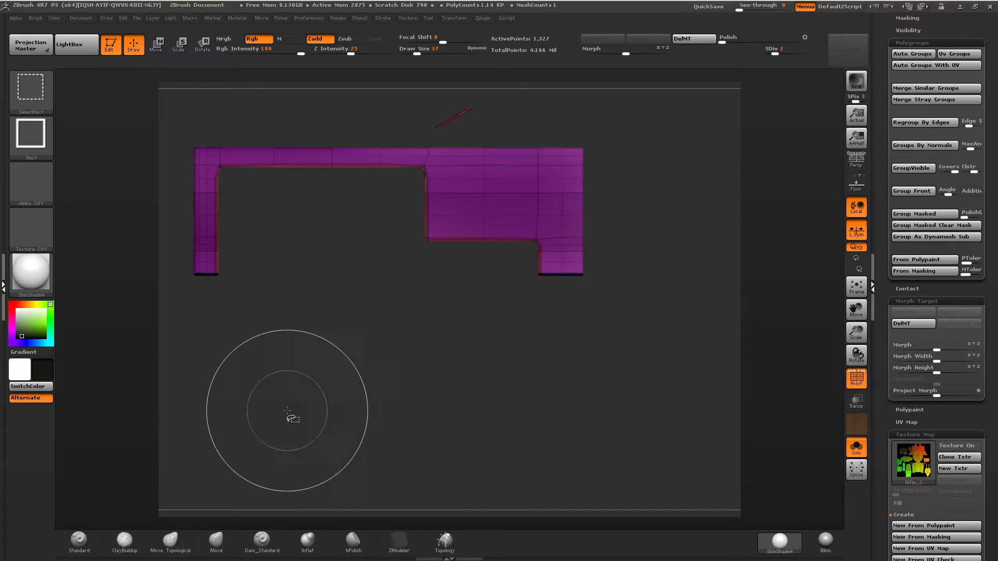
{"action": "right_click_drag", "start_coordinate": [321, 266], "coordinate": [426, 312], "text": "alt"}
{"action": "left_click_drag", "start_coordinate": [583, 179], "coordinate": [500, 224], "text": "ctrl+alt+shift"}
Hide the stock frame and other rear faces that share the isolated band's polygroups.
{"action": "right_click_drag", "start_coordinate": [520, 307], "coordinate": [483, 247], "text": "ctrl"}
{"action": "right_click_drag", "start_coordinate": [597, 265], "coordinate": [260, 260], "text": "alt"}
{"action": "mouse_move", "coordinate": [629, 296]}
{"action": "right_mouse_down", "text": "ctrl"}
{"action": "mouse_move", "coordinate": [624, 334]}
{"action": "mouse_move", "coordinate": [479, 297]}
{"action": "right_mouse_up", "text": "ctrl"}
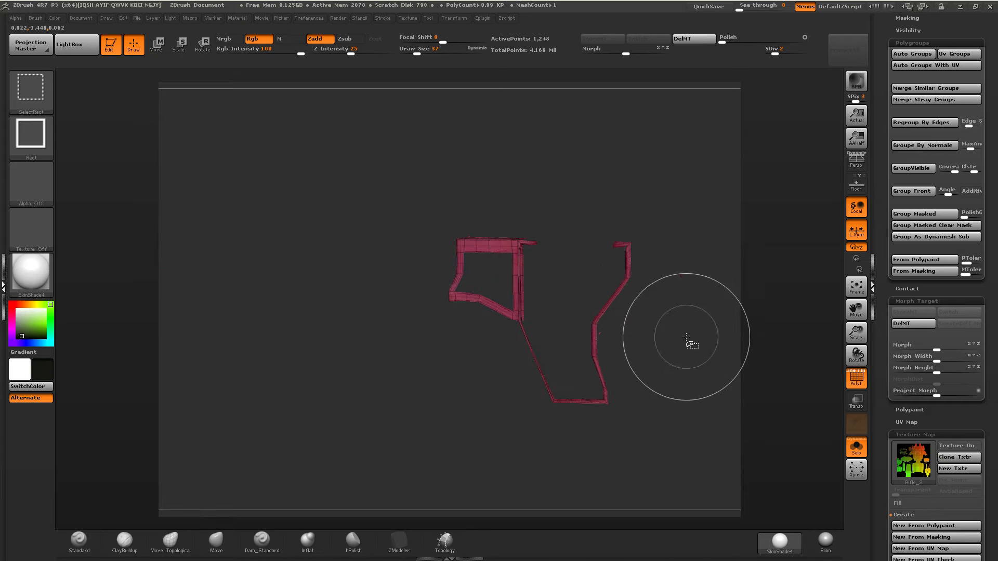
{"action": "left_click", "coordinate": [728, 341], "text": "ctrl+shift"}
{"action": "right_click_drag", "start_coordinate": [608, 297], "coordinate": [633, 308]}
{"action": "left_click", "coordinate": [596, 333], "text": "ctrl+shift"}
{"action": "left_click_drag", "start_coordinate": [683, 198], "coordinate": [414, 444], "text": "ctrl+alt+shift"}
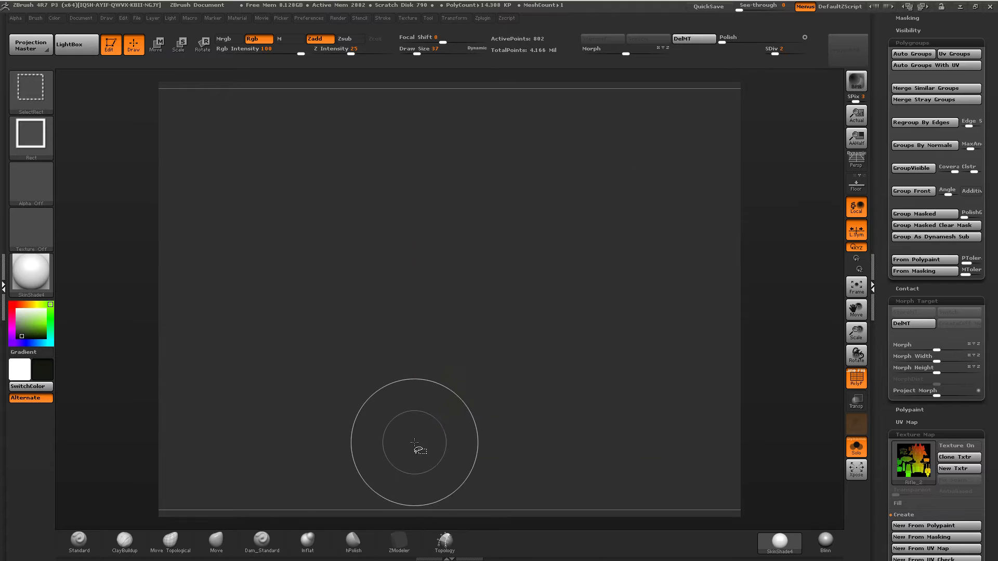
Undo the grouping that includes the barrel, hide the barrel and group the forward receiver band as its own polygroup.
{"action": "right_click_drag", "start_coordinate": [414, 443], "coordinate": [349, 269], "text": "ctrl"}
{"action": "right_click_drag", "start_coordinate": [190, 332], "coordinate": [499, 276], "text": "alt"}
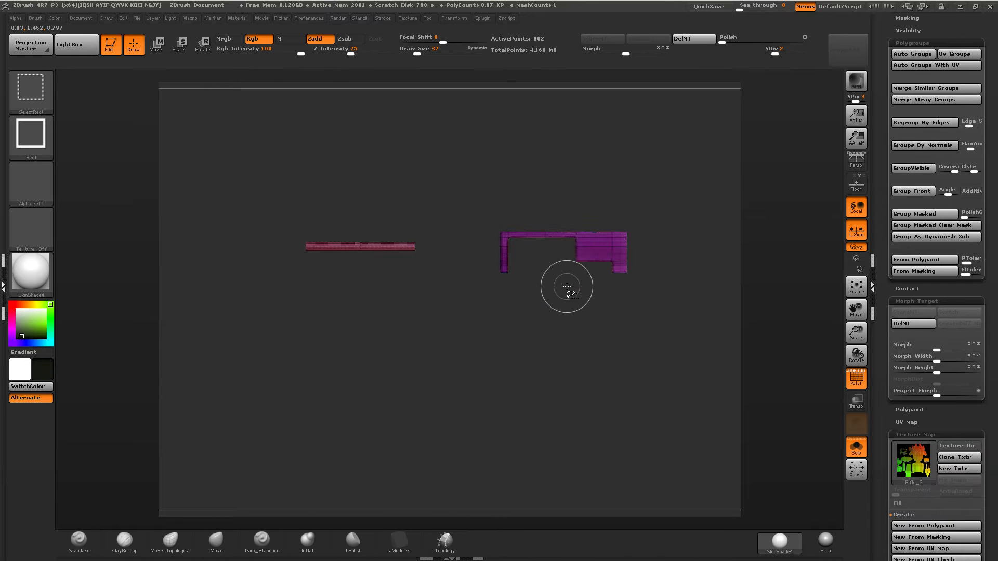
{"action": "left_click", "coordinate": [587, 309], "text": "ctrl+shift"}
{"action": "right_click_drag", "start_coordinate": [587, 309], "coordinate": [514, 311]}
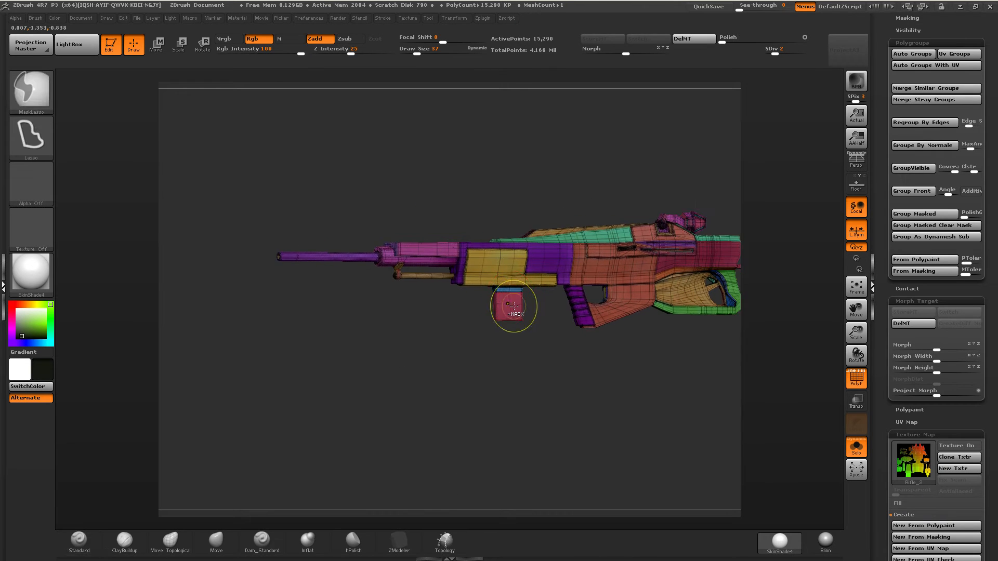
{"action": "key", "text": "ctrl+z"}
{"action": "left_click_drag", "start_coordinate": [388, 211], "coordinate": [160, 321], "text": "ctrl+alt+shift"}
{"action": "left_click", "coordinate": [437, 347], "text": "ctrl+shift"}
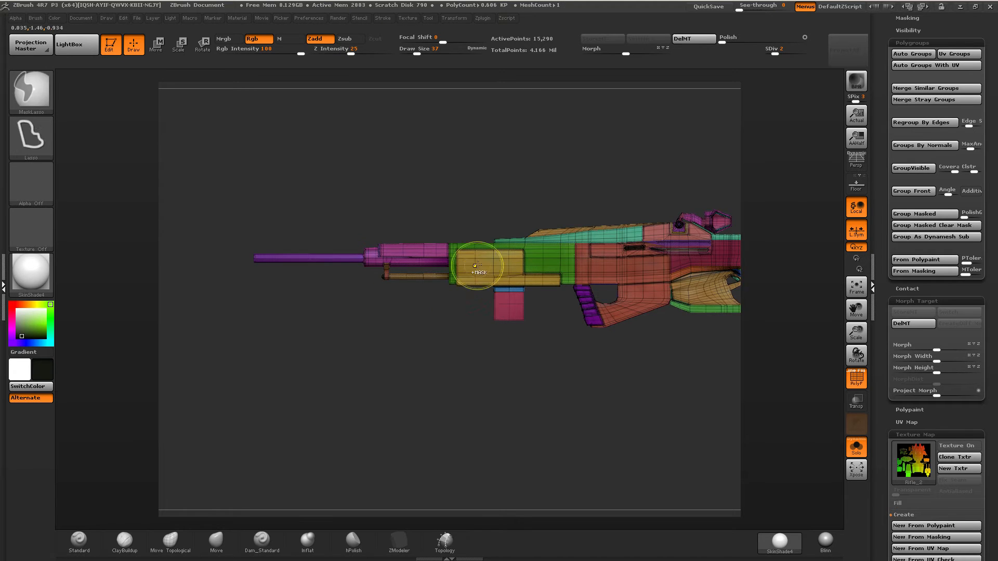
Hide the polygroup of the rear receiver section behind and below the sight.
{"action": "right_click_drag", "start_coordinate": [479, 270], "coordinate": [525, 332], "text": "ctrl"}
{"action": "right_click_drag", "start_coordinate": [671, 306], "coordinate": [429, 307], "text": "alt"}
{"action": "right_click_drag", "start_coordinate": [556, 291], "coordinate": [528, 274]}
{"action": "left_click", "coordinate": [572, 280], "text": "ctrl+shift"}
{"action": "left_click", "coordinate": [661, 182], "text": "ctrl+shift"}
{"action": "left_click", "coordinate": [528, 274], "text": "ctrl+shift"}
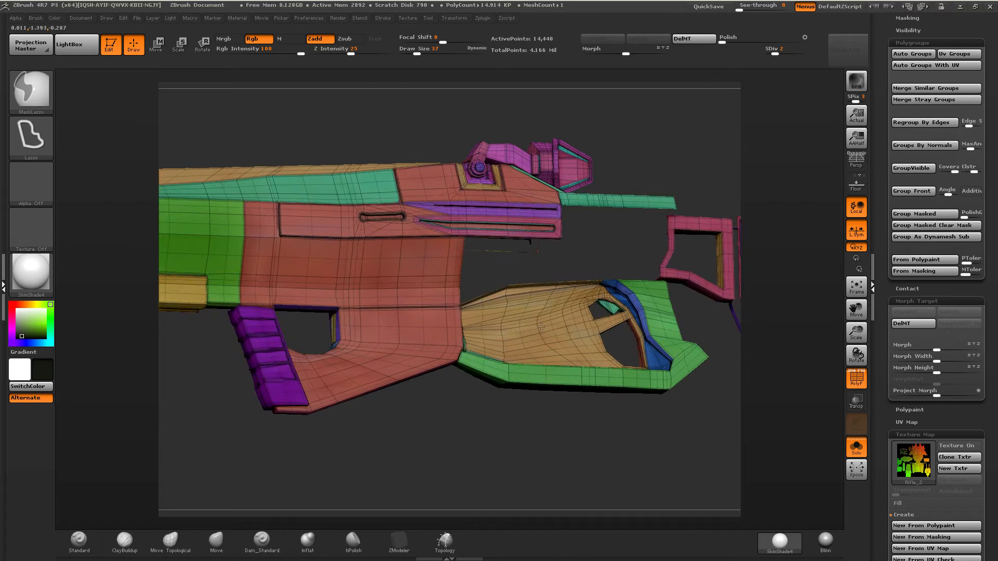
{"action": "right_click_drag", "start_coordinate": [535, 330], "coordinate": [527, 276], "text": "ctrl"}
{"action": "right_click_drag", "start_coordinate": [587, 375], "coordinate": [538, 333]}
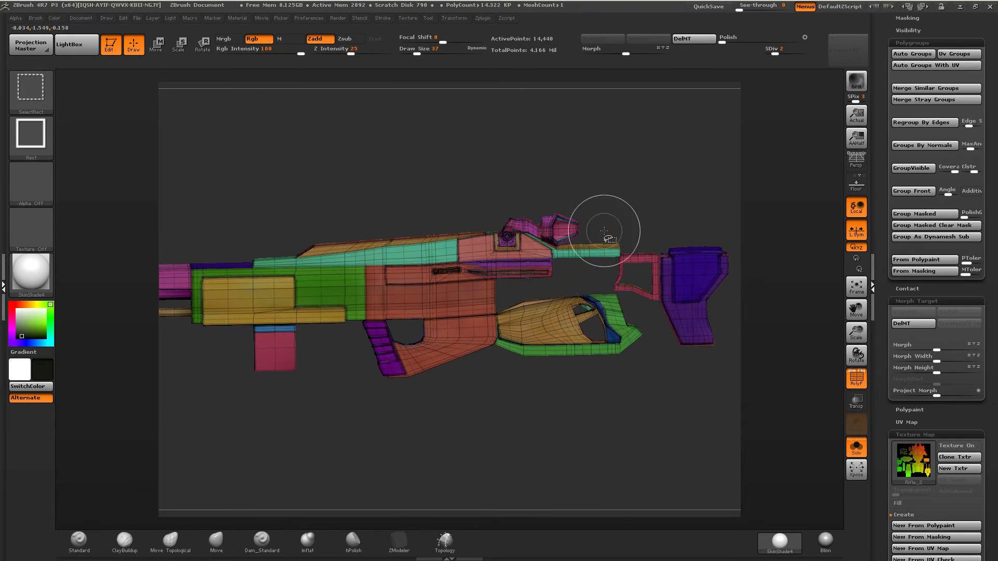
Invert the visibility, exclude the stray stock faces and invert back, leaving only the rear receiver section hidden.
{"action": "left_click_drag", "start_coordinate": [613, 224], "coordinate": [647, 250], "text": "ctrl+shift"}
{"action": "right_click_drag", "start_coordinate": [641, 296], "coordinate": [639, 322], "text": "ctrl"}
{"action": "right_click_drag", "start_coordinate": [639, 311], "coordinate": [478, 286], "text": "alt"}
{"action": "left_click_drag", "start_coordinate": [688, 202], "coordinate": [526, 430], "text": "ctrl+alt+shift"}
{"action": "left_click_drag", "start_coordinate": [491, 366], "coordinate": [447, 385], "text": "ctrl+shift"}
{"action": "right_click_drag", "start_coordinate": [368, 385], "coordinate": [332, 307], "text": "ctrl"}
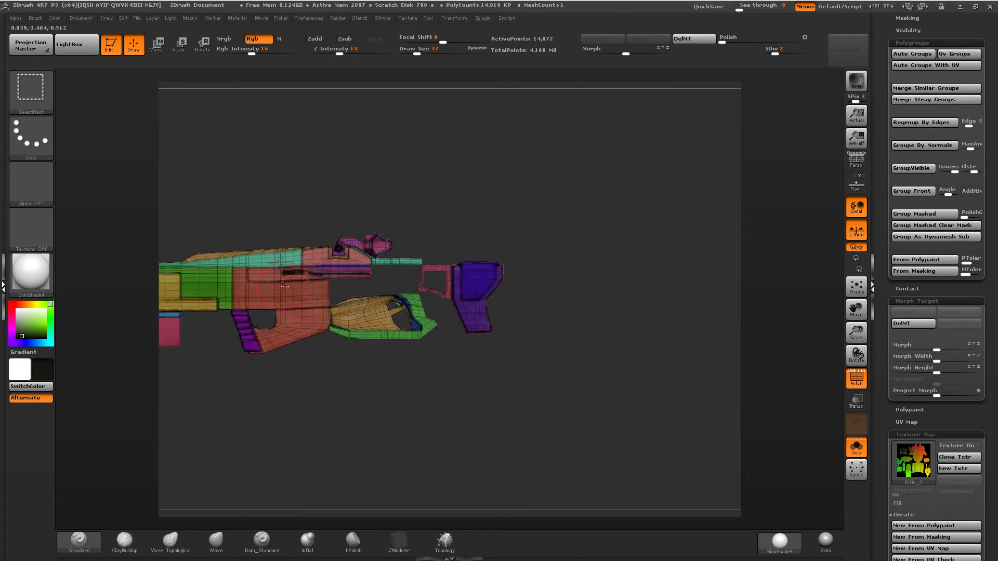
Isolate the forward band together with the rear receiver section and group both as one polygroup.
{"action": "right_click_drag", "start_coordinate": [172, 278], "coordinate": [475, 250], "text": "alt"}
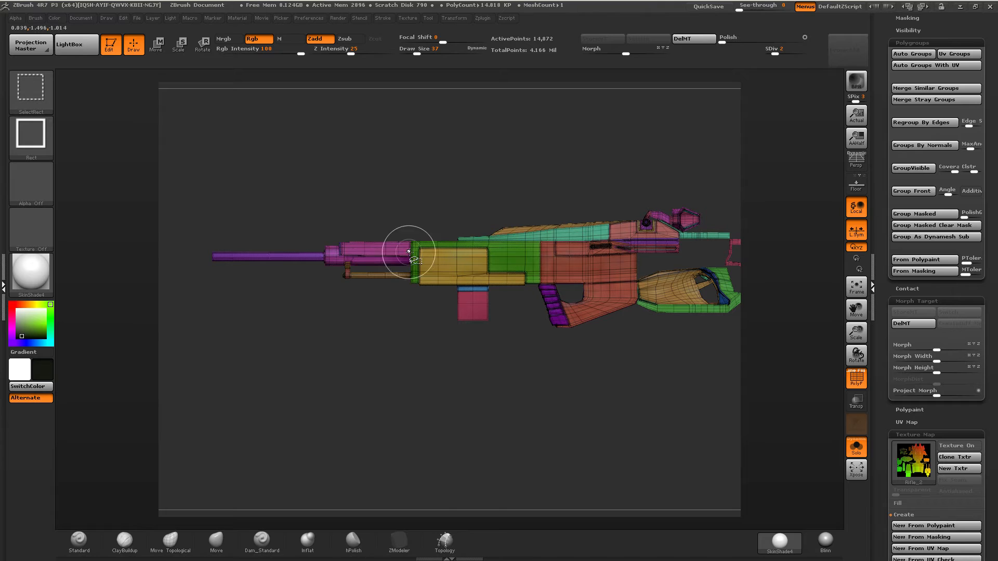
{"action": "right_click_drag", "start_coordinate": [457, 272], "coordinate": [440, 371], "text": "ctrl"}
{"action": "left_click", "coordinate": [519, 259], "text": "ctrl+shift"}
{"action": "left_click_drag", "start_coordinate": [503, 367], "coordinate": [394, 402], "text": "ctrl+shift"}
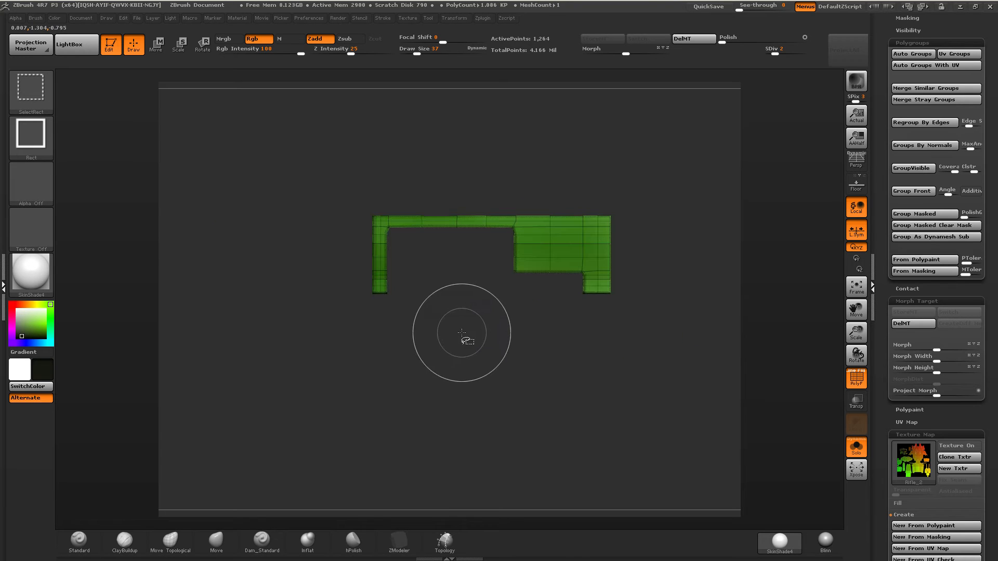
{"action": "key", "text": "ctrl+w"}
{"action": "right_click_drag", "start_coordinate": [453, 345], "coordinate": [462, 242]}
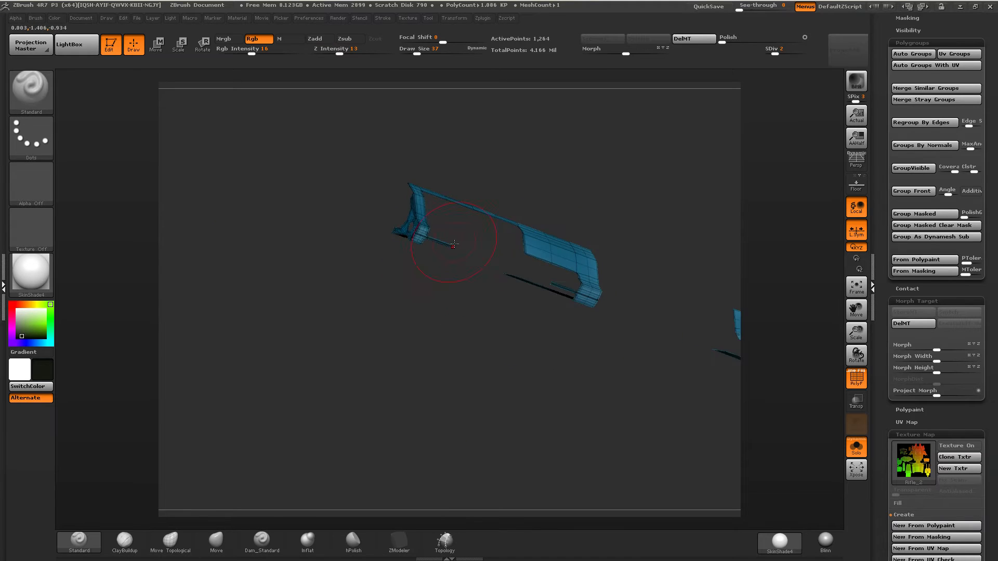
{"action": "left_click", "coordinate": [445, 307], "text": "ctrl+shift"}
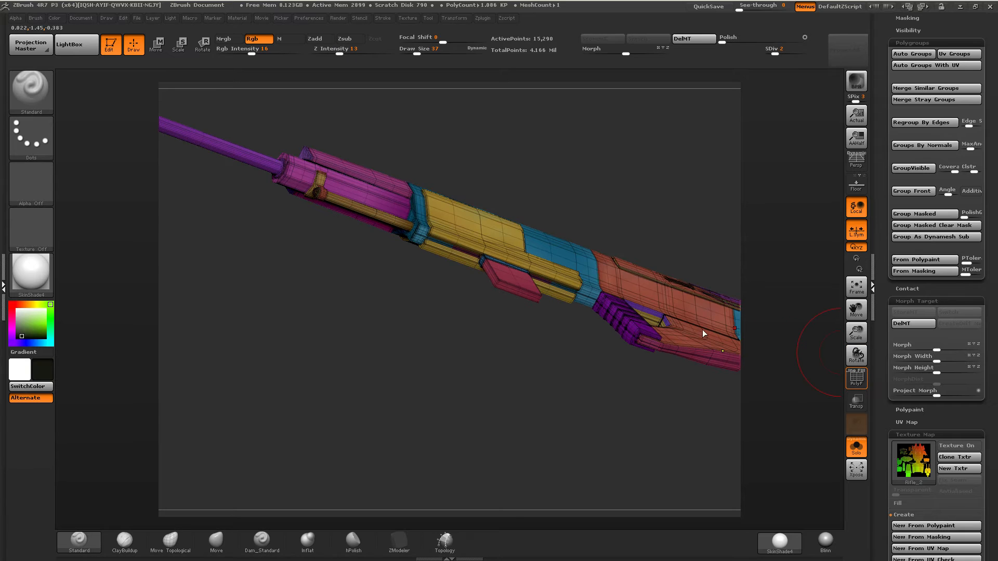
Turn off the polygroup display, restore subdivision level 6 and check the dark forward band from the side and below.
{"action": "right_click_drag", "start_coordinate": [703, 330], "coordinate": [753, 77]}
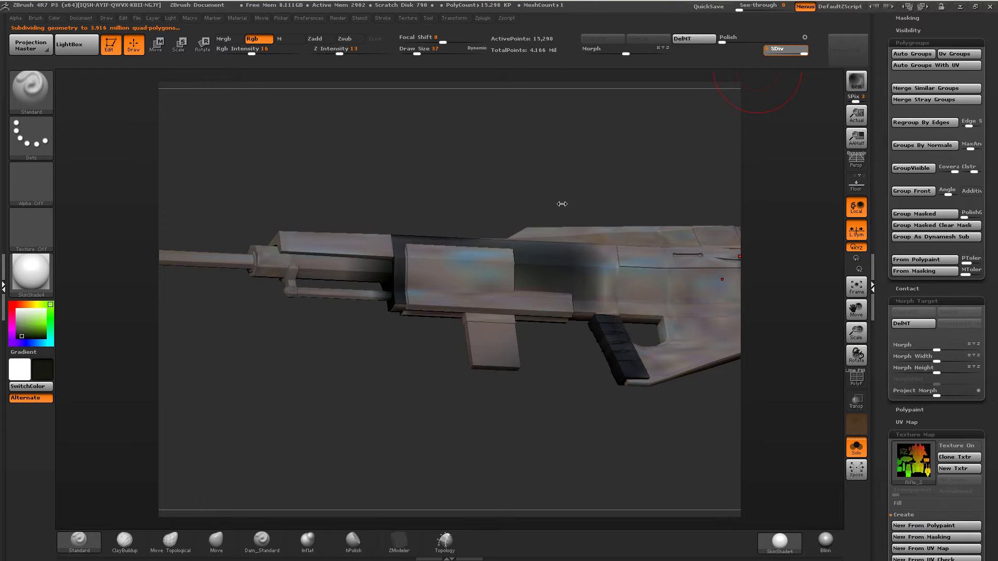
{"action": "right_click_drag", "start_coordinate": [619, 207], "coordinate": [460, 272], "text": "alt"}
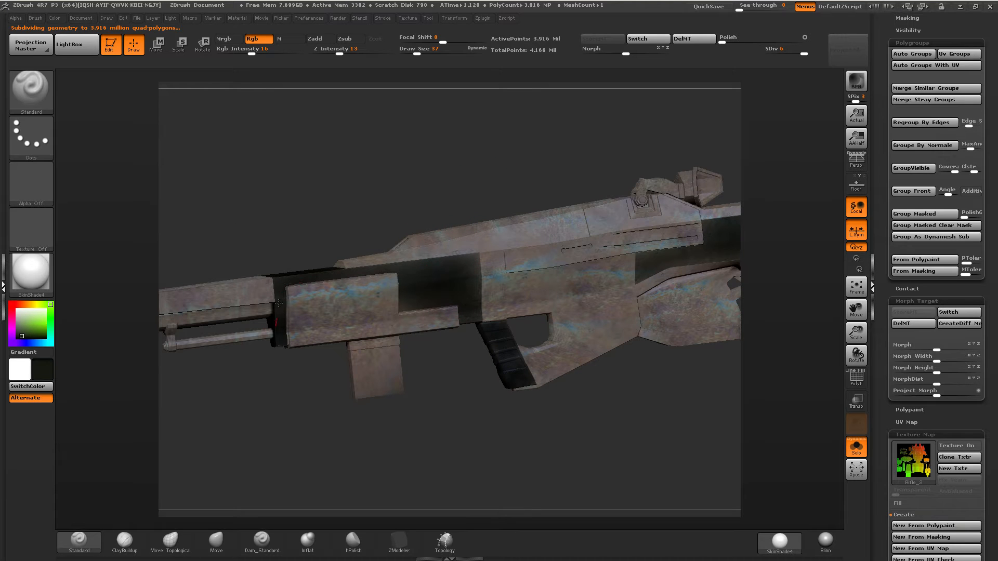
{"action": "right_click_drag", "start_coordinate": [419, 320], "coordinate": [328, 288]}
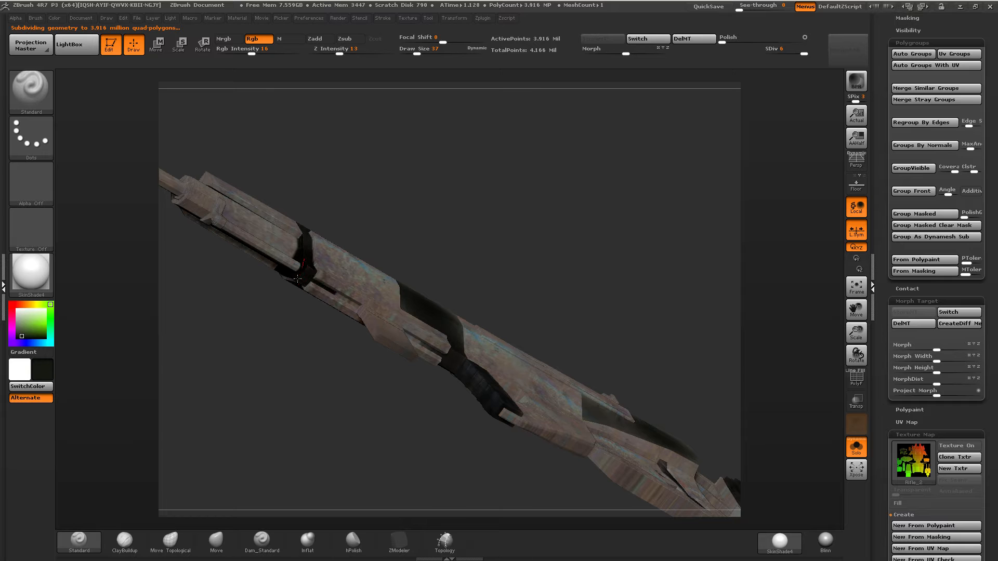
{"action": "right_click_drag", "start_coordinate": [323, 267], "coordinate": [297, 242], "text": "ctrl"}
Paint the lower strip of the rear receiver section, above the rear lower frame, near-black green.
{"action": "right_click_drag", "start_coordinate": [539, 204], "coordinate": [172, 218], "text": "alt"}
{"action": "right_click_drag", "start_coordinate": [694, 264], "coordinate": [469, 268], "text": "alt"}
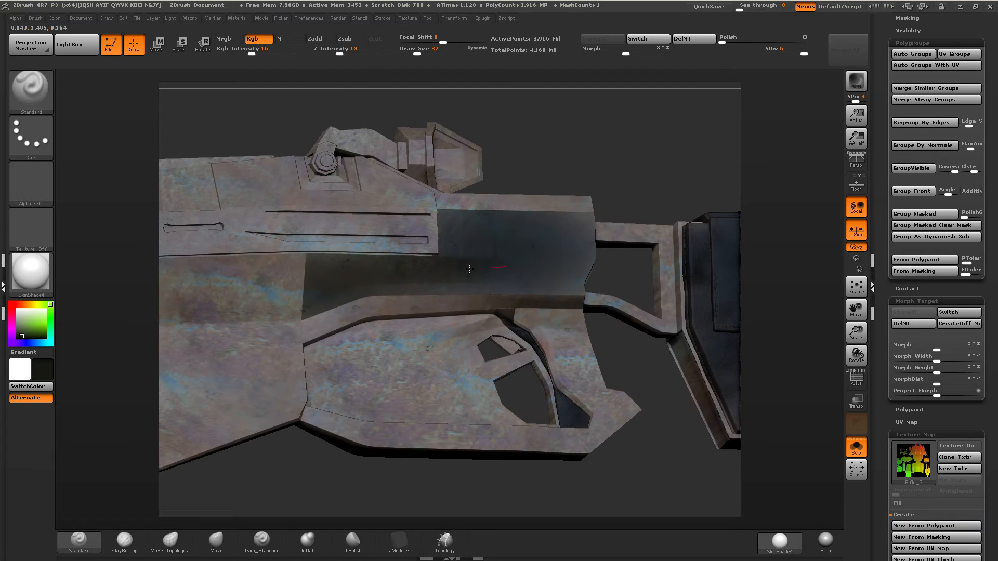
{"action": "left_click_drag", "start_coordinate": [376, 317], "coordinate": [379, 311]}
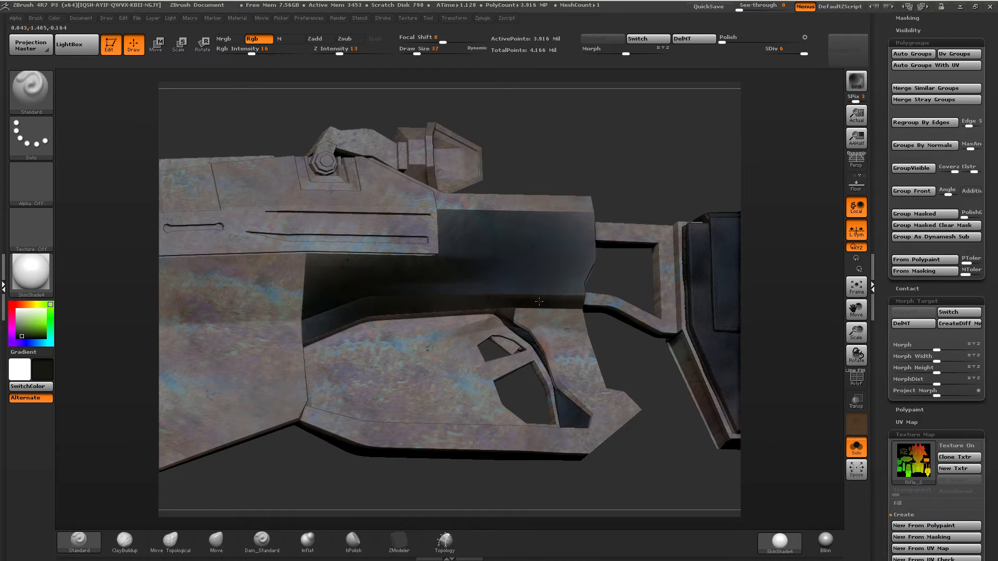
{"action": "right_click_drag", "start_coordinate": [509, 276], "coordinate": [457, 305]}
{"action": "left_click", "coordinate": [857, 379]}
{"action": "left_click", "coordinate": [857, 378]}
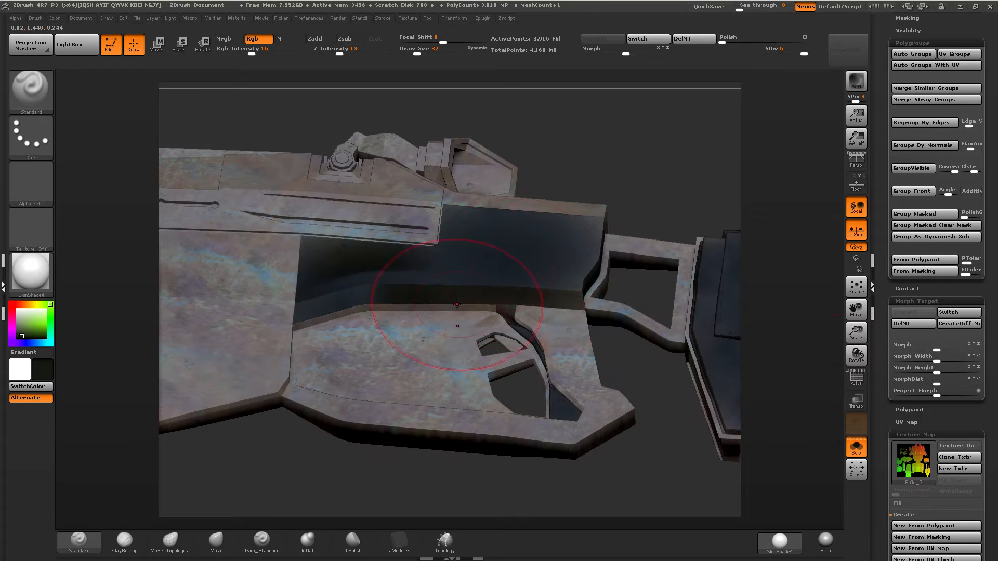
{"action": "right_click_drag", "start_coordinate": [526, 294], "coordinate": [584, 256]}
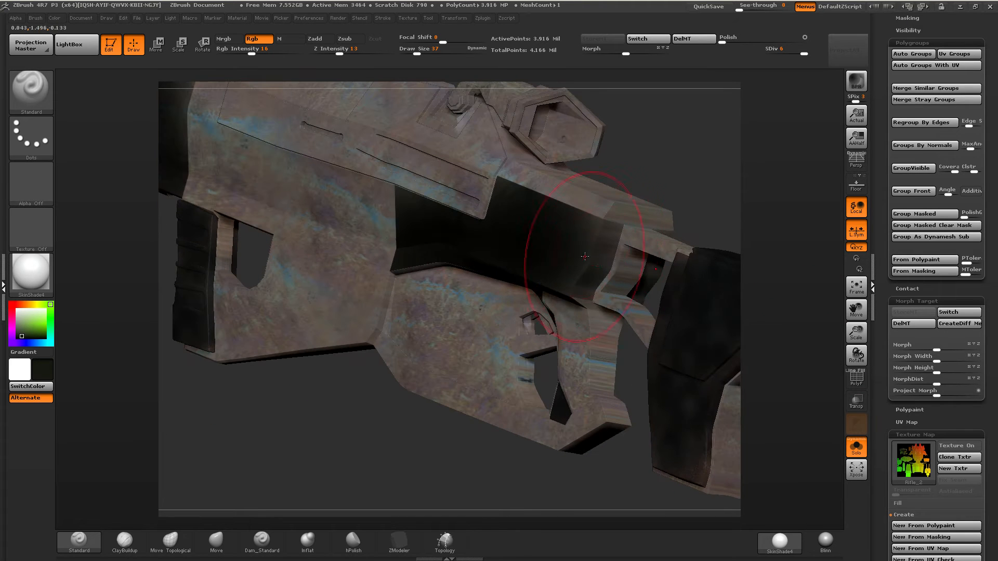
Lower the model to subdivision level 3 and display the polygroups around the stock.
{"action": "right_click_drag", "start_coordinate": [611, 331], "coordinate": [453, 220]}
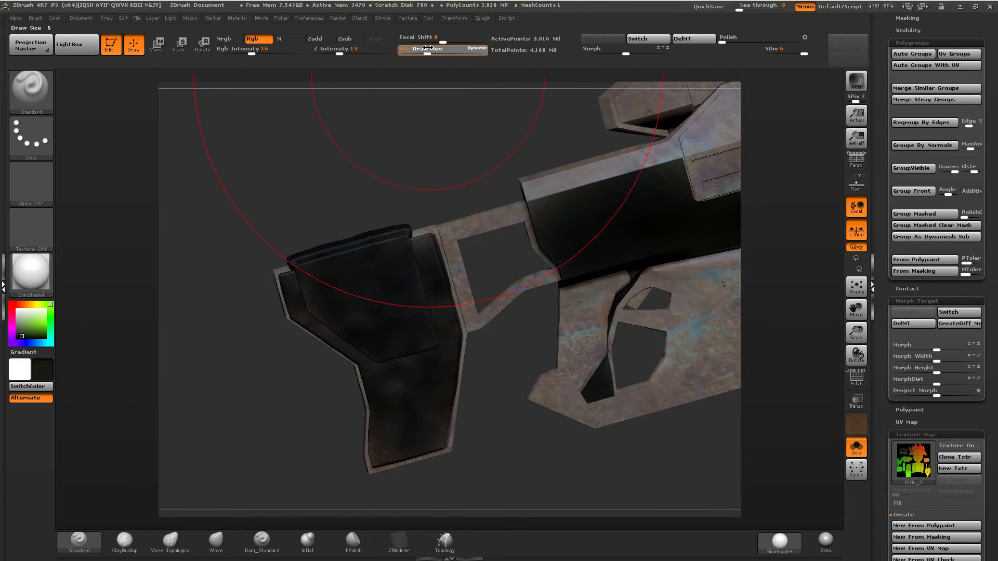
{"action": "left_click", "coordinate": [857, 378]}
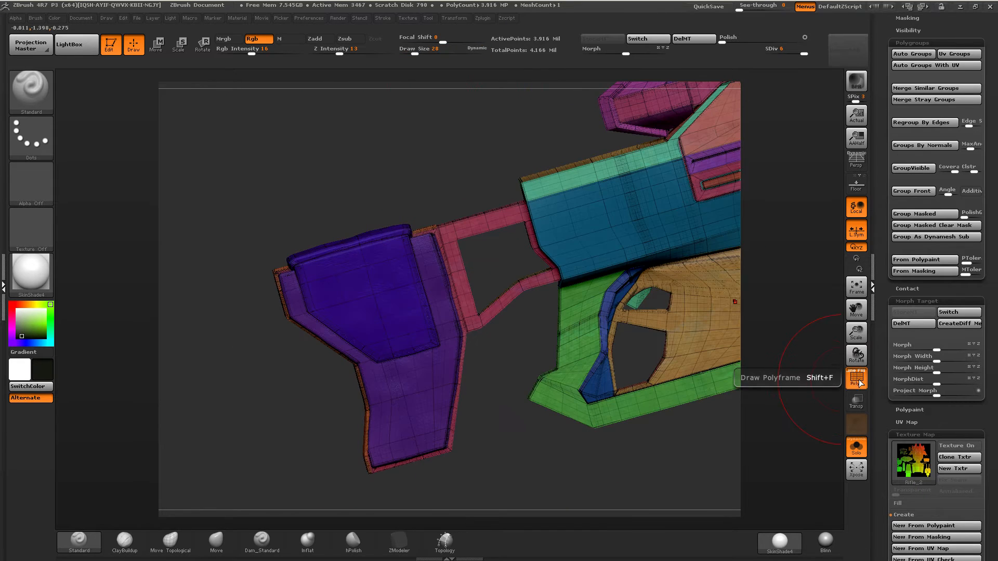
{"action": "left_click", "coordinate": [857, 381]}
{"action": "right_click_drag", "start_coordinate": [650, 311], "coordinate": [688, 317]}
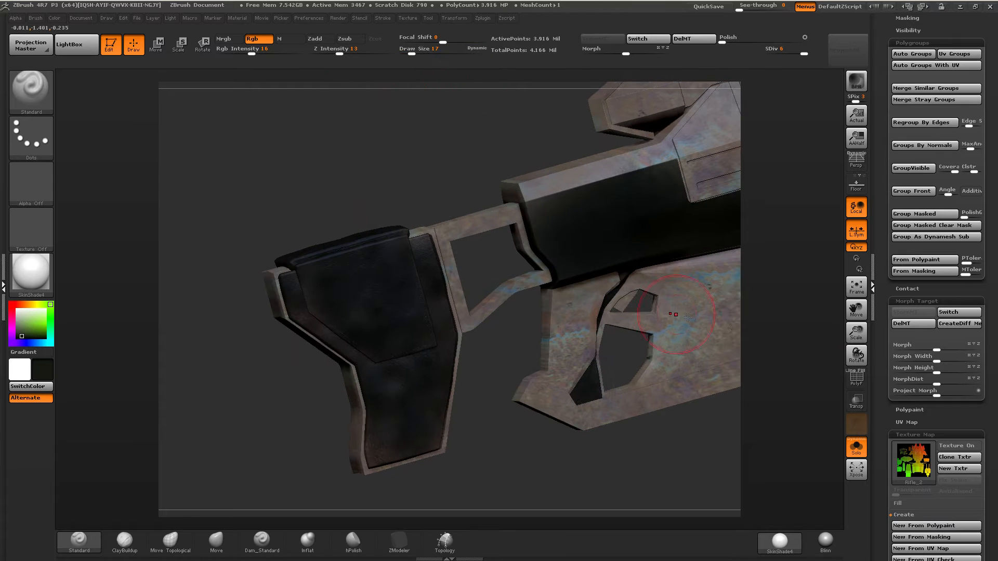
{"action": "left_click_drag", "start_coordinate": [793, 50], "coordinate": [784, 50]}
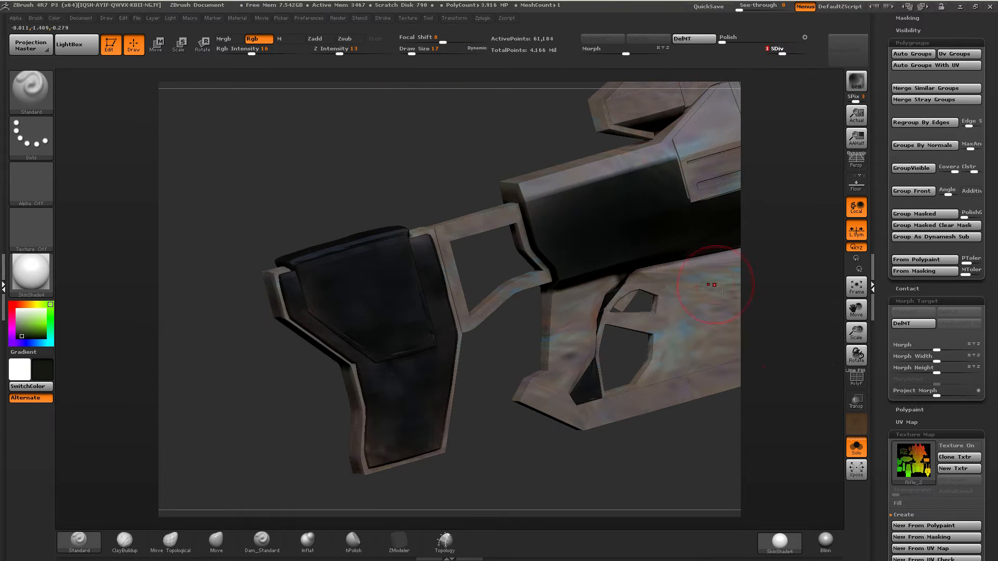
{"action": "left_click", "coordinate": [855, 379]}
Hide the polygroups of the stock frame's side, bars and outer edge, then invert the visibility to isolate them.
{"action": "right_click_drag", "start_coordinate": [446, 245], "coordinate": [448, 264]}
{"action": "left_click", "coordinate": [453, 214], "text": "ctrl+shift"}
{"action": "left_click", "coordinate": [453, 224], "text": "ctrl+shift"}
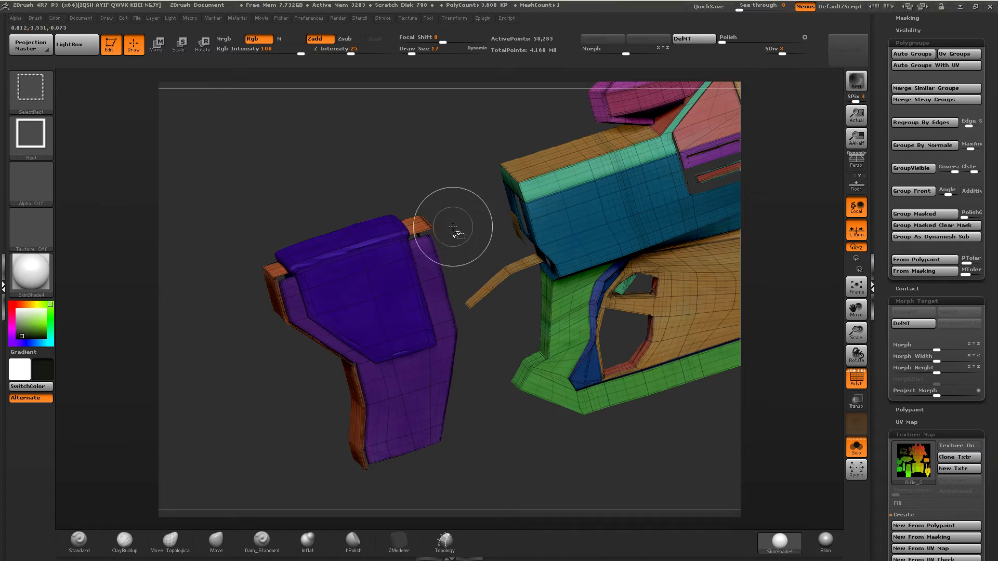
{"action": "left_click", "coordinate": [494, 285], "text": "ctrl+shift"}
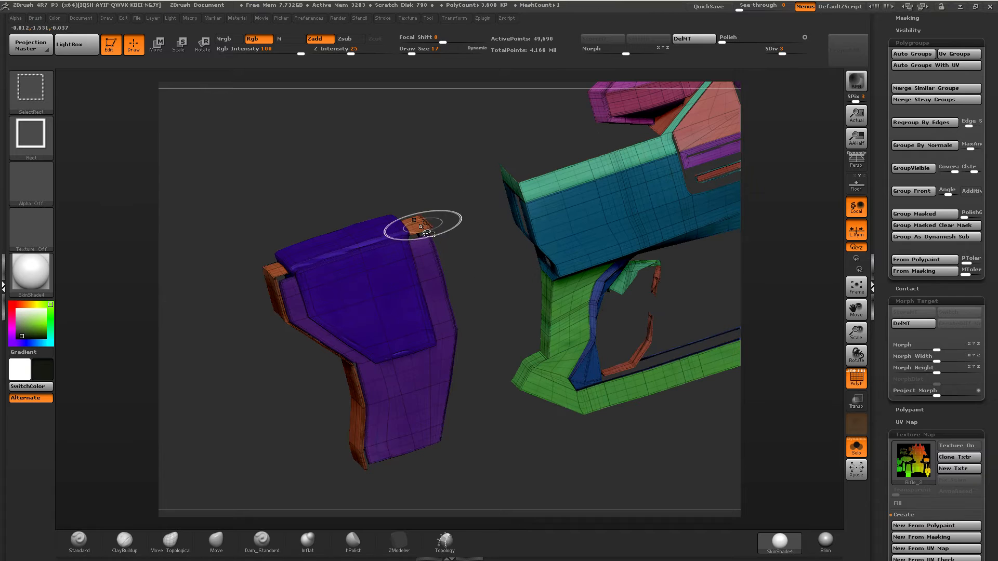
{"action": "left_click", "coordinate": [434, 250], "text": "ctrl+shift"}
{"action": "right_click_drag", "start_coordinate": [423, 233], "coordinate": [435, 231]}
{"action": "left_click_drag", "start_coordinate": [434, 230], "coordinate": [443, 225], "text": "ctrl+shift"}
Restrict the visible mesh to the stock frame and remove the stray faces in front of and above it.
{"action": "right_click_drag", "start_coordinate": [442, 224], "coordinate": [486, 304]}
{"action": "left_click", "coordinate": [502, 334], "text": "ctrl+shift"}
{"action": "right_click_drag", "start_coordinate": [498, 270], "coordinate": [343, 241], "text": "alt"}
{"action": "left_click_drag", "start_coordinate": [723, 118], "coordinate": [341, 495], "text": "ctrl+shift"}
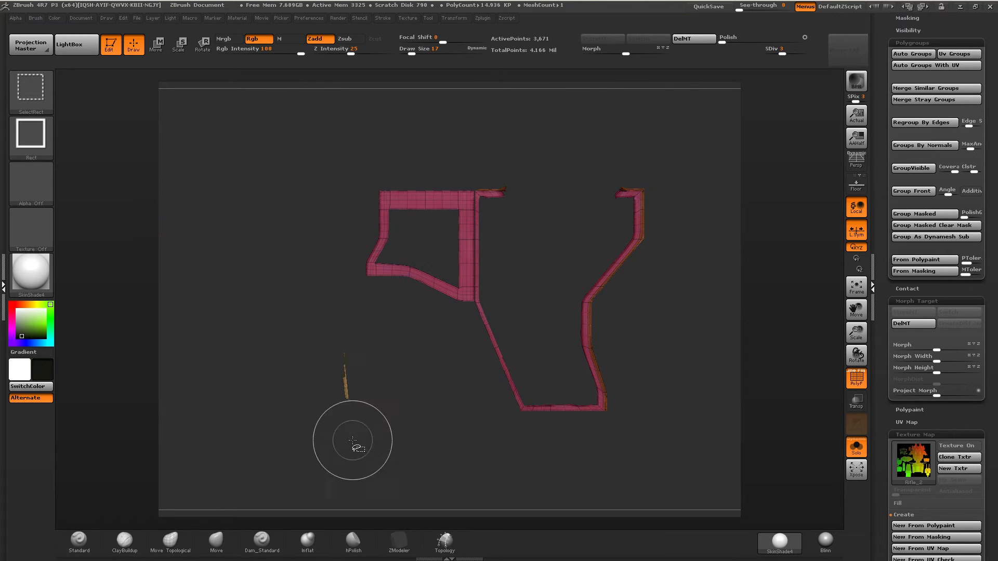
{"action": "mouse_move", "coordinate": [350, 350]}
{"action": "right_mouse_down"}
{"action": "mouse_move", "coordinate": [361, 371]}
{"action": "mouse_move", "coordinate": [353, 346]}
{"action": "right_mouse_up"}
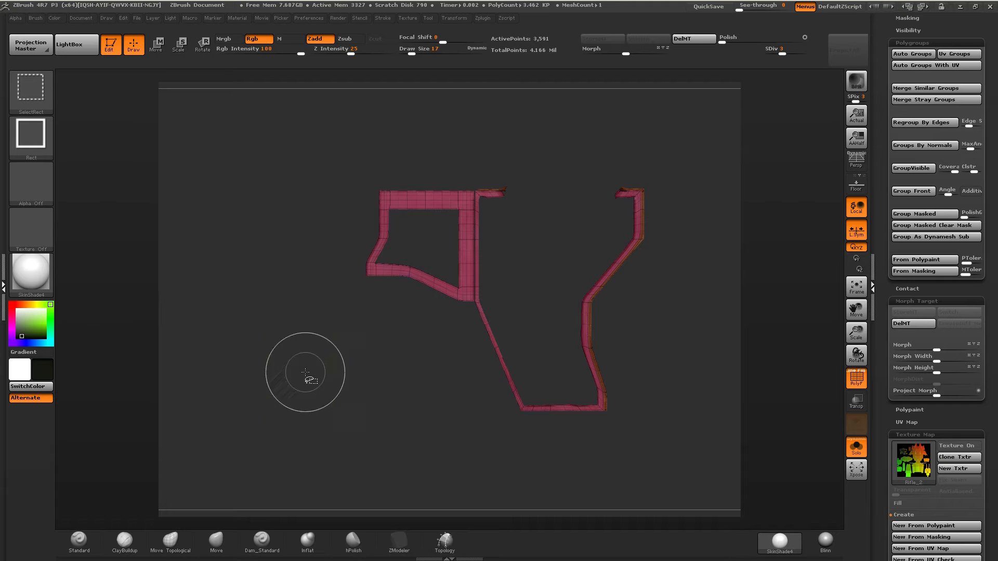
{"action": "right_click_drag", "start_coordinate": [306, 372], "coordinate": [451, 198]}
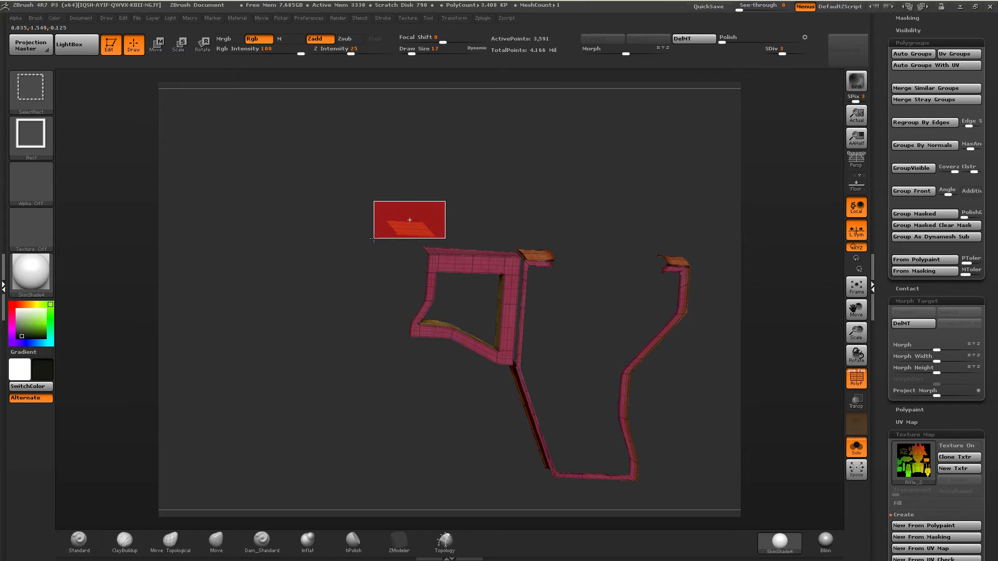
{"action": "left_click_drag", "start_coordinate": [373, 239], "coordinate": [372, 241], "text": "ctrl+alt+shift"}
Invert the visibility to check for missed faces, invert back and group the stock frame as one polygroup.
{"action": "right_click_drag", "start_coordinate": [368, 249], "coordinate": [468, 239]}
{"action": "left_click_drag", "start_coordinate": [510, 238], "coordinate": [566, 244], "text": "ctrl+shift"}
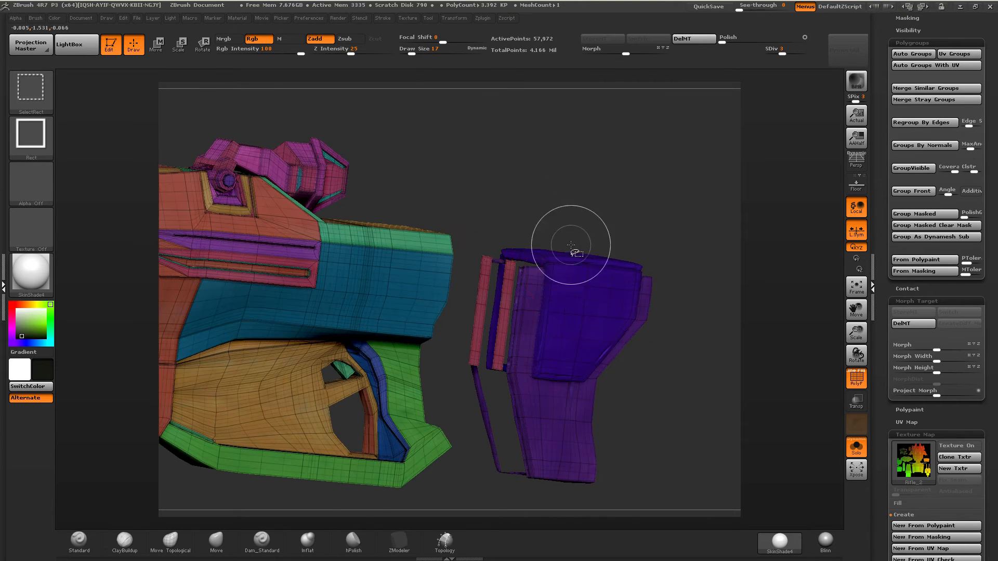
{"action": "right_click_drag", "start_coordinate": [570, 244], "coordinate": [519, 256]}
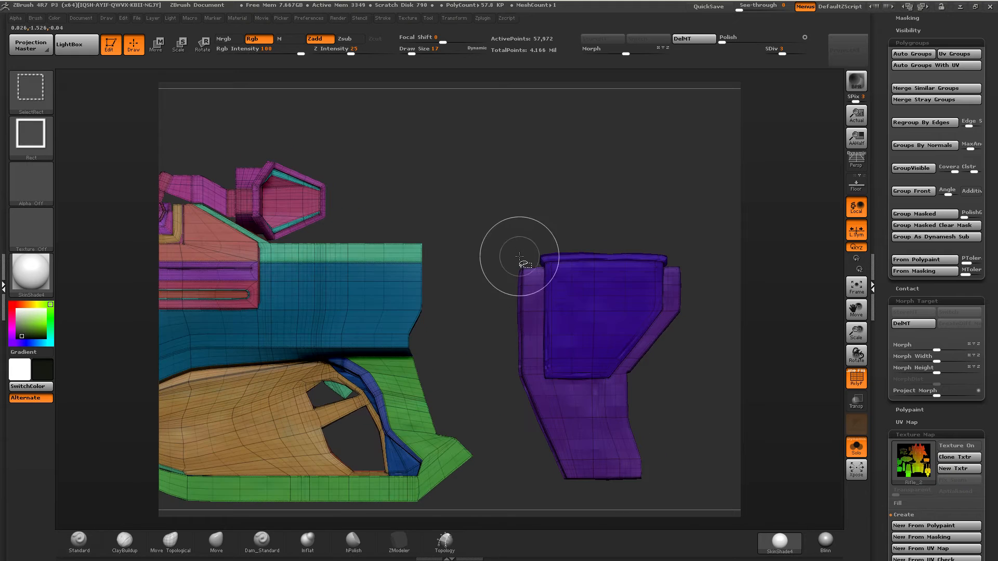
{"action": "left_click_drag", "start_coordinate": [469, 348], "coordinate": [469, 347], "text": "ctrl+shift"}
{"action": "right_click_drag", "start_coordinate": [545, 224], "coordinate": [587, 228]}
{"action": "key", "text": "ctrl+w"}
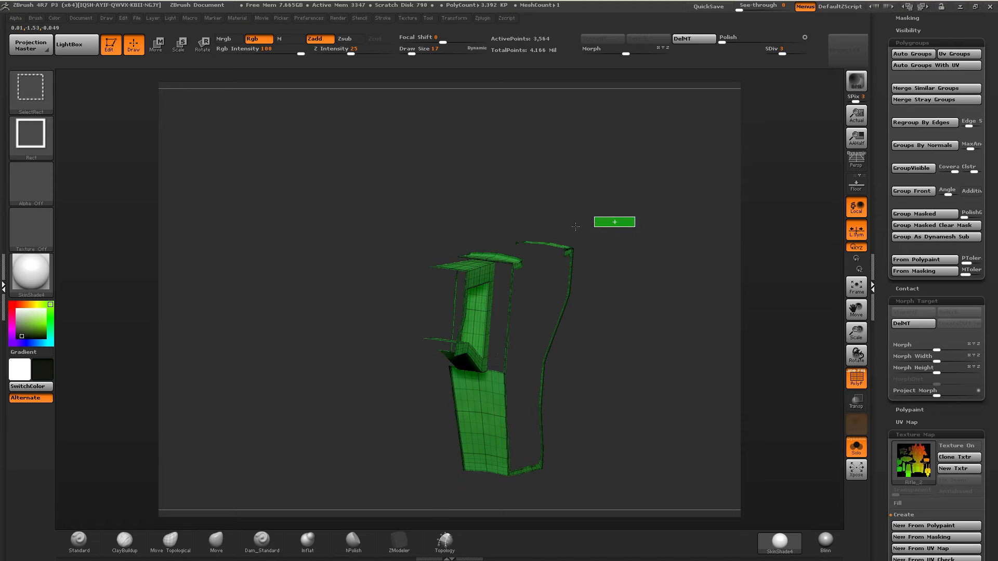
Add the two leftover vertical strips to the stock frame, regroup it as one polygroup and show the whole rifle.
{"action": "left_click_drag", "start_coordinate": [576, 227], "coordinate": [572, 229], "text": "ctrl+shift"}
{"action": "left_click", "coordinate": [595, 284], "text": "ctrl+shift"}
{"action": "right_click_drag", "start_coordinate": [595, 284], "coordinate": [556, 299]}
{"action": "left_click", "coordinate": [494, 326], "text": "ctrl+shift"}
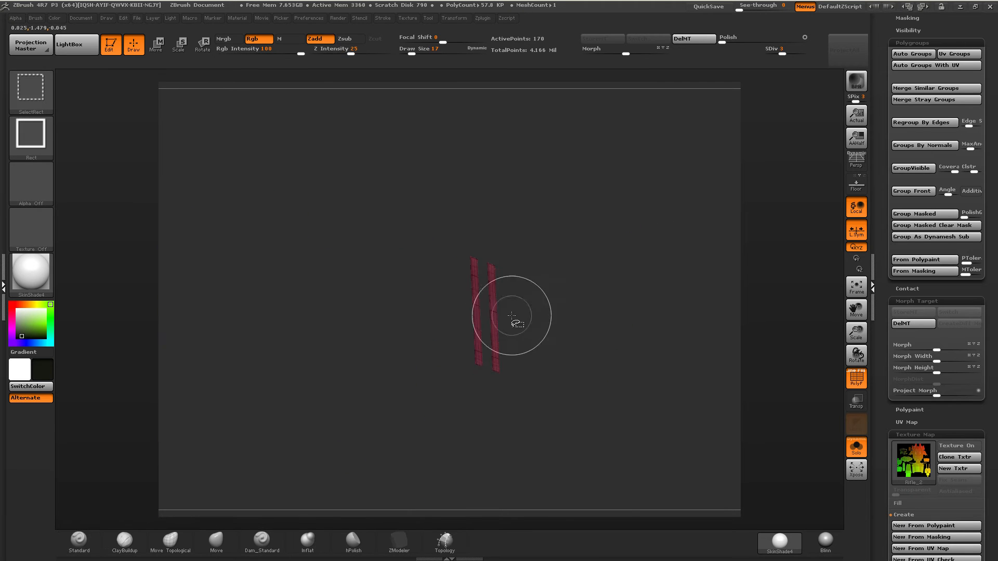
{"action": "left_click", "coordinate": [450, 391], "text": "ctrl+shift"}
{"action": "key", "text": "ctrl+z"}
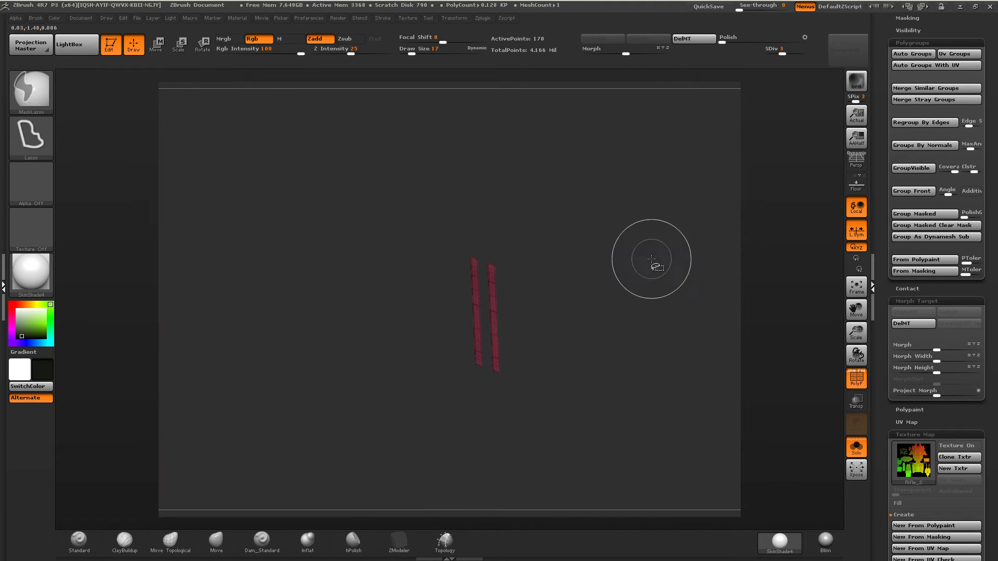
{"action": "left_click_drag", "start_coordinate": [733, 251], "coordinate": [660, 254], "text": "ctrl+shift"}
{"action": "left_click", "coordinate": [485, 295], "text": "ctrl+shift"}
{"action": "right_click_drag", "start_coordinate": [629, 278], "coordinate": [549, 281], "text": "ctrl"}
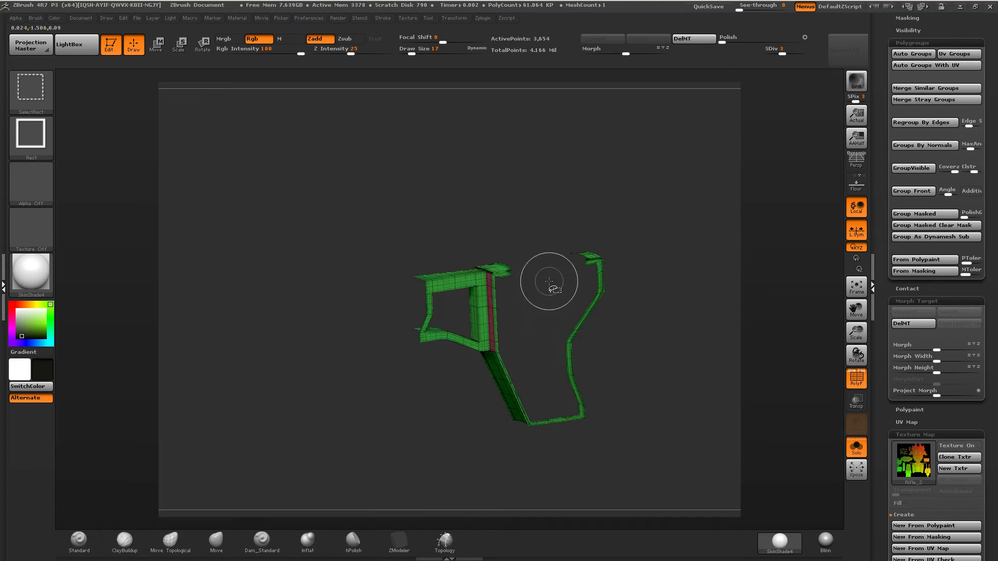
{"action": "left_click", "coordinate": [610, 277], "text": "ctrl+shift"}
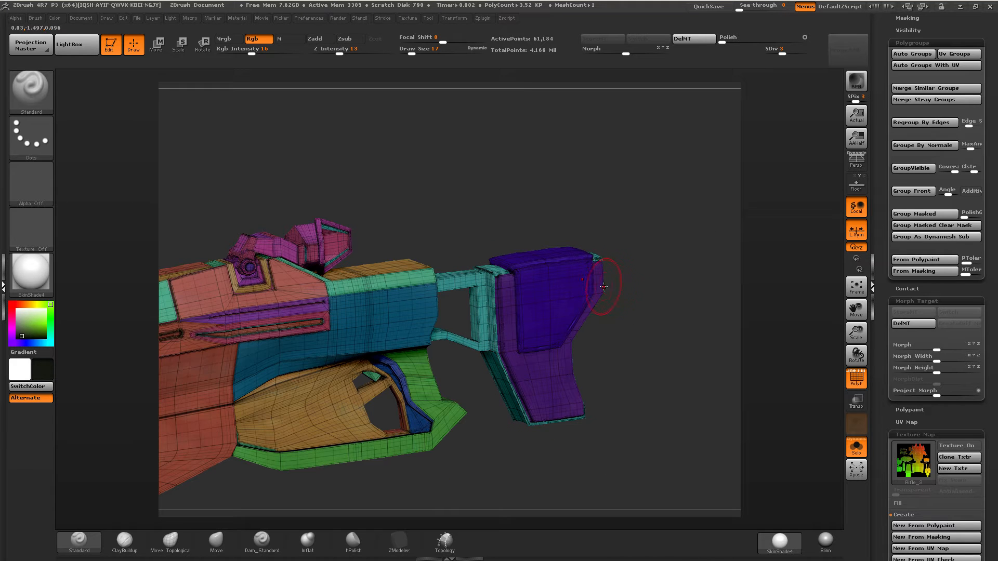
Turn off the polygroup display and restore subdivision level 6 for painting the stock frame.
{"action": "mouse_move", "coordinate": [587, 297]}
{"action": "right_mouse_down"}
{"action": "mouse_move", "coordinate": [581, 270]}
{"action": "mouse_move", "coordinate": [544, 275]}
{"action": "mouse_move", "coordinate": [567, 263]}
{"action": "mouse_move", "coordinate": [530, 292]}
{"action": "right_mouse_up"}
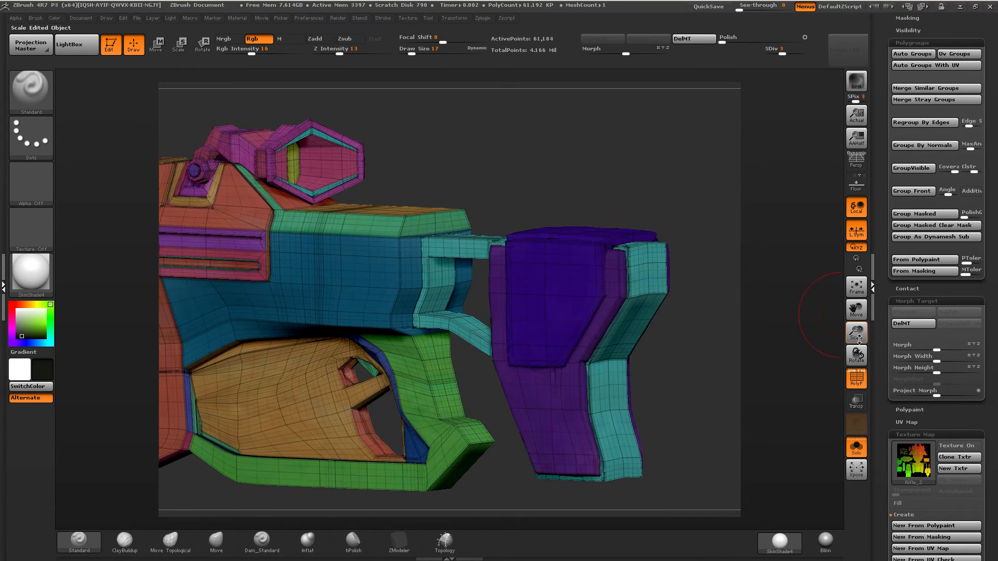
{"action": "left_click", "coordinate": [855, 381]}
{"action": "right_click_drag", "start_coordinate": [583, 263], "coordinate": [704, 151]}
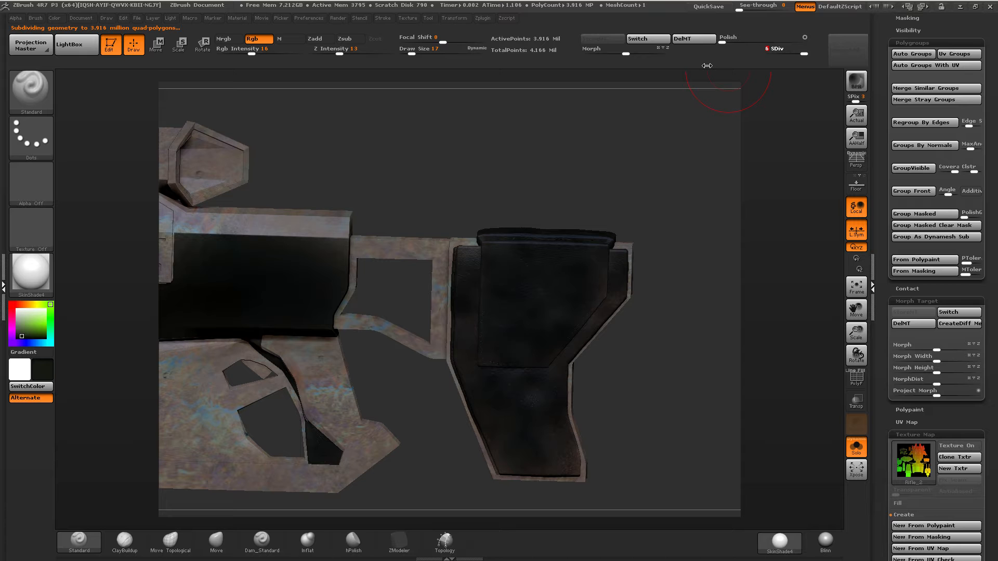
{"action": "right_click_drag", "start_coordinate": [503, 258], "coordinate": [521, 281]}
{"action": "right_click_drag", "start_coordinate": [446, 190], "coordinate": [422, 188]}
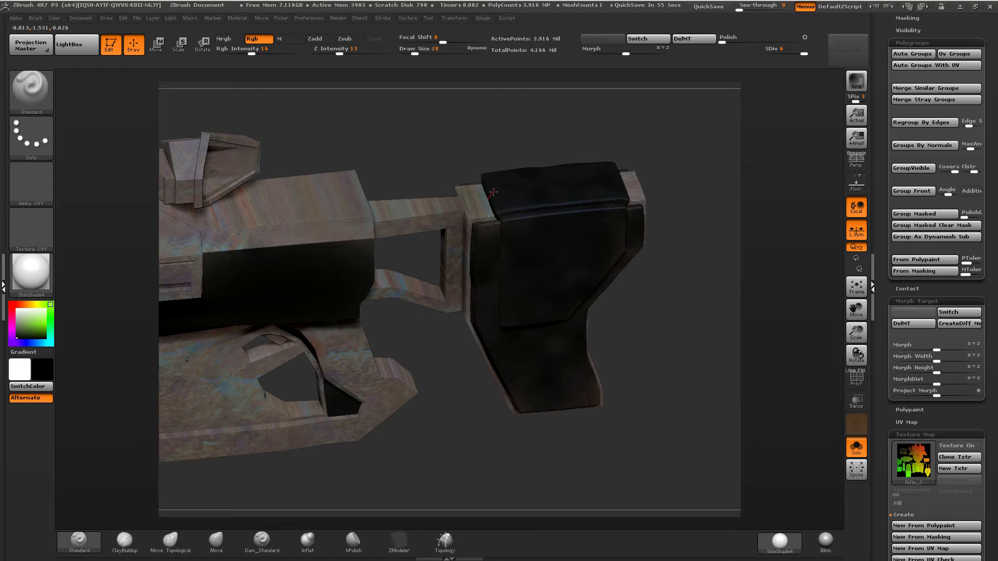
Paint the stock frame's upper bar, front face and rear edge black.
{"action": "left_click_drag", "start_coordinate": [494, 192], "coordinate": [408, 214]}
{"action": "right_click_drag", "start_coordinate": [445, 260], "coordinate": [473, 218]}
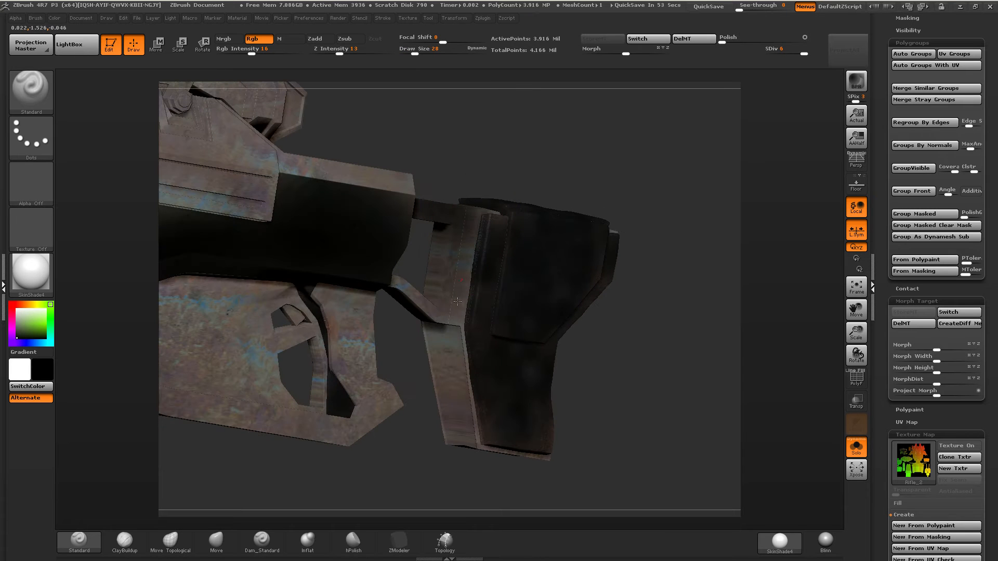
{"action": "left_click_drag", "start_coordinate": [457, 302], "coordinate": [467, 437]}
{"action": "right_click_drag", "start_coordinate": [462, 333], "coordinate": [418, 291]}
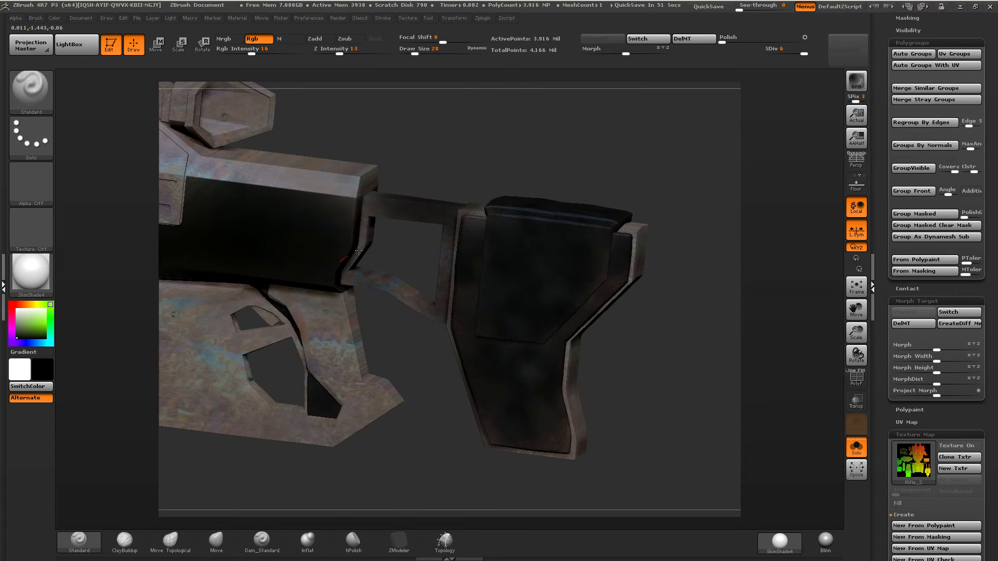
{"action": "right_click_drag", "start_coordinate": [639, 227], "coordinate": [581, 232]}
{"action": "mouse_move", "coordinate": [645, 234]}
{"action": "left_mouse_down"}
{"action": "mouse_move", "coordinate": [653, 281]}
{"action": "mouse_move", "coordinate": [632, 416]}
{"action": "mouse_move", "coordinate": [638, 446]}
{"action": "left_mouse_up"}
Finish darkening the stock frame's lower bar, underside and butt end from several angles.
{"action": "mouse_move", "coordinate": [592, 350]}
{"action": "right_mouse_down"}
{"action": "mouse_move", "coordinate": [602, 351]}
{"action": "mouse_move", "coordinate": [619, 447]}
{"action": "mouse_move", "coordinate": [493, 270]}
{"action": "mouse_move", "coordinate": [343, 104]}
{"action": "right_mouse_up"}
{"action": "key", "text": "shift"}
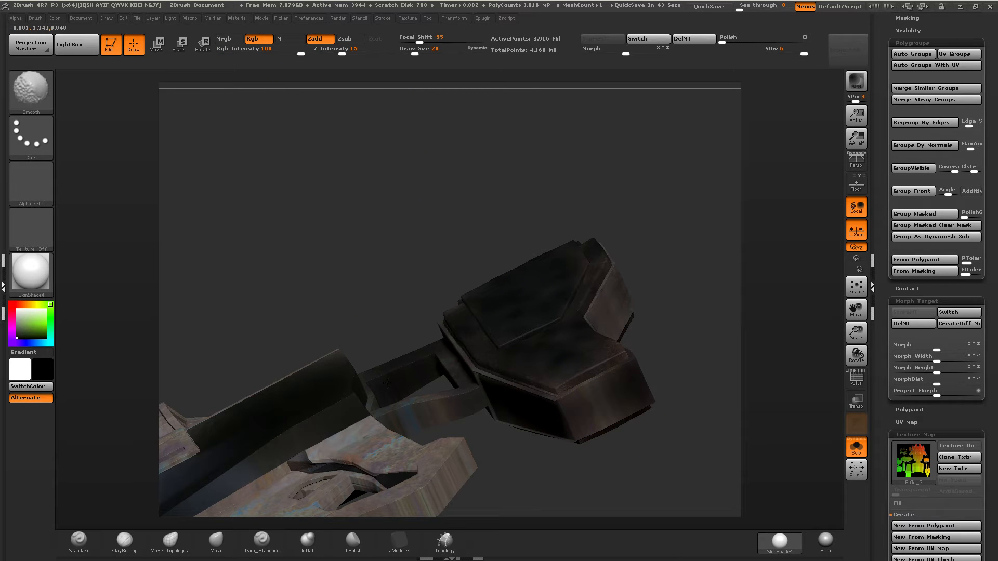
{"action": "right_click_drag", "start_coordinate": [388, 256], "coordinate": [434, 343]}
{"action": "key", "text": "shift"}
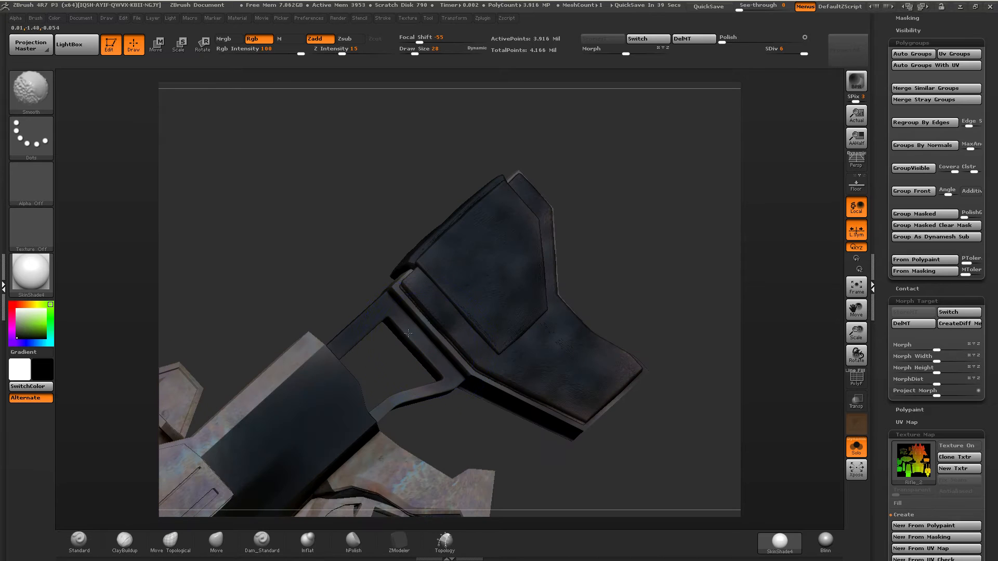
{"action": "right_click_drag", "start_coordinate": [371, 328], "coordinate": [357, 166]}
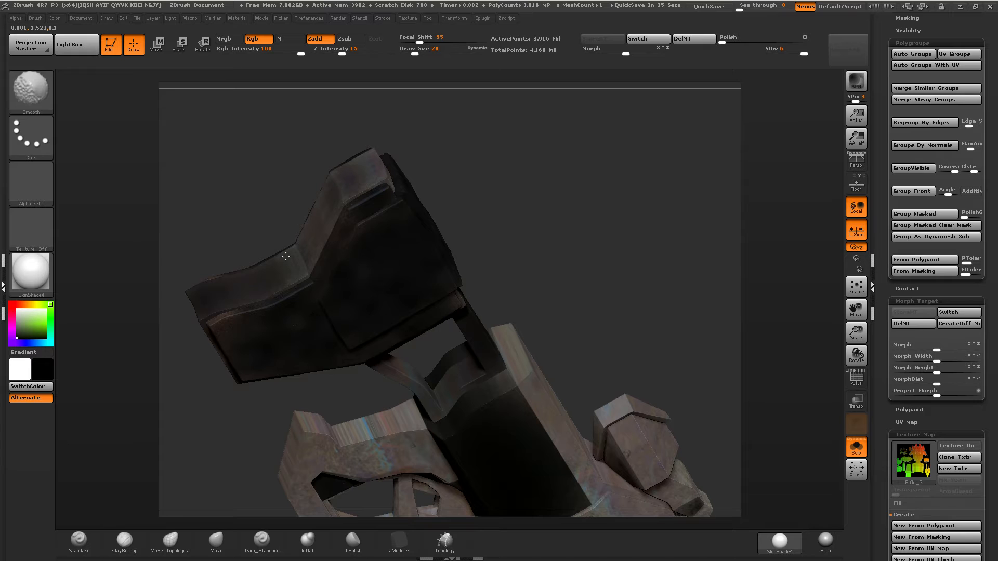
{"action": "right_click_drag", "start_coordinate": [257, 287], "coordinate": [588, 242]}
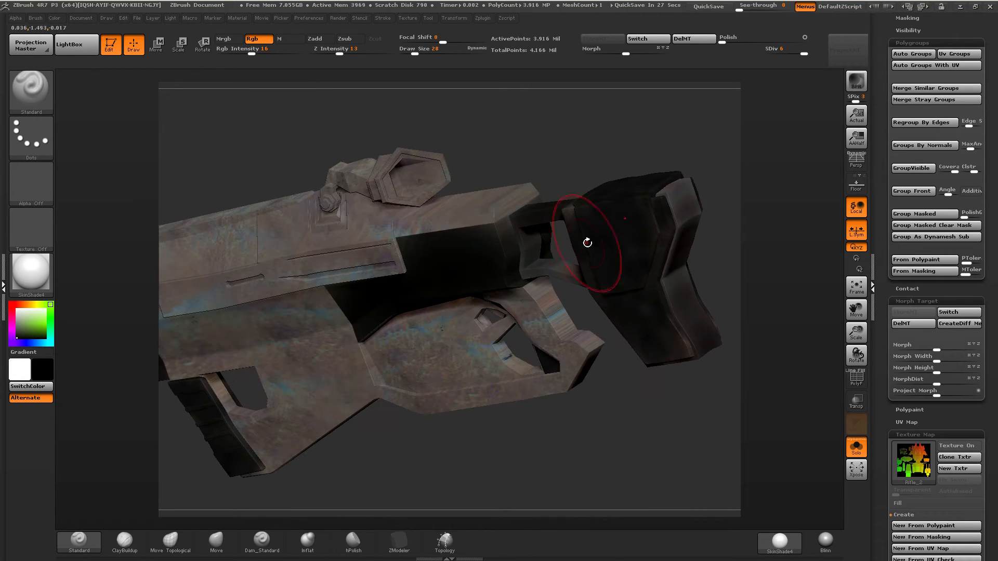
Display the polygroups at subdivision level 2 and isolate the dark receiver band together with the green upper strip.
{"action": "left_click", "coordinate": [857, 379]}
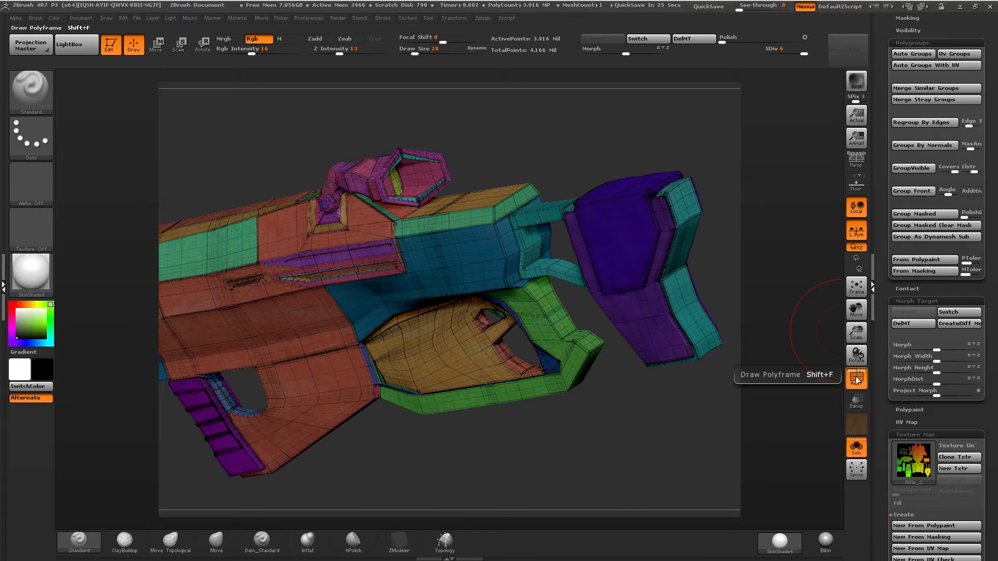
{"action": "key", "text": "ctrl+shift"}
{"action": "left_click", "coordinate": [495, 225], "text": "ctrl+shift"}
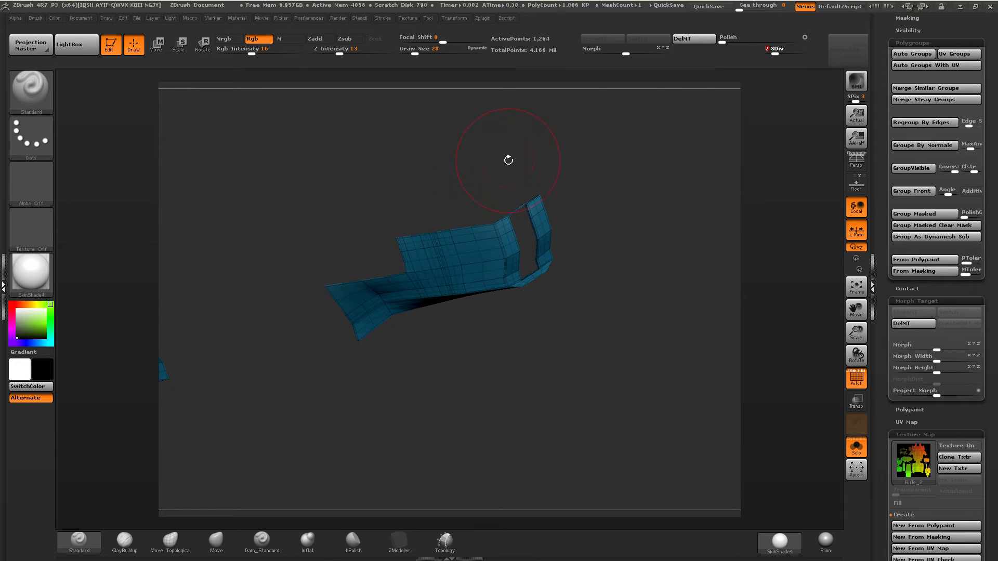
{"action": "left_click", "coordinate": [479, 176], "text": "ctrl+shift"}
{"action": "left_click", "coordinate": [473, 219], "text": "ctrl+shift"}
{"action": "left_click_drag", "start_coordinate": [497, 163], "coordinate": [483, 169], "text": "ctrl+shift"}
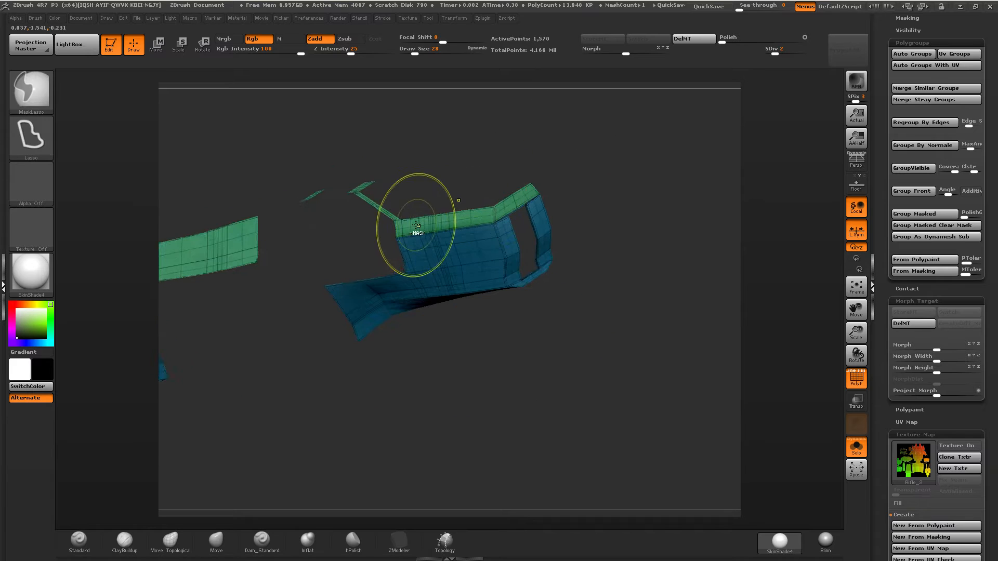
Isolate the green strip's polygroup and split its rear receiver part off as a separate polygroup.
{"action": "right_click_drag", "start_coordinate": [416, 225], "coordinate": [347, 243]}
{"action": "right_click_drag", "start_coordinate": [348, 243], "coordinate": [654, 233], "text": "alt"}
{"action": "right_click_drag", "start_coordinate": [654, 232], "coordinate": [650, 229], "text": "ctrl"}
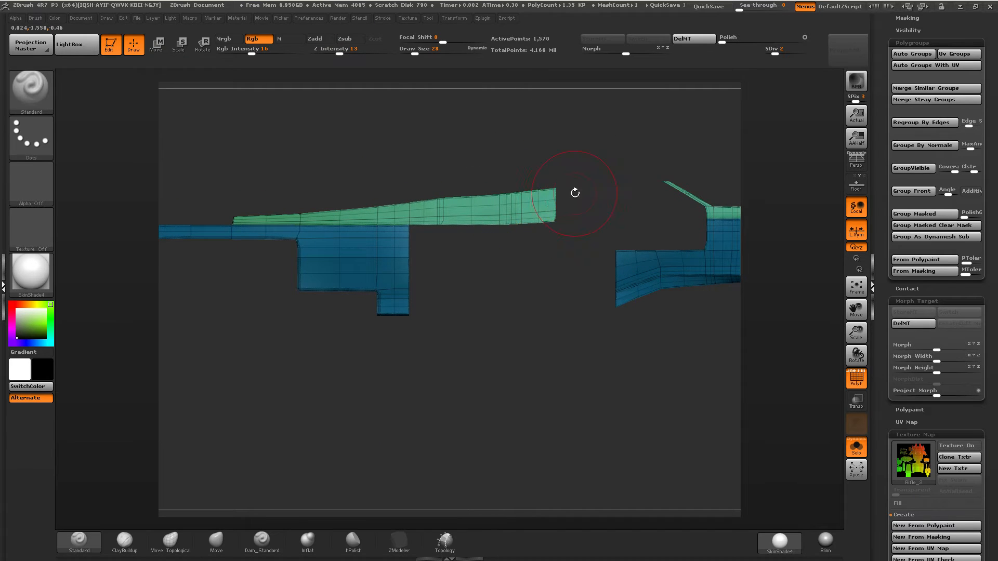
{"action": "right_click_drag", "start_coordinate": [575, 191], "coordinate": [560, 210]}
{"action": "left_click", "coordinate": [610, 219], "text": "ctrl+shift"}
{"action": "left_click", "coordinate": [588, 237], "text": "ctrl+shift"}
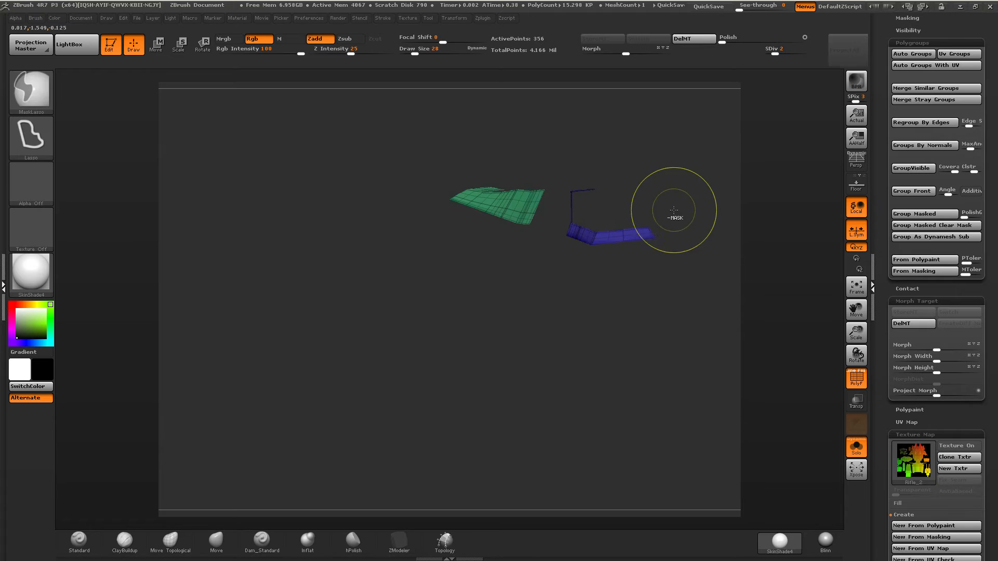
Isolate the dark band with the rear upper strip, group both as one polygroup and show the whole rifle.
{"action": "left_click", "coordinate": [687, 192], "text": "ctrl+shift"}
{"action": "left_click", "coordinate": [597, 270], "text": "ctrl+shift"}
{"action": "left_click_drag", "start_coordinate": [648, 219], "coordinate": [634, 229], "text": "ctrl+shift"}
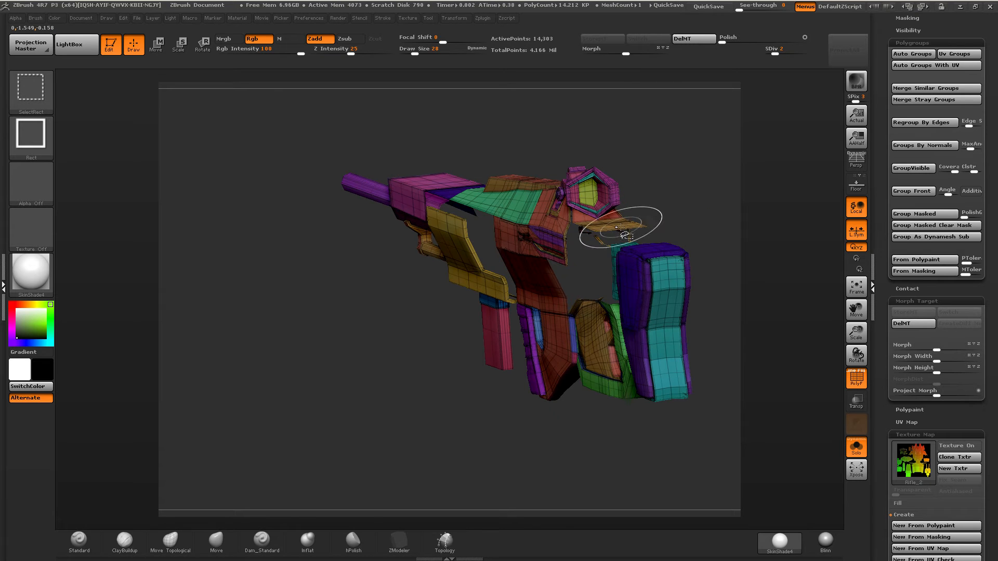
{"action": "left_click", "coordinate": [620, 228], "text": "ctrl+shift"}
{"action": "left_click_drag", "start_coordinate": [662, 192], "coordinate": [653, 207], "text": "ctrl+shift"}
{"action": "right_click_drag", "start_coordinate": [653, 207], "coordinate": [675, 192], "text": "shift"}
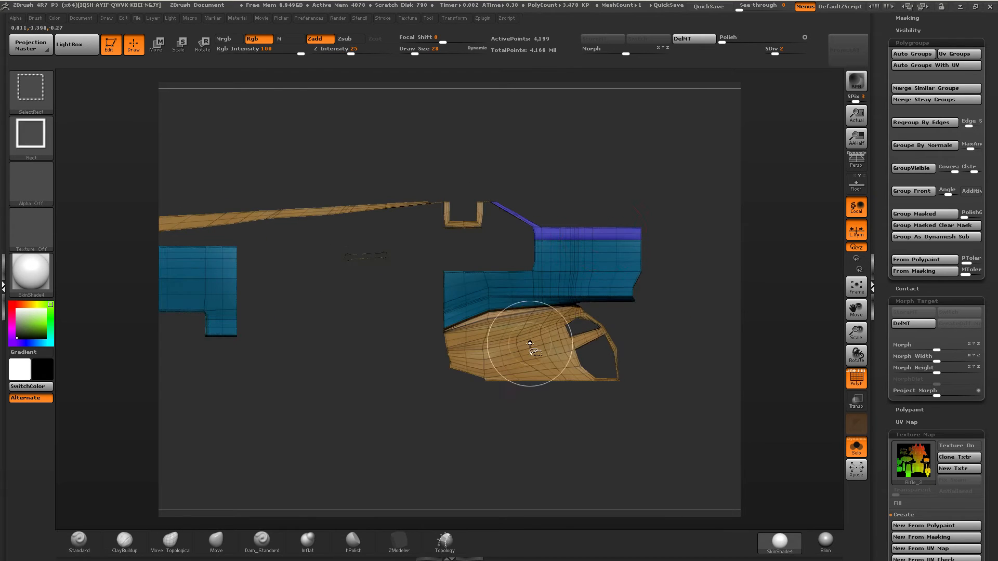
{"action": "right_click_drag", "start_coordinate": [529, 343], "coordinate": [602, 229]}
{"action": "left_click", "coordinate": [635, 196], "text": "ctrl+shift"}
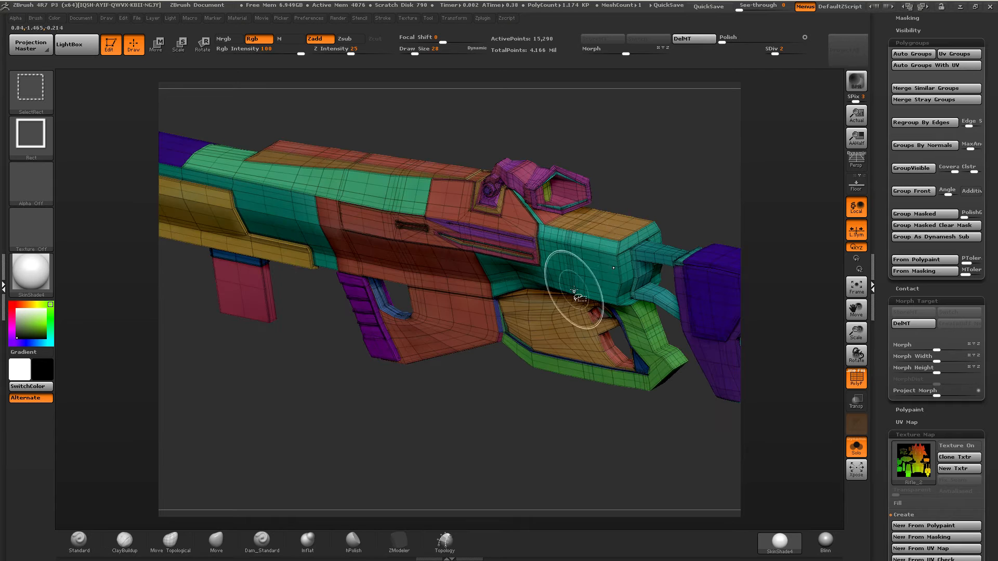
Hide the teal rear receiver and its neighbouring strip, and isolate the orange top panel.
{"action": "left_click", "coordinate": [574, 291], "text": "ctrl+shift"}
{"action": "left_click", "coordinate": [622, 200], "text": "ctrl+shift"}
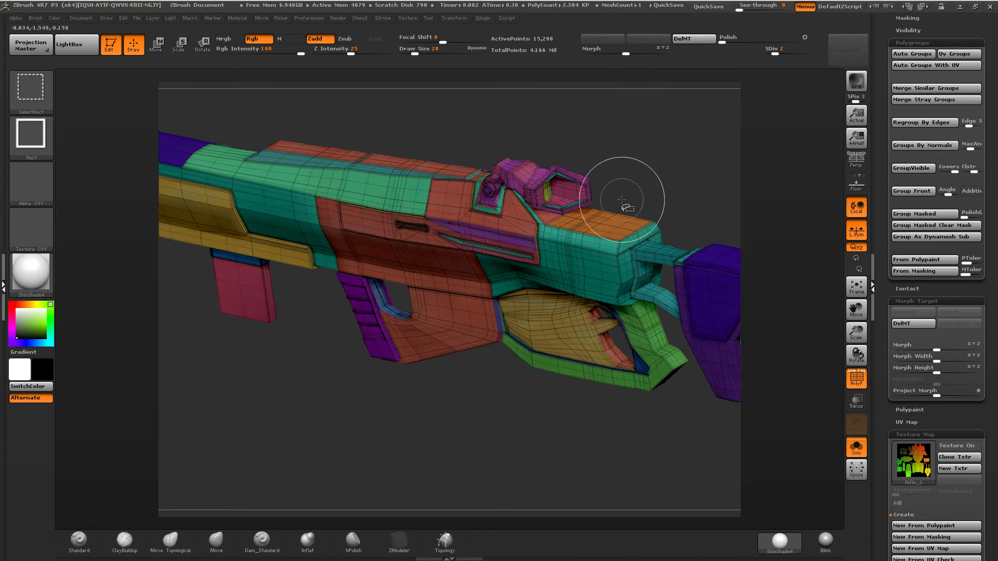
{"action": "right_click_drag", "start_coordinate": [622, 200], "coordinate": [585, 261]}
{"action": "left_click", "coordinate": [584, 264], "text": "ctrl+shift"}
{"action": "left_click_drag", "start_coordinate": [668, 181], "coordinate": [636, 209], "text": "ctrl+shift"}
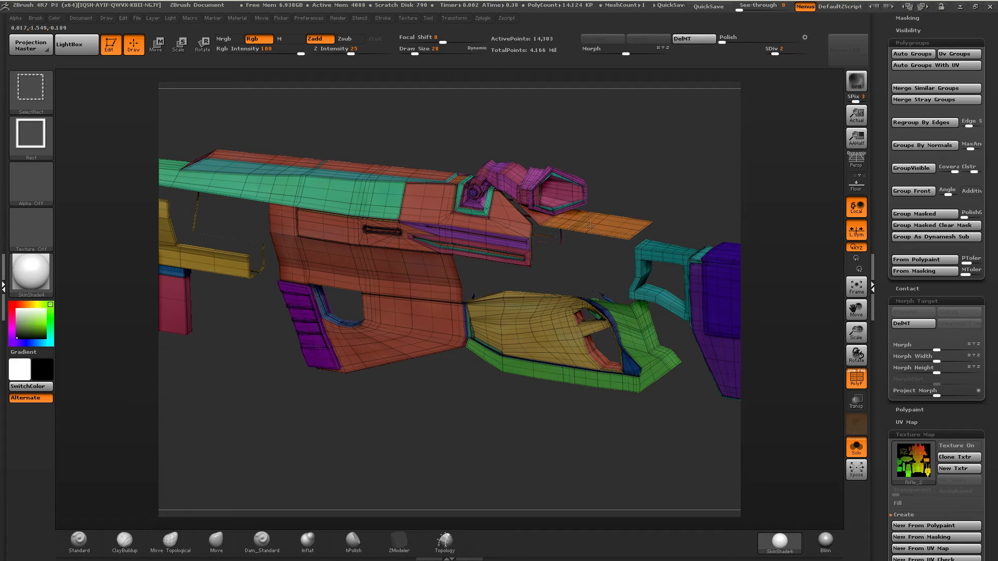
{"action": "left_click", "coordinate": [545, 220], "text": "ctrl+shift"}
{"action": "left_click_drag", "start_coordinate": [689, 192], "coordinate": [636, 201], "text": "ctrl+shift"}
{"action": "mouse_move", "coordinate": [634, 202]}
{"action": "right_mouse_down"}
{"action": "mouse_move", "coordinate": [621, 187]}
{"action": "mouse_move", "coordinate": [567, 221]}
{"action": "mouse_move", "coordinate": [525, 204]}
{"action": "mouse_move", "coordinate": [657, 176]}
{"action": "right_mouse_up"}
{"action": "left_click", "coordinate": [578, 233], "text": "ctrl+shift"}
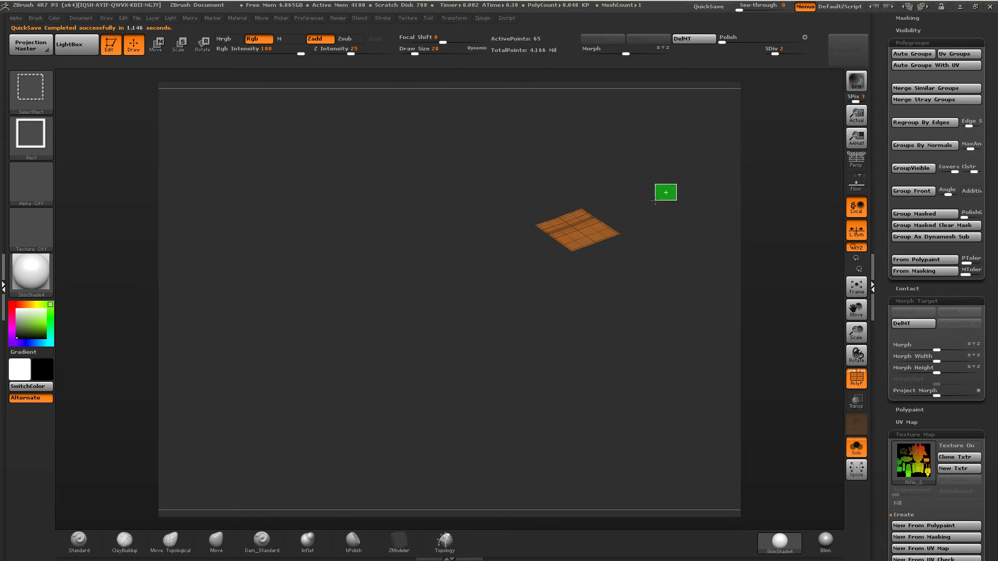
Show the red polygroup's scattered pieces beside the orange top panel and regroup those pieces into separate polygroups.
{"action": "left_click", "coordinate": [655, 202], "text": "ctrl+shift"}
{"action": "left_click", "coordinate": [552, 222], "text": "ctrl+shift"}
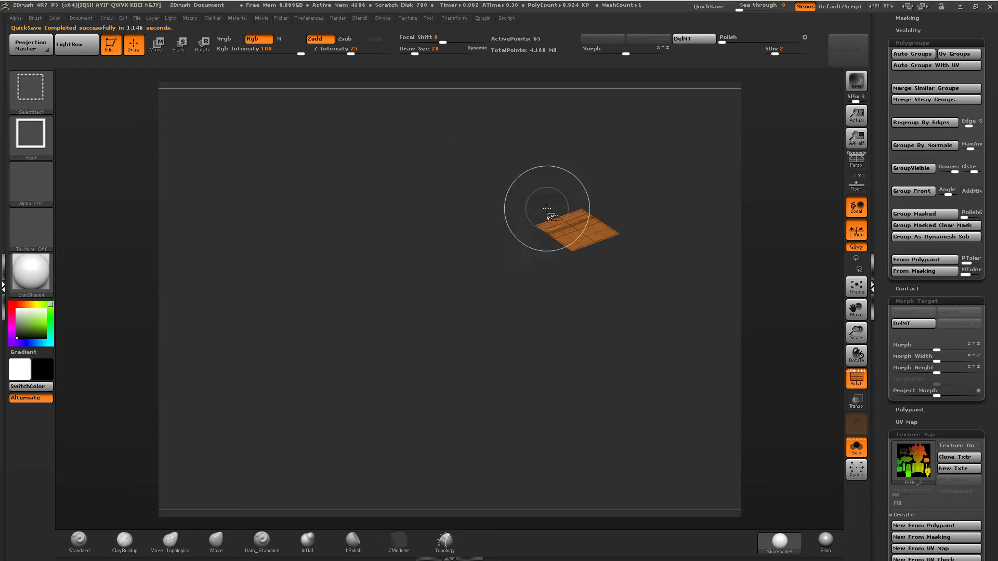
{"action": "left_click", "coordinate": [598, 221], "text": "ctrl+shift"}
{"action": "left_click", "coordinate": [613, 200], "text": "ctrl+shift"}
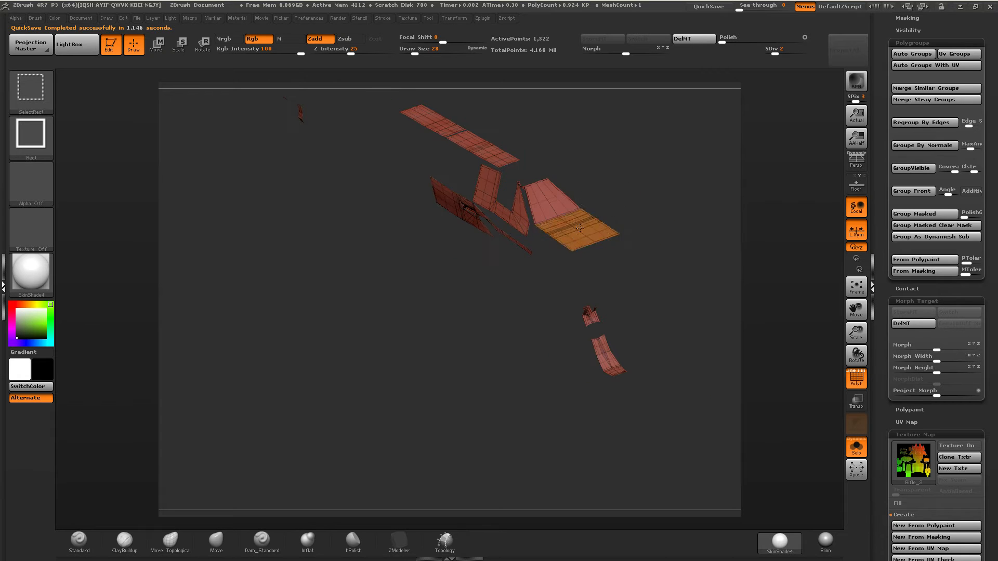
{"action": "key", "text": "ctrl+w"}
Isolate the teal rear receiver section together with its orange top panel and green sloped strip.
{"action": "left_click_drag", "start_coordinate": [627, 191], "coordinate": [688, 210]}
{"action": "left_click", "coordinate": [642, 201], "text": "ctrl+shift"}
{"action": "left_click", "coordinate": [575, 234], "text": "ctrl+shift"}
{"action": "left_click", "coordinate": [621, 196], "text": "ctrl+shift"}
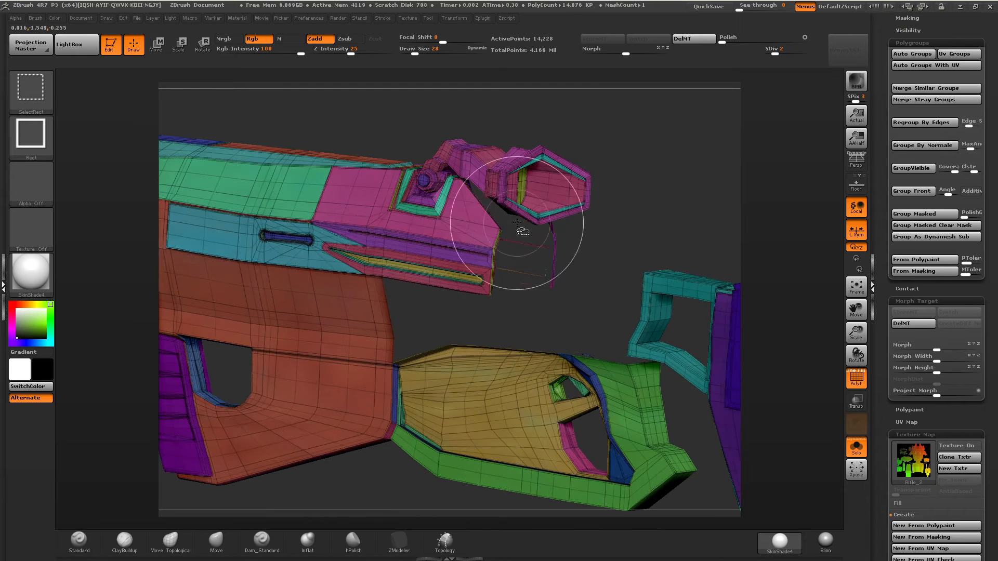
{"action": "left_click", "coordinate": [618, 213], "text": "ctrl+shift"}
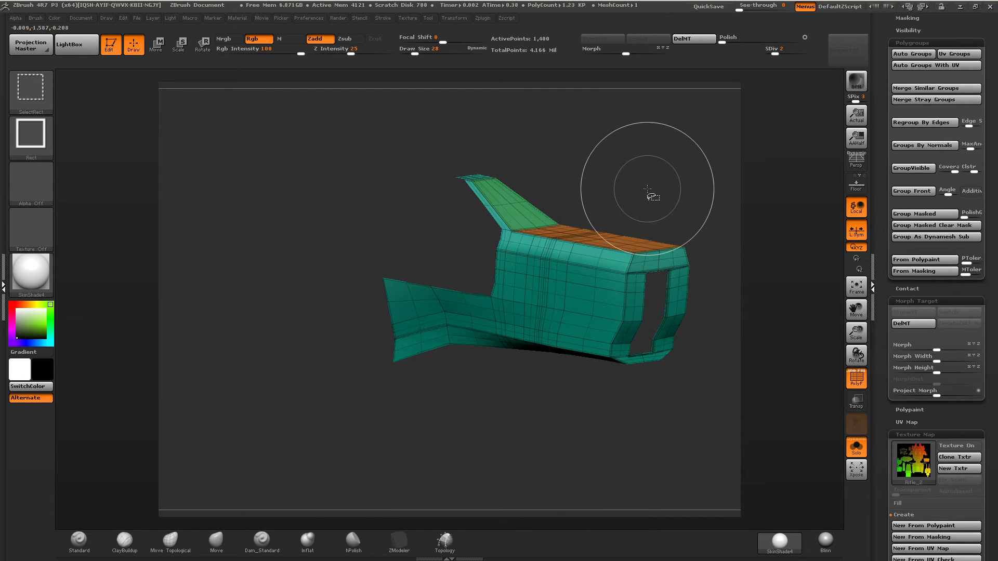
Group the isolated rear receiver section, top panel and sloped strip as one polygroup and show the whole rifle.
{"action": "left_click_drag", "start_coordinate": [647, 189], "coordinate": [512, 251]}
{"action": "key", "text": "shift+f"}
{"action": "left_click", "coordinate": [571, 216], "text": "ctrl+shift"}
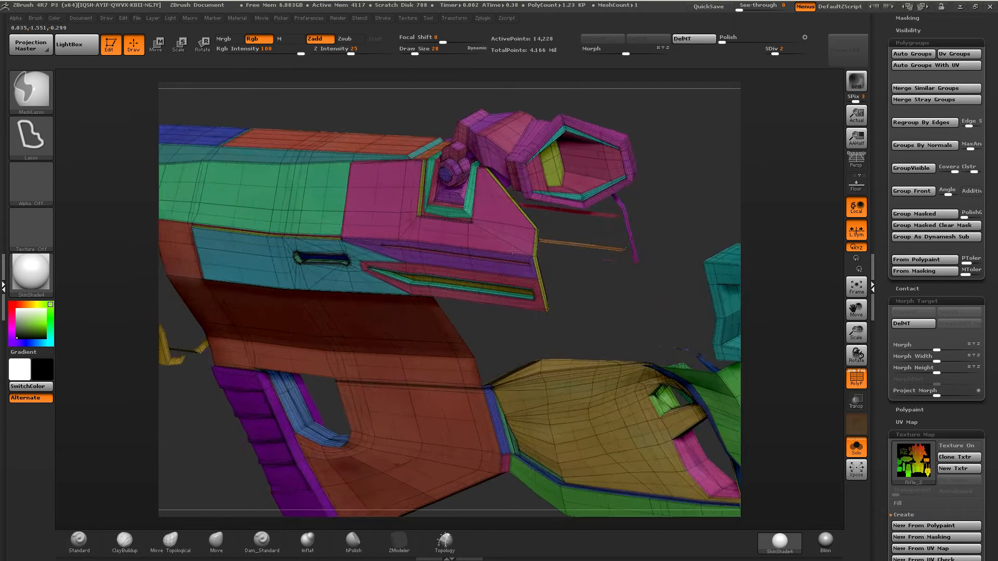
{"action": "mouse_move", "coordinate": [512, 251]}
{"action": "right_mouse_down"}
{"action": "mouse_move", "coordinate": [551, 236]}
{"action": "mouse_move", "coordinate": [566, 269]}
{"action": "right_mouse_up"}
{"action": "mouse_move", "coordinate": [552, 335]}
{"action": "right_mouse_down"}
{"action": "mouse_move", "coordinate": [578, 219]}
{"action": "mouse_move", "coordinate": [525, 382]}
{"action": "right_mouse_up"}
{"action": "right_click_drag", "start_coordinate": [525, 382], "coordinate": [555, 350], "text": "ctrl"}
{"action": "left_click", "coordinate": [574, 338], "text": "ctrl+shift"}
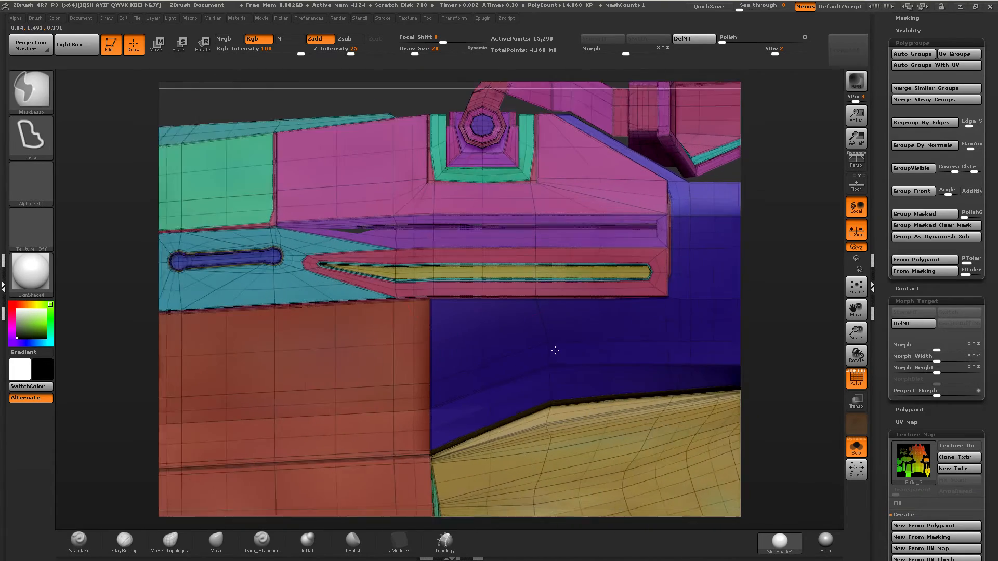
Hide the side cover's yellow slot insert, the red frame around it and the purple band above it.
{"action": "left_click", "coordinate": [535, 270], "text": "ctrl+shift"}
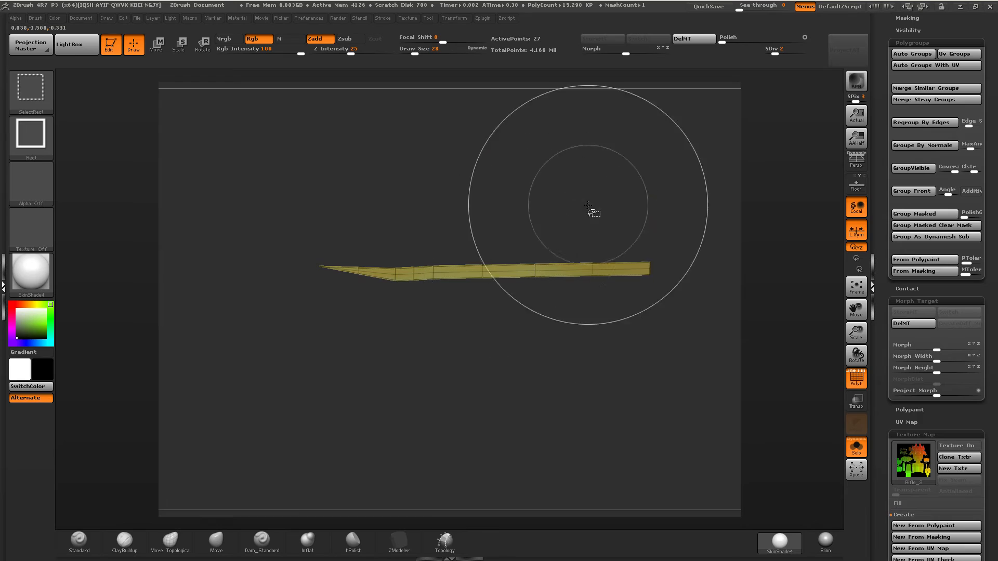
{"action": "left_click_drag", "start_coordinate": [588, 205], "coordinate": [559, 213], "text": "ctrl+shift"}
{"action": "mouse_move", "coordinate": [557, 212]}
{"action": "right_mouse_down"}
{"action": "mouse_move", "coordinate": [517, 223]}
{"action": "mouse_move", "coordinate": [543, 216]}
{"action": "mouse_move", "coordinate": [508, 252]}
{"action": "mouse_move", "coordinate": [535, 260]}
{"action": "right_mouse_up"}
{"action": "left_click", "coordinate": [540, 290], "text": "ctrl+shift"}
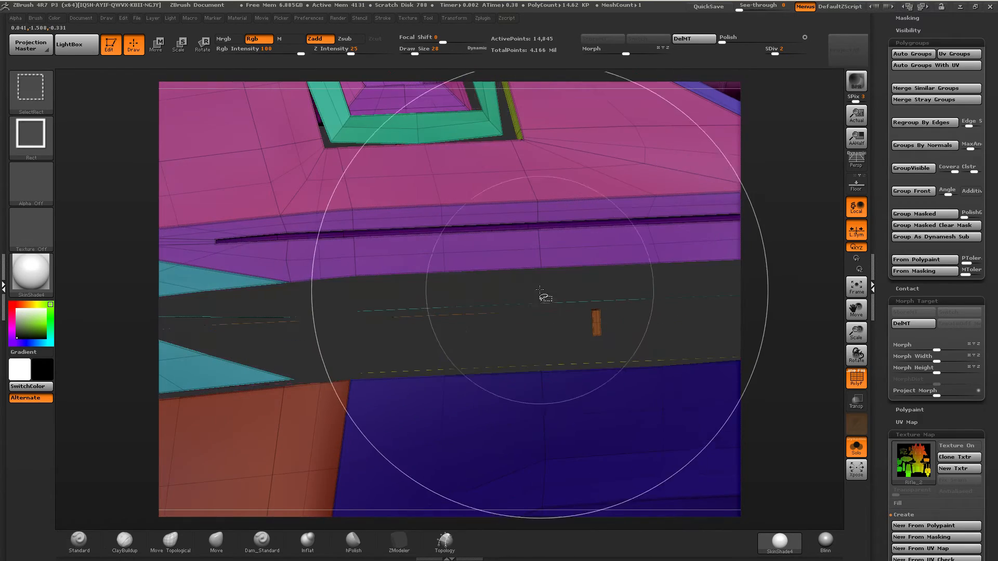
{"action": "left_click", "coordinate": [559, 213], "text": "ctrl+shift"}
{"action": "right_click_drag", "start_coordinate": [560, 211], "coordinate": [603, 176], "text": "ctrl"}
Shrink and regrow the visible mesh, check both sides of the rifle and hide the receiver's side cover.
{"action": "key", "text": "ctrl+shift+s"}
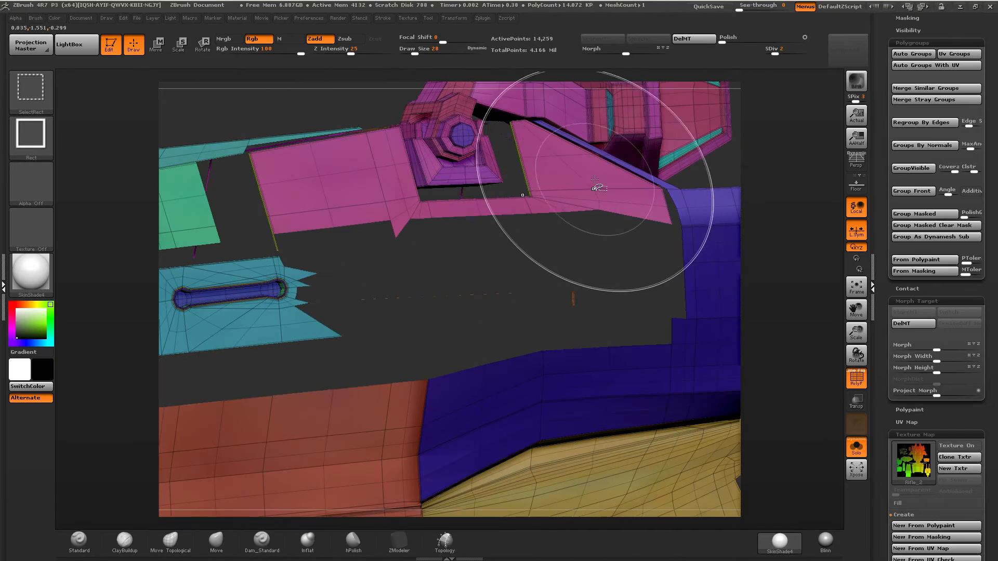
{"action": "key", "text": "ctrl+shift+x"}
{"action": "right_click_drag", "start_coordinate": [567, 202], "coordinate": [552, 207]}
{"action": "mouse_move", "coordinate": [468, 211]}
{"action": "right_mouse_down"}
{"action": "mouse_move", "coordinate": [573, 220]}
{"action": "mouse_move", "coordinate": [561, 225]}
{"action": "right_mouse_up"}
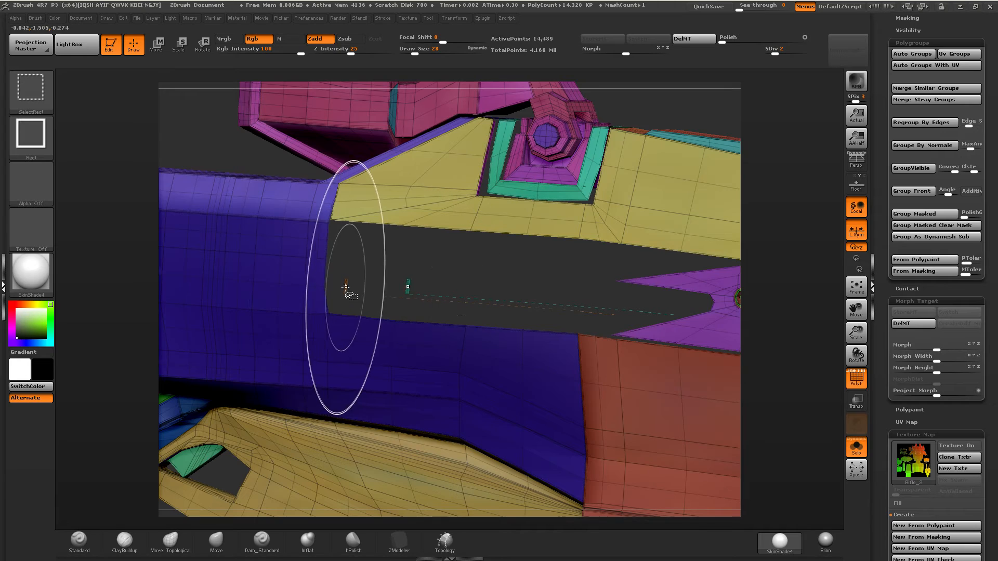
{"action": "left_click", "coordinate": [462, 204], "text": "ctrl+shift"}
{"action": "mouse_move", "coordinate": [462, 205]}
{"action": "right_mouse_down"}
{"action": "mouse_move", "coordinate": [441, 226]}
{"action": "mouse_move", "coordinate": [437, 252]}
{"action": "right_mouse_up"}
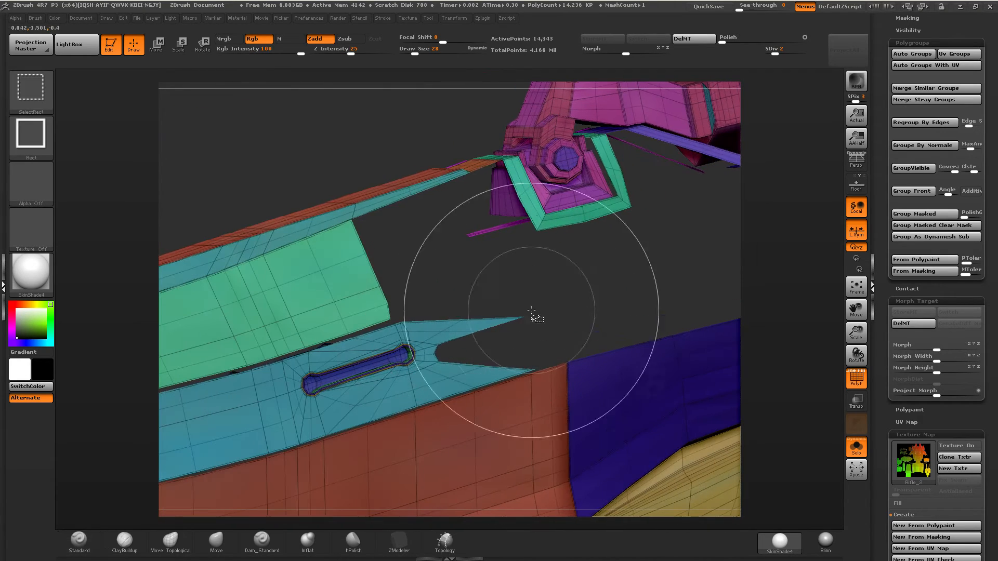
Invert the visibility to isolate the side cover with its slot insert, frame, purple band and thin trim.
{"action": "mouse_move", "coordinate": [532, 310]}
{"action": "right_mouse_down"}
{"action": "mouse_move", "coordinate": [525, 216]}
{"action": "mouse_move", "coordinate": [533, 218]}
{"action": "mouse_move", "coordinate": [491, 218]}
{"action": "right_mouse_up"}
{"action": "left_click", "coordinate": [534, 223], "text": "ctrl+shift"}
{"action": "key", "text": "ctrl+z"}
{"action": "left_click", "coordinate": [470, 180], "text": "ctrl+shift"}
{"action": "right_click_drag", "start_coordinate": [469, 182], "coordinate": [413, 202]}
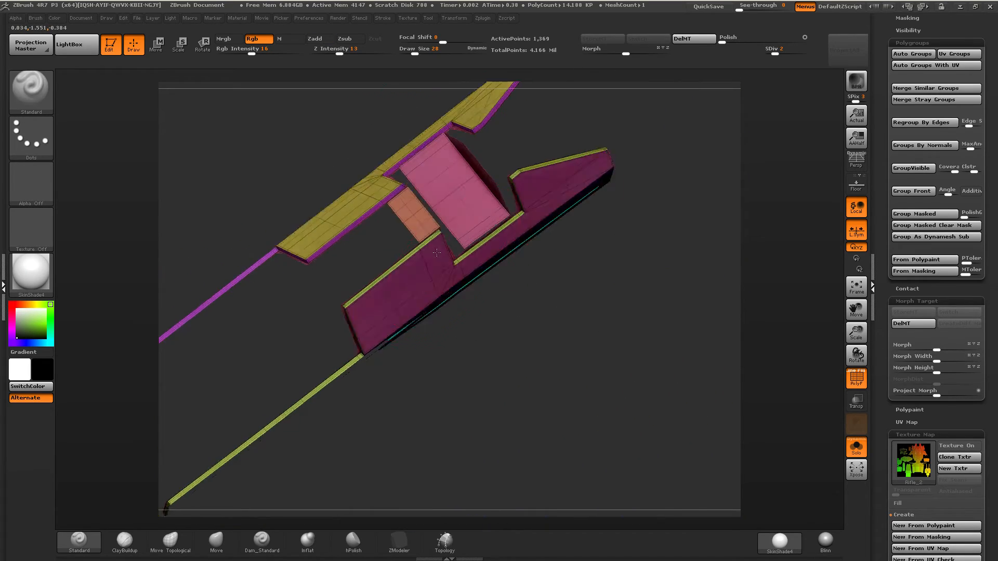
{"action": "mouse_move", "coordinate": [483, 229]}
{"action": "right_mouse_down"}
{"action": "mouse_move", "coordinate": [514, 237]}
{"action": "mouse_move", "coordinate": [535, 226]}
{"action": "right_mouse_up"}
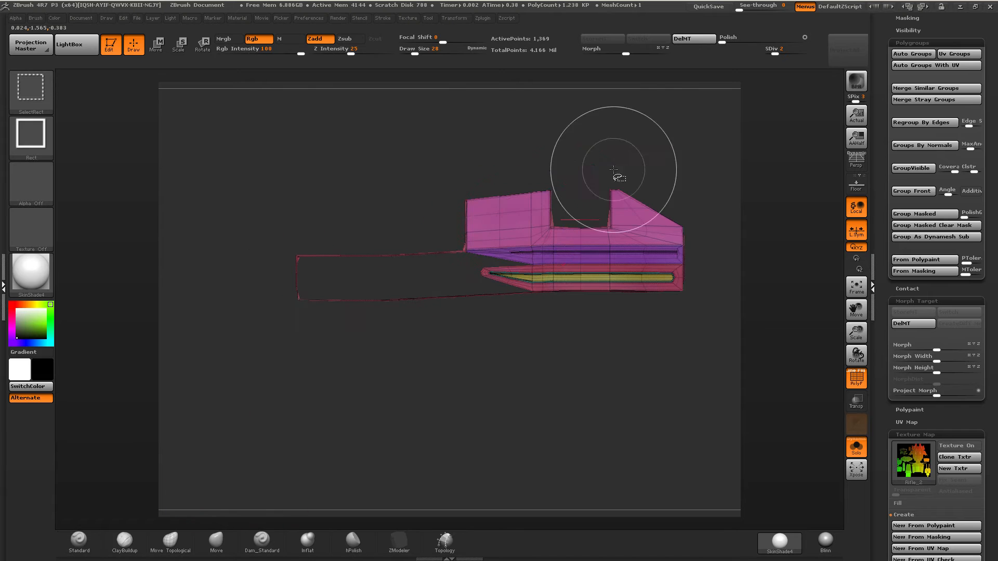
{"action": "left_click_drag", "start_coordinate": [738, 115], "coordinate": [260, 363], "text": "ctrl+shift"}
{"action": "right_click_drag", "start_coordinate": [457, 283], "coordinate": [568, 256]}
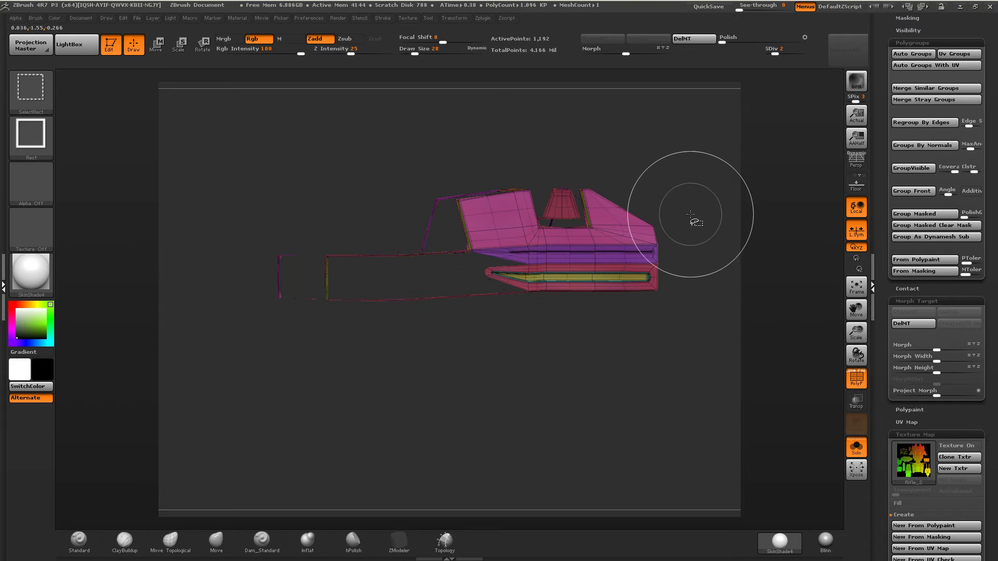
{"action": "left_click_drag", "start_coordinate": [686, 214], "coordinate": [641, 217]}
{"action": "key", "text": "ctrl+shift+x"}
{"action": "left_click", "coordinate": [470, 284], "text": "ctrl+shift"}
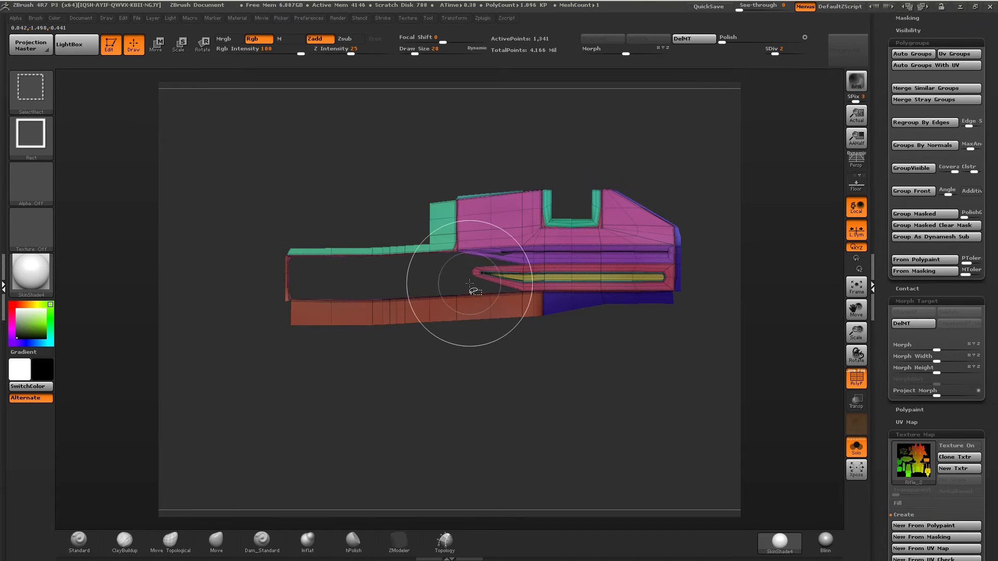
{"action": "left_click_drag", "start_coordinate": [469, 283], "coordinate": [491, 278], "text": "alt"}
{"action": "left_click", "coordinate": [439, 229], "text": "ctrl+shift"}
{"action": "left_click", "coordinate": [433, 232], "text": "ctrl+shift"}
{"action": "key", "text": "ctrl+z"}
{"action": "key", "text": "ctrl+z"}
{"action": "key", "text": "ctrl+z"}
{"action": "key", "text": "ctrl+z"}
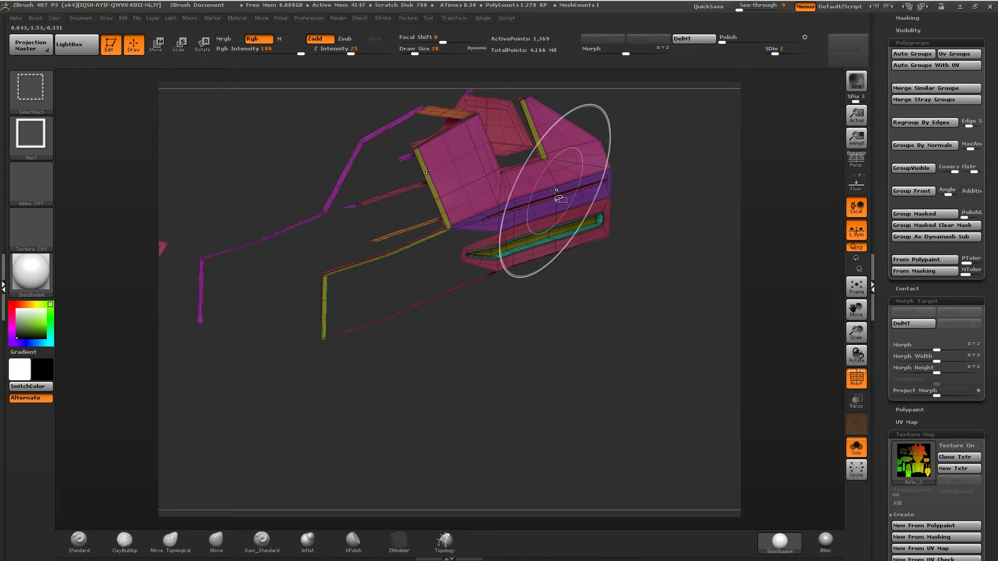
Group the isolated side cover pieces as one polygroup and hide the thin trim outline extending forward from the cover.
{"action": "key", "text": "ctrl+w"}
{"action": "left_click_drag", "start_coordinate": [467, 285], "coordinate": [477, 201]}
{"action": "left_click_drag", "start_coordinate": [367, 197], "coordinate": [140, 346], "text": "alt"}
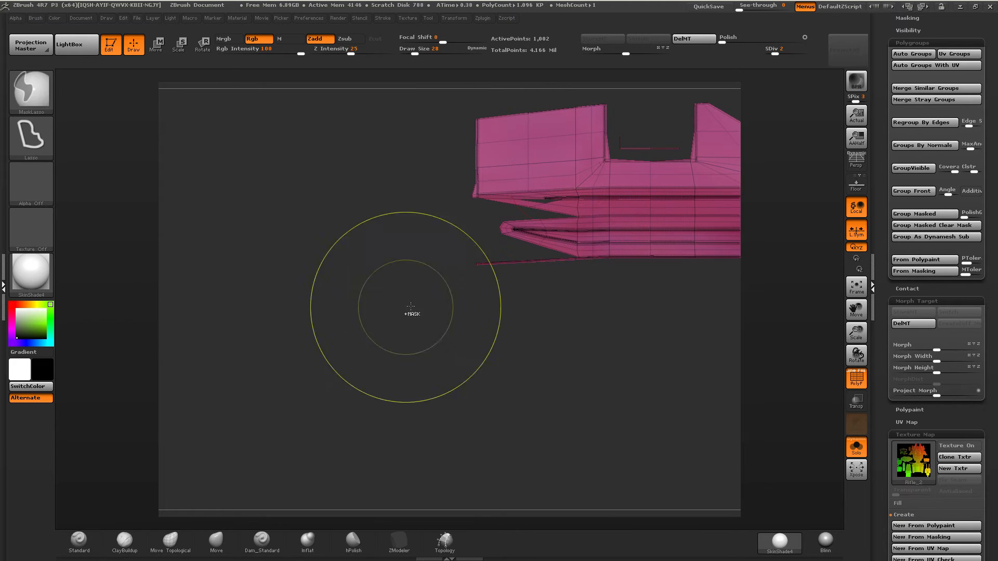
{"action": "right_click_drag", "start_coordinate": [408, 307], "coordinate": [463, 368], "text": "ctrl"}
{"action": "left_click_drag", "start_coordinate": [330, 398], "coordinate": [562, 330], "text": "ctrl+shift"}
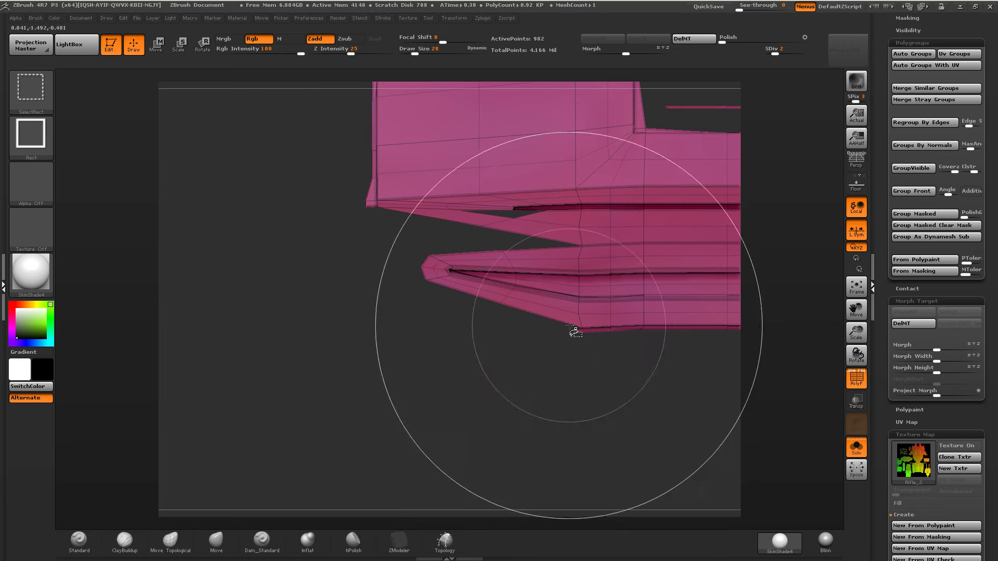
Hide the leftover thin strip along the front and middle of the side cover's lower edge.
{"action": "right_click_drag", "start_coordinate": [573, 331], "coordinate": [459, 234], "text": "alt"}
{"action": "mouse_move", "coordinate": [494, 267]}
{"action": "right_mouse_down"}
{"action": "mouse_move", "coordinate": [459, 263]}
{"action": "mouse_move", "coordinate": [587, 333]}
{"action": "right_mouse_up"}
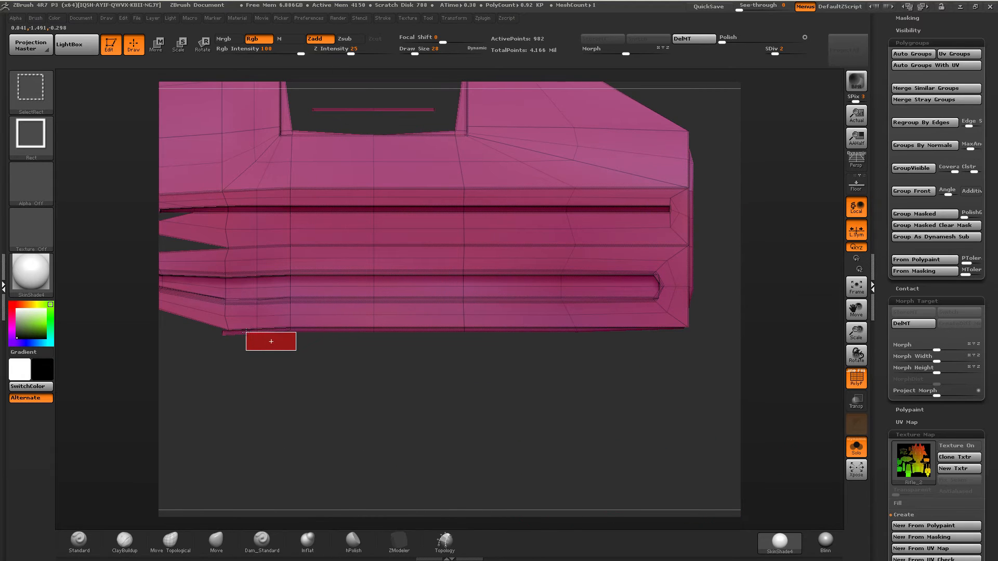
{"action": "left_click_drag", "start_coordinate": [244, 331], "coordinate": [244, 331], "text": "ctrl+alt+shift"}
{"action": "left_click_drag", "start_coordinate": [315, 340], "coordinate": [258, 337], "text": "ctrl+alt+shift"}
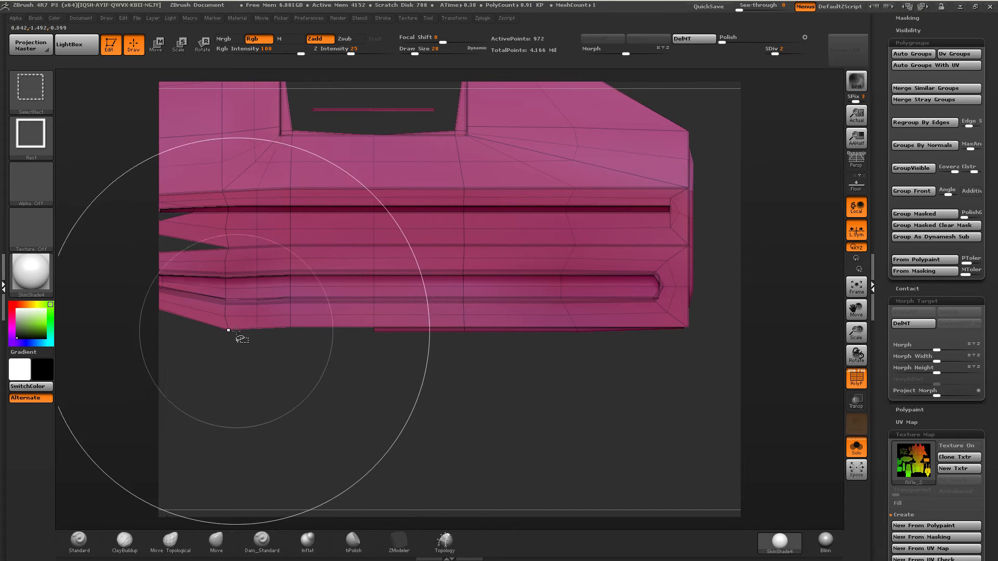
{"action": "right_click_drag", "start_coordinate": [416, 335], "coordinate": [434, 416], "text": "ctrl"}
{"action": "left_click_drag", "start_coordinate": [606, 354], "coordinate": [595, 347], "text": "ctrl+shift"}
{"action": "left_click_drag", "start_coordinate": [547, 325], "coordinate": [546, 324], "text": "ctrl+alt+shift"}
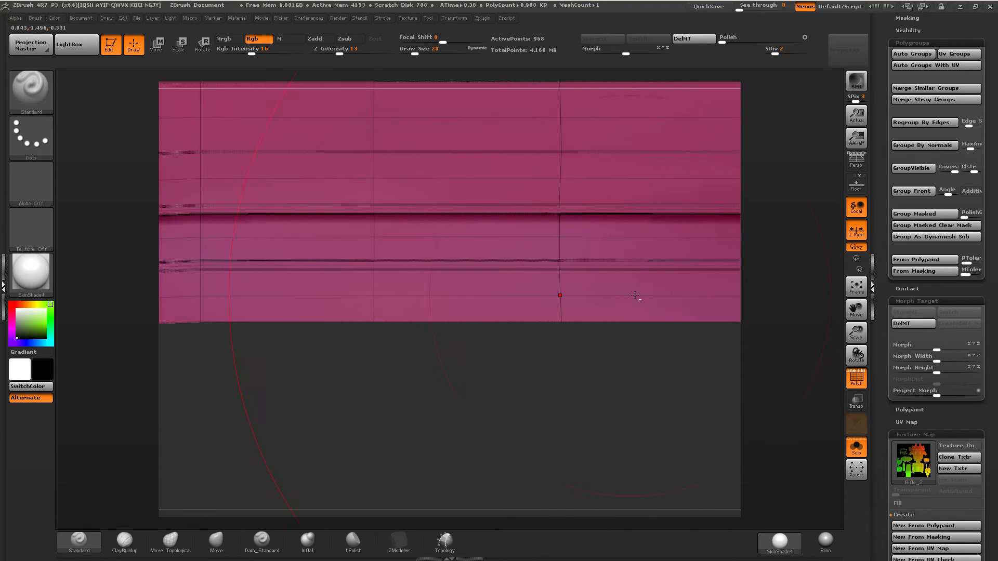
Hide the remaining thin edge polygons at the side cover's lower rear corner and along its rear edge.
{"action": "right_click_drag", "start_coordinate": [785, 335], "coordinate": [362, 296], "text": "alt"}
{"action": "left_click_drag", "start_coordinate": [342, 289], "coordinate": [341, 287], "text": "ctrl+alt+shift"}
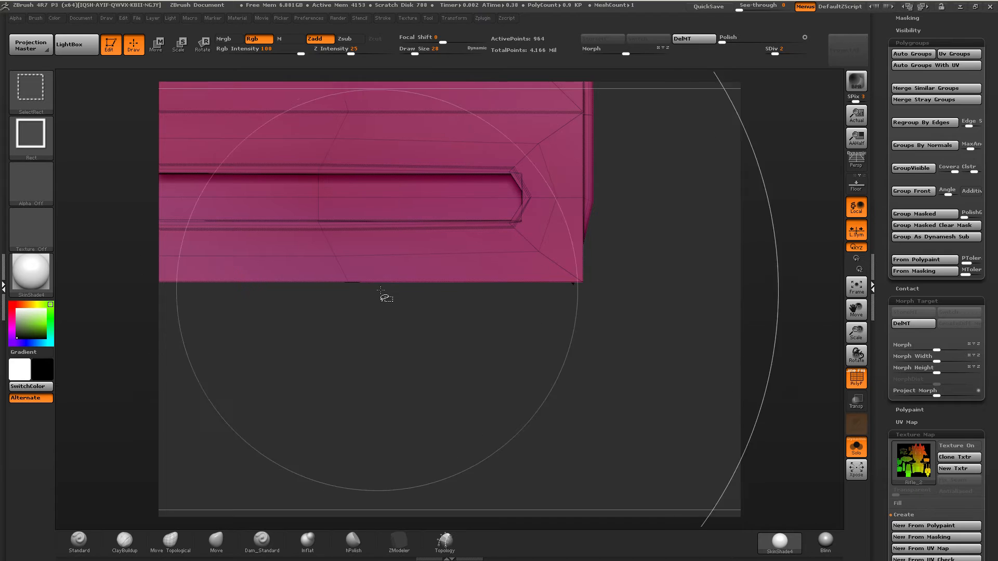
{"action": "right_click_drag", "start_coordinate": [384, 297], "coordinate": [227, 386], "text": "alt"}
{"action": "left_click_drag", "start_coordinate": [434, 301], "coordinate": [430, 302], "text": "ctrl+alt+shift"}
{"action": "right_click_drag", "start_coordinate": [460, 242], "coordinate": [480, 439], "text": "alt"}
{"action": "left_click_drag", "start_coordinate": [451, 249], "coordinate": [451, 249], "text": "ctrl+alt+shift"}
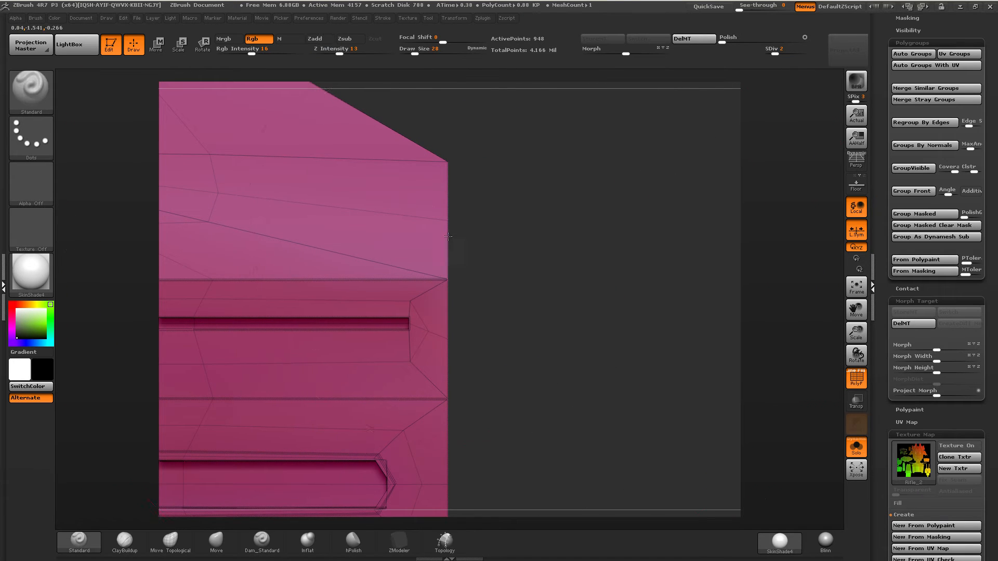
Hide the stray trim polygons inside the side cover's rectangular sight notch.
{"action": "right_click_drag", "start_coordinate": [587, 253], "coordinate": [626, 409], "text": "alt"}
{"action": "mouse_move", "coordinate": [627, 409]}
{"action": "right_mouse_down", "text": "ctrl"}
{"action": "mouse_move", "coordinate": [234, 302]}
{"action": "mouse_move", "coordinate": [702, 270]}
{"action": "mouse_move", "coordinate": [635, 259]}
{"action": "mouse_move", "coordinate": [601, 296]}
{"action": "right_mouse_up", "text": "ctrl"}
{"action": "mouse_move", "coordinate": [604, 307]}
{"action": "left_mouse_down", "text": "ctrl+shift"}
{"action": "mouse_move", "coordinate": [426, 140]}
{"action": "mouse_move", "coordinate": [404, 134]}
{"action": "left_mouse_up", "text": "ctrl+shift"}
{"action": "left_click_drag", "start_coordinate": [571, 157], "coordinate": [574, 166], "text": "ctrl+shift"}
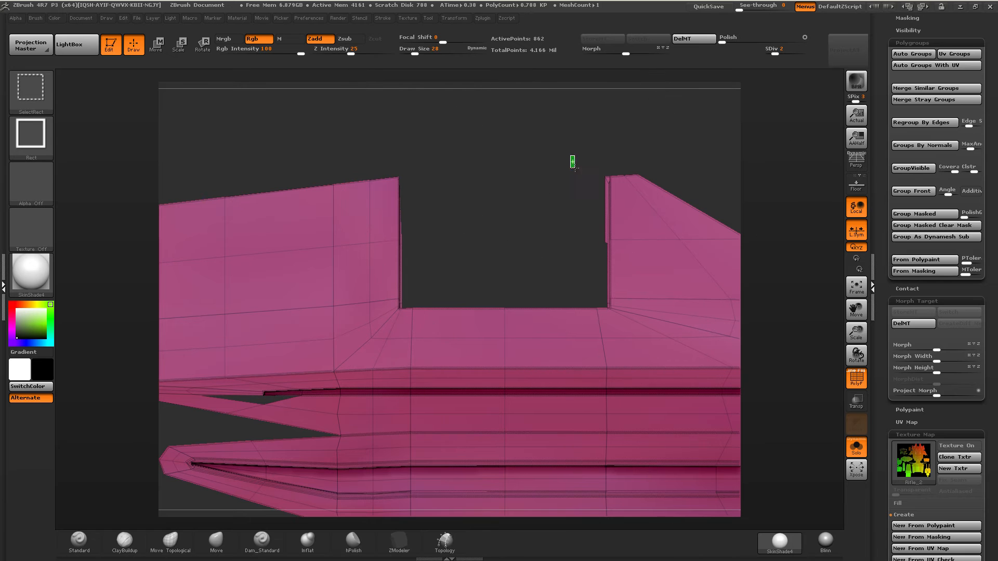
Switch the selection brush to SelectLasso and hide stray trim polygons near the sight notch.
{"action": "mouse_move", "coordinate": [632, 239]}
{"action": "right_mouse_down"}
{"action": "mouse_move", "coordinate": [629, 195]}
{"action": "mouse_move", "coordinate": [592, 182]}
{"action": "mouse_move", "coordinate": [485, 232]}
{"action": "right_mouse_up"}
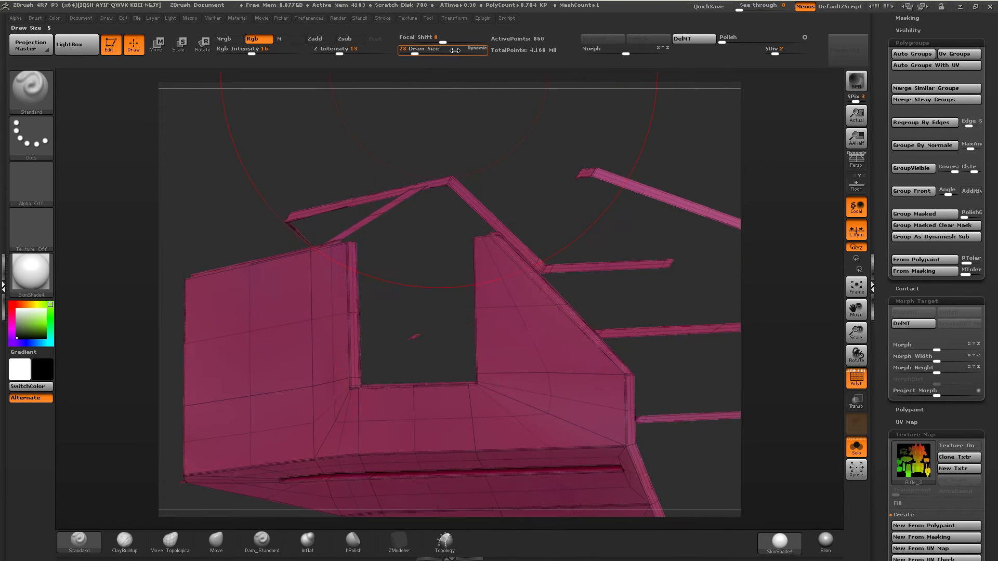
{"action": "left_click", "coordinate": [30, 94], "text": "ctrl+shift"}
{"action": "left_click", "coordinate": [133, 104], "text": "ctrl+shift"}
{"action": "mouse_move", "coordinate": [499, 241]}
{"action": "right_mouse_down", "text": "ctrl"}
{"action": "mouse_move", "coordinate": [522, 281]}
{"action": "mouse_move", "coordinate": [485, 275]}
{"action": "mouse_move", "coordinate": [509, 225]}
{"action": "mouse_move", "coordinate": [472, 240]}
{"action": "mouse_move", "coordinate": [425, 298]}
{"action": "mouse_move", "coordinate": [437, 270]}
{"action": "mouse_move", "coordinate": [490, 251]}
{"action": "mouse_move", "coordinate": [507, 292]}
{"action": "right_mouse_up", "text": "ctrl"}
{"action": "left_click", "coordinate": [507, 219], "text": "ctrl+shift"}
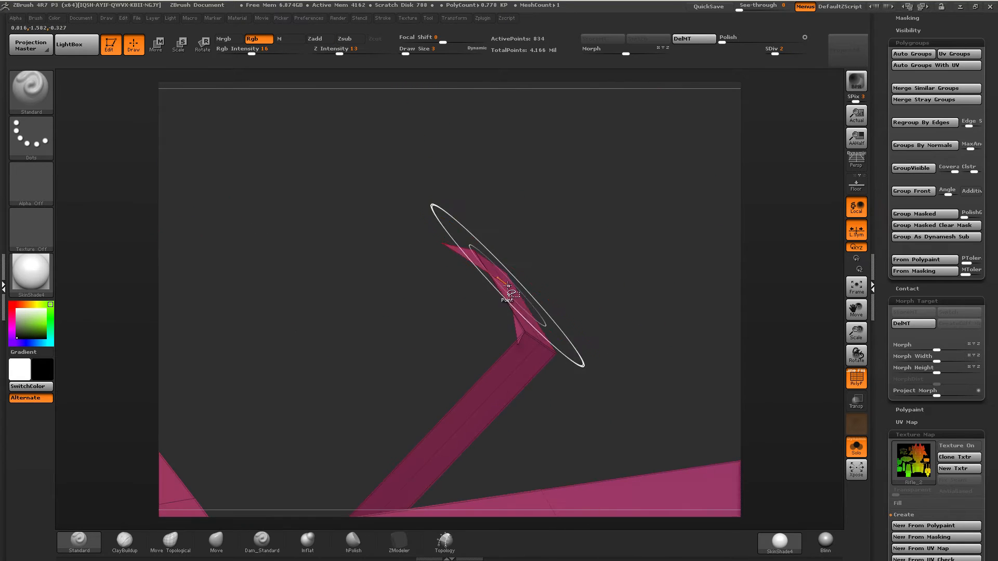
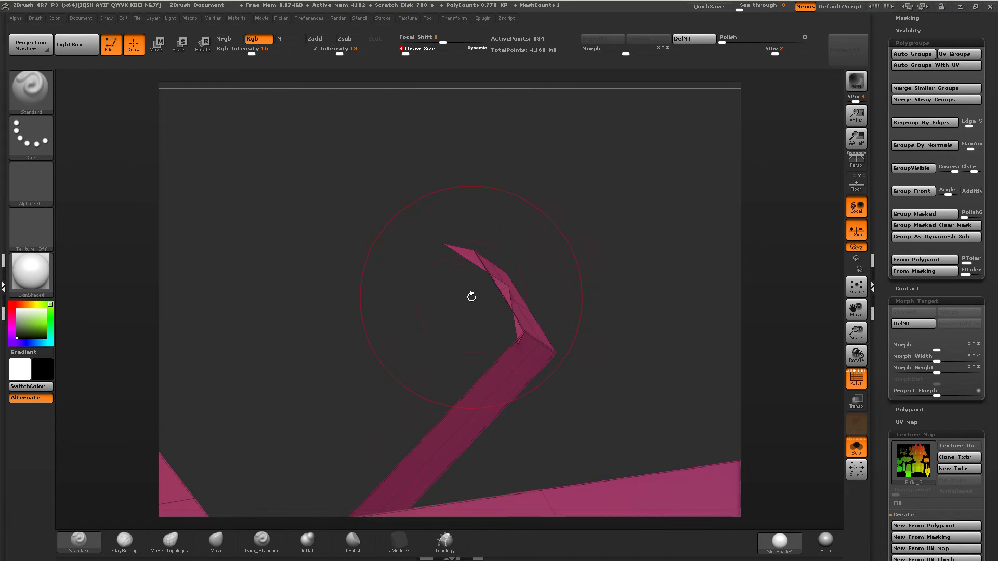
Hide the thin trim strip along the lower part of the sight notch's vertical edge.
{"action": "left_click", "coordinate": [472, 48]}
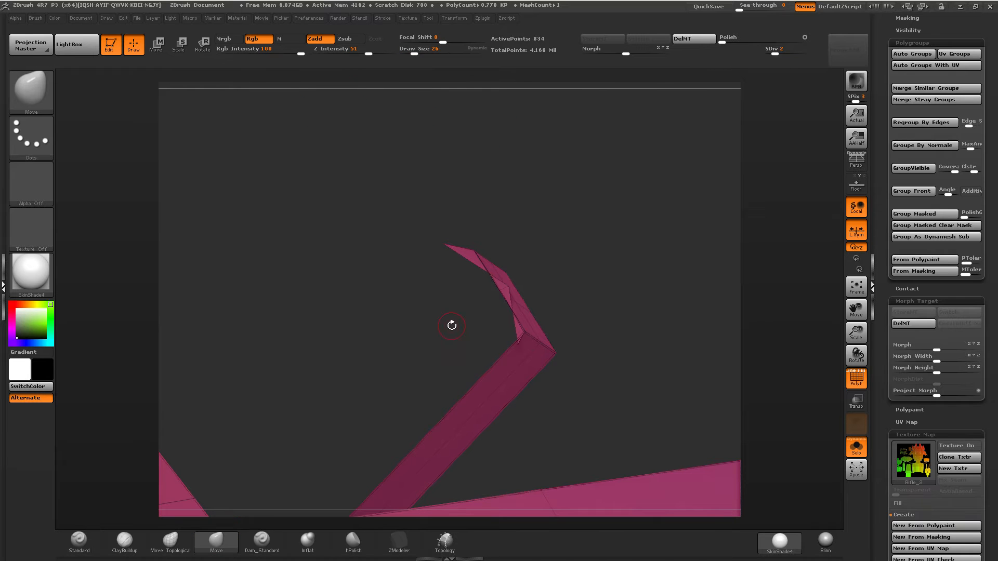
{"action": "right_click_drag", "start_coordinate": [452, 325], "coordinate": [533, 299]}
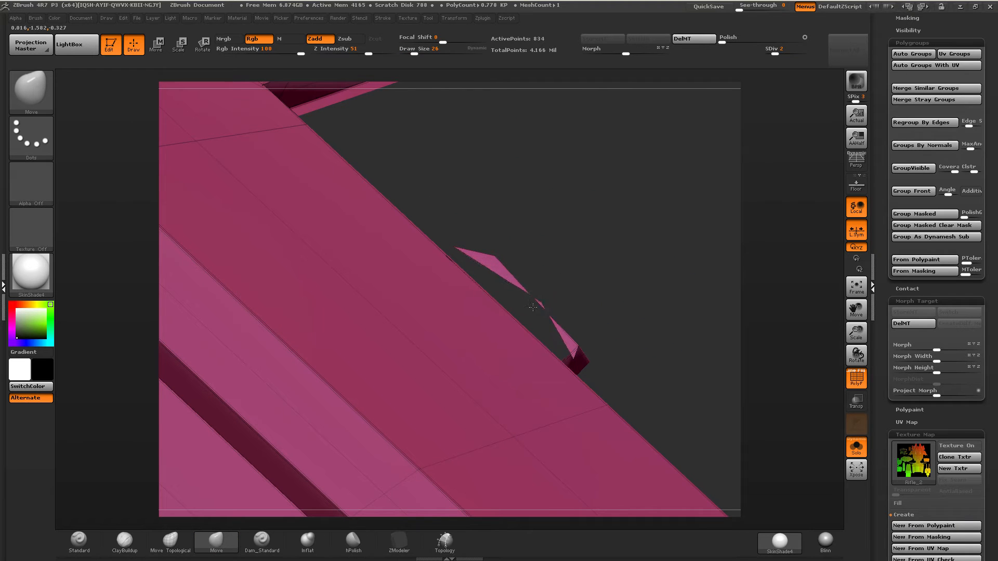
{"action": "mouse_move", "coordinate": [551, 288]}
{"action": "right_mouse_down", "text": "shift"}
{"action": "mouse_move", "coordinate": [494, 285]}
{"action": "mouse_move", "coordinate": [501, 297]}
{"action": "mouse_move", "coordinate": [490, 285]}
{"action": "mouse_move", "coordinate": [505, 426]}
{"action": "mouse_move", "coordinate": [508, 346]}
{"action": "mouse_move", "coordinate": [516, 390]}
{"action": "mouse_move", "coordinate": [529, 387]}
{"action": "right_mouse_up", "text": "shift"}
{"action": "mouse_move", "coordinate": [497, 218]}
{"action": "right_mouse_down", "text": "ctrl"}
{"action": "mouse_move", "coordinate": [508, 217]}
{"action": "mouse_move", "coordinate": [434, 109]}
{"action": "mouse_move", "coordinate": [650, 309]}
{"action": "mouse_move", "coordinate": [537, 334]}
{"action": "right_mouse_up", "text": "ctrl"}
{"action": "mouse_move", "coordinate": [609, 202]}
{"action": "right_mouse_down", "text": "ctrl"}
{"action": "mouse_move", "coordinate": [619, 249]}
{"action": "mouse_move", "coordinate": [579, 275]}
{"action": "mouse_move", "coordinate": [381, 107]}
{"action": "mouse_move", "coordinate": [459, 336]}
{"action": "right_mouse_up", "text": "ctrl"}
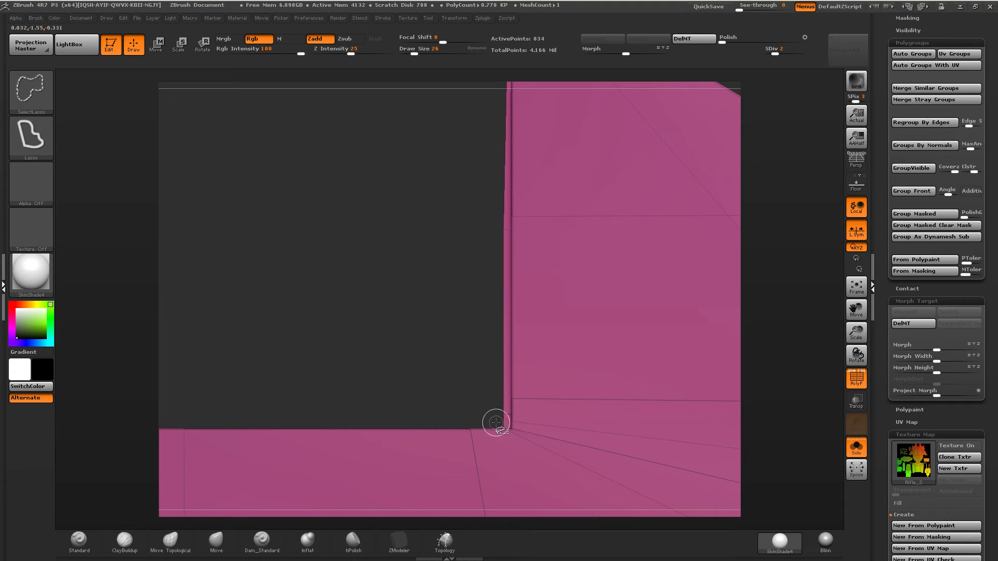
{"action": "left_click_drag", "start_coordinate": [499, 363], "coordinate": [486, 389], "text": "ctrl+alt+shift"}
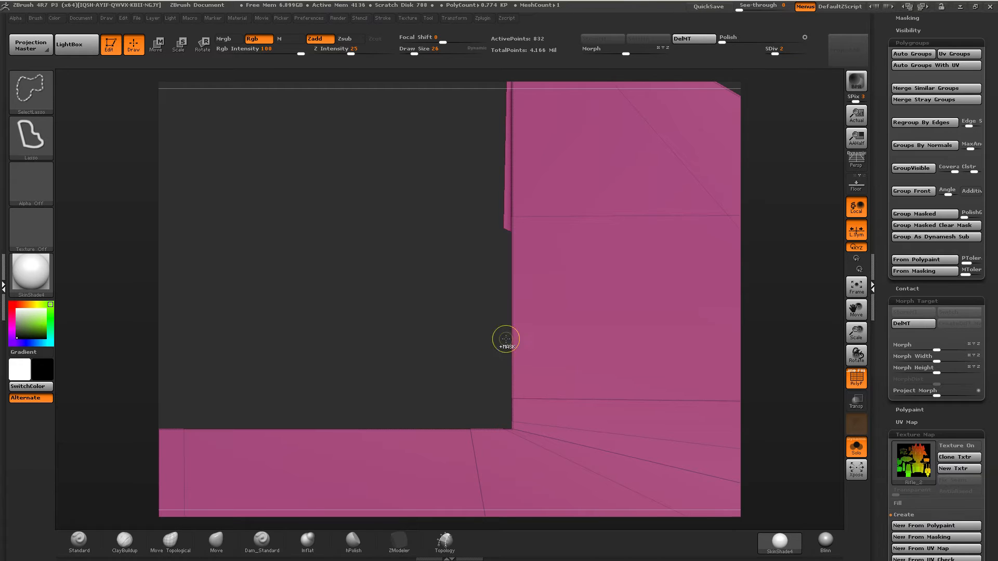
Hide the rest of the notch's vertical trim strip and the small leftover piece at its lower corner.
{"action": "right_click_drag", "start_coordinate": [519, 216], "coordinate": [484, 379], "text": "alt"}
{"action": "mouse_move", "coordinate": [471, 385]}
{"action": "left_mouse_down", "text": "ctrl+shift"}
{"action": "mouse_move", "coordinate": [399, 316]}
{"action": "mouse_move", "coordinate": [464, 187]}
{"action": "mouse_move", "coordinate": [590, 216]}
{"action": "mouse_move", "coordinate": [400, 328]}
{"action": "mouse_move", "coordinate": [306, 130]}
{"action": "mouse_move", "coordinate": [317, 261]}
{"action": "left_mouse_up", "text": "ctrl+shift"}
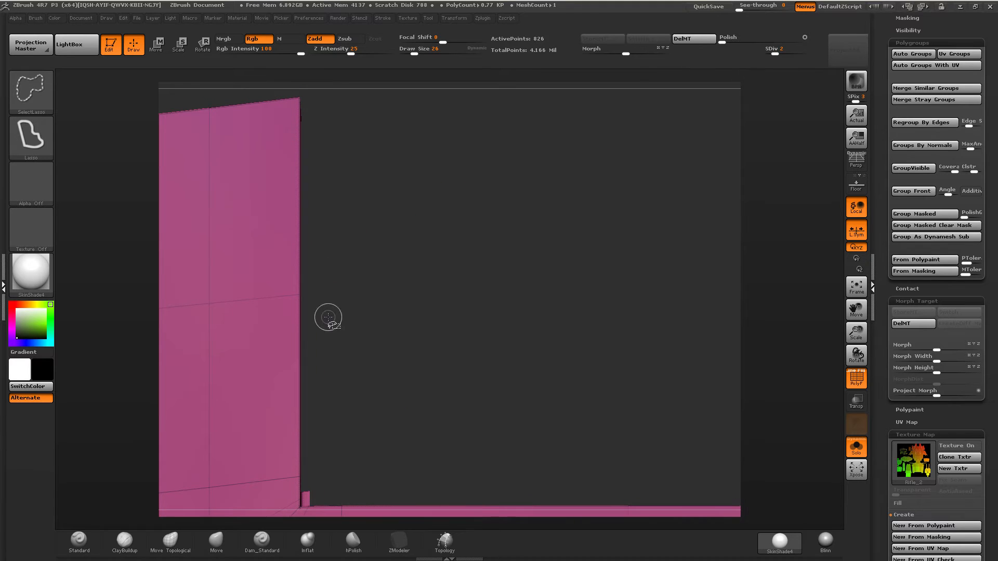
{"action": "left_click_drag", "start_coordinate": [321, 498], "coordinate": [328, 484], "text": "ctrl+alt+shift"}
Hide the thin strip of polygons along the side cover's front vertical edge.
{"action": "left_click_drag", "start_coordinate": [335, 457], "coordinate": [551, 416], "text": "alt"}
{"action": "mouse_move", "coordinate": [676, 312]}
{"action": "left_mouse_down"}
{"action": "mouse_move", "coordinate": [727, 259]}
{"action": "mouse_move", "coordinate": [685, 257]}
{"action": "mouse_move", "coordinate": [667, 115]}
{"action": "left_mouse_up"}
{"action": "mouse_move", "coordinate": [411, 245]}
{"action": "right_mouse_down"}
{"action": "mouse_move", "coordinate": [466, 248]}
{"action": "mouse_move", "coordinate": [453, 260]}
{"action": "right_mouse_up"}
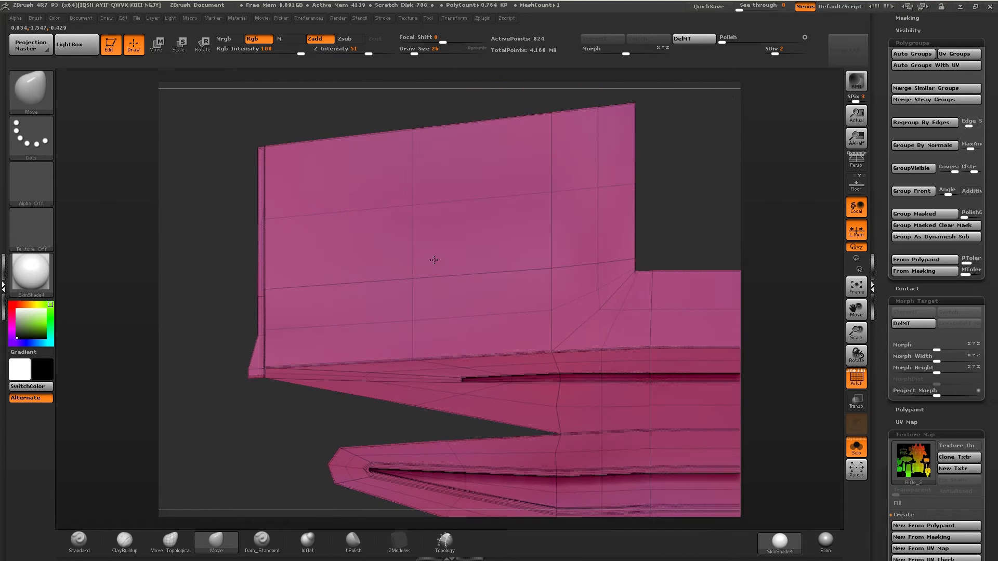
{"action": "mouse_move", "coordinate": [320, 270]}
{"action": "right_mouse_down", "text": "alt"}
{"action": "mouse_move", "coordinate": [525, 285]}
{"action": "mouse_move", "coordinate": [494, 268]}
{"action": "mouse_move", "coordinate": [474, 304]}
{"action": "right_mouse_up", "text": "alt"}
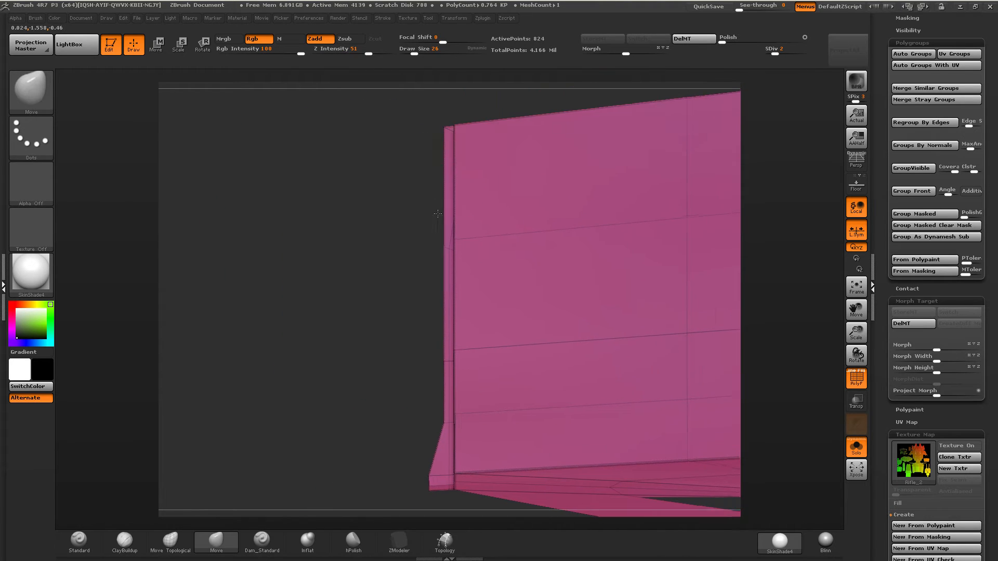
{"action": "left_click", "coordinate": [449, 129], "text": "ctrl+shift"}
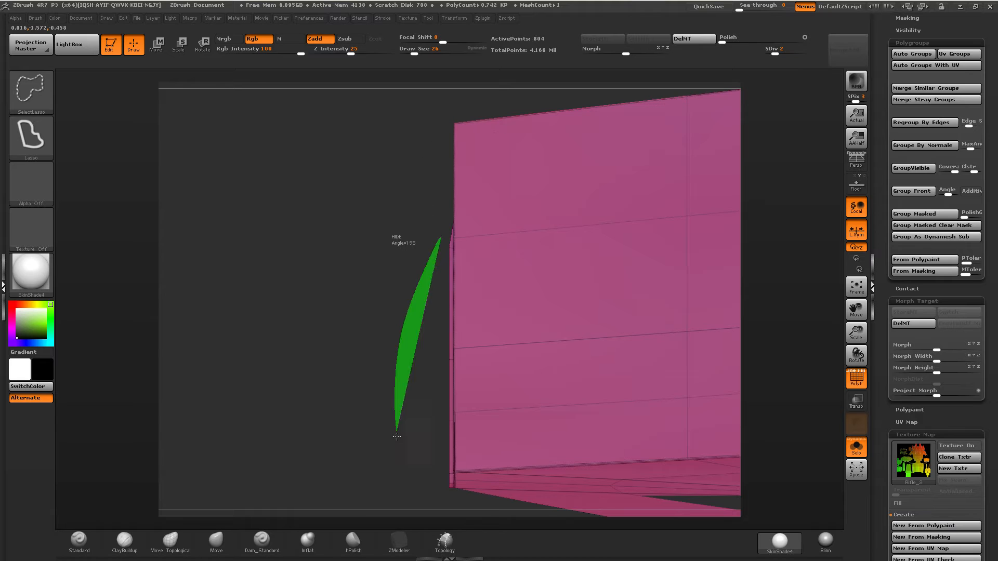
{"action": "mouse_move", "coordinate": [396, 436]}
{"action": "left_mouse_down", "text": "ctrl+shift"}
{"action": "mouse_move", "coordinate": [434, 503]}
{"action": "mouse_move", "coordinate": [450, 503]}
{"action": "left_mouse_up", "text": "ctrl+shift"}
Hide the remaining bevel polygons on the side cover's front edge and assign the visible cover to one polygroup.
{"action": "mouse_move", "coordinate": [510, 367]}
{"action": "right_mouse_down"}
{"action": "mouse_move", "coordinate": [530, 338]}
{"action": "mouse_move", "coordinate": [592, 358]}
{"action": "right_mouse_up"}
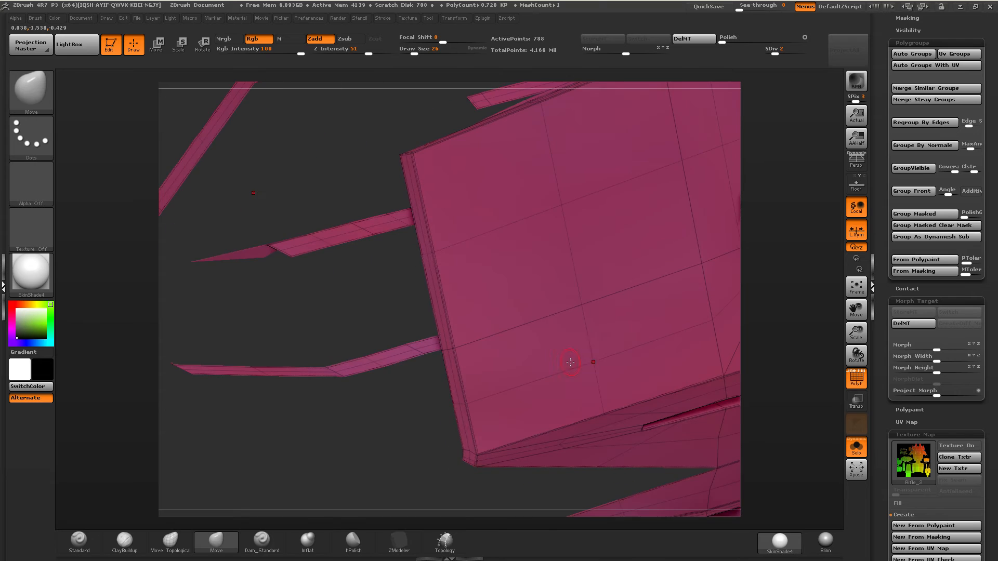
{"action": "mouse_move", "coordinate": [534, 227]}
{"action": "right_mouse_down", "text": "alt"}
{"action": "mouse_move", "coordinate": [518, 318]}
{"action": "mouse_move", "coordinate": [563, 318]}
{"action": "mouse_move", "coordinate": [566, 327]}
{"action": "mouse_move", "coordinate": [590, 280]}
{"action": "mouse_move", "coordinate": [457, 286]}
{"action": "mouse_move", "coordinate": [452, 332]}
{"action": "mouse_move", "coordinate": [428, 264]}
{"action": "right_mouse_up", "text": "alt"}
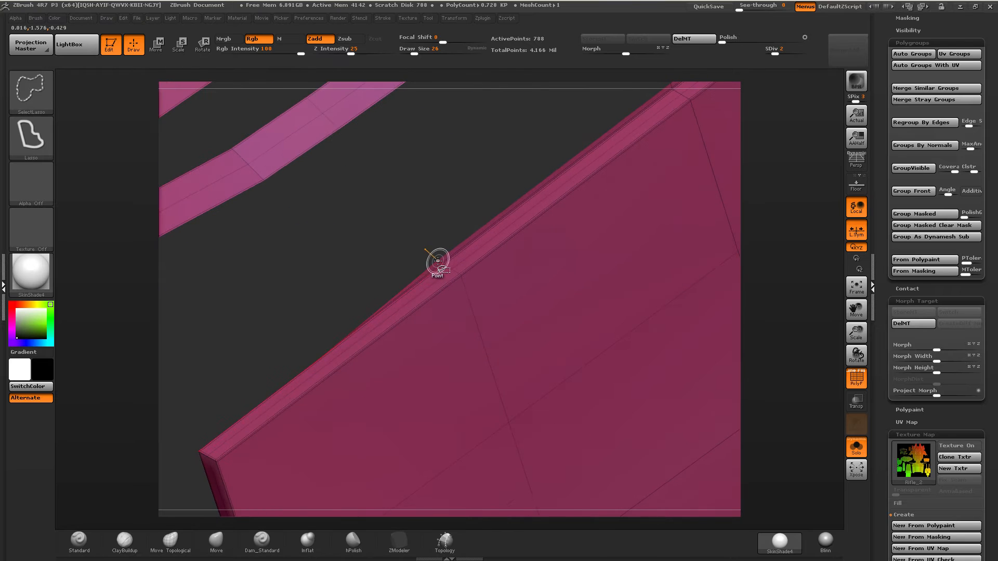
{"action": "left_click", "coordinate": [438, 261], "text": "ctrl+shift"}
{"action": "left_click", "coordinate": [438, 306], "text": "ctrl+shift"}
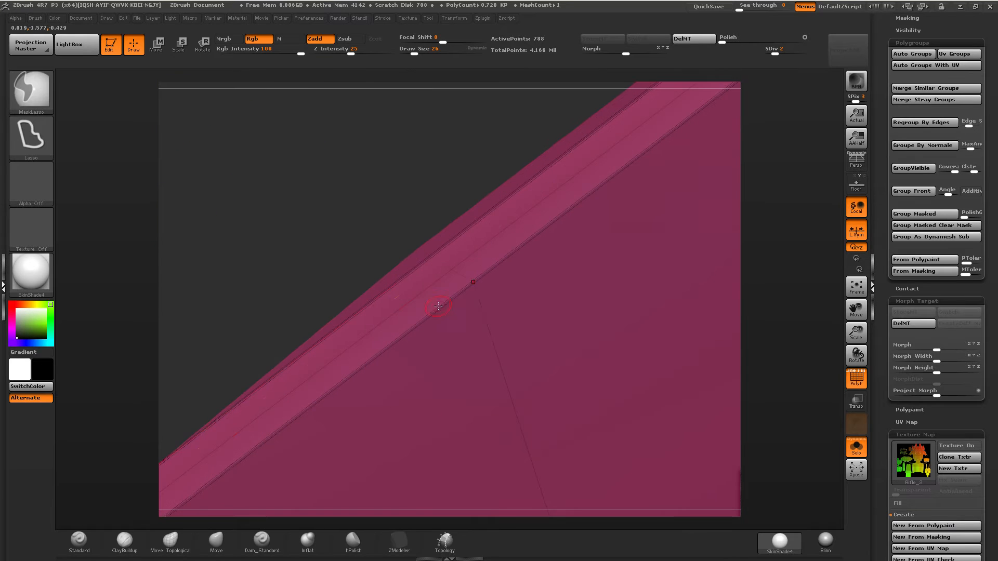
{"action": "left_click", "coordinate": [426, 253], "text": "ctrl+shift"}
{"action": "right_click_drag", "start_coordinate": [428, 256], "coordinate": [408, 343], "text": "ctrl"}
{"action": "right_click_drag", "start_coordinate": [408, 343], "coordinate": [518, 247], "text": "alt"}
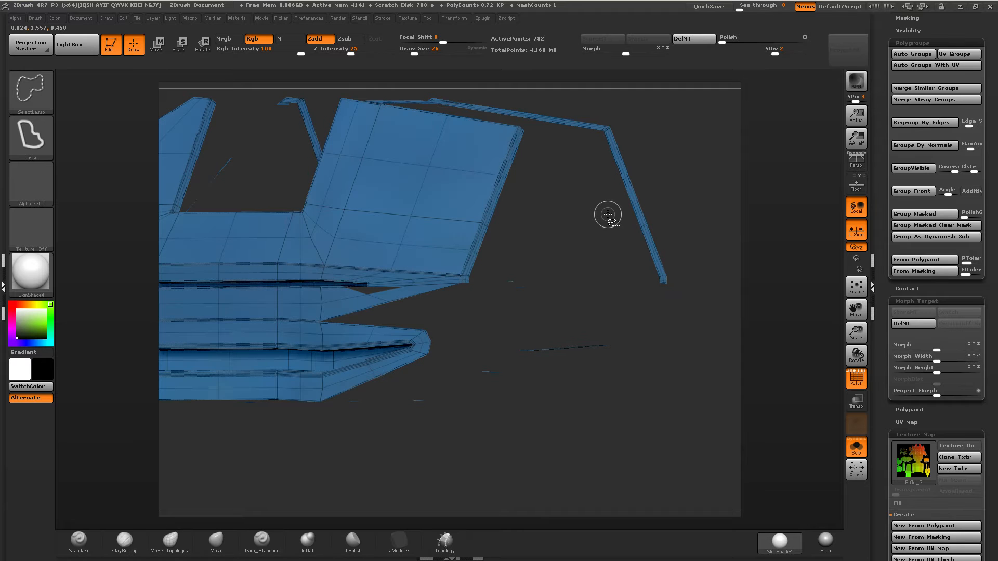
Show the whole rifle again and switch the selection brush to SelectRect.
{"action": "left_click", "coordinate": [671, 200], "text": "ctrl+shift"}
{"action": "right_click_drag", "start_coordinate": [609, 221], "coordinate": [361, 219], "text": "shift"}
{"action": "left_click", "coordinate": [26, 97]}
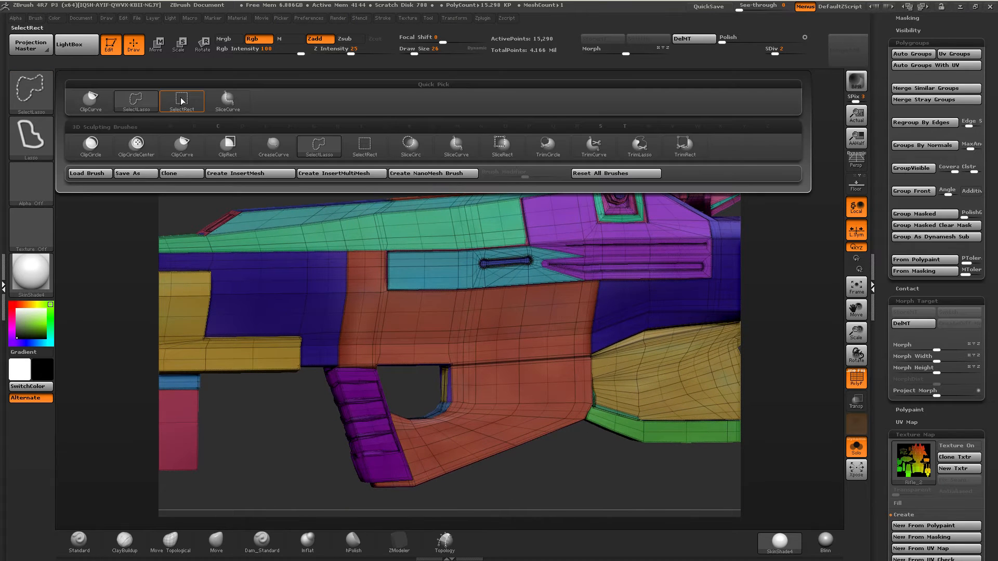
Isolate the lower receiver together with its trigger guard trim polygroups.
{"action": "left_click", "coordinate": [464, 320], "text": "ctrl+shift"}
{"action": "mouse_move", "coordinate": [640, 321]}
{"action": "right_mouse_down"}
{"action": "mouse_move", "coordinate": [532, 336]}
{"action": "mouse_move", "coordinate": [632, 338]}
{"action": "mouse_move", "coordinate": [635, 348]}
{"action": "mouse_move", "coordinate": [650, 317]}
{"action": "right_mouse_up"}
{"action": "left_click_drag", "start_coordinate": [660, 347], "coordinate": [637, 358], "text": "ctrl+shift"}
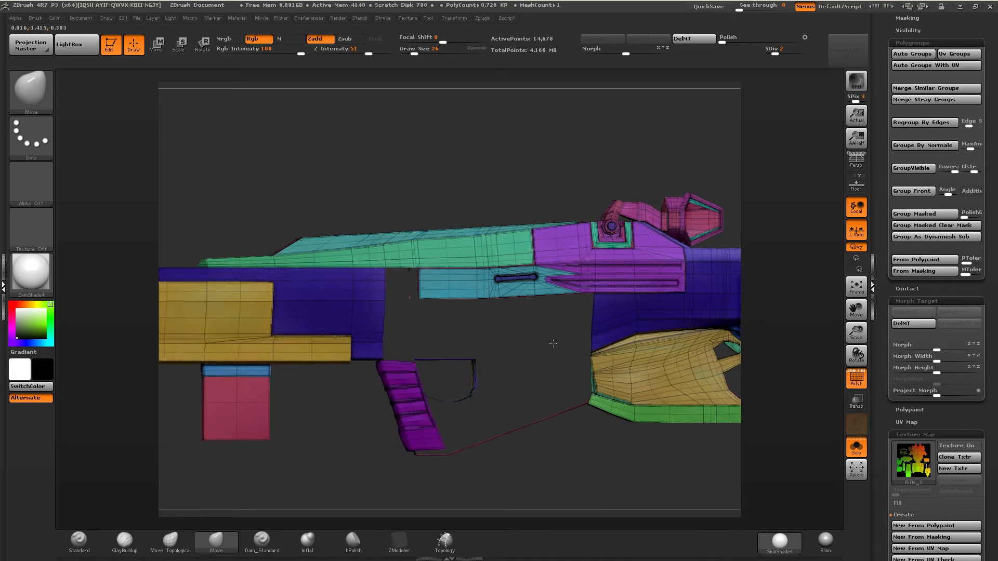
{"action": "right_click_drag", "start_coordinate": [525, 367], "coordinate": [480, 378]}
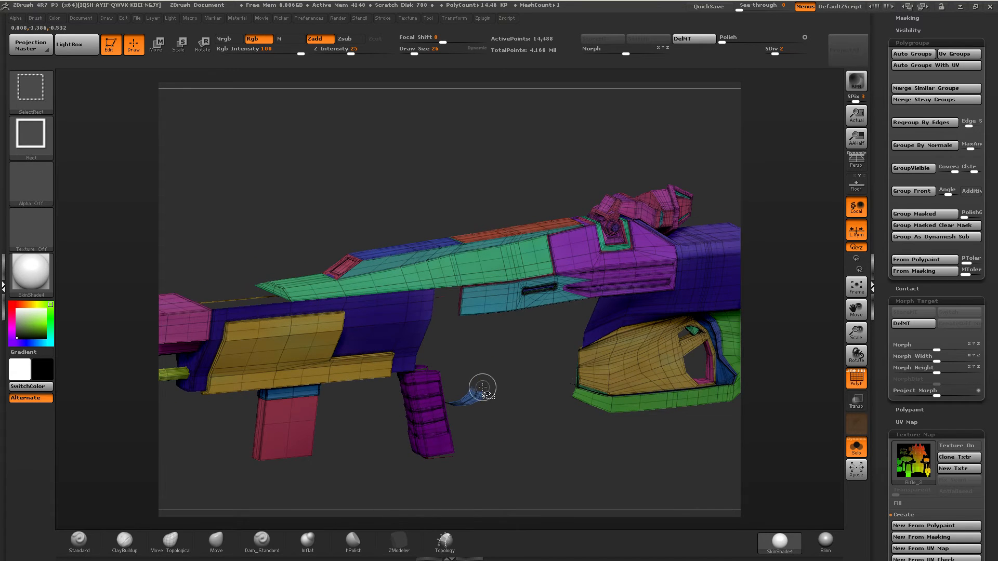
{"action": "left_click", "coordinate": [501, 372], "text": "ctrl+shift"}
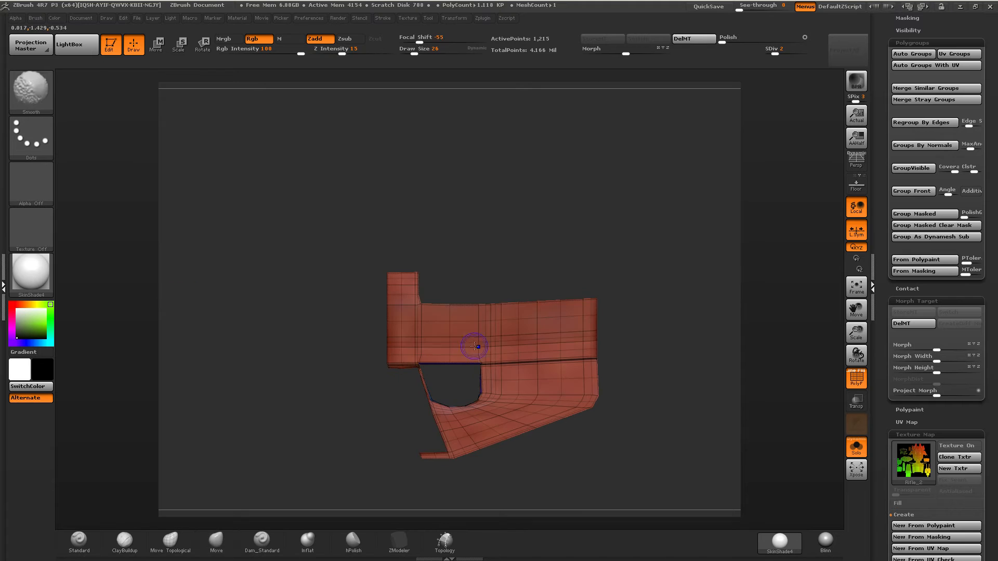
{"action": "mouse_move", "coordinate": [473, 345]}
{"action": "right_mouse_down"}
{"action": "mouse_move", "coordinate": [475, 296]}
{"action": "mouse_move", "coordinate": [488, 336]}
{"action": "right_mouse_up"}
{"action": "left_click_drag", "start_coordinate": [527, 415], "coordinate": [482, 414], "text": "ctrl+shift"}
{"action": "right_click_drag", "start_coordinate": [485, 308], "coordinate": [499, 405], "text": "shift"}
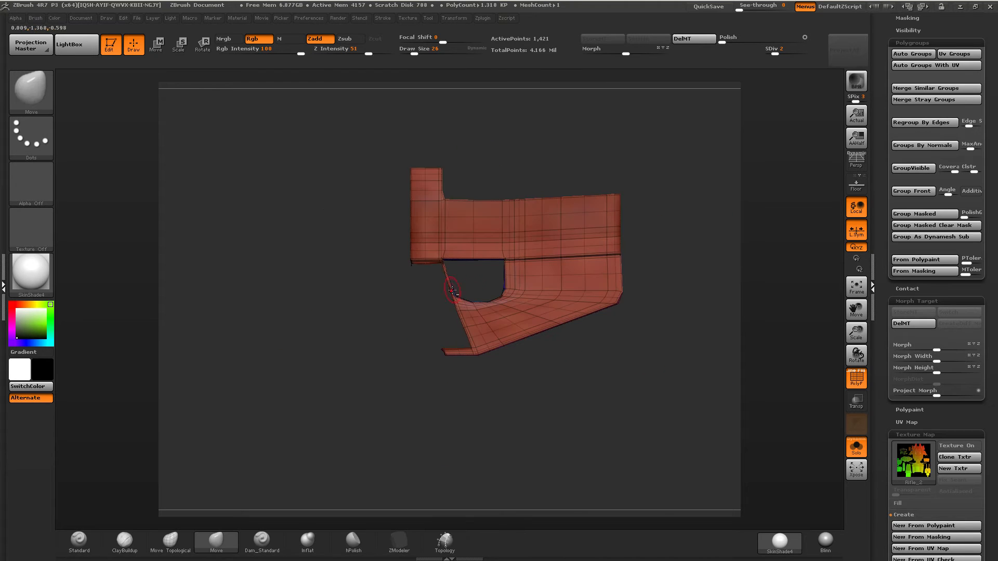
Assign the isolated lower receiver and trigger guard trim to one polygroup and show the whole rifle.
{"action": "right_click_drag", "start_coordinate": [451, 290], "coordinate": [569, 338], "text": "alt"}
{"action": "right_click_drag", "start_coordinate": [569, 337], "coordinate": [527, 292], "text": "ctrl"}
{"action": "mouse_move", "coordinate": [527, 293]}
{"action": "right_mouse_down"}
{"action": "mouse_move", "coordinate": [579, 311]}
{"action": "mouse_move", "coordinate": [538, 307]}
{"action": "right_mouse_up"}
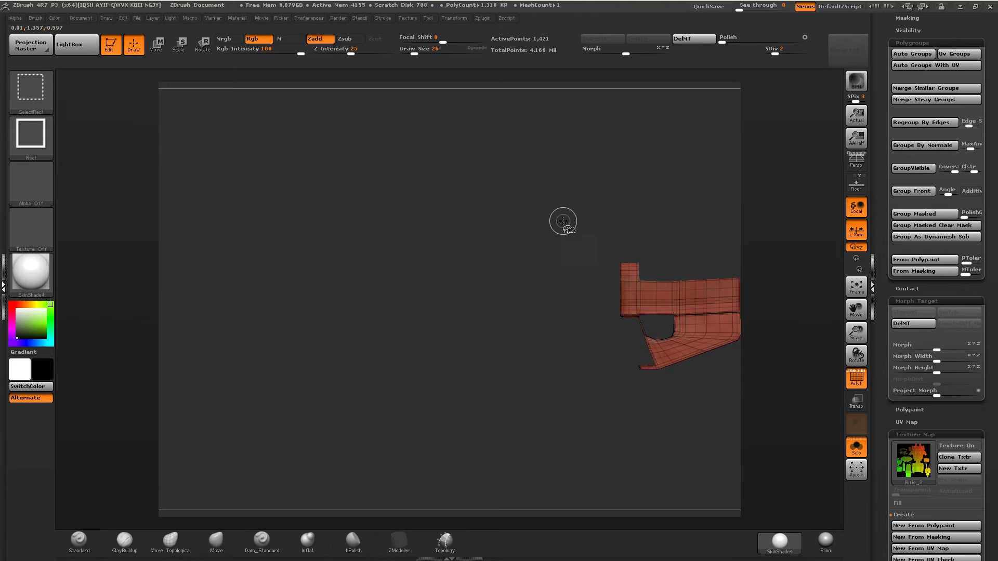
{"action": "right_click_drag", "start_coordinate": [484, 332], "coordinate": [582, 330]}
{"action": "left_click", "coordinate": [680, 329], "text": "ctrl+shift"}
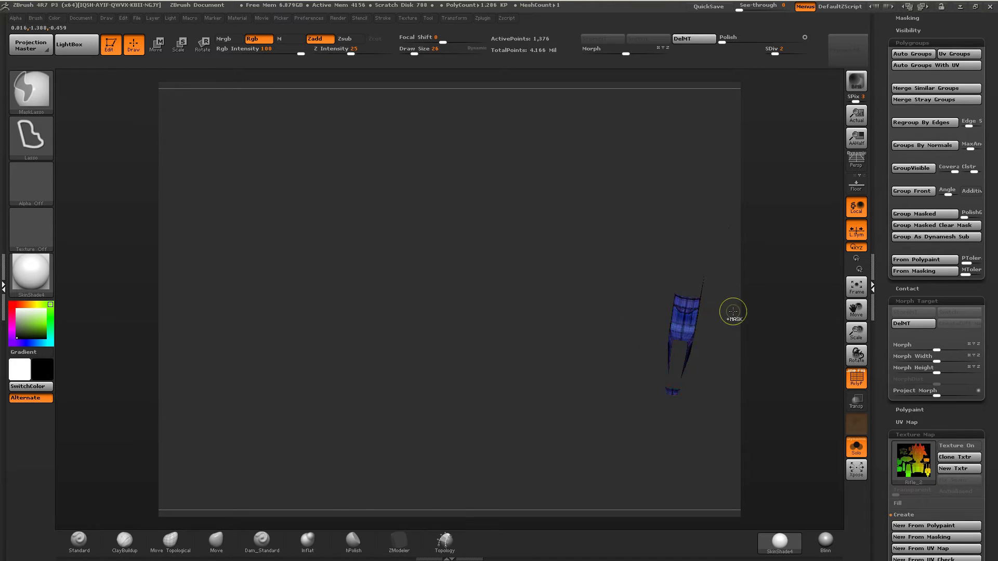
{"action": "right_click_drag", "start_coordinate": [731, 314], "coordinate": [691, 296], "text": "shift"}
{"action": "right_click_drag", "start_coordinate": [692, 296], "coordinate": [464, 391], "text": "ctrl"}
{"action": "left_click", "coordinate": [643, 390], "text": "ctrl+shift"}
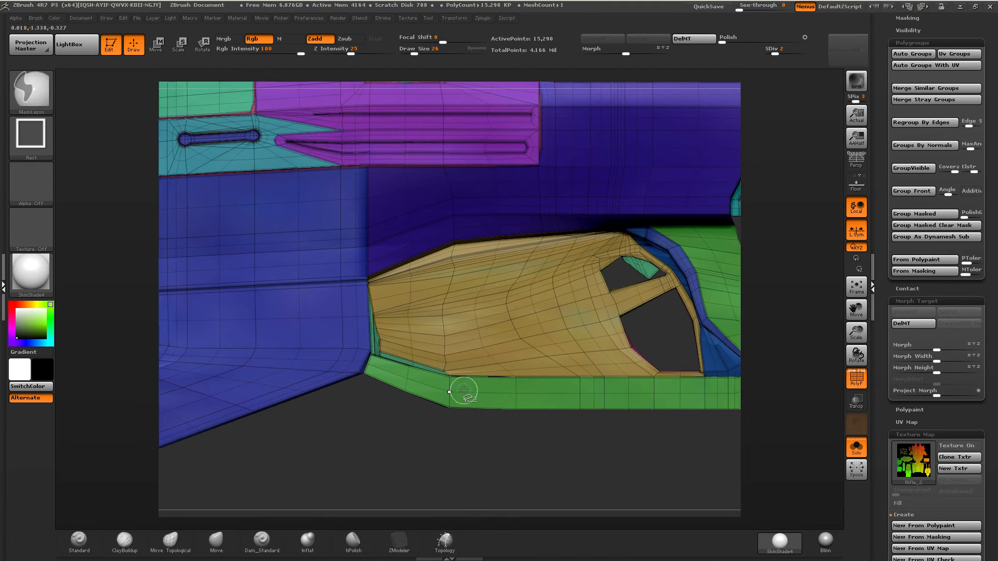
Isolate the lower rear frame with its inner edge trim, group them as one polygroup and restore the full rifle.
{"action": "left_click", "coordinate": [477, 395], "text": "ctrl+shift"}
{"action": "mouse_move", "coordinate": [544, 441]}
{"action": "right_mouse_down"}
{"action": "mouse_move", "coordinate": [559, 408]}
{"action": "mouse_move", "coordinate": [615, 361]}
{"action": "mouse_move", "coordinate": [666, 344]}
{"action": "right_mouse_up"}
{"action": "mouse_move", "coordinate": [666, 344]}
{"action": "right_mouse_down", "text": "alt"}
{"action": "mouse_move", "coordinate": [457, 332]}
{"action": "mouse_move", "coordinate": [461, 291]}
{"action": "mouse_move", "coordinate": [468, 309]}
{"action": "right_mouse_up", "text": "alt"}
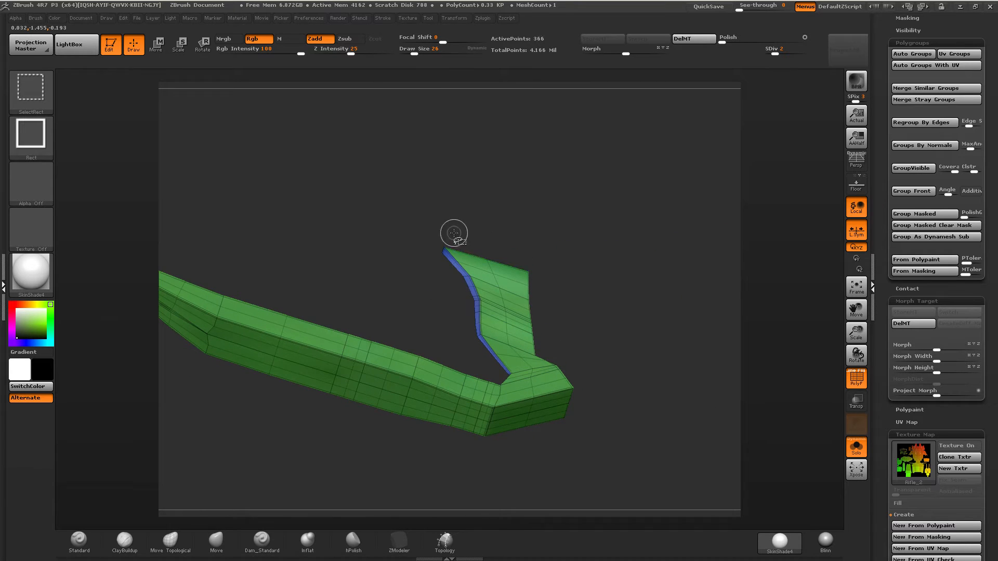
{"action": "right_click_drag", "start_coordinate": [515, 243], "coordinate": [525, 273]}
{"action": "key", "text": "ctrl+w"}
{"action": "key", "text": "ctrl+w"}
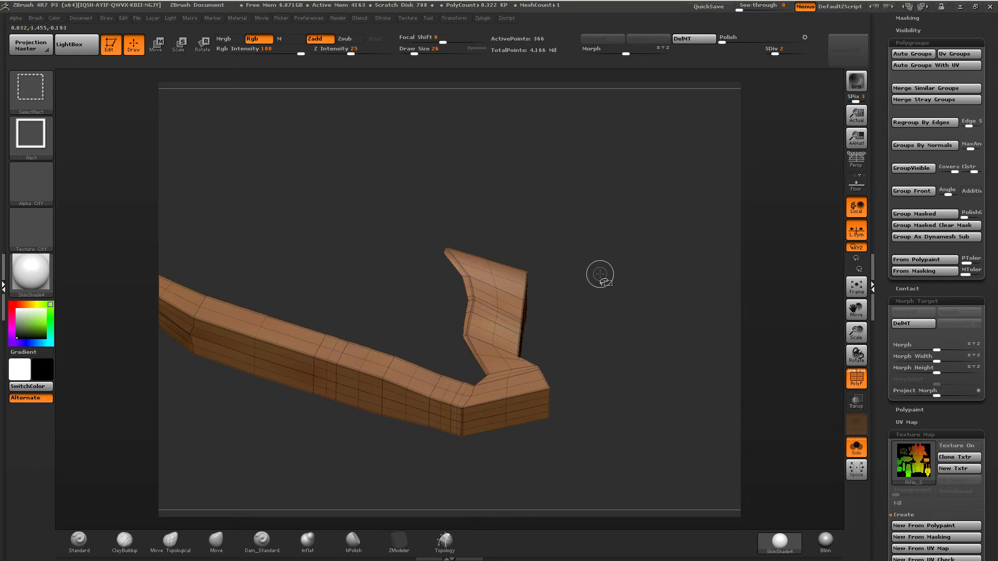
{"action": "left_click", "coordinate": [588, 291], "text": "ctrl+shift"}
Hide the large perforated panel enclosed by the lower rear frame.
{"action": "mouse_move", "coordinate": [539, 305]}
{"action": "right_mouse_down", "text": "shift"}
{"action": "mouse_move", "coordinate": [502, 326]}
{"action": "mouse_move", "coordinate": [660, 302]}
{"action": "mouse_move", "coordinate": [536, 371]}
{"action": "right_mouse_up", "text": "shift"}
{"action": "key", "text": "b"}
{"action": "key", "text": "m"}
{"action": "key", "text": "v"}
{"action": "left_click", "coordinate": [345, 321], "text": "ctrl+shift"}
{"action": "left_click_drag", "start_coordinate": [370, 419], "coordinate": [375, 427], "text": "ctrl+shift"}
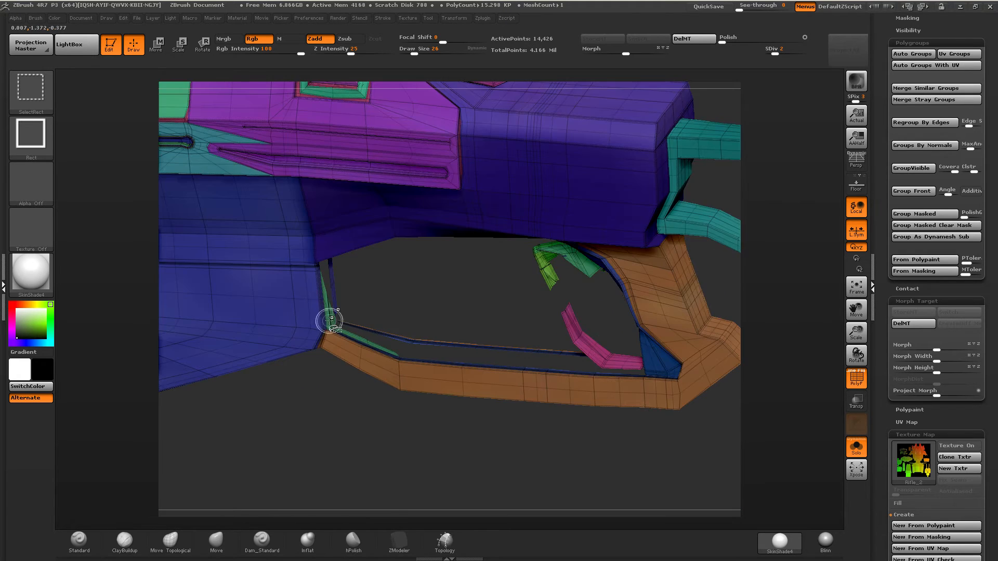
Hide the small trim polygroups left around the perforated panel's openings and edges.
{"action": "right_click_drag", "start_coordinate": [559, 273], "coordinate": [551, 248]}
{"action": "left_click", "coordinate": [548, 261], "text": "ctrl+shift"}
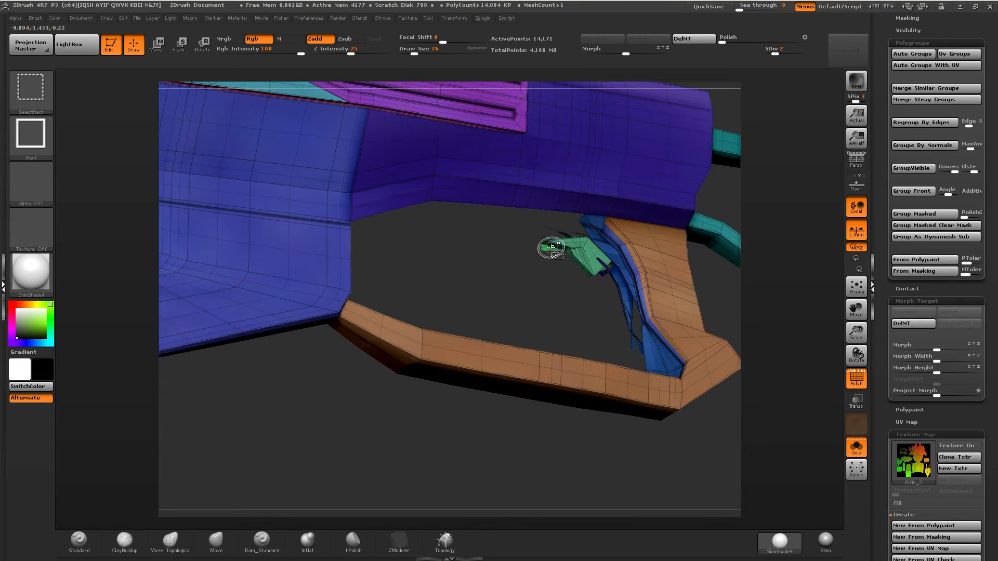
{"action": "left_click", "coordinate": [607, 274], "text": "ctrl+shift"}
{"action": "key", "text": "ctrl+z"}
{"action": "left_click", "coordinate": [606, 274], "text": "ctrl+shift"}
{"action": "left_click_drag", "start_coordinate": [595, 291], "coordinate": [590, 301], "text": "ctrl+shift"}
{"action": "right_click_drag", "start_coordinate": [590, 297], "coordinate": [585, 266]}
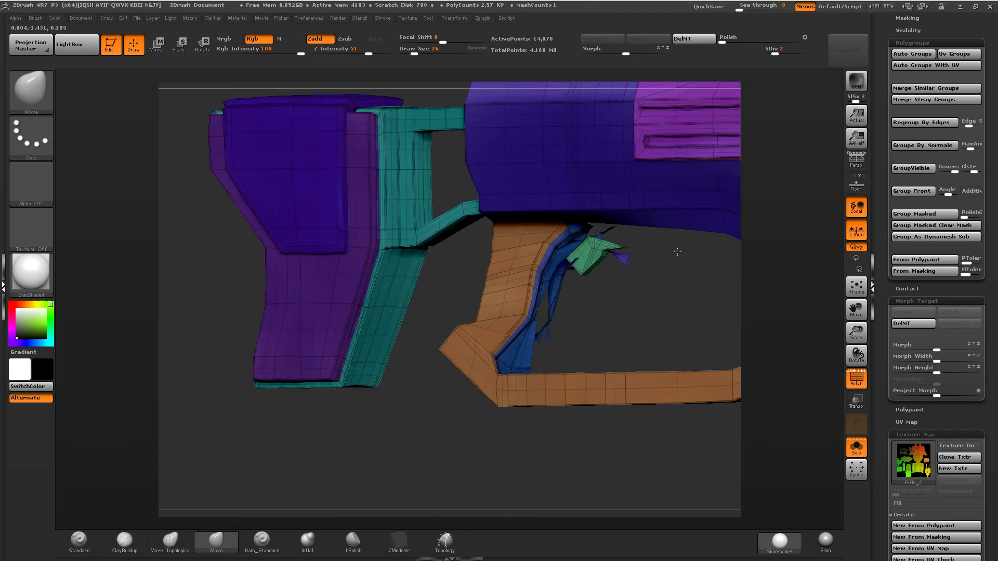
Invert the visibility to isolate the perforated panel with its trim, then show the whole rifle.
{"action": "left_click_drag", "start_coordinate": [678, 252], "coordinate": [500, 320]}
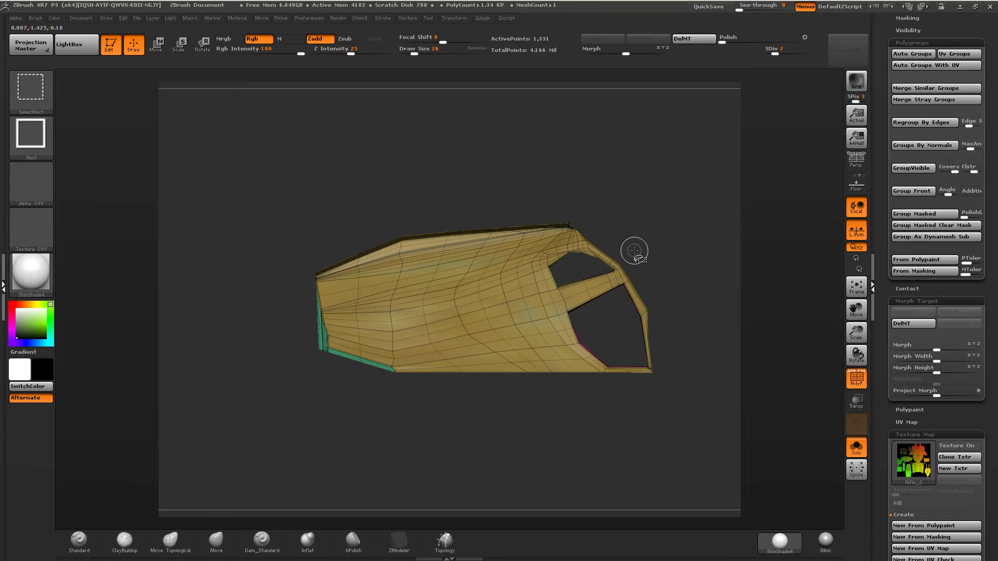
{"action": "mouse_move", "coordinate": [651, 245]}
{"action": "left_mouse_down"}
{"action": "mouse_move", "coordinate": [652, 205]}
{"action": "mouse_move", "coordinate": [627, 220]}
{"action": "left_mouse_up"}
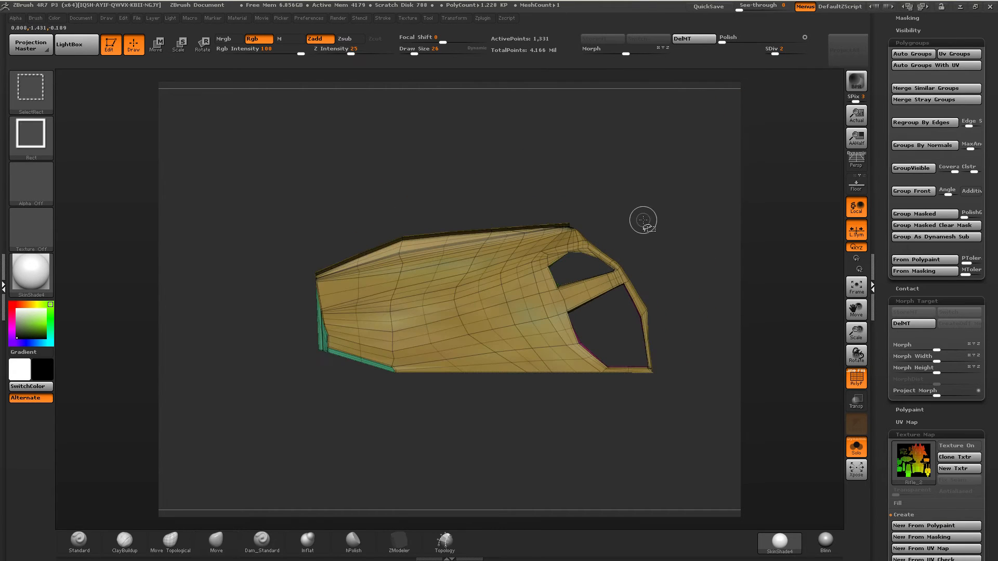
{"action": "left_click", "coordinate": [647, 219], "text": "ctrl+shift"}
Isolate the upper rear body, assign it to a single polygroup and restore the full rifle.
{"action": "left_click", "coordinate": [612, 172], "text": "ctrl+shift"}
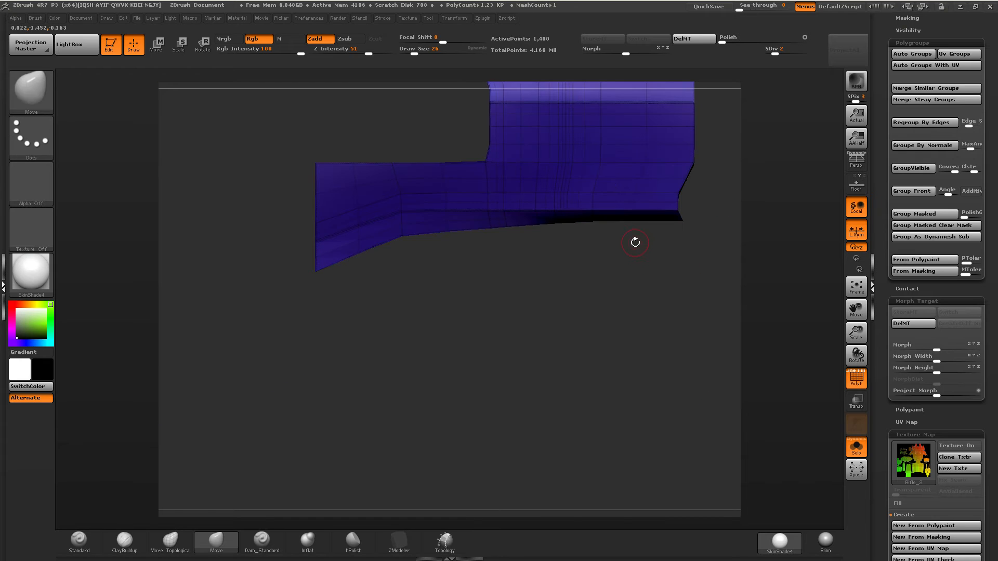
{"action": "left_click_drag", "start_coordinate": [635, 242], "coordinate": [655, 232]}
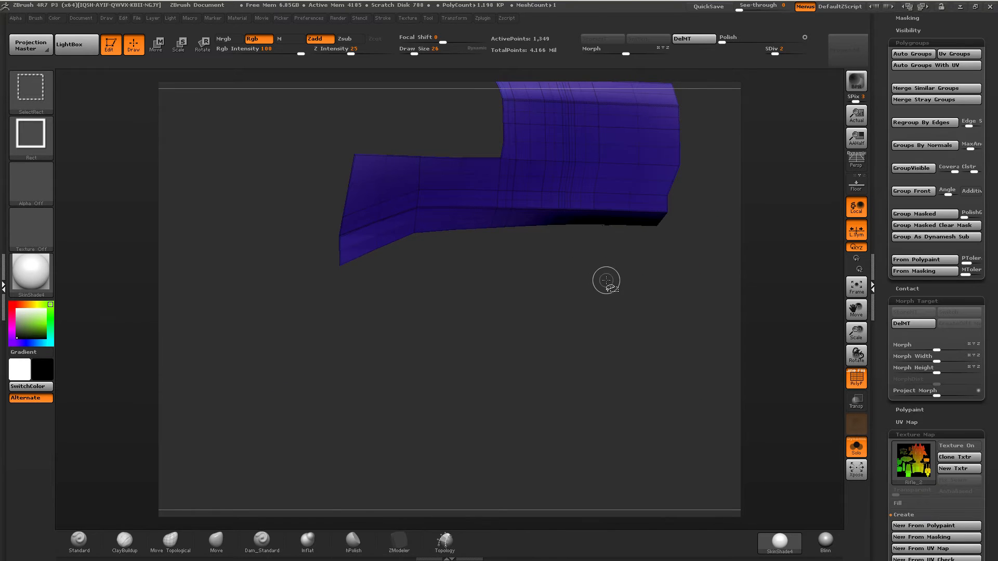
{"action": "key", "text": "ctrl+w"}
{"action": "left_click", "coordinate": [606, 284], "text": "ctrl+shift"}
Isolate the perforated panel with its trim, combine them into one polygroup and show the whole rifle.
{"action": "left_click", "coordinate": [549, 301], "text": "ctrl+shift"}
{"action": "mouse_move", "coordinate": [615, 279]}
{"action": "left_mouse_down", "text": "ctrl+shift"}
{"action": "mouse_move", "coordinate": [614, 289]}
{"action": "mouse_move", "coordinate": [614, 273]}
{"action": "left_mouse_up", "text": "ctrl+shift"}
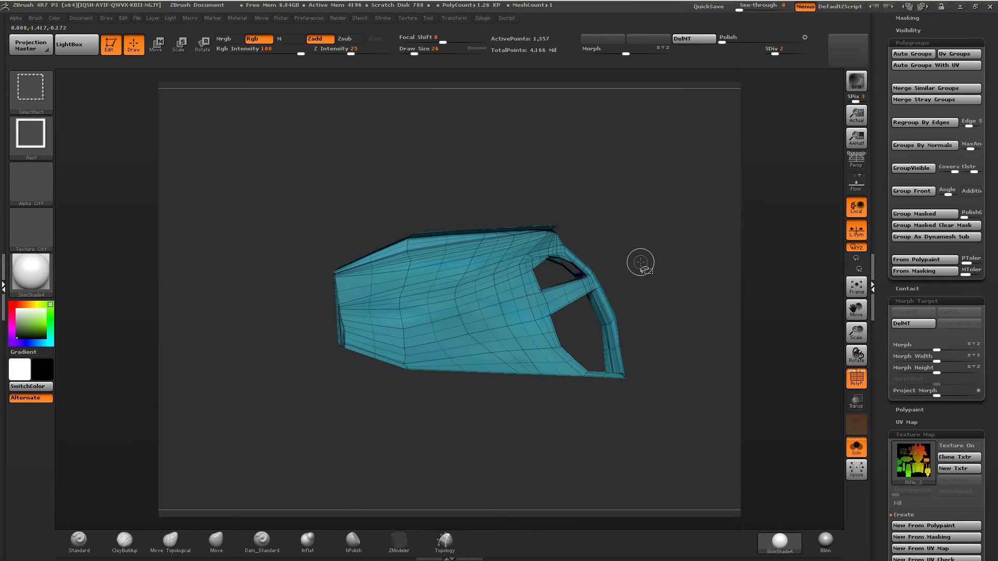
{"action": "left_click", "coordinate": [637, 269], "text": "ctrl+shift"}
Hide the outer shell and rim polygroups of the rear scope.
{"action": "mouse_move", "coordinate": [608, 278]}
{"action": "right_mouse_down", "text": "ctrl"}
{"action": "mouse_move", "coordinate": [665, 265]}
{"action": "mouse_move", "coordinate": [405, 285]}
{"action": "mouse_move", "coordinate": [467, 274]}
{"action": "mouse_move", "coordinate": [452, 301]}
{"action": "right_mouse_up", "text": "ctrl"}
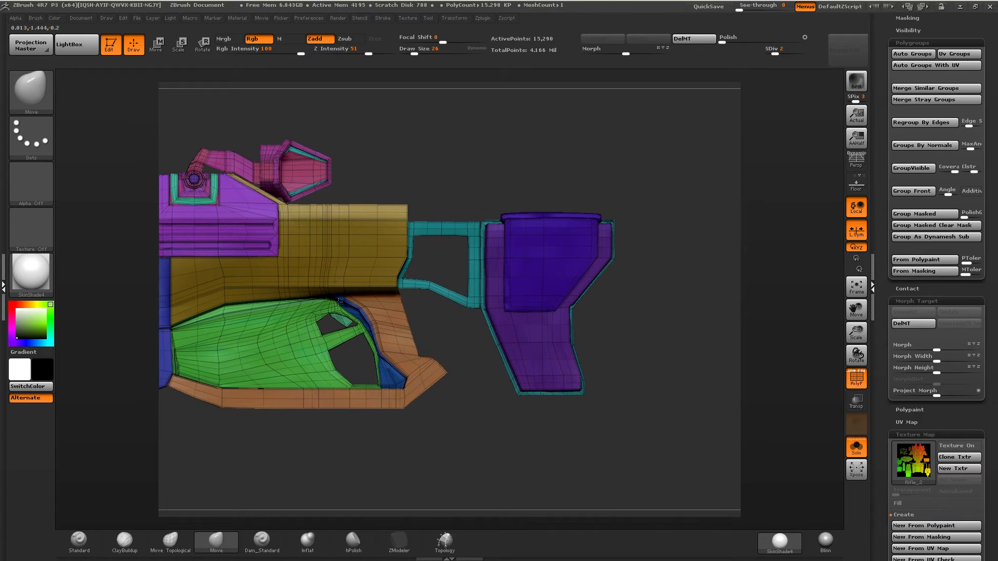
{"action": "right_click_drag", "start_coordinate": [296, 268], "coordinate": [527, 294], "text": "alt"}
{"action": "right_click_drag", "start_coordinate": [527, 294], "coordinate": [488, 284]}
{"action": "right_click_drag", "start_coordinate": [488, 284], "coordinate": [494, 291], "text": "ctrl"}
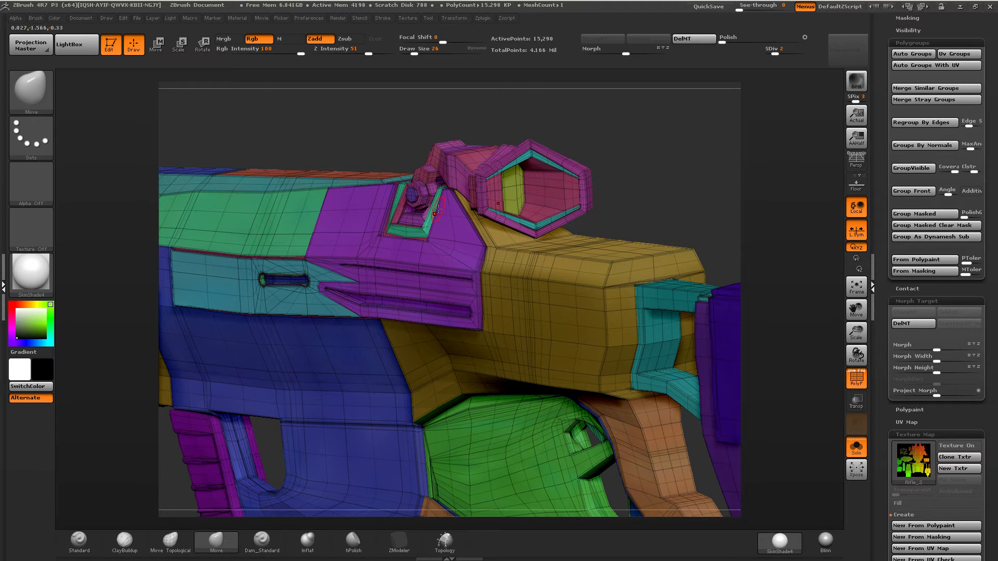
{"action": "left_click", "coordinate": [590, 171], "text": "ctrl+shift"}
{"action": "left_click_drag", "start_coordinate": [584, 170], "coordinate": [516, 157]}
{"action": "left_click", "coordinate": [598, 153], "text": "ctrl+shift"}
{"action": "left_click", "coordinate": [557, 158], "text": "ctrl+shift"}
{"action": "left_click", "coordinate": [574, 156], "text": "ctrl+shift"}
{"action": "left_click", "coordinate": [587, 163], "text": "ctrl+shift"}
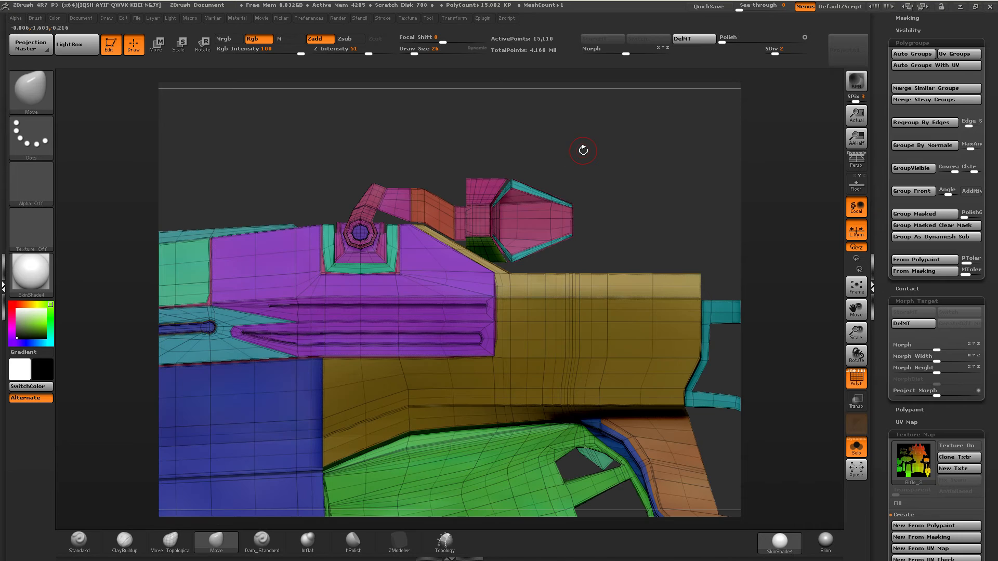
{"action": "right_click_drag", "start_coordinate": [491, 198], "coordinate": [444, 223]}
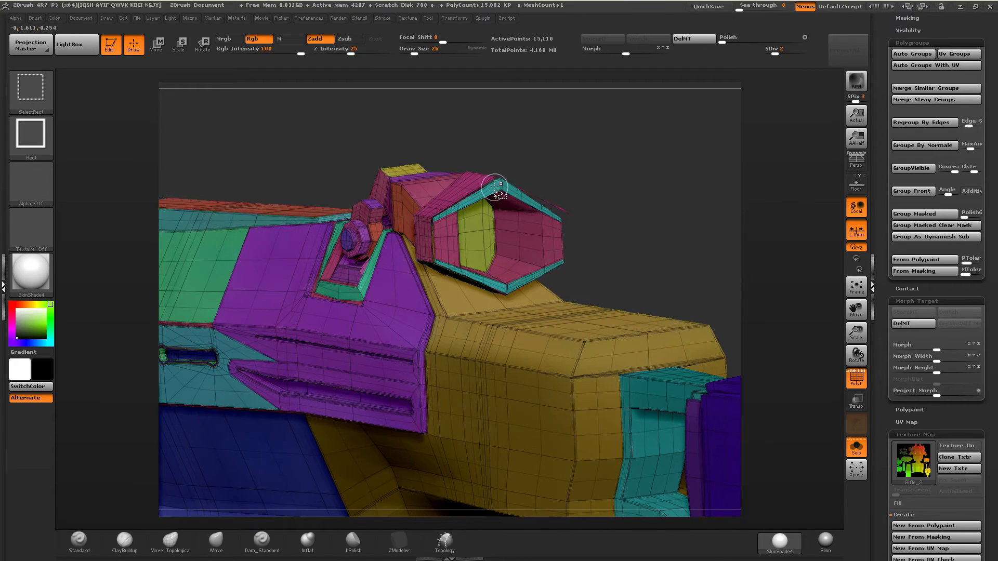
Isolate the scope's inner face polygroup and grow the visible area twice.
{"action": "left_click", "coordinate": [499, 223], "text": "ctrl+shift"}
{"action": "key", "text": "ctrl+shift+x"}
{"action": "key", "text": "ctrl+shift+x"}
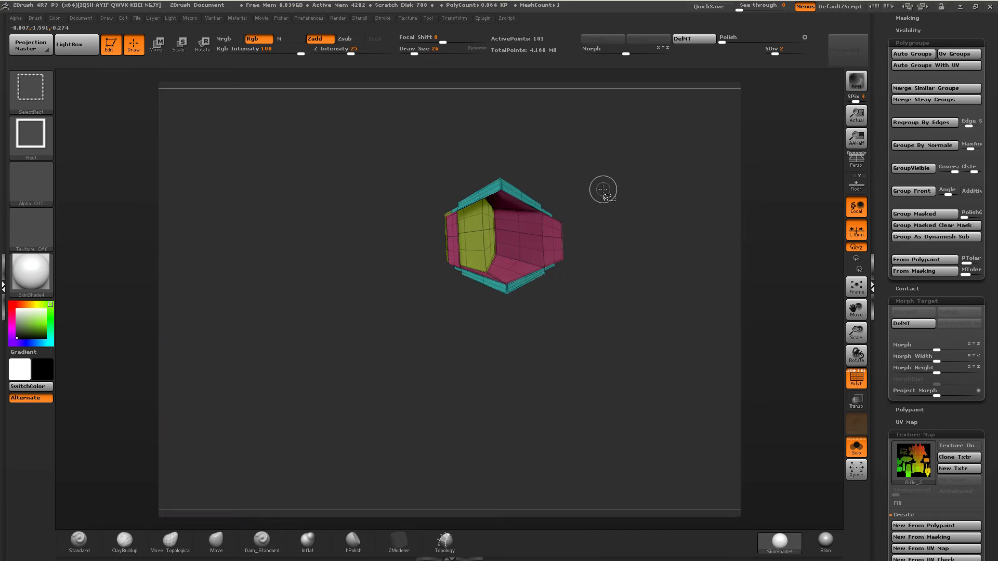
Grow the visible scope interior once more, hide the outer rim and assign the remaining faces to one polygroup.
{"action": "key", "text": "ctrl+shift+x"}
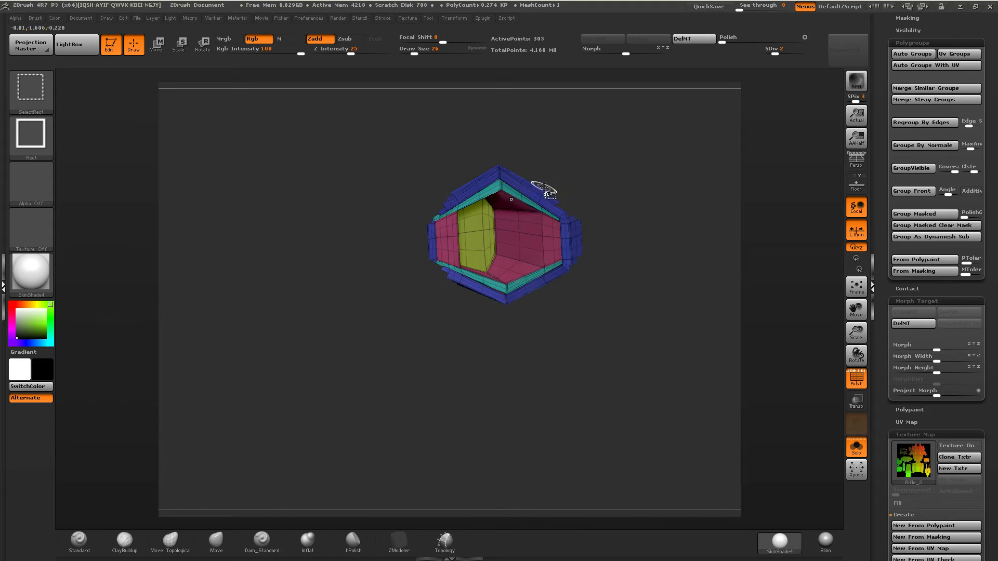
{"action": "left_click", "coordinate": [536, 187], "text": "ctrl+shift"}
{"action": "mouse_move", "coordinate": [551, 171]}
{"action": "left_mouse_down"}
{"action": "mouse_move", "coordinate": [634, 174]}
{"action": "mouse_move", "coordinate": [554, 176]}
{"action": "left_mouse_up"}
{"action": "key", "text": "ctrl+w"}
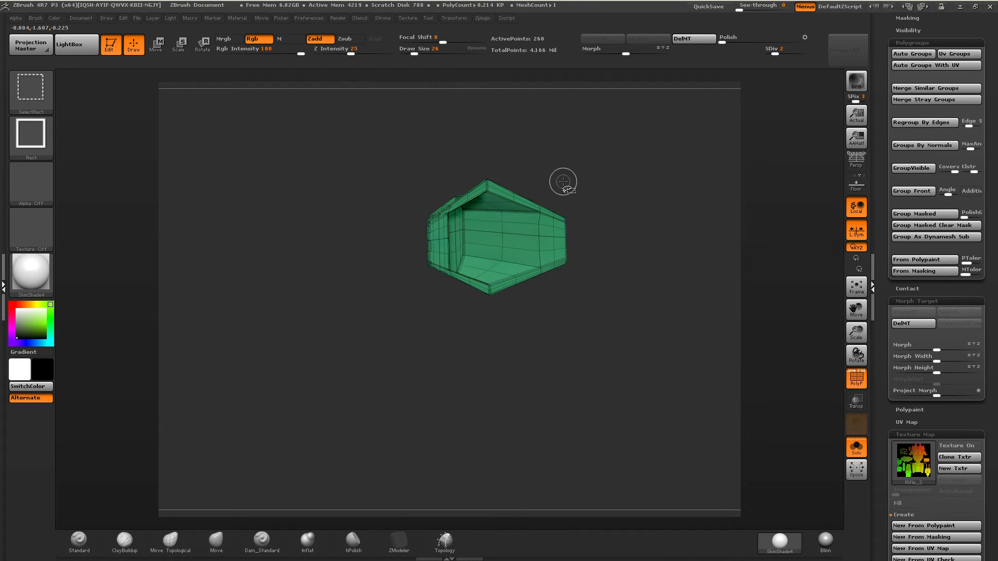
Narrow the scope interior selection, regrow it without the blue rim, assign it to a new polygroup and restore the full rifle.
{"action": "left_click", "coordinate": [563, 182], "text": "ctrl+shift"}
{"action": "left_click", "coordinate": [525, 225], "text": "ctrl+shift"}
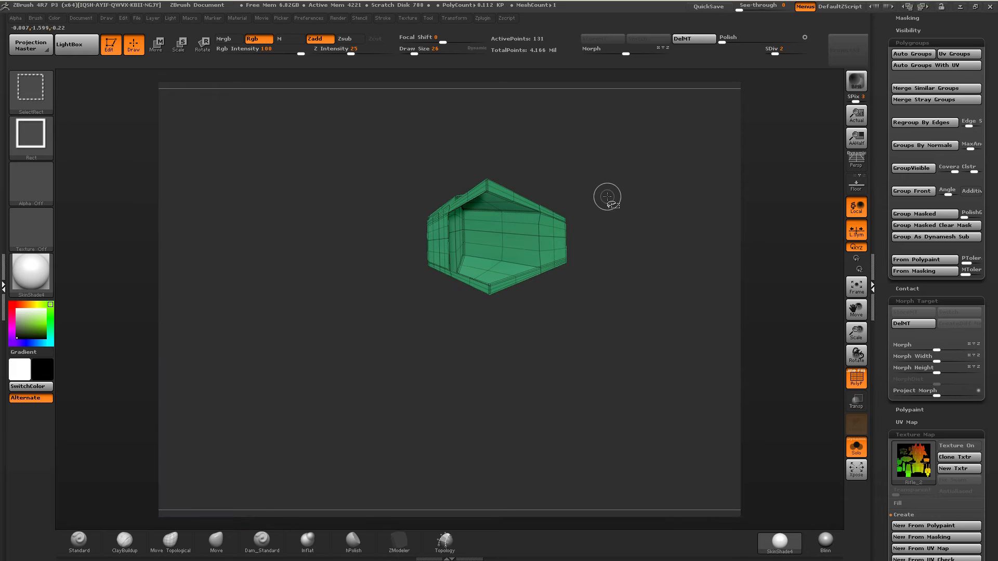
{"action": "left_click_drag", "start_coordinate": [607, 197], "coordinate": [401, 276]}
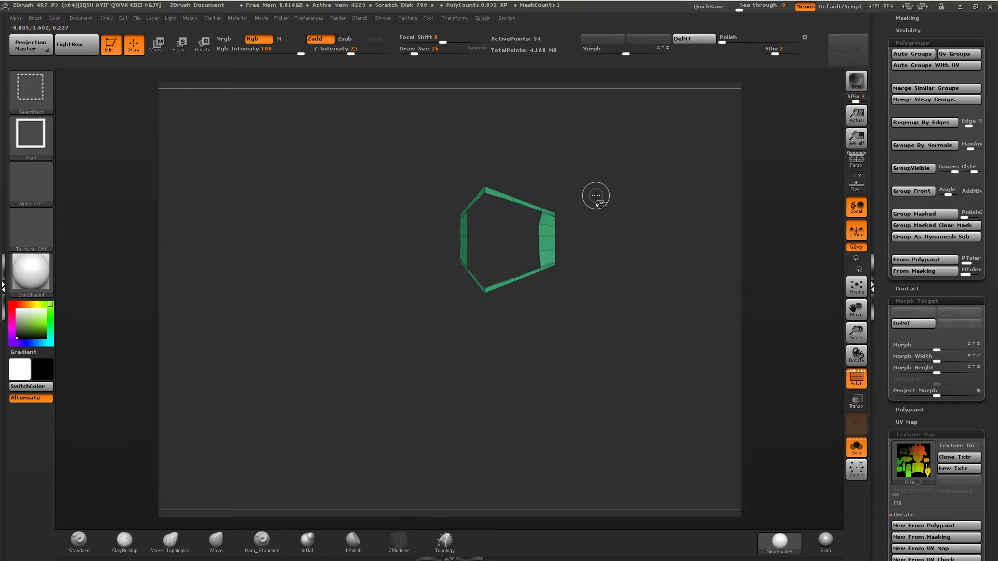
{"action": "key", "text": "ctrl+shift+x"}
{"action": "key", "text": "ctrl+shift+x"}
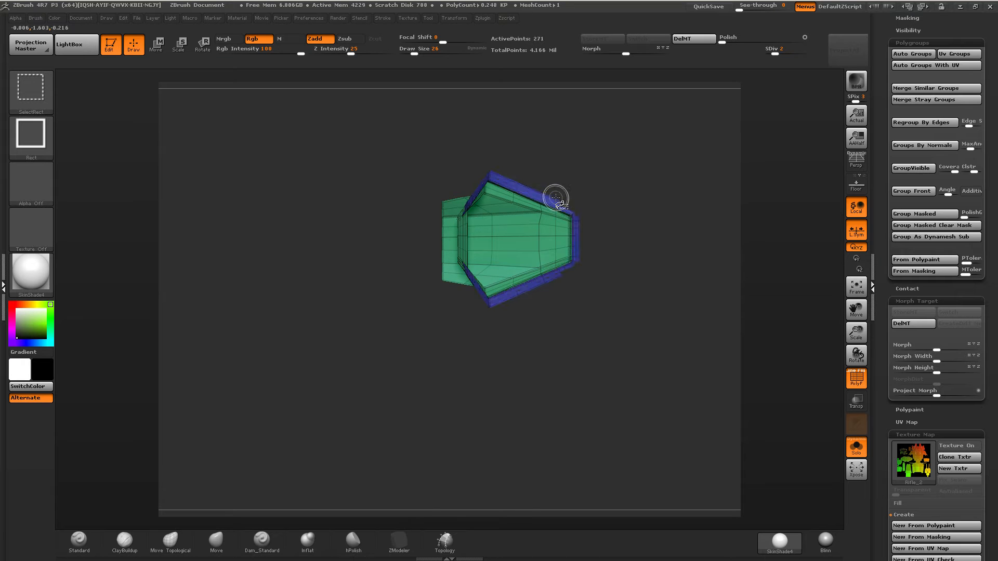
{"action": "left_click", "coordinate": [555, 198], "text": "ctrl+shift"}
{"action": "mouse_move", "coordinate": [607, 194]}
{"action": "left_mouse_down"}
{"action": "mouse_move", "coordinate": [515, 188]}
{"action": "mouse_move", "coordinate": [617, 190]}
{"action": "left_mouse_up"}
{"action": "key", "text": "ctrl+w"}
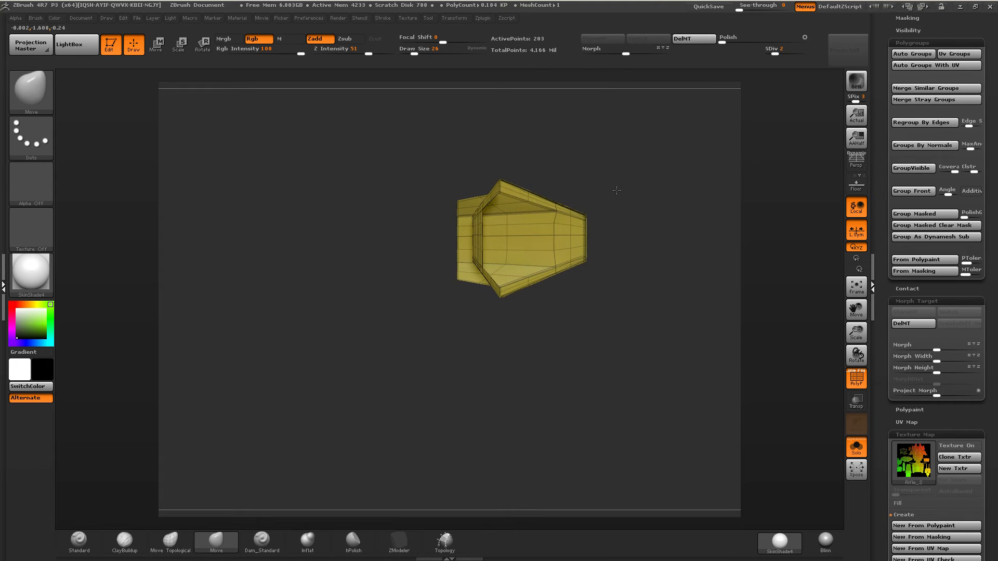
{"action": "left_click_drag", "start_coordinate": [653, 154], "coordinate": [467, 325], "text": "ctrl+shift"}
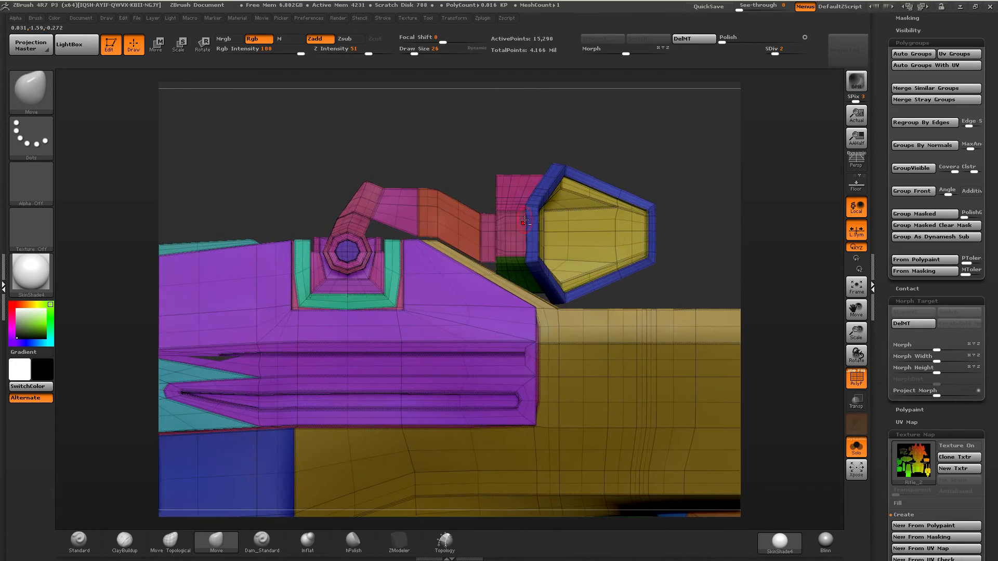
Isolate the scope with its mounting arm, leave out the rim and interior, and combine the remaining parts into one polygroup.
{"action": "mouse_move", "coordinate": [524, 221]}
{"action": "right_mouse_down"}
{"action": "mouse_move", "coordinate": [550, 233]}
{"action": "mouse_move", "coordinate": [519, 204]}
{"action": "right_mouse_up"}
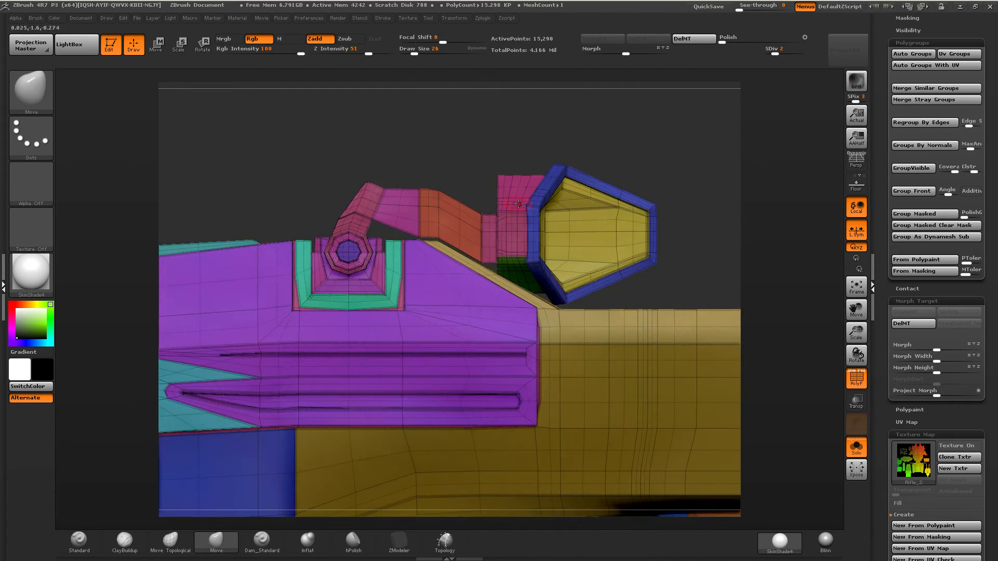
{"action": "key", "text": "ctrl+shift"}
{"action": "left_click", "coordinate": [567, 211], "text": "ctrl+shift"}
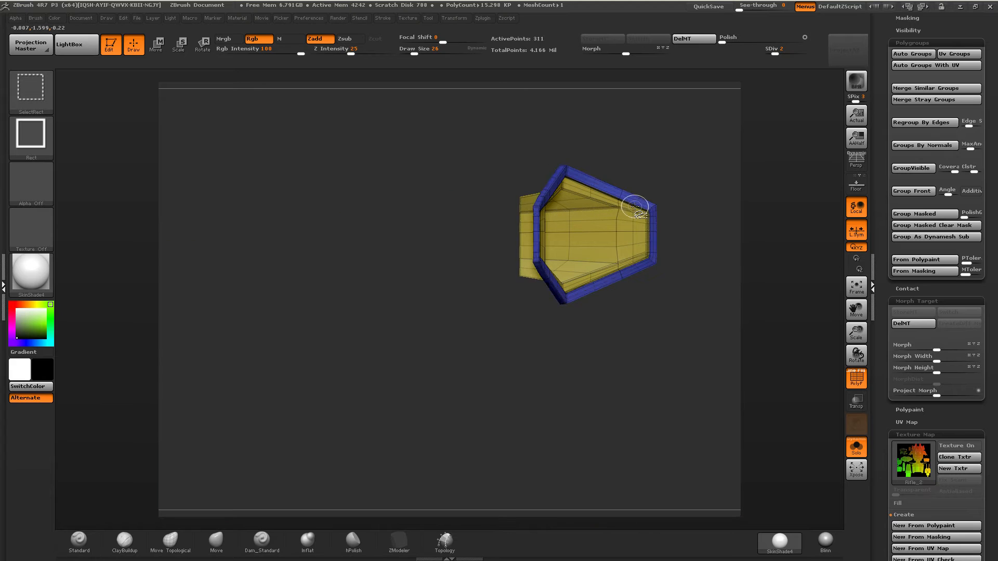
{"action": "key", "text": "ctrl+shift+x"}
{"action": "key", "text": "ctrl+shift+x"}
{"action": "key", "text": "ctrl+shift+x"}
{"action": "key", "text": "ctrl+shift+x"}
{"action": "right_click_drag", "start_coordinate": [601, 208], "coordinate": [573, 196]}
{"action": "left_click", "coordinate": [519, 233], "text": "ctrl+shift"}
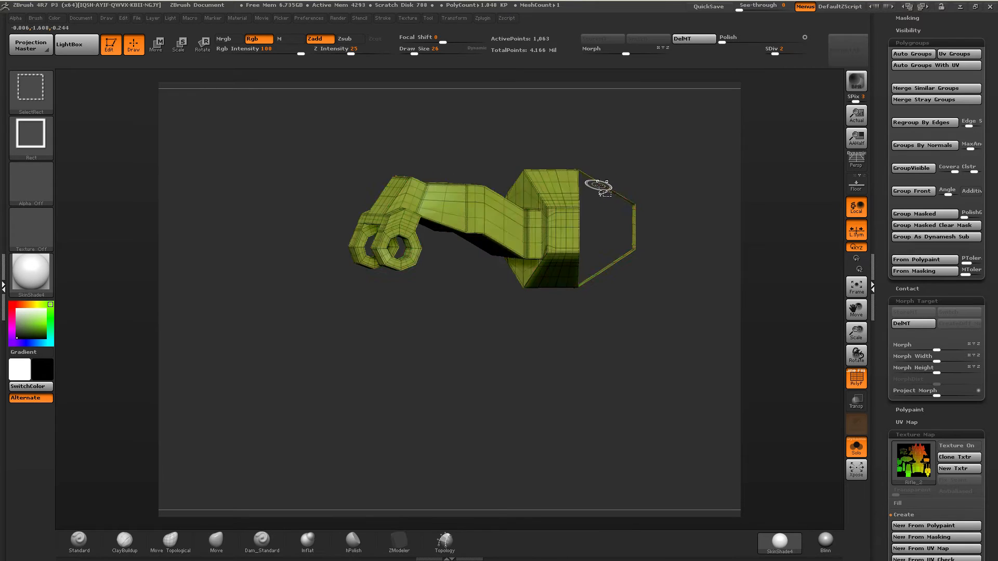
Hide the scope's mounting arm and hinge block polygroups, using inverted visibility to check the hidden parts.
{"action": "left_click_drag", "start_coordinate": [628, 148], "coordinate": [665, 165], "text": "ctrl+shift"}
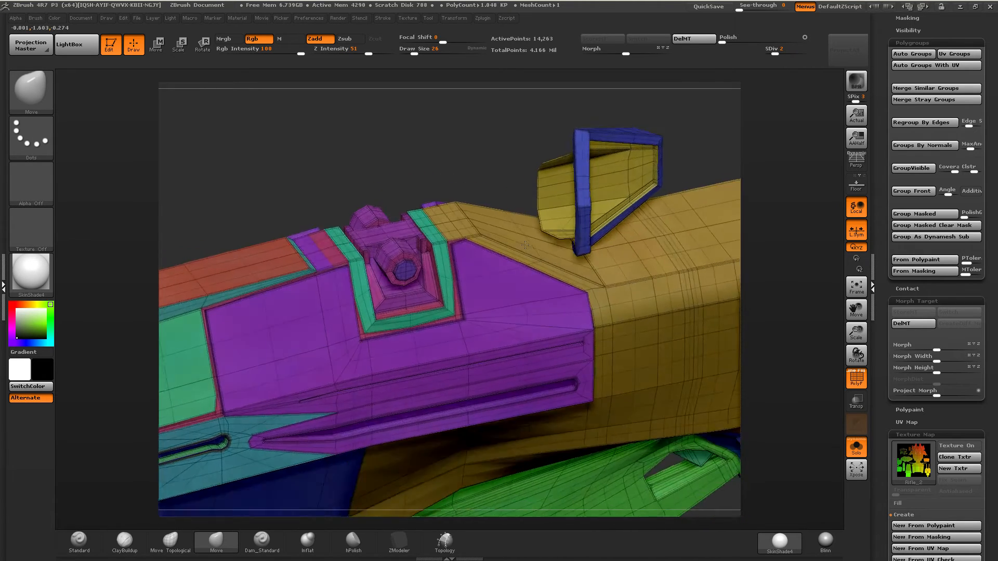
{"action": "right_click_drag", "start_coordinate": [524, 245], "coordinate": [389, 238]}
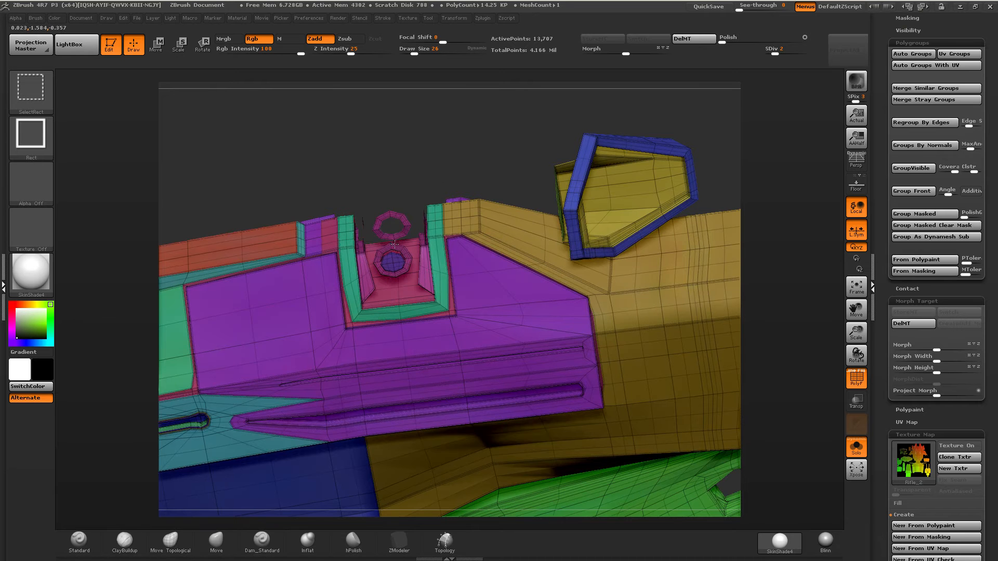
{"action": "right_click_drag", "start_coordinate": [429, 167], "coordinate": [409, 256]}
{"action": "left_click", "coordinate": [409, 257], "text": "ctrl+shift"}
{"action": "right_click_drag", "start_coordinate": [408, 216], "coordinate": [364, 172], "text": "ctrl"}
{"action": "left_click_drag", "start_coordinate": [363, 169], "coordinate": [374, 179], "text": "ctrl+shift"}
{"action": "right_click_drag", "start_coordinate": [372, 185], "coordinate": [435, 163], "text": "ctrl"}
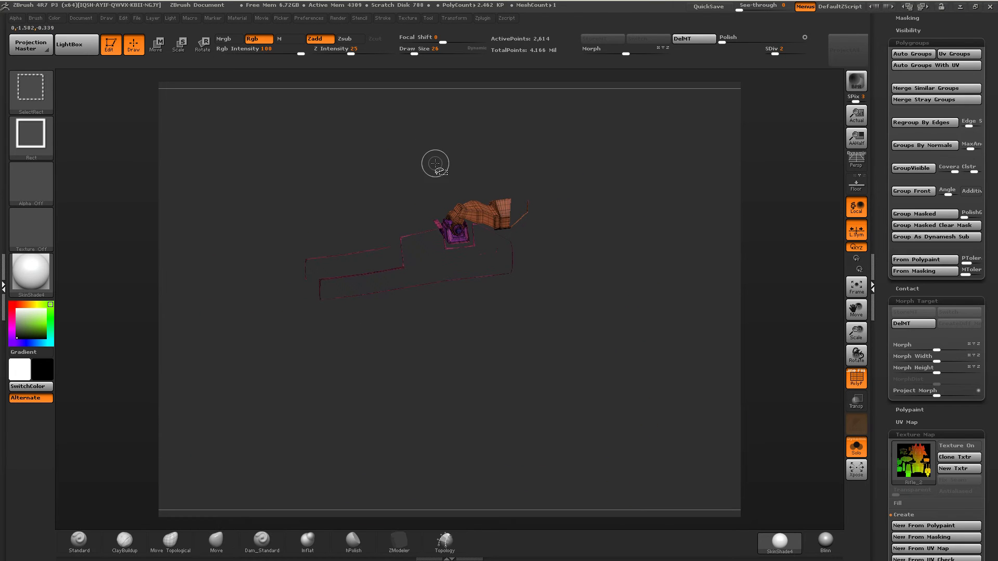
{"action": "left_click", "coordinate": [444, 179], "text": "ctrl+shift"}
{"action": "right_click_drag", "start_coordinate": [397, 222], "coordinate": [411, 208], "text": "ctrl"}
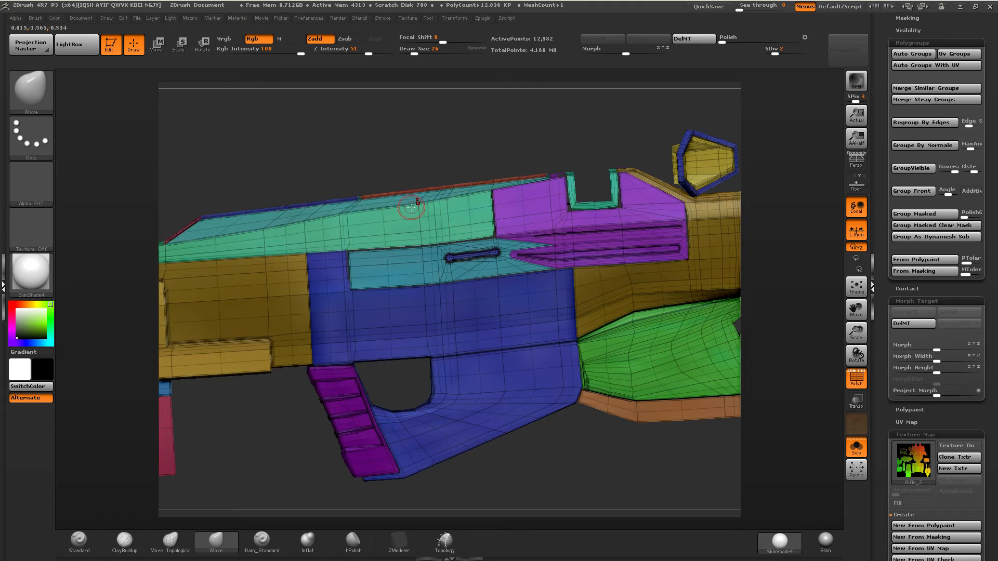
Examine the polygroups along the rifle's side, from the stock and rear frame to the receiver and magazine.
{"action": "right_click_drag", "start_coordinate": [376, 332], "coordinate": [400, 338]}
{"action": "right_click_drag", "start_coordinate": [535, 333], "coordinate": [410, 291], "text": "alt"}
{"action": "right_click_drag", "start_coordinate": [574, 264], "coordinate": [437, 265], "text": "alt"}
{"action": "right_click_drag", "start_coordinate": [245, 309], "coordinate": [565, 228], "text": "alt"}
{"action": "right_click_drag", "start_coordinate": [509, 245], "coordinate": [324, 264], "text": "alt"}
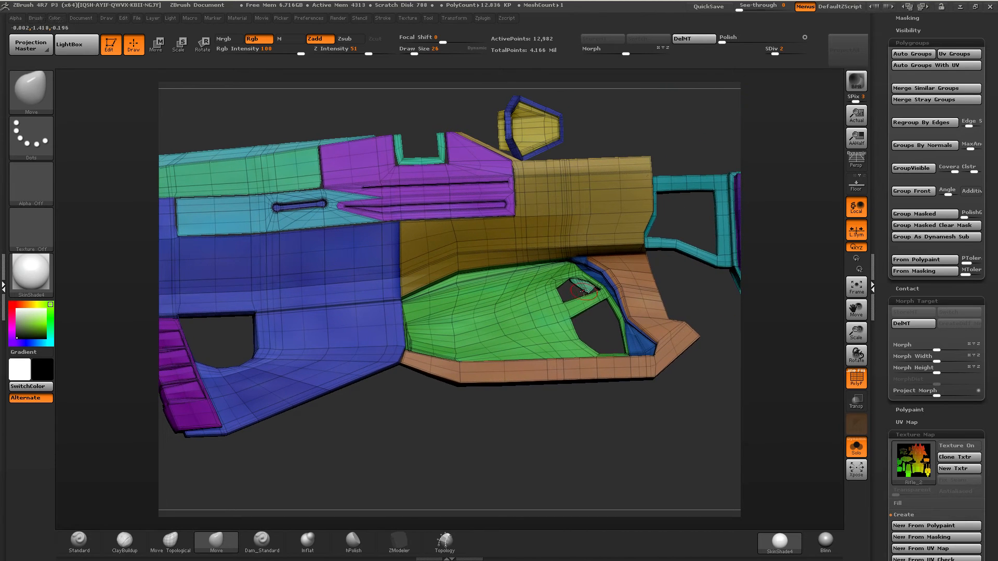
{"action": "right_click_drag", "start_coordinate": [567, 277], "coordinate": [448, 311], "text": "alt"}
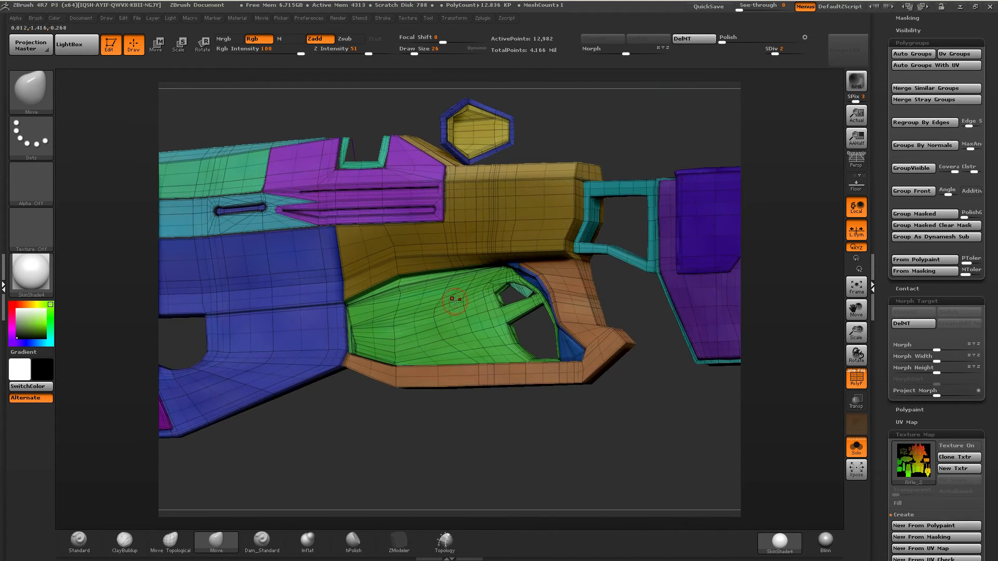
{"action": "right_click_drag", "start_coordinate": [386, 316], "coordinate": [568, 268], "text": "alt"}
{"action": "right_click_drag", "start_coordinate": [364, 291], "coordinate": [432, 330], "text": "alt"}
{"action": "mouse_move", "coordinate": [286, 260]}
{"action": "right_mouse_down", "text": "alt"}
{"action": "mouse_move", "coordinate": [456, 269]}
{"action": "mouse_move", "coordinate": [458, 291]}
{"action": "right_mouse_up", "text": "alt"}
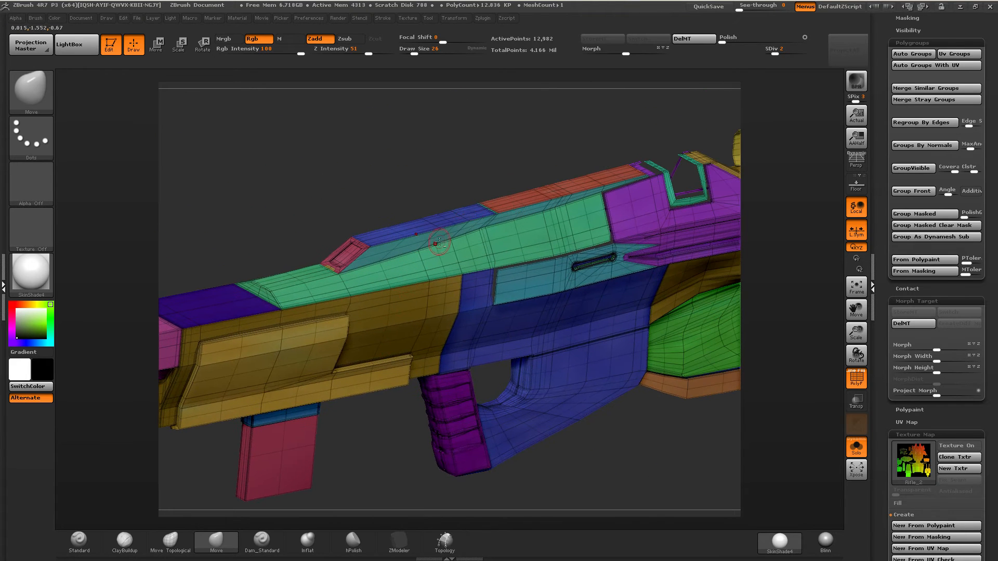
Isolate the upper cover's panels together with its front vent and combine them into one polygroup.
{"action": "left_click", "coordinate": [475, 213], "text": "ctrl+shift"}
{"action": "left_click", "coordinate": [475, 209], "text": "ctrl+shift"}
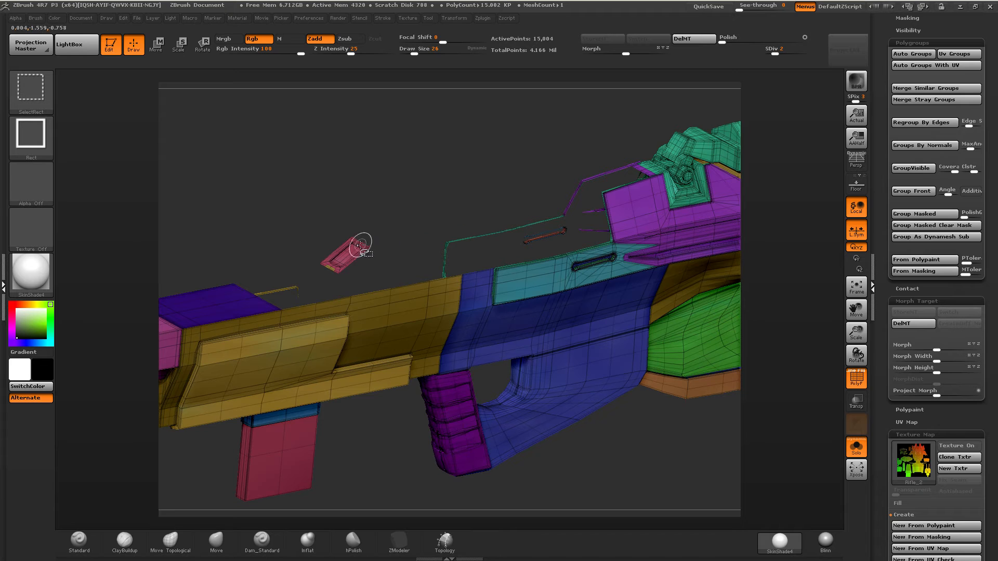
{"action": "left_click", "coordinate": [331, 269], "text": "ctrl+shift"}
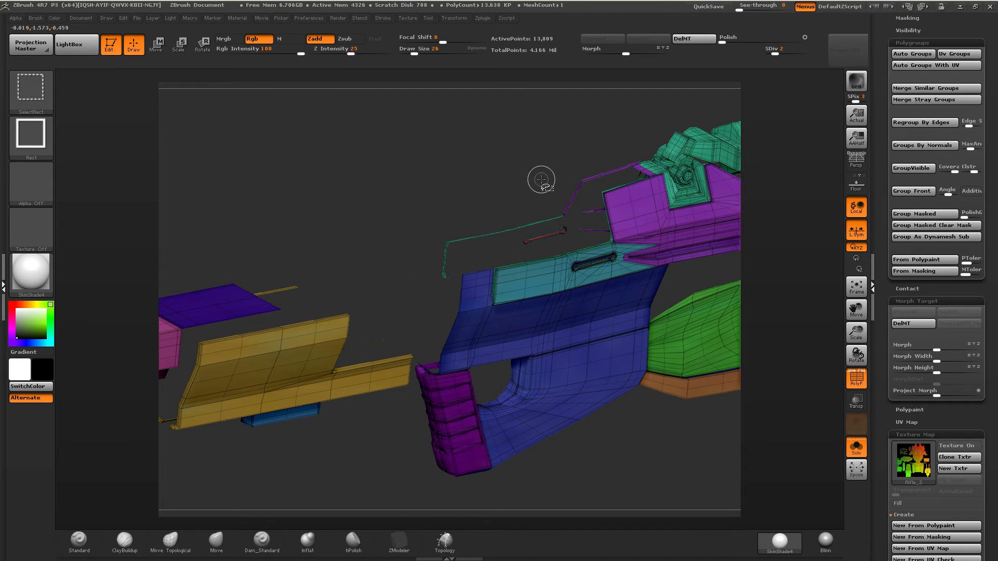
{"action": "left_click_drag", "start_coordinate": [541, 180], "coordinate": [497, 186], "text": "ctrl+shift"}
{"action": "right_click_drag", "start_coordinate": [494, 188], "coordinate": [447, 219], "text": "shift"}
{"action": "left_click", "coordinate": [395, 299], "text": "ctrl+shift"}
{"action": "right_click_drag", "start_coordinate": [369, 329], "coordinate": [390, 307], "text": "ctrl"}
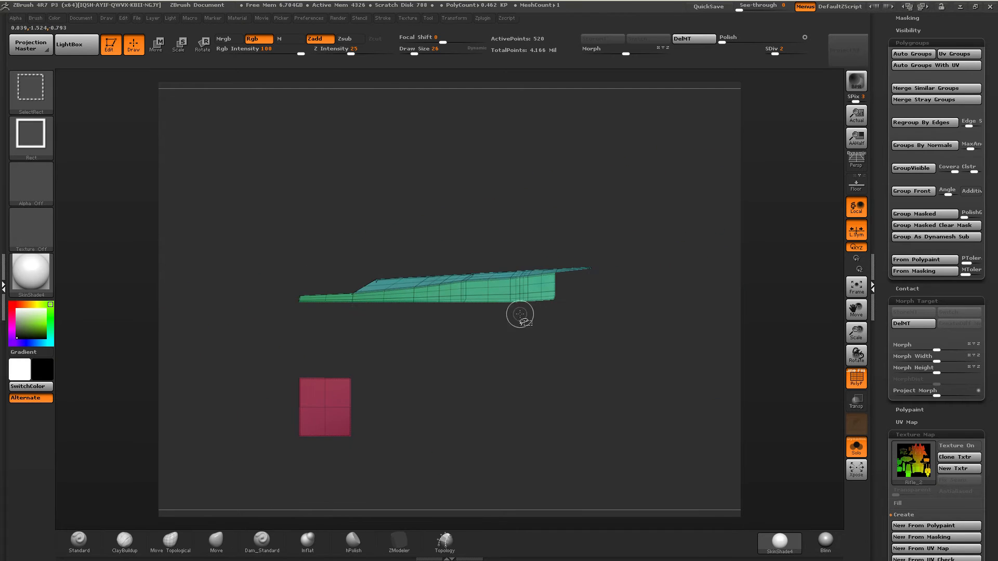
{"action": "right_click_drag", "start_coordinate": [520, 314], "coordinate": [409, 361]}
{"action": "key", "text": "ctrl+w"}
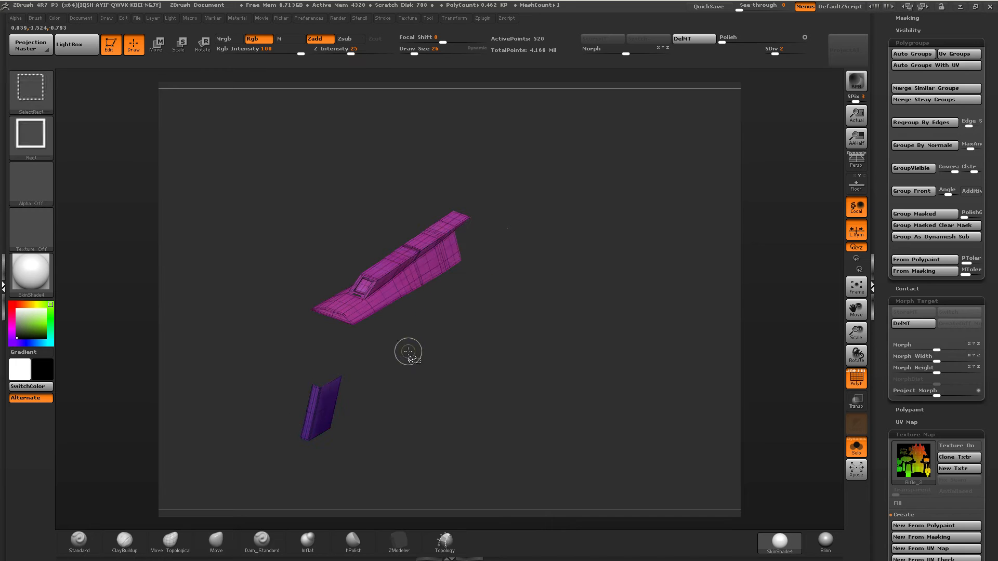
Hide the upper cover and isolate the main body to separate its front and rear sections into different polygroups.
{"action": "left_click", "coordinate": [408, 352], "text": "ctrl+shift"}
{"action": "left_click", "coordinate": [385, 293], "text": "ctrl+shift"}
{"action": "left_click", "coordinate": [383, 293], "text": "ctrl+shift"}
{"action": "left_click", "coordinate": [357, 295], "text": "ctrl+shift"}
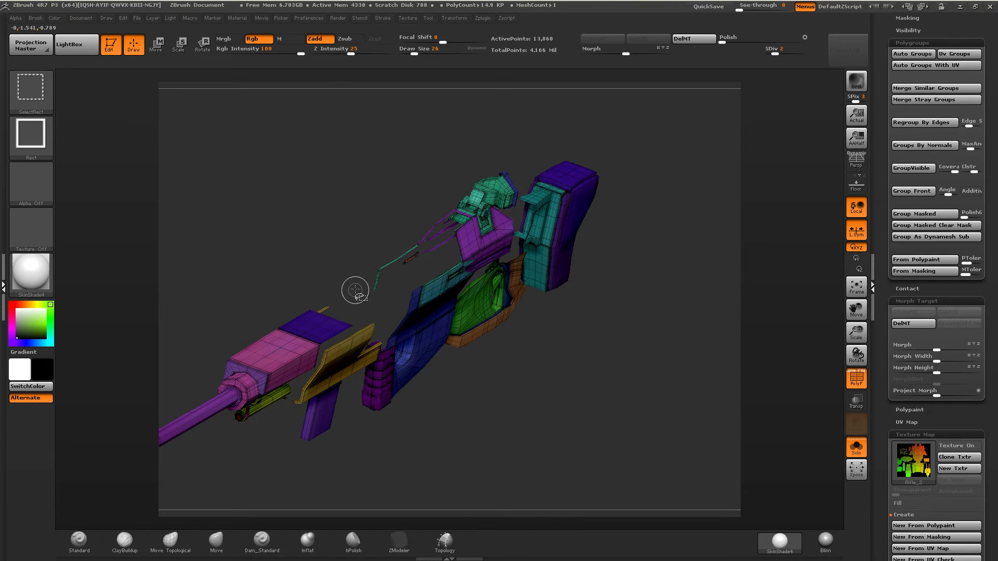
{"action": "left_click_drag", "start_coordinate": [340, 243], "coordinate": [361, 271], "text": "ctrl+shift"}
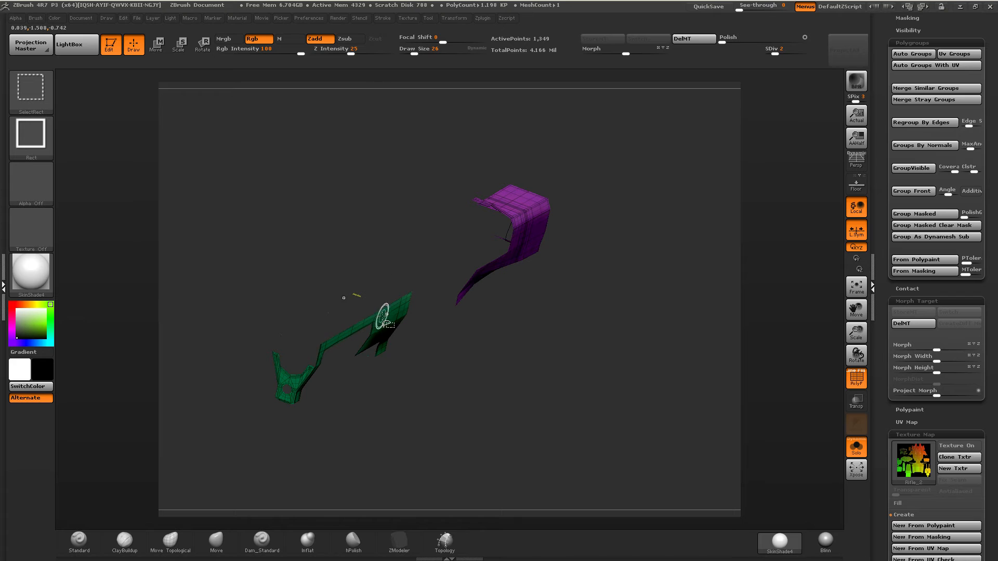
{"action": "left_click", "coordinate": [382, 316], "text": "ctrl+shift"}
{"action": "left_click", "coordinate": [503, 267], "text": "ctrl+shift"}
{"action": "left_click", "coordinate": [481, 242], "text": "ctrl+shift"}
{"action": "double_click", "coordinate": [406, 255], "text": "ctrl+shift"}
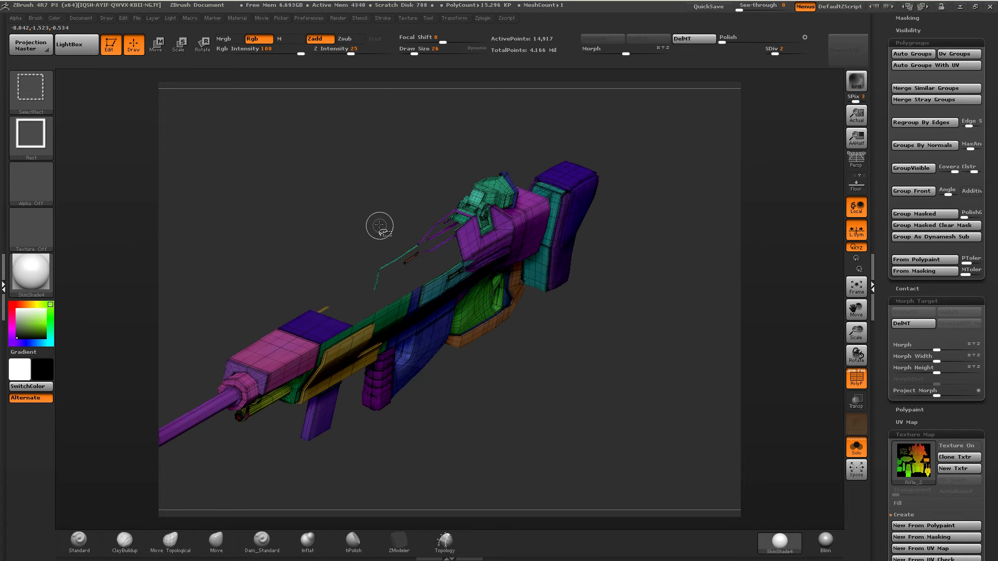
Isolate the upper cover, assign it to a single polygroup and show the whole rifle.
{"action": "left_click", "coordinate": [378, 236], "text": "ctrl+shift"}
{"action": "key", "text": "ctrl+w"}
{"action": "key", "text": "ctrl+w"}
{"action": "left_click", "coordinate": [488, 264], "text": "ctrl+shift"}
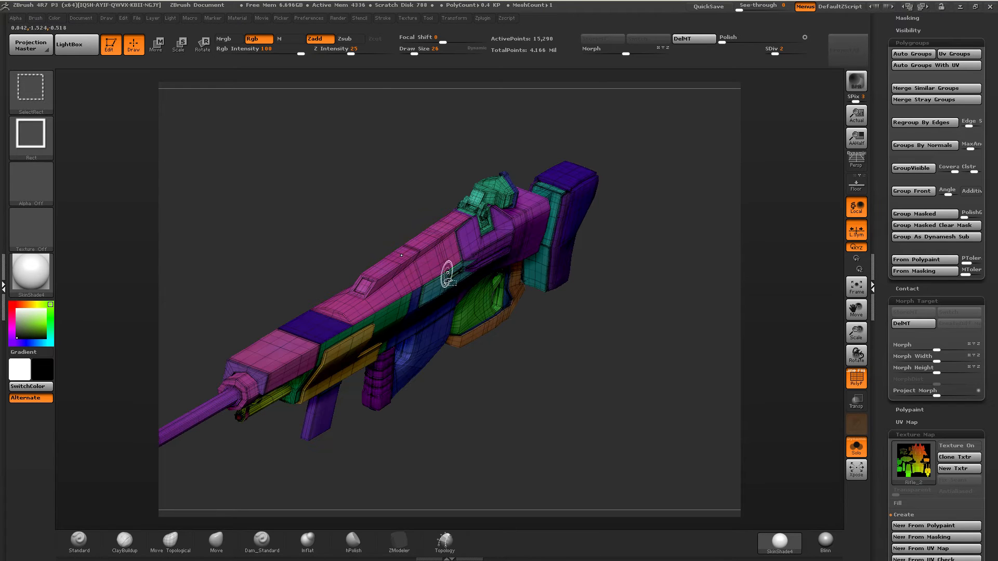
Isolate the front body frame with the flat panel ahead of the upper cover, merge them into one polygroup and restore the rifle.
{"action": "right_click_drag", "start_coordinate": [447, 274], "coordinate": [364, 294], "text": "ctrl"}
{"action": "right_click_drag", "start_coordinate": [291, 292], "coordinate": [260, 283]}
{"action": "right_click_drag", "start_coordinate": [333, 281], "coordinate": [506, 291], "text": "alt"}
{"action": "left_click", "coordinate": [427, 273], "text": "ctrl+shift"}
{"action": "left_click_drag", "start_coordinate": [427, 273], "coordinate": [427, 308], "text": "ctrl+shift"}
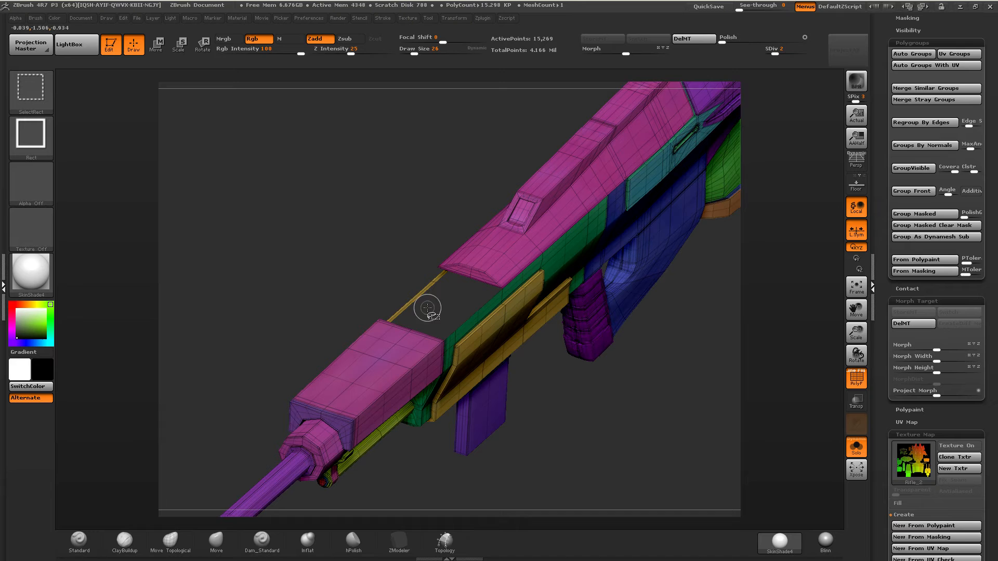
{"action": "left_click", "coordinate": [472, 318], "text": "ctrl+shift"}
{"action": "right_click_drag", "start_coordinate": [395, 297], "coordinate": [463, 297]}
{"action": "left_click_drag", "start_coordinate": [569, 262], "coordinate": [536, 271], "text": "ctrl+shift"}
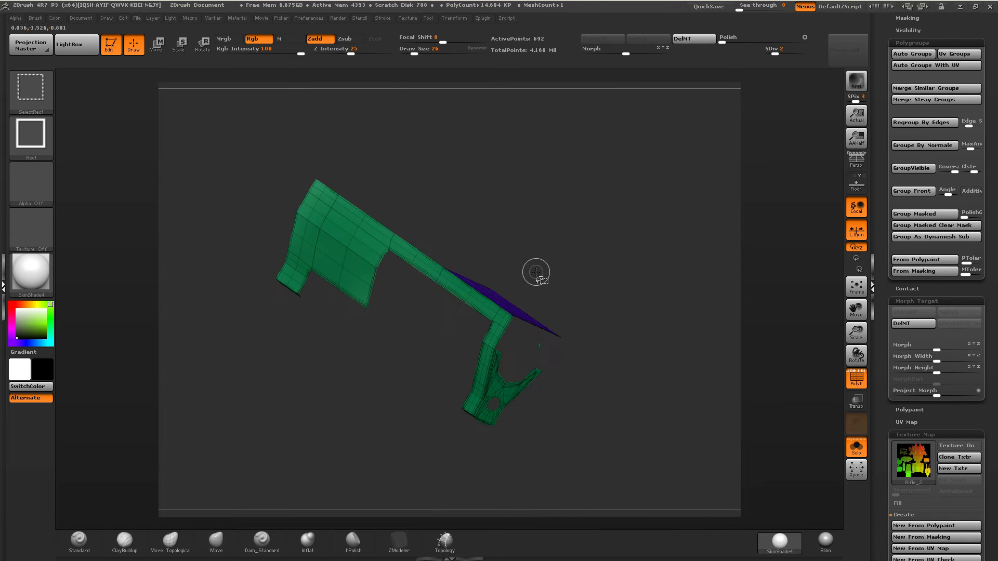
{"action": "key", "text": "ctrl+w"}
{"action": "left_click", "coordinate": [568, 270], "text": "ctrl+shift"}
Isolate the top handguard with its front cap, combine them into one polygroup and show the full rifle.
{"action": "right_click_drag", "start_coordinate": [550, 282], "coordinate": [439, 281]}
{"action": "left_click", "coordinate": [383, 307], "text": "ctrl+shift"}
{"action": "left_click_drag", "start_coordinate": [358, 247], "coordinate": [372, 264], "text": "ctrl+shift"}
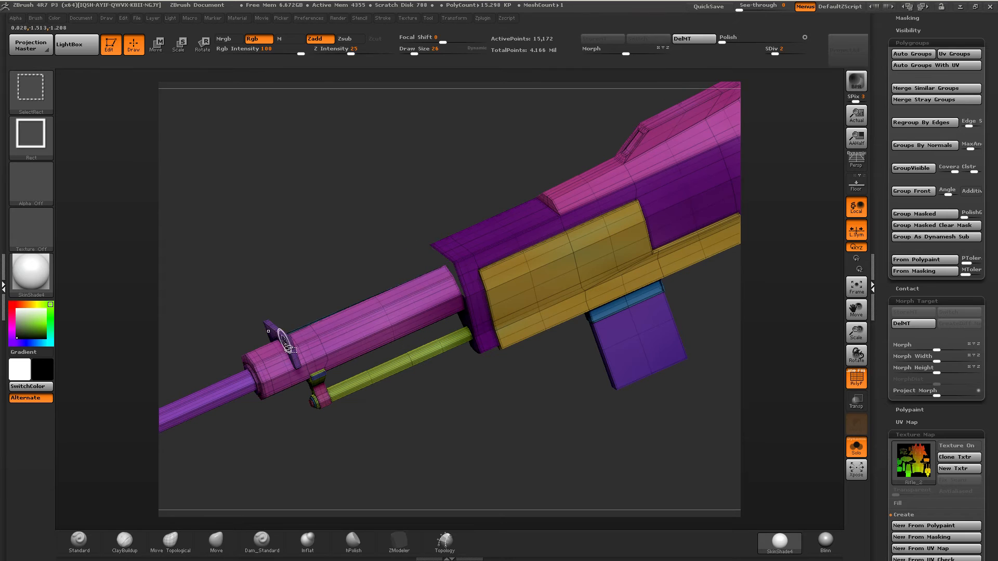
{"action": "left_click_drag", "start_coordinate": [293, 297], "coordinate": [291, 298], "text": "ctrl+shift"}
{"action": "key", "text": "ctrl+w"}
{"action": "left_click", "coordinate": [350, 272], "text": "ctrl+shift"}
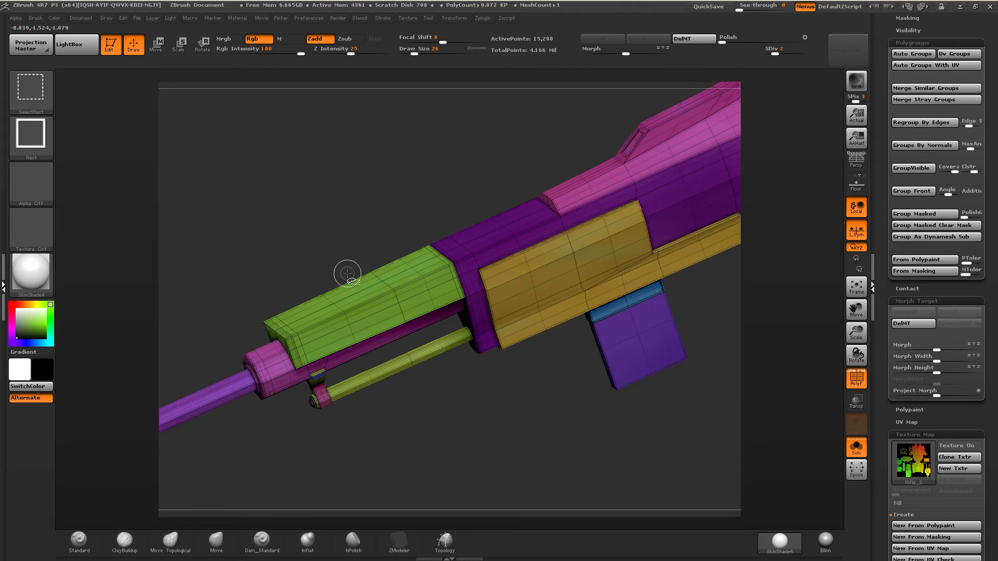
Isolate the rod under the barrel with its bracket and end pieces, and combine them into one polygroup.
{"action": "right_click_drag", "start_coordinate": [308, 304], "coordinate": [398, 271], "text": "alt"}
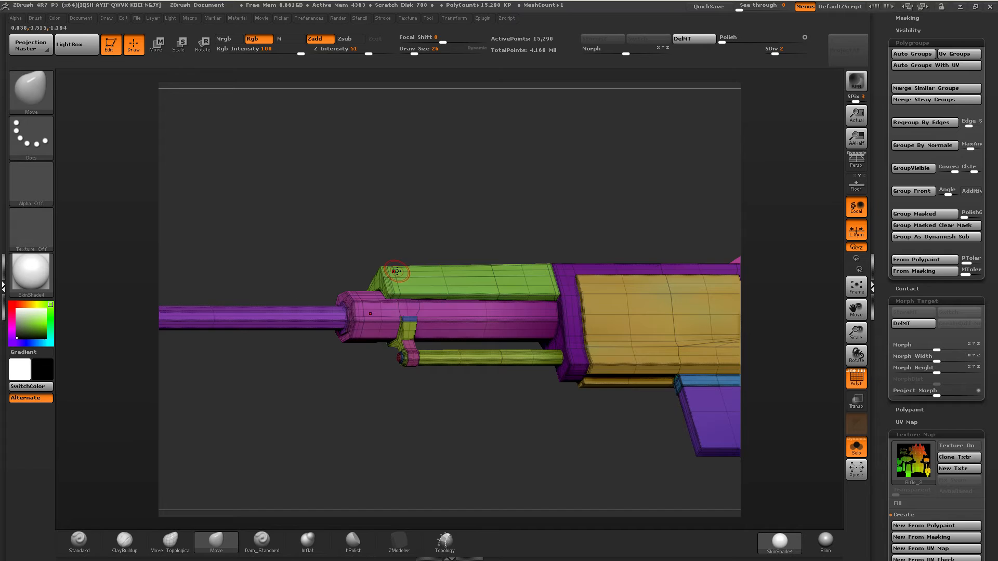
{"action": "left_click", "coordinate": [409, 320], "text": "ctrl+shift"}
{"action": "left_click", "coordinate": [390, 367], "text": "ctrl+shift"}
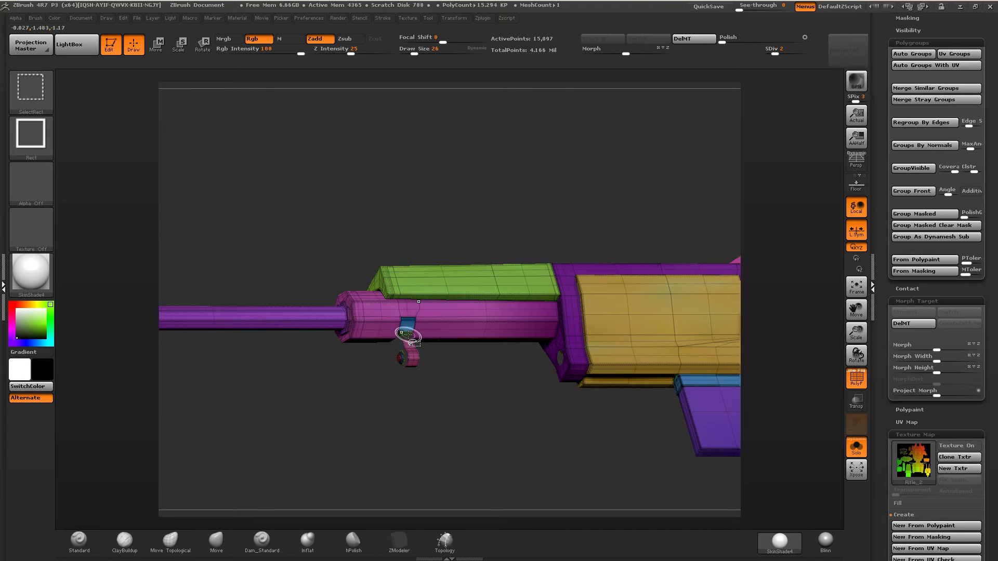
{"action": "right_click_drag", "start_coordinate": [408, 335], "coordinate": [400, 374]}
{"action": "right_click_drag", "start_coordinate": [401, 375], "coordinate": [399, 446], "text": "ctrl"}
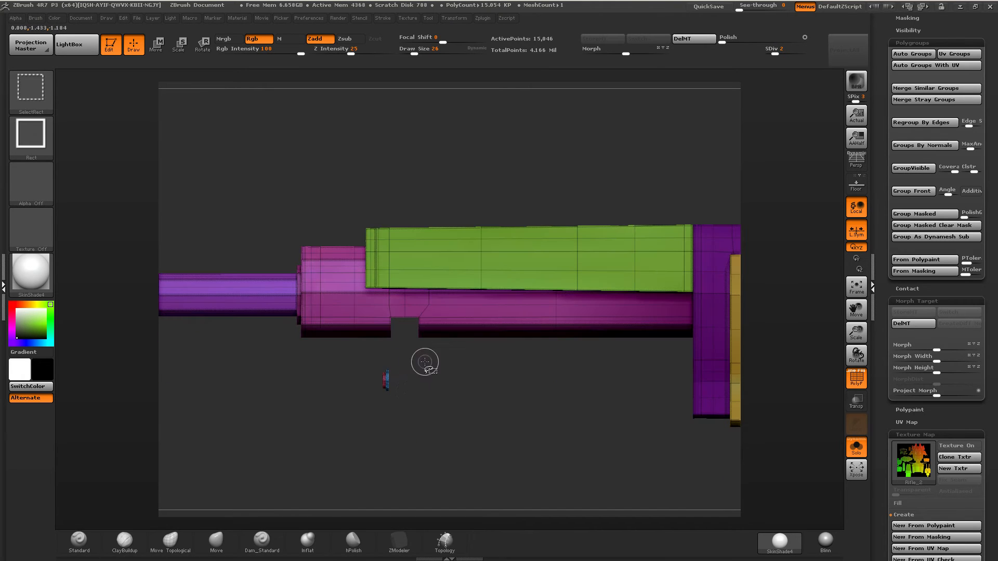
{"action": "left_click_drag", "start_coordinate": [451, 355], "coordinate": [476, 401], "text": "ctrl+alt+shift"}
{"action": "right_click_drag", "start_coordinate": [492, 364], "coordinate": [463, 323], "text": "ctrl"}
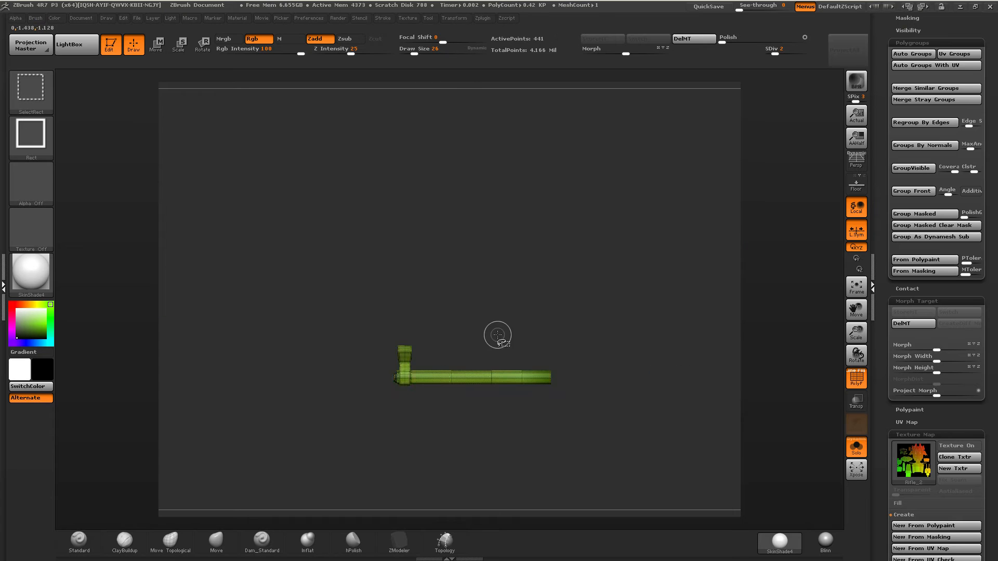
{"action": "left_click_drag", "start_coordinate": [449, 413], "coordinate": [414, 396], "text": "ctrl+shift"}
Isolate the barrel, the cylinder behind it and the rod beneath, merge them into one polygroup and show the full rifle.
{"action": "left_click", "coordinate": [375, 352], "text": "ctrl+alt+shift"}
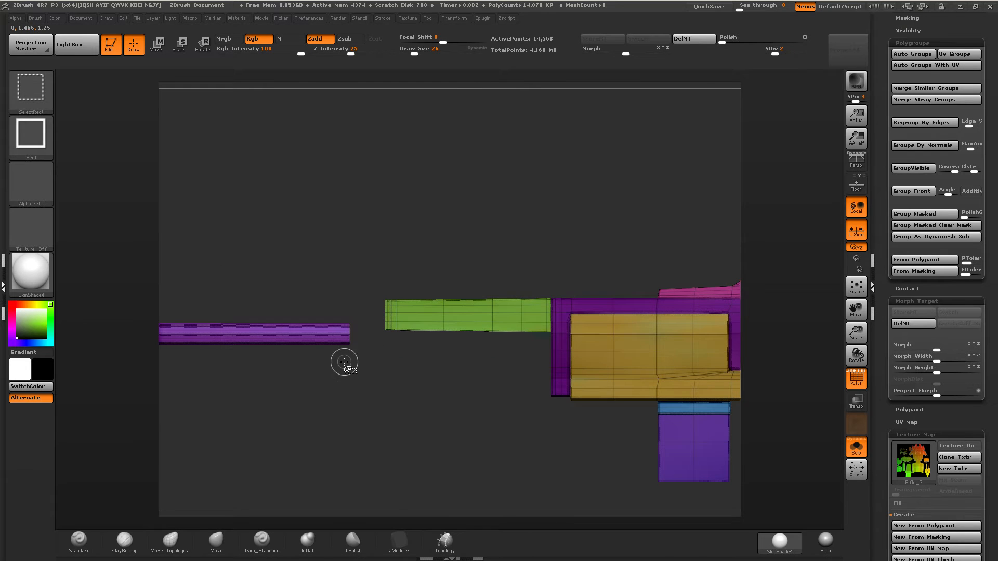
{"action": "left_click", "coordinate": [343, 340], "text": "ctrl+shift"}
{"action": "right_click_drag", "start_coordinate": [347, 367], "coordinate": [305, 323], "text": "ctrl"}
{"action": "left_click_drag", "start_coordinate": [291, 299], "coordinate": [170, 362], "text": "ctrl+alt+shift"}
{"action": "left_click_drag", "start_coordinate": [324, 382], "coordinate": [325, 410], "text": "ctrl+shift"}
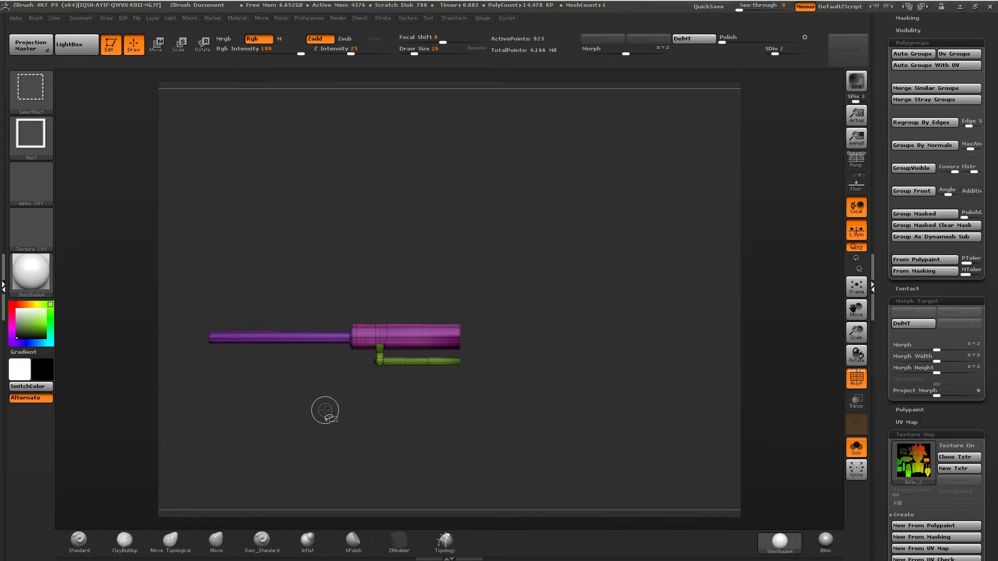
{"action": "key", "text": "ctrl+w"}
{"action": "left_click", "coordinate": [414, 405], "text": "ctrl+shift"}
Hide the magazine collar, the front body frame and the narrow strips ahead of the magazine, and check the collected parts.
{"action": "right_click_drag", "start_coordinate": [419, 395], "coordinate": [461, 239]}
{"action": "left_click", "coordinate": [471, 225], "text": "ctrl+shift"}
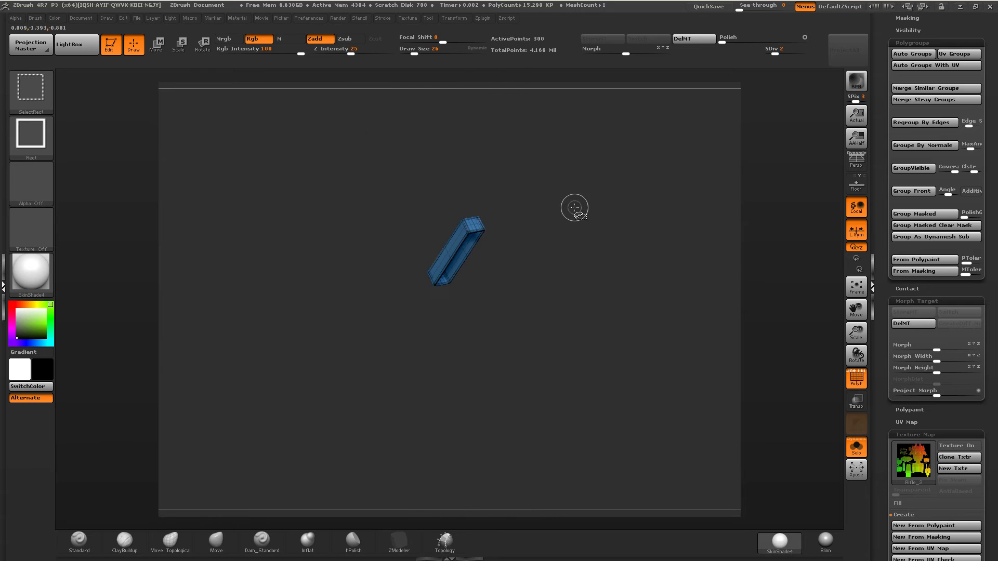
{"action": "left_click", "coordinate": [561, 218], "text": "ctrl+shift"}
{"action": "left_click", "coordinate": [469, 215], "text": "ctrl+shift"}
{"action": "right_click_drag", "start_coordinate": [561, 211], "coordinate": [474, 228]}
{"action": "right_click_drag", "start_coordinate": [488, 146], "coordinate": [422, 265], "text": "alt"}
{"action": "left_click", "coordinate": [426, 264], "text": "ctrl+shift"}
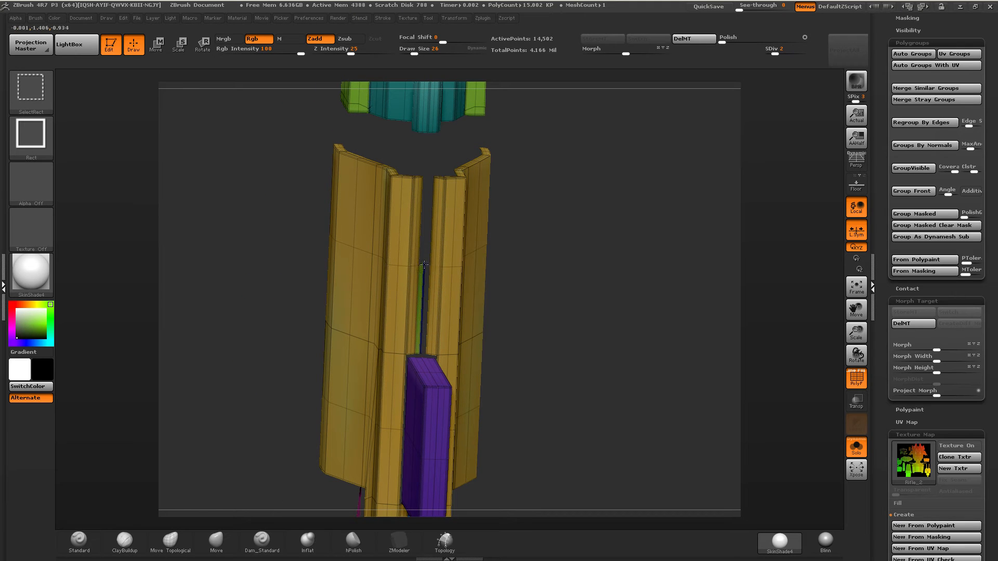
{"action": "left_click_drag", "start_coordinate": [518, 234], "coordinate": [540, 261], "text": "ctrl+shift"}
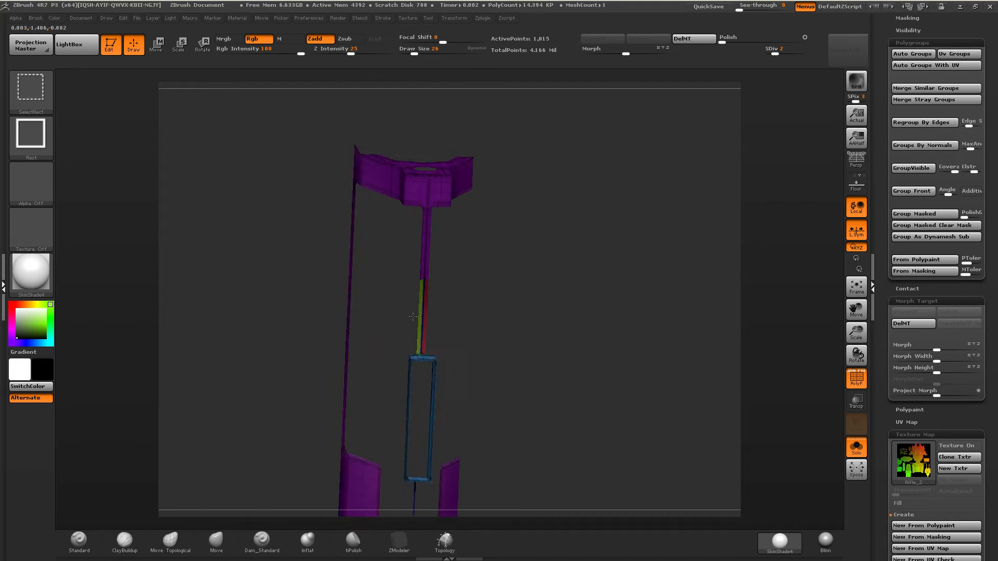
Add the remaining narrow strips and end piece behind the magazine to the hidden parts beneath the front body.
{"action": "right_click_drag", "start_coordinate": [520, 291], "coordinate": [499, 244], "text": "ctrl"}
{"action": "mouse_move", "coordinate": [499, 244]}
{"action": "right_mouse_down"}
{"action": "mouse_move", "coordinate": [441, 333]}
{"action": "mouse_move", "coordinate": [511, 382]}
{"action": "mouse_move", "coordinate": [501, 280]}
{"action": "mouse_move", "coordinate": [517, 274]}
{"action": "mouse_move", "coordinate": [519, 294]}
{"action": "mouse_move", "coordinate": [537, 261]}
{"action": "mouse_move", "coordinate": [517, 250]}
{"action": "mouse_move", "coordinate": [479, 310]}
{"action": "mouse_move", "coordinate": [551, 276]}
{"action": "right_mouse_up"}
{"action": "left_click", "coordinate": [514, 387], "text": "ctrl+shift"}
{"action": "key", "text": "ctrl+z"}
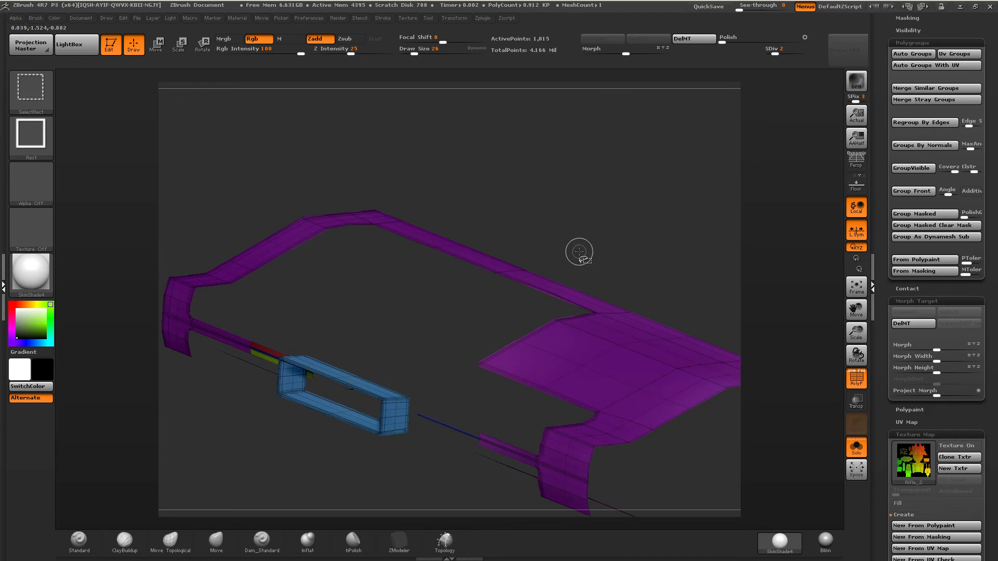
{"action": "left_click_drag", "start_coordinate": [579, 251], "coordinate": [592, 271], "text": "ctrl+shift"}
{"action": "right_click_drag", "start_coordinate": [410, 419], "coordinate": [452, 424], "text": "ctrl"}
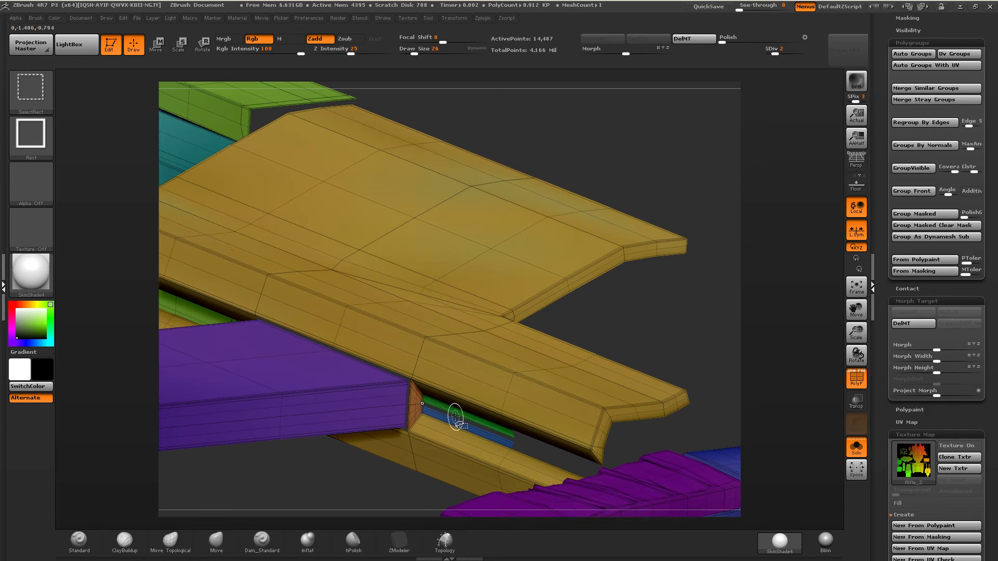
{"action": "left_click", "coordinate": [505, 444], "text": "ctrl+shift"}
{"action": "key", "text": "ctrl+z"}
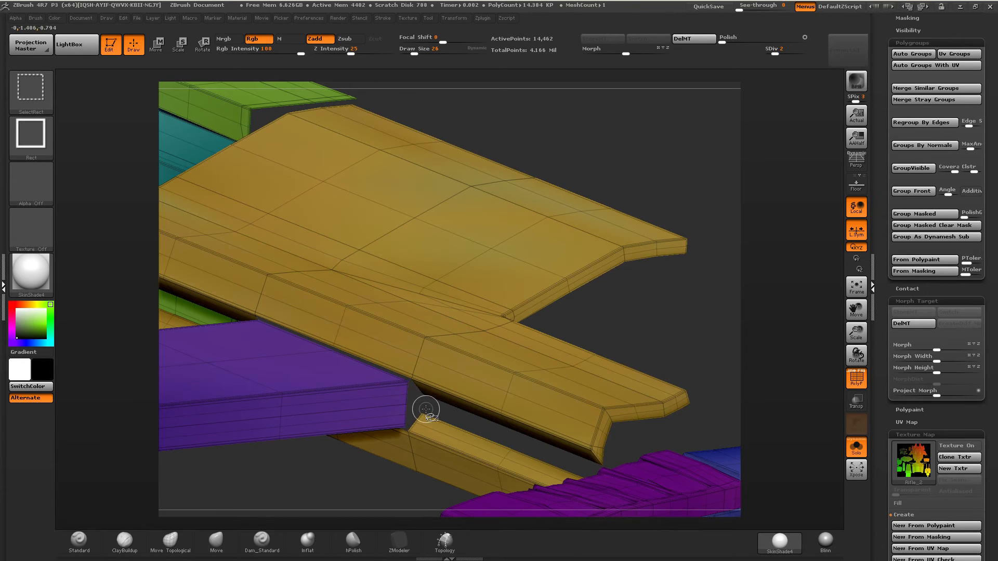
Isolate the collected front frame, magazine collar and strips, combine them into one polygroup and restore the rifle.
{"action": "right_click_drag", "start_coordinate": [426, 410], "coordinate": [416, 312], "text": "ctrl"}
{"action": "left_click_drag", "start_coordinate": [567, 217], "coordinate": [525, 229], "text": "ctrl+shift"}
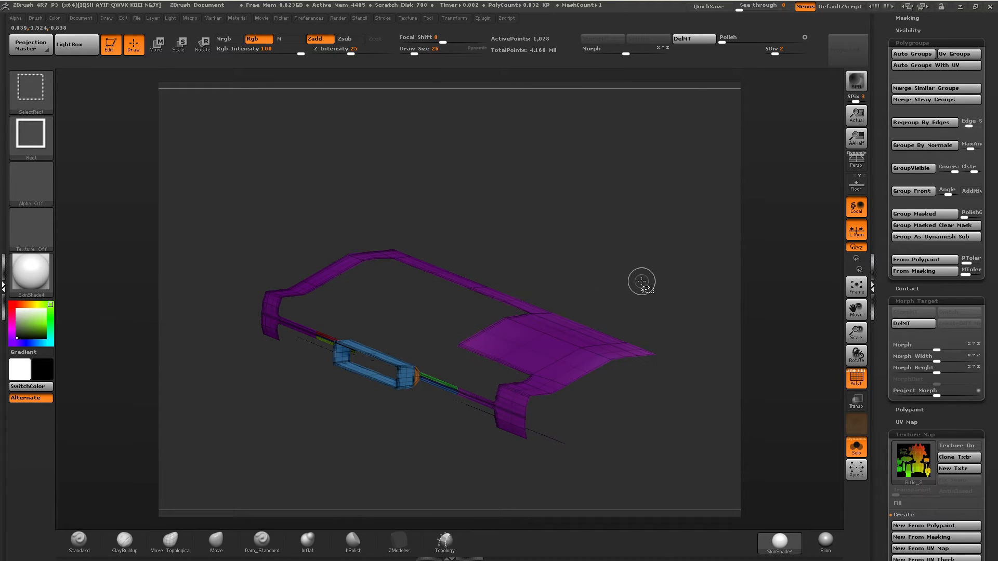
{"action": "left_click", "coordinate": [600, 336], "text": "ctrl+shift"}
{"action": "key", "text": "ctrl+z"}
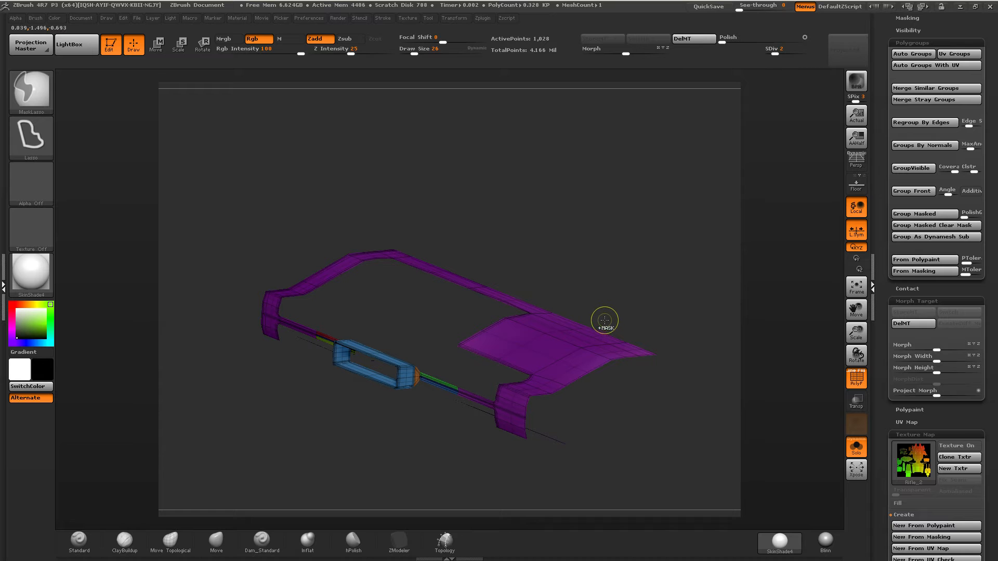
{"action": "key", "text": "ctrl+w"}
{"action": "key", "text": "ctrl+w"}
{"action": "left_click", "coordinate": [602, 319], "text": "ctrl+shift"}
Isolate the rear body block and scope mount to examine their polygroups, and bring back the whole rifle.
{"action": "right_click_drag", "start_coordinate": [545, 332], "coordinate": [671, 244], "text": "shift"}
{"action": "right_click_drag", "start_coordinate": [374, 317], "coordinate": [446, 265], "text": "ctrl"}
{"action": "mouse_move", "coordinate": [446, 265]}
{"action": "right_mouse_down", "text": "ctrl"}
{"action": "mouse_move", "coordinate": [443, 289]}
{"action": "mouse_move", "coordinate": [429, 263]}
{"action": "right_mouse_up", "text": "ctrl"}
{"action": "right_click_drag", "start_coordinate": [343, 291], "coordinate": [302, 325], "text": "alt"}
{"action": "left_click", "coordinate": [577, 263], "text": "ctrl+shift"}
{"action": "left_click", "coordinate": [578, 261], "text": "ctrl+shift"}
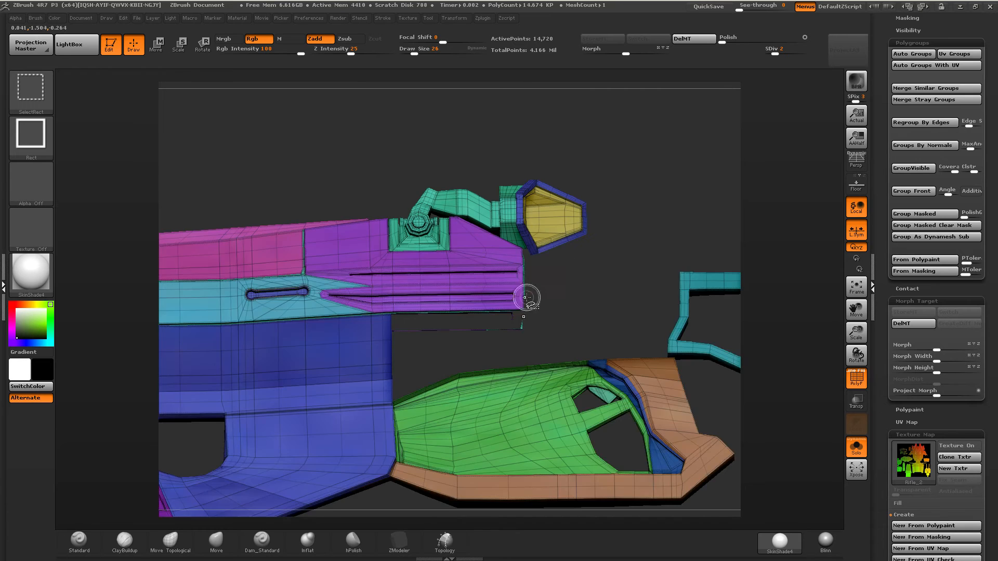
{"action": "right_click_drag", "start_coordinate": [530, 281], "coordinate": [532, 271]}
{"action": "left_click", "coordinate": [532, 270], "text": "ctrl+shift"}
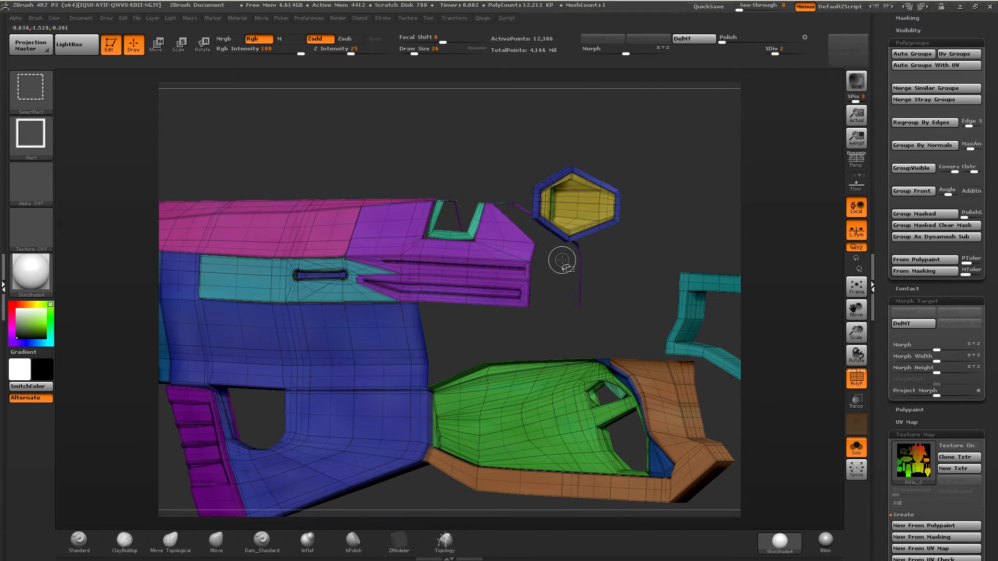
{"action": "left_click_drag", "start_coordinate": [669, 209], "coordinate": [628, 239], "text": "ctrl+shift"}
{"action": "right_click_drag", "start_coordinate": [555, 249], "coordinate": [514, 264]}
{"action": "left_click", "coordinate": [575, 273], "text": "ctrl+shift"}
{"action": "left_click", "coordinate": [627, 249], "text": "ctrl+shift"}
Raise the rifle to subdivision level 6, review its polygroups and turn off the polyframe to show the painted surface.
{"action": "right_click_drag", "start_coordinate": [515, 264], "coordinate": [843, 238]}
{"action": "left_click", "coordinate": [856, 378]}
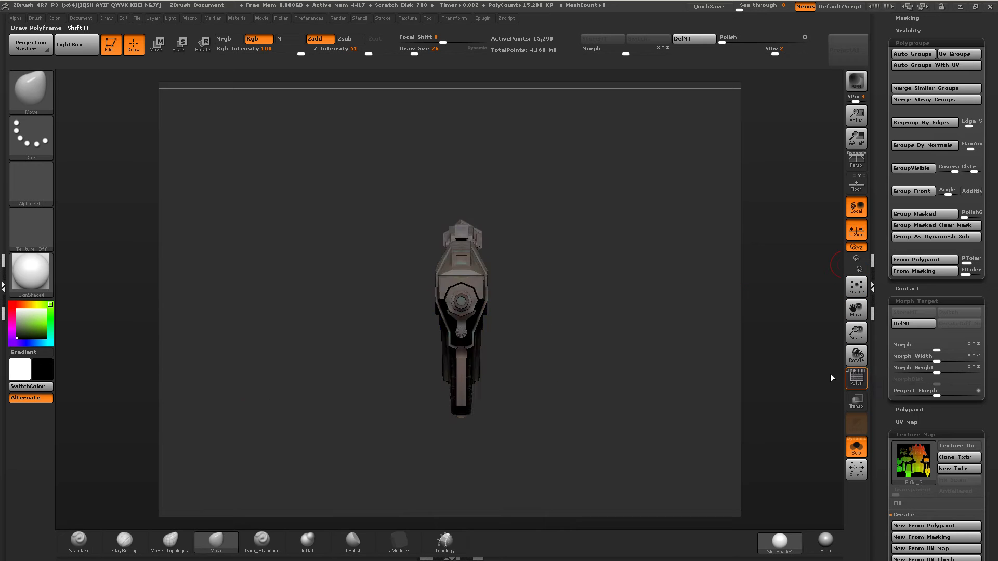
{"action": "mouse_move", "coordinate": [650, 340]}
{"action": "right_mouse_down"}
{"action": "mouse_move", "coordinate": [506, 319]}
{"action": "mouse_move", "coordinate": [569, 340]}
{"action": "mouse_move", "coordinate": [540, 325]}
{"action": "right_mouse_up"}
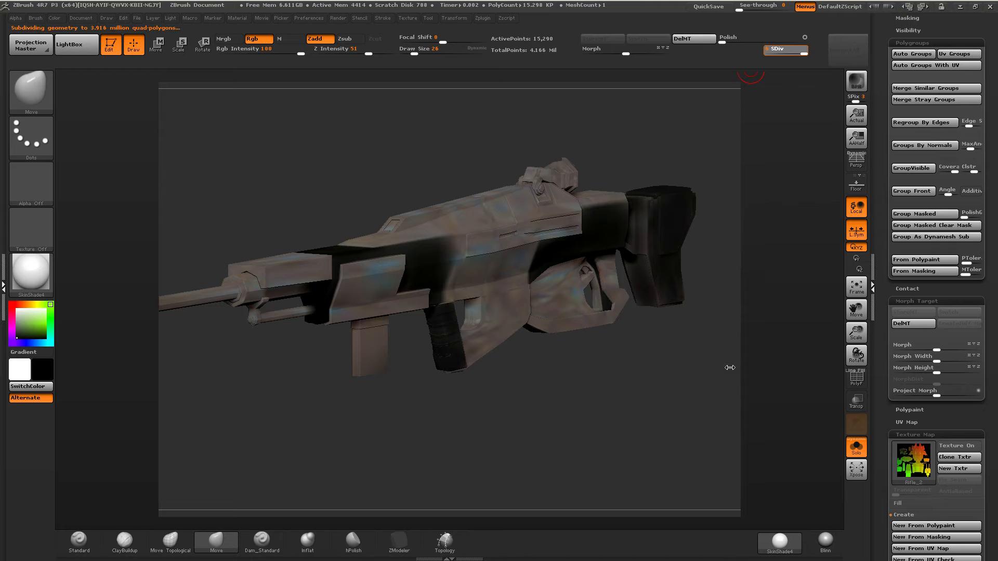
{"action": "left_click", "coordinate": [853, 378]}
{"action": "right_click_drag", "start_coordinate": [753, 345], "coordinate": [647, 313]}
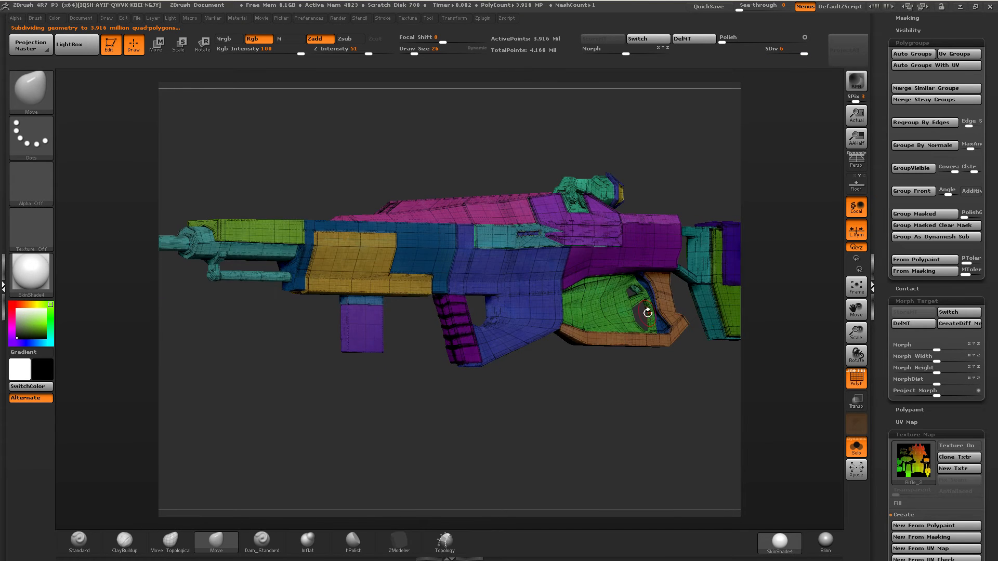
{"action": "left_click", "coordinate": [856, 378]}
{"action": "left_click", "coordinate": [856, 379]}
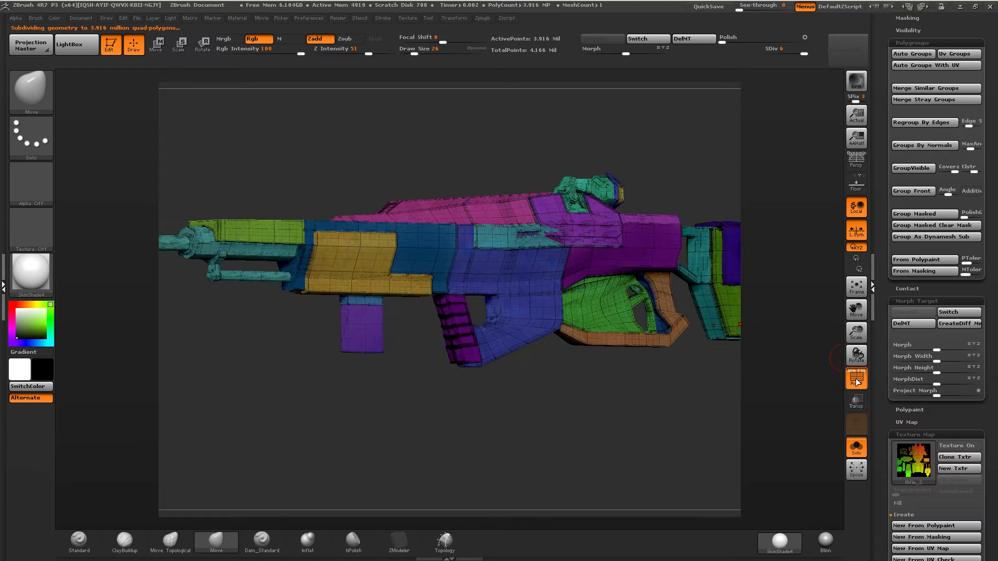
{"action": "left_click", "coordinate": [856, 380]}
{"action": "left_click_drag", "start_coordinate": [219, 318], "coordinate": [298, 334], "text": "alt"}
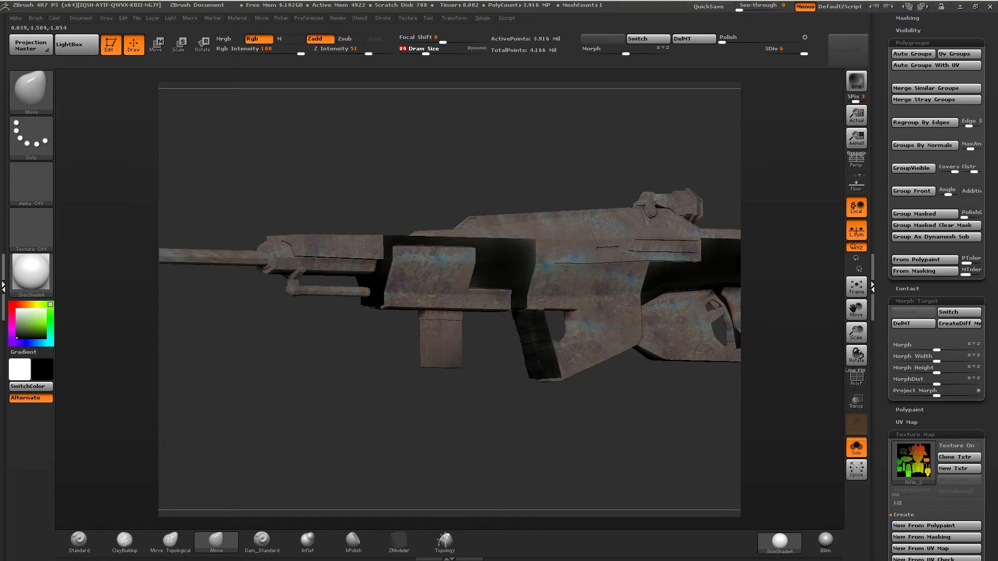
Paint dark shading on the handguard, front panel and lower body with the Standard brush, Rgb only, intensity 16 and draw size 89.
{"action": "left_click", "coordinate": [79, 540]}
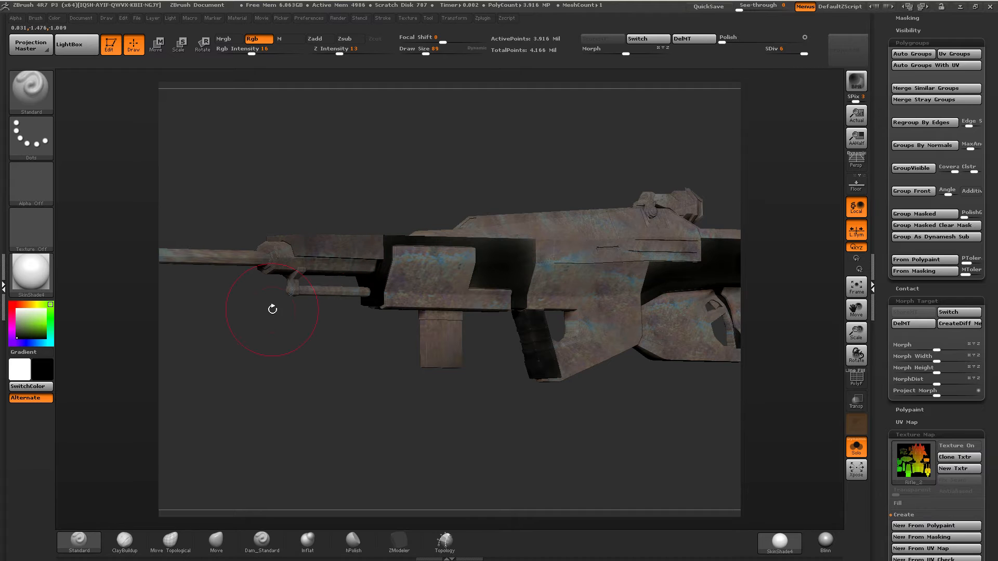
{"action": "left_click_drag", "start_coordinate": [448, 255], "coordinate": [412, 312]}
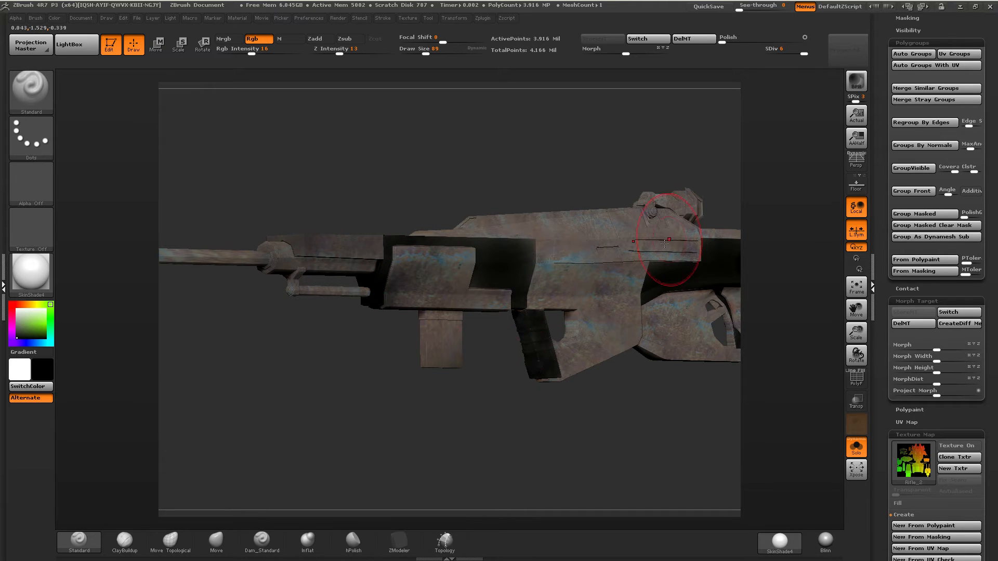
{"action": "left_click_drag", "start_coordinate": [541, 393], "coordinate": [317, 405], "text": "alt"}
{"action": "mouse_move", "coordinate": [410, 316]}
{"action": "left_mouse_down"}
{"action": "mouse_move", "coordinate": [378, 323]}
{"action": "mouse_move", "coordinate": [343, 292]}
{"action": "mouse_move", "coordinate": [400, 364]}
{"action": "mouse_move", "coordinate": [447, 320]}
{"action": "mouse_move", "coordinate": [520, 324]}
{"action": "mouse_move", "coordinate": [562, 301]}
{"action": "mouse_move", "coordinate": [602, 298]}
{"action": "mouse_move", "coordinate": [485, 368]}
{"action": "left_mouse_up"}
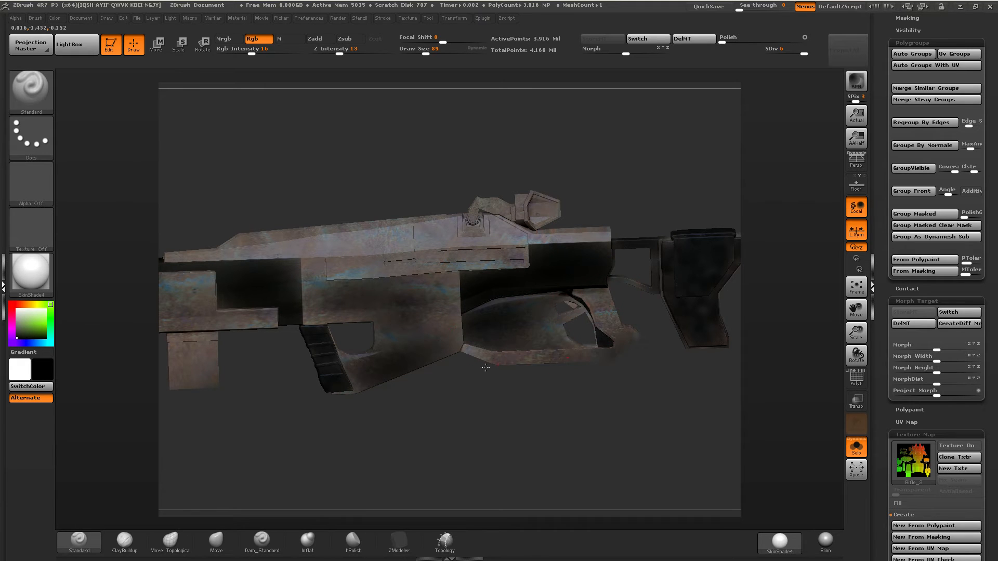
Shade the cover section under the scope, and darken the upper cover ahead of it using draw size 170.
{"action": "left_click_drag", "start_coordinate": [595, 232], "coordinate": [524, 275]}
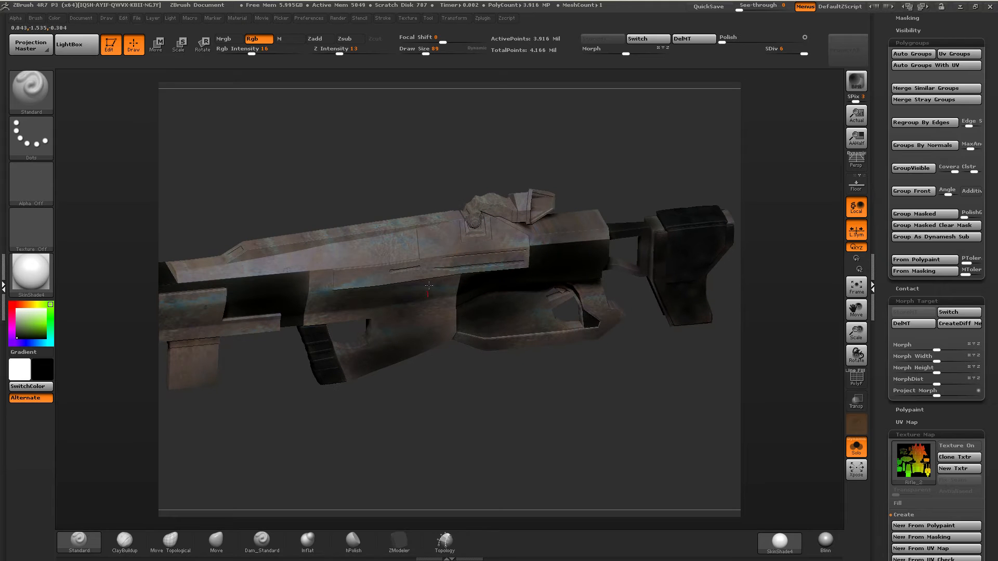
{"action": "left_click_drag", "start_coordinate": [429, 285], "coordinate": [411, 201]}
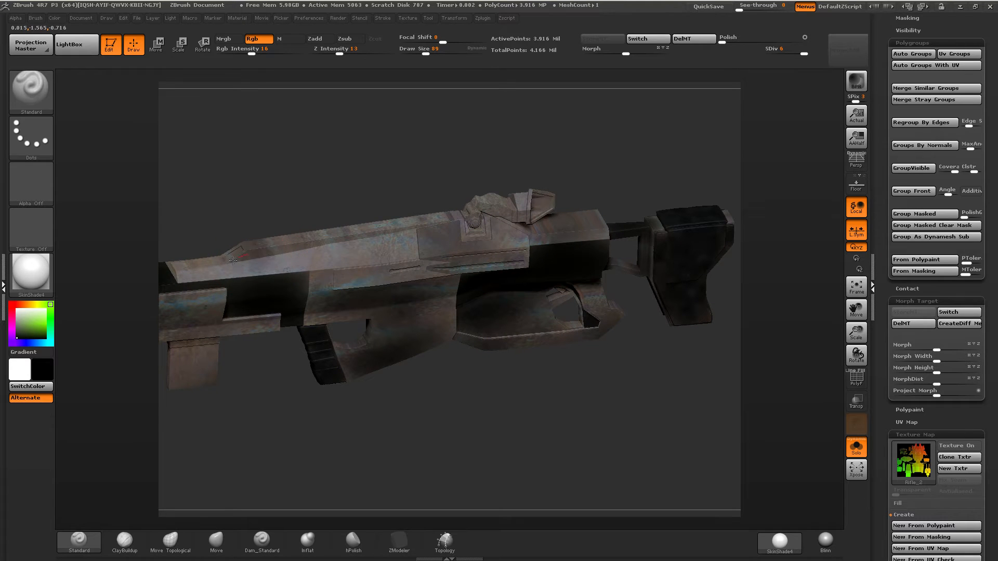
{"action": "left_click_drag", "start_coordinate": [233, 260], "coordinate": [416, 233]}
{"action": "key", "text": "ctrl+z"}
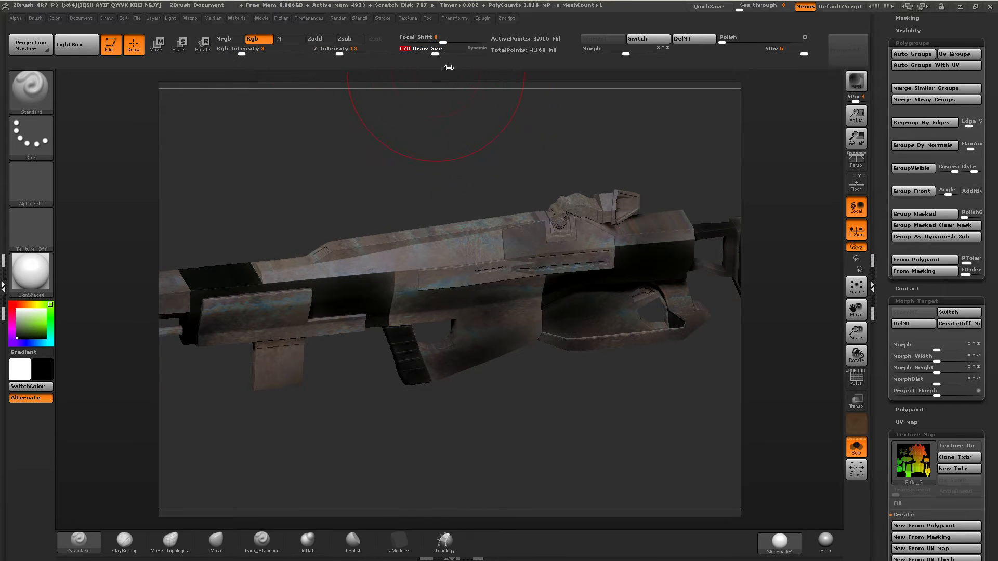
{"action": "mouse_move", "coordinate": [495, 222]}
{"action": "left_mouse_down"}
{"action": "mouse_move", "coordinate": [270, 260]}
{"action": "mouse_move", "coordinate": [642, 229]}
{"action": "left_mouse_up"}
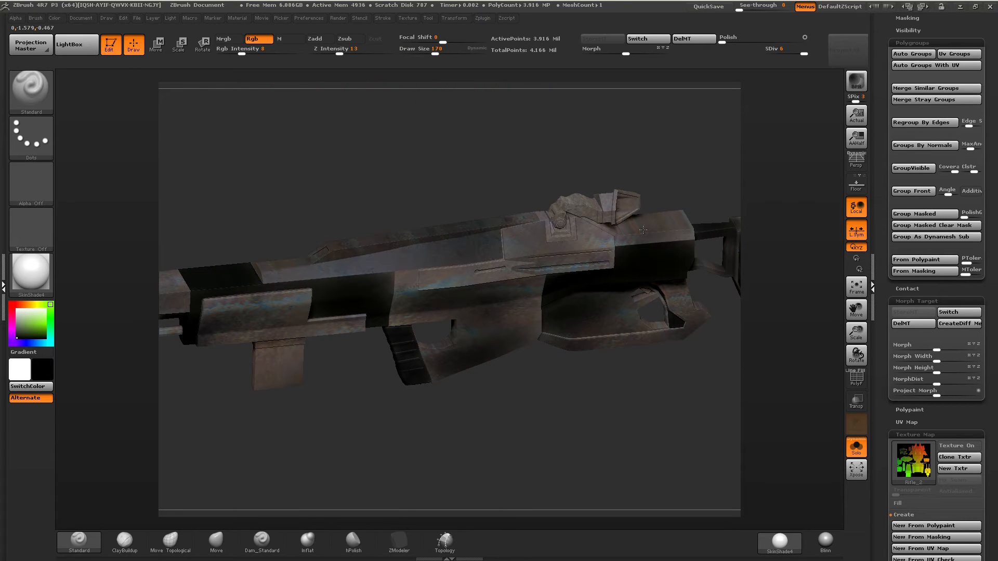
{"action": "left_click_drag", "start_coordinate": [629, 195], "coordinate": [460, 263], "text": "alt"}
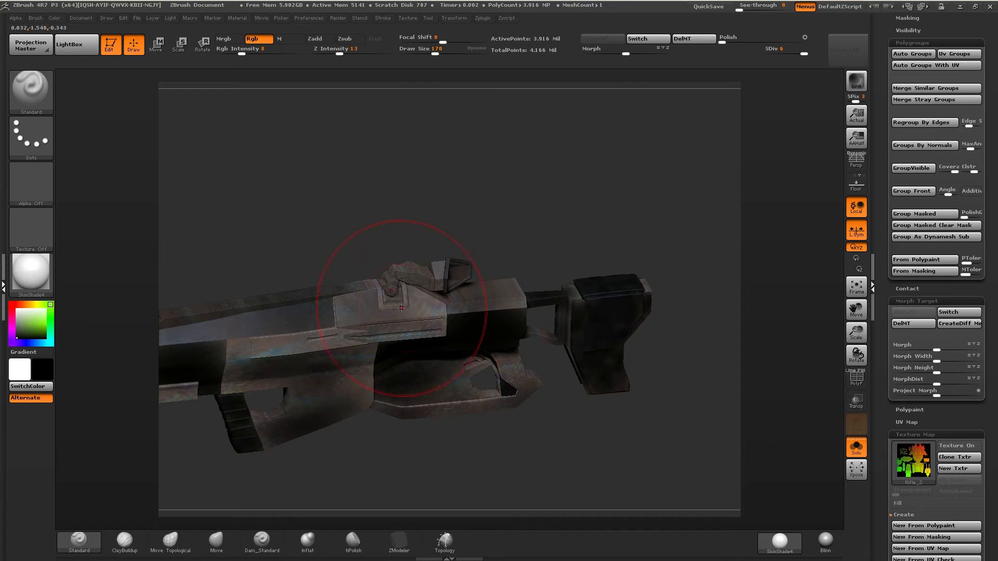
{"action": "right_click_drag", "start_coordinate": [332, 341], "coordinate": [475, 230], "text": "alt"}
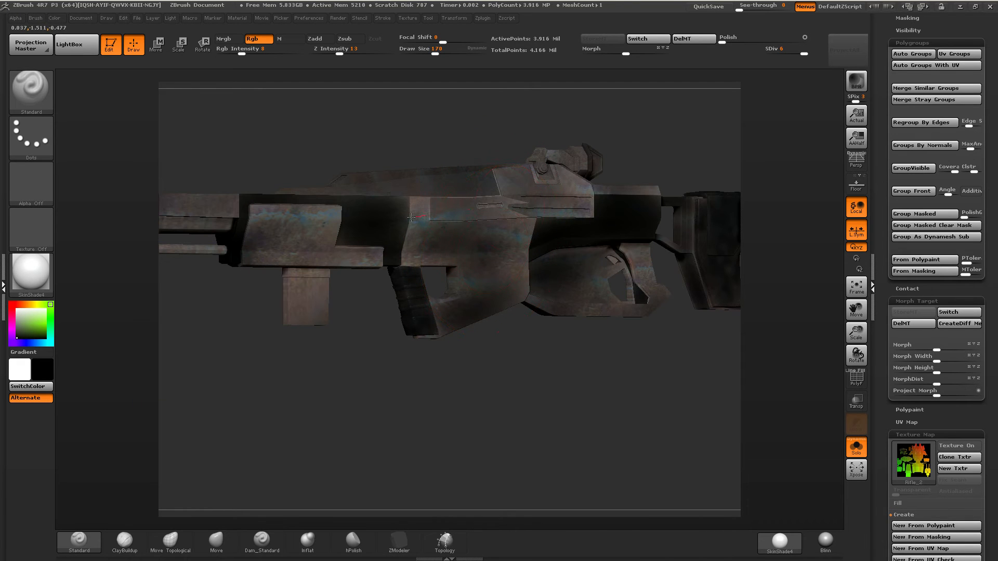
Lower the rifle to subdivision level 1, hide the slotted side panel and turn on the polyframe display.
{"action": "left_click", "coordinate": [858, 381]}
{"action": "left_click", "coordinate": [858, 381]}
{"action": "right_click_drag", "start_coordinate": [501, 260], "coordinate": [492, 403], "text": "ctrl"}
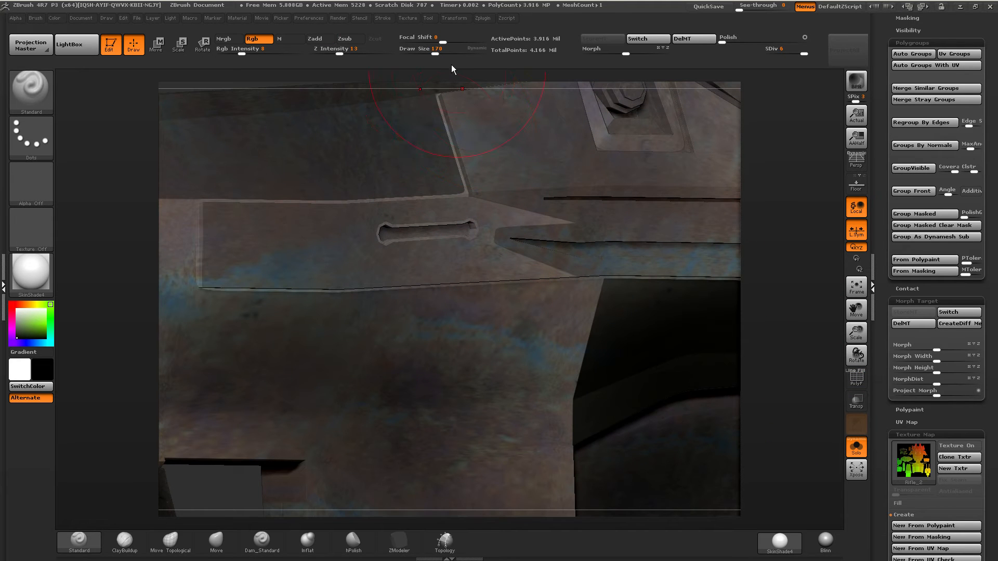
{"action": "key", "text": "ctrl+shift"}
{"action": "left_click", "coordinate": [409, 236], "text": "ctrl+shift"}
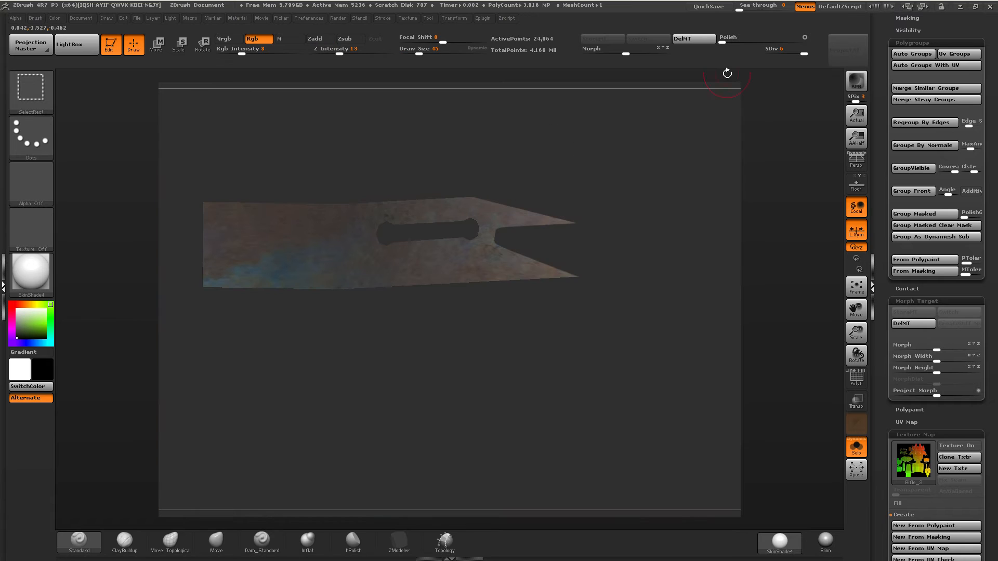
{"action": "left_click", "coordinate": [524, 178], "text": "ctrl+shift"}
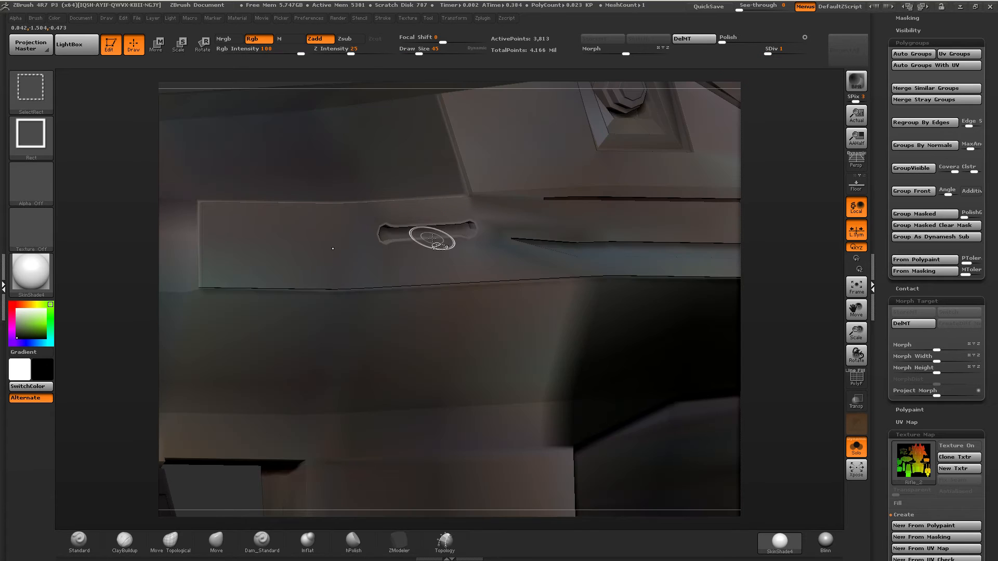
{"action": "left_click", "coordinate": [443, 224], "text": "ctrl+shift"}
{"action": "left_click_drag", "start_coordinate": [533, 172], "coordinate": [523, 179], "text": "ctrl+shift"}
{"action": "key", "text": "shift+f"}
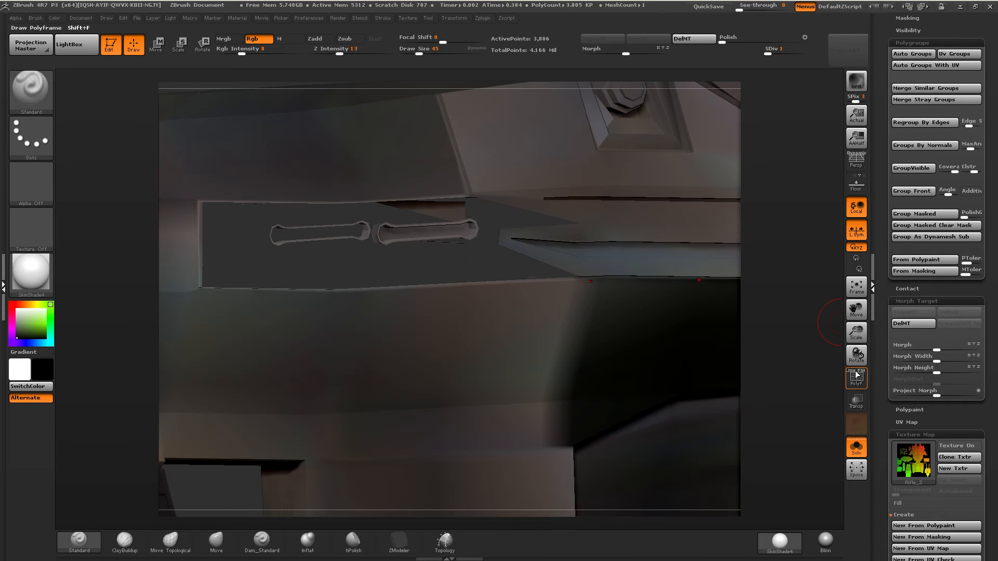
Isolate the slotted side panel with all its slot pieces, combine them into one polygroup and show the whole rifle.
{"action": "left_click", "coordinate": [388, 227], "text": "ctrl+shift"}
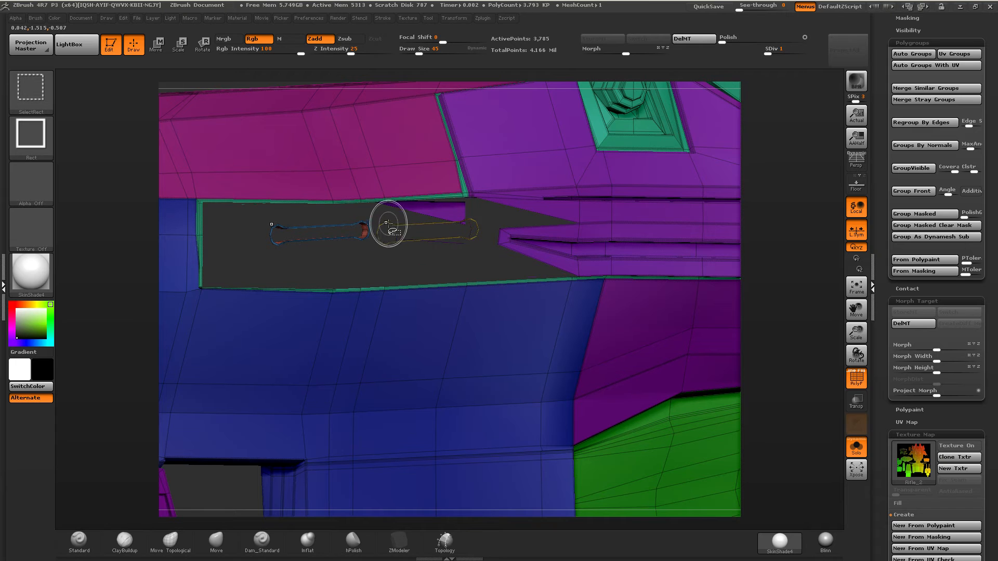
{"action": "left_click", "coordinate": [388, 224], "text": "ctrl+shift"}
{"action": "mouse_move", "coordinate": [410, 241]}
{"action": "left_mouse_down"}
{"action": "mouse_move", "coordinate": [492, 220]}
{"action": "mouse_move", "coordinate": [343, 261]}
{"action": "mouse_move", "coordinate": [419, 233]}
{"action": "left_mouse_up"}
{"action": "left_click_drag", "start_coordinate": [447, 183], "coordinate": [497, 192]}
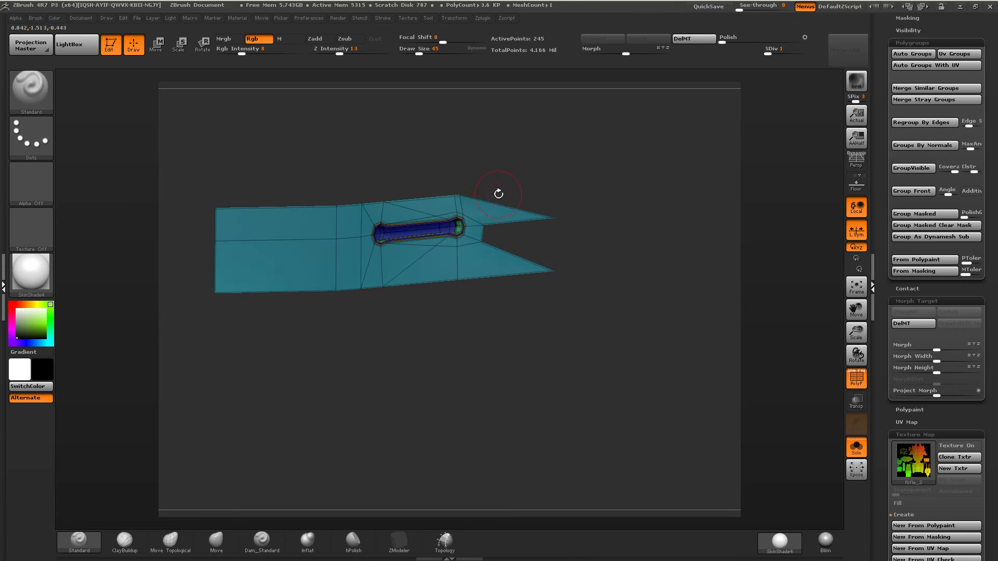
{"action": "key", "text": "ctrl+w"}
{"action": "left_click", "coordinate": [538, 193], "text": "ctrl+shift"}
{"action": "right_click_drag", "start_coordinate": [541, 191], "coordinate": [472, 225], "text": "ctrl"}
{"action": "left_click", "coordinate": [472, 227], "text": "ctrl+shift"}
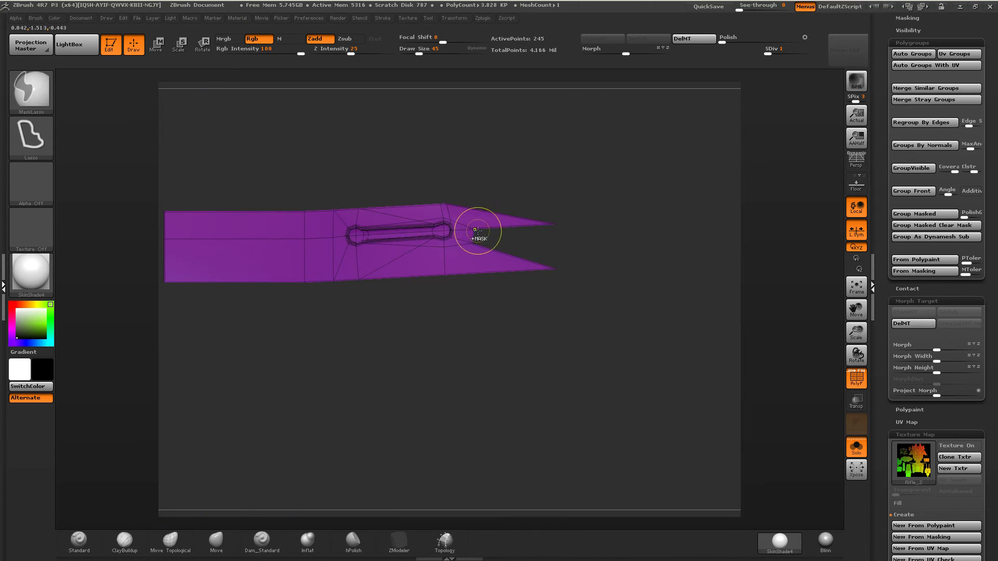
{"action": "left_click_drag", "start_coordinate": [532, 183], "coordinate": [510, 201], "text": "ctrl+shift"}
Display the rifle's wireframe without polygroup colours and return the model to subdivision level 6.
{"action": "right_click_drag", "start_coordinate": [560, 240], "coordinate": [502, 200], "text": "ctrl"}
{"action": "left_click", "coordinate": [557, 265], "text": "ctrl+shift"}
{"action": "left_click", "coordinate": [515, 261], "text": "ctrl+shift"}
{"action": "left_click", "coordinate": [861, 370]}
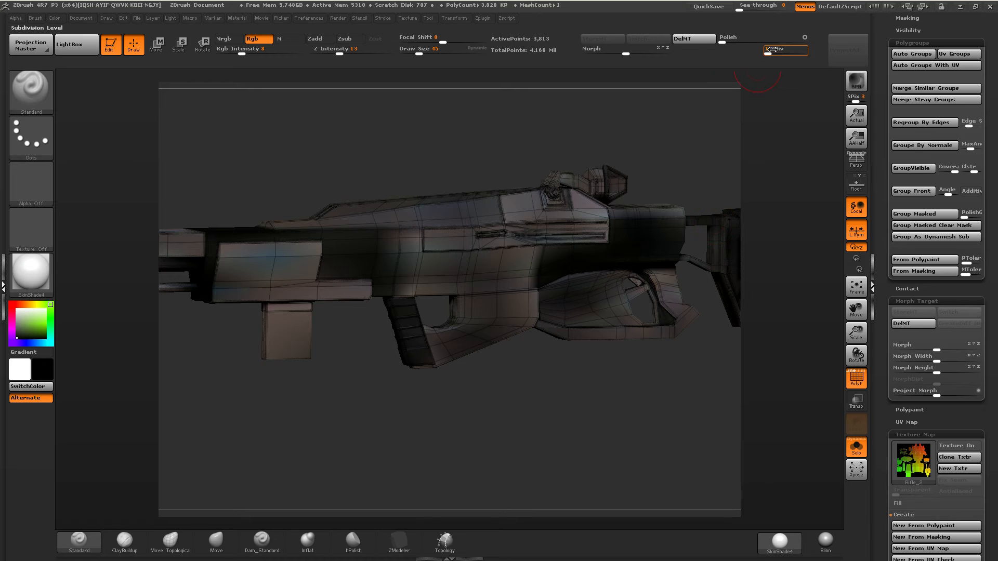
{"action": "left_click", "coordinate": [793, 48]}
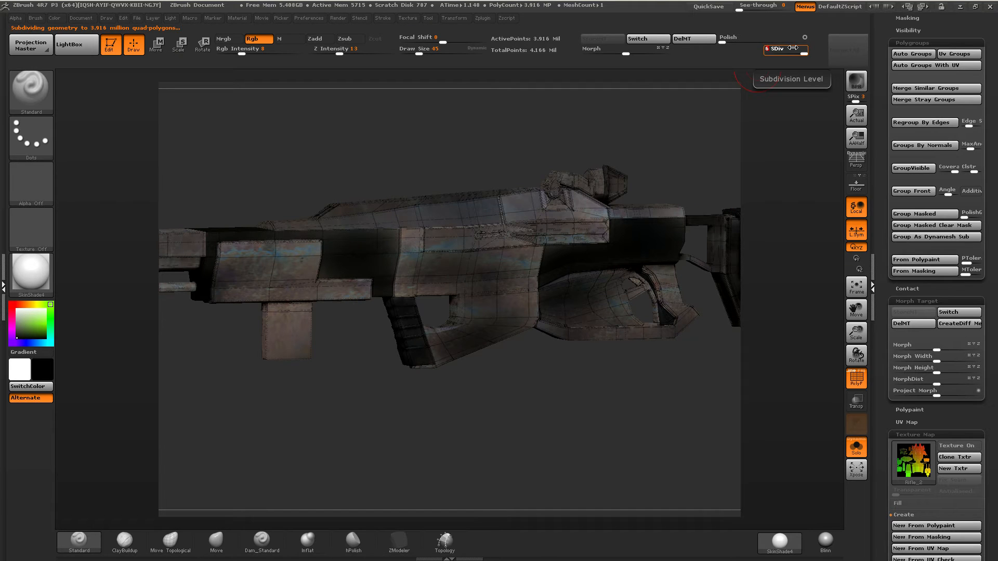
Hide the wireframe and darken the slotted side panel with black paint strokes.
{"action": "right_click_drag", "start_coordinate": [486, 259], "coordinate": [429, 256]}
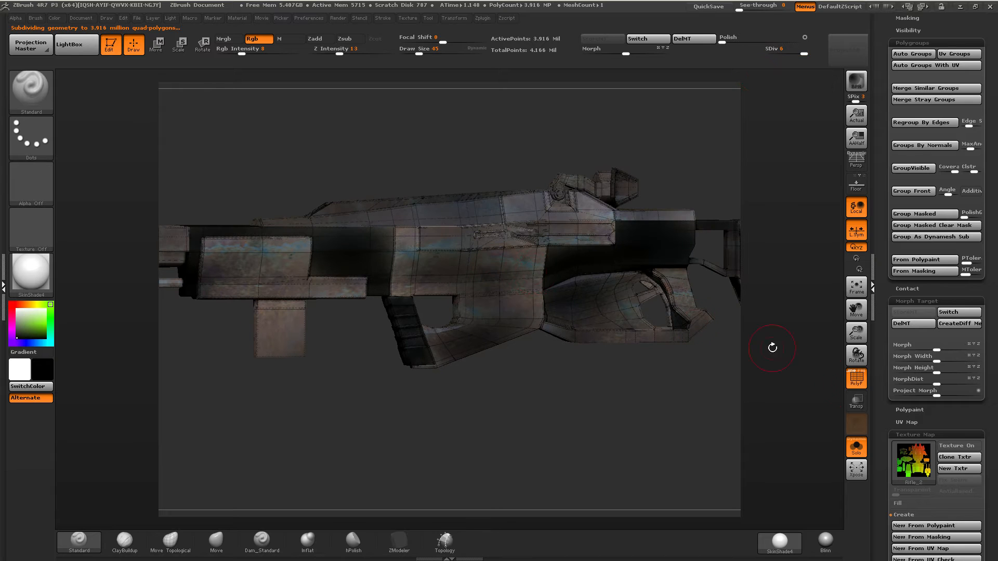
{"action": "left_click", "coordinate": [855, 379]}
{"action": "right_click_drag", "start_coordinate": [574, 275], "coordinate": [514, 252]}
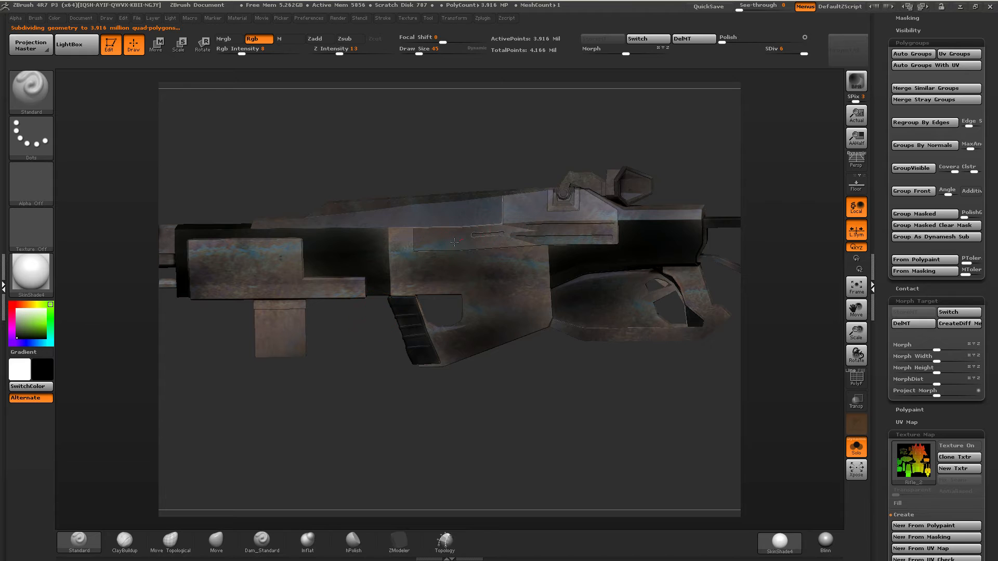
{"action": "left_click_drag", "start_coordinate": [453, 241], "coordinate": [565, 236]}
{"action": "mouse_move", "coordinate": [491, 243]}
{"action": "left_mouse_down"}
{"action": "mouse_move", "coordinate": [547, 233]}
{"action": "mouse_move", "coordinate": [532, 229]}
{"action": "left_mouse_up"}
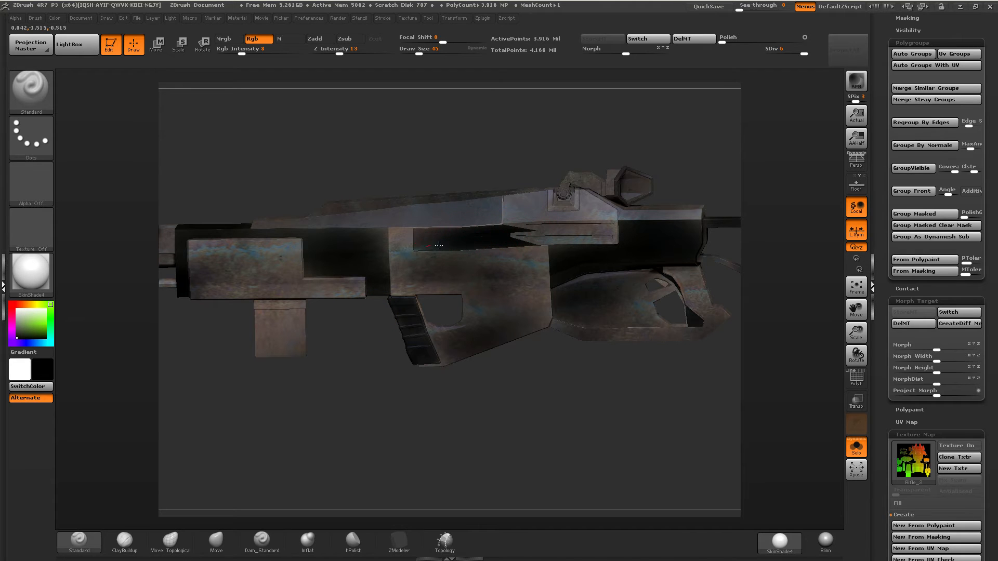
{"action": "right_click_drag", "start_coordinate": [438, 245], "coordinate": [534, 247]}
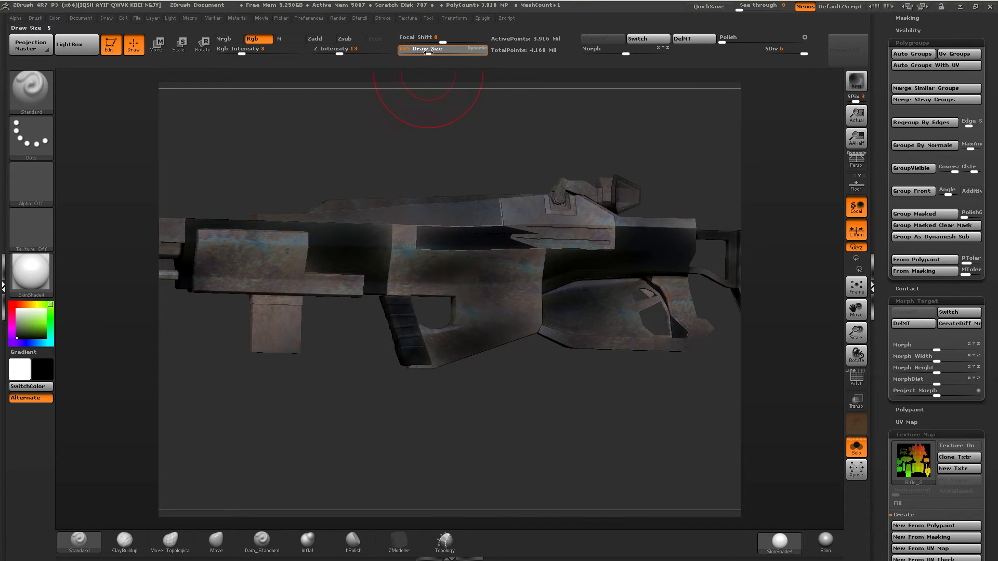
Enlarge the draw size and darken the rifle's central body, the area around the scope mount and the lower rear guard.
{"action": "left_click_drag", "start_coordinate": [427, 53], "coordinate": [432, 52]}
{"action": "mouse_move", "coordinate": [405, 254]}
{"action": "left_mouse_down"}
{"action": "mouse_move", "coordinate": [407, 236]}
{"action": "mouse_move", "coordinate": [506, 299]}
{"action": "mouse_move", "coordinate": [451, 265]}
{"action": "left_mouse_up"}
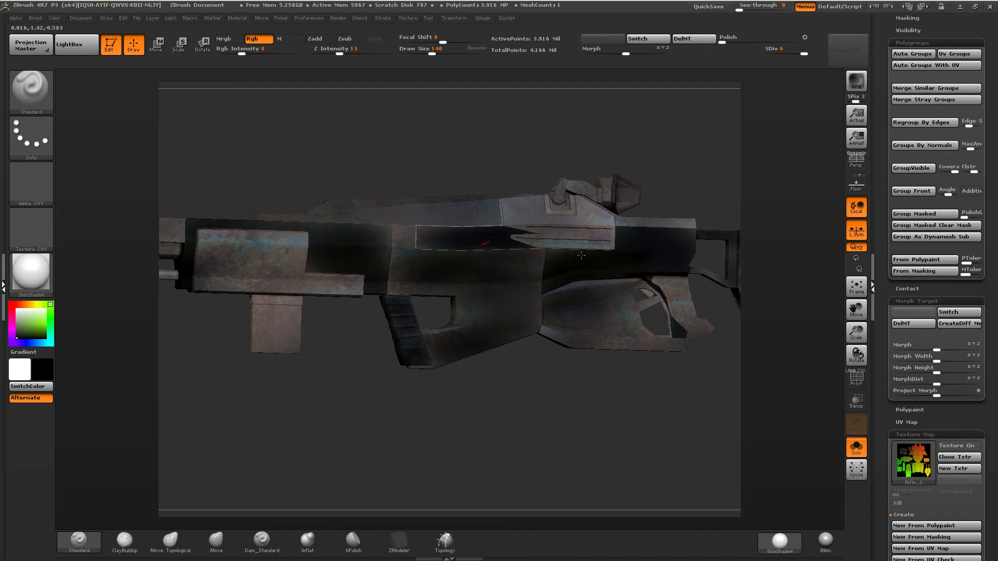
{"action": "left_click_drag", "start_coordinate": [514, 247], "coordinate": [594, 220]}
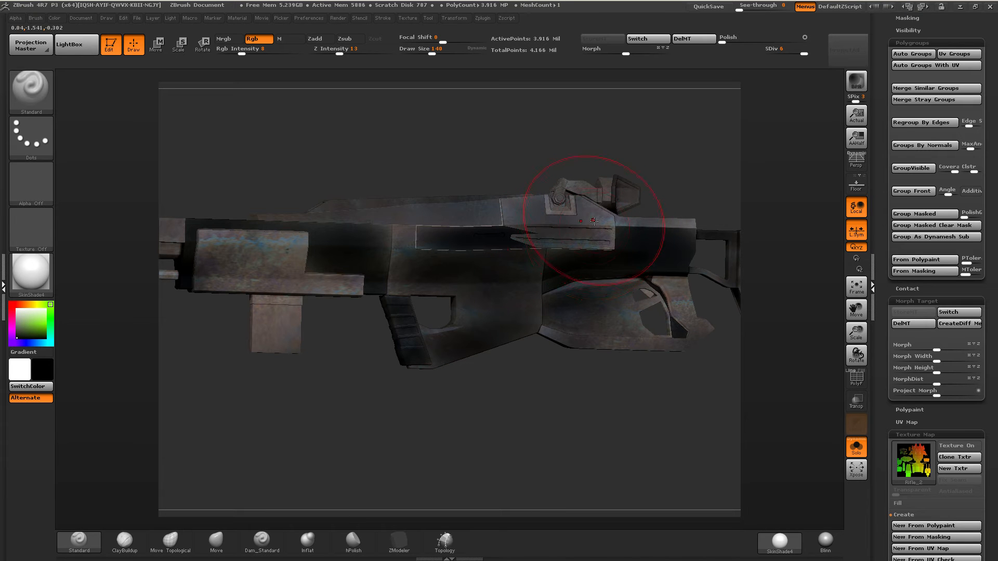
{"action": "right_click_drag", "start_coordinate": [556, 216], "coordinate": [572, 204]}
{"action": "left_click_drag", "start_coordinate": [561, 205], "coordinate": [528, 228]}
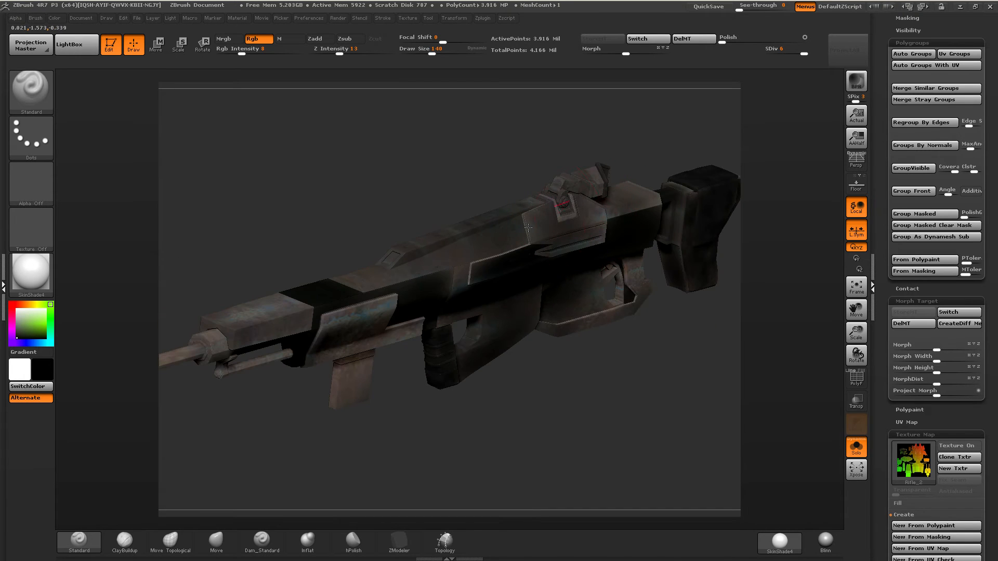
{"action": "right_click_drag", "start_coordinate": [676, 227], "coordinate": [602, 229]}
{"action": "mouse_move", "coordinate": [576, 286]}
{"action": "left_mouse_down"}
{"action": "mouse_move", "coordinate": [541, 307]}
{"action": "mouse_move", "coordinate": [582, 260]}
{"action": "left_mouse_up"}
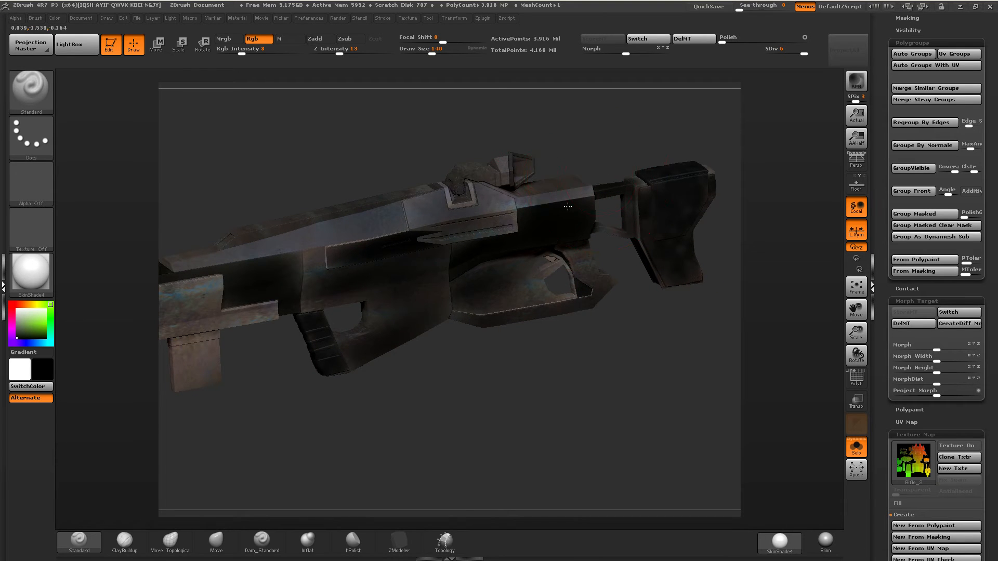
Darken the forward side plate, the magazine beneath it and the front section behind the barrel.
{"action": "mouse_move", "coordinate": [607, 179]}
{"action": "right_mouse_down"}
{"action": "mouse_move", "coordinate": [561, 173]}
{"action": "mouse_move", "coordinate": [457, 208]}
{"action": "right_mouse_up"}
{"action": "right_click_drag", "start_coordinate": [457, 208], "coordinate": [525, 229], "text": "alt"}
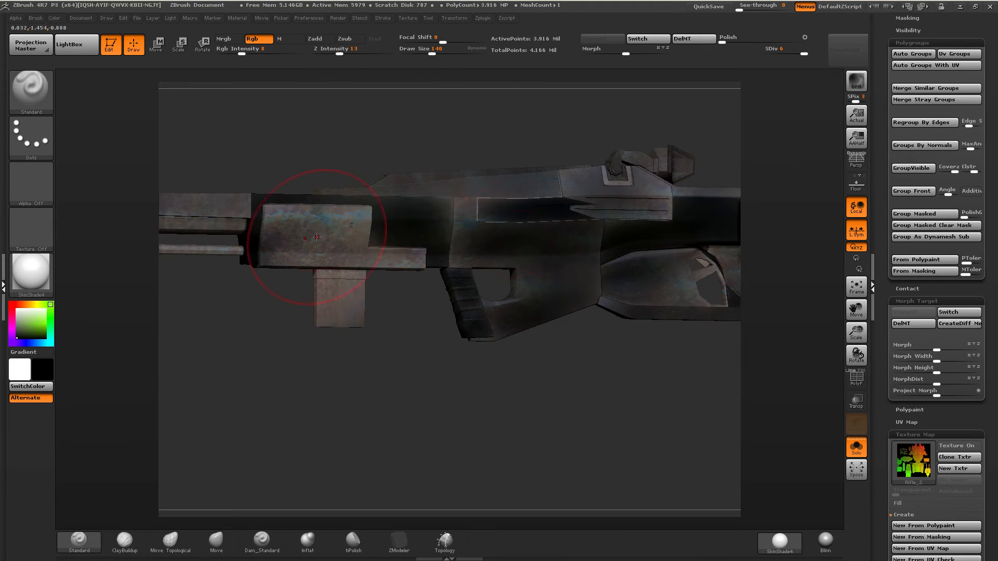
{"action": "mouse_move", "coordinate": [317, 238]}
{"action": "left_mouse_down"}
{"action": "mouse_move", "coordinate": [355, 237]}
{"action": "mouse_move", "coordinate": [395, 258]}
{"action": "mouse_move", "coordinate": [346, 218]}
{"action": "left_mouse_up"}
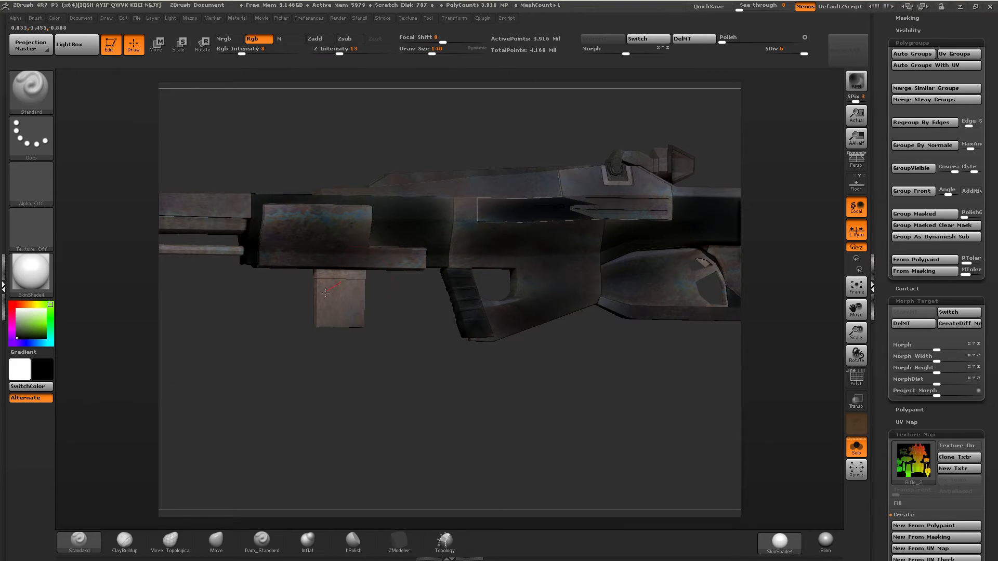
{"action": "left_click_drag", "start_coordinate": [349, 286], "coordinate": [343, 318]}
{"action": "mouse_move", "coordinate": [408, 294]}
{"action": "right_mouse_down", "text": "alt"}
{"action": "mouse_move", "coordinate": [530, 310]}
{"action": "mouse_move", "coordinate": [726, 310]}
{"action": "right_mouse_up", "text": "alt"}
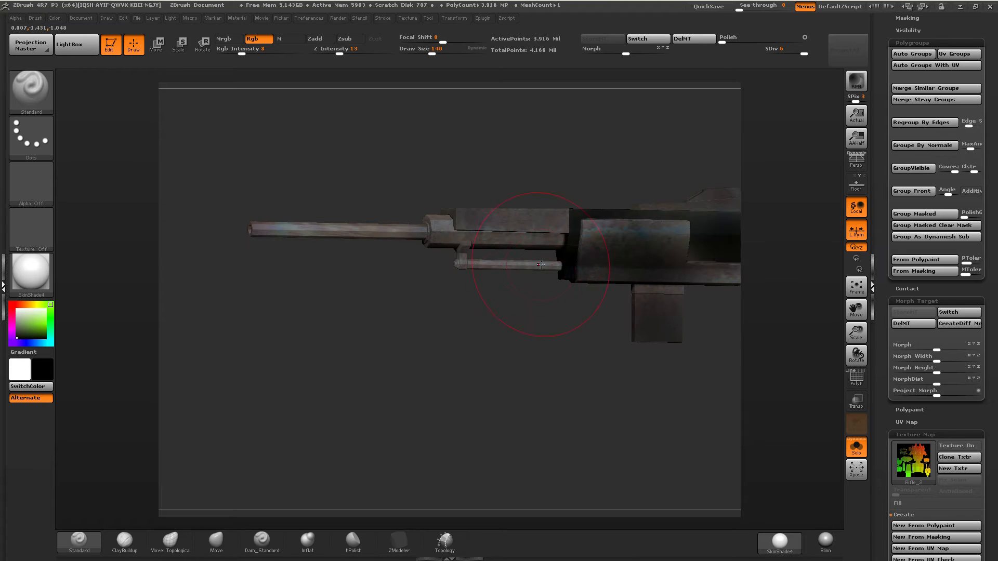
{"action": "mouse_move", "coordinate": [476, 240]}
{"action": "left_mouse_down"}
{"action": "mouse_move", "coordinate": [537, 231]}
{"action": "mouse_move", "coordinate": [333, 230]}
{"action": "mouse_move", "coordinate": [483, 235]}
{"action": "left_mouse_up"}
Examine the shading on the rifle's opposite side with the wireframe display switched on and off.
{"action": "right_click_drag", "start_coordinate": [562, 312], "coordinate": [371, 299]}
{"action": "right_click_drag", "start_coordinate": [262, 188], "coordinate": [711, 299], "text": "alt"}
{"action": "left_click", "coordinate": [855, 375]}
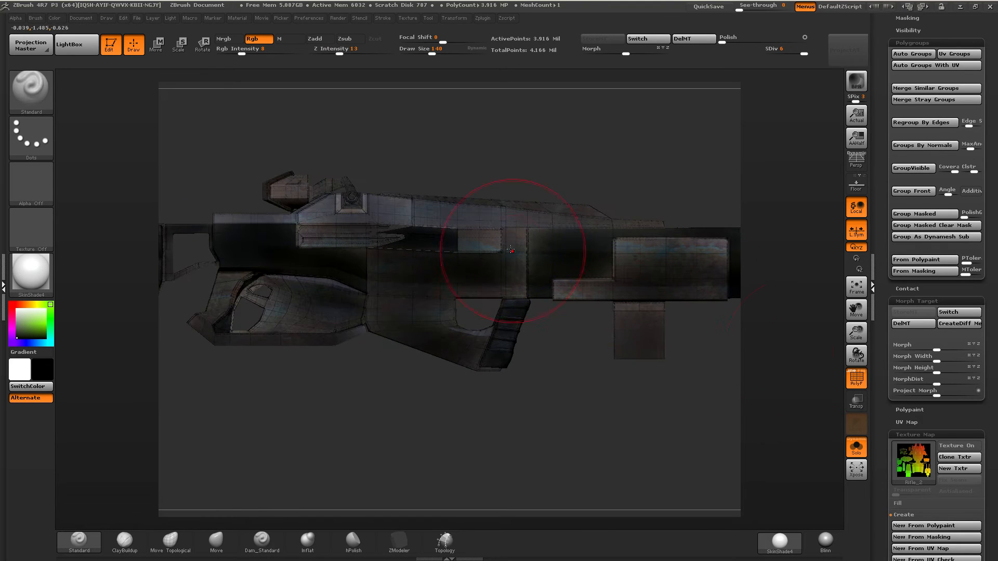
{"action": "right_click_drag", "start_coordinate": [513, 257], "coordinate": [720, 318]}
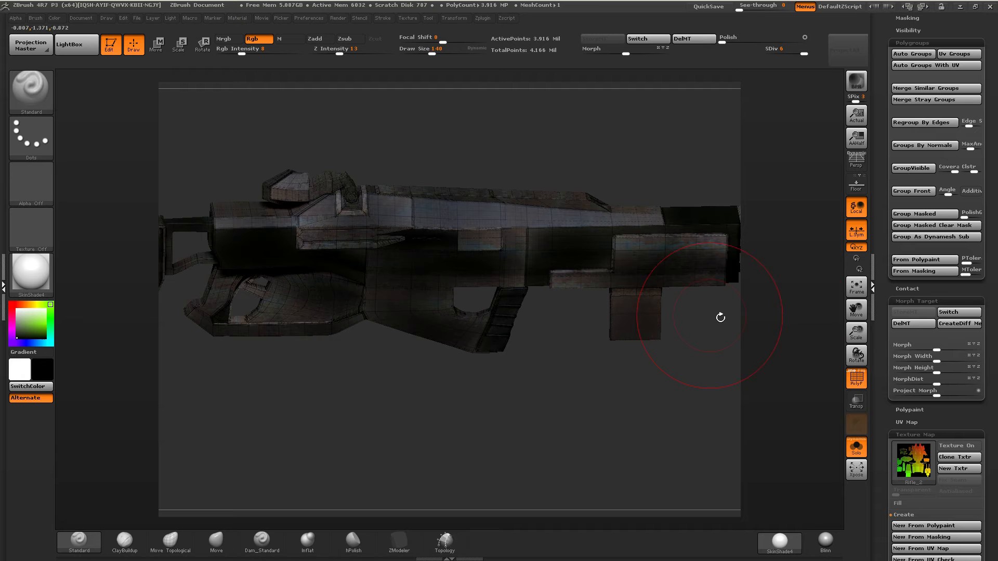
{"action": "left_click", "coordinate": [858, 375]}
{"action": "mouse_move", "coordinate": [526, 257]}
{"action": "right_mouse_down"}
{"action": "mouse_move", "coordinate": [301, 297]}
{"action": "mouse_move", "coordinate": [228, 276]}
{"action": "mouse_move", "coordinate": [498, 275]}
{"action": "mouse_move", "coordinate": [495, 250]}
{"action": "mouse_move", "coordinate": [763, 314]}
{"action": "right_mouse_up"}
{"action": "left_click", "coordinate": [852, 373]}
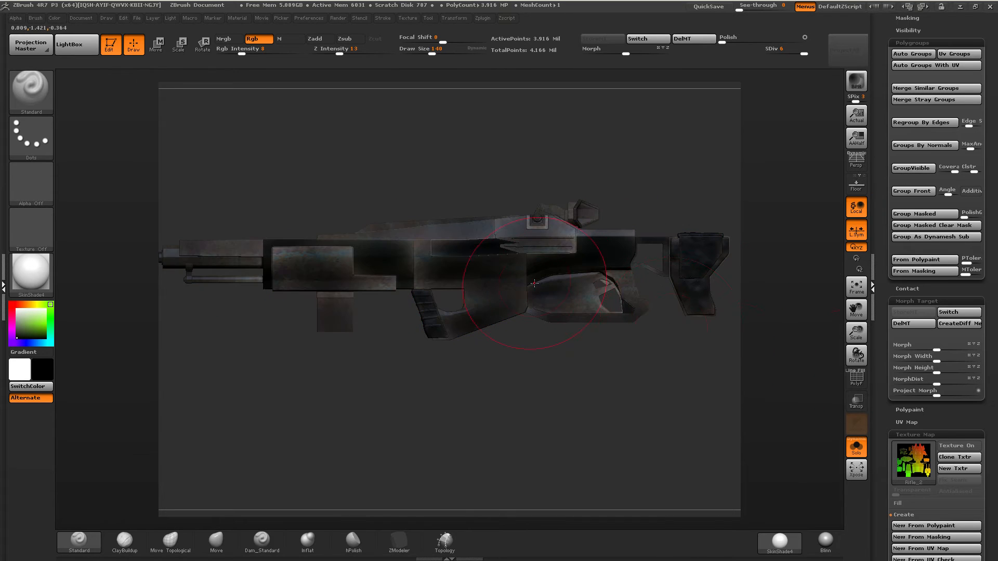
Reduce the draw size for finer work on the central body and choose a very dark green as the secondary paint colour.
{"action": "mouse_move", "coordinate": [535, 283]}
{"action": "right_mouse_down"}
{"action": "mouse_move", "coordinate": [575, 294]}
{"action": "mouse_move", "coordinate": [563, 281]}
{"action": "mouse_move", "coordinate": [536, 298]}
{"action": "mouse_move", "coordinate": [485, 363]}
{"action": "mouse_move", "coordinate": [603, 366]}
{"action": "right_mouse_up"}
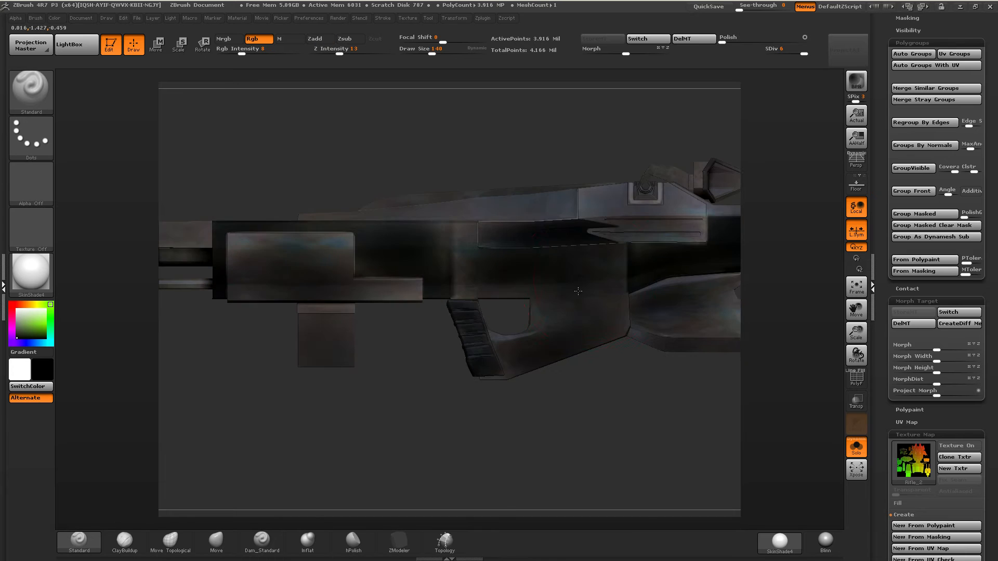
{"action": "mouse_move", "coordinate": [578, 291]}
{"action": "right_mouse_down", "text": "alt"}
{"action": "mouse_move", "coordinate": [494, 250]}
{"action": "mouse_move", "coordinate": [479, 302]}
{"action": "right_mouse_up", "text": "alt"}
{"action": "left_click_drag", "start_coordinate": [431, 51], "coordinate": [417, 50]}
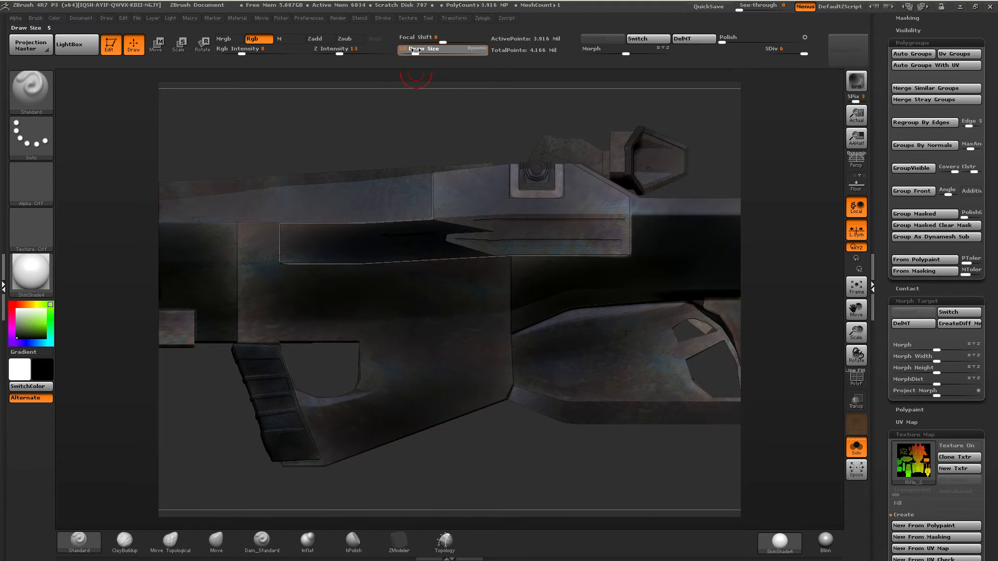
{"action": "right_click_drag", "start_coordinate": [435, 188], "coordinate": [525, 157], "text": "alt"}
{"action": "left_click_drag", "start_coordinate": [37, 325], "coordinate": [31, 336]}
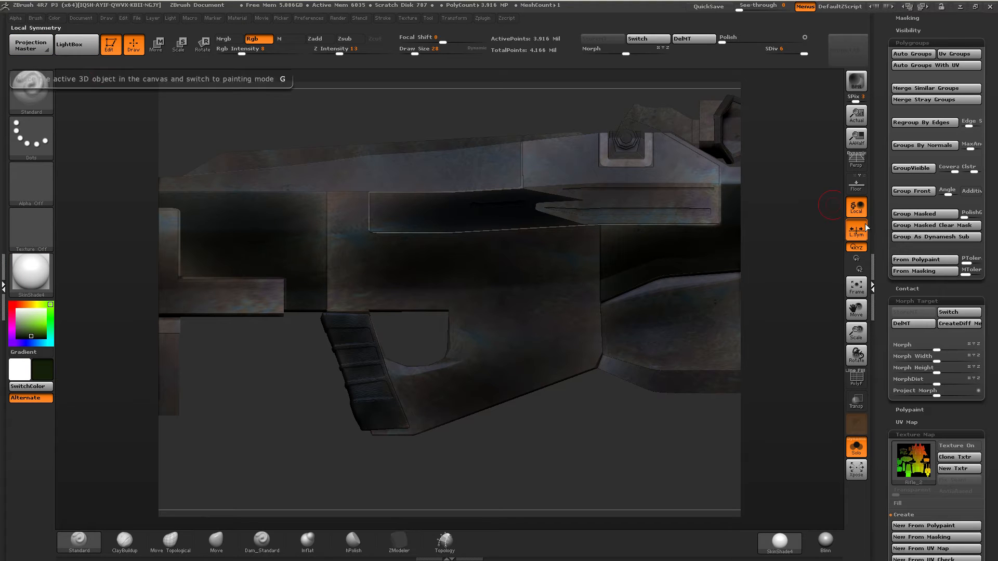
Expand the tool's Surface settings and turn on surface noise to open the NoiseMaker.
{"action": "left_click_drag", "start_coordinate": [903, 78], "coordinate": [904, 248]}
{"action": "left_click_drag", "start_coordinate": [882, 207], "coordinate": [877, 274]}
{"action": "right_click_drag", "start_coordinate": [729, 331], "coordinate": [599, 285], "text": "ctrl"}
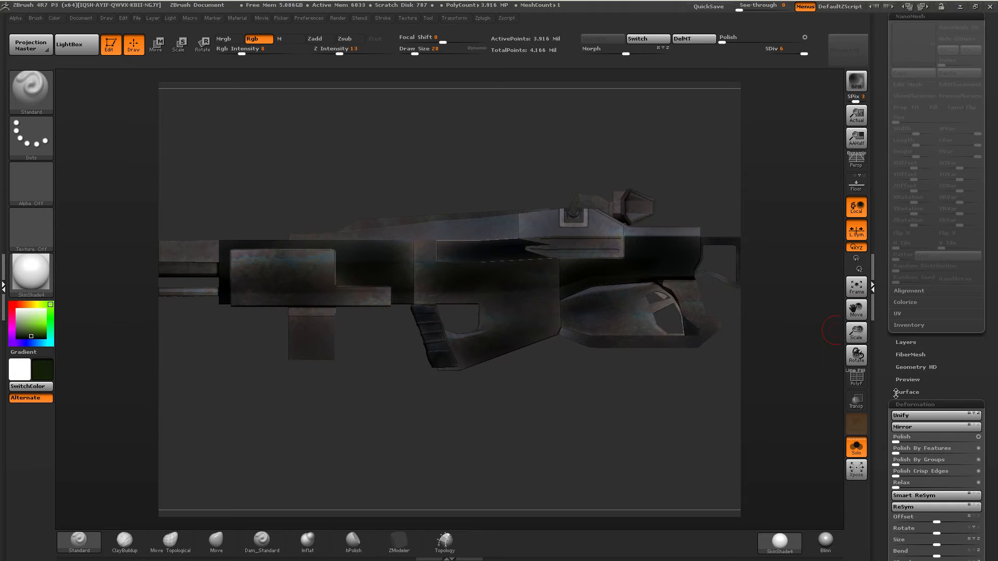
{"action": "left_click", "coordinate": [908, 392]}
{"action": "left_click_drag", "start_coordinate": [883, 481], "coordinate": [873, 237]}
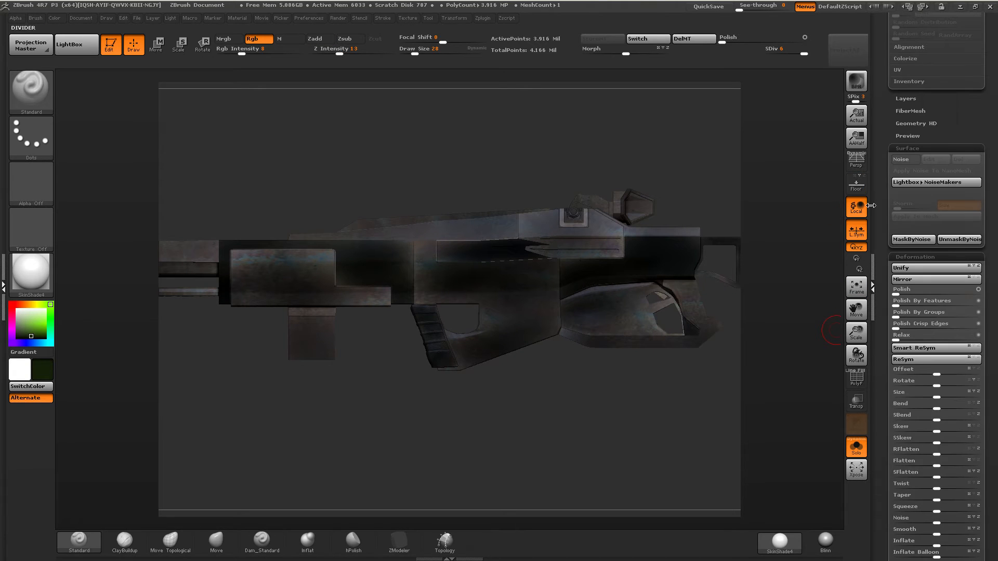
{"action": "left_click", "coordinate": [901, 159]}
Set the Noise Scale to about 63 and the Strength to 0 for a soft, cloudy noise on the weapon.
{"action": "mouse_move", "coordinate": [706, 181]}
{"action": "right_mouse_down"}
{"action": "mouse_move", "coordinate": [734, 187]}
{"action": "mouse_move", "coordinate": [684, 243]}
{"action": "right_mouse_up"}
{"action": "right_click_drag", "start_coordinate": [658, 299], "coordinate": [684, 424], "text": "ctrl"}
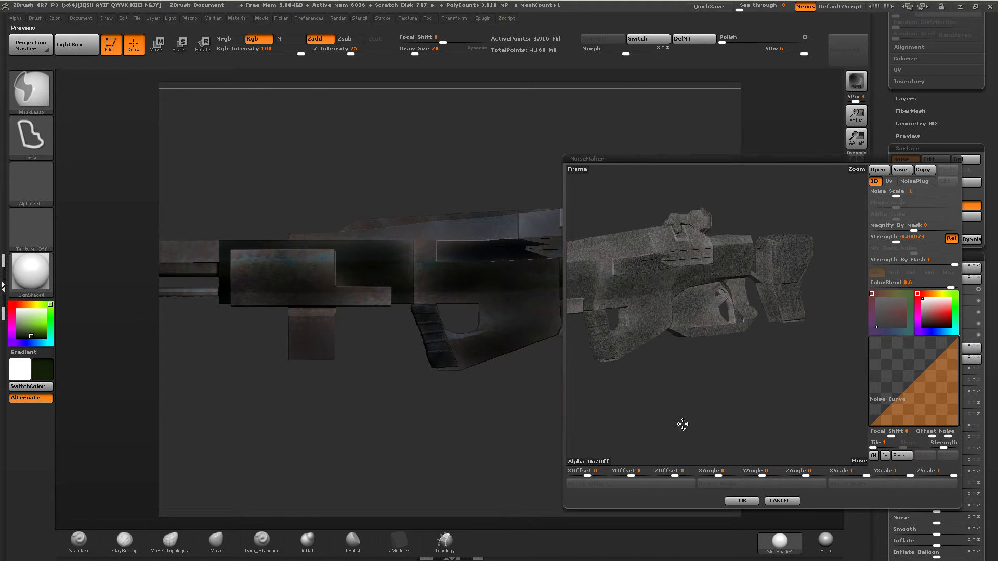
{"action": "mouse_move", "coordinate": [664, 322]}
{"action": "right_mouse_down", "text": "ctrl"}
{"action": "mouse_move", "coordinate": [670, 385]}
{"action": "mouse_move", "coordinate": [753, 285]}
{"action": "mouse_move", "coordinate": [746, 276]}
{"action": "mouse_move", "coordinate": [769, 249]}
{"action": "right_mouse_up", "text": "ctrl"}
{"action": "right_click_drag", "start_coordinate": [757, 212], "coordinate": [758, 183], "text": "ctrl"}
{"action": "left_click_drag", "start_coordinate": [896, 196], "coordinate": [937, 197]}
{"action": "left_click_drag", "start_coordinate": [897, 241], "coordinate": [903, 242]}
{"action": "left_click_drag", "start_coordinate": [926, 196], "coordinate": [928, 197]}
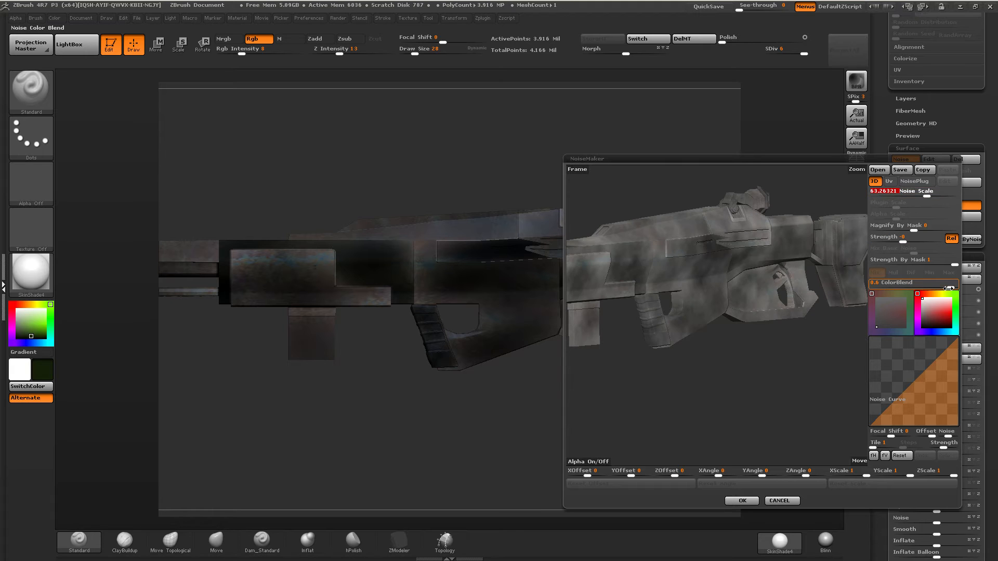
Lower the noise ColorBlend to about 0.2, steepen the Noise Curve for more contrast, and confirm the noise.
{"action": "left_click_drag", "start_coordinate": [950, 287], "coordinate": [943, 286]}
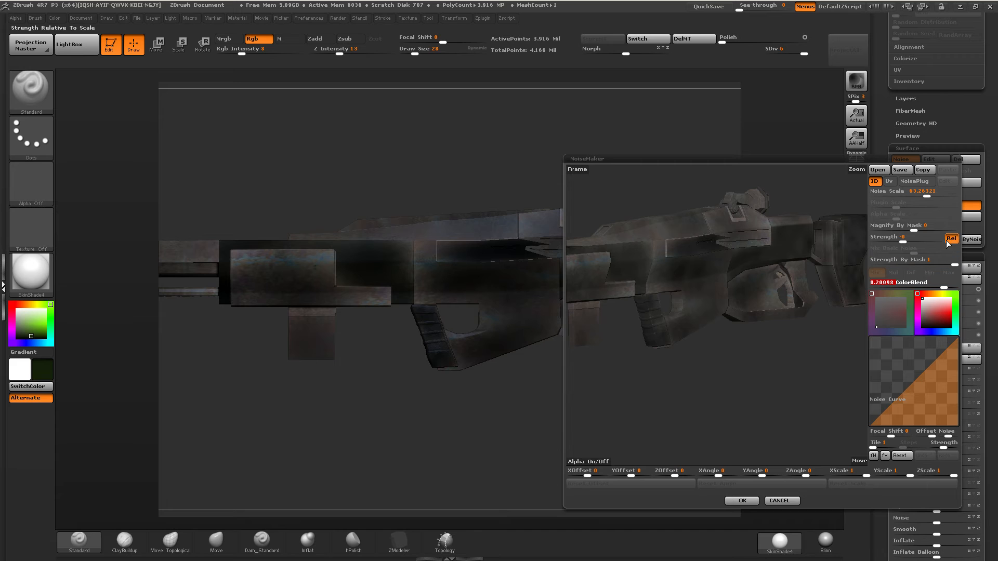
{"action": "left_click_drag", "start_coordinate": [906, 384], "coordinate": [923, 366]}
{"action": "left_click", "coordinate": [748, 503]}
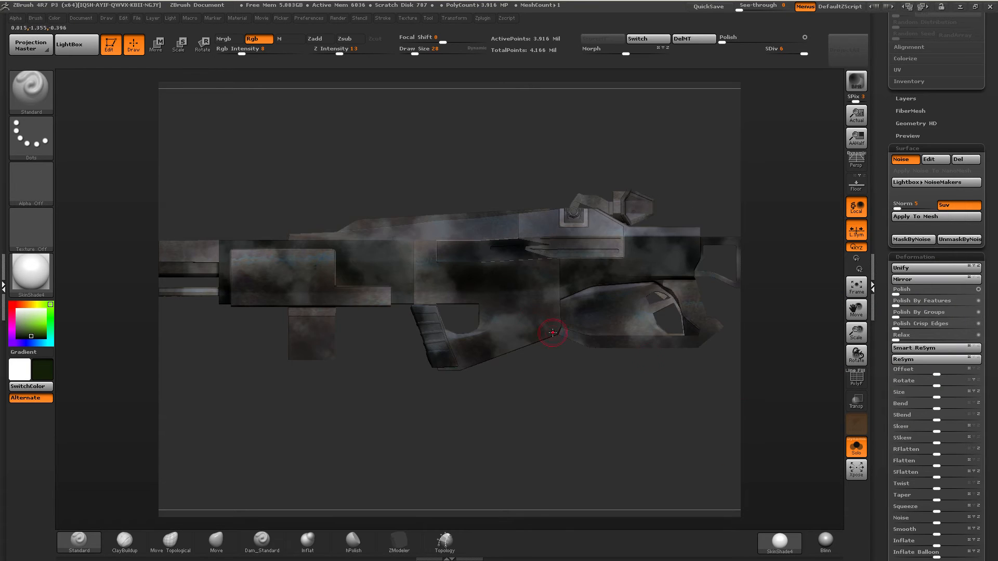
Turn off Suv and apply the cloudy surface noise to the weapon mesh.
{"action": "right_click_drag", "start_coordinate": [529, 295], "coordinate": [829, 234]}
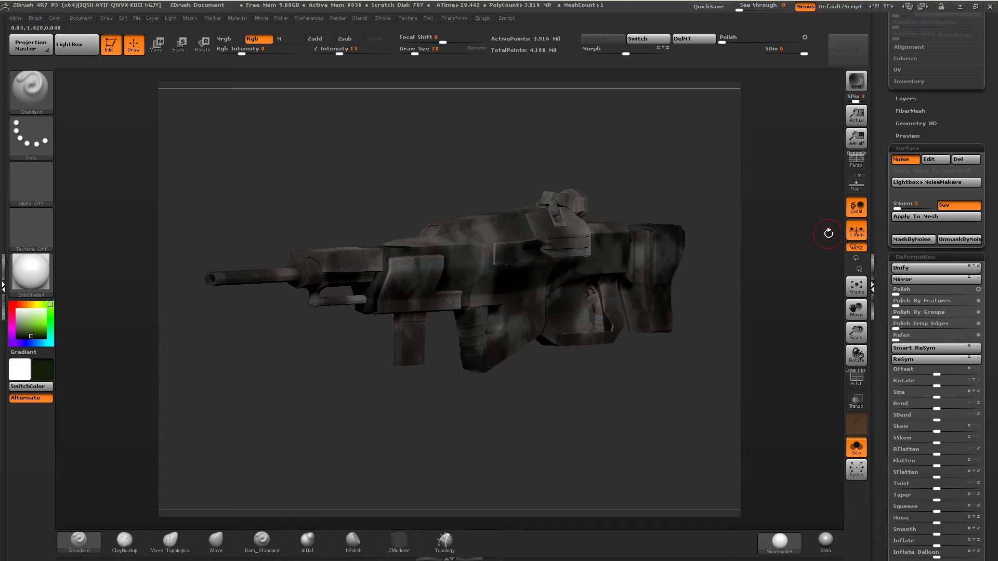
{"action": "left_click", "coordinate": [950, 206]}
{"action": "left_click", "coordinate": [925, 219]}
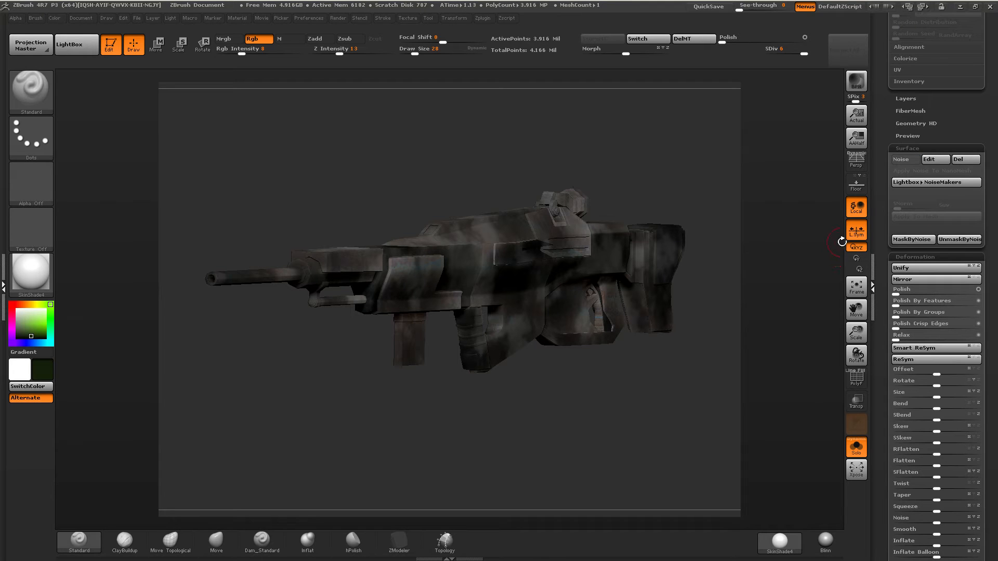
Edit the surface noise to use UV mode with the Camouflage pattern from NoisePlug.
{"action": "mouse_move", "coordinate": [644, 243]}
{"action": "right_mouse_down"}
{"action": "mouse_move", "coordinate": [577, 244]}
{"action": "mouse_move", "coordinate": [658, 232]}
{"action": "right_mouse_up"}
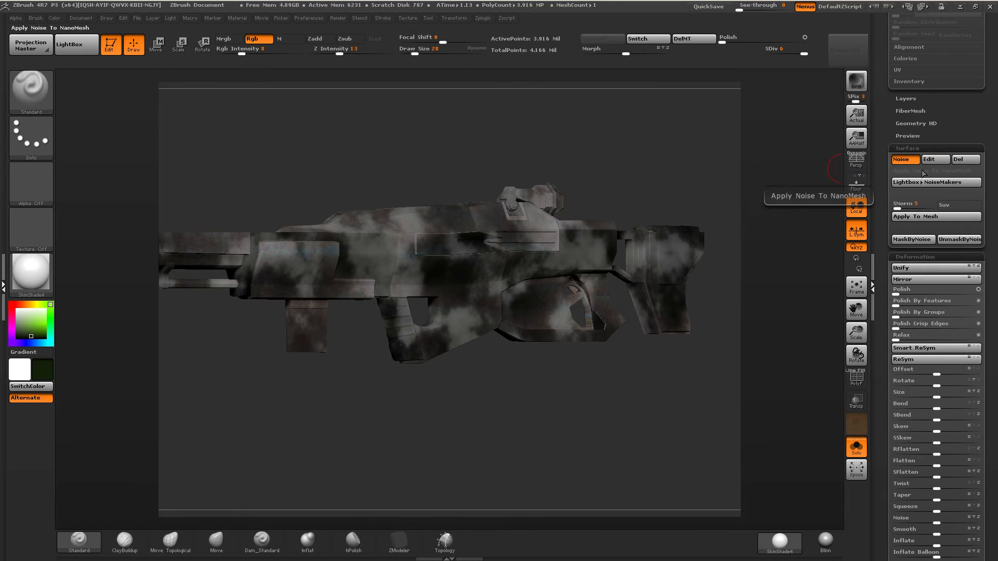
{"action": "left_click", "coordinate": [934, 159]}
{"action": "left_click", "coordinate": [889, 175]}
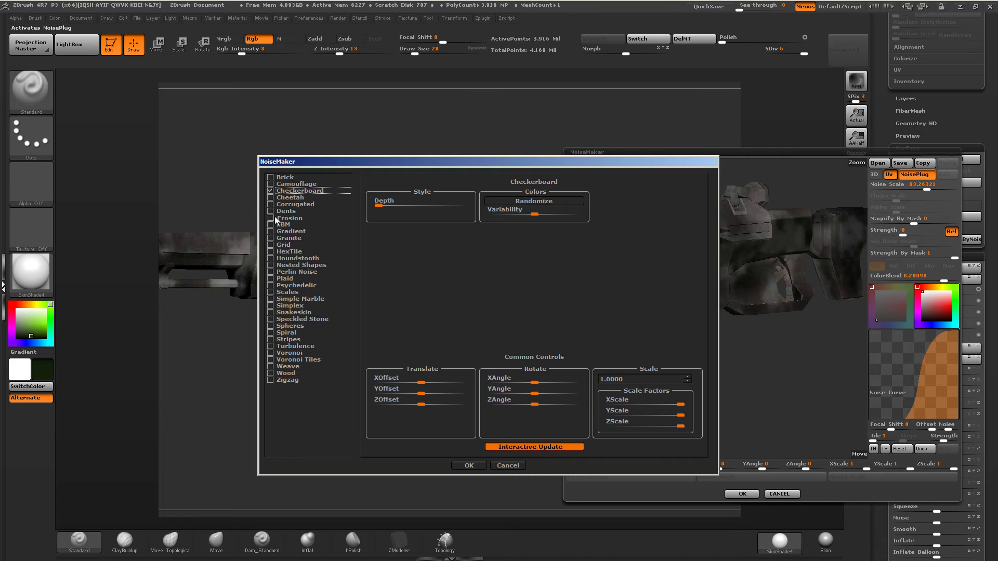
{"action": "left_click", "coordinate": [275, 185]}
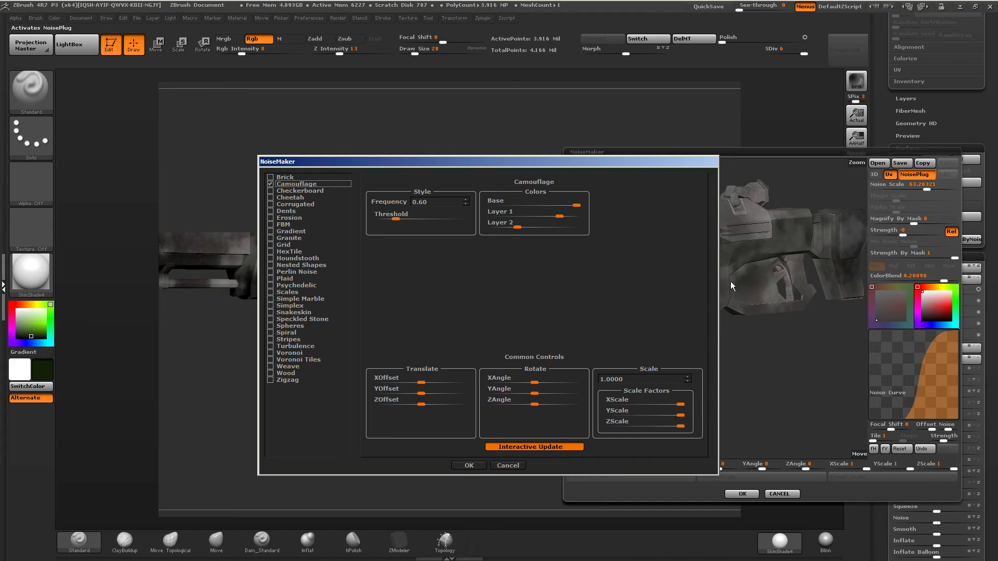
{"action": "left_click", "coordinate": [469, 466]}
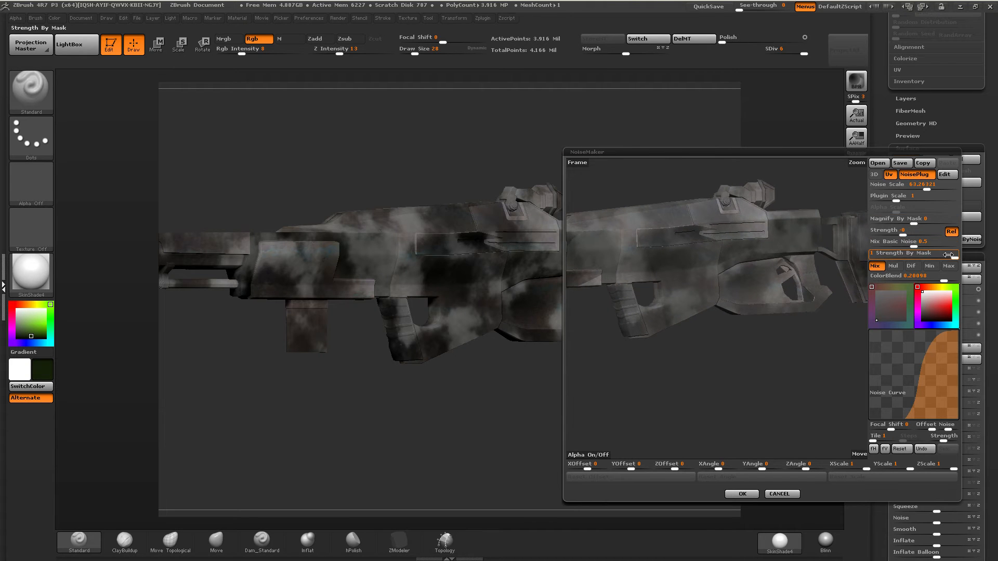
Set the noise ColorBlend to 1 and the Plugin Scale to about 0.06, and confirm the camouflage noise.
{"action": "left_click_drag", "start_coordinate": [943, 277], "coordinate": [967, 275]}
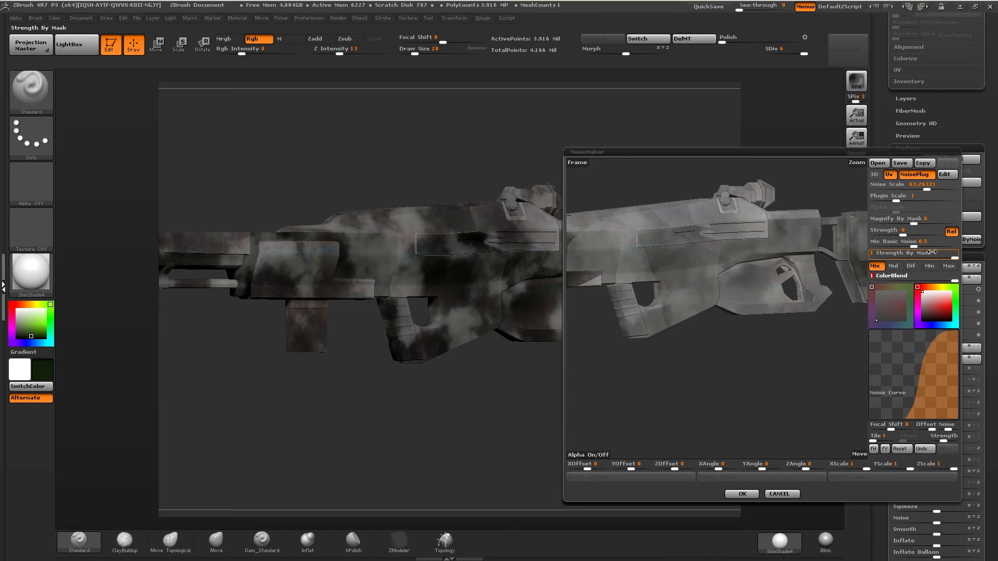
{"action": "left_click_drag", "start_coordinate": [895, 201], "coordinate": [890, 201]}
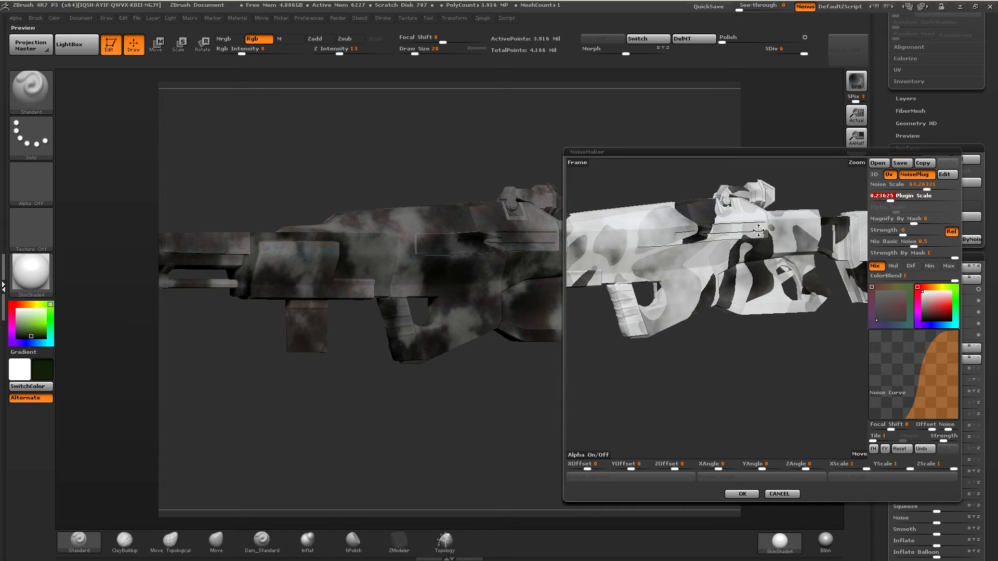
{"action": "mouse_move", "coordinate": [714, 243]}
{"action": "left_mouse_down"}
{"action": "mouse_move", "coordinate": [730, 243]}
{"action": "mouse_move", "coordinate": [721, 240]}
{"action": "left_mouse_up"}
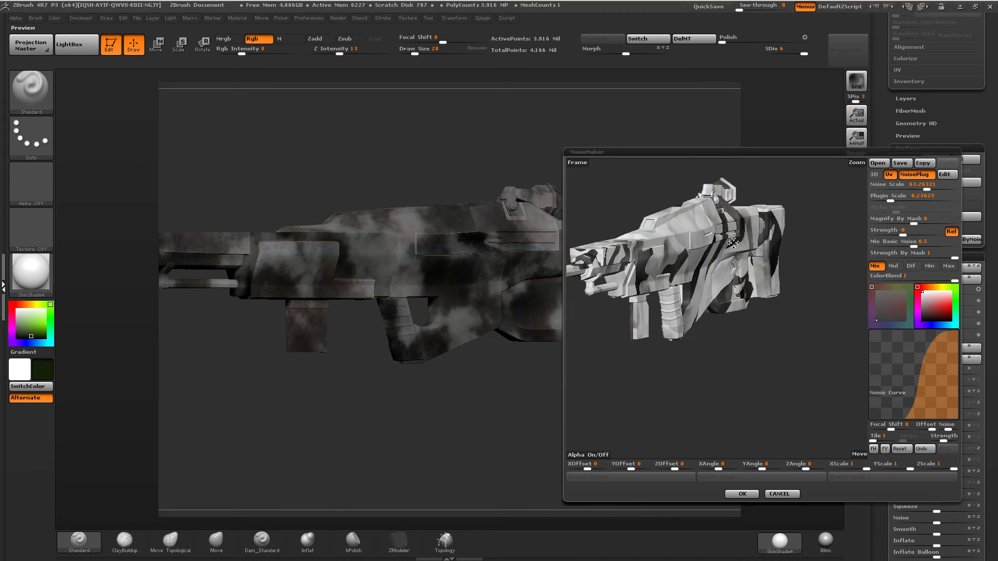
{"action": "left_click_drag", "start_coordinate": [889, 200], "coordinate": [885, 200]}
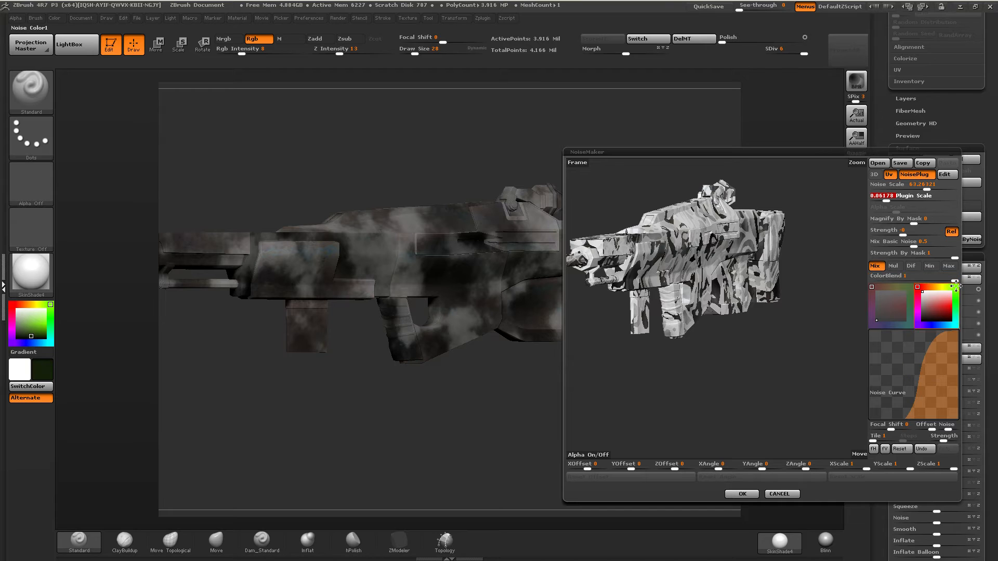
{"action": "left_click_drag", "start_coordinate": [955, 281], "coordinate": [979, 282]}
{"action": "left_click", "coordinate": [742, 494]}
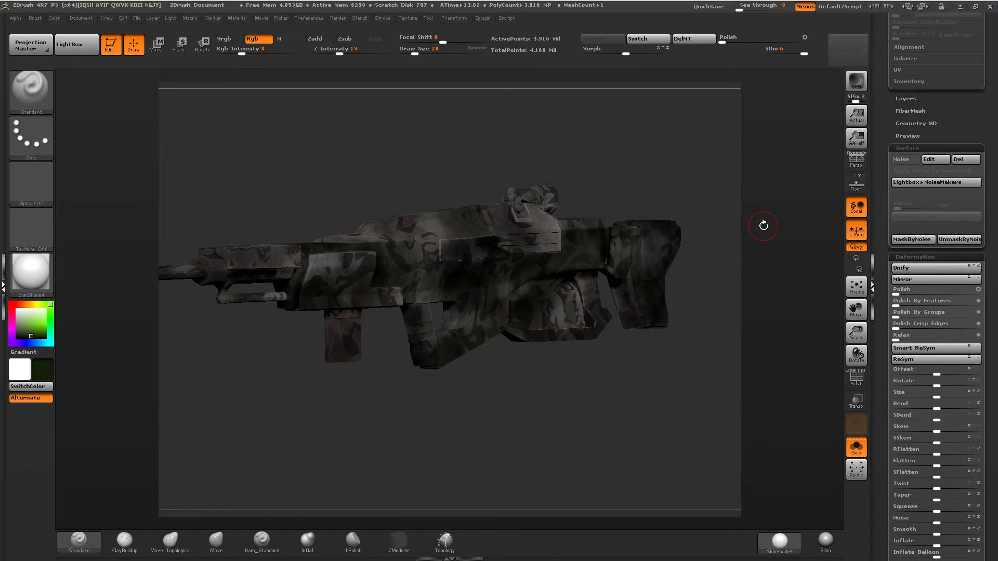
Check the camouflage pattern and the polygroups on the weapon's side, and set the brush Draw Size to 70.
{"action": "left_click_drag", "start_coordinate": [763, 225], "coordinate": [829, 366]}
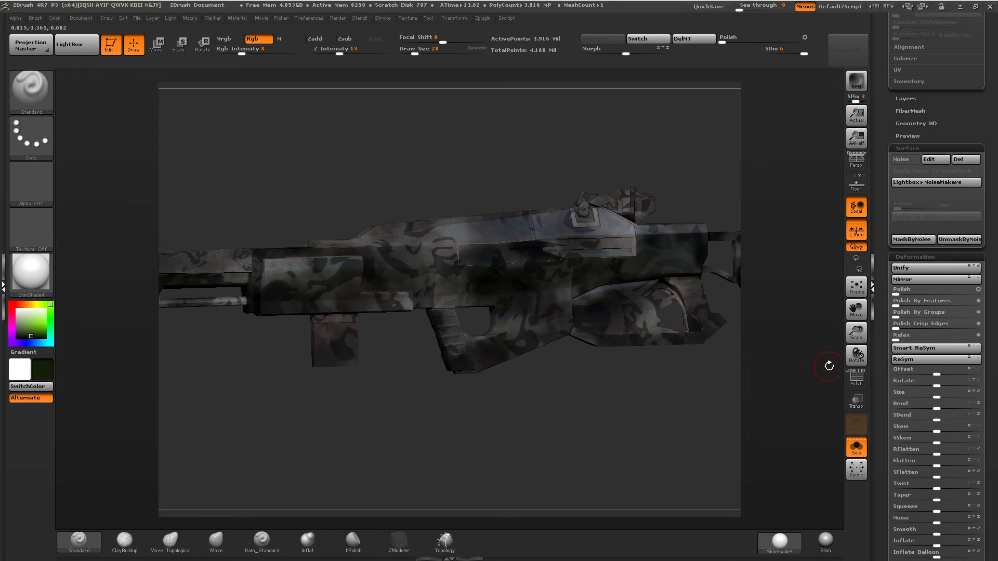
{"action": "left_click", "coordinate": [857, 379]}
{"action": "left_click", "coordinate": [863, 379]}
{"action": "right_click_drag", "start_coordinate": [619, 312], "coordinate": [557, 294], "text": "shift"}
{"action": "left_click_drag", "start_coordinate": [179, 434], "coordinate": [206, 434], "text": "alt"}
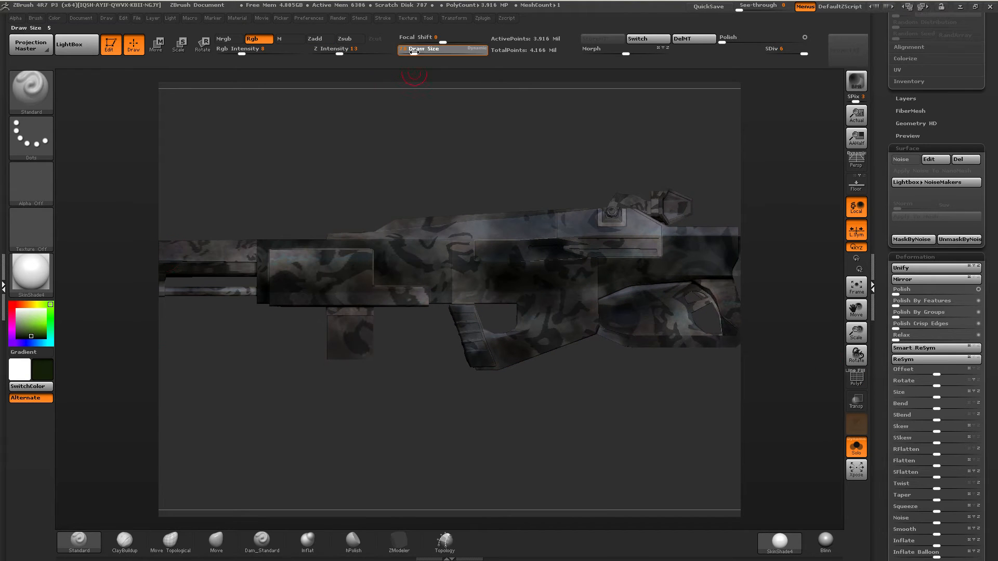
{"action": "left_click_drag", "start_coordinate": [414, 53], "coordinate": [425, 53]}
{"action": "right_click_drag", "start_coordinate": [535, 245], "coordinate": [583, 274], "text": "ctrl"}
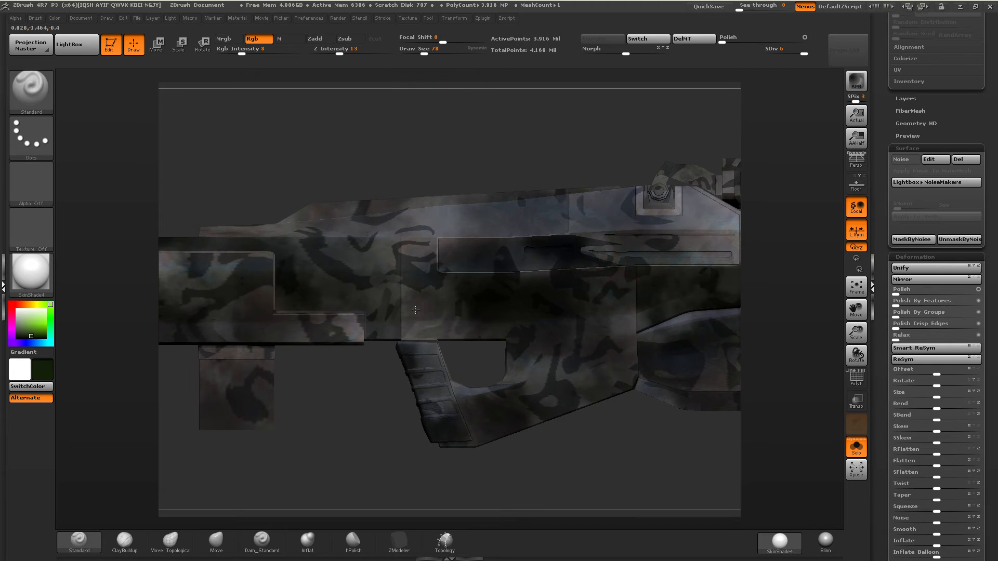
Expand the Masking settings and turn off ViewMask to hide the camouflage mask's shading.
{"action": "left_click_drag", "start_coordinate": [889, 248], "coordinate": [881, 202]}
{"action": "left_click", "coordinate": [901, 200]}
{"action": "left_click_drag", "start_coordinate": [880, 198], "coordinate": [879, 63]}
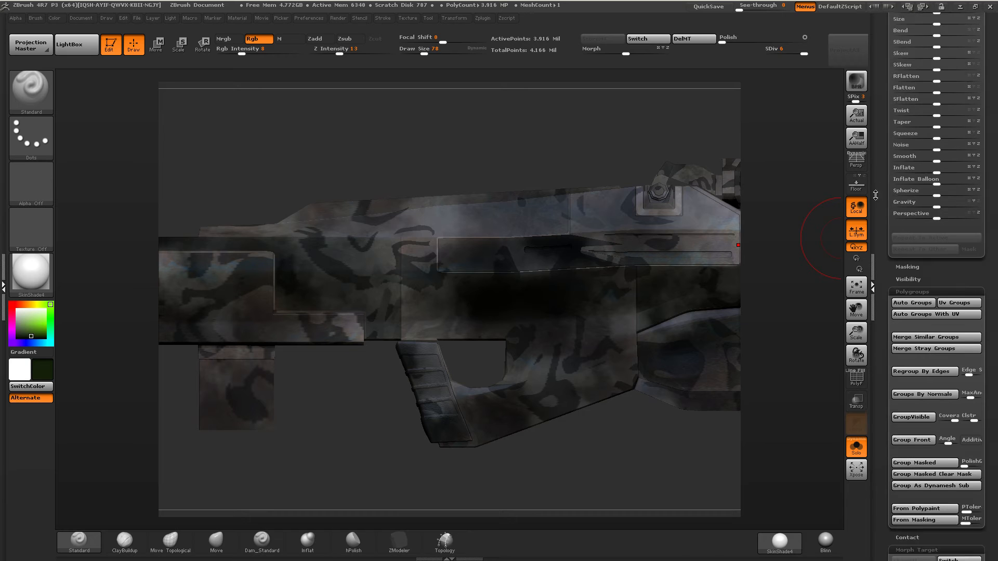
{"action": "left_click", "coordinate": [922, 222]}
{"action": "left_click", "coordinate": [907, 234]}
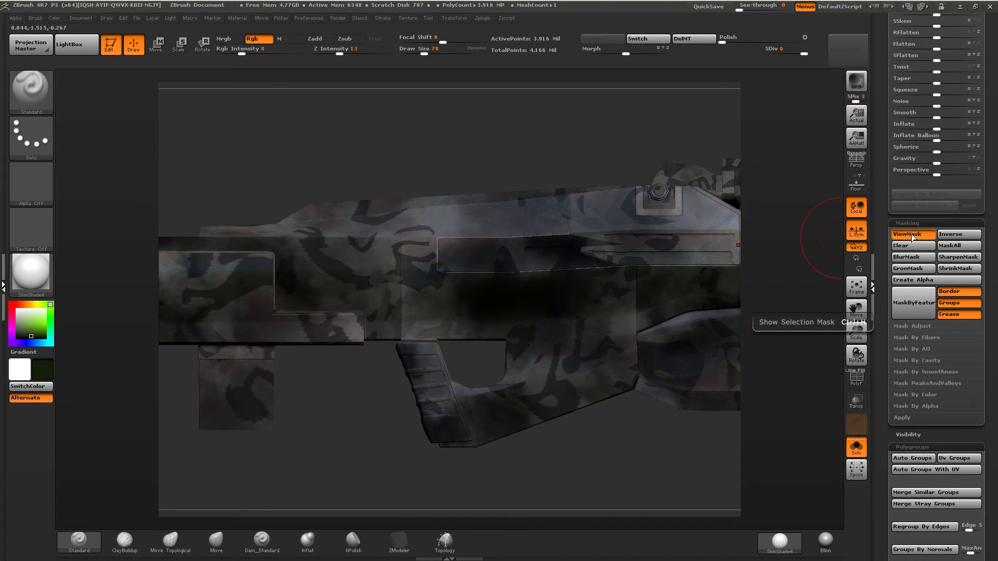
Paint dark green camouflage through the mask over the lower receiver around the trigger guard, enlarging the Draw Size to about 310.
{"action": "mouse_move", "coordinate": [399, 327]}
{"action": "left_mouse_down"}
{"action": "mouse_move", "coordinate": [416, 255]}
{"action": "mouse_move", "coordinate": [431, 332]}
{"action": "mouse_move", "coordinate": [518, 438]}
{"action": "left_mouse_up"}
{"action": "left_click_drag", "start_coordinate": [620, 374], "coordinate": [539, 361]}
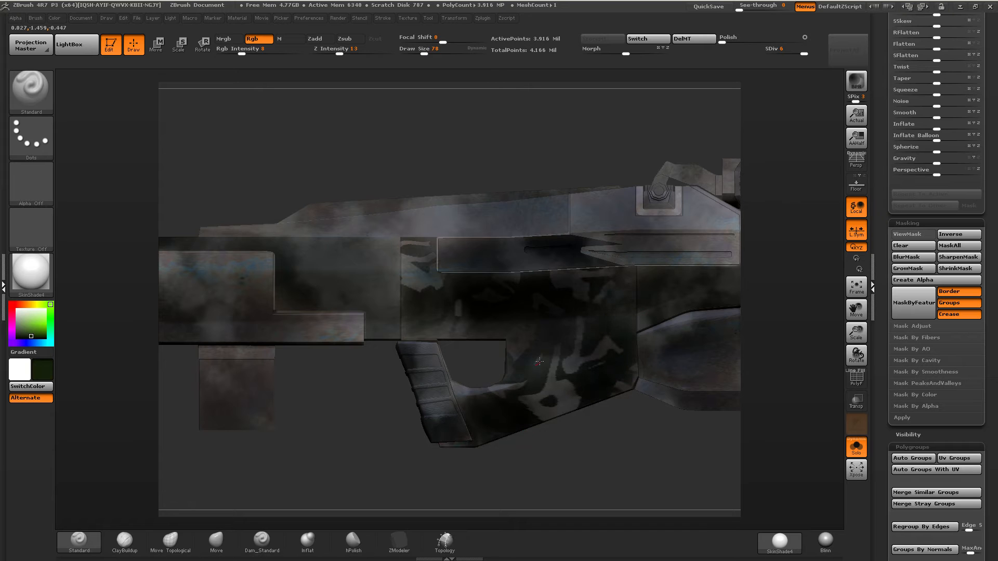
{"action": "left_click", "coordinate": [35, 18]}
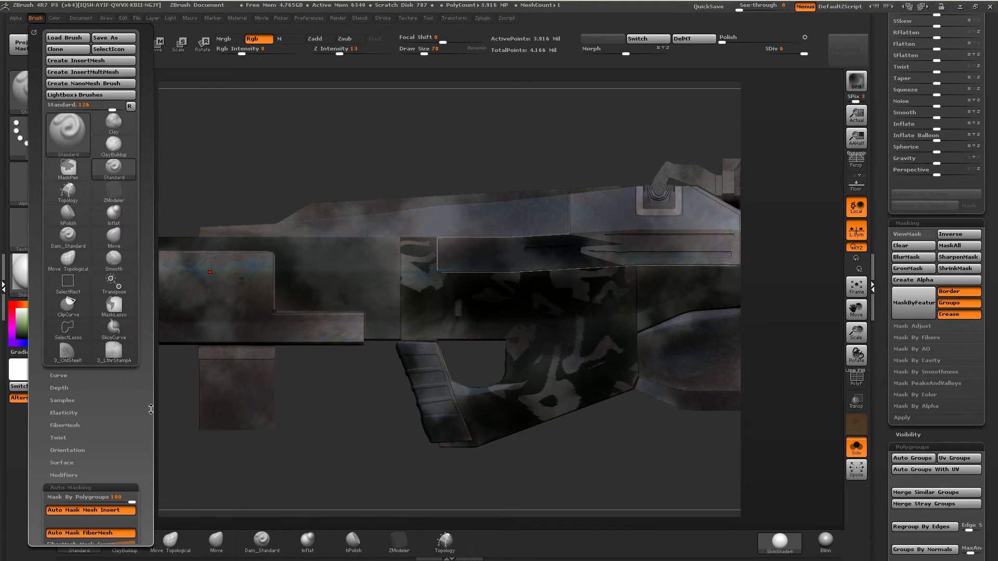
{"action": "scroll", "coordinate": [78, 312], "scroll_direction": "down", "scroll_amount": 10}
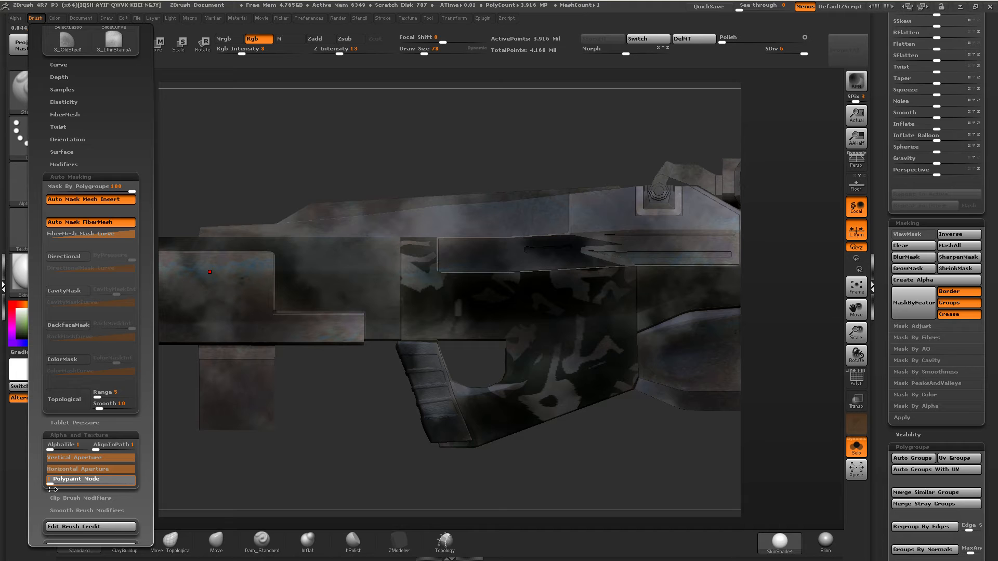
{"action": "left_click_drag", "start_coordinate": [423, 52], "coordinate": [448, 52]}
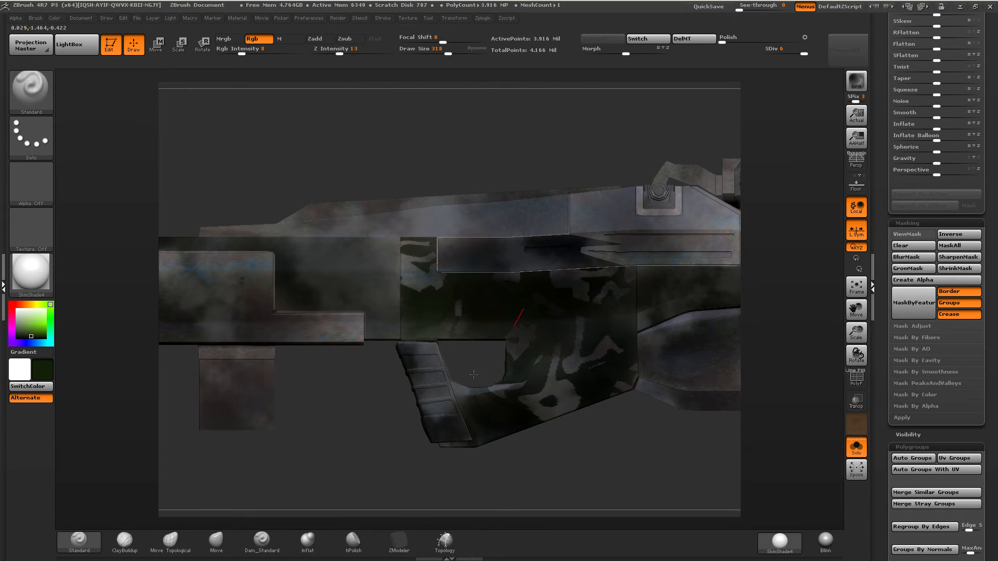
{"action": "left_click_drag", "start_coordinate": [410, 146], "coordinate": [457, 155]}
Reduce the Draw Size to about 170 and paint dark green camouflage on the front handguard's side panel.
{"action": "left_click_drag", "start_coordinate": [448, 52], "coordinate": [435, 51]}
{"action": "mouse_move", "coordinate": [393, 255]}
{"action": "right_mouse_down", "text": "alt"}
{"action": "mouse_move", "coordinate": [507, 261]}
{"action": "mouse_move", "coordinate": [489, 229]}
{"action": "right_mouse_up", "text": "alt"}
{"action": "mouse_move", "coordinate": [489, 229]}
{"action": "right_mouse_down"}
{"action": "mouse_move", "coordinate": [602, 262]}
{"action": "mouse_move", "coordinate": [434, 240]}
{"action": "right_mouse_up"}
{"action": "mouse_move", "coordinate": [324, 282]}
{"action": "left_mouse_down"}
{"action": "mouse_move", "coordinate": [378, 268]}
{"action": "mouse_move", "coordinate": [406, 287]}
{"action": "left_mouse_up"}
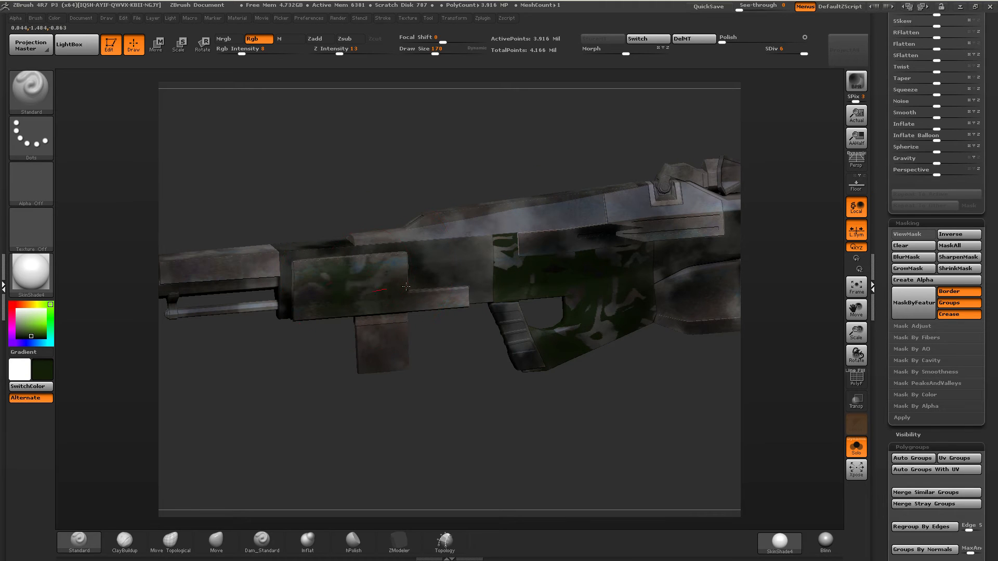
Set the Draw Size to 70 and paint green camouflage on the rear receiver section ahead of the stock.
{"action": "mouse_move", "coordinate": [335, 327]}
{"action": "right_mouse_down"}
{"action": "mouse_move", "coordinate": [419, 239]}
{"action": "mouse_move", "coordinate": [445, 234]}
{"action": "mouse_move", "coordinate": [478, 249]}
{"action": "mouse_move", "coordinate": [501, 189]}
{"action": "mouse_move", "coordinate": [430, 62]}
{"action": "right_mouse_up"}
{"action": "left_click_drag", "start_coordinate": [434, 52], "coordinate": [424, 52]}
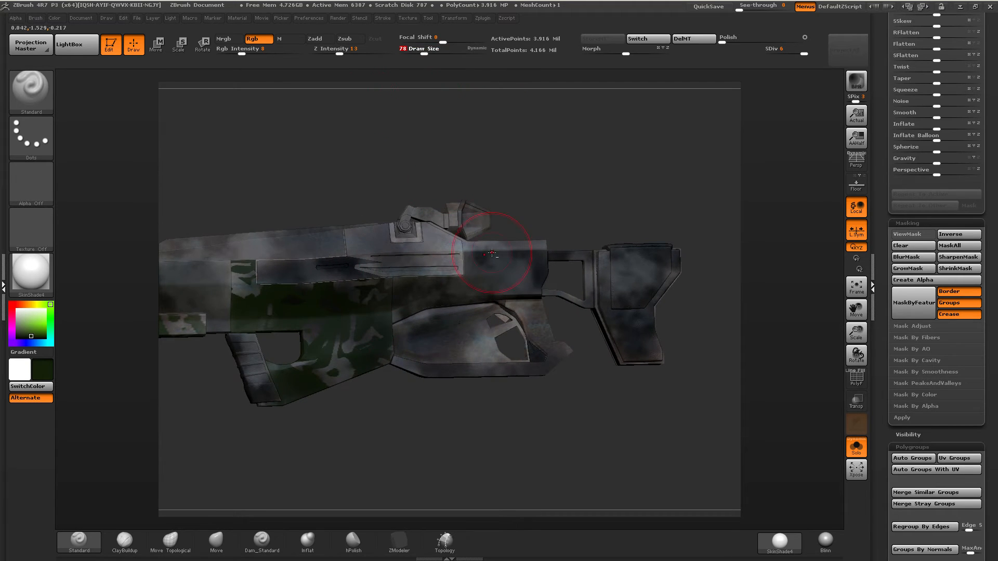
{"action": "mouse_move", "coordinate": [624, 248]}
{"action": "right_mouse_down", "text": "alt"}
{"action": "mouse_move", "coordinate": [513, 275]}
{"action": "mouse_move", "coordinate": [435, 281]}
{"action": "right_mouse_up", "text": "alt"}
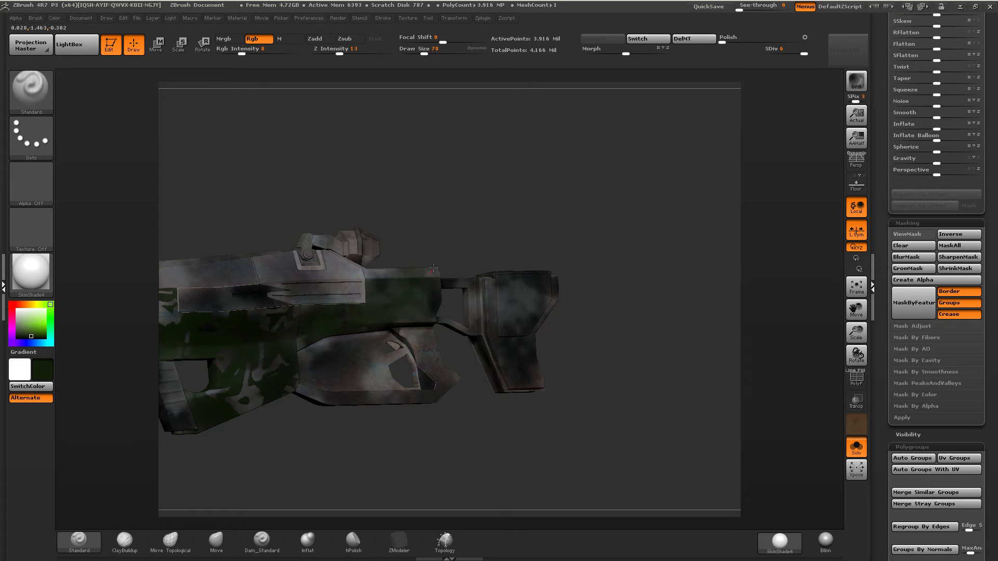
{"action": "right_click_drag", "start_coordinate": [434, 268], "coordinate": [394, 268]}
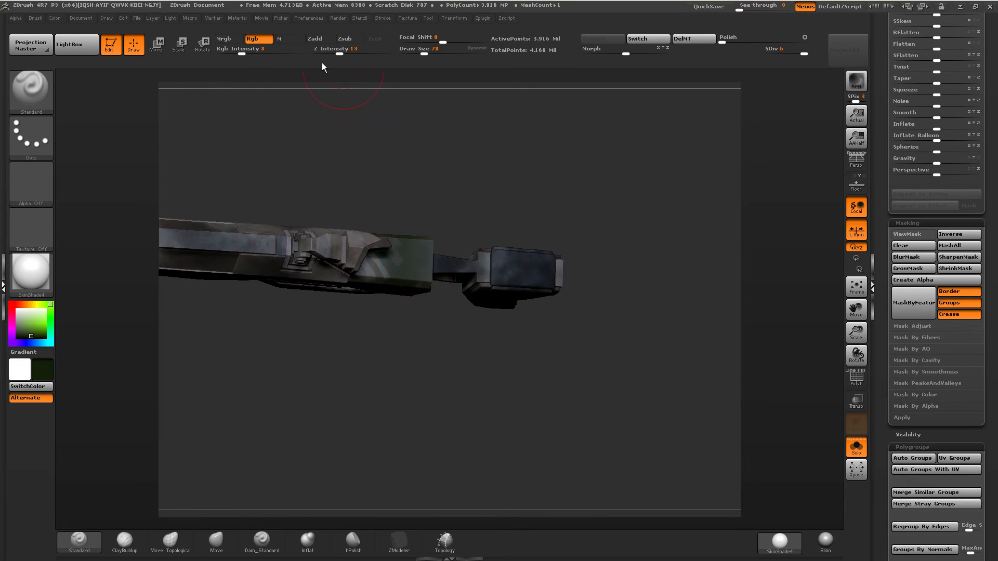
Raise the Rgb Intensity to 31 and strengthen the green on the top and side of the rear receiver.
{"action": "left_click", "coordinate": [264, 53]}
{"action": "right_click_drag", "start_coordinate": [320, 106], "coordinate": [331, 81]}
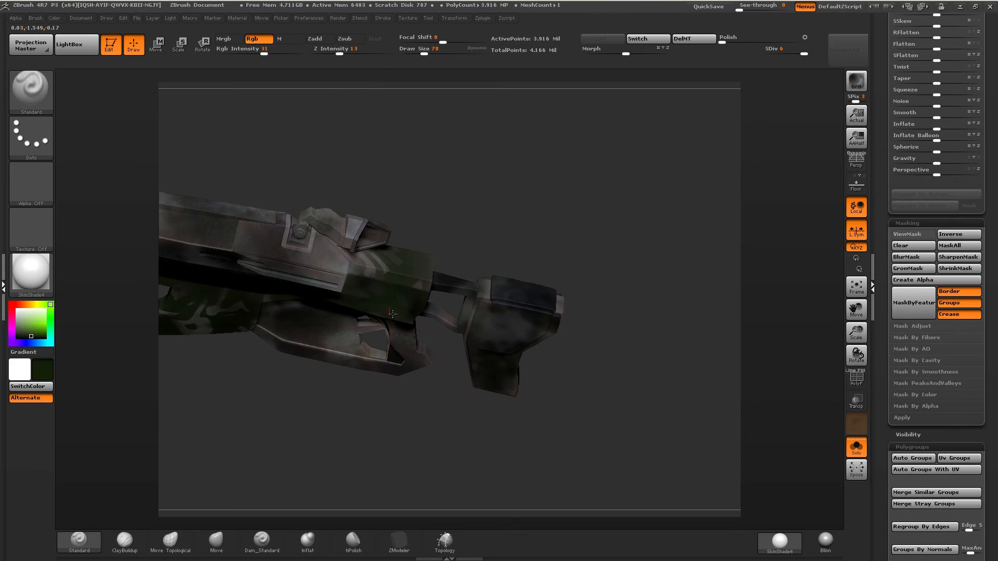
{"action": "right_click_drag", "start_coordinate": [391, 313], "coordinate": [339, 287]}
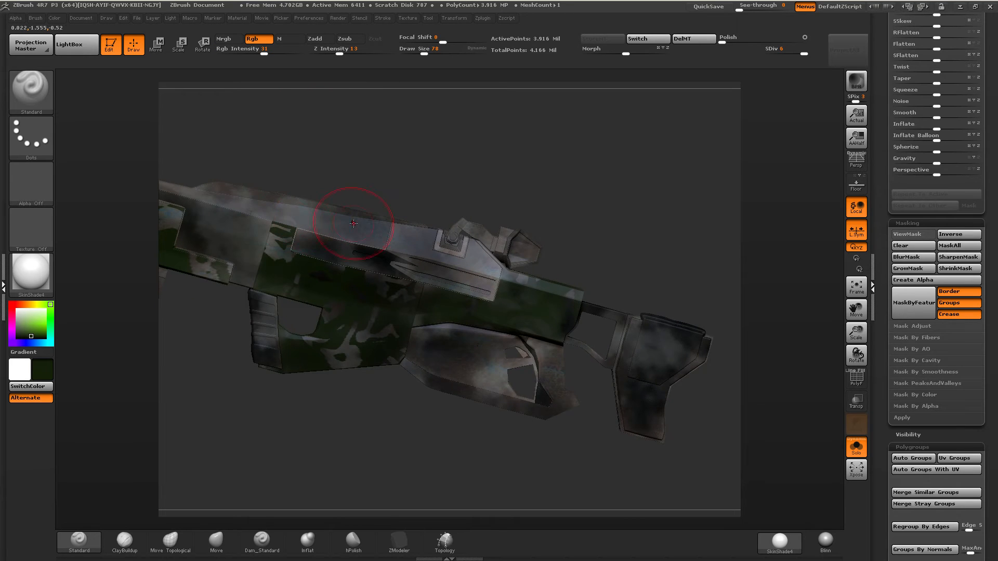
{"action": "right_click_drag", "start_coordinate": [353, 224], "coordinate": [506, 266]}
Paint green camouflage along the upper receiver cover, its recessed side panel and the barrel housing.
{"action": "mouse_move", "coordinate": [357, 233]}
{"action": "left_mouse_down"}
{"action": "mouse_move", "coordinate": [400, 239]}
{"action": "mouse_move", "coordinate": [283, 221]}
{"action": "left_mouse_up"}
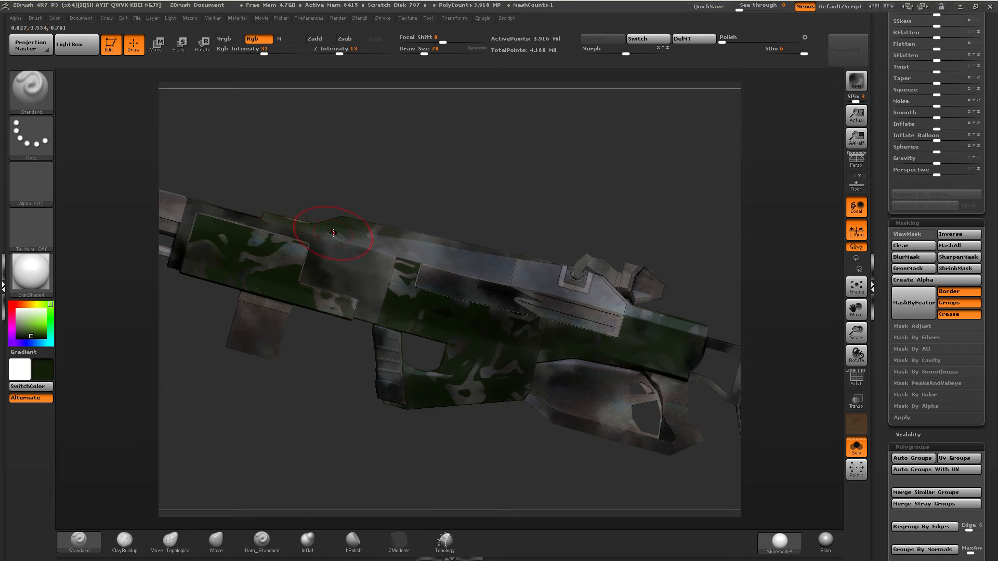
{"action": "right_click_drag", "start_coordinate": [334, 231], "coordinate": [371, 231]}
{"action": "left_click_drag", "start_coordinate": [382, 244], "coordinate": [478, 255]}
{"action": "right_click_drag", "start_coordinate": [470, 229], "coordinate": [484, 310]}
{"action": "right_click_drag", "start_coordinate": [482, 248], "coordinate": [493, 285]}
{"action": "right_click_drag", "start_coordinate": [544, 306], "coordinate": [236, 270]}
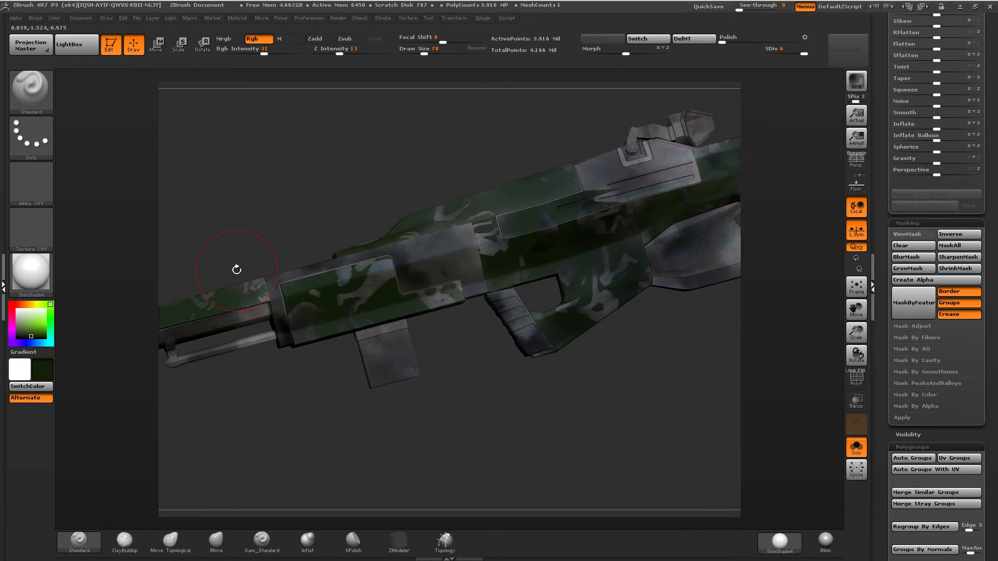
{"action": "mouse_move", "coordinate": [580, 246]}
{"action": "right_mouse_down", "text": "alt"}
{"action": "mouse_move", "coordinate": [493, 253]}
{"action": "mouse_move", "coordinate": [536, 253]}
{"action": "mouse_move", "coordinate": [513, 267]}
{"action": "mouse_move", "coordinate": [481, 237]}
{"action": "mouse_move", "coordinate": [387, 302]}
{"action": "mouse_move", "coordinate": [360, 249]}
{"action": "mouse_move", "coordinate": [382, 307]}
{"action": "mouse_move", "coordinate": [373, 333]}
{"action": "mouse_move", "coordinate": [420, 333]}
{"action": "right_mouse_up", "text": "alt"}
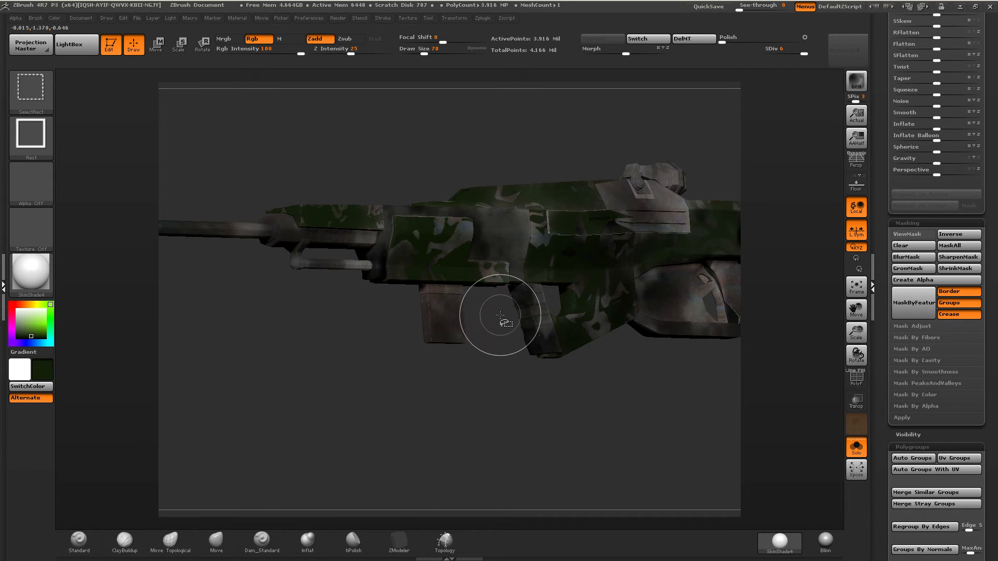
Enable surface noise on the rifle, open its noise settings and switch off the NoisePlug pattern.
{"action": "scroll", "coordinate": [906, 212], "scroll_direction": "down", "scroll_amount": 5}
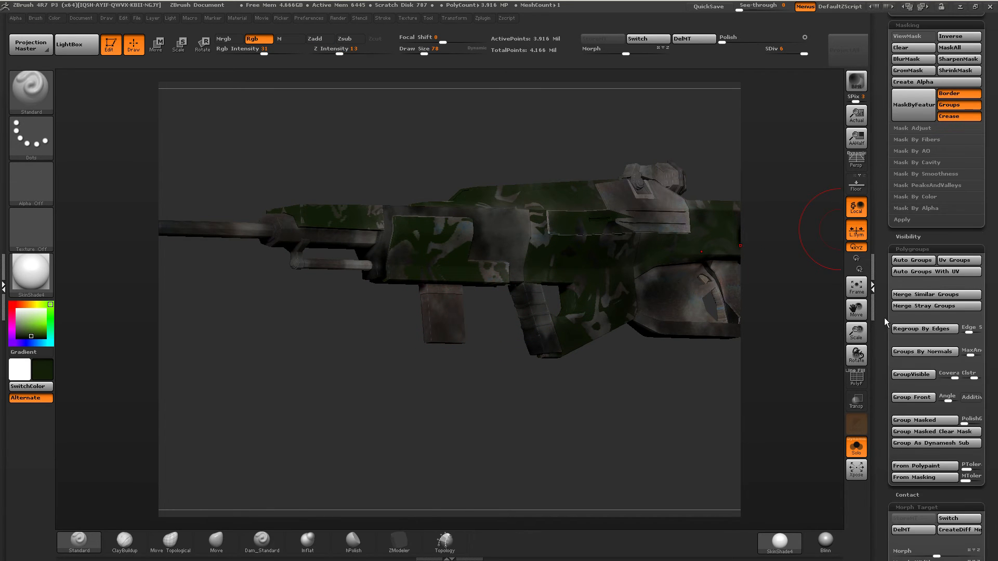
{"action": "scroll", "coordinate": [884, 321], "scroll_direction": "down", "scroll_amount": 10}
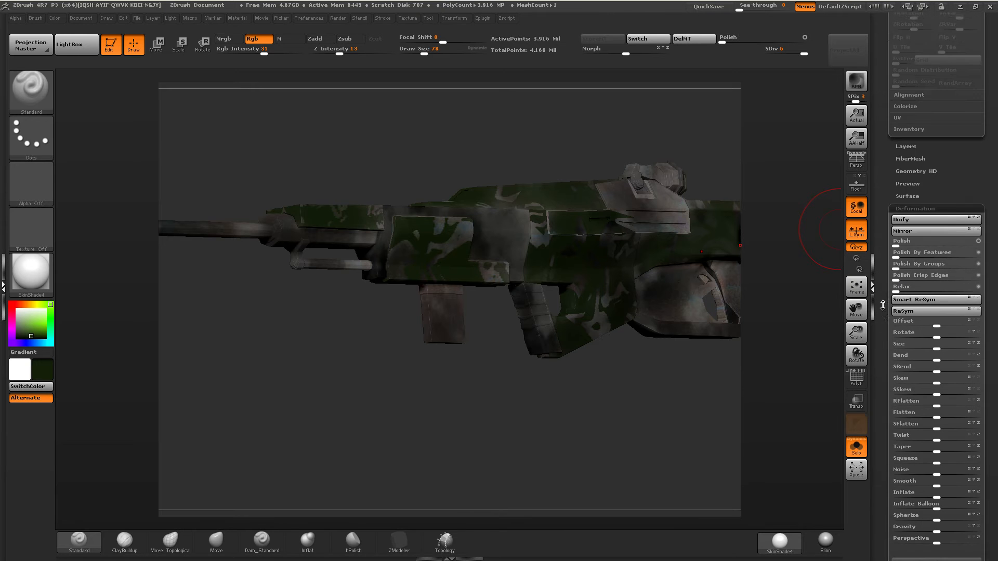
{"action": "scroll", "coordinate": [883, 305], "scroll_direction": "down", "scroll_amount": 1}
{"action": "left_click", "coordinate": [907, 189]}
{"action": "left_click", "coordinate": [905, 200]}
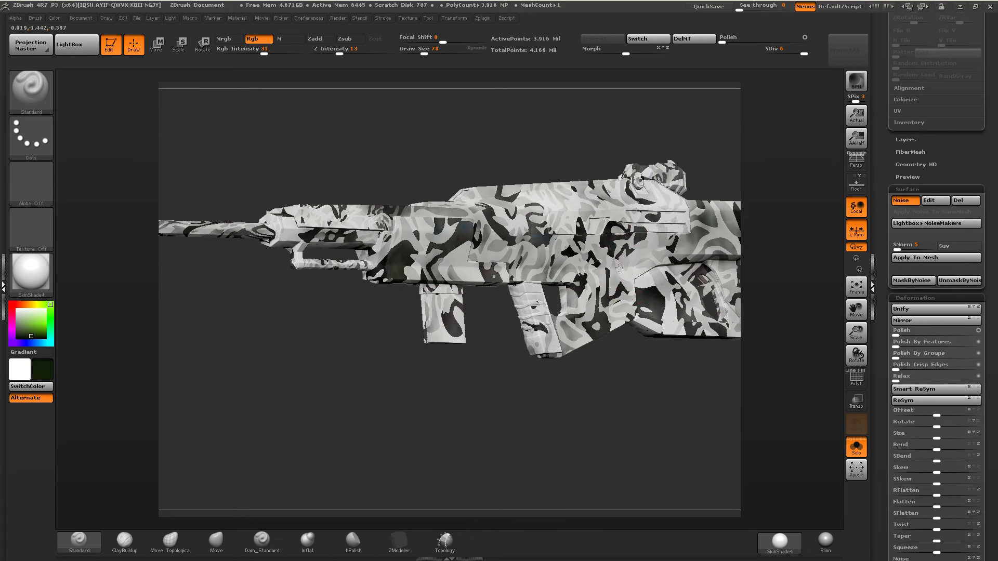
{"action": "left_click", "coordinate": [929, 201]}
{"action": "left_click", "coordinate": [914, 197]}
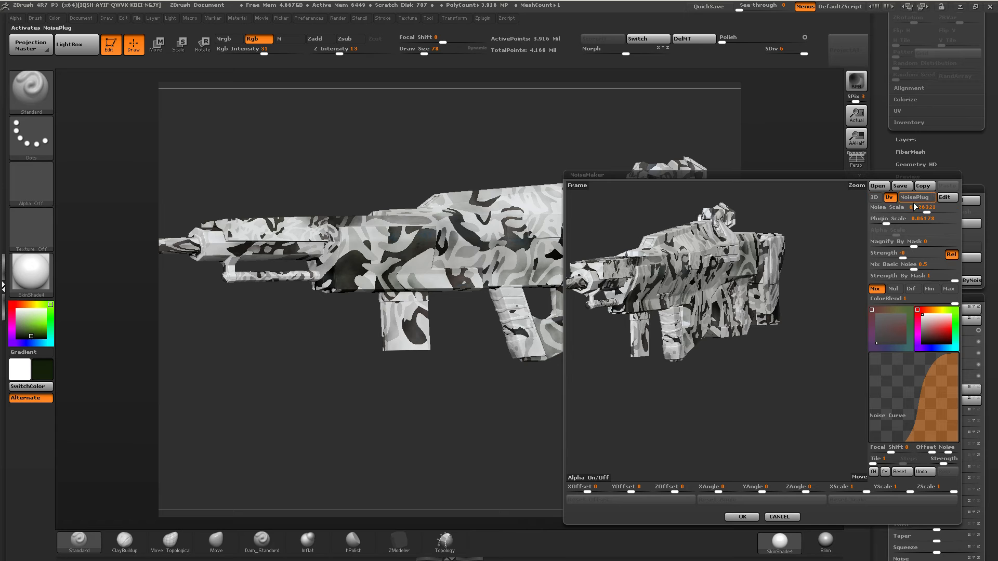
Set the Noise Scale to about 30.7, tint the noise orange-brown, reshape its curve to a gentler slope and accept the settings.
{"action": "left_click_drag", "start_coordinate": [745, 245], "coordinate": [761, 242]}
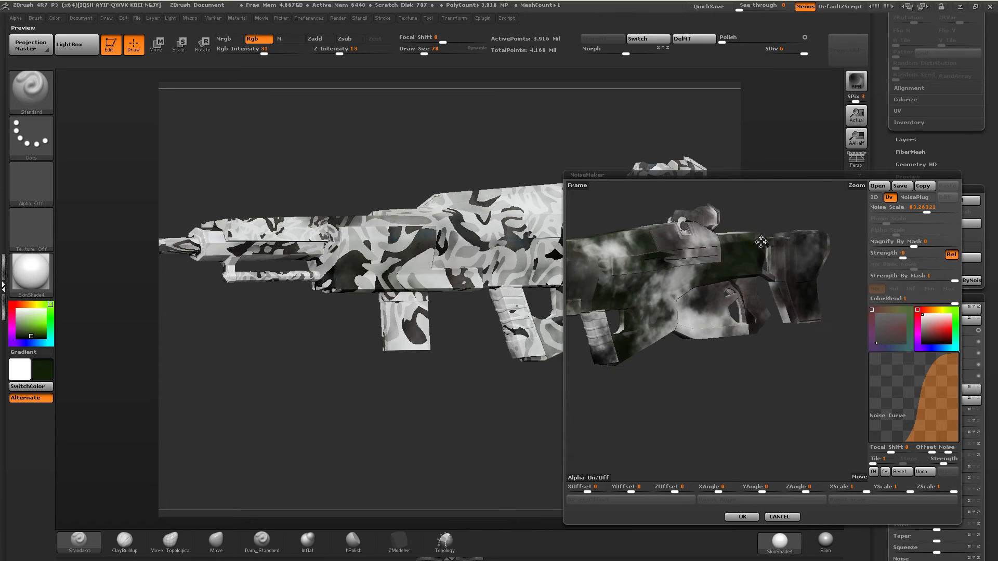
{"action": "left_click_drag", "start_coordinate": [905, 206], "coordinate": [919, 210]}
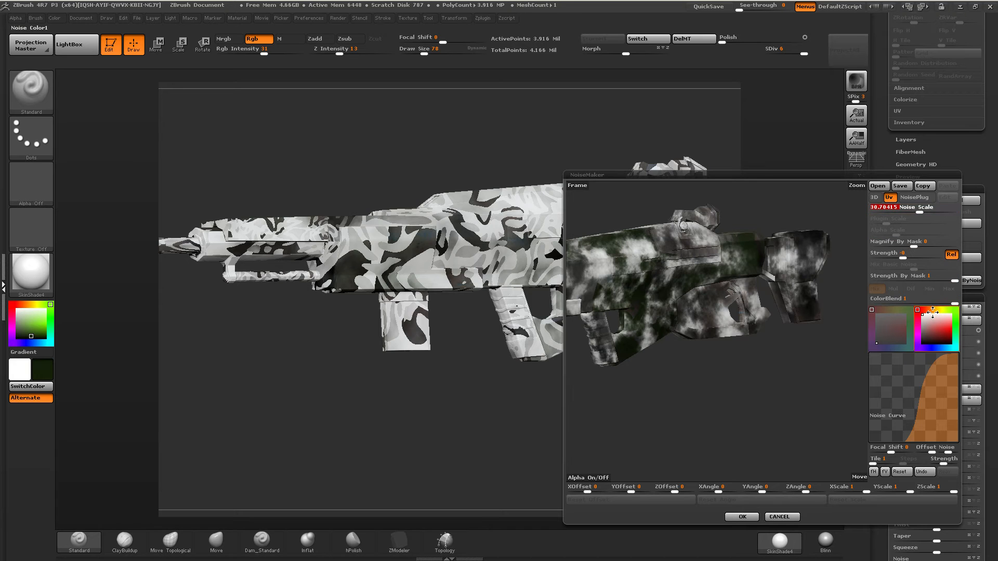
{"action": "left_click", "coordinate": [932, 311]}
{"action": "left_click_drag", "start_coordinate": [935, 325], "coordinate": [930, 337]}
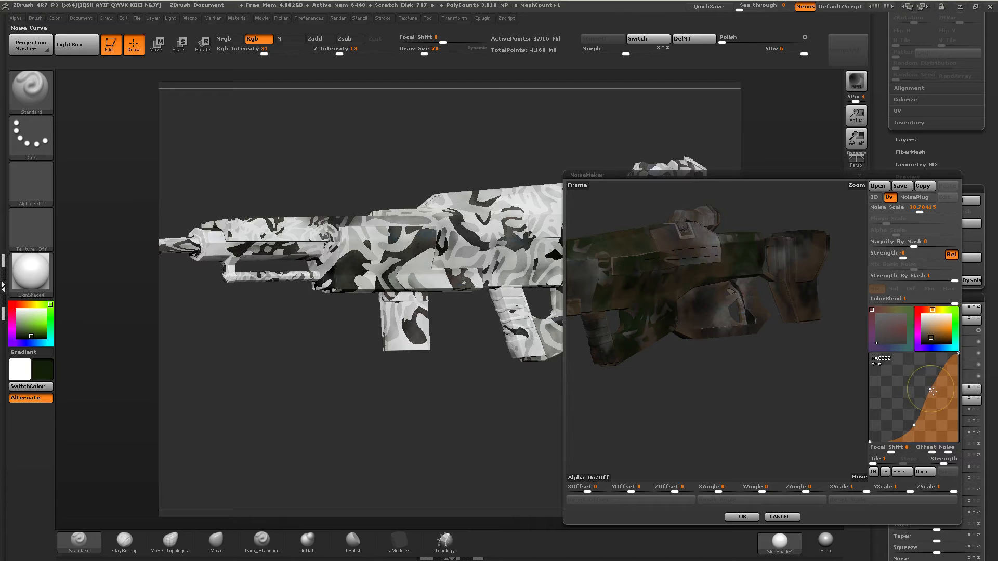
{"action": "left_click", "coordinate": [742, 516]}
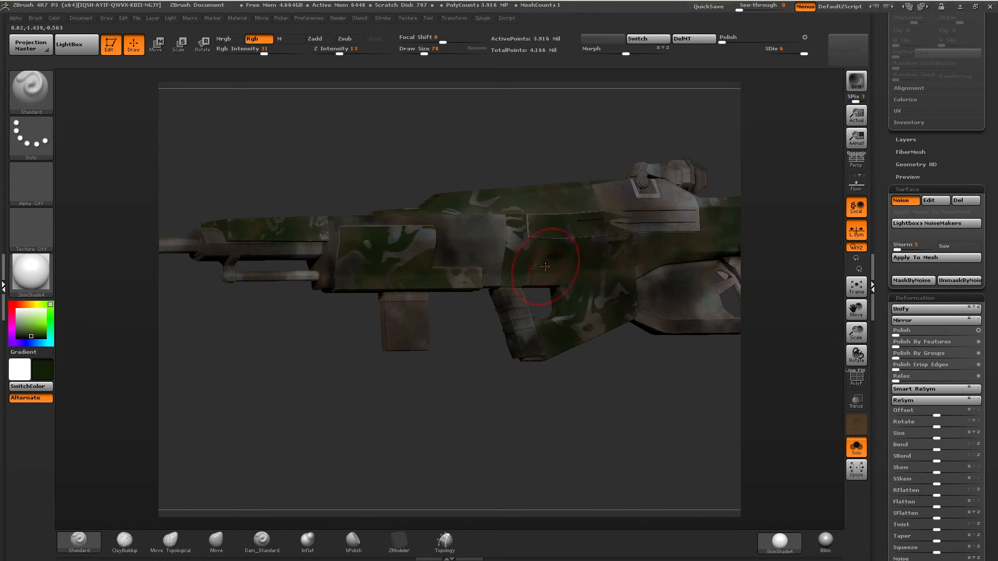
Choose black as the paint colour, set the Draw Size to 105 and darken the ribbed pistol grip.
{"action": "right_click_drag", "start_coordinate": [544, 262], "coordinate": [656, 246]}
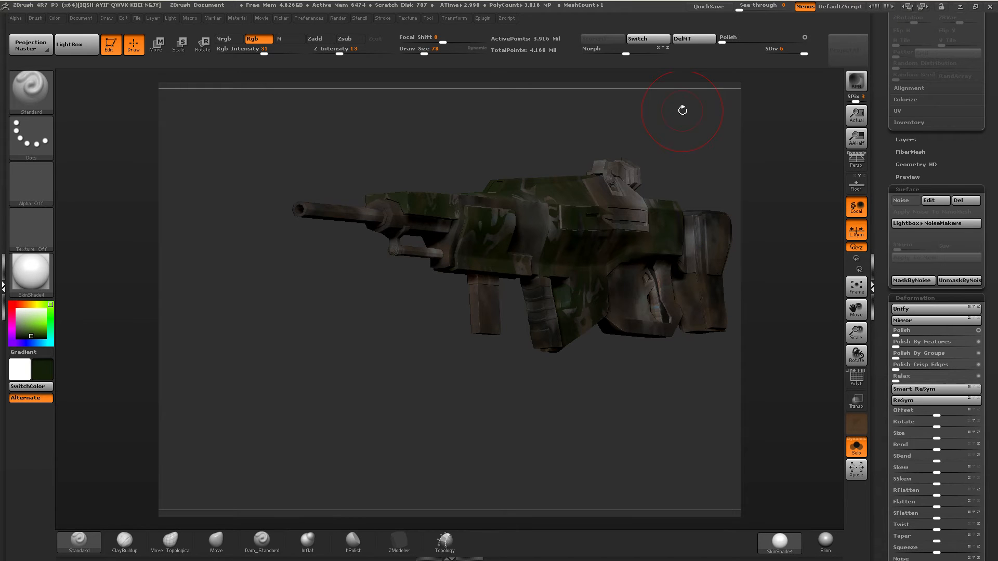
{"action": "right_click_drag", "start_coordinate": [682, 110], "coordinate": [748, 130]}
{"action": "mouse_move", "coordinate": [853, 333]}
{"action": "left_mouse_down"}
{"action": "mouse_move", "coordinate": [851, 323]}
{"action": "mouse_move", "coordinate": [848, 349]}
{"action": "left_mouse_up"}
{"action": "left_click_drag", "start_coordinate": [855, 311], "coordinate": [769, 309]}
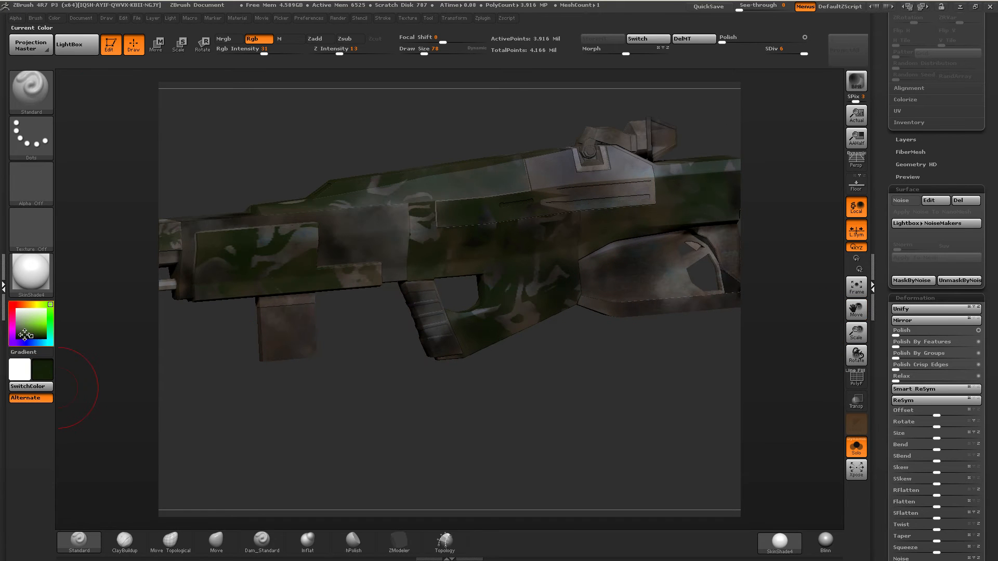
{"action": "left_click_drag", "start_coordinate": [25, 337], "coordinate": [20, 344]}
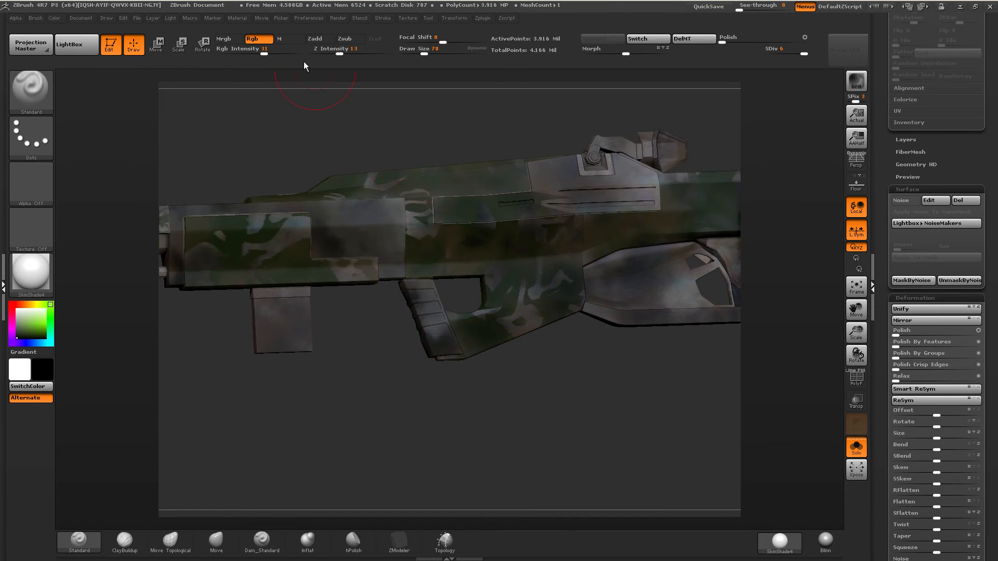
{"action": "left_click_drag", "start_coordinate": [424, 52], "coordinate": [427, 51]}
{"action": "mouse_move", "coordinate": [409, 287]}
{"action": "left_mouse_down"}
{"action": "mouse_move", "coordinate": [422, 285]}
{"action": "mouse_move", "coordinate": [432, 311]}
{"action": "mouse_move", "coordinate": [416, 265]}
{"action": "left_mouse_up"}
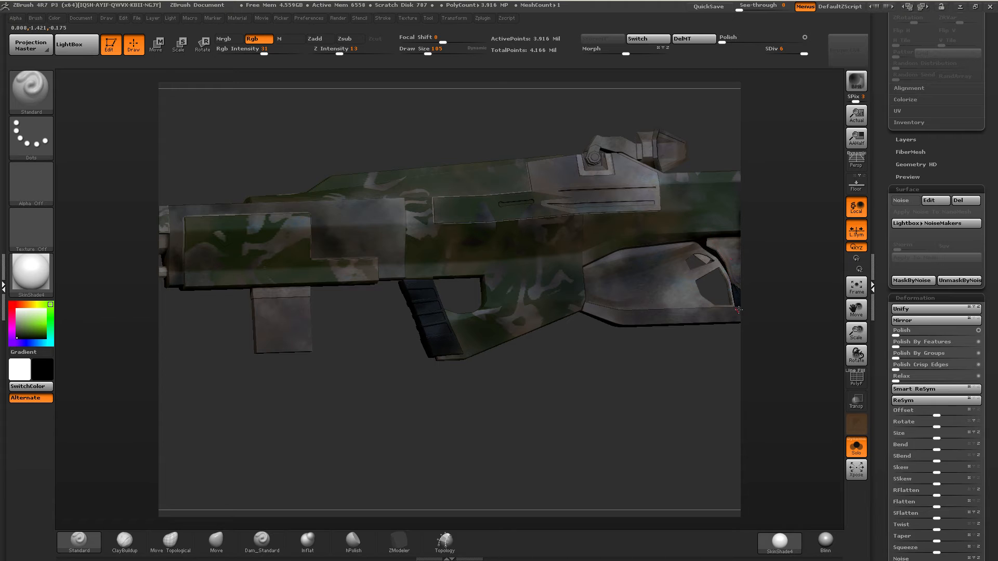
Paint the buttstock's side panel and lower part black, and darken the rear rim of the scope.
{"action": "left_click_drag", "start_coordinate": [854, 310], "coordinate": [643, 338]}
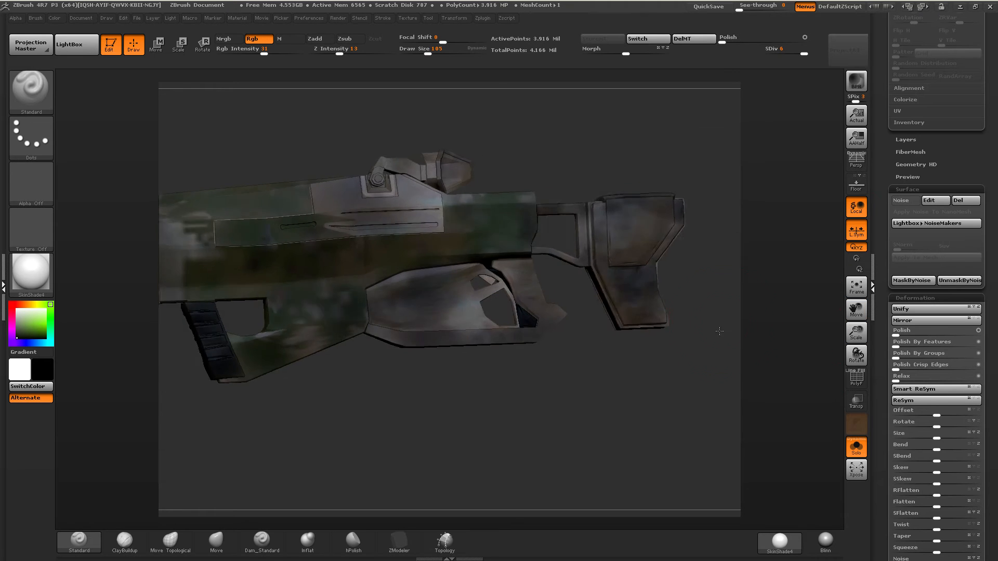
{"action": "left_click_drag", "start_coordinate": [643, 201], "coordinate": [630, 245]}
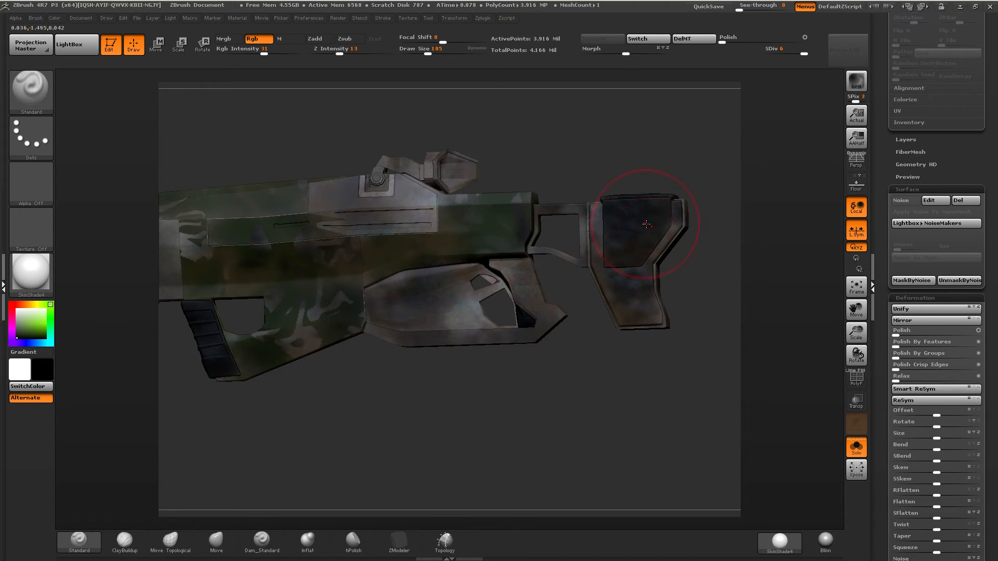
{"action": "right_click_drag", "start_coordinate": [637, 220], "coordinate": [626, 205]}
{"action": "left_click_drag", "start_coordinate": [593, 216], "coordinate": [647, 277]}
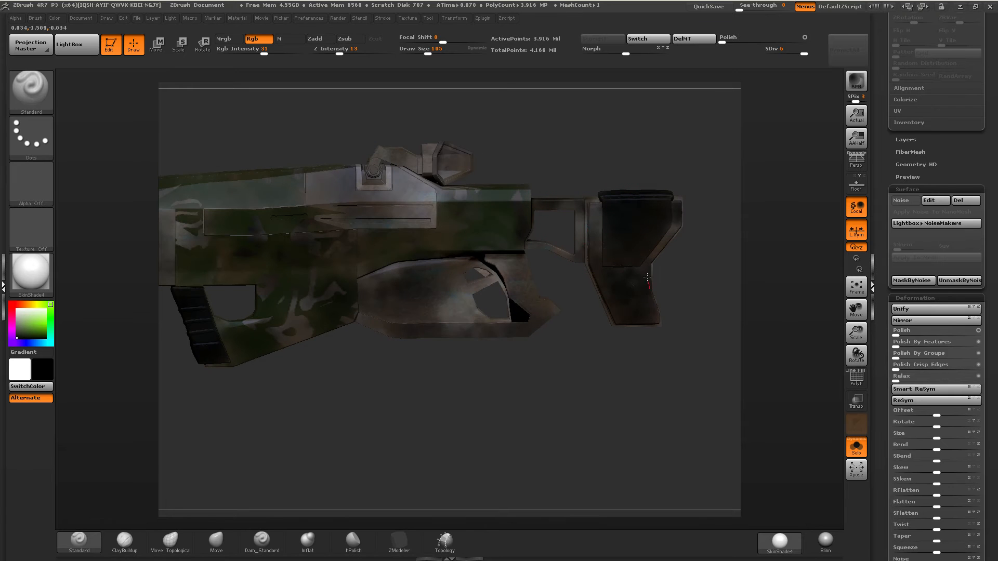
{"action": "right_click_drag", "start_coordinate": [651, 289], "coordinate": [604, 225]}
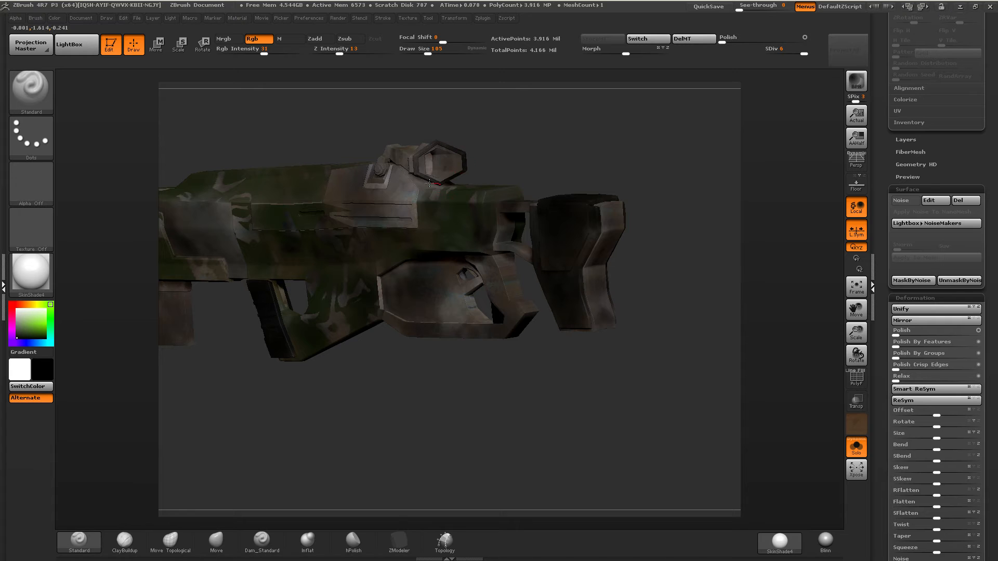
{"action": "right_click_drag", "start_coordinate": [458, 134], "coordinate": [498, 115]}
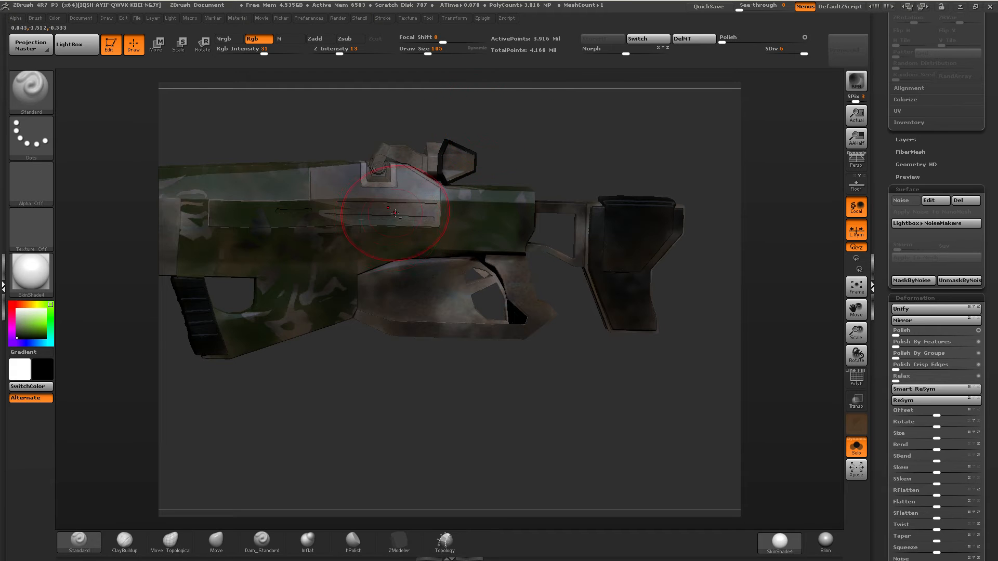
Paint the receiver's small slot black at Draw Size 22 and the two long grooves below the scope mount at Draw Size 42.
{"action": "mouse_move", "coordinate": [395, 213]}
{"action": "right_mouse_down"}
{"action": "mouse_move", "coordinate": [506, 184]}
{"action": "mouse_move", "coordinate": [527, 142]}
{"action": "right_mouse_up"}
{"action": "mouse_move", "coordinate": [529, 143]}
{"action": "left_mouse_down"}
{"action": "mouse_move", "coordinate": [536, 161]}
{"action": "mouse_move", "coordinate": [458, 135]}
{"action": "mouse_move", "coordinate": [467, 102]}
{"action": "left_mouse_up"}
{"action": "right_click_drag", "start_coordinate": [538, 123], "coordinate": [464, 290]}
{"action": "left_click_drag", "start_coordinate": [464, 290], "coordinate": [410, 294]}
{"action": "key", "text": "ctrl+z"}
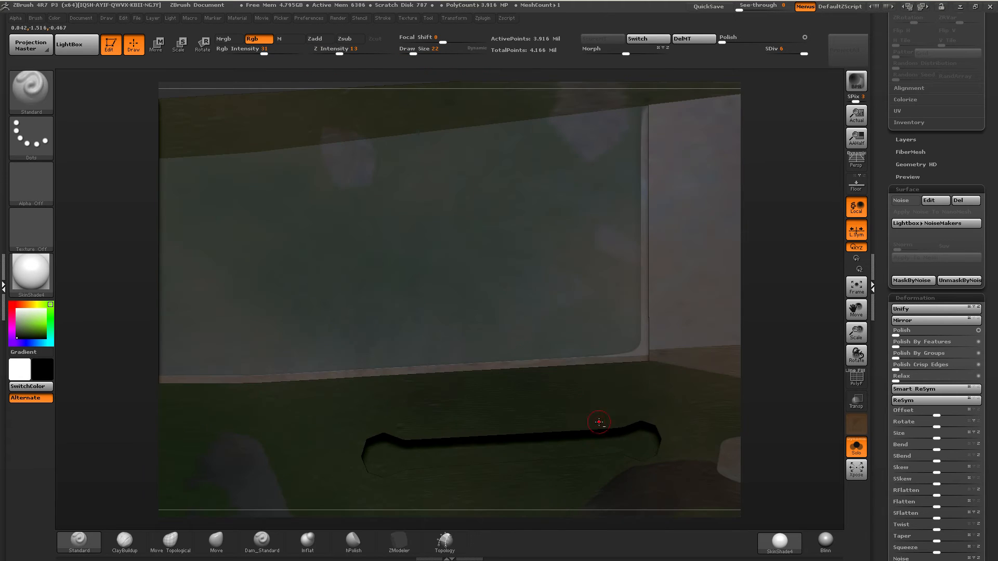
{"action": "right_click_drag", "start_coordinate": [599, 422], "coordinate": [620, 331], "text": "alt"}
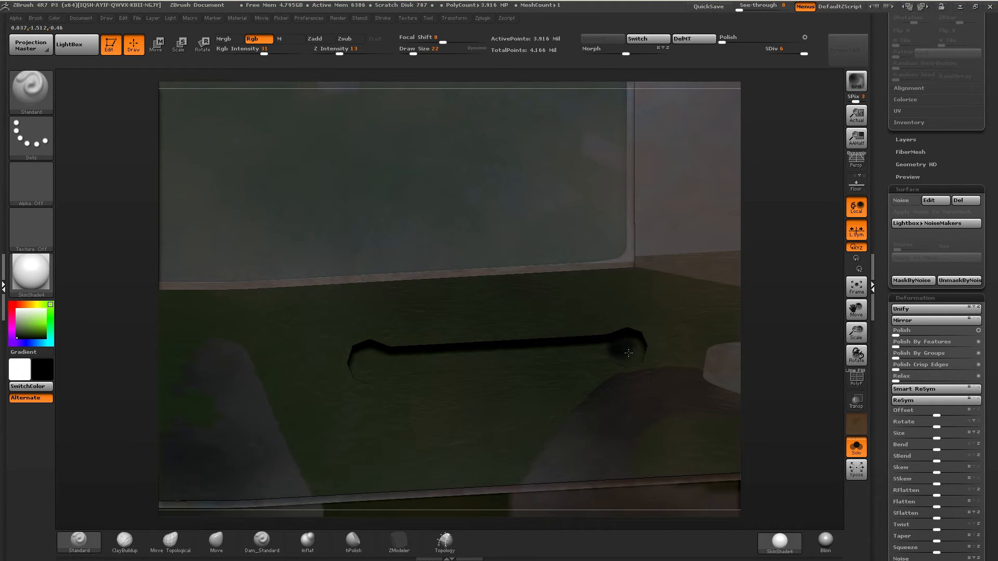
{"action": "mouse_move", "coordinate": [628, 353]}
{"action": "left_mouse_down"}
{"action": "mouse_move", "coordinate": [623, 342]}
{"action": "mouse_move", "coordinate": [363, 367]}
{"action": "left_mouse_up"}
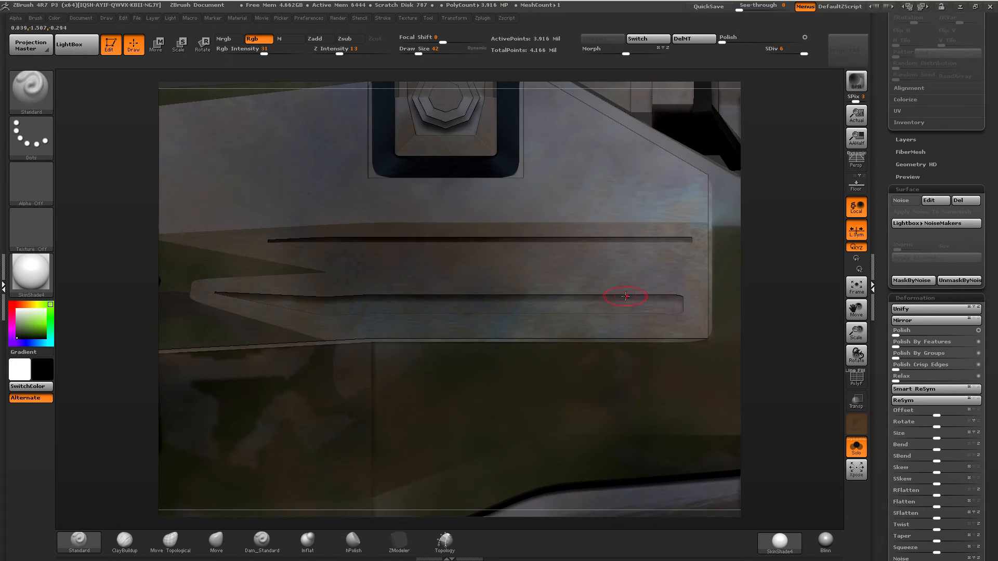
{"action": "left_click_drag", "start_coordinate": [673, 302], "coordinate": [268, 302]}
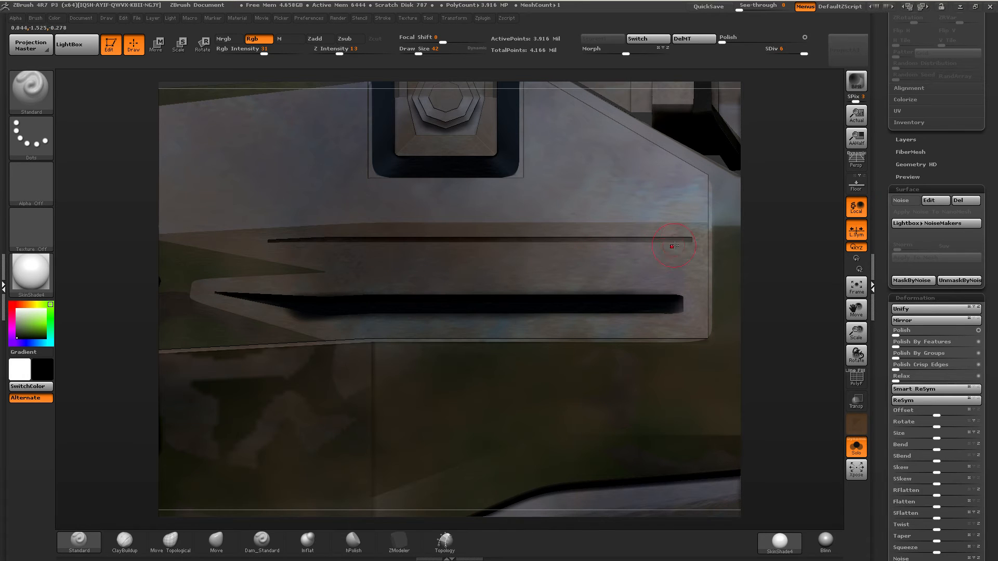
{"action": "left_click_drag", "start_coordinate": [627, 240], "coordinate": [466, 244]}
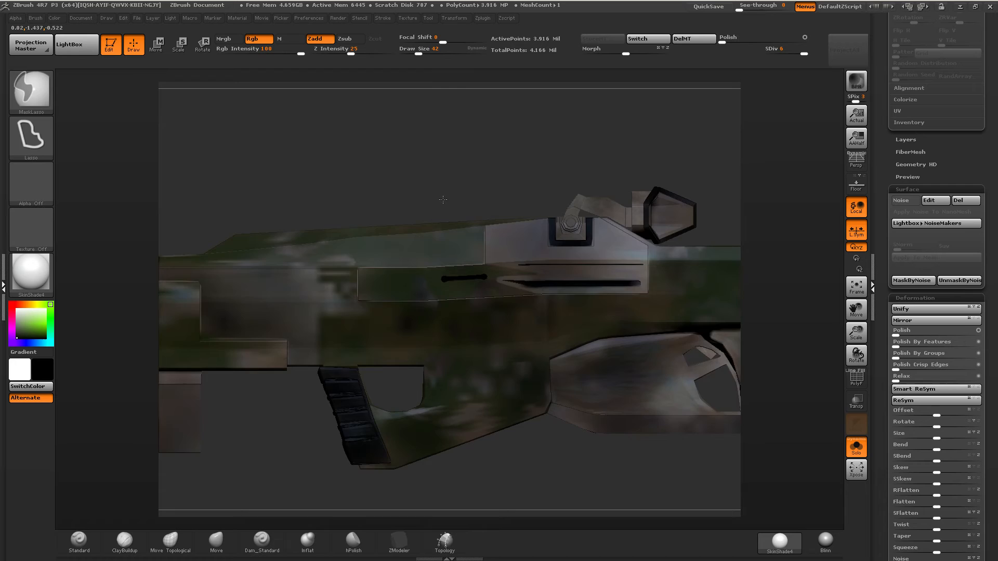
Paint the inside of the barrel's muzzle opening black.
{"action": "mouse_move", "coordinate": [443, 200]}
{"action": "right_mouse_down"}
{"action": "mouse_move", "coordinate": [385, 260]}
{"action": "mouse_move", "coordinate": [541, 272]}
{"action": "mouse_move", "coordinate": [474, 282]}
{"action": "mouse_move", "coordinate": [415, 463]}
{"action": "right_mouse_up"}
{"action": "left_click_drag", "start_coordinate": [374, 158], "coordinate": [371, 149]}
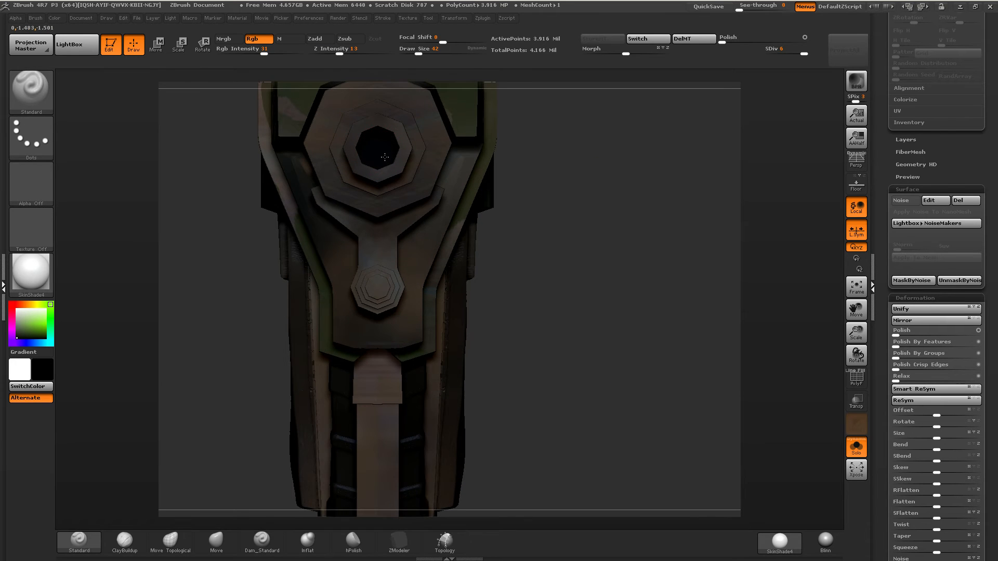
{"action": "right_click_drag", "start_coordinate": [385, 156], "coordinate": [291, 171]}
Set the Draw Size to 75 and paint the recessed gaps around the rear lower frame's cut-outs black.
{"action": "mouse_move", "coordinate": [307, 374]}
{"action": "right_mouse_down", "text": "ctrl"}
{"action": "mouse_move", "coordinate": [293, 279]}
{"action": "mouse_move", "coordinate": [557, 263]}
{"action": "mouse_move", "coordinate": [560, 210]}
{"action": "mouse_move", "coordinate": [483, 255]}
{"action": "right_mouse_up", "text": "ctrl"}
{"action": "left_click_drag", "start_coordinate": [418, 54], "coordinate": [424, 54]}
{"action": "mouse_move", "coordinate": [533, 234]}
{"action": "right_mouse_down"}
{"action": "mouse_move", "coordinate": [597, 295]}
{"action": "mouse_move", "coordinate": [594, 250]}
{"action": "right_mouse_up"}
{"action": "right_click_drag", "start_coordinate": [594, 249], "coordinate": [520, 260]}
{"action": "right_click_drag", "start_coordinate": [721, 254], "coordinate": [533, 208], "text": "alt"}
{"action": "mouse_move", "coordinate": [533, 208]}
{"action": "right_mouse_down"}
{"action": "mouse_move", "coordinate": [621, 192]}
{"action": "mouse_move", "coordinate": [594, 188]}
{"action": "mouse_move", "coordinate": [564, 206]}
{"action": "right_mouse_up"}
{"action": "mouse_move", "coordinate": [564, 205]}
{"action": "right_mouse_down", "text": "alt"}
{"action": "mouse_move", "coordinate": [384, 218]}
{"action": "mouse_move", "coordinate": [333, 233]}
{"action": "right_mouse_up", "text": "alt"}
{"action": "right_click_drag", "start_coordinate": [333, 233], "coordinate": [364, 363], "text": "ctrl"}
{"action": "mouse_move", "coordinate": [363, 359]}
{"action": "left_mouse_down"}
{"action": "mouse_move", "coordinate": [344, 341]}
{"action": "mouse_move", "coordinate": [330, 348]}
{"action": "left_mouse_up"}
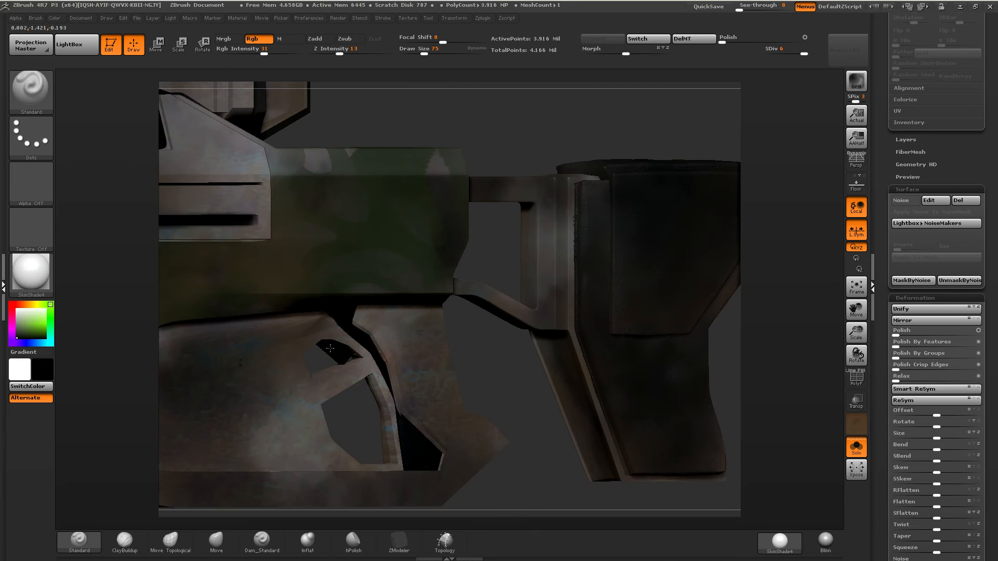
Turn off Rgb for the Smooth brush, drop to subdivision level 5, and smooth the rear frame's inner edges with Z Intensity raised to 100.
{"action": "right_click_drag", "start_coordinate": [343, 350], "coordinate": [453, 288]}
{"action": "right_click_drag", "start_coordinate": [453, 288], "coordinate": [436, 300], "text": "ctrl"}
{"action": "right_click_drag", "start_coordinate": [437, 300], "coordinate": [440, 353], "text": "ctrl"}
{"action": "left_click", "coordinate": [259, 40], "text": "shift"}
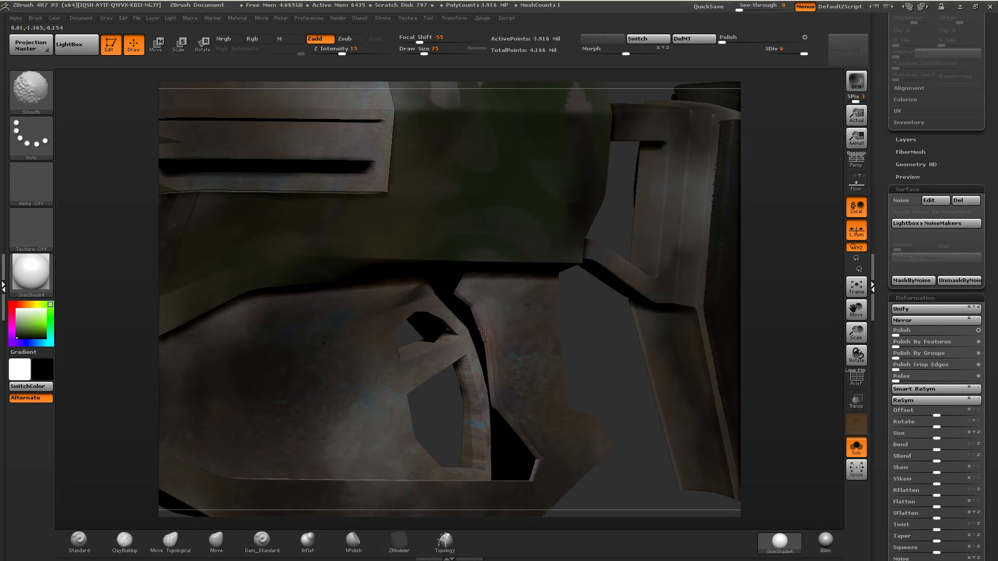
{"action": "right_click_drag", "start_coordinate": [334, 429], "coordinate": [370, 376], "text": "alt"}
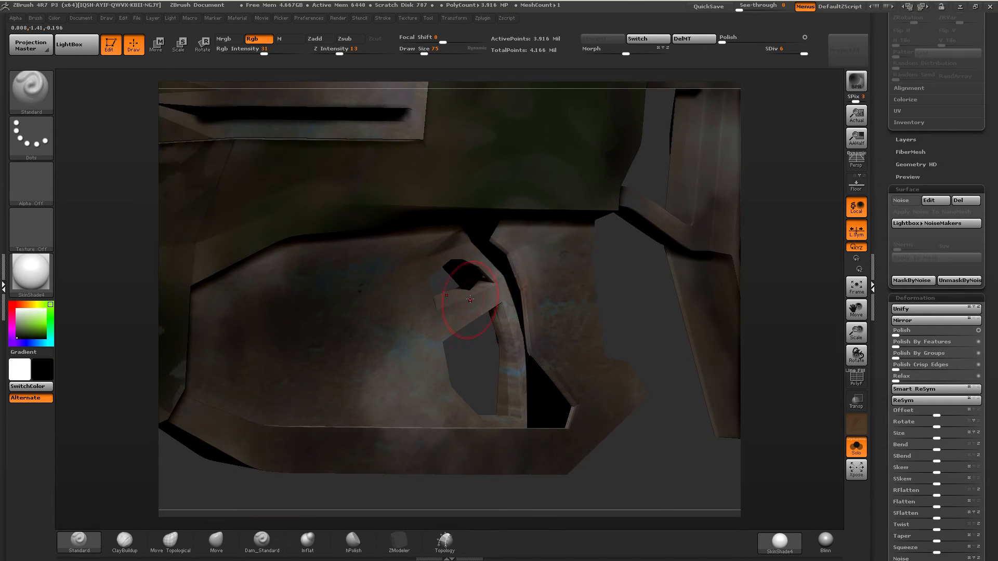
{"action": "key", "text": "shift+d"}
{"action": "left_click_drag", "start_coordinate": [512, 250], "coordinate": [509, 255], "text": "shift"}
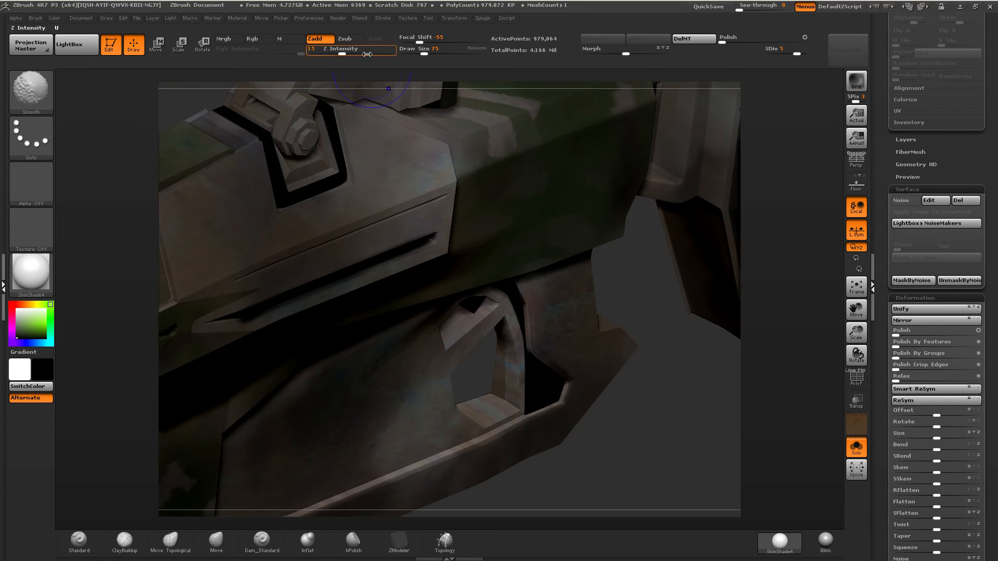
{"action": "left_click_drag", "start_coordinate": [523, 290], "coordinate": [526, 297], "text": "shift"}
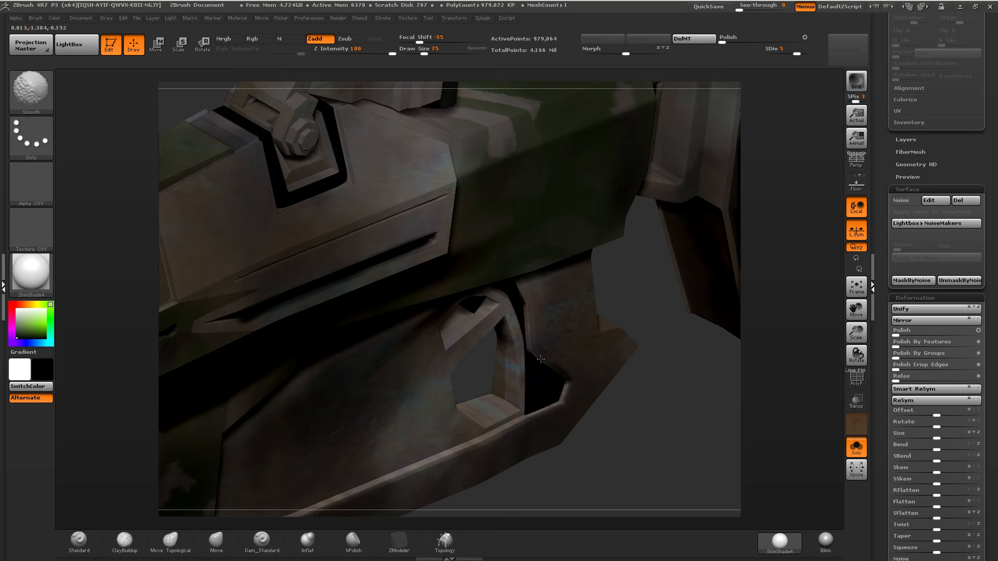
Switch the material to Blinn and smooth the edges of the two cut-outs and the dark recess in the rear lower frame.
{"action": "left_click", "coordinate": [825, 541]}
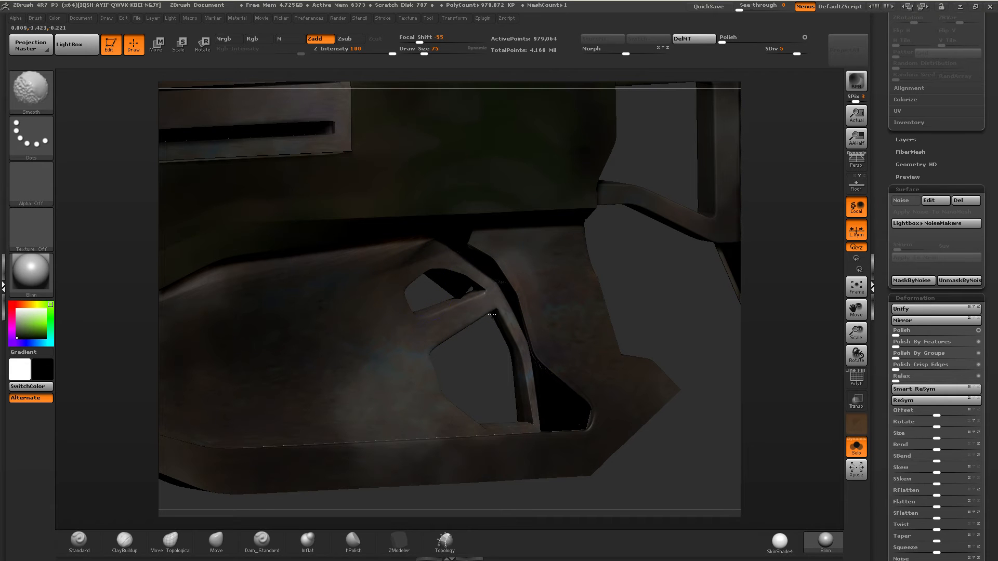
{"action": "left_click_drag", "start_coordinate": [448, 347], "coordinate": [450, 394]}
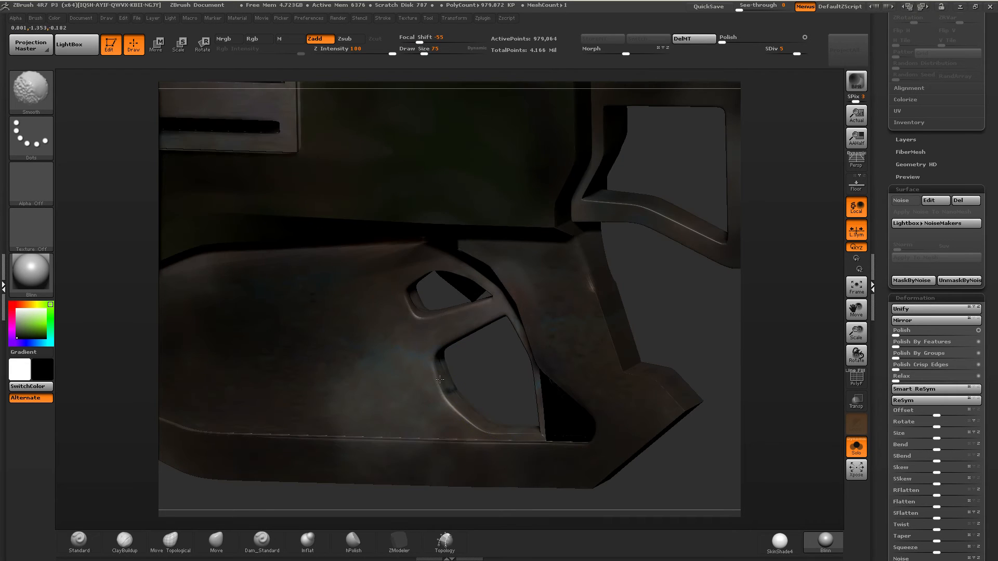
{"action": "left_click_drag", "start_coordinate": [414, 305], "coordinate": [449, 283]}
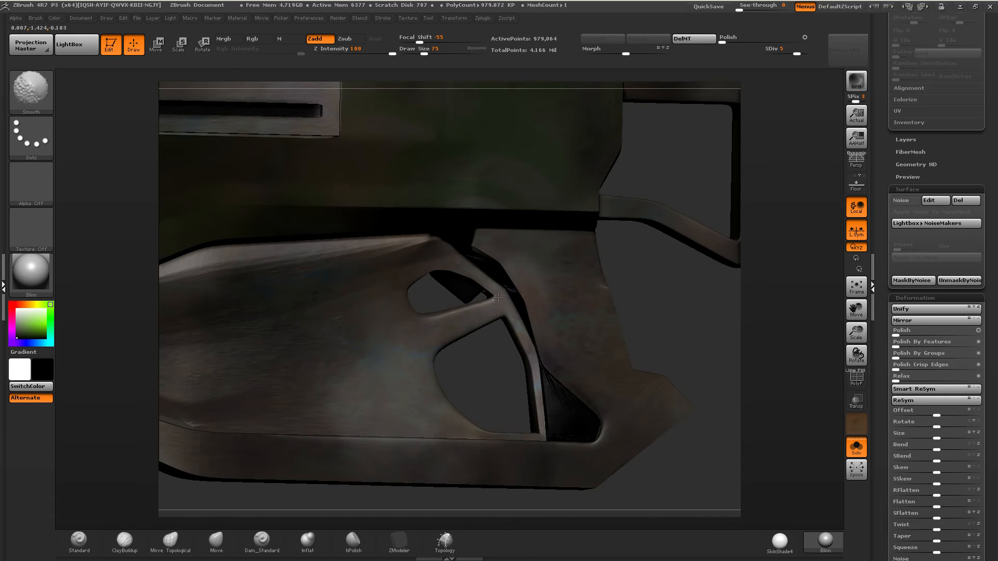
{"action": "left_click_drag", "start_coordinate": [568, 385], "coordinate": [550, 374]}
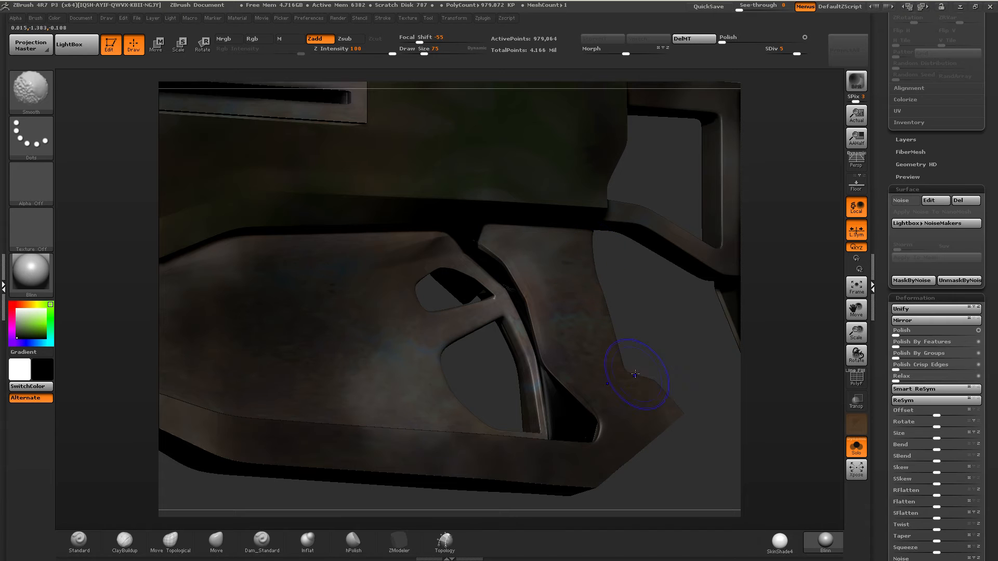
Reduce the Smooth brush's Draw Size to 56 and smooth the outer and lower edges of the rear lower frame.
{"action": "mouse_move", "coordinate": [630, 416]}
{"action": "right_mouse_down", "text": "ctrl"}
{"action": "mouse_move", "coordinate": [634, 333]}
{"action": "mouse_move", "coordinate": [616, 163]}
{"action": "mouse_move", "coordinate": [543, 152]}
{"action": "right_mouse_up", "text": "ctrl"}
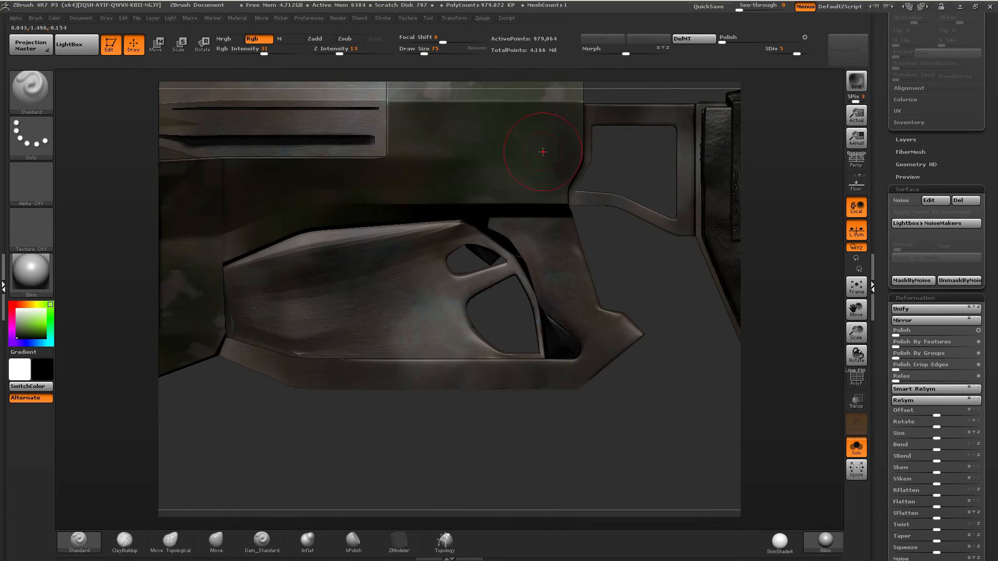
{"action": "key", "text": "shift"}
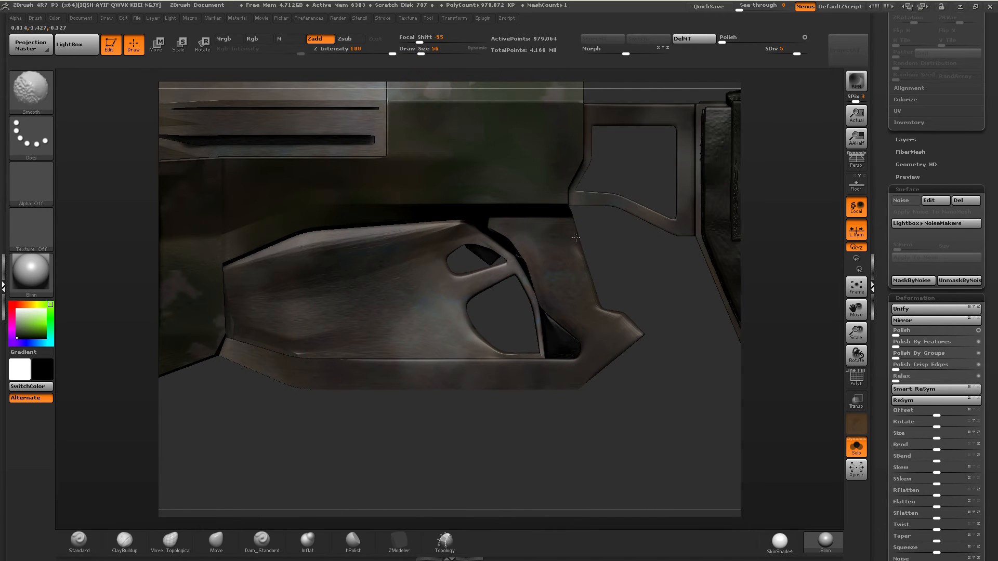
{"action": "left_click_drag", "start_coordinate": [573, 398], "coordinate": [333, 367], "text": "shift"}
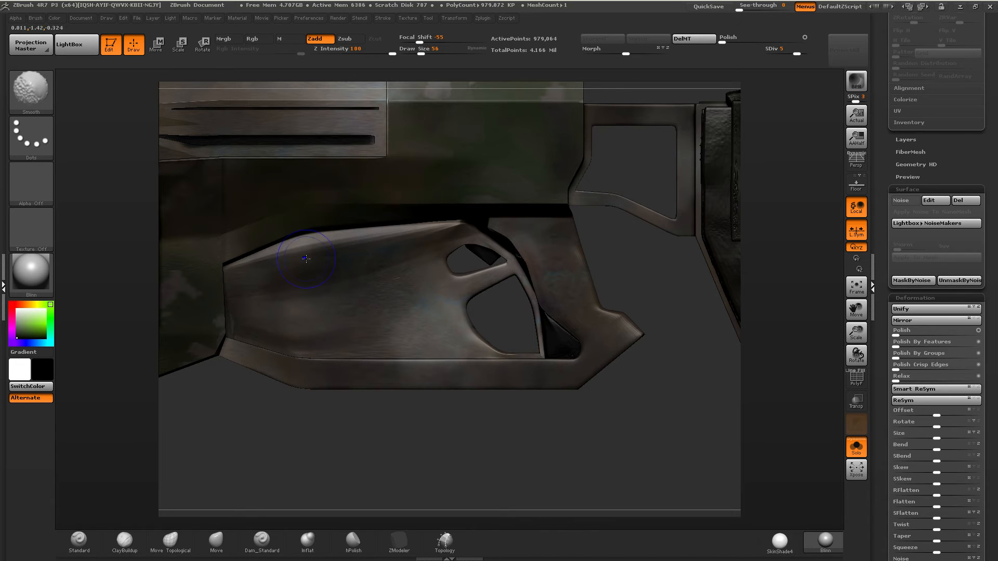
Smooth the rough upper and side edges of the shoulder stock and its raised pad with the Smooth brush.
{"action": "left_click_drag", "start_coordinate": [137, 355], "coordinate": [115, 361], "text": "alt"}
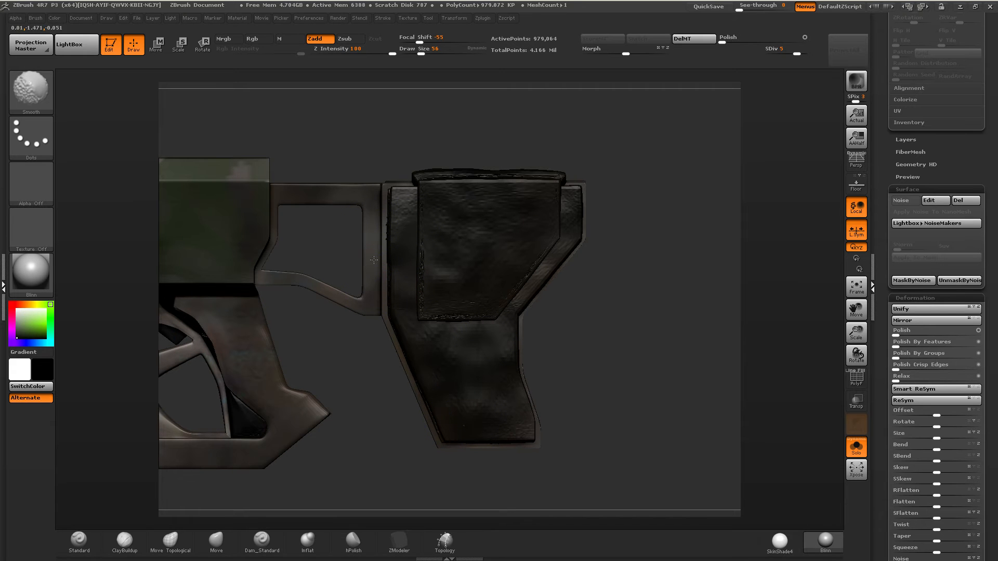
{"action": "left_click_drag", "start_coordinate": [418, 171], "coordinate": [438, 179], "text": "shift"}
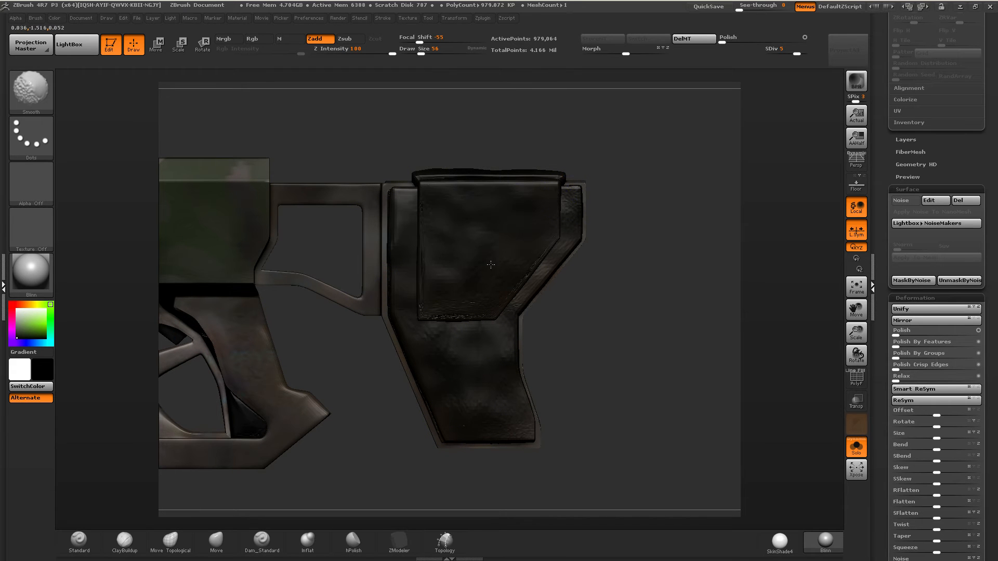
{"action": "left_click_drag", "start_coordinate": [568, 187], "coordinate": [580, 200]}
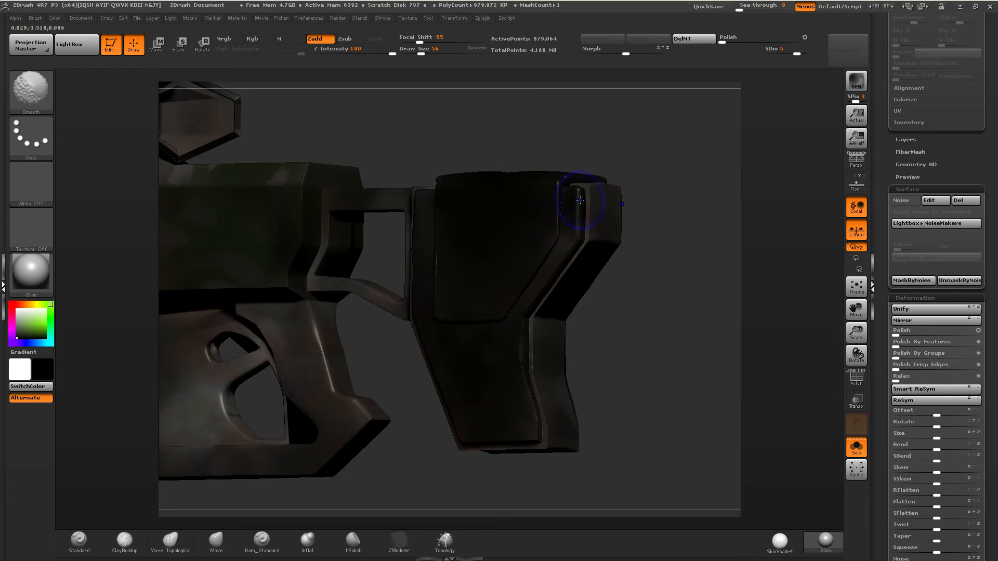
{"action": "right_click_drag", "start_coordinate": [553, 385], "coordinate": [565, 237], "text": "shift"}
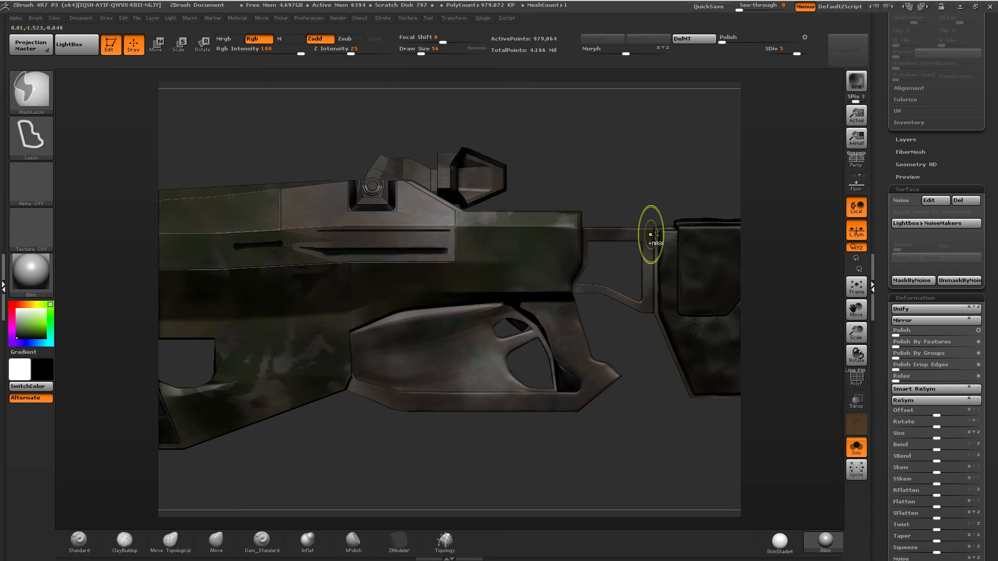
Lower the Smooth brush's Z Intensity to 23 and soften the edges along the main body and its upper panels.
{"action": "left_click_drag", "start_coordinate": [392, 54], "coordinate": [349, 53]}
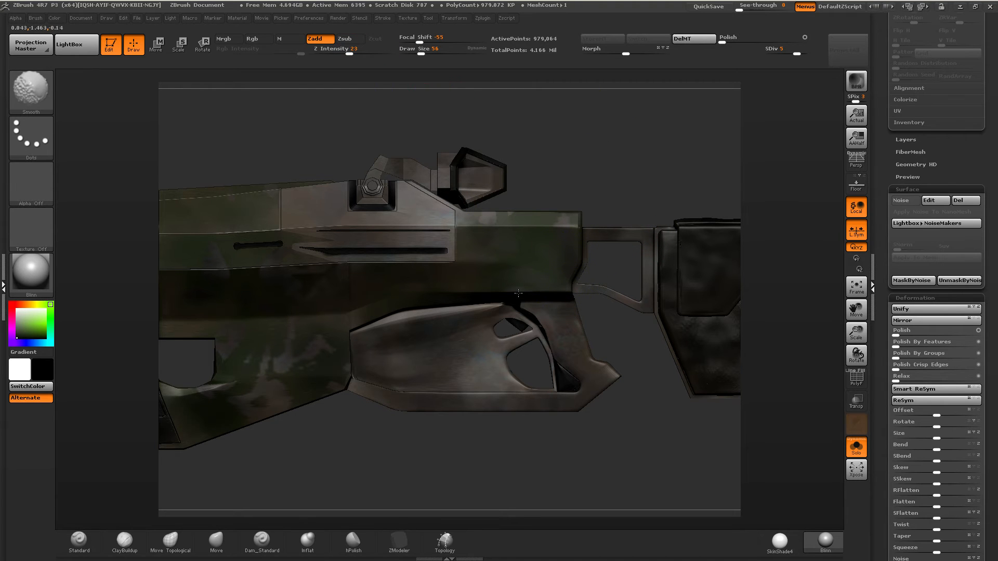
{"action": "right_click_drag", "start_coordinate": [344, 338], "coordinate": [526, 365], "text": "alt"}
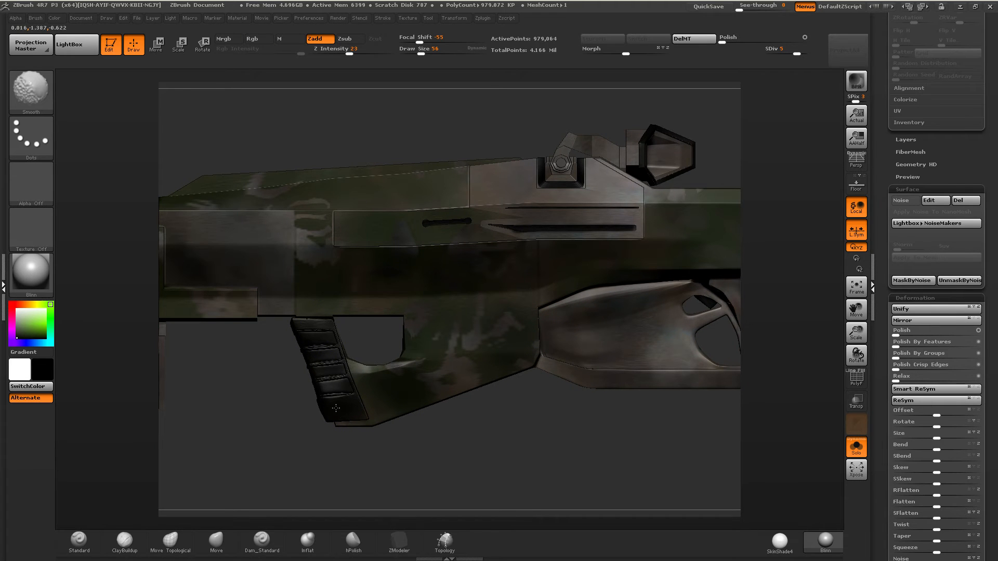
{"action": "right_click_drag", "start_coordinate": [330, 379], "coordinate": [554, 363], "text": "alt"}
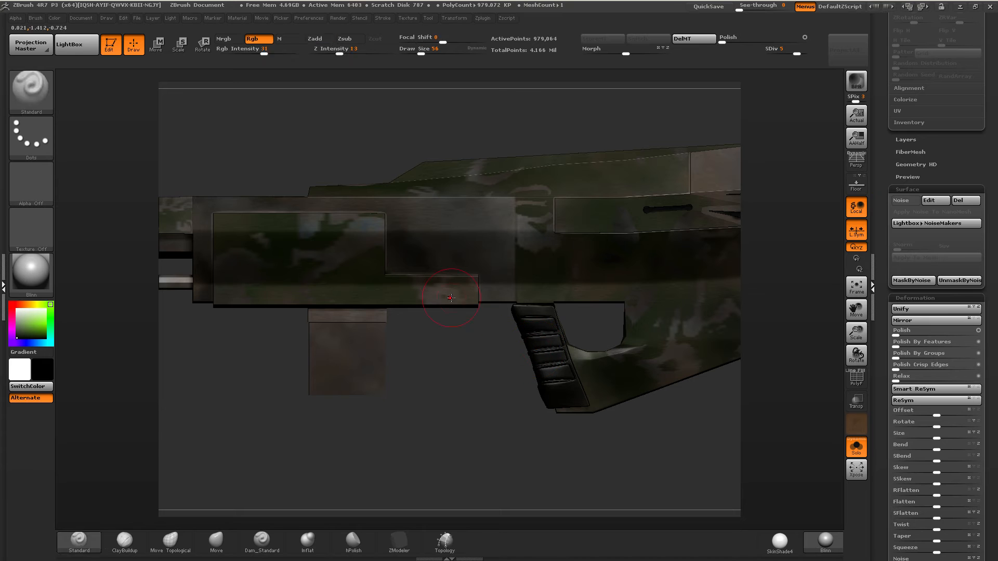
{"action": "right_click_drag", "start_coordinate": [364, 297], "coordinate": [637, 305], "text": "alt"}
{"action": "right_click_drag", "start_coordinate": [693, 182], "coordinate": [391, 244], "text": "alt"}
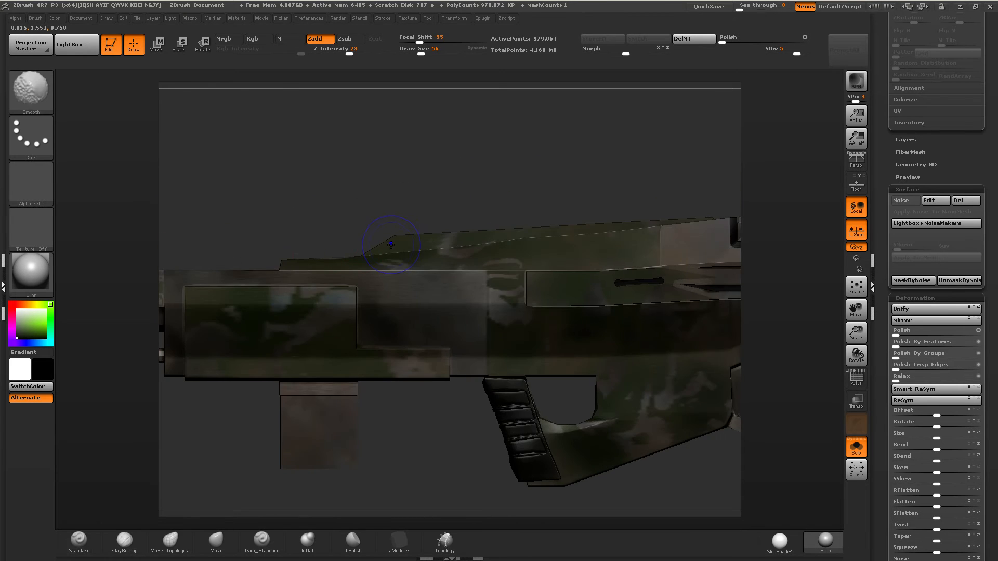
{"action": "right_click_drag", "start_coordinate": [557, 232], "coordinate": [365, 257], "text": "alt"}
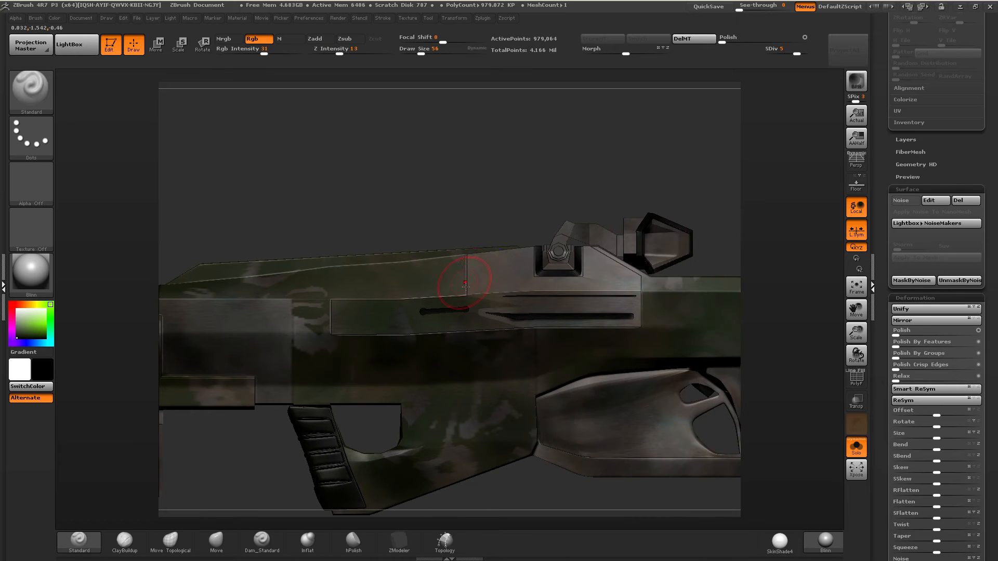
{"action": "right_click_drag", "start_coordinate": [478, 279], "coordinate": [447, 311]}
{"action": "right_click_drag", "start_coordinate": [447, 271], "coordinate": [462, 236]}
{"action": "key", "text": "shift"}
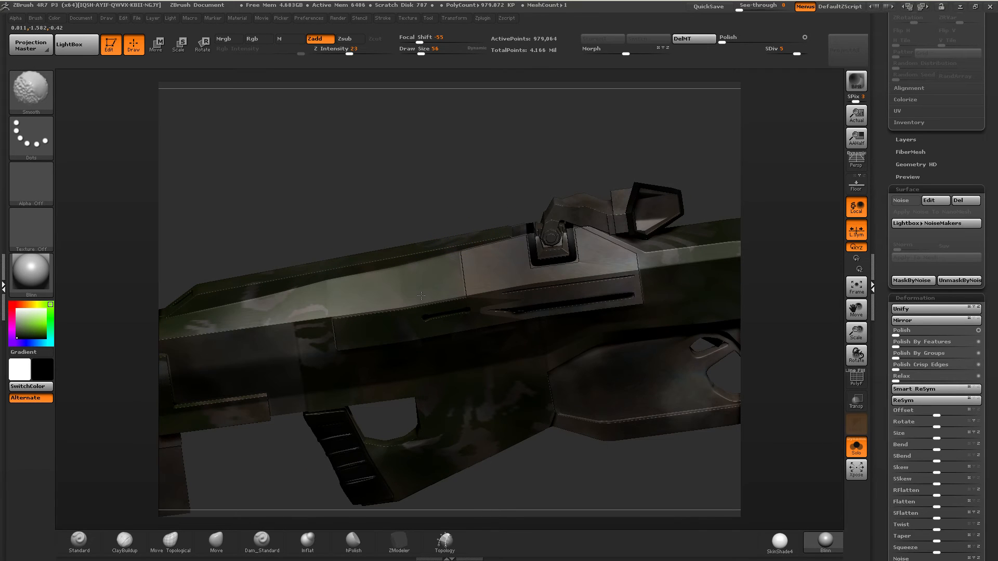
{"action": "mouse_move", "coordinate": [497, 272]}
{"action": "right_mouse_down"}
{"action": "mouse_move", "coordinate": [466, 255]}
{"action": "mouse_move", "coordinate": [552, 222]}
{"action": "mouse_move", "coordinate": [512, 219]}
{"action": "mouse_move", "coordinate": [416, 294]}
{"action": "mouse_move", "coordinate": [466, 219]}
{"action": "right_mouse_up"}
{"action": "key", "text": "ctrl+i"}
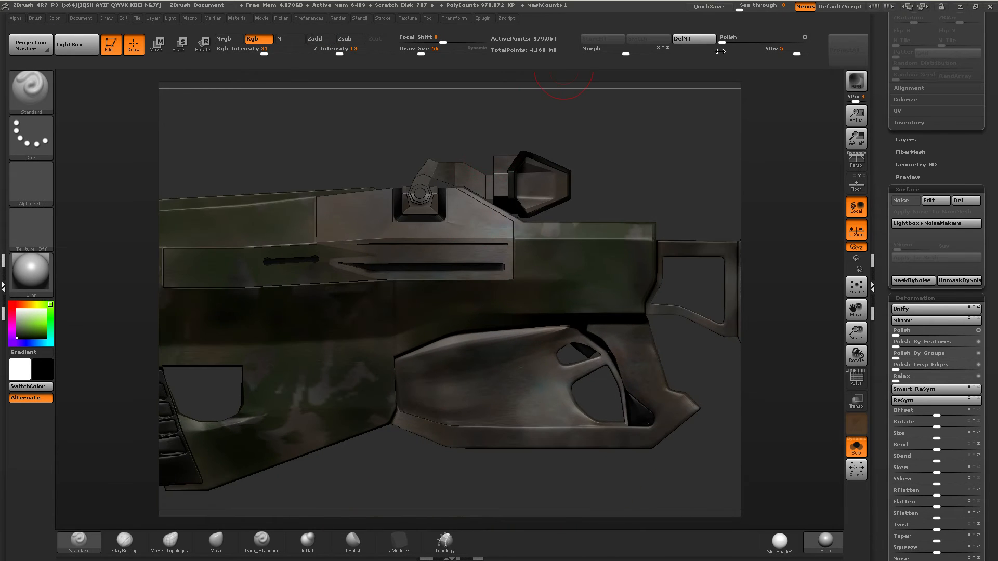
Raise the mesh to subdivision level 6 and keep the Standard brush on Rgb-only painting for the rear frame.
{"action": "left_click", "coordinate": [804, 51]}
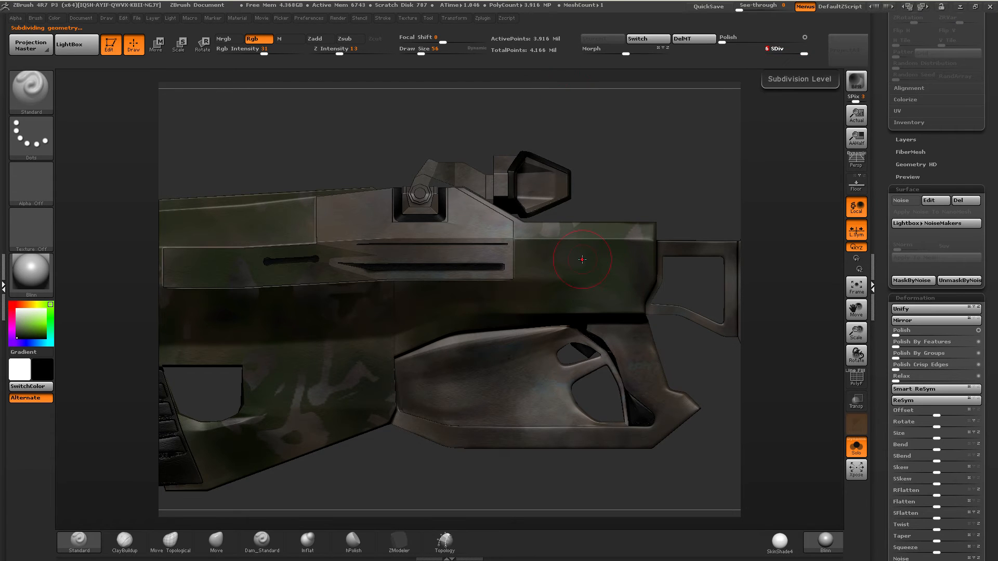
{"action": "right_click_drag", "start_coordinate": [564, 312], "coordinate": [580, 336]}
{"action": "mouse_move", "coordinate": [579, 335]}
{"action": "right_mouse_down", "text": "alt"}
{"action": "mouse_move", "coordinate": [526, 263]}
{"action": "mouse_move", "coordinate": [483, 247]}
{"action": "mouse_move", "coordinate": [476, 260]}
{"action": "right_mouse_up", "text": "alt"}
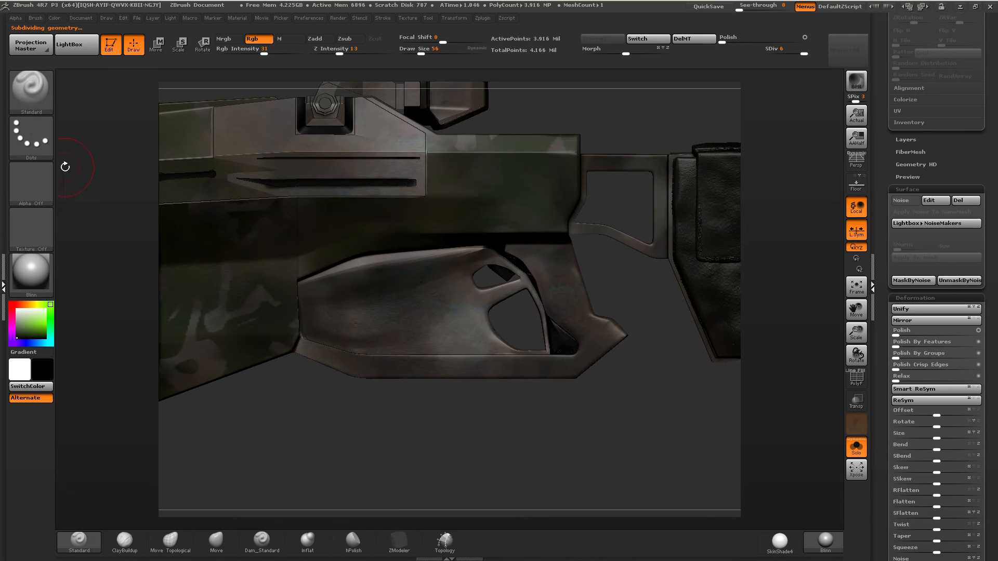
{"action": "left_click", "coordinate": [228, 39]}
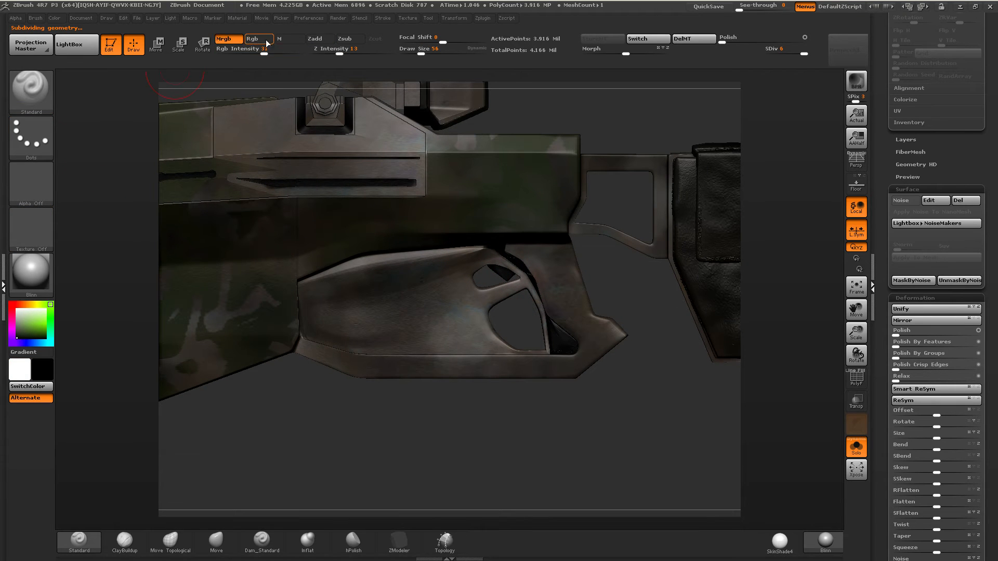
{"action": "left_click", "coordinate": [265, 39]}
Set the Draw Size to 105, choose a dark olive green, and paint the smooth inner panel of the rear frame.
{"action": "left_click_drag", "start_coordinate": [24, 336], "coordinate": [22, 331]}
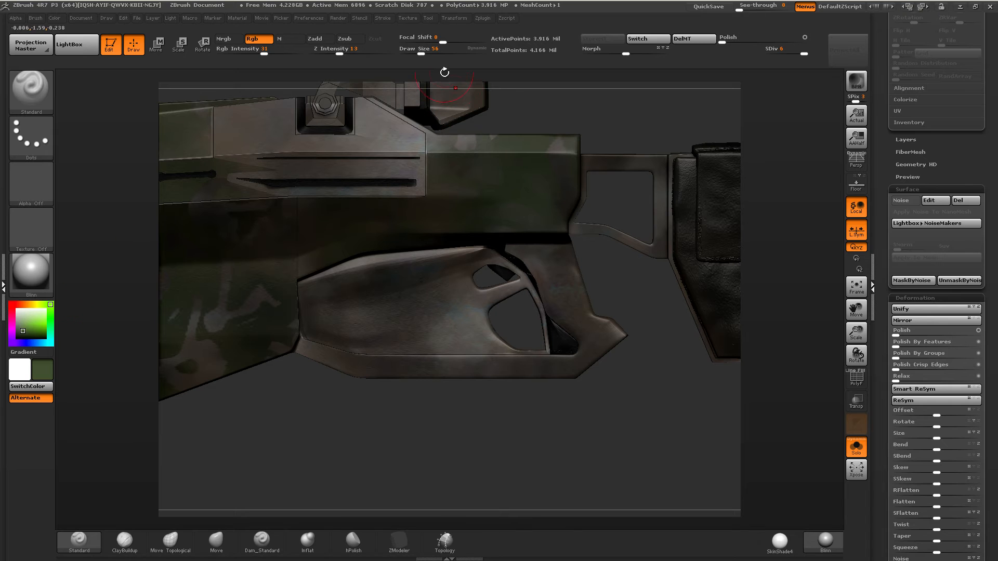
{"action": "left_click", "coordinate": [428, 53]}
{"action": "mouse_move", "coordinate": [404, 268]}
{"action": "left_mouse_down"}
{"action": "mouse_move", "coordinate": [360, 306]}
{"action": "mouse_move", "coordinate": [349, 275]}
{"action": "left_mouse_up"}
{"action": "key", "text": "ctrl+z"}
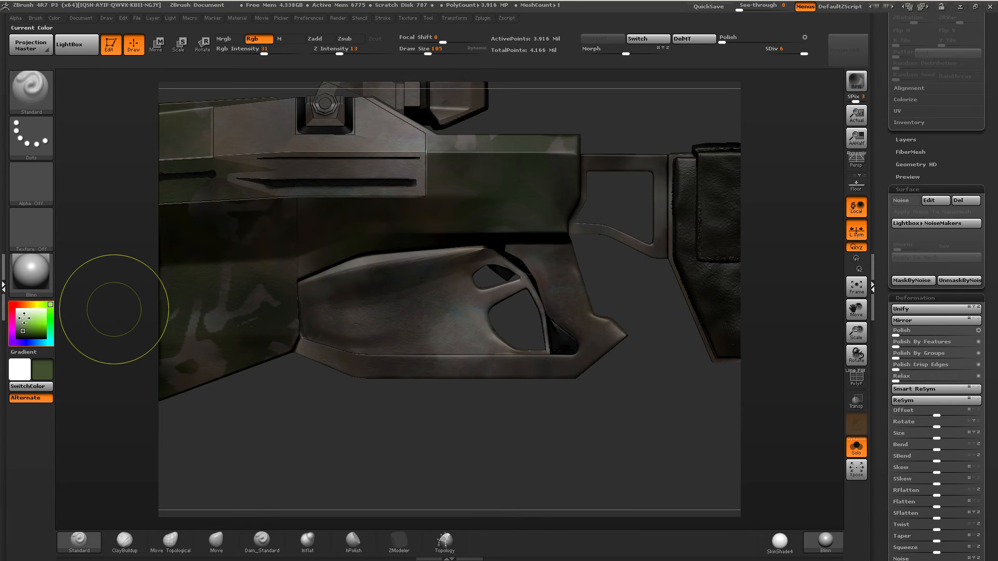
{"action": "left_click_drag", "start_coordinate": [20, 330], "coordinate": [335, 242]}
{"action": "mouse_move", "coordinate": [414, 270]}
{"action": "left_mouse_down"}
{"action": "mouse_move", "coordinate": [333, 270]}
{"action": "mouse_move", "coordinate": [317, 291]}
{"action": "mouse_move", "coordinate": [458, 306]}
{"action": "mouse_move", "coordinate": [506, 258]}
{"action": "mouse_move", "coordinate": [593, 265]}
{"action": "mouse_move", "coordinate": [614, 327]}
{"action": "mouse_move", "coordinate": [574, 380]}
{"action": "left_mouse_up"}
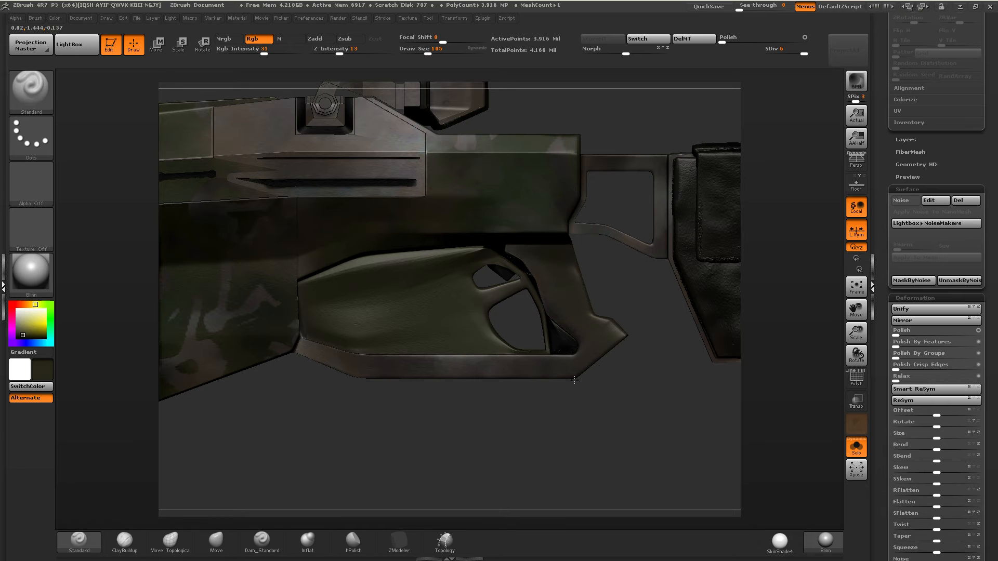
Choose a near-black green and darken the rear lower frame, the back of the body and the stock's connecting bars.
{"action": "right_click_drag", "start_coordinate": [576, 292], "coordinate": [380, 341], "text": "alt"}
{"action": "left_click_drag", "start_coordinate": [23, 334], "coordinate": [19, 335]}
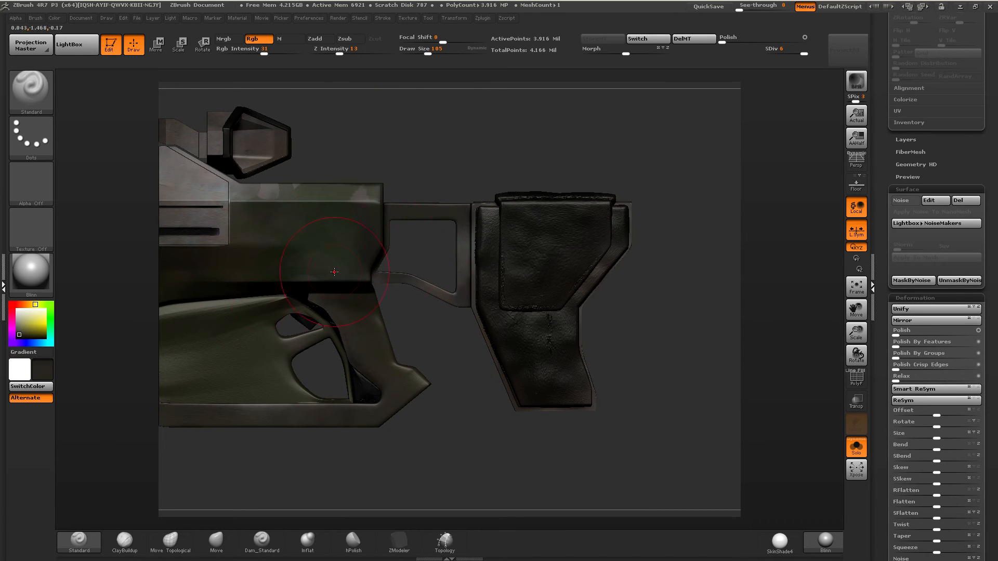
{"action": "left_click", "coordinate": [25, 337]}
{"action": "mouse_move", "coordinate": [377, 278]}
{"action": "left_mouse_down"}
{"action": "mouse_move", "coordinate": [416, 208]}
{"action": "mouse_move", "coordinate": [438, 335]}
{"action": "left_mouse_up"}
{"action": "right_click_drag", "start_coordinate": [492, 346], "coordinate": [545, 356]}
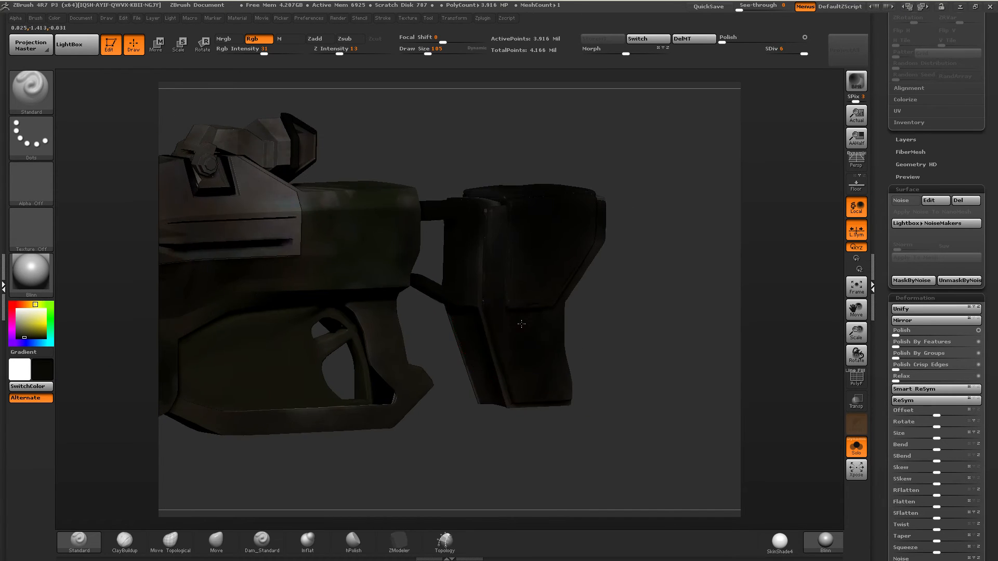
Paint dark shading over the brown upper side panel around its long slots with the near-black green.
{"action": "mouse_move", "coordinate": [275, 263]}
{"action": "right_mouse_down", "text": "alt"}
{"action": "mouse_move", "coordinate": [535, 238]}
{"action": "mouse_move", "coordinate": [512, 257]}
{"action": "right_mouse_up", "text": "alt"}
{"action": "left_click_drag", "start_coordinate": [343, 165], "coordinate": [375, 153]}
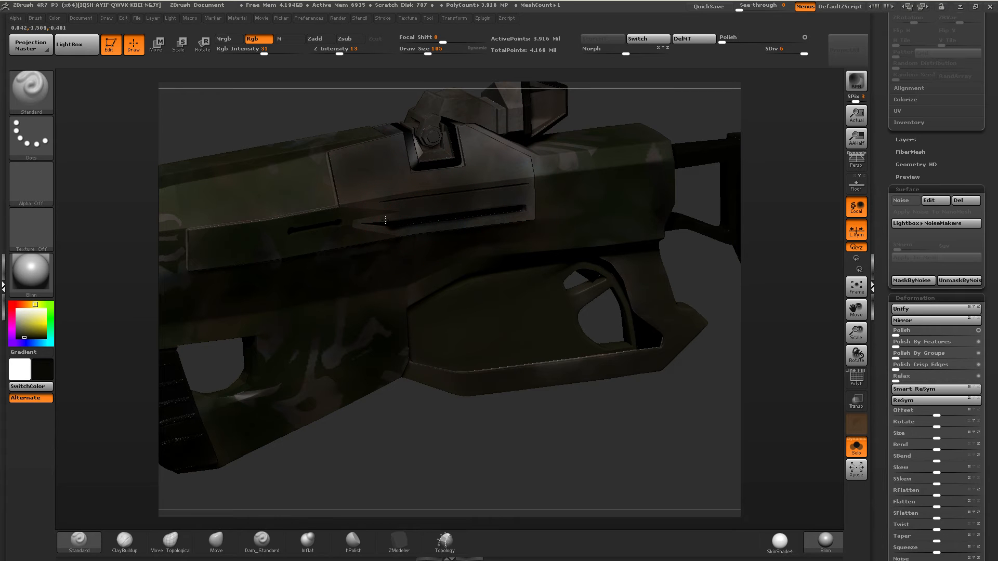
{"action": "right_click_drag", "start_coordinate": [398, 204], "coordinate": [390, 198], "text": "shift"}
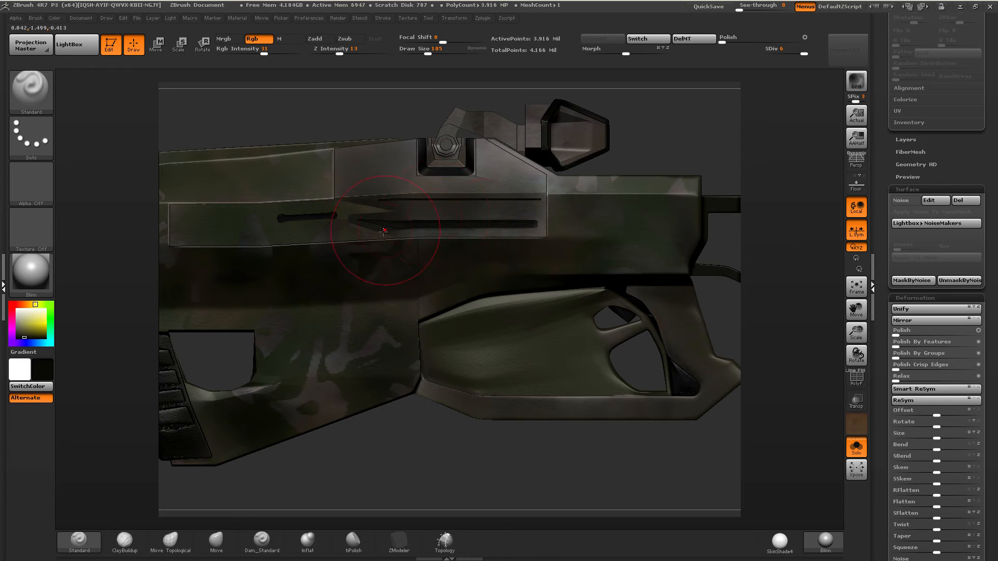
{"action": "right_click_drag", "start_coordinate": [384, 232], "coordinate": [275, 237], "text": "ctrl"}
{"action": "mouse_move", "coordinate": [275, 236]}
{"action": "right_mouse_down", "text": "alt"}
{"action": "mouse_move", "coordinate": [336, 202]}
{"action": "mouse_move", "coordinate": [504, 204]}
{"action": "right_mouse_up", "text": "alt"}
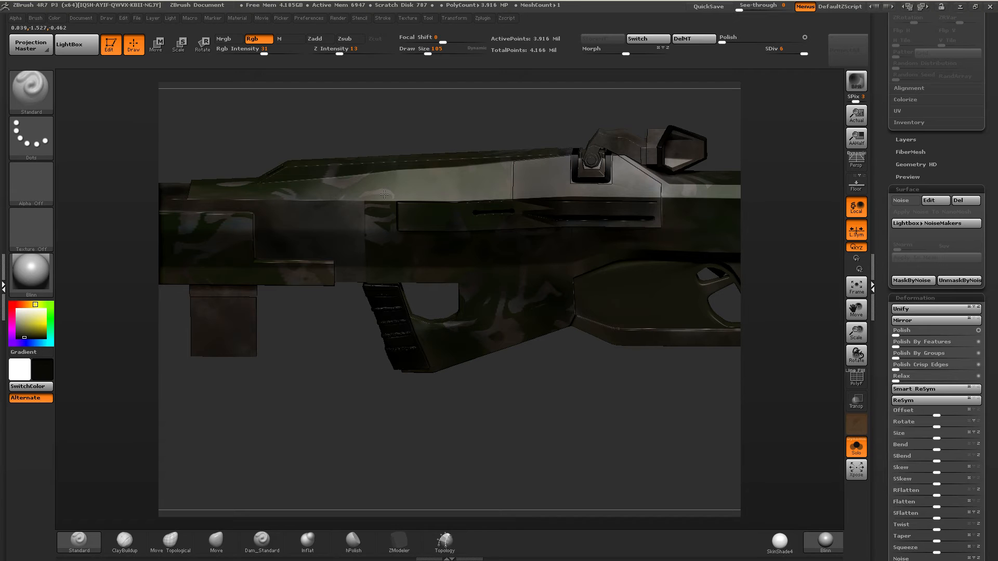
Bring the whole rifle into a three-quarter view and lower the mesh to subdivision level 4.
{"action": "mouse_move", "coordinate": [221, 196]}
{"action": "right_mouse_down", "text": "alt"}
{"action": "mouse_move", "coordinate": [364, 192]}
{"action": "mouse_move", "coordinate": [505, 208]}
{"action": "mouse_move", "coordinate": [481, 182]}
{"action": "mouse_move", "coordinate": [428, 298]}
{"action": "right_mouse_up", "text": "alt"}
{"action": "mouse_move", "coordinate": [428, 299]}
{"action": "left_mouse_down"}
{"action": "mouse_move", "coordinate": [414, 339]}
{"action": "mouse_move", "coordinate": [432, 310]}
{"action": "left_mouse_up"}
{"action": "mouse_move", "coordinate": [432, 311]}
{"action": "right_mouse_down"}
{"action": "mouse_move", "coordinate": [465, 297]}
{"action": "mouse_move", "coordinate": [440, 288]}
{"action": "mouse_move", "coordinate": [522, 275]}
{"action": "mouse_move", "coordinate": [533, 299]}
{"action": "mouse_move", "coordinate": [497, 263]}
{"action": "mouse_move", "coordinate": [450, 332]}
{"action": "mouse_move", "coordinate": [517, 263]}
{"action": "mouse_move", "coordinate": [470, 275]}
{"action": "mouse_move", "coordinate": [520, 260]}
{"action": "mouse_move", "coordinate": [437, 287]}
{"action": "mouse_move", "coordinate": [550, 268]}
{"action": "mouse_move", "coordinate": [442, 229]}
{"action": "mouse_move", "coordinate": [452, 216]}
{"action": "right_mouse_up"}
{"action": "mouse_move", "coordinate": [458, 179]}
{"action": "right_mouse_down"}
{"action": "mouse_move", "coordinate": [423, 149]}
{"action": "mouse_move", "coordinate": [382, 315]}
{"action": "mouse_move", "coordinate": [459, 266]}
{"action": "mouse_move", "coordinate": [564, 255]}
{"action": "right_mouse_up"}
{"action": "left_click", "coordinate": [783, 50]}
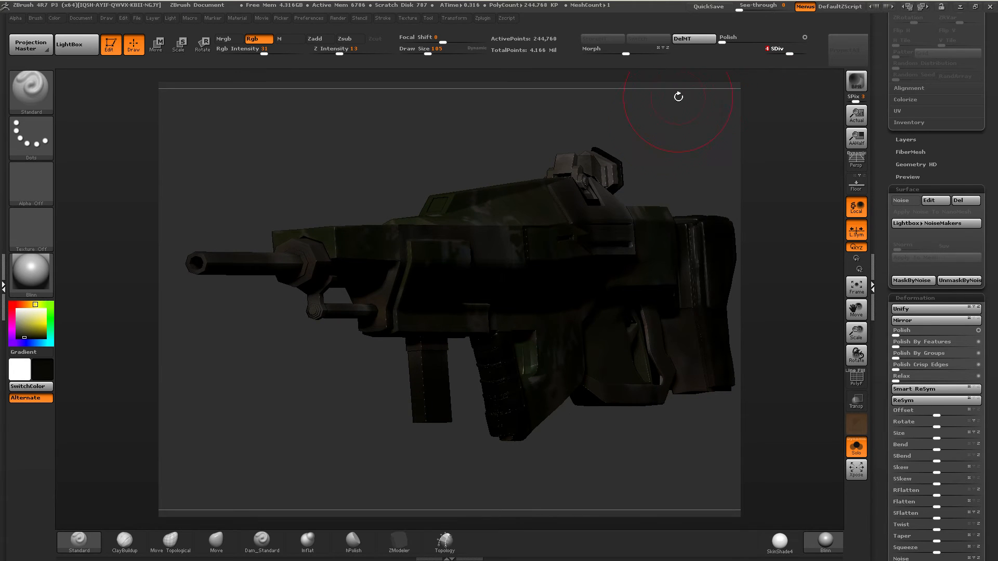
{"action": "left_click_drag", "start_coordinate": [669, 175], "coordinate": [695, 183]}
Examine the rifle's polygroups and wireframe with the polyframe display, then return to the painted surface.
{"action": "left_click", "coordinate": [856, 377]}
{"action": "left_click_drag", "start_coordinate": [857, 310], "coordinate": [740, 298]}
{"action": "mouse_move", "coordinate": [741, 298]}
{"action": "left_mouse_down"}
{"action": "mouse_move", "coordinate": [766, 301]}
{"action": "mouse_move", "coordinate": [751, 287]}
{"action": "left_mouse_up"}
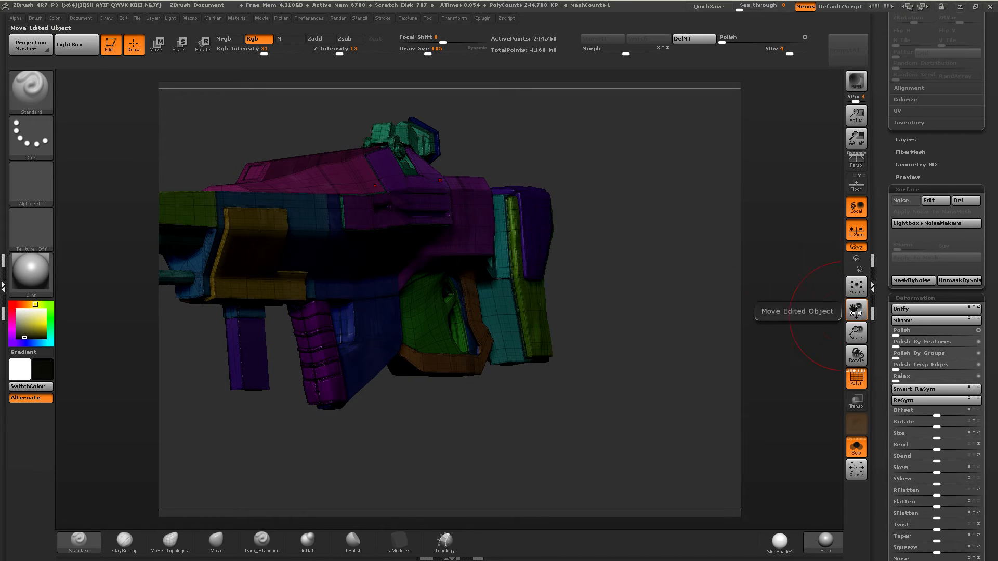
{"action": "mouse_move", "coordinate": [856, 314]}
{"action": "left_mouse_down"}
{"action": "mouse_move", "coordinate": [908, 328]}
{"action": "mouse_move", "coordinate": [859, 329]}
{"action": "left_mouse_up"}
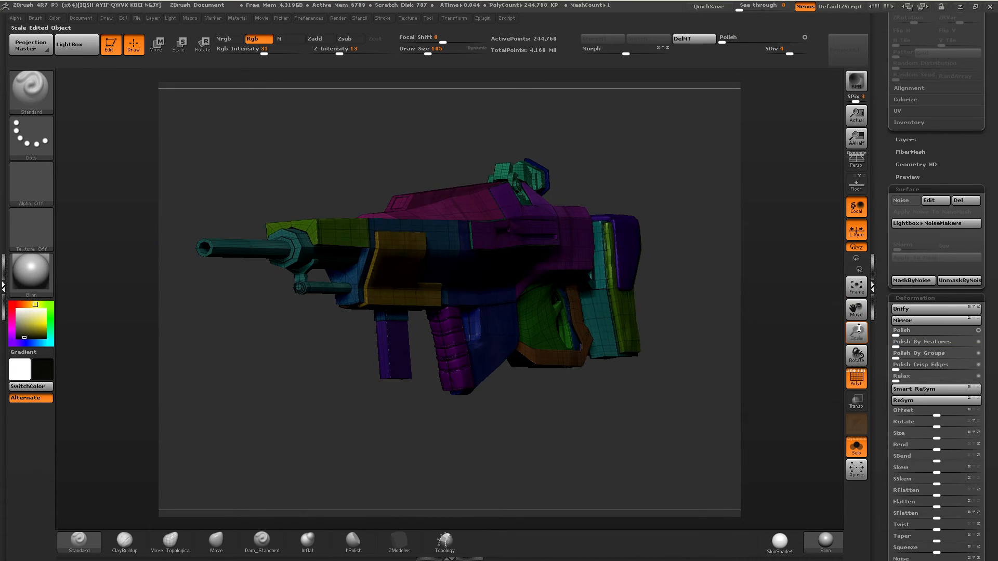
{"action": "left_click_drag", "start_coordinate": [884, 281], "coordinate": [884, 324]}
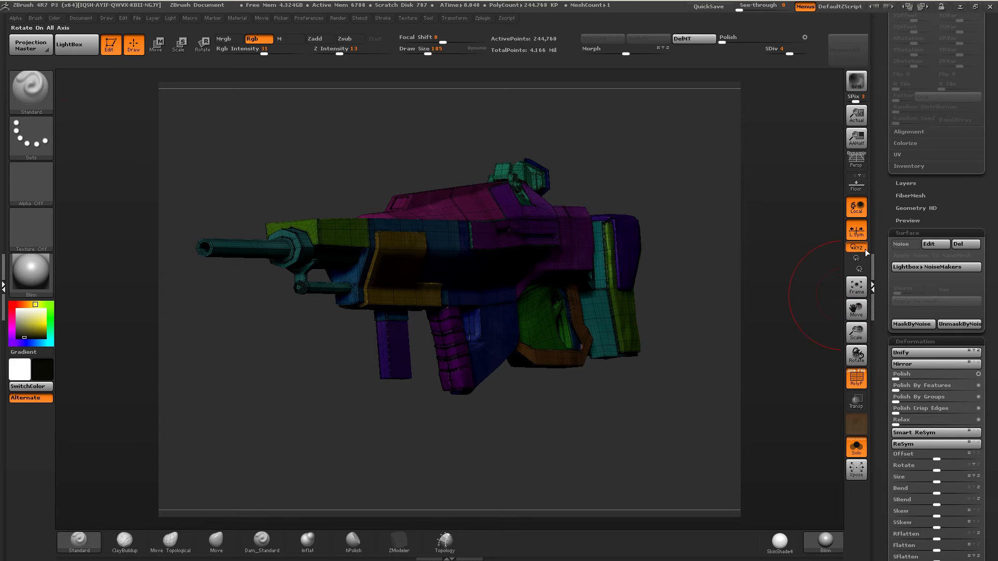
{"action": "left_click", "coordinate": [858, 379]}
{"action": "left_click_drag", "start_coordinate": [811, 360], "coordinate": [784, 310]}
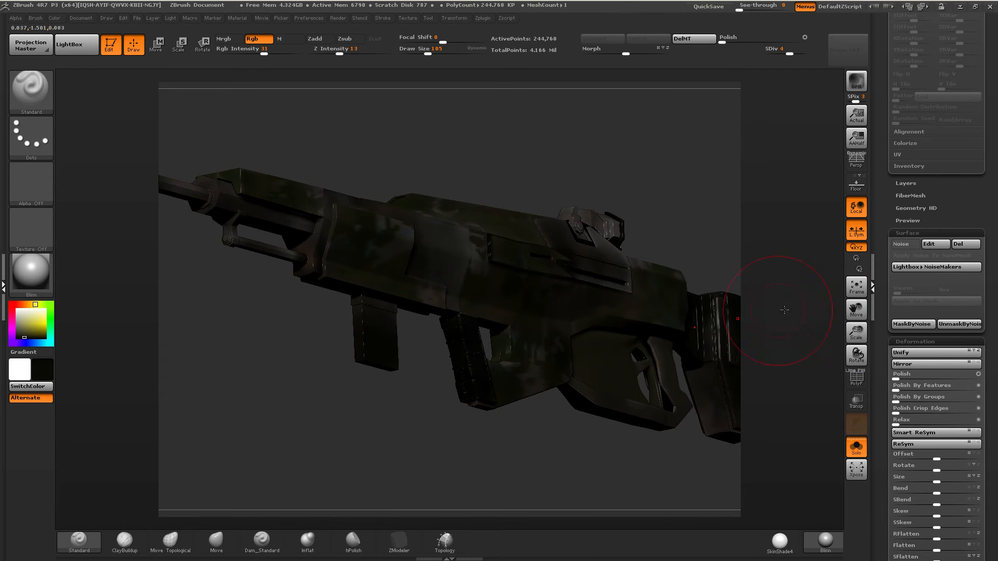
Open the Mask By AO settings, set AO ScanDist to 0.01, and generate an ambient occlusion mask on the rifle.
{"action": "scroll", "coordinate": [881, 304], "scroll_direction": "up", "scroll_amount": 5}
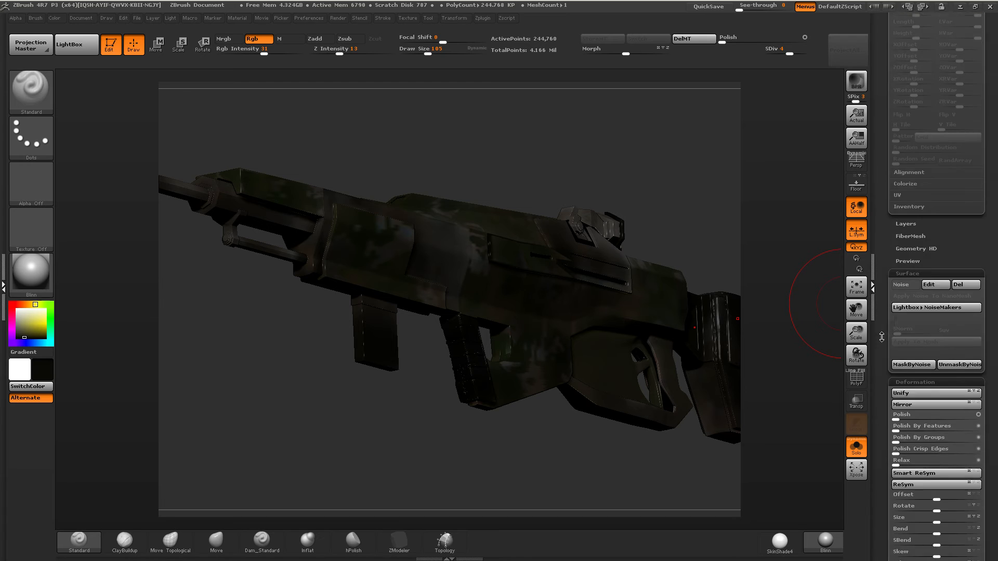
{"action": "left_click", "coordinate": [910, 130]}
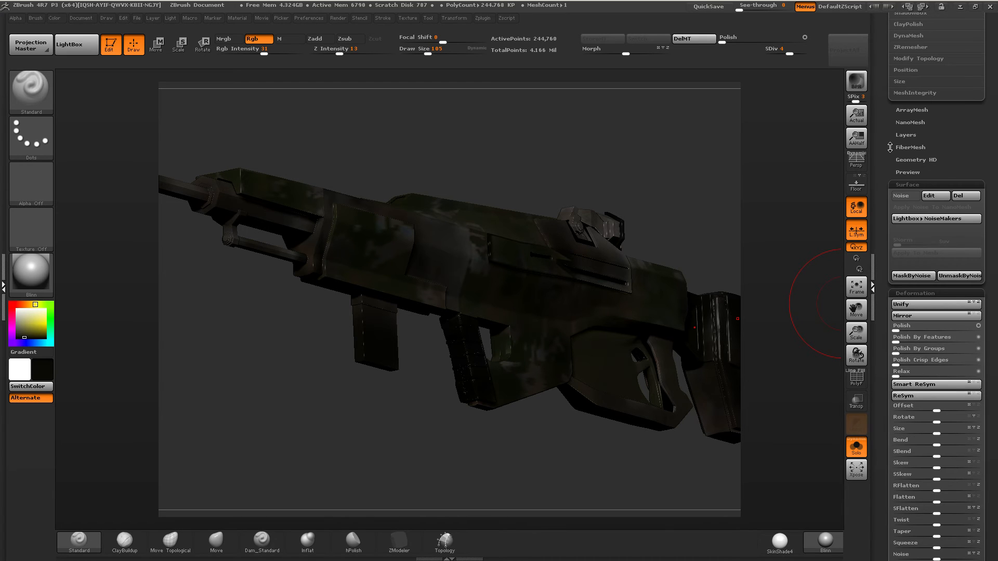
{"action": "left_click", "coordinate": [907, 183]}
{"action": "left_click", "coordinate": [906, 198]}
{"action": "mouse_move", "coordinate": [884, 167]}
{"action": "left_mouse_down"}
{"action": "mouse_move", "coordinate": [886, 220]}
{"action": "mouse_move", "coordinate": [882, 156]}
{"action": "left_mouse_up"}
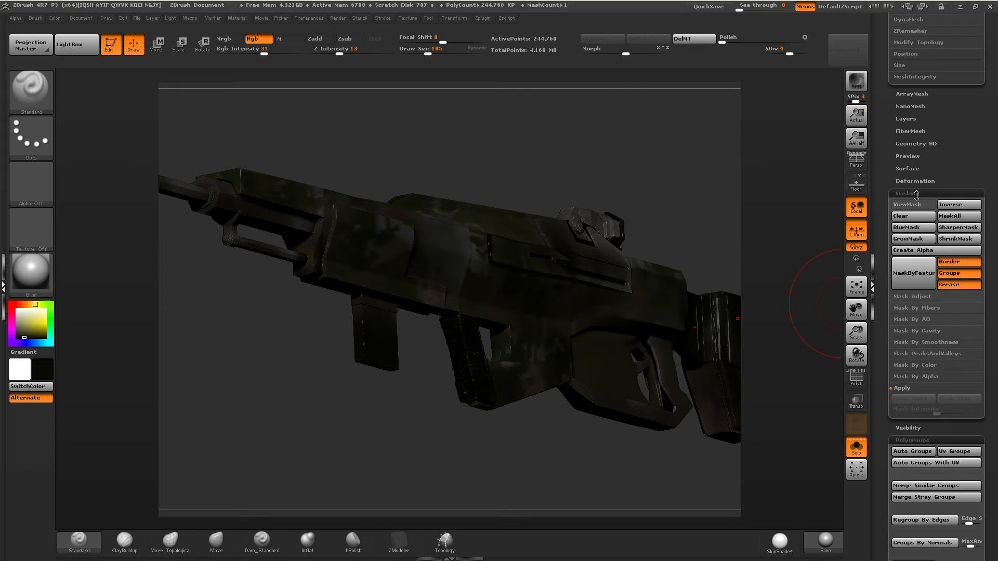
{"action": "left_click", "coordinate": [919, 320]}
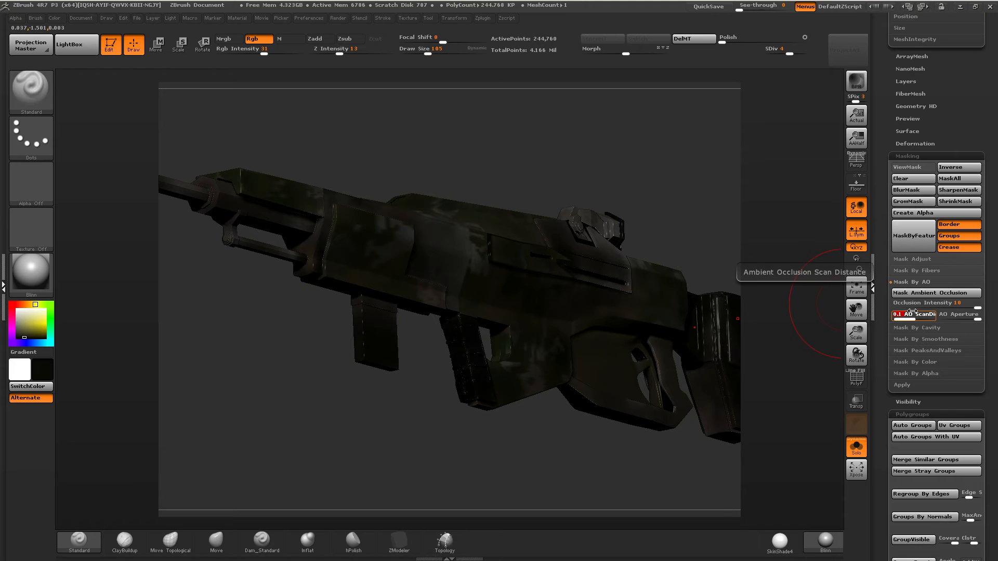
{"action": "type", "text": "0.01"}
{"action": "left_click", "coordinate": [909, 294]}
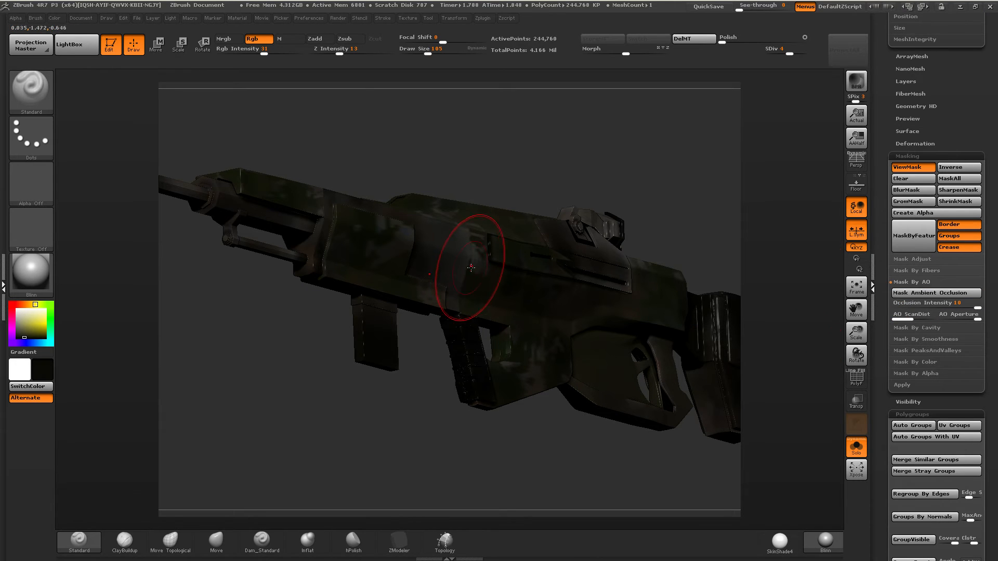
Display the polygroup colours, change the AO scan distance, and regenerate the ambient occlusion mask.
{"action": "left_click", "coordinate": [856, 378]}
{"action": "left_click_drag", "start_coordinate": [856, 333], "coordinate": [832, 322]}
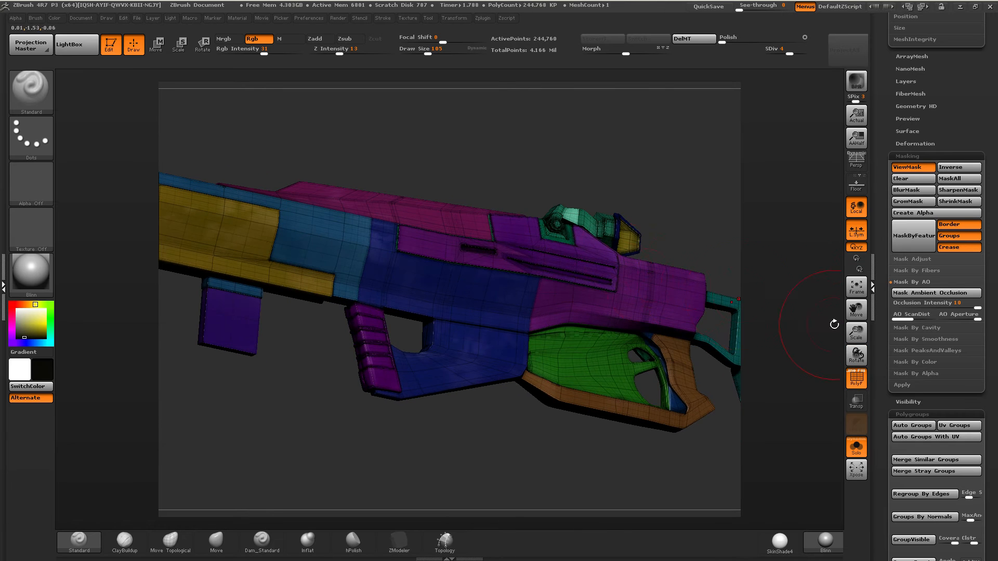
{"action": "left_click", "coordinate": [909, 315]}
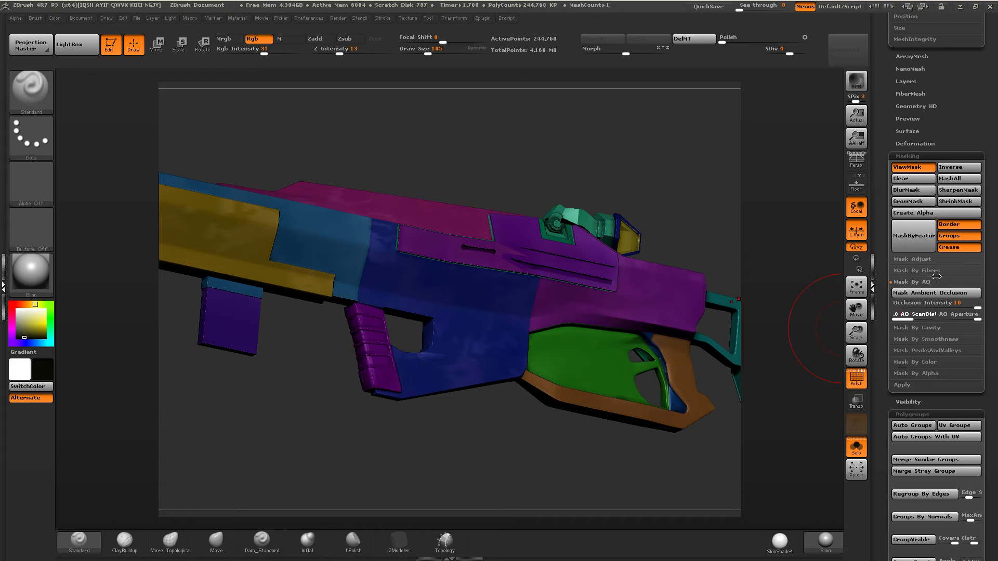
{"action": "left_click", "coordinate": [935, 292]}
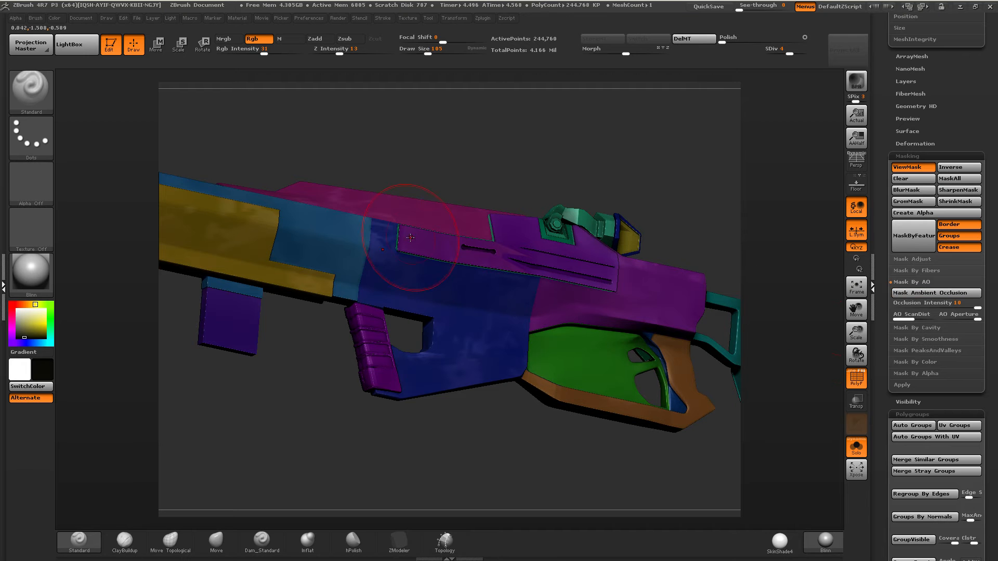
Regenerate the rifle's ambient occlusion mask with AO ScanDist at about 0.059, and sharpen the mask.
{"action": "right_click_drag", "start_coordinate": [684, 352], "coordinate": [645, 343]}
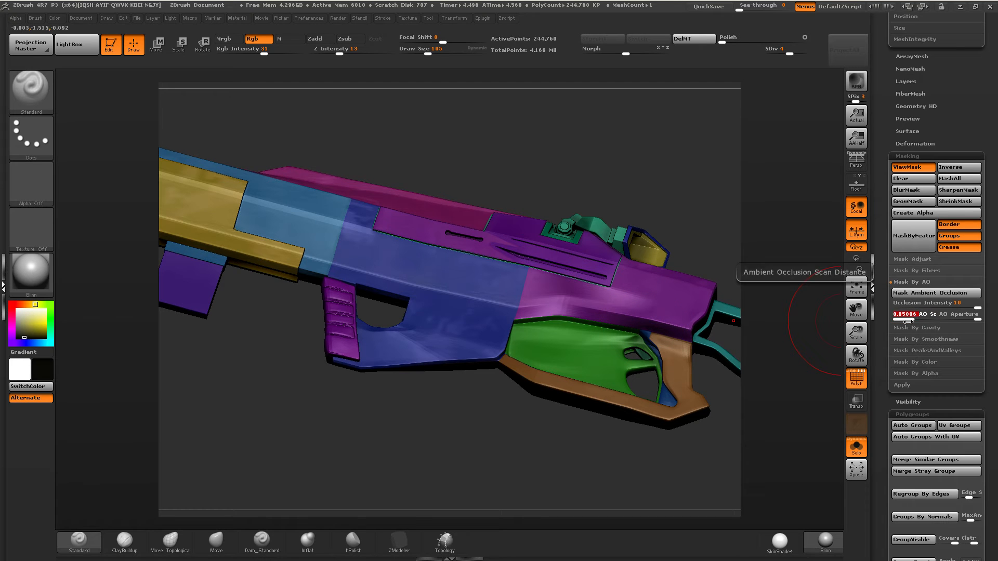
{"action": "left_click", "coordinate": [921, 294]}
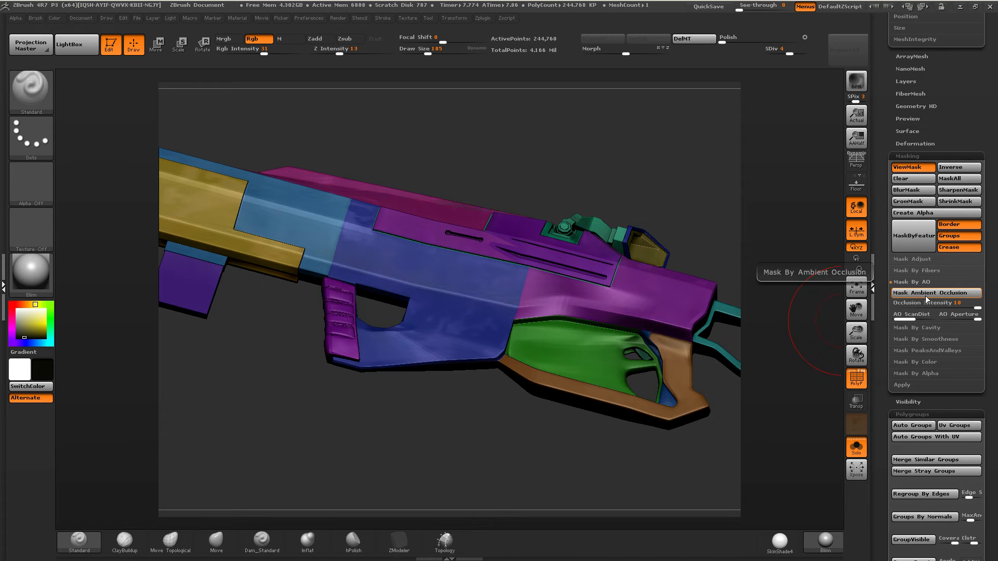
{"action": "mouse_move", "coordinate": [499, 337]}
{"action": "right_mouse_down"}
{"action": "mouse_move", "coordinate": [567, 345]}
{"action": "mouse_move", "coordinate": [509, 333]}
{"action": "right_mouse_up"}
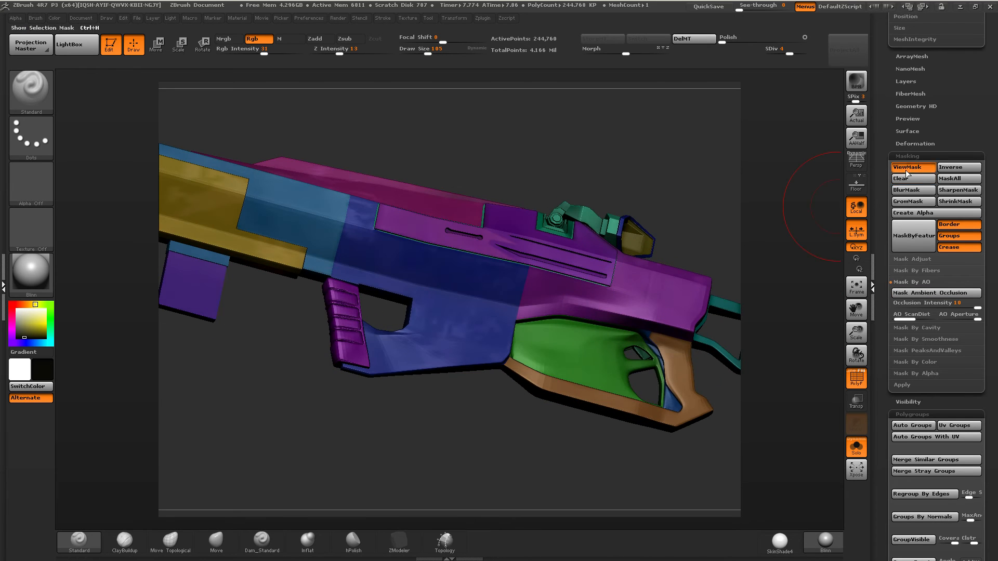
{"action": "left_click", "coordinate": [947, 191]}
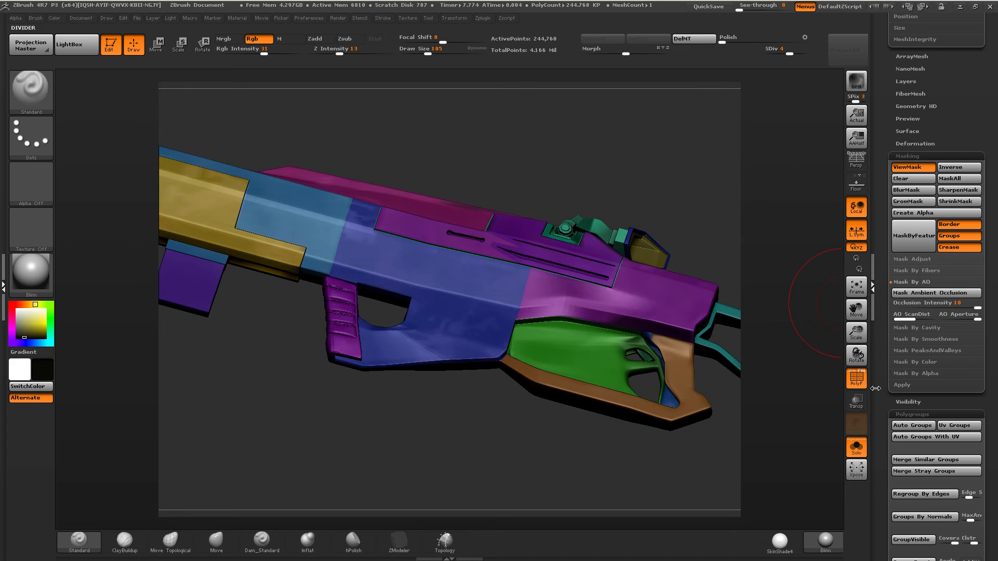
Hide the polygroup colours and raise the rifle mesh to subdivision level 6.
{"action": "left_click", "coordinate": [858, 384]}
{"action": "right_click_drag", "start_coordinate": [780, 325], "coordinate": [823, 307]}
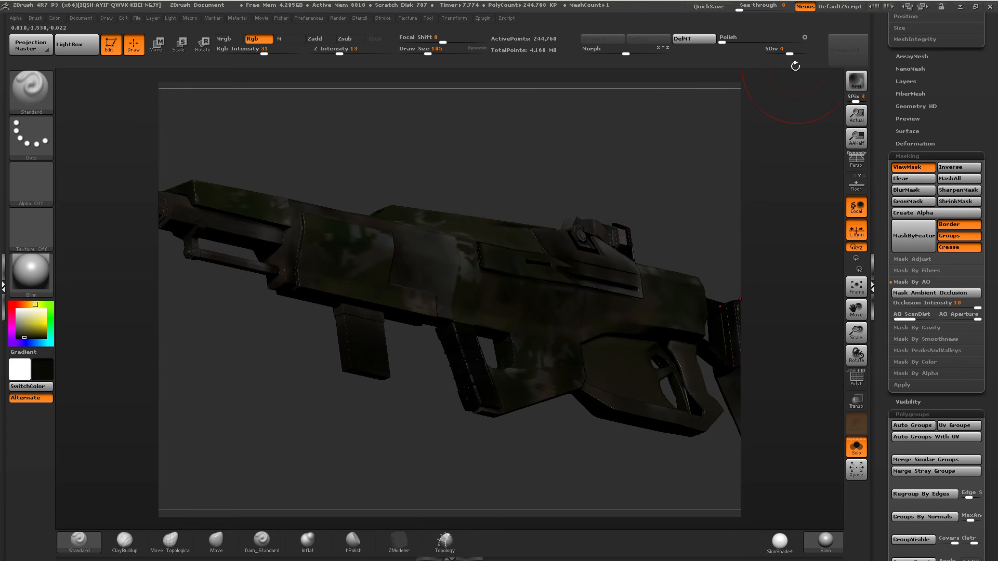
{"action": "left_click_drag", "start_coordinate": [794, 52], "coordinate": [809, 52]}
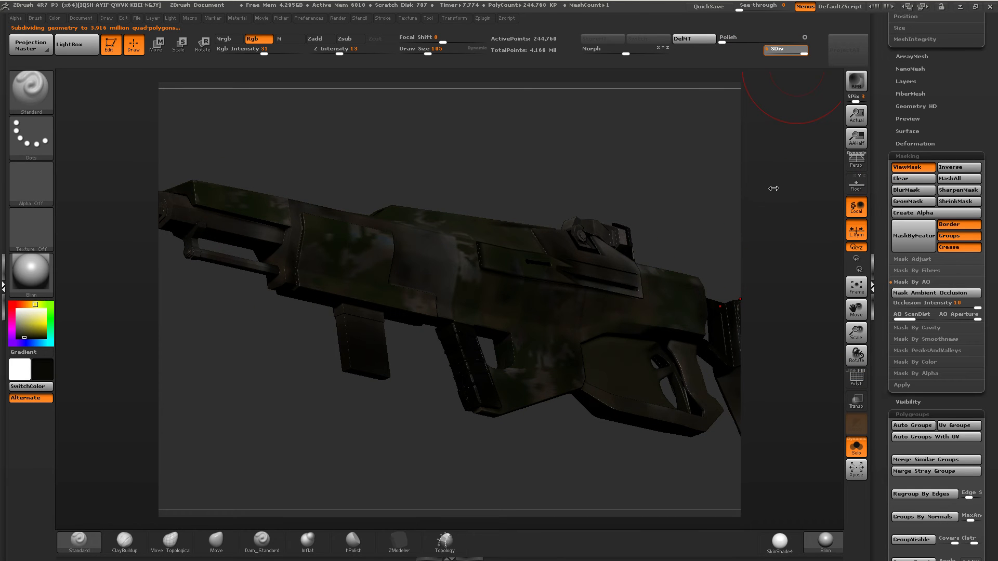
Invert the ambient occlusion mask and hide its display on the rifle.
{"action": "left_click", "coordinate": [953, 166]}
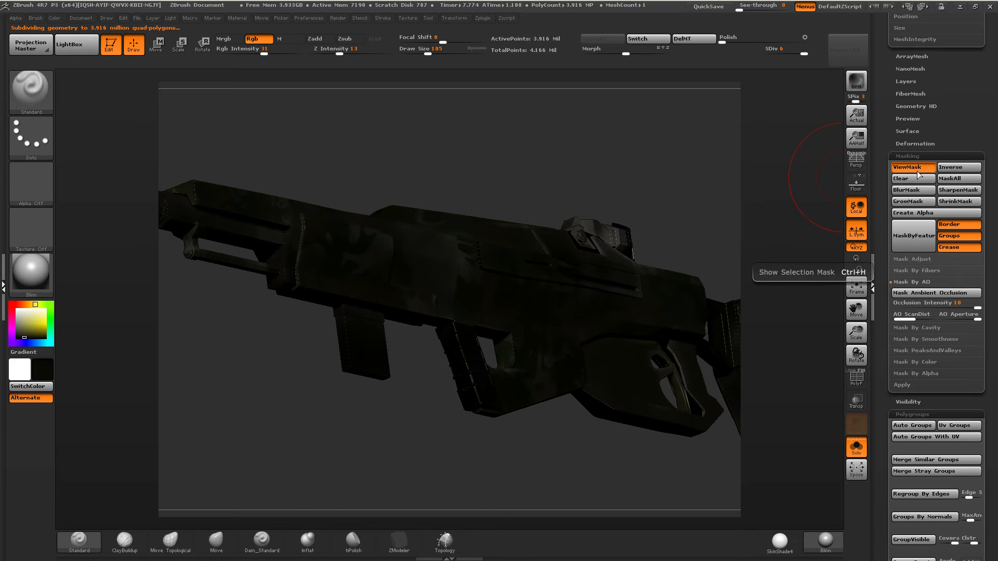
{"action": "left_click", "coordinate": [907, 167]}
{"action": "left_click_drag", "start_coordinate": [826, 177], "coordinate": [613, 206]}
Fill the unmasked recesses with the dark colour at Rgb Intensity 17 and switch the rifle's material to SkinShade4.
{"action": "left_click_drag", "start_coordinate": [264, 54], "coordinate": [252, 54]}
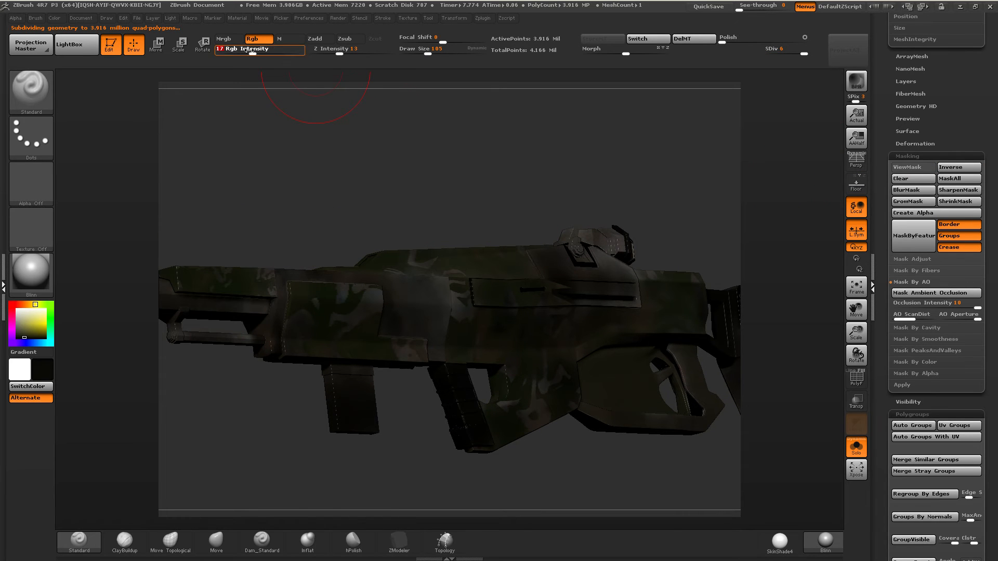
{"action": "left_click", "coordinate": [55, 17]}
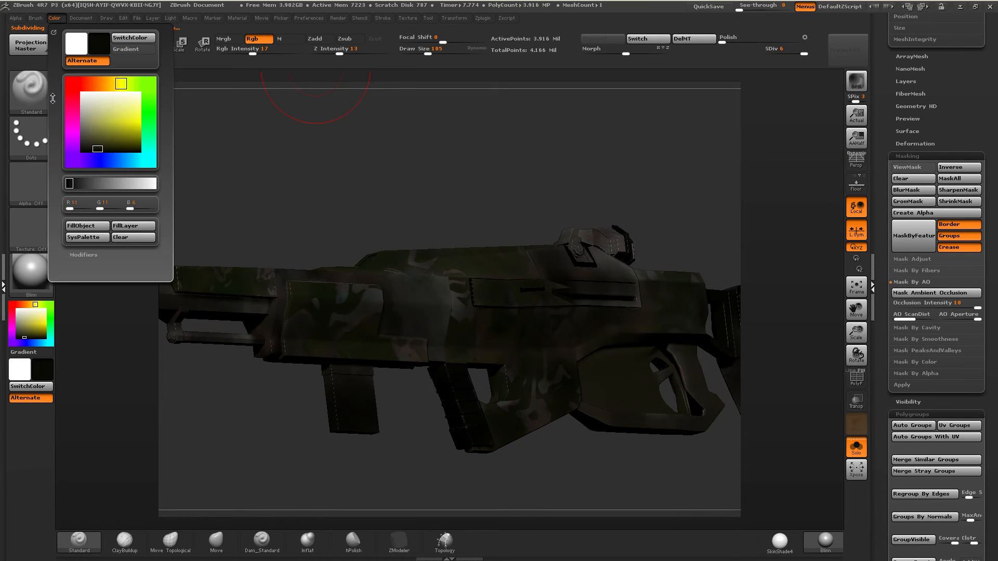
{"action": "left_click", "coordinate": [88, 226]}
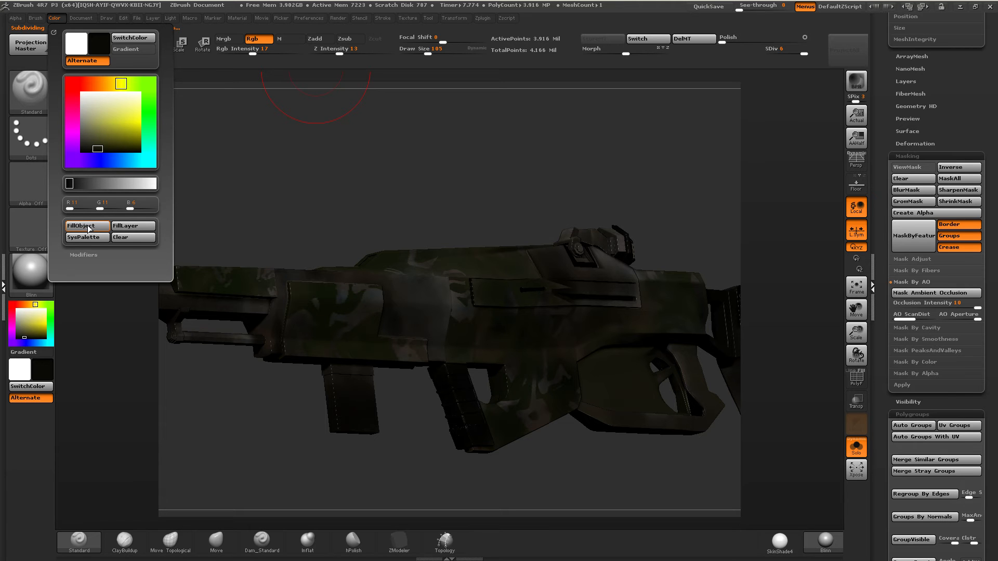
{"action": "mouse_move", "coordinate": [541, 273]}
{"action": "right_mouse_down"}
{"action": "mouse_move", "coordinate": [512, 281]}
{"action": "mouse_move", "coordinate": [597, 285]}
{"action": "mouse_move", "coordinate": [530, 288]}
{"action": "mouse_move", "coordinate": [588, 301]}
{"action": "right_mouse_up"}
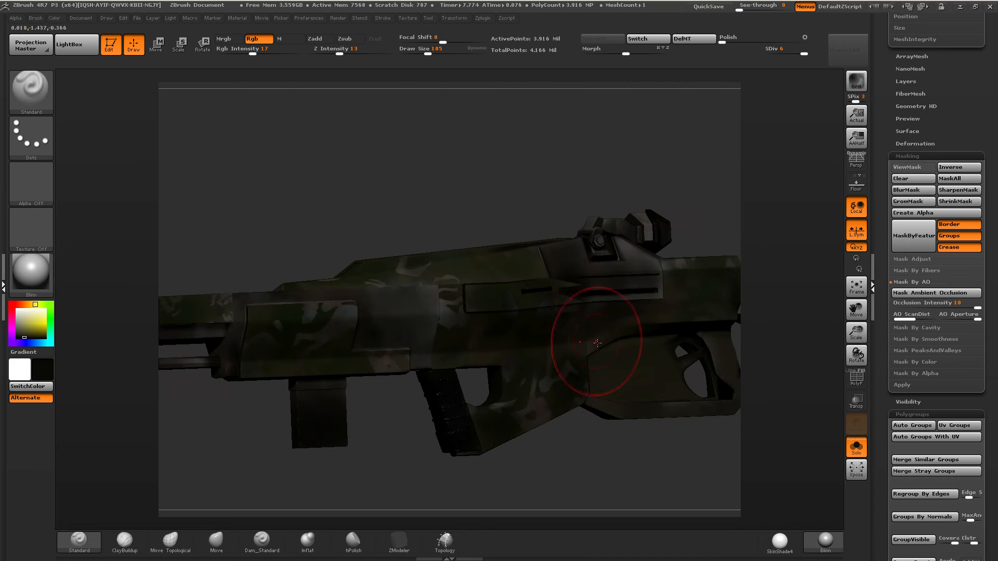
{"action": "mouse_move", "coordinate": [597, 350]}
{"action": "right_mouse_down", "text": "alt"}
{"action": "mouse_move", "coordinate": [606, 300]}
{"action": "mouse_move", "coordinate": [685, 295]}
{"action": "mouse_move", "coordinate": [608, 308]}
{"action": "mouse_move", "coordinate": [660, 308]}
{"action": "mouse_move", "coordinate": [655, 286]}
{"action": "mouse_move", "coordinate": [598, 312]}
{"action": "mouse_move", "coordinate": [646, 307]}
{"action": "mouse_move", "coordinate": [614, 303]}
{"action": "mouse_move", "coordinate": [557, 333]}
{"action": "mouse_move", "coordinate": [634, 307]}
{"action": "right_mouse_up", "text": "alt"}
{"action": "left_click", "coordinate": [780, 543]}
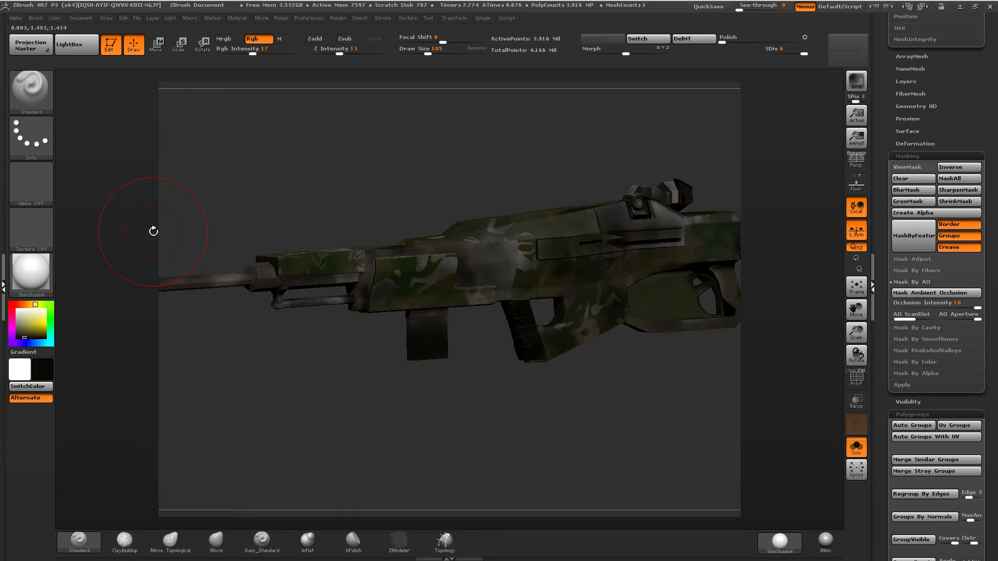
Load the 4_HardEdgesEnh brush from the ArtBrushes folder of the brush library.
{"action": "left_click", "coordinate": [77, 43]}
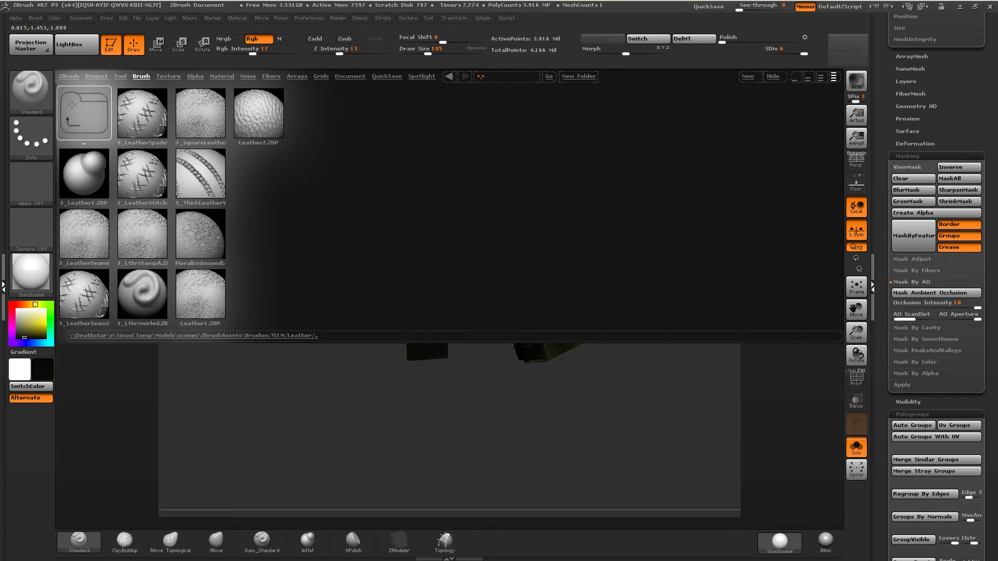
{"action": "key", "text": "comma"}
{"action": "key", "text": "comma"}
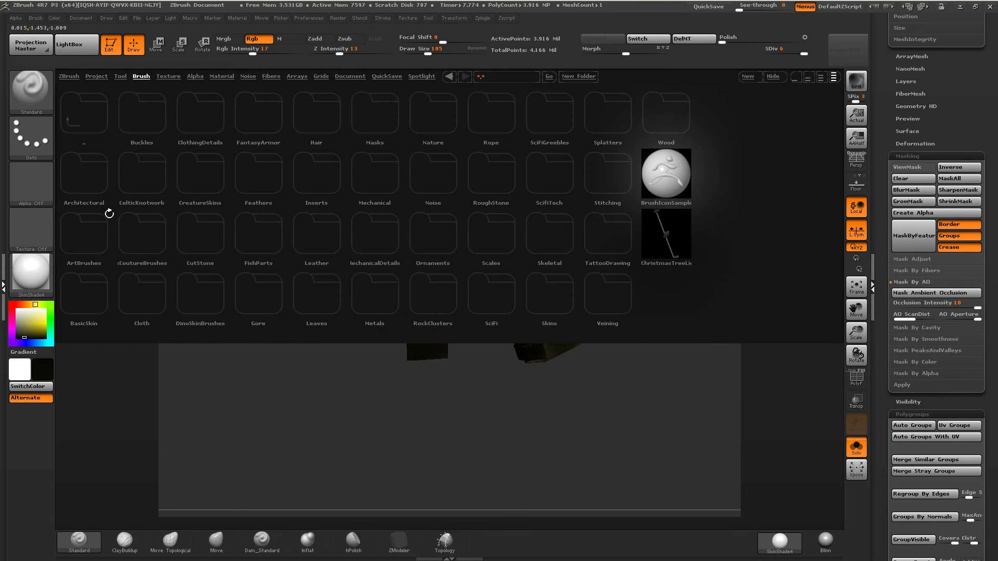
{"action": "double_click", "coordinate": [91, 246]}
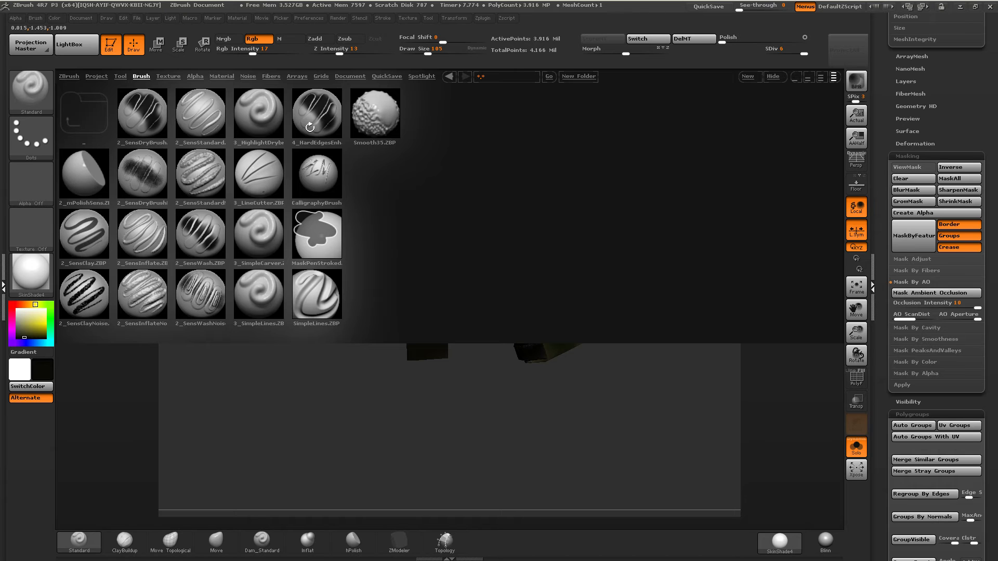
{"action": "double_click", "coordinate": [318, 104]}
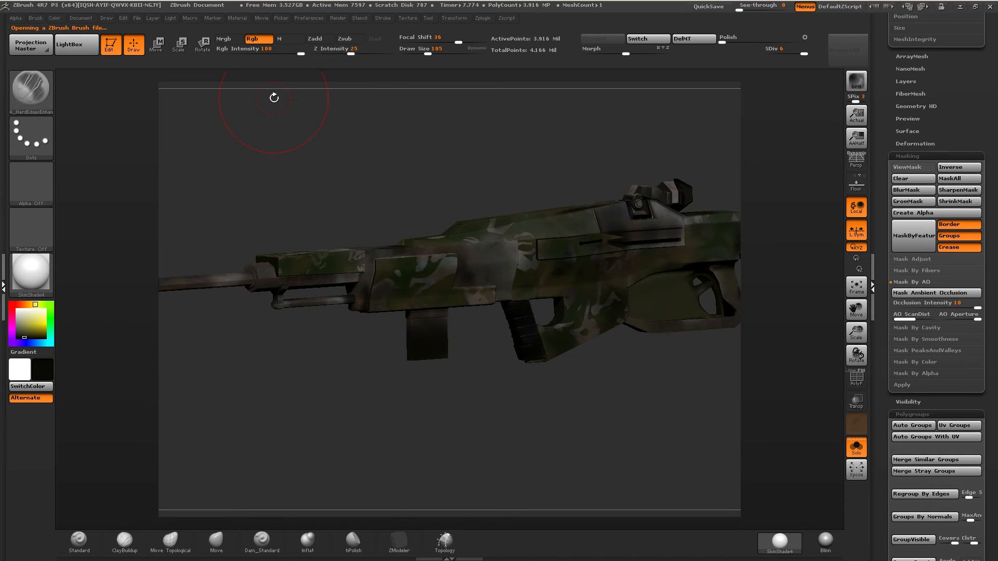
Paint light edge wear in white at Rgb Intensity 11 along the ridges of the rifle's upper housing.
{"action": "left_click", "coordinate": [32, 386]}
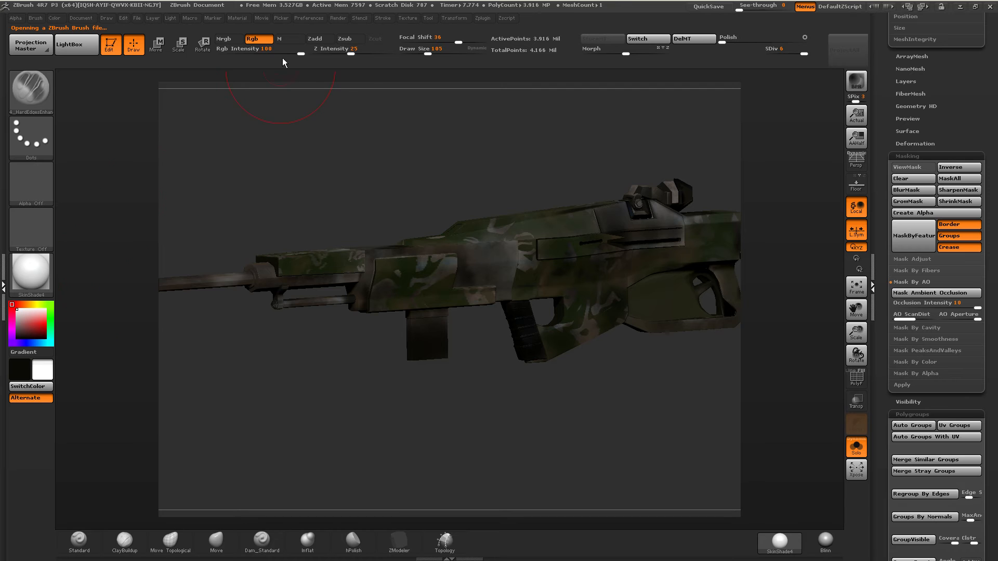
{"action": "left_click", "coordinate": [246, 52]}
{"action": "left_click_drag", "start_coordinate": [427, 390], "coordinate": [478, 395]}
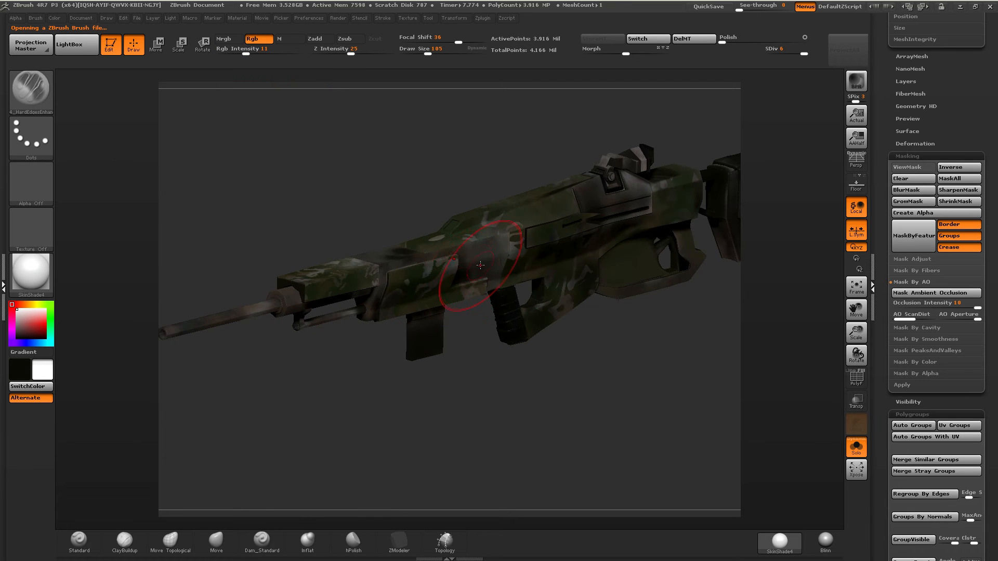
{"action": "mouse_move", "coordinate": [480, 265]}
{"action": "right_mouse_down"}
{"action": "mouse_move", "coordinate": [515, 268]}
{"action": "mouse_move", "coordinate": [509, 285]}
{"action": "mouse_move", "coordinate": [536, 255]}
{"action": "right_mouse_up"}
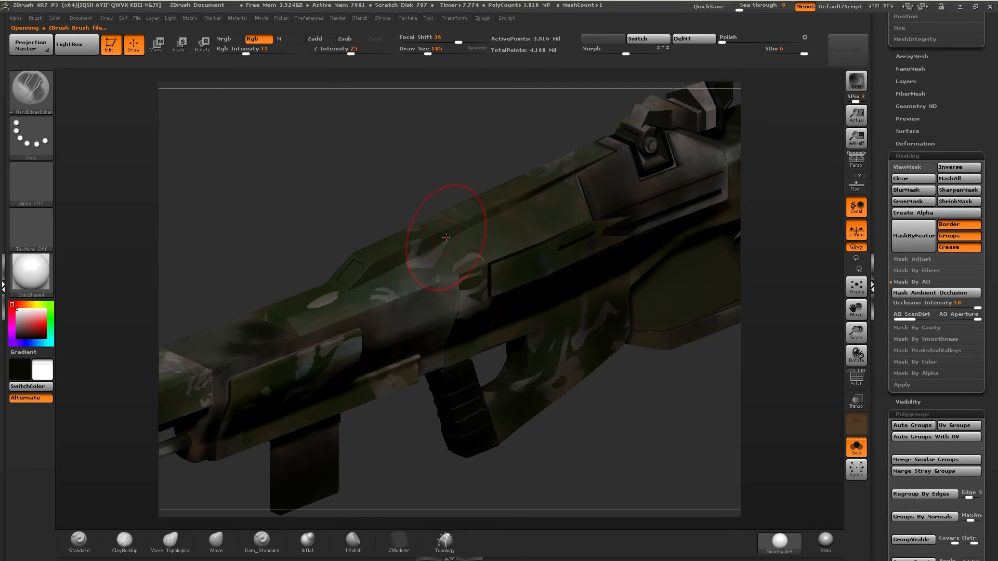
{"action": "left_click_drag", "start_coordinate": [401, 250], "coordinate": [358, 288]}
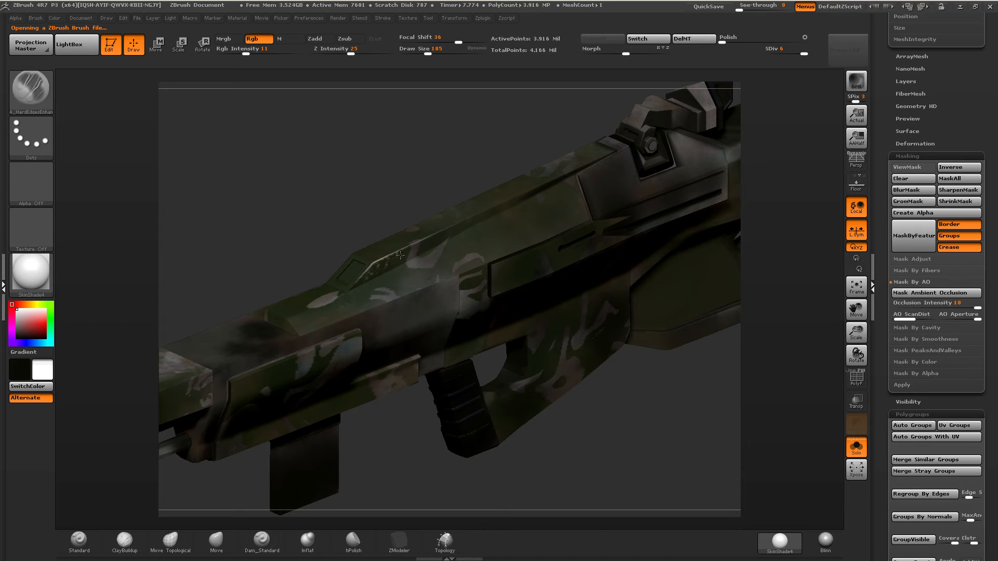
{"action": "left_click_drag", "start_coordinate": [512, 201], "coordinate": [603, 156]}
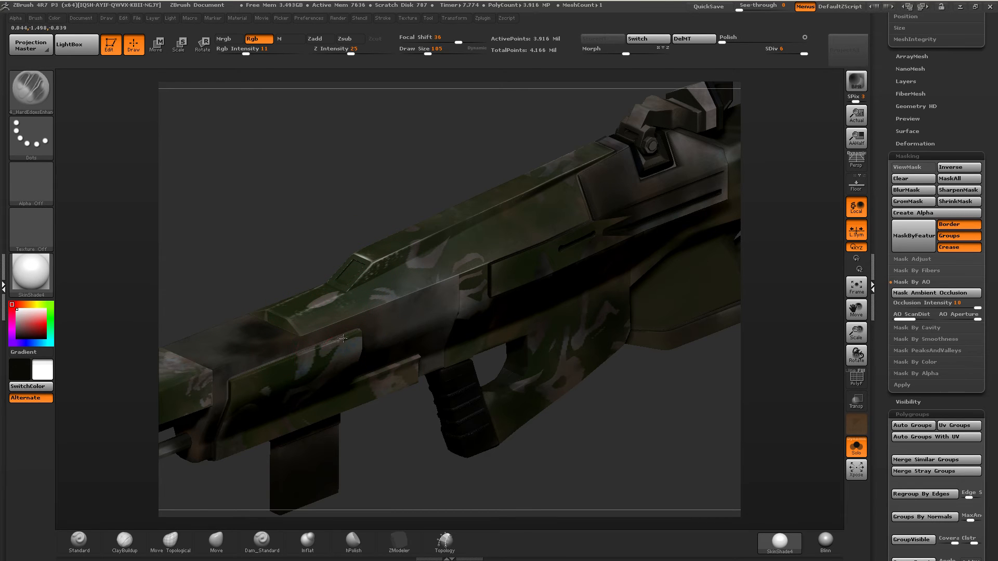
Paint light wear on the camouflaged side of the body above the grip.
{"action": "right_click_drag", "start_coordinate": [343, 339], "coordinate": [370, 345]}
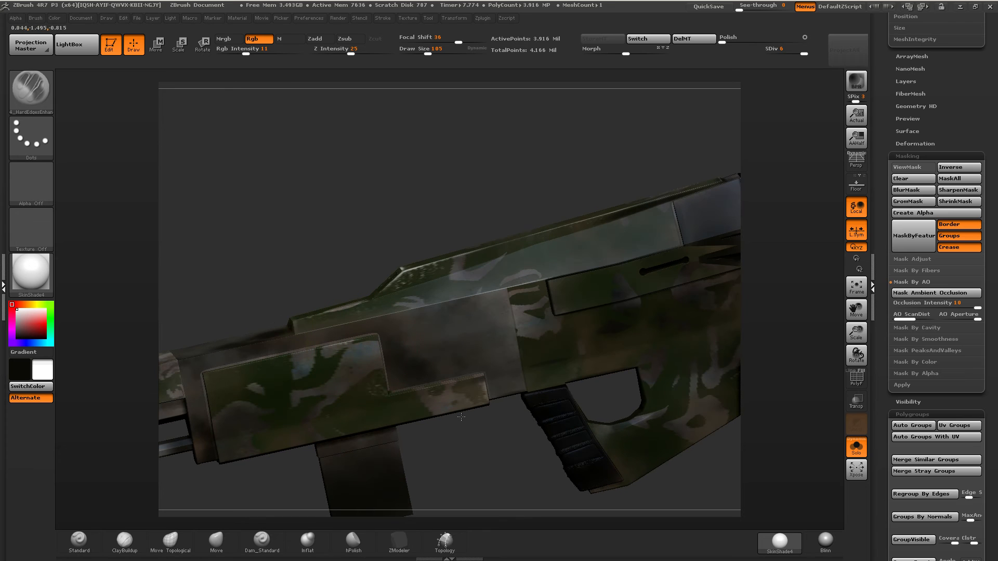
{"action": "right_click_drag", "start_coordinate": [525, 342], "coordinate": [322, 341], "text": "alt"}
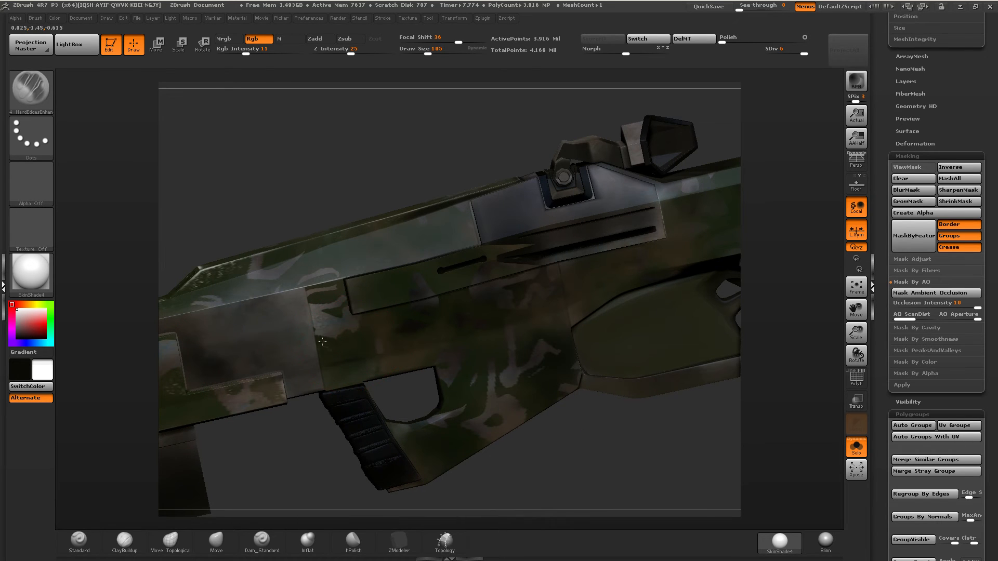
{"action": "left_click_drag", "start_coordinate": [372, 332], "coordinate": [344, 329]}
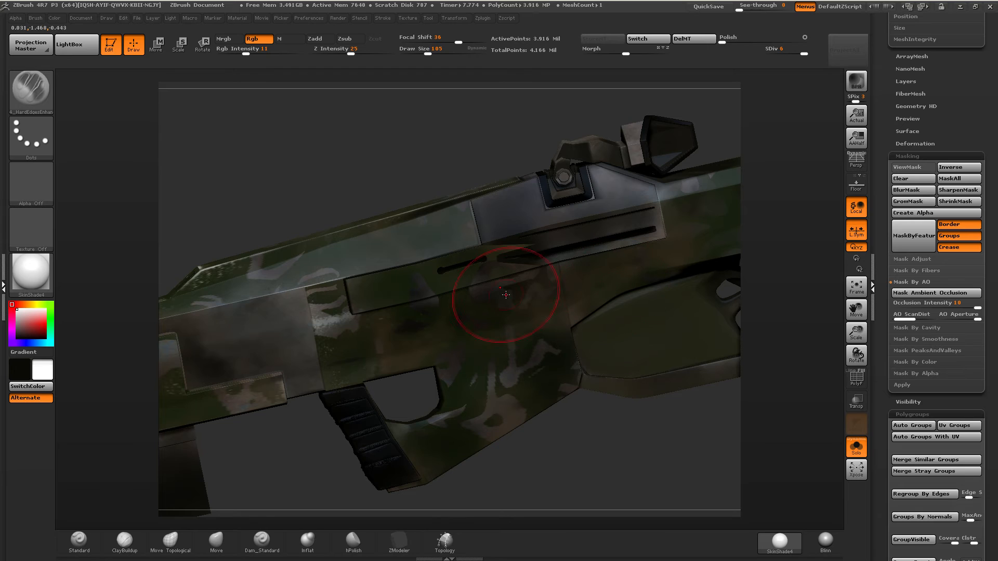
Set the draw size to 165 and paint speckled light wear over the camouflaged body and the metal sight panel.
{"action": "right_click_drag", "start_coordinate": [507, 294], "coordinate": [384, 283], "text": "alt"}
{"action": "left_click_drag", "start_coordinate": [427, 51], "coordinate": [435, 51]}
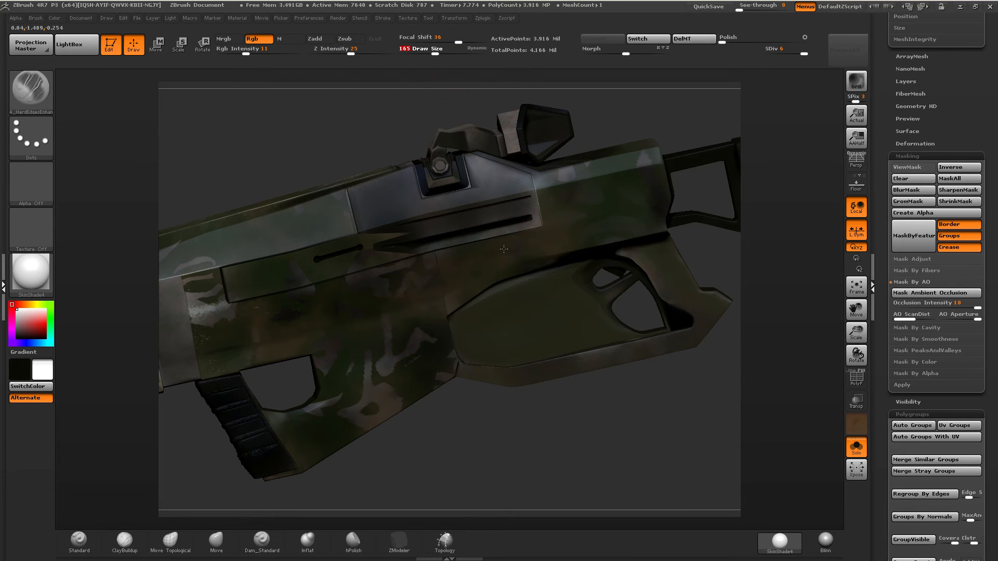
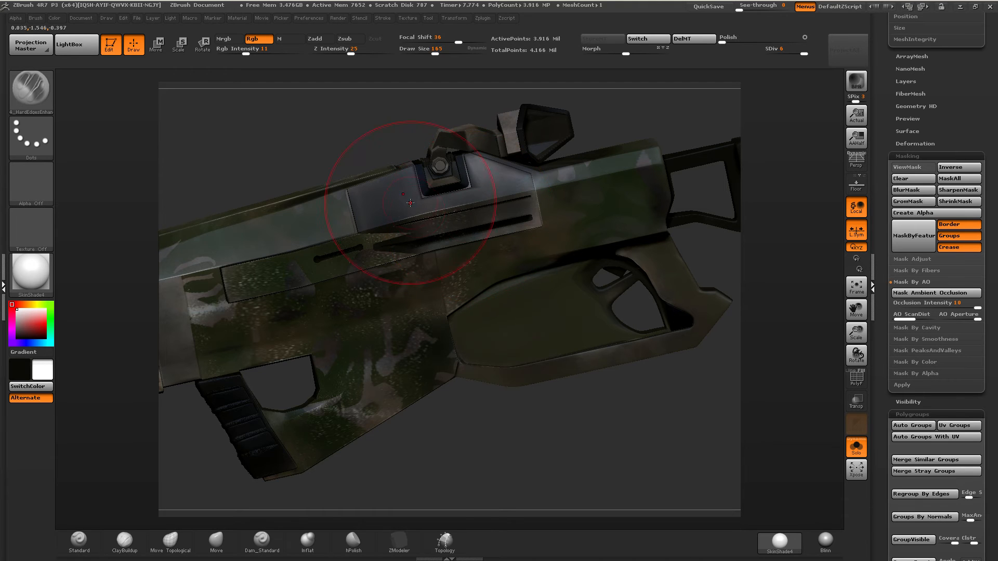
{"action": "right_click_drag", "start_coordinate": [410, 203], "coordinate": [399, 213]}
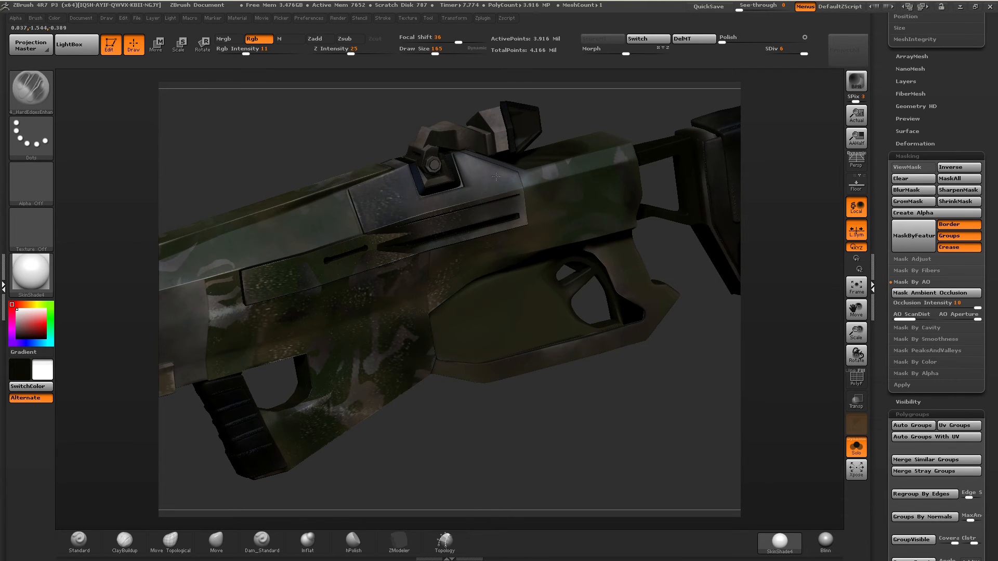
Paint light edge wear on the sight, the rear end of the body, the stock struts and the butt pad.
{"action": "right_click_drag", "start_coordinate": [460, 163], "coordinate": [384, 271], "text": "alt"}
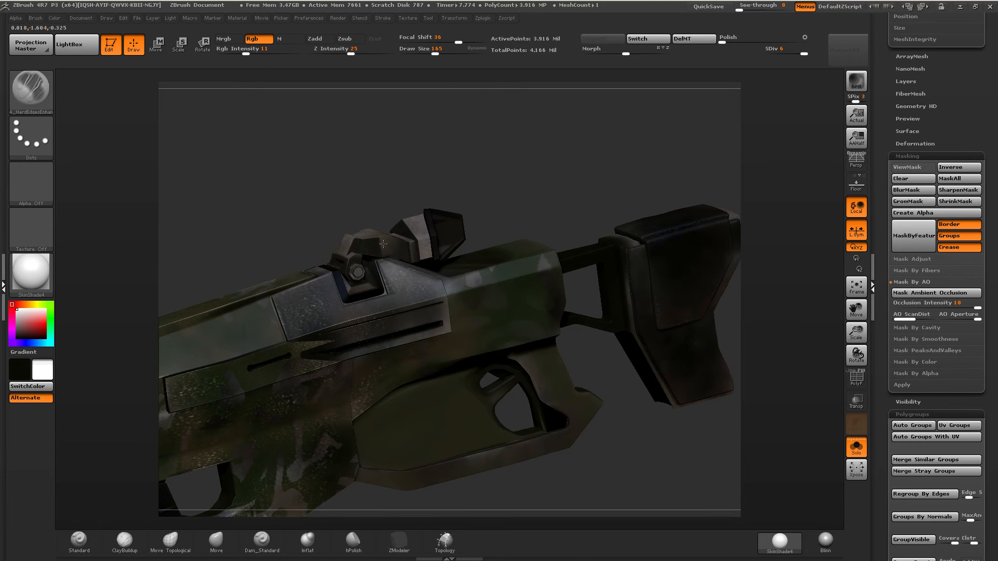
{"action": "mouse_move", "coordinate": [391, 213]}
{"action": "right_mouse_down"}
{"action": "mouse_move", "coordinate": [480, 235]}
{"action": "mouse_move", "coordinate": [440, 257]}
{"action": "mouse_move", "coordinate": [419, 221]}
{"action": "right_mouse_up"}
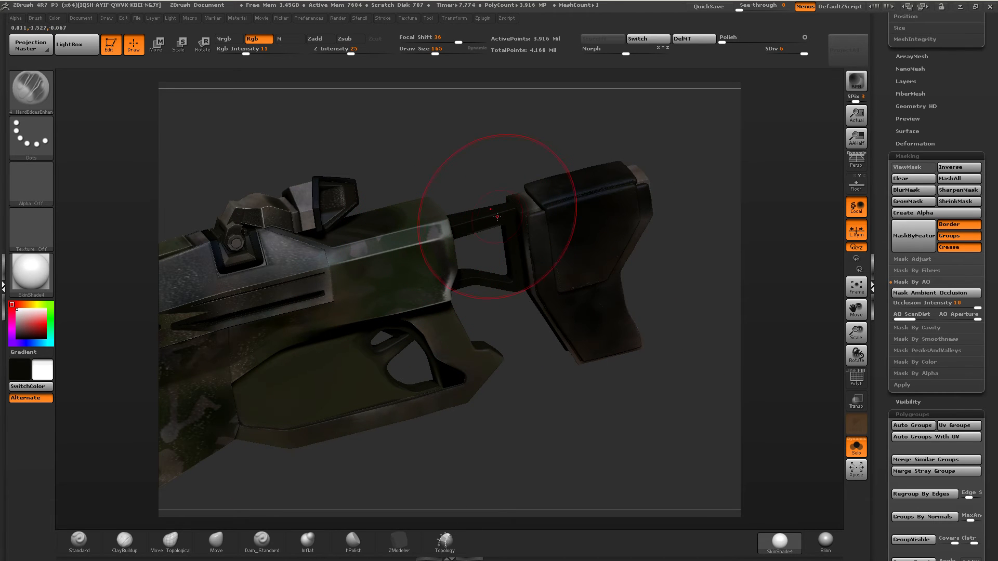
{"action": "left_click_drag", "start_coordinate": [586, 261], "coordinate": [574, 266]}
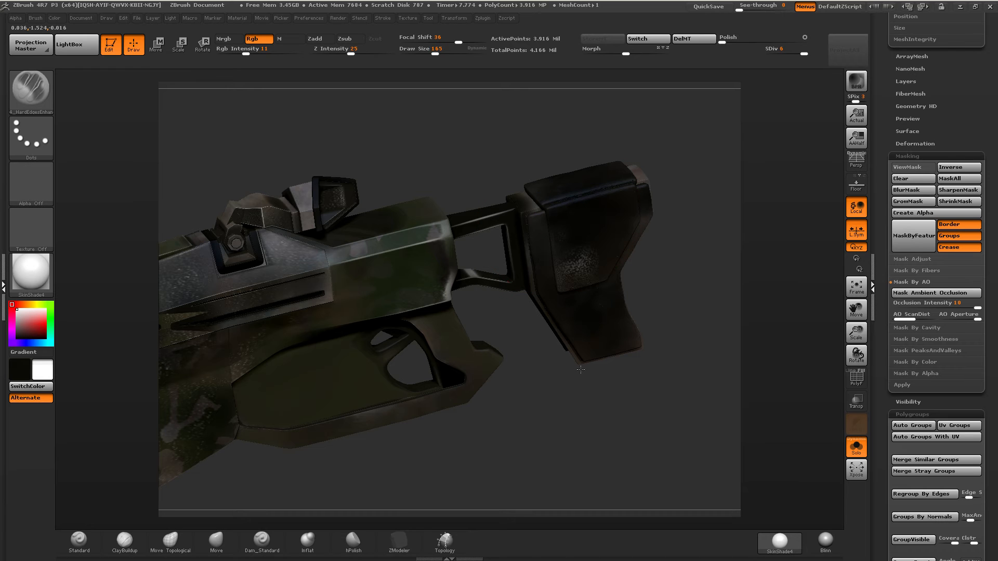
Paint light wear along the edges of the brown frame beneath the rear body.
{"action": "right_click_drag", "start_coordinate": [397, 320], "coordinate": [571, 217], "text": "alt"}
{"action": "mouse_move", "coordinate": [658, 278]}
{"action": "left_mouse_down"}
{"action": "mouse_move", "coordinate": [671, 258]}
{"action": "mouse_move", "coordinate": [644, 240]}
{"action": "left_mouse_up"}
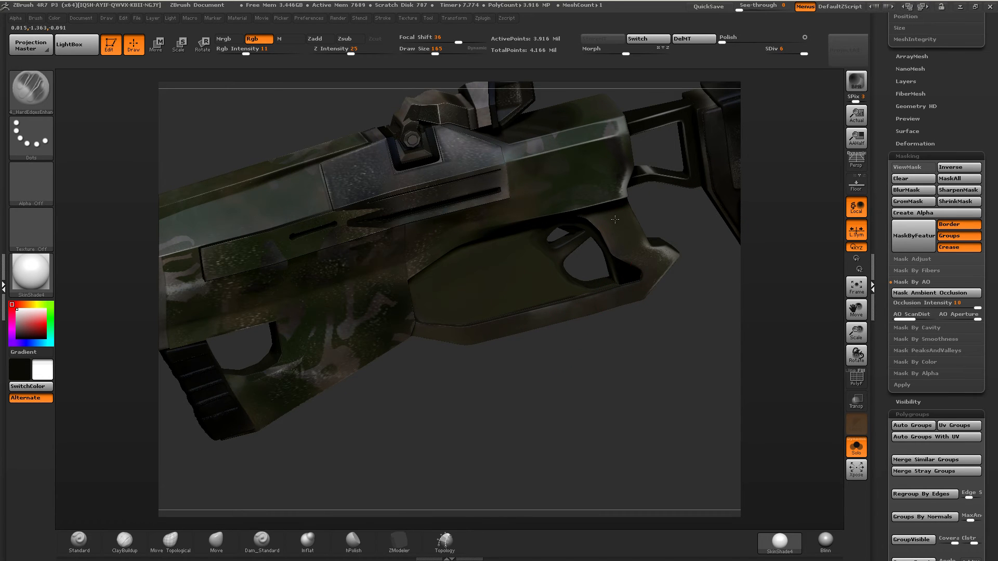
{"action": "mouse_move", "coordinate": [614, 310]}
{"action": "left_mouse_down"}
{"action": "mouse_move", "coordinate": [464, 342]}
{"action": "mouse_move", "coordinate": [420, 336]}
{"action": "left_mouse_up"}
Paint light wear on the magazine and along the barrel.
{"action": "right_click_drag", "start_coordinate": [375, 350], "coordinate": [650, 294], "text": "alt"}
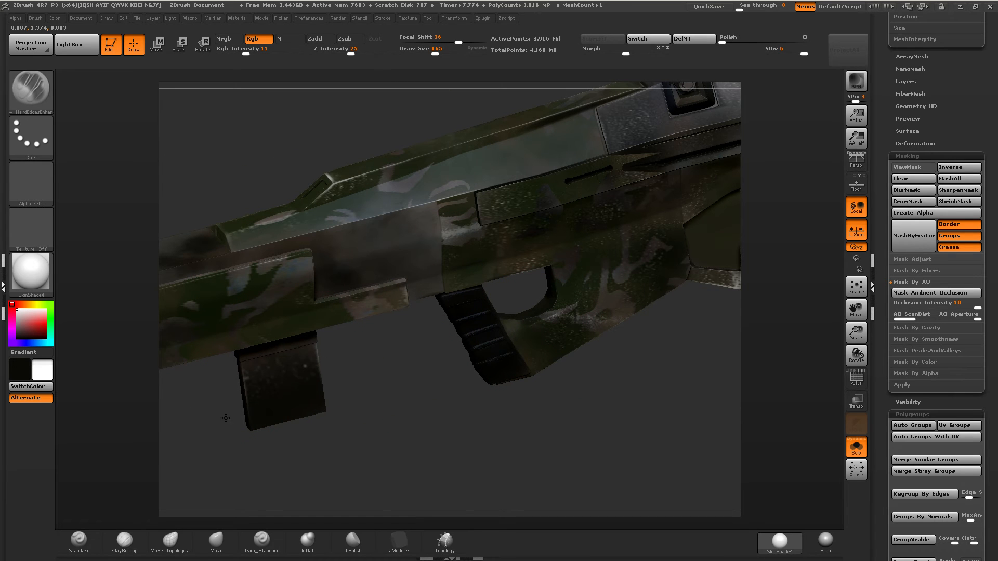
{"action": "right_click_drag", "start_coordinate": [304, 372], "coordinate": [395, 338]}
{"action": "right_click_drag", "start_coordinate": [361, 288], "coordinate": [569, 310], "text": "alt"}
{"action": "left_click_drag", "start_coordinate": [354, 291], "coordinate": [258, 269]}
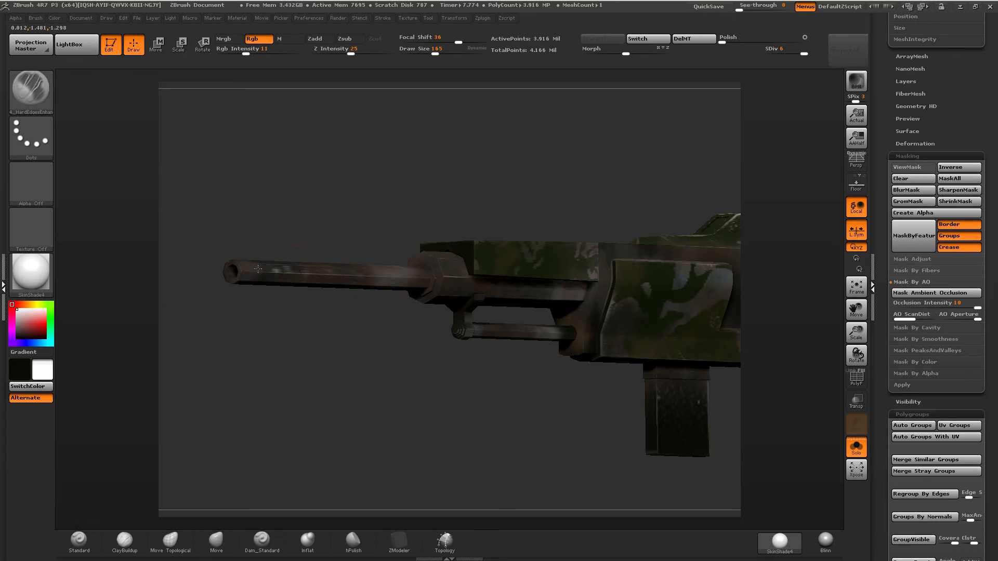
Enable Rgb on the Smooth brush and blend the light wear along the barrel.
{"action": "key", "text": "shift"}
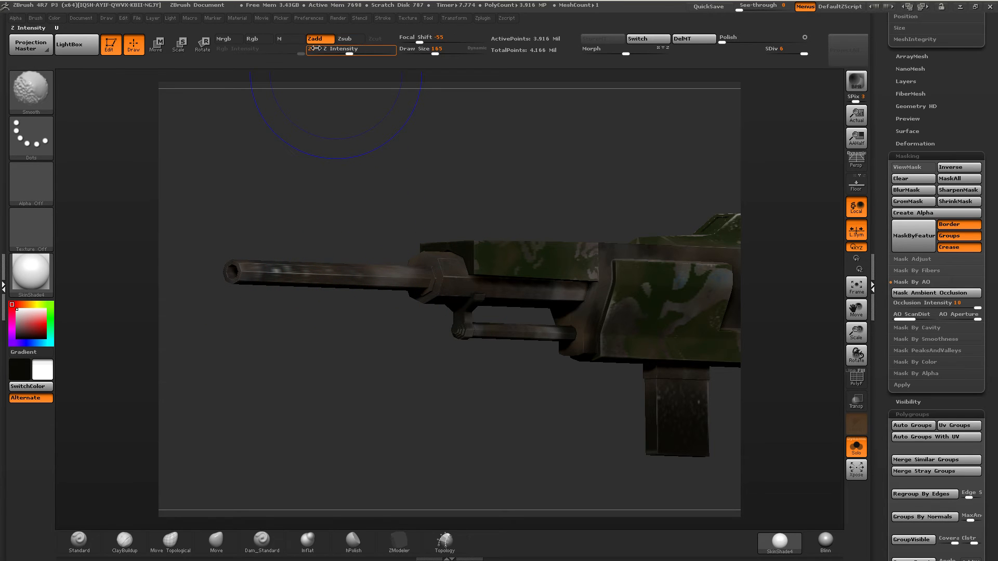
{"action": "left_click", "coordinate": [259, 39]}
{"action": "left_click_drag", "start_coordinate": [333, 274], "coordinate": [303, 265], "text": "shift"}
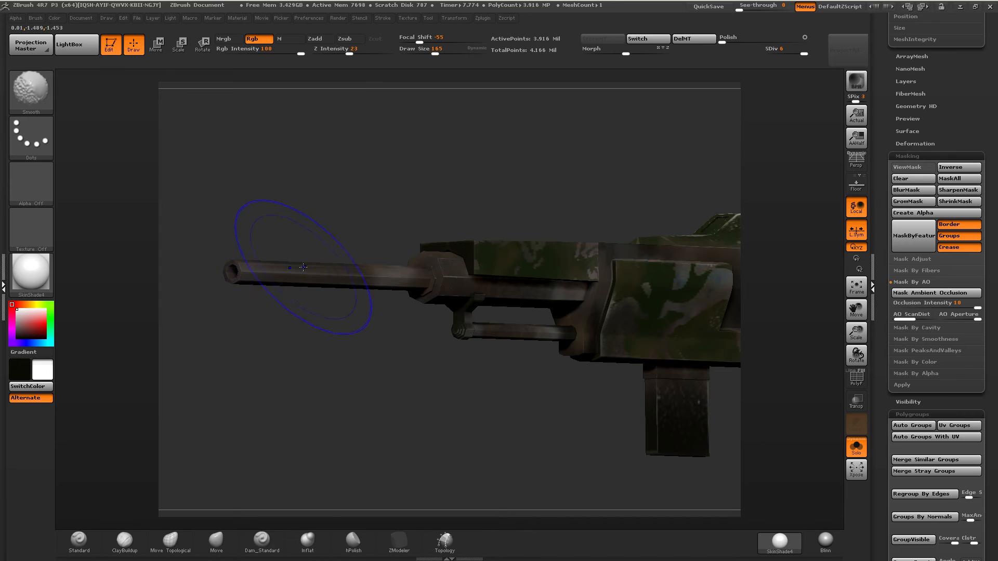
Switch the rifle's material to Blinn and set the Draw Size to 97.
{"action": "mouse_move", "coordinate": [303, 265]}
{"action": "right_mouse_down"}
{"action": "mouse_move", "coordinate": [433, 305]}
{"action": "mouse_move", "coordinate": [333, 291]}
{"action": "mouse_move", "coordinate": [519, 286]}
{"action": "right_mouse_up"}
{"action": "right_click_drag", "start_coordinate": [520, 285], "coordinate": [613, 229], "text": "ctrl"}
{"action": "right_click_drag", "start_coordinate": [613, 228], "coordinate": [507, 269], "text": "shift"}
{"action": "left_click", "coordinate": [826, 541]}
{"action": "right_click_drag", "start_coordinate": [695, 401], "coordinate": [599, 321]}
{"action": "left_click_drag", "start_coordinate": [856, 311], "coordinate": [923, 303]}
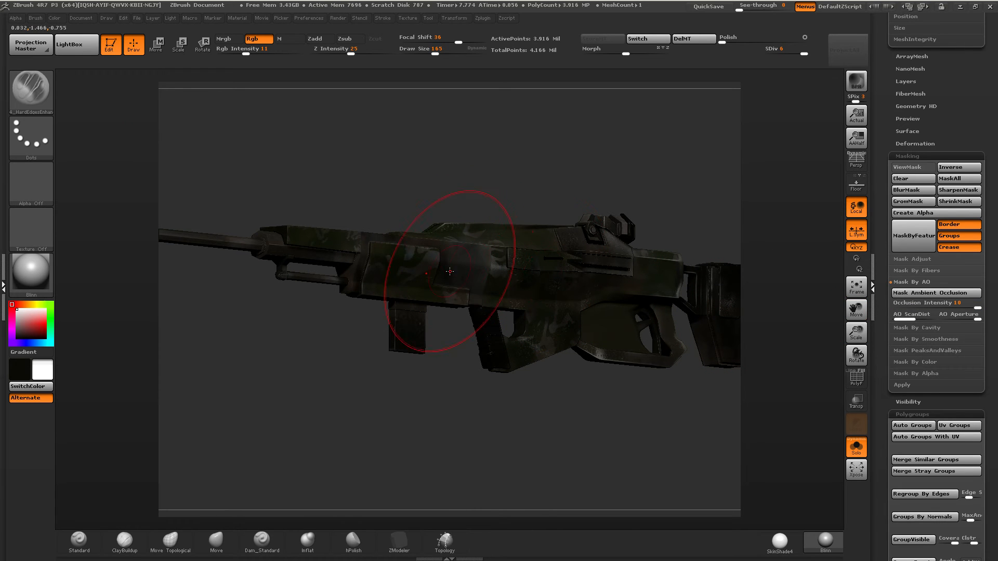
{"action": "left_click_drag", "start_coordinate": [435, 51], "coordinate": [427, 51]}
{"action": "right_click_drag", "start_coordinate": [469, 229], "coordinate": [482, 274], "text": "ctrl"}
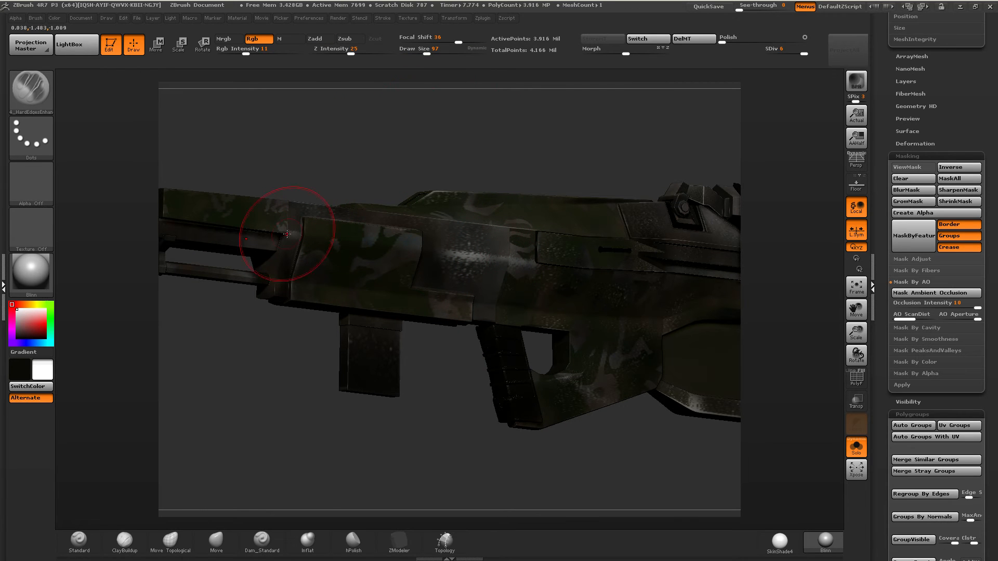
Reduce the brush size and smooth the speckled light wear along the middle of the body and on the panel beside the sight.
{"action": "left_click_drag", "start_coordinate": [426, 51], "coordinate": [415, 51]}
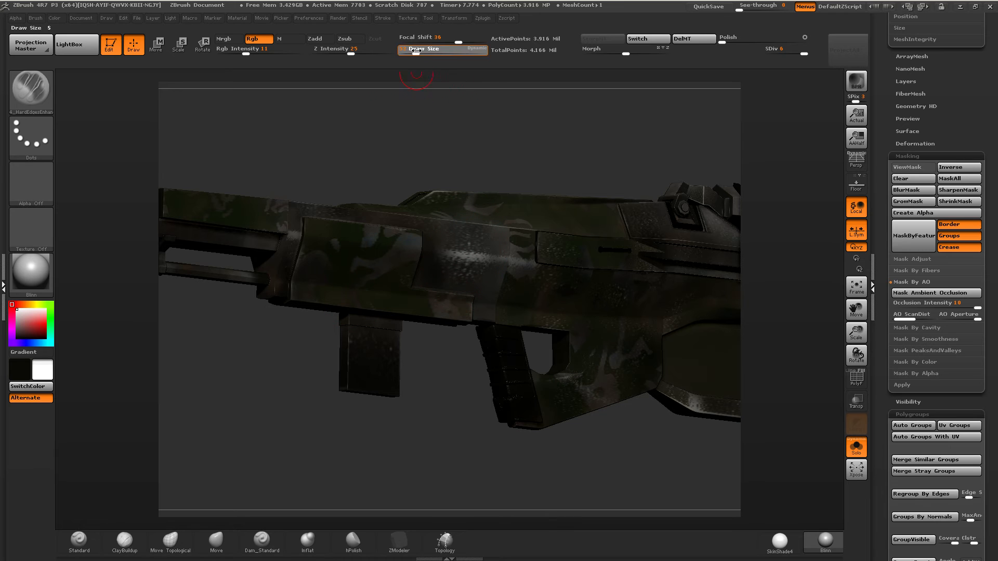
{"action": "key", "text": "shift"}
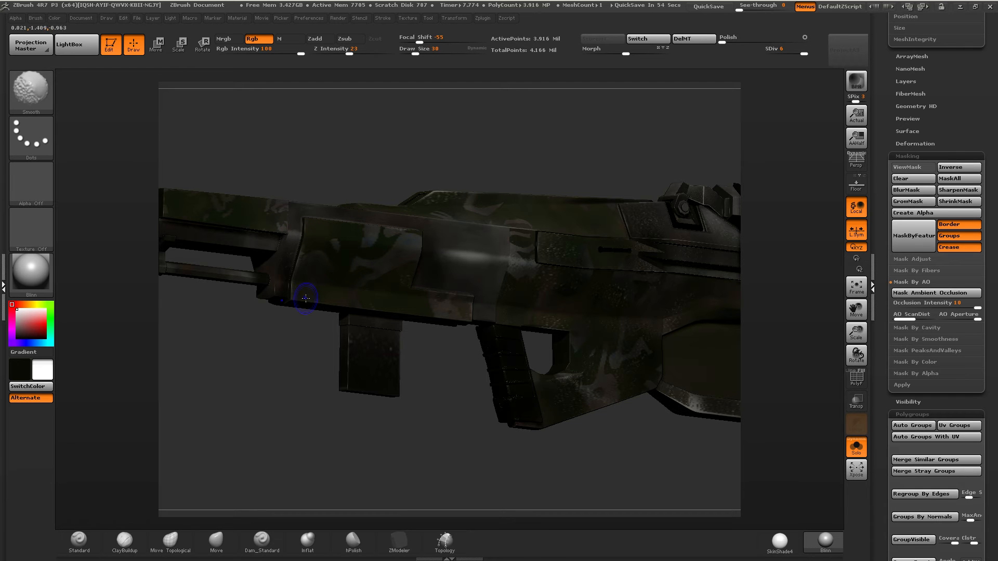
{"action": "mouse_move", "coordinate": [501, 273]}
{"action": "right_mouse_down", "text": "ctrl"}
{"action": "mouse_move", "coordinate": [539, 276]}
{"action": "mouse_move", "coordinate": [609, 247]}
{"action": "right_mouse_up", "text": "ctrl"}
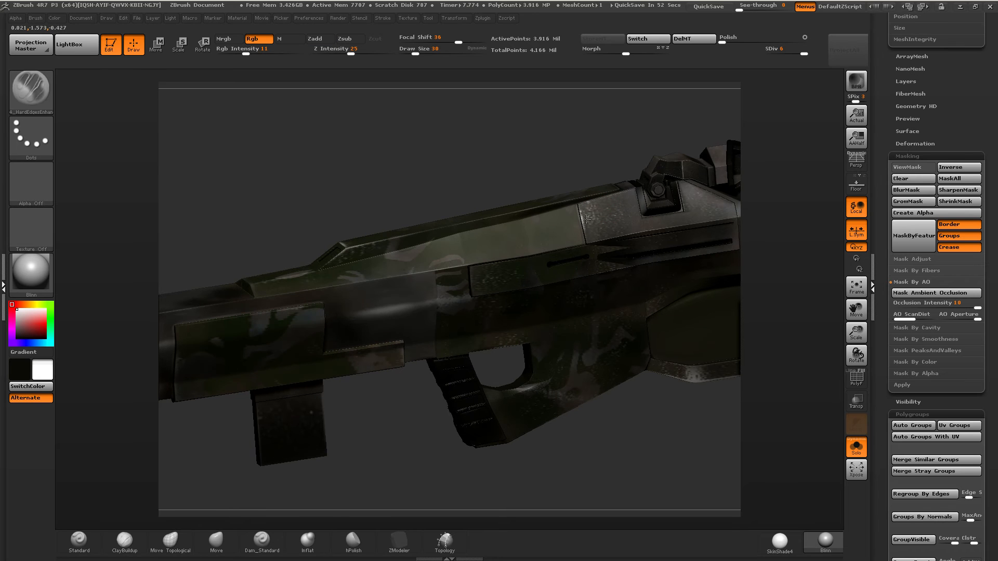
{"action": "key", "text": "shift"}
{"action": "left_click_drag", "start_coordinate": [597, 204], "coordinate": [652, 206], "text": "shift"}
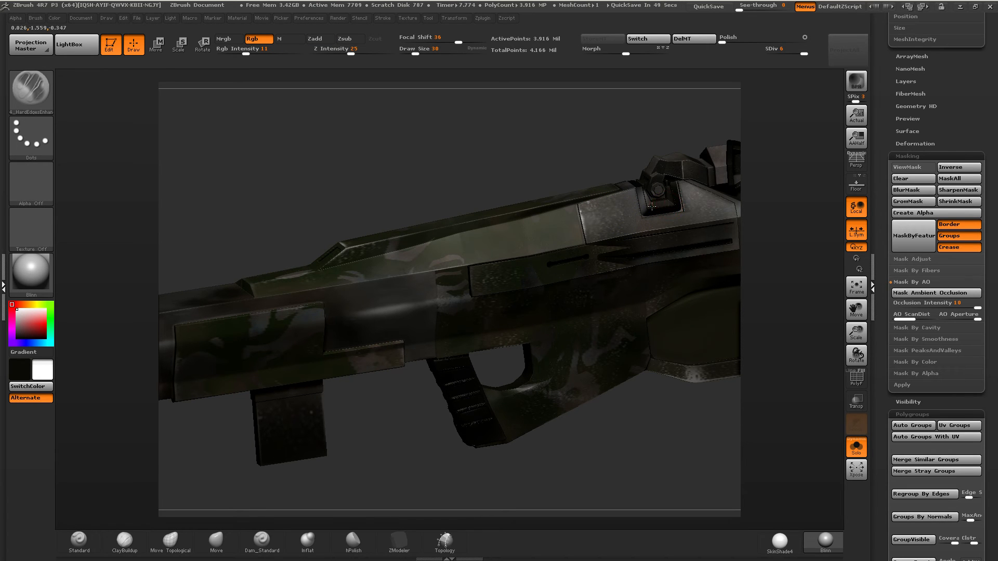
{"action": "left_click", "coordinate": [35, 18]}
{"action": "left_click_drag", "start_coordinate": [136, 449], "coordinate": [136, 362]}
{"action": "left_click", "coordinate": [88, 434]}
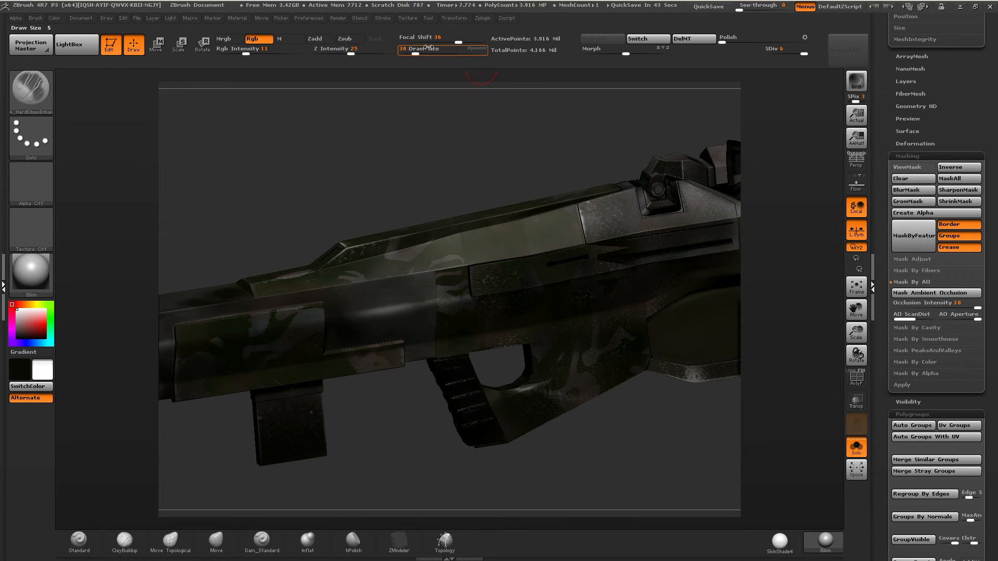
Set the Draw Size to 59 and Rgb Intensity to 29, and paint light edge wear along the upper body.
{"action": "left_click_drag", "start_coordinate": [415, 51], "coordinate": [419, 51]}
{"action": "left_click_drag", "start_coordinate": [597, 166], "coordinate": [420, 213], "text": "alt"}
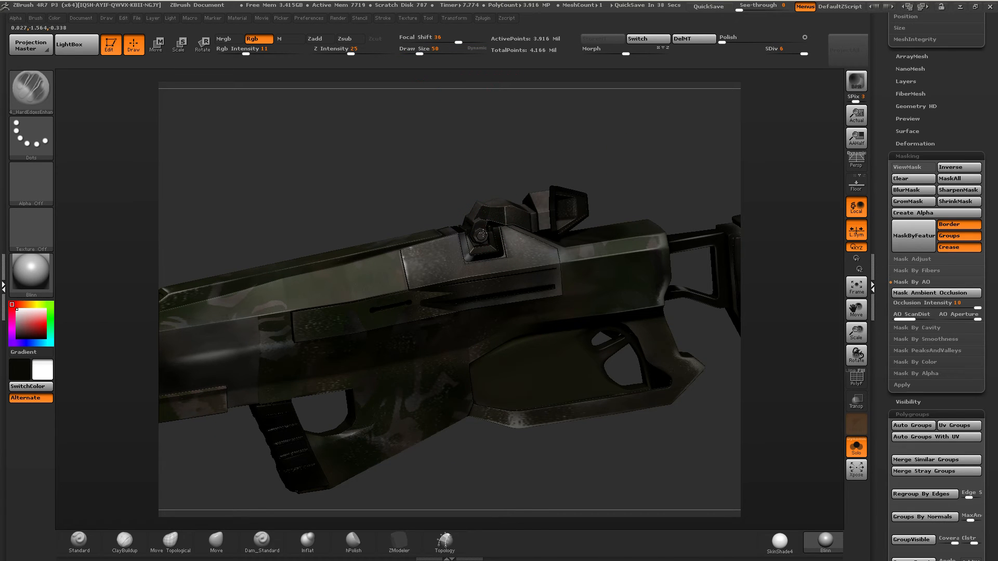
{"action": "left_click_drag", "start_coordinate": [420, 51], "coordinate": [421, 51]}
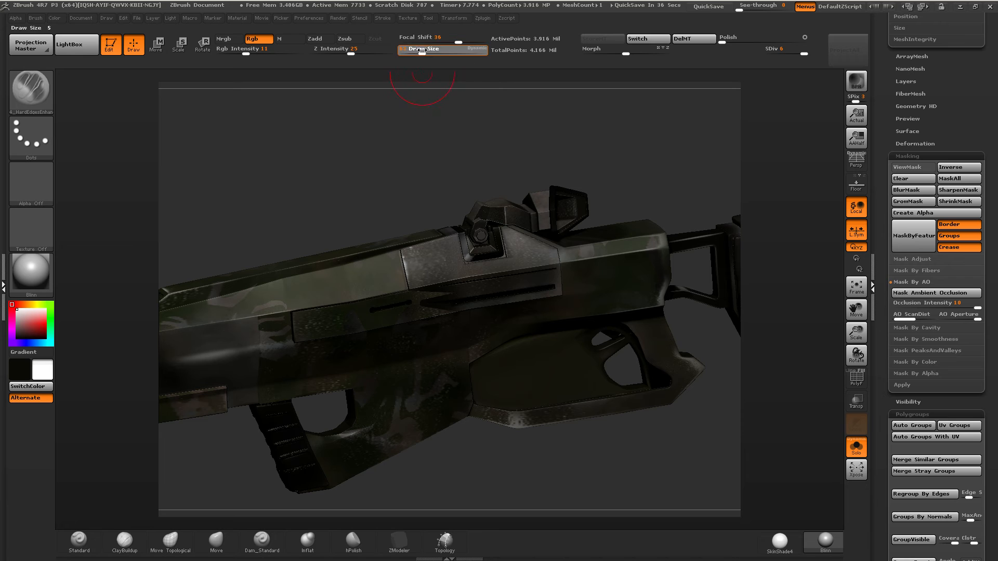
{"action": "mouse_move", "coordinate": [502, 169]}
{"action": "left_mouse_down"}
{"action": "mouse_move", "coordinate": [512, 265]}
{"action": "mouse_move", "coordinate": [516, 220]}
{"action": "left_mouse_up"}
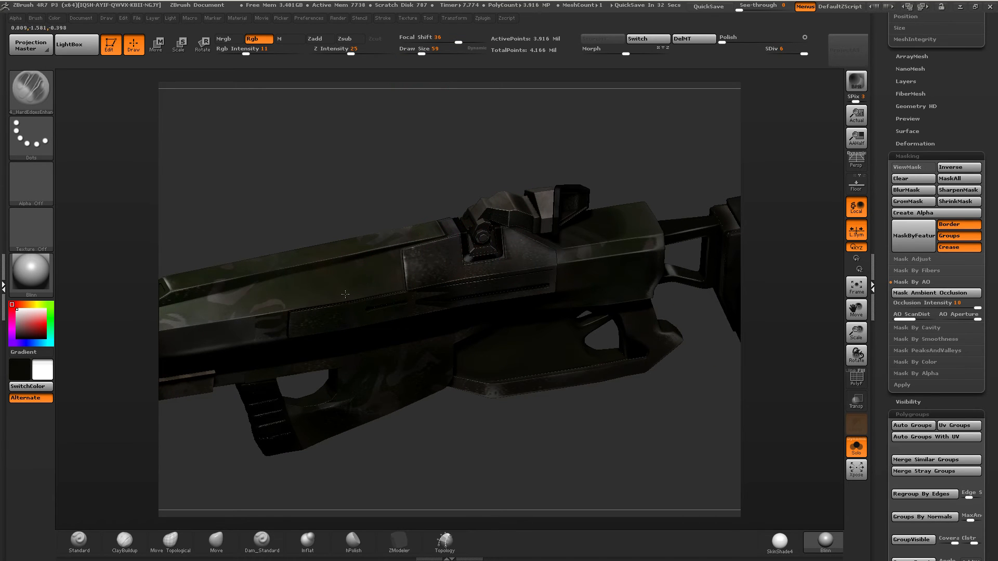
{"action": "left_click_drag", "start_coordinate": [246, 51], "coordinate": [263, 51]}
{"action": "left_click_drag", "start_coordinate": [294, 117], "coordinate": [443, 116], "text": "alt"}
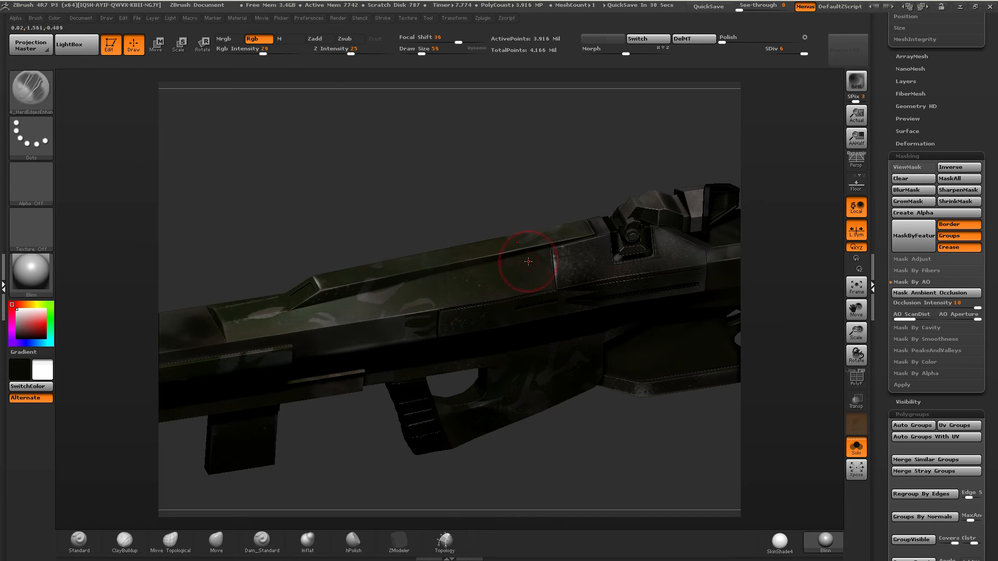
{"action": "mouse_move", "coordinate": [487, 252]}
{"action": "left_mouse_down"}
{"action": "mouse_move", "coordinate": [332, 337]}
{"action": "mouse_move", "coordinate": [467, 281]}
{"action": "mouse_move", "coordinate": [366, 291]}
{"action": "mouse_move", "coordinate": [358, 281]}
{"action": "mouse_move", "coordinate": [260, 316]}
{"action": "mouse_move", "coordinate": [231, 337]}
{"action": "left_mouse_up"}
Paint light wear along the lower frame's edges, behind its opening and on the butt pad.
{"action": "mouse_move", "coordinate": [597, 457]}
{"action": "left_mouse_down"}
{"action": "mouse_move", "coordinate": [514, 442]}
{"action": "mouse_move", "coordinate": [361, 446]}
{"action": "left_mouse_up"}
{"action": "right_click_drag", "start_coordinate": [352, 218], "coordinate": [408, 236]}
{"action": "right_click_drag", "start_coordinate": [369, 264], "coordinate": [332, 291]}
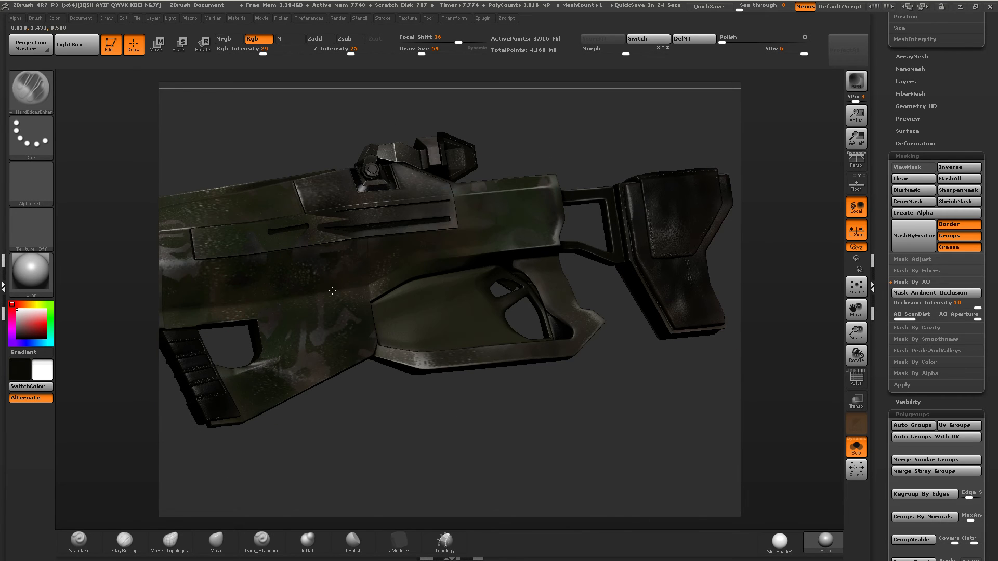
{"action": "left_click_drag", "start_coordinate": [513, 296], "coordinate": [435, 359]}
{"action": "mouse_move", "coordinate": [586, 268]}
{"action": "left_mouse_down"}
{"action": "mouse_move", "coordinate": [476, 363]}
{"action": "mouse_move", "coordinate": [587, 318]}
{"action": "left_mouse_up"}
{"action": "left_click_drag", "start_coordinate": [678, 312], "coordinate": [714, 285]}
Switch the material to SkinShade4 and save the tool over the existing RangerRifle.ZTL.
{"action": "right_click_drag", "start_coordinate": [621, 267], "coordinate": [374, 281]}
{"action": "mouse_move", "coordinate": [525, 312]}
{"action": "right_mouse_down", "text": "ctrl"}
{"action": "mouse_move", "coordinate": [527, 240]}
{"action": "mouse_move", "coordinate": [541, 283]}
{"action": "mouse_move", "coordinate": [541, 269]}
{"action": "mouse_move", "coordinate": [653, 280]}
{"action": "right_mouse_up", "text": "ctrl"}
{"action": "right_click_drag", "start_coordinate": [712, 333], "coordinate": [715, 358], "text": "ctrl"}
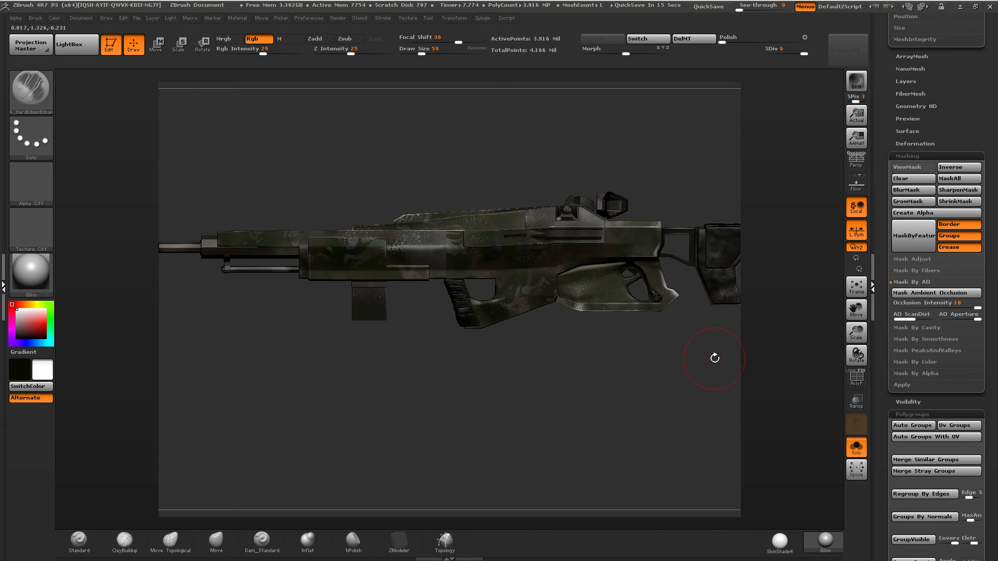
{"action": "left_click", "coordinate": [780, 542]}
{"action": "right_click_drag", "start_coordinate": [665, 291], "coordinate": [666, 253]}
{"action": "key", "text": "ctrl+s"}
{"action": "key", "text": "Return"}
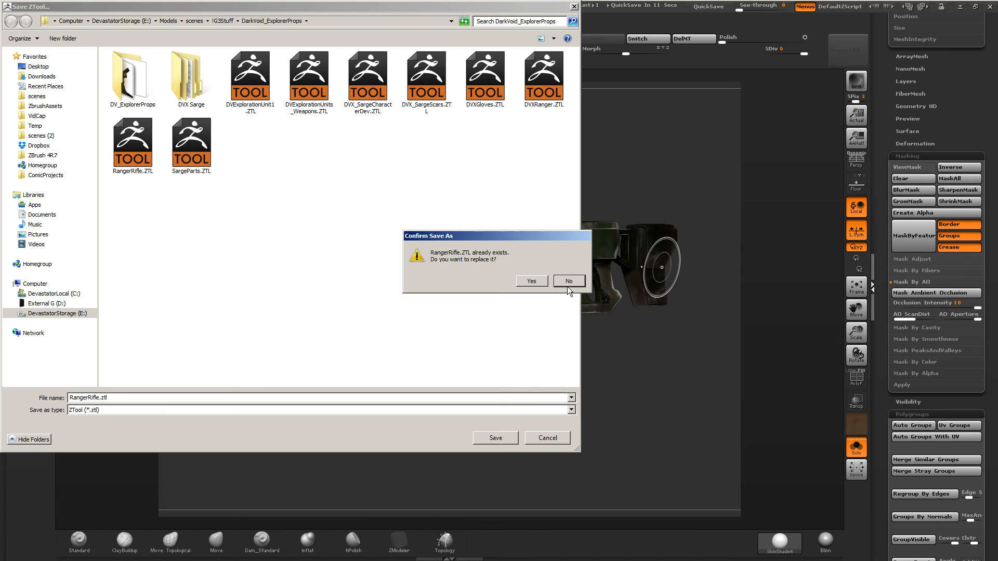
{"action": "left_click", "coordinate": [552, 283]}
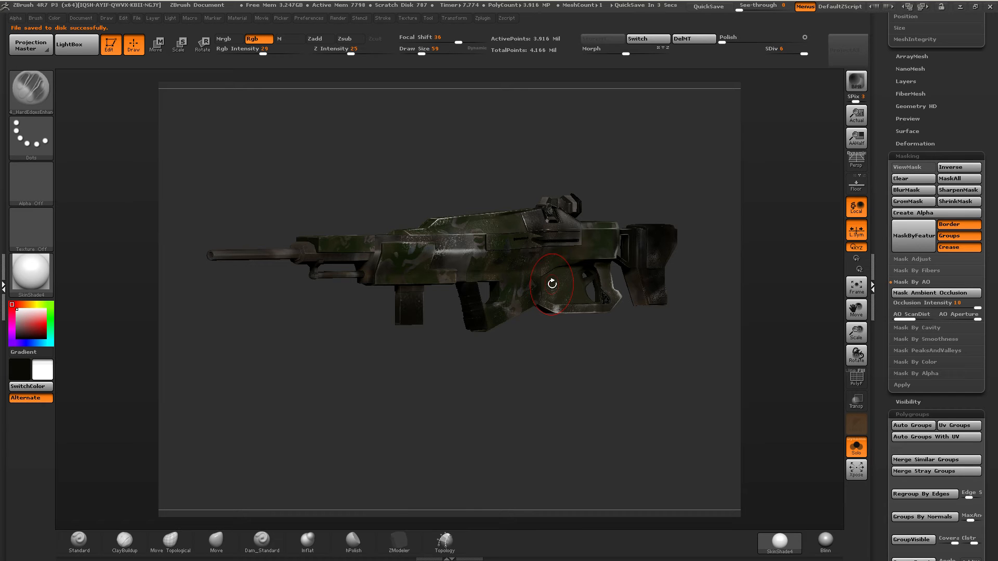
Switch the paint colour to black and load the 2_SensWash brush with Rgb Intensity 31 and Draw Size 232.
{"action": "mouse_move", "coordinate": [488, 283]}
{"action": "right_mouse_down"}
{"action": "mouse_move", "coordinate": [329, 262]}
{"action": "mouse_move", "coordinate": [481, 291]}
{"action": "right_mouse_up"}
{"action": "right_click_drag", "start_coordinate": [481, 291], "coordinate": [569, 350], "text": "ctrl"}
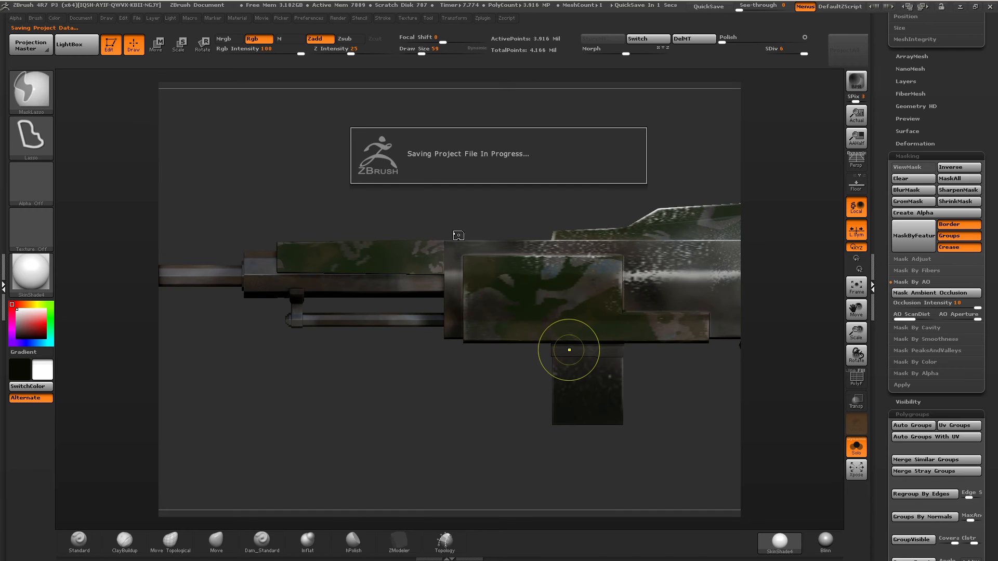
{"action": "mouse_move", "coordinate": [433, 259]}
{"action": "right_mouse_down", "text": "ctrl"}
{"action": "mouse_move", "coordinate": [500, 274]}
{"action": "mouse_move", "coordinate": [333, 270]}
{"action": "mouse_move", "coordinate": [490, 280]}
{"action": "right_mouse_up", "text": "ctrl"}
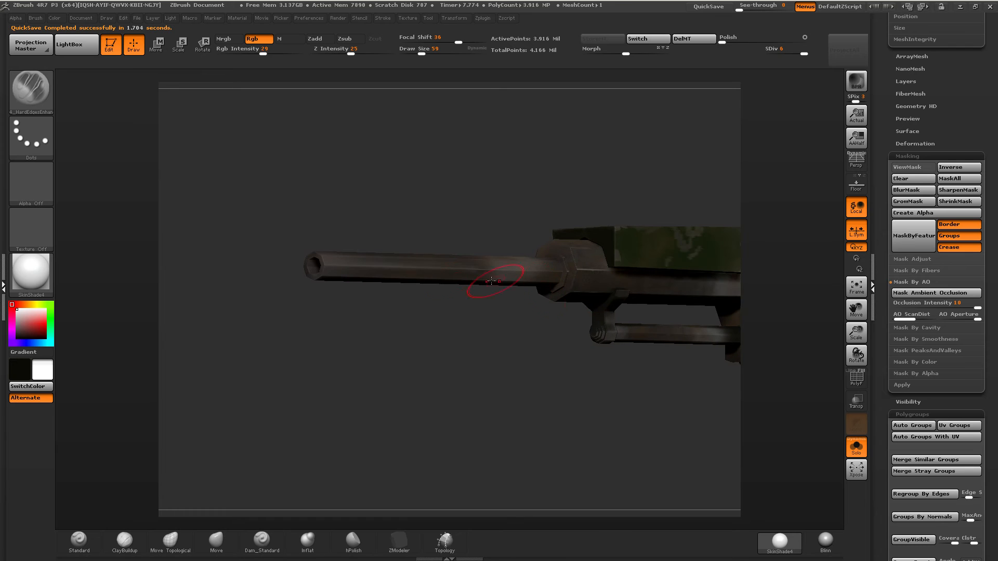
{"action": "left_click", "coordinate": [46, 387]}
{"action": "left_click_drag", "start_coordinate": [422, 54], "coordinate": [432, 54]}
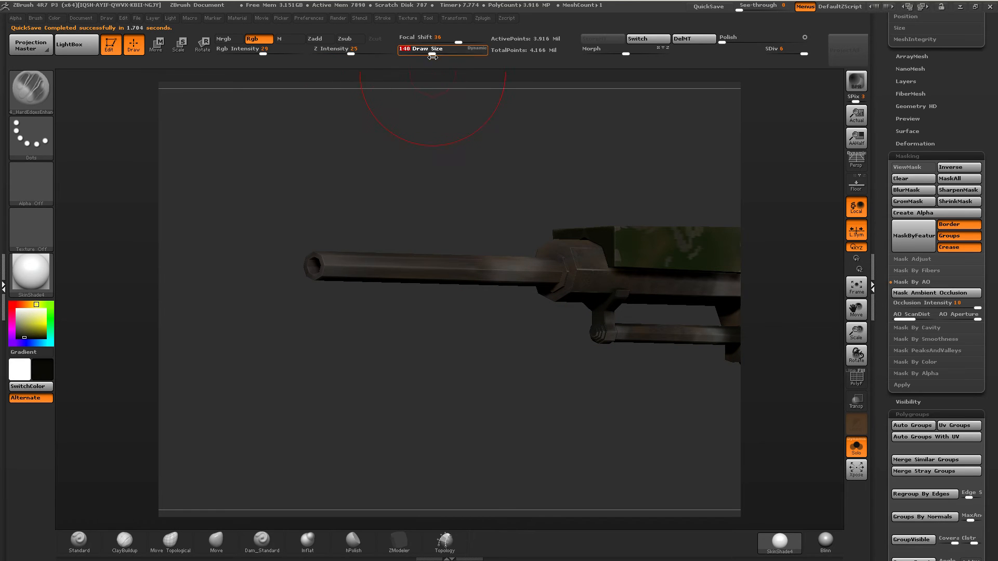
{"action": "left_click", "coordinate": [76, 45]}
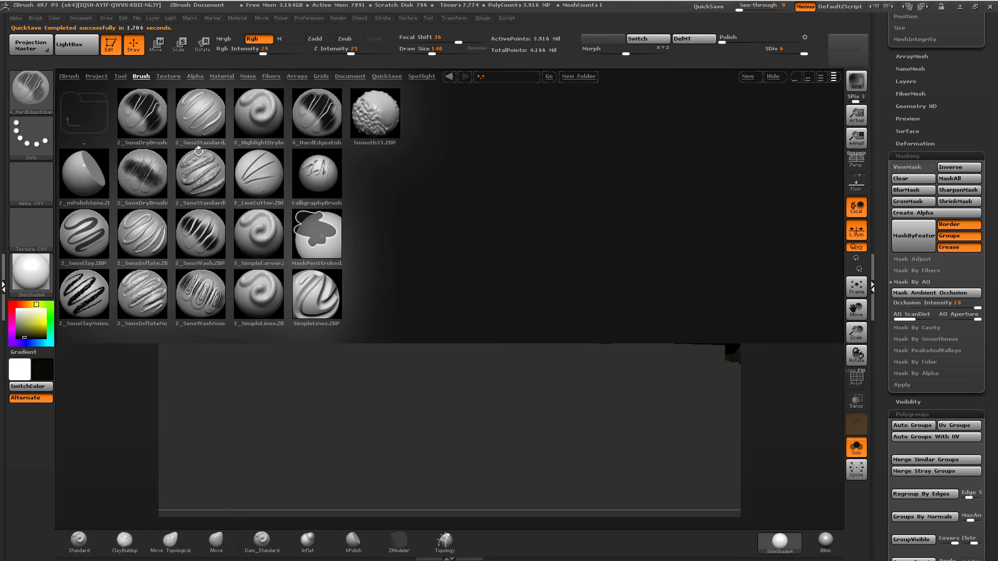
{"action": "double_click", "coordinate": [182, 250]}
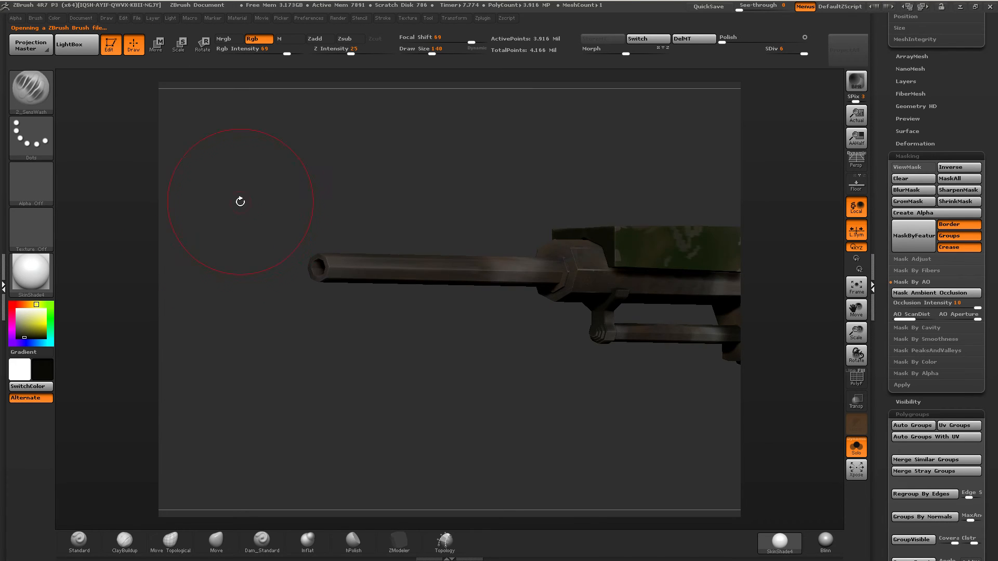
{"action": "left_click", "coordinate": [279, 50]}
{"action": "left_click", "coordinate": [264, 50]}
{"action": "left_click", "coordinate": [440, 50]}
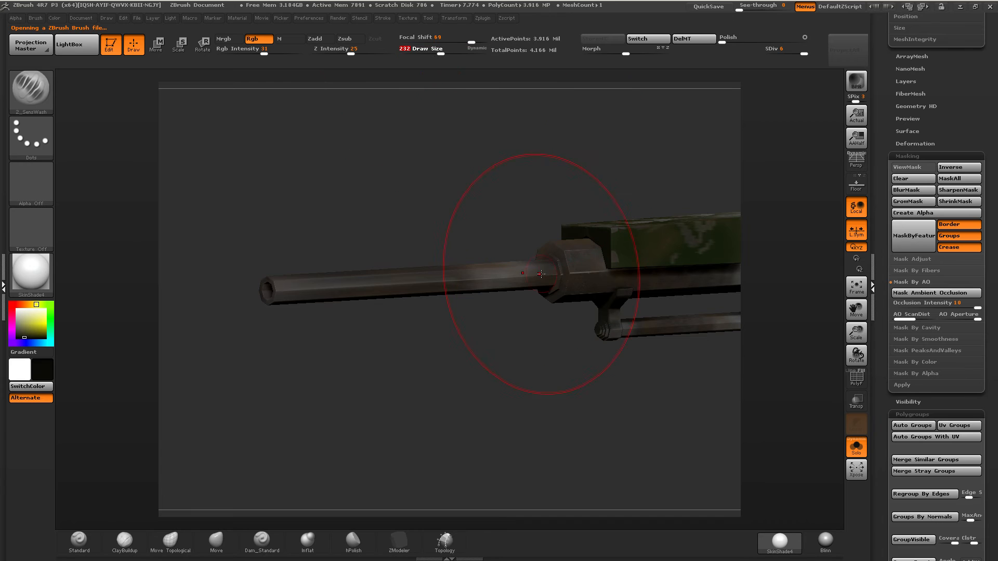
Wash the barrel with dark paint, reduce Rgb Intensity to 12, and darken the rod and mount beneath the barrel.
{"action": "mouse_move", "coordinate": [541, 275]}
{"action": "left_mouse_down"}
{"action": "mouse_move", "coordinate": [514, 274]}
{"action": "mouse_move", "coordinate": [472, 178]}
{"action": "left_mouse_up"}
{"action": "left_click", "coordinate": [247, 50]}
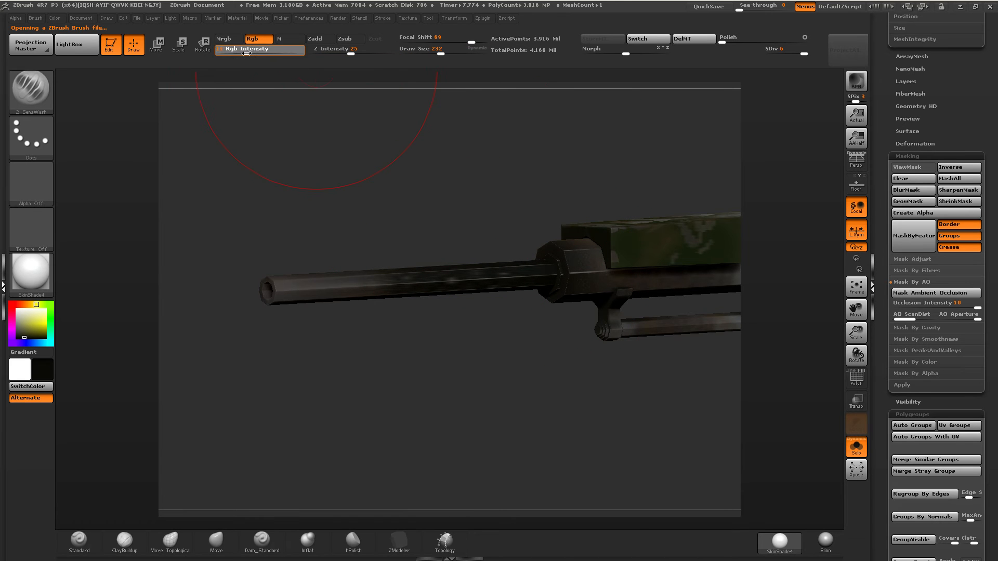
{"action": "mouse_move", "coordinate": [390, 284]}
{"action": "left_mouse_down"}
{"action": "mouse_move", "coordinate": [289, 289]}
{"action": "mouse_move", "coordinate": [372, 298]}
{"action": "left_mouse_up"}
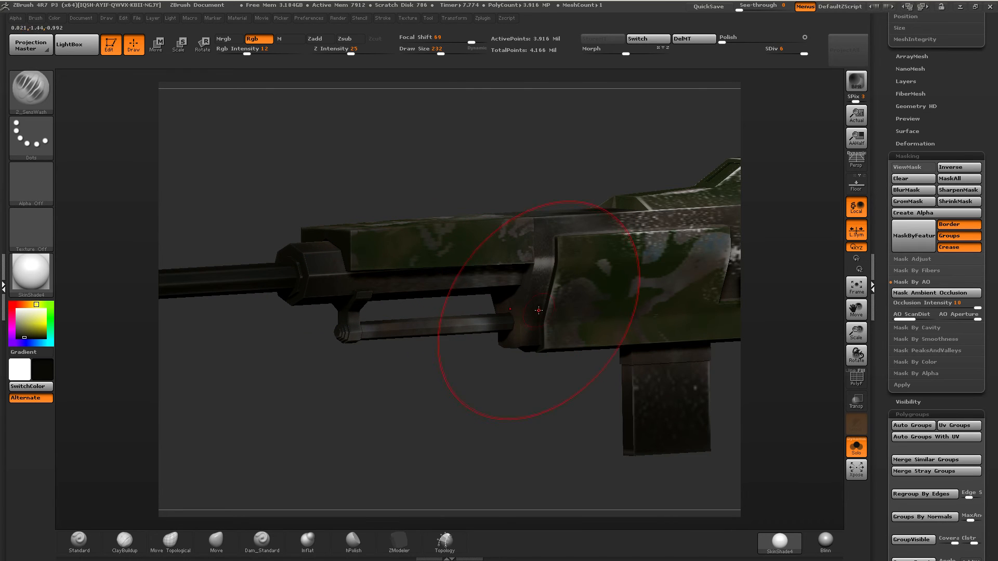
{"action": "left_click_drag", "start_coordinate": [535, 312], "coordinate": [422, 328]}
Try to smooth the camouflage on the front rail above the barrel, and undo the strokes.
{"action": "left_click_drag", "start_coordinate": [451, 260], "coordinate": [521, 260], "text": "shift"}
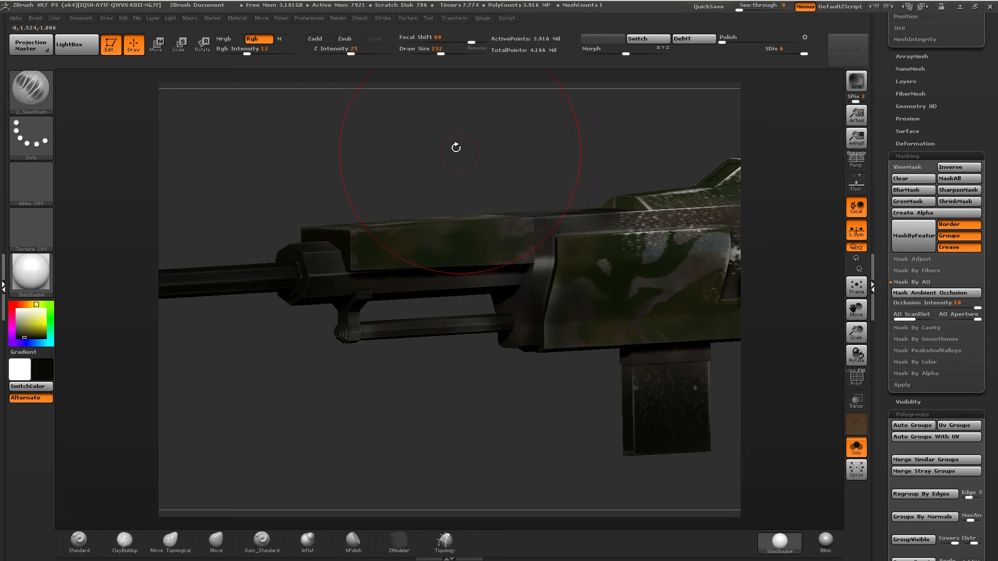
{"action": "key", "text": "ctrl+z"}
{"action": "key", "text": "ctrl+z"}
{"action": "key", "text": "ctrl+z"}
Wash the section beneath the front rail with dark paint at Draw Size 68, and smooth it and the adjoining collar.
{"action": "left_click_drag", "start_coordinate": [440, 53], "coordinate": [423, 53]}
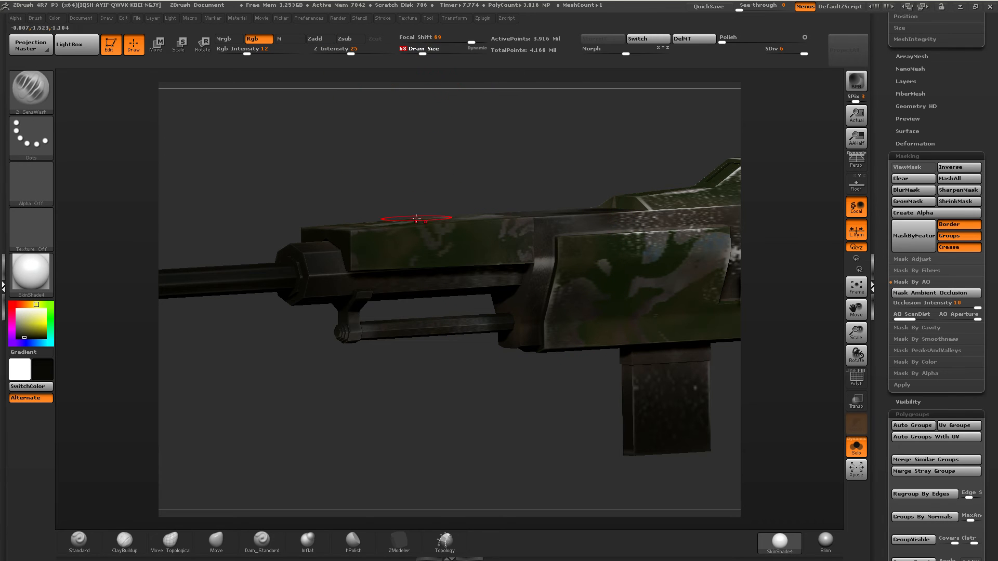
{"action": "left_click_drag", "start_coordinate": [416, 208], "coordinate": [406, 177]}
{"action": "left_click_drag", "start_coordinate": [508, 263], "coordinate": [442, 251]}
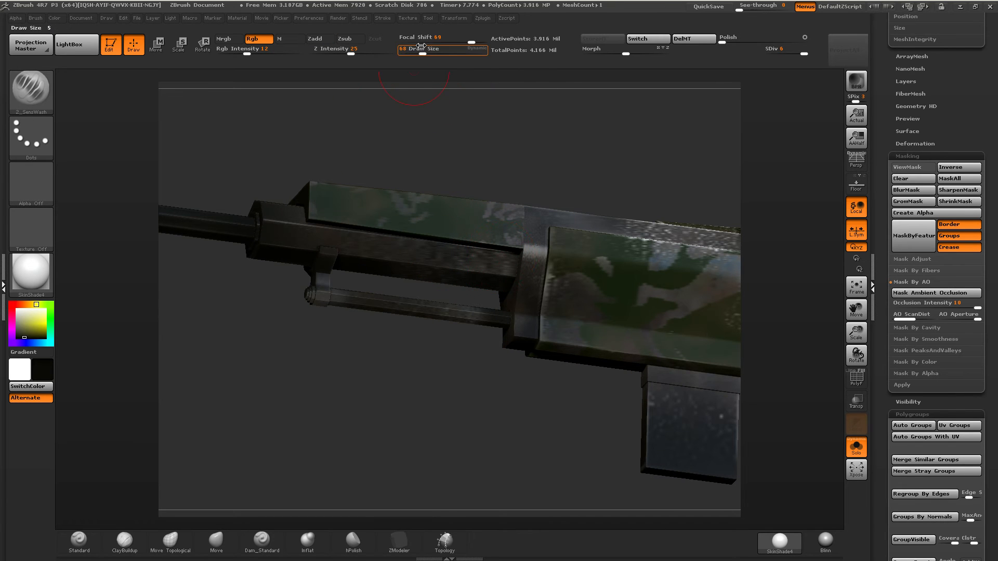
{"action": "key", "text": "shift"}
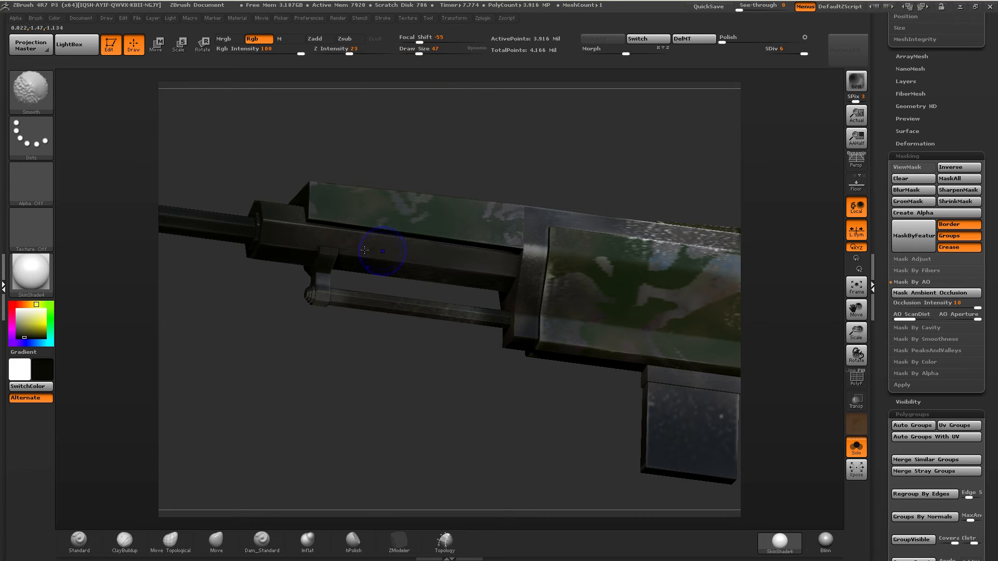
{"action": "left_click_drag", "start_coordinate": [534, 253], "coordinate": [531, 304], "text": "shift"}
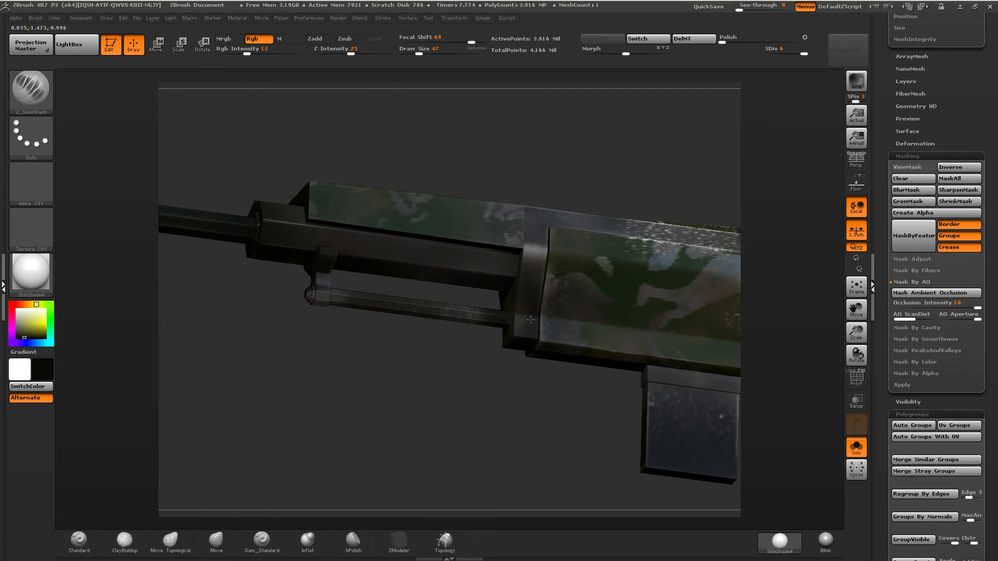
Set the Draw Size to 86 and apply dark wash along the lower part of the camouflaged side panel and the body behind it.
{"action": "left_click_drag", "start_coordinate": [632, 190], "coordinate": [393, 183], "text": "alt"}
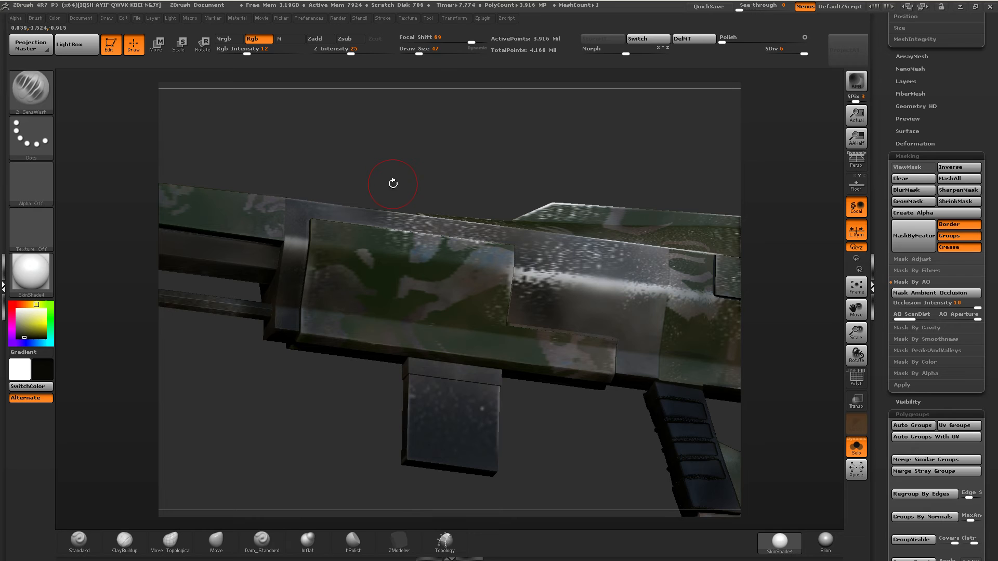
{"action": "left_click", "coordinate": [426, 53]}
{"action": "left_click_drag", "start_coordinate": [330, 309], "coordinate": [627, 347]}
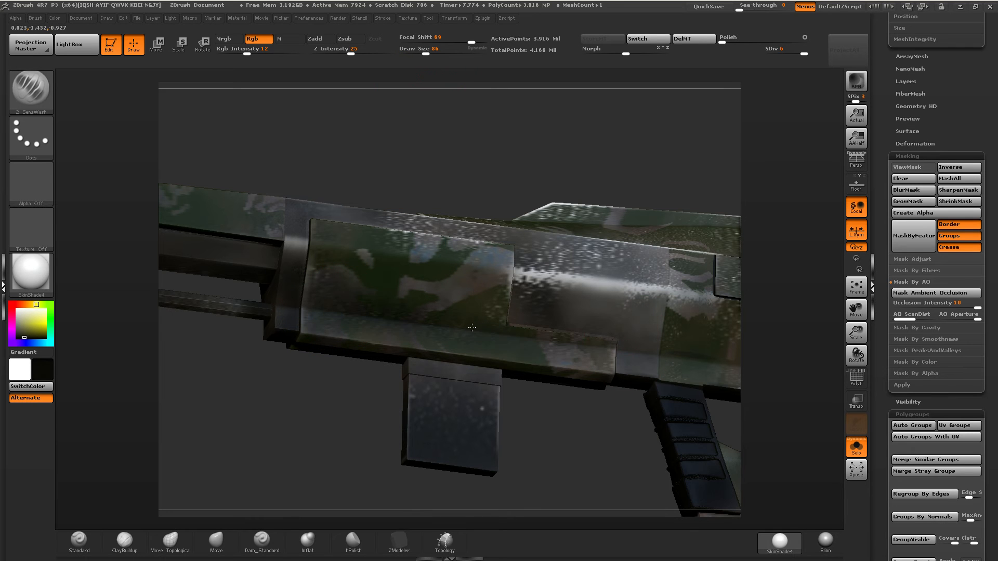
{"action": "left_click_drag", "start_coordinate": [606, 397], "coordinate": [334, 312], "text": "alt"}
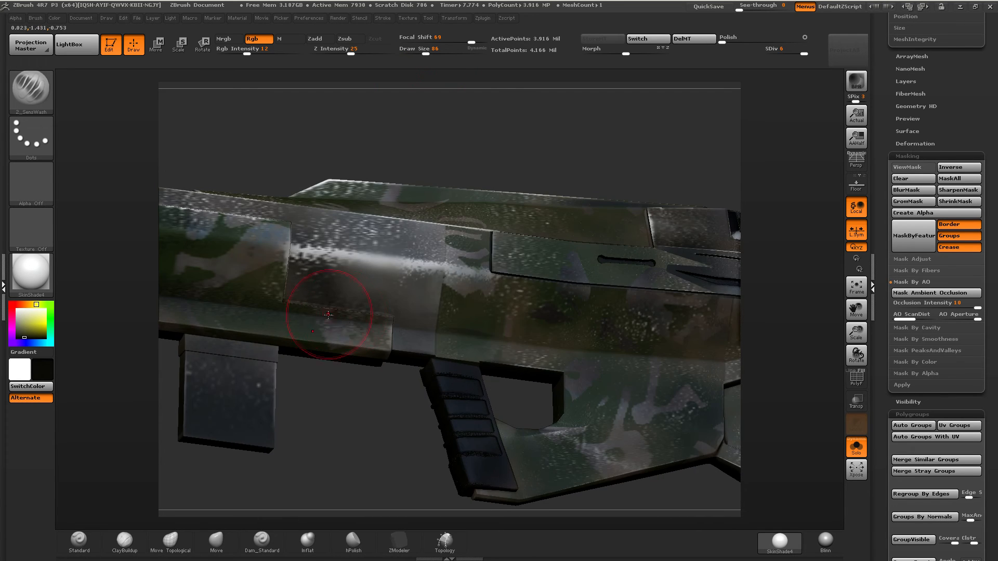
{"action": "left_click_drag", "start_coordinate": [430, 332], "coordinate": [415, 242]}
Apply dark wash over the body above the grip and toward the rear frame.
{"action": "mouse_move", "coordinate": [328, 300]}
{"action": "right_mouse_down", "text": "alt"}
{"action": "mouse_move", "coordinate": [474, 338]}
{"action": "mouse_move", "coordinate": [422, 306]}
{"action": "right_mouse_up", "text": "alt"}
{"action": "mouse_move", "coordinate": [374, 285]}
{"action": "left_mouse_down"}
{"action": "mouse_move", "coordinate": [341, 298]}
{"action": "mouse_move", "coordinate": [368, 283]}
{"action": "left_mouse_up"}
{"action": "right_click_drag", "start_coordinate": [507, 279], "coordinate": [306, 268]}
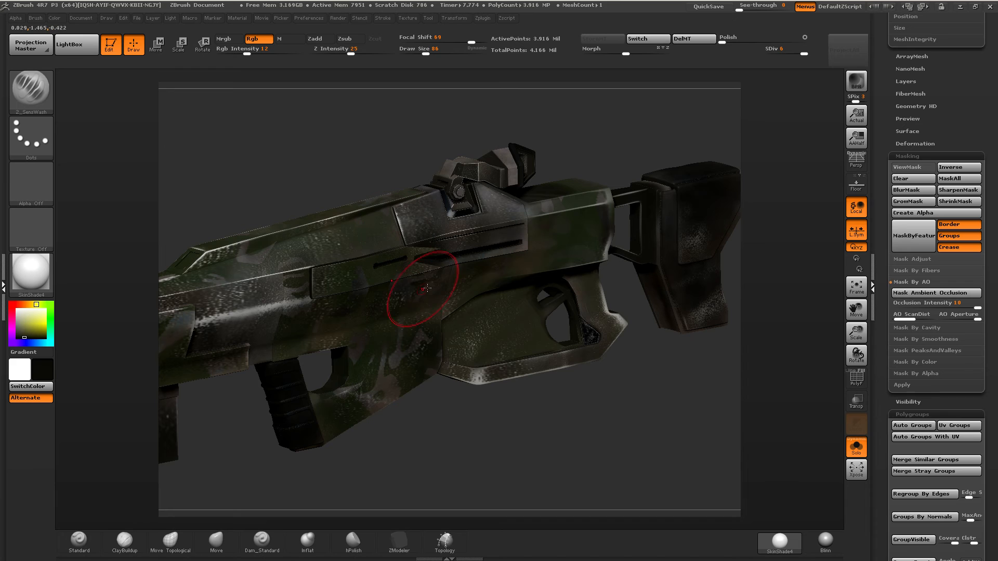
{"action": "left_click_drag", "start_coordinate": [423, 289], "coordinate": [428, 270]}
{"action": "right_click_drag", "start_coordinate": [428, 270], "coordinate": [520, 283]}
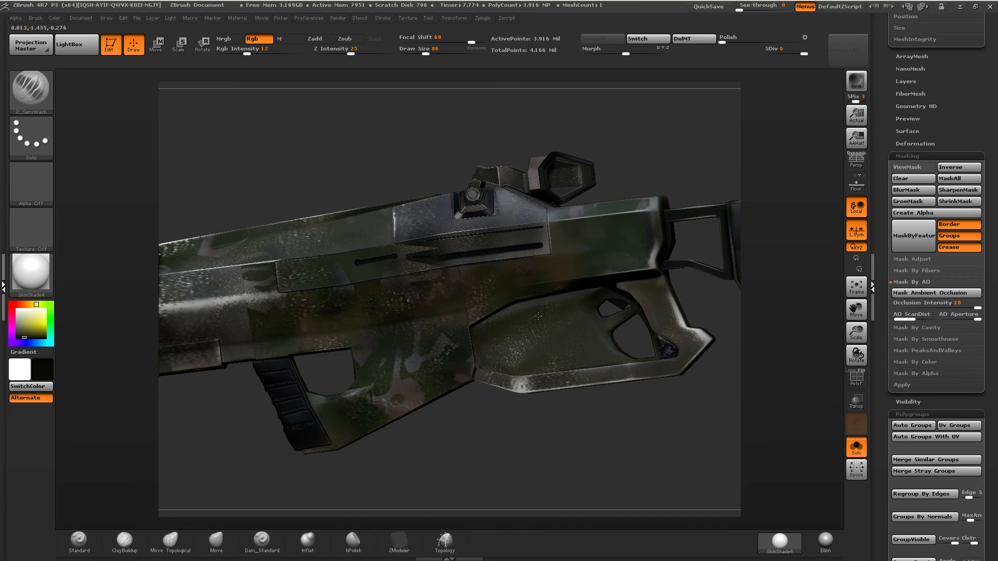
{"action": "right_click_drag", "start_coordinate": [682, 346], "coordinate": [537, 317]}
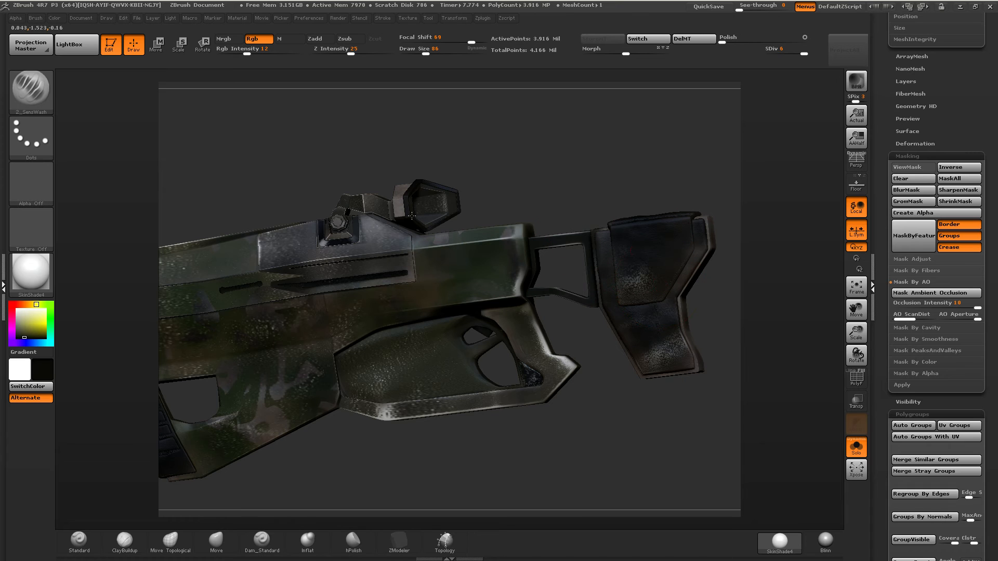
Switch the rifle's material back to Blinn and check the weathered body from the side.
{"action": "right_click_drag", "start_coordinate": [372, 227], "coordinate": [821, 499]}
{"action": "left_click_drag", "start_coordinate": [596, 458], "coordinate": [733, 442]}
{"action": "left_click_drag", "start_coordinate": [670, 426], "coordinate": [520, 427], "text": "shift"}
{"action": "left_click_drag", "start_coordinate": [831, 324], "coordinate": [647, 315], "text": "alt"}
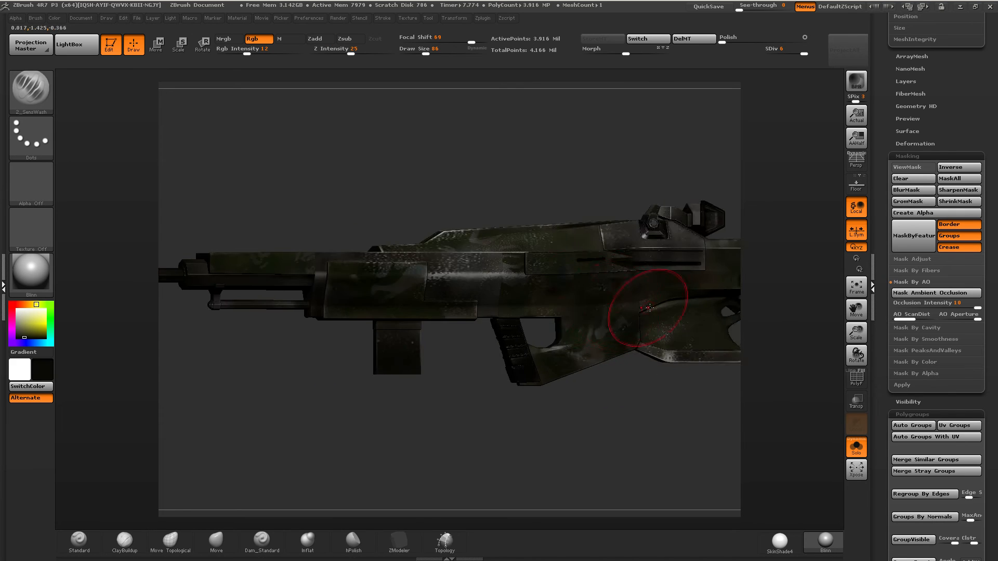
Flatten the outer edge of the rear frame's strut beneath the body with the hPolish brush at Draw Size 50.
{"action": "left_click_drag", "start_coordinate": [832, 307], "coordinate": [642, 294], "text": "alt"}
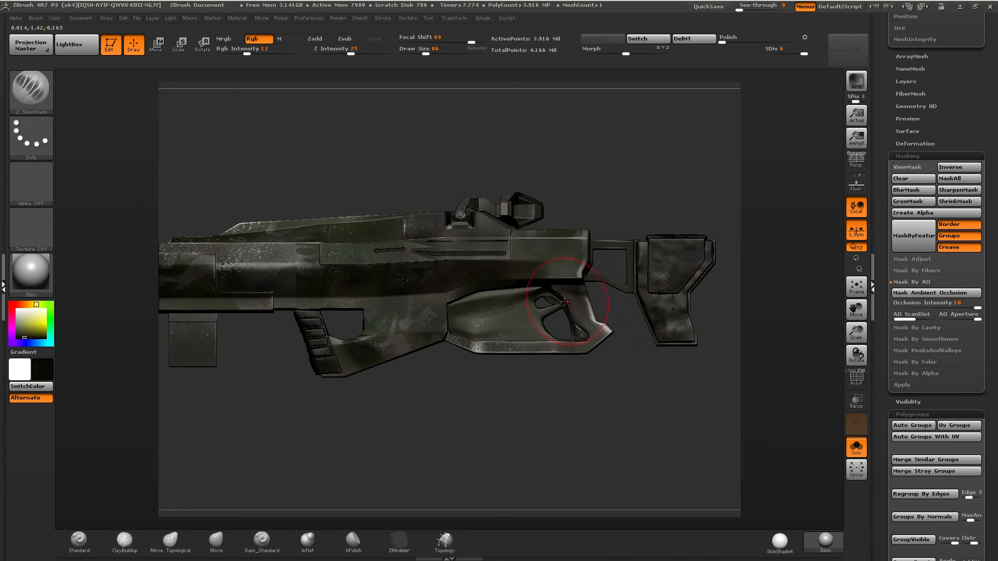
{"action": "mouse_move", "coordinate": [572, 319]}
{"action": "right_mouse_down", "text": "ctrl"}
{"action": "mouse_move", "coordinate": [530, 359]}
{"action": "mouse_move", "coordinate": [455, 317]}
{"action": "mouse_move", "coordinate": [481, 330]}
{"action": "mouse_move", "coordinate": [364, 325]}
{"action": "mouse_move", "coordinate": [414, 277]}
{"action": "mouse_move", "coordinate": [481, 260]}
{"action": "right_mouse_up", "text": "ctrl"}
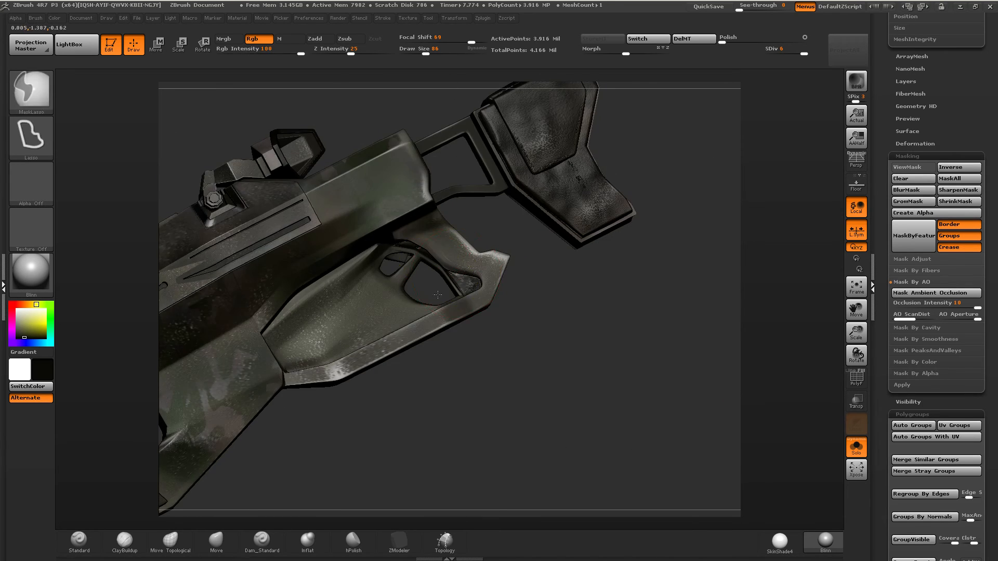
{"action": "right_click_drag", "start_coordinate": [481, 219], "coordinate": [400, 234], "text": "ctrl"}
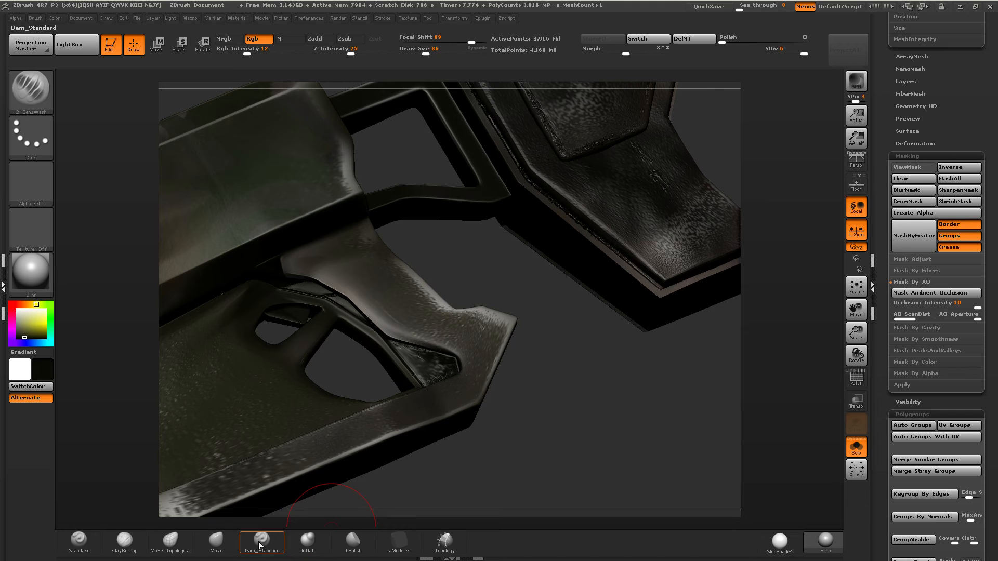
{"action": "left_click", "coordinate": [353, 541]}
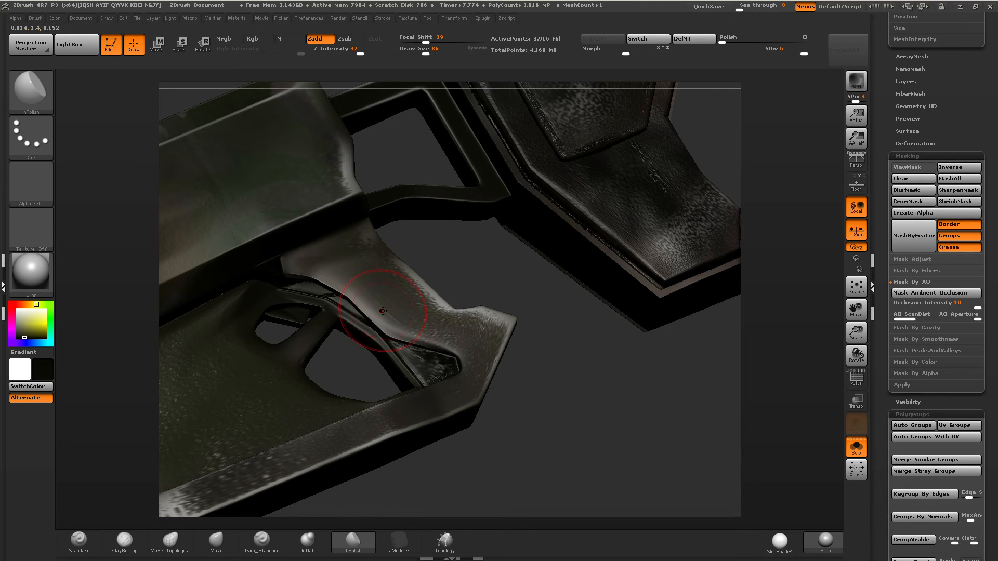
{"action": "mouse_move", "coordinate": [411, 307]}
{"action": "right_mouse_down"}
{"action": "mouse_move", "coordinate": [416, 260]}
{"action": "mouse_move", "coordinate": [400, 280]}
{"action": "mouse_move", "coordinate": [386, 200]}
{"action": "mouse_move", "coordinate": [534, 334]}
{"action": "mouse_move", "coordinate": [485, 310]}
{"action": "mouse_move", "coordinate": [487, 297]}
{"action": "right_mouse_up"}
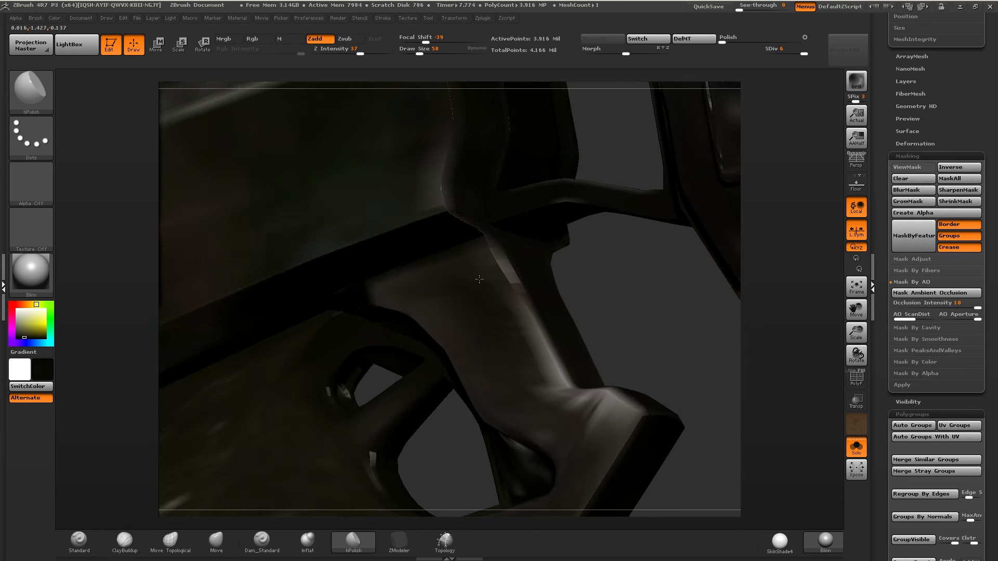
Set the Smooth brush to Zadd without Rgb at Z Intensity 80 and smooth the strut's outer edge.
{"action": "left_click", "coordinate": [321, 40], "text": "shift"}
{"action": "left_click", "coordinate": [264, 39], "text": "shift"}
{"action": "left_click_drag", "start_coordinate": [360, 51], "coordinate": [388, 51], "text": "shift"}
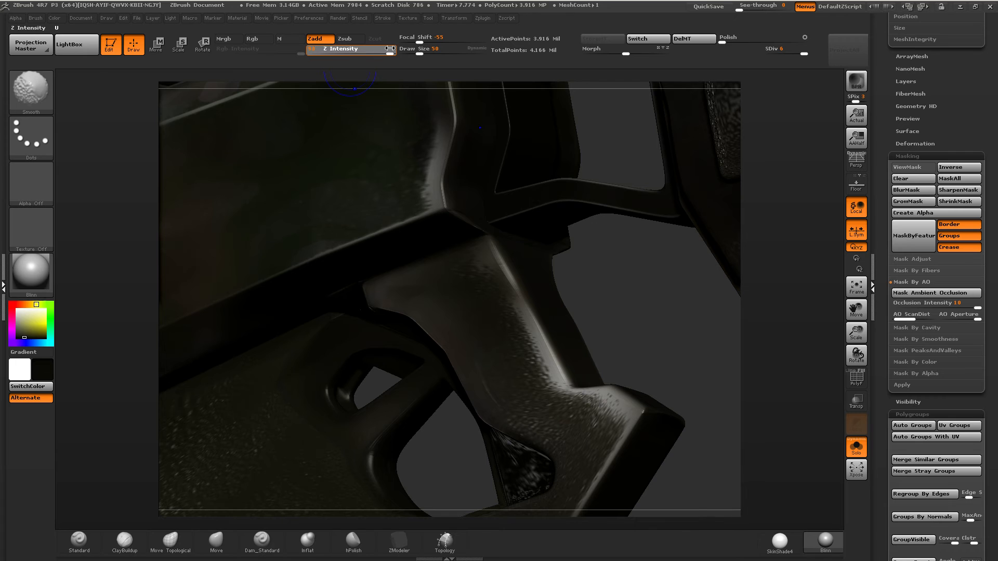
{"action": "right_click_drag", "start_coordinate": [500, 294], "coordinate": [519, 290]}
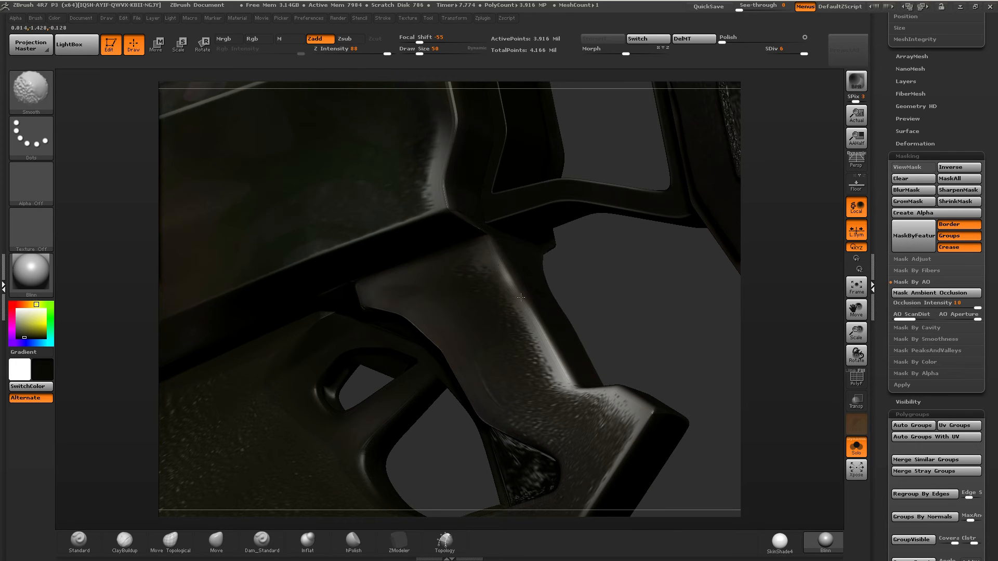
{"action": "mouse_move", "coordinate": [521, 297]}
{"action": "left_mouse_down", "text": "shift"}
{"action": "mouse_move", "coordinate": [561, 368]}
{"action": "mouse_move", "coordinate": [519, 299]}
{"action": "left_mouse_up", "text": "shift"}
Raise the Draw Size to 66 and polish along the strut's curved outer edge down toward the notch.
{"action": "right_click_drag", "start_coordinate": [537, 334], "coordinate": [534, 342]}
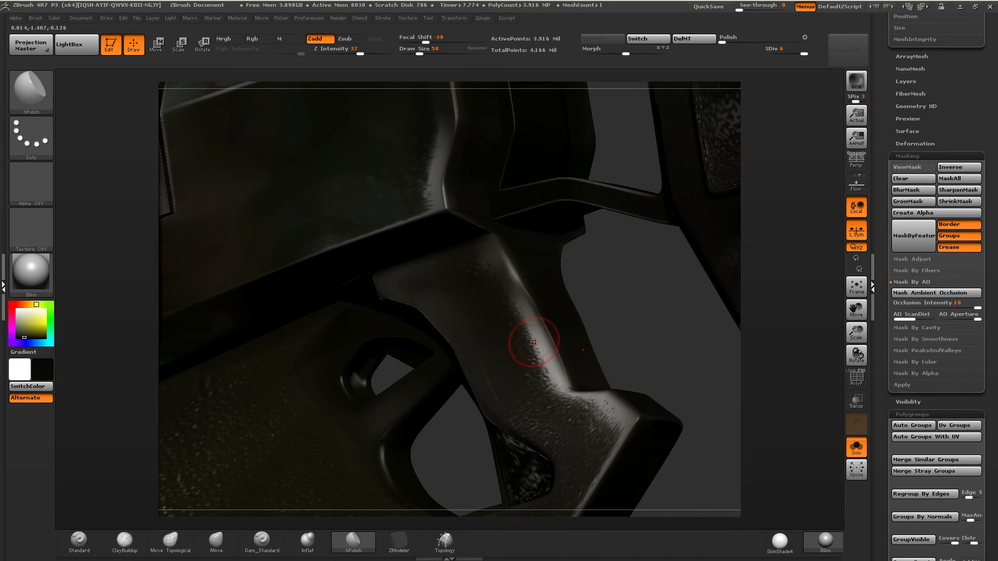
{"action": "key", "text": "]"}
{"action": "left_click_drag", "start_coordinate": [545, 299], "coordinate": [550, 335]}
{"action": "right_click_drag", "start_coordinate": [556, 337], "coordinate": [523, 341]}
{"action": "mouse_move", "coordinate": [557, 371]}
{"action": "left_mouse_down"}
{"action": "mouse_move", "coordinate": [534, 290]}
{"action": "mouse_move", "coordinate": [550, 337]}
{"action": "left_mouse_up"}
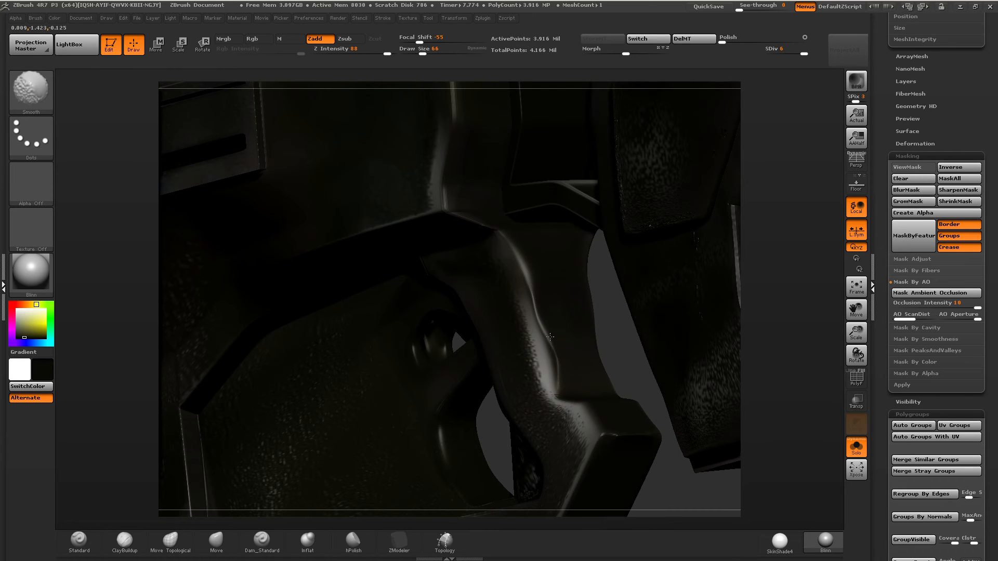
{"action": "mouse_move", "coordinate": [532, 287]}
{"action": "left_mouse_down"}
{"action": "mouse_move", "coordinate": [523, 270]}
{"action": "mouse_move", "coordinate": [532, 331]}
{"action": "left_mouse_up"}
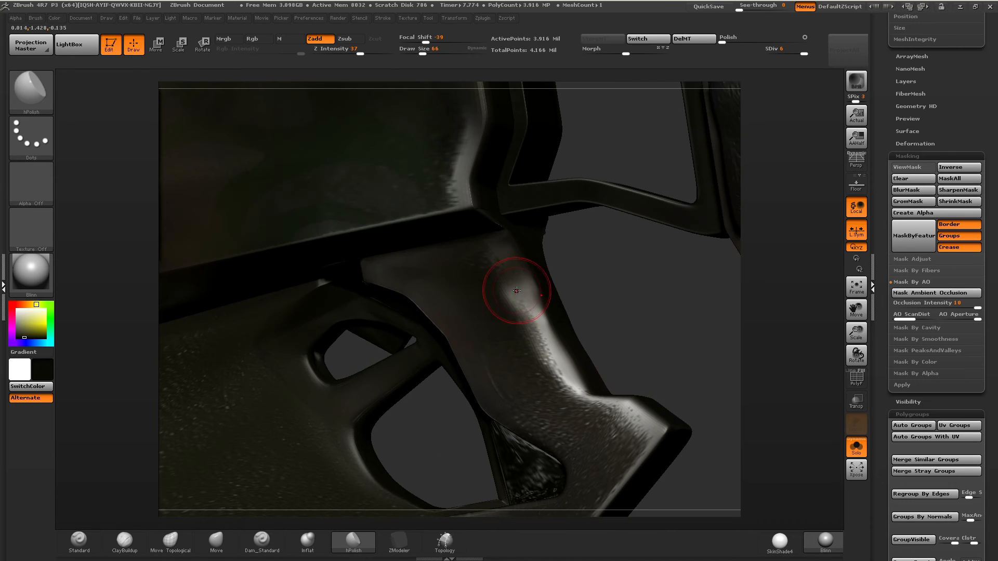
Polish and smooth the strut's upper end below the body, and reduce the Draw Size to 28.
{"action": "left_click_drag", "start_coordinate": [513, 290], "coordinate": [503, 278]}
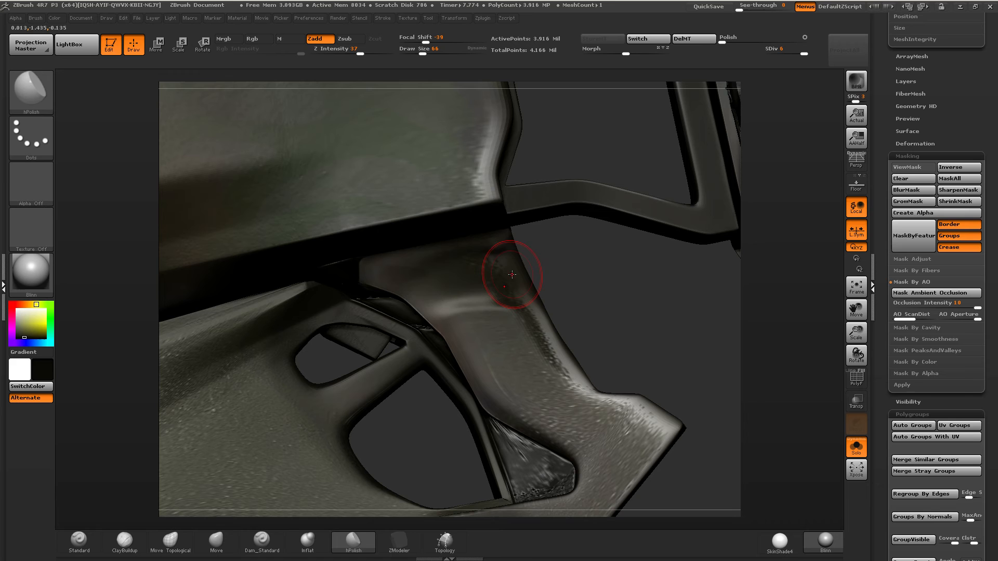
{"action": "key", "text": "shift"}
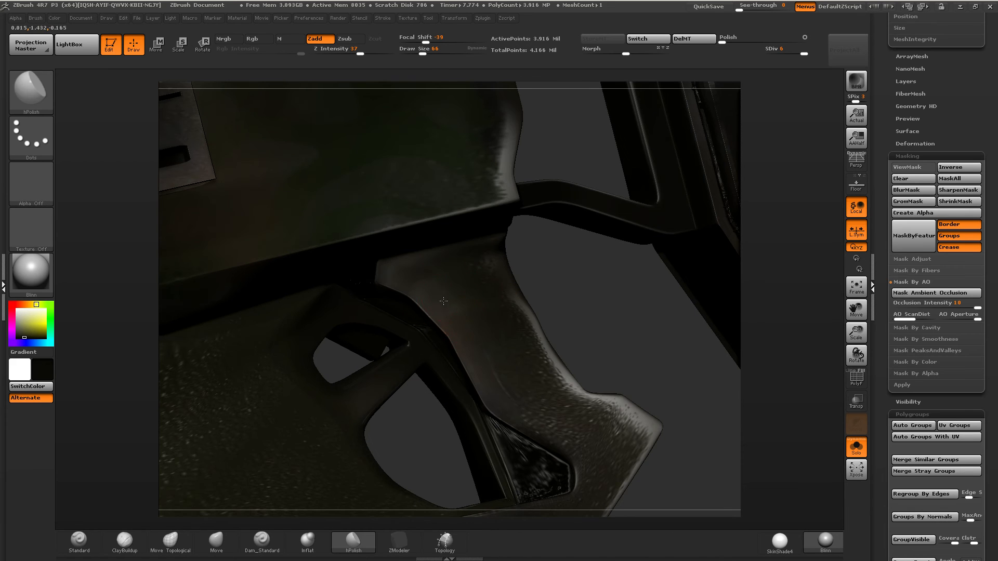
{"action": "key", "text": "shift"}
{"action": "left_click_drag", "start_coordinate": [423, 53], "coordinate": [414, 54]}
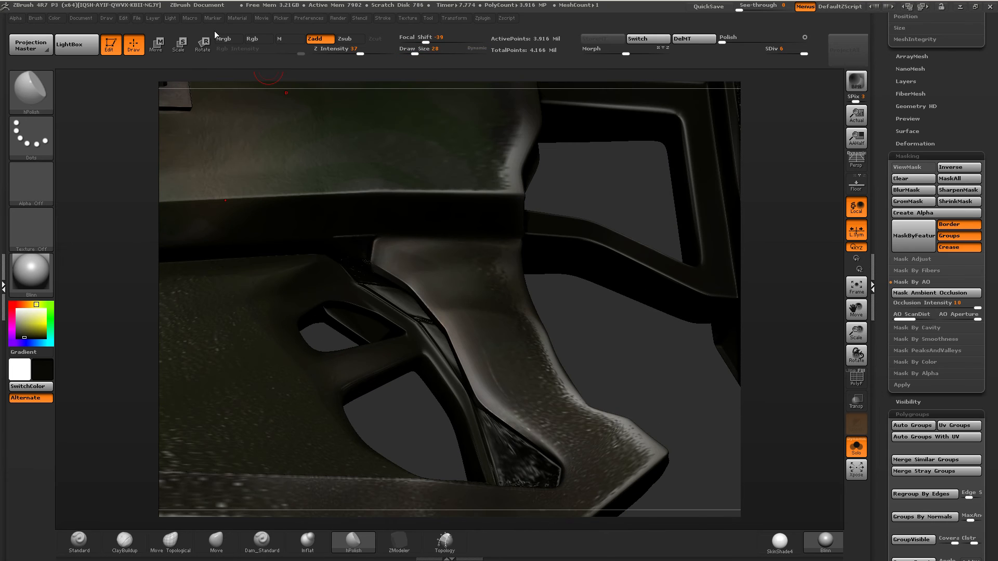
Raise the Diffuse and Specular modifiers of the Blinn material.
{"action": "left_click", "coordinate": [237, 18]}
{"action": "left_click", "coordinate": [263, 205]}
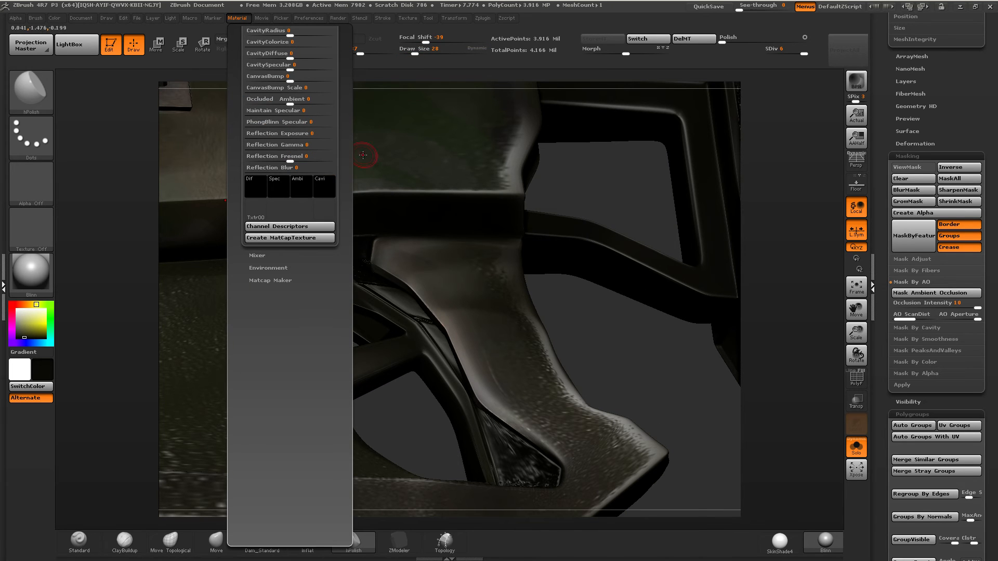
{"action": "left_click", "coordinate": [273, 241]}
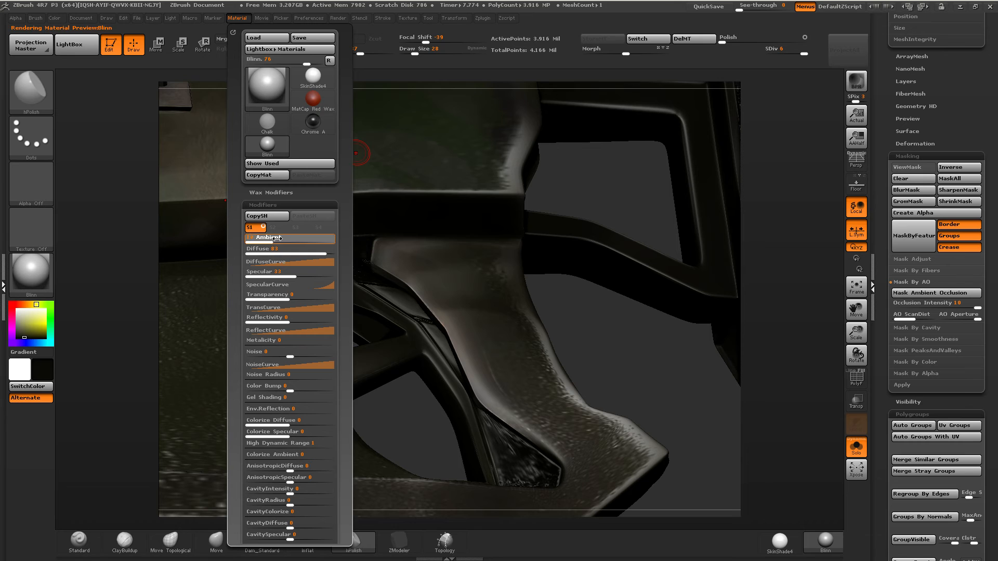
{"action": "left_click", "coordinate": [333, 252]}
{"action": "left_click_drag", "start_coordinate": [299, 276], "coordinate": [314, 275]}
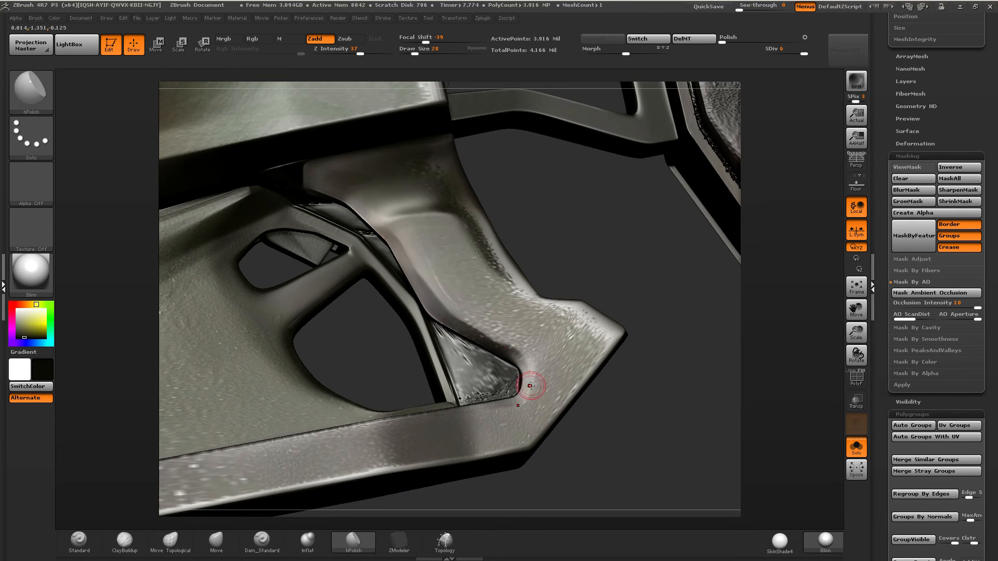
Enable Rgb at intensity 100 for the Smooth brush and blend the speckled paint along the strut and its lower corner.
{"action": "key", "text": "shift"}
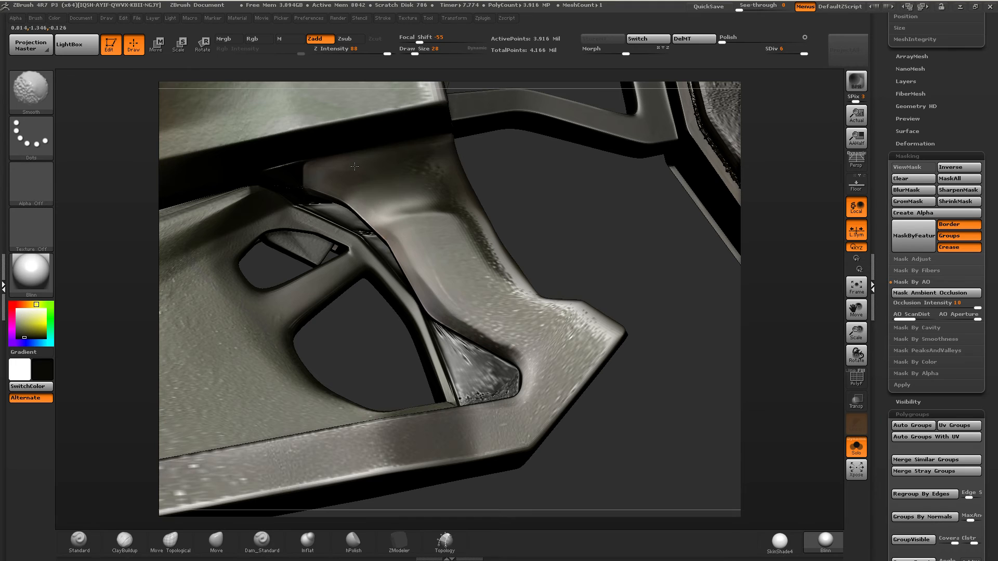
{"action": "left_click", "coordinate": [252, 39]}
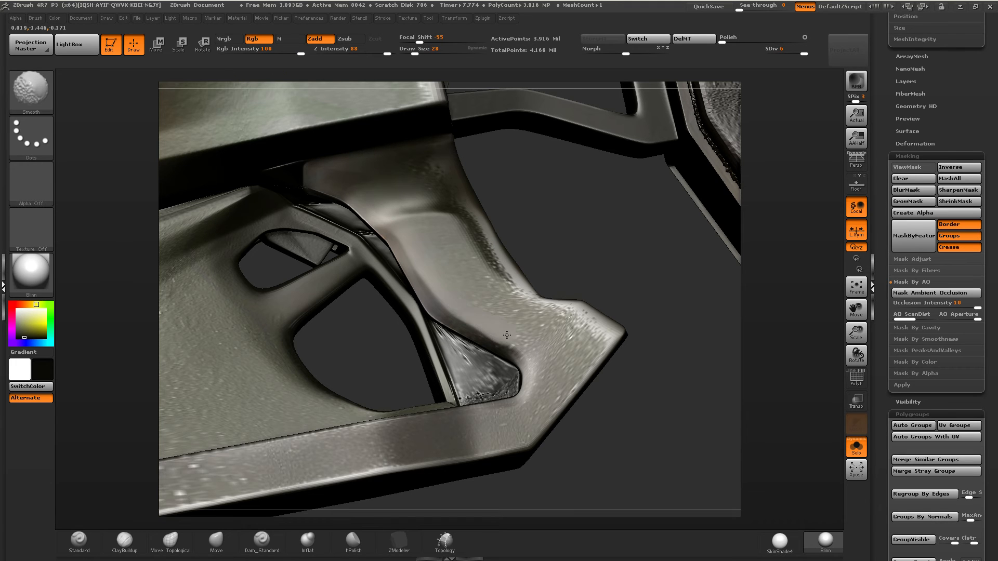
{"action": "left_click_drag", "start_coordinate": [507, 335], "coordinate": [551, 374], "text": "shift"}
{"action": "mouse_move", "coordinate": [539, 417]}
{"action": "left_mouse_down", "text": "shift"}
{"action": "mouse_move", "coordinate": [555, 345]}
{"action": "mouse_move", "coordinate": [496, 304]}
{"action": "left_mouse_up", "text": "shift"}
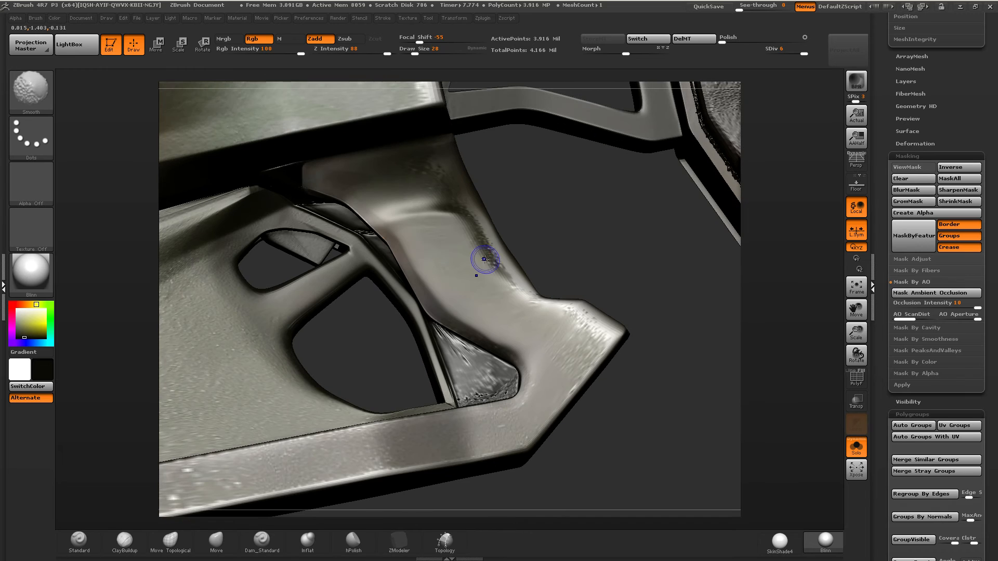
{"action": "left_click_drag", "start_coordinate": [479, 263], "coordinate": [458, 200], "text": "shift"}
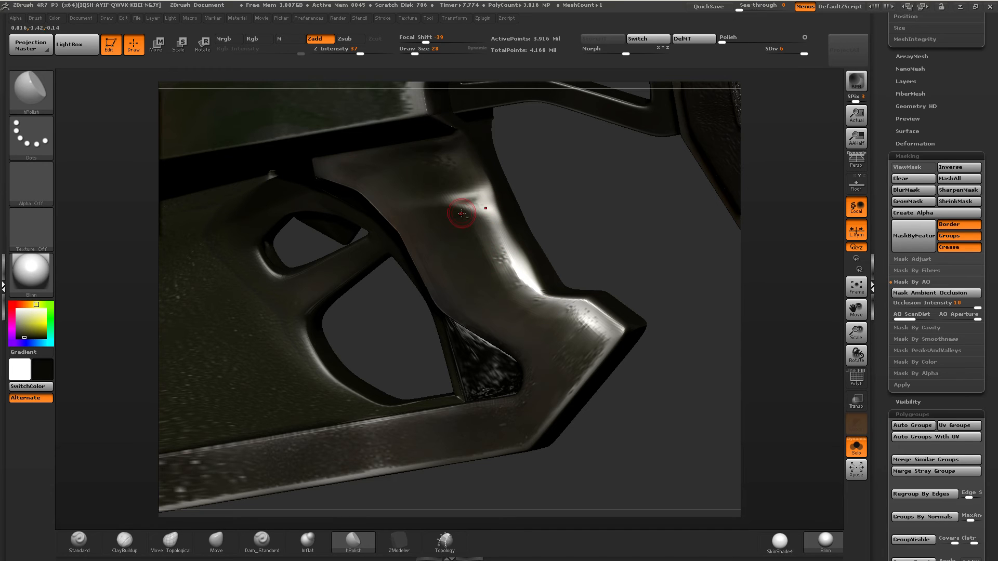
Smooth the notch where the strut's outer edge meets the frame's pointed rear corner.
{"action": "key", "text": "shift"}
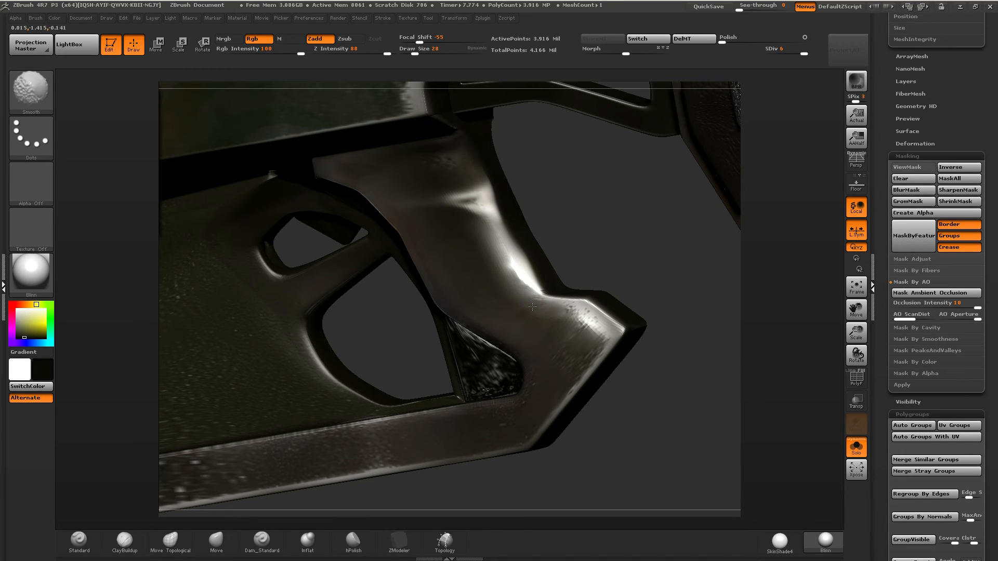
{"action": "mouse_move", "coordinate": [529, 298]}
{"action": "left_mouse_down", "text": "shift"}
{"action": "mouse_move", "coordinate": [517, 259]}
{"action": "mouse_move", "coordinate": [536, 292]}
{"action": "mouse_move", "coordinate": [528, 272]}
{"action": "left_mouse_up", "text": "shift"}
{"action": "key", "text": "shift"}
{"action": "mouse_move", "coordinate": [528, 272]}
{"action": "right_mouse_down"}
{"action": "mouse_move", "coordinate": [498, 297]}
{"action": "mouse_move", "coordinate": [524, 311]}
{"action": "mouse_move", "coordinate": [507, 297]}
{"action": "right_mouse_up"}
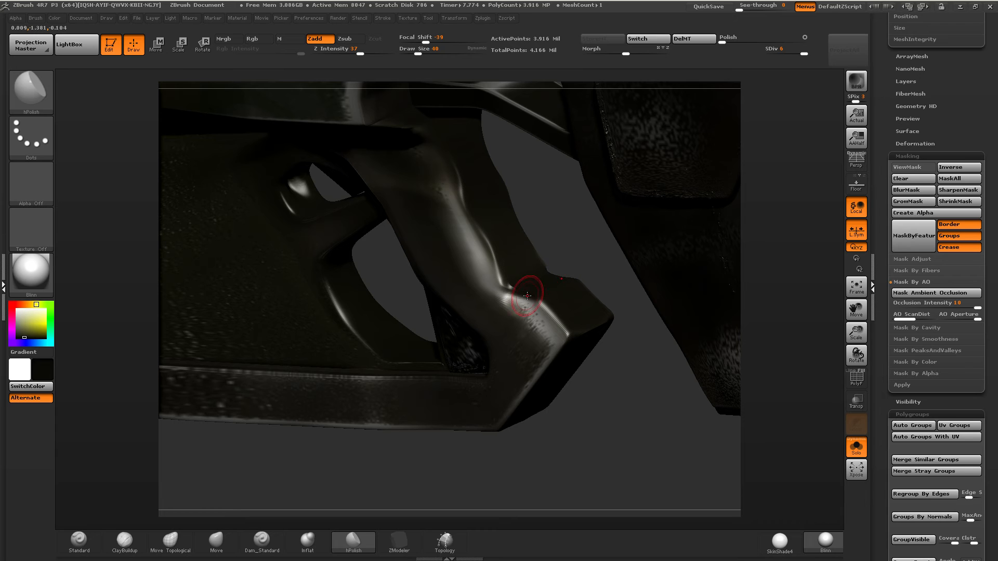
Smooth the upper edge of the frame's pointed rear corner at Draw Size 40.
{"action": "key", "text": "shift"}
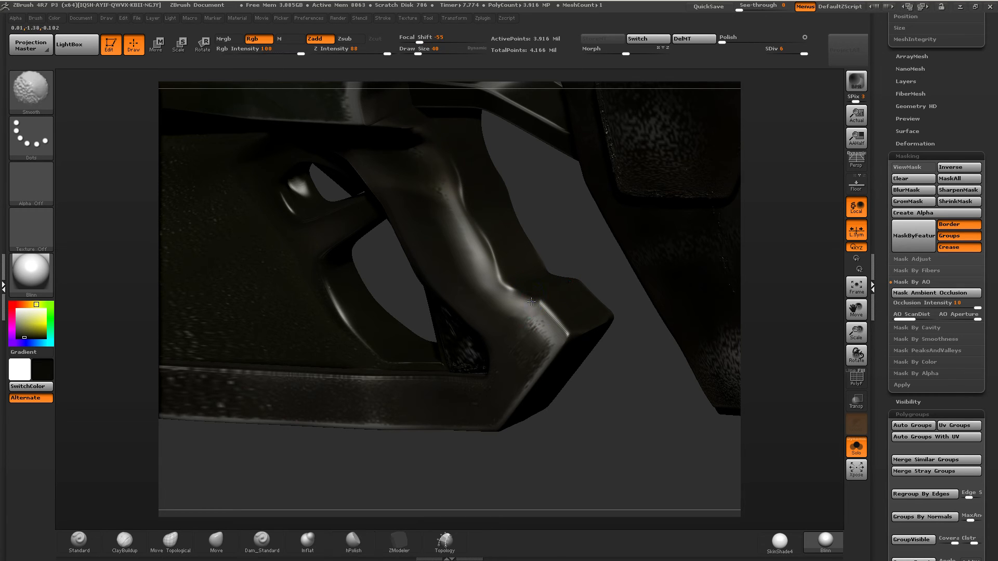
{"action": "mouse_move", "coordinate": [551, 315]}
{"action": "left_mouse_down"}
{"action": "mouse_move", "coordinate": [566, 337]}
{"action": "mouse_move", "coordinate": [561, 324]}
{"action": "left_mouse_up"}
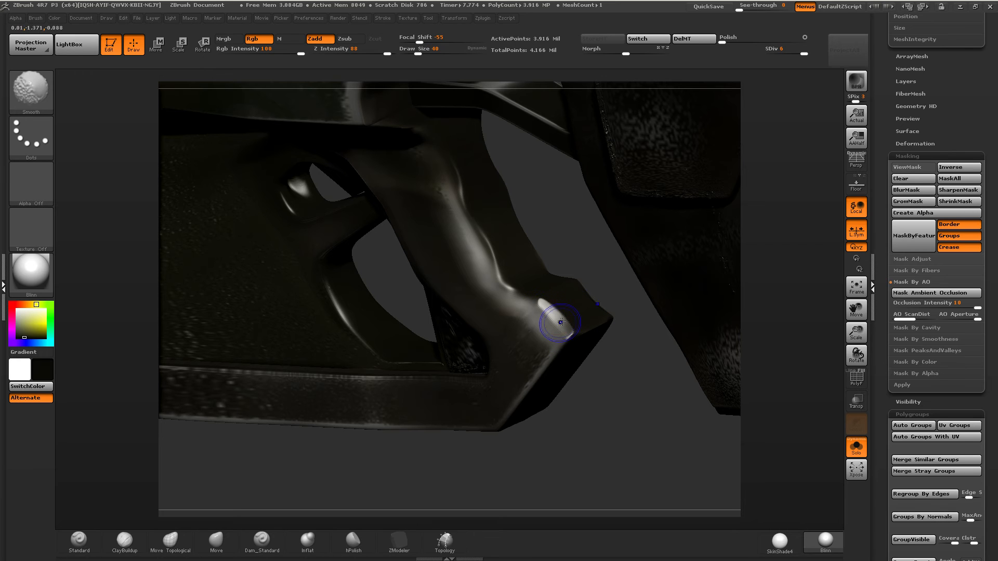
{"action": "right_click_drag", "start_coordinate": [558, 322], "coordinate": [592, 309]}
{"action": "left_click_drag", "start_coordinate": [573, 303], "coordinate": [559, 305], "text": "shift"}
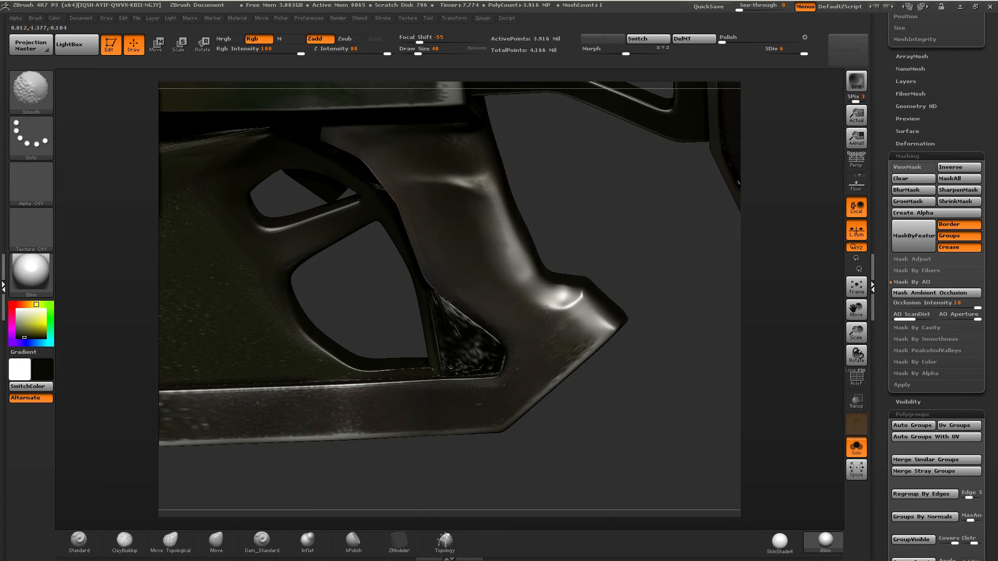
{"action": "mouse_move", "coordinate": [546, 336]}
{"action": "right_mouse_down"}
{"action": "mouse_move", "coordinate": [526, 341]}
{"action": "mouse_move", "coordinate": [611, 345]}
{"action": "right_mouse_up"}
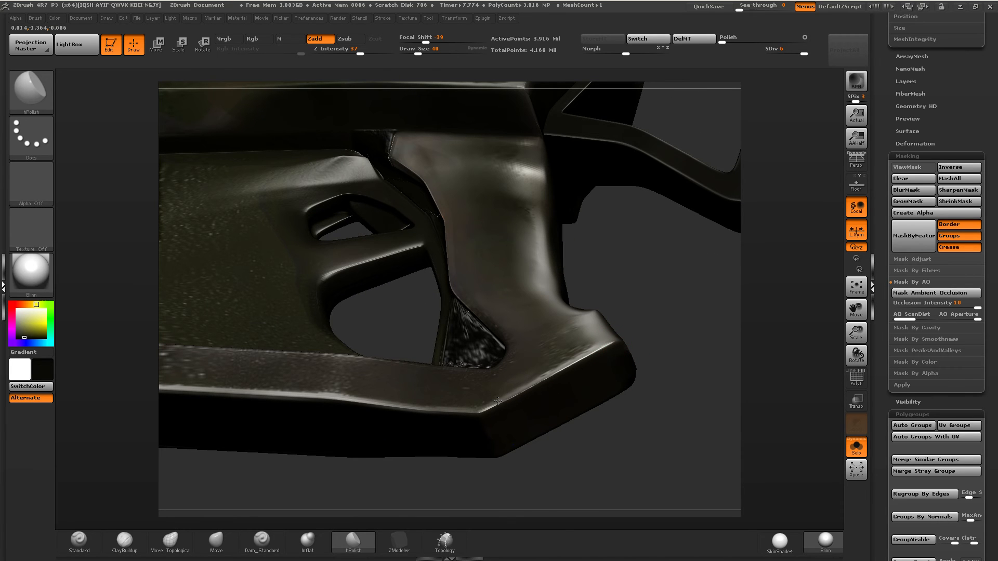
Smooth and polish the diagonal lower edge of the frame's rear corner.
{"action": "left_click_drag", "start_coordinate": [498, 401], "coordinate": [598, 347], "text": "shift"}
{"action": "right_click_drag", "start_coordinate": [582, 333], "coordinate": [590, 359]}
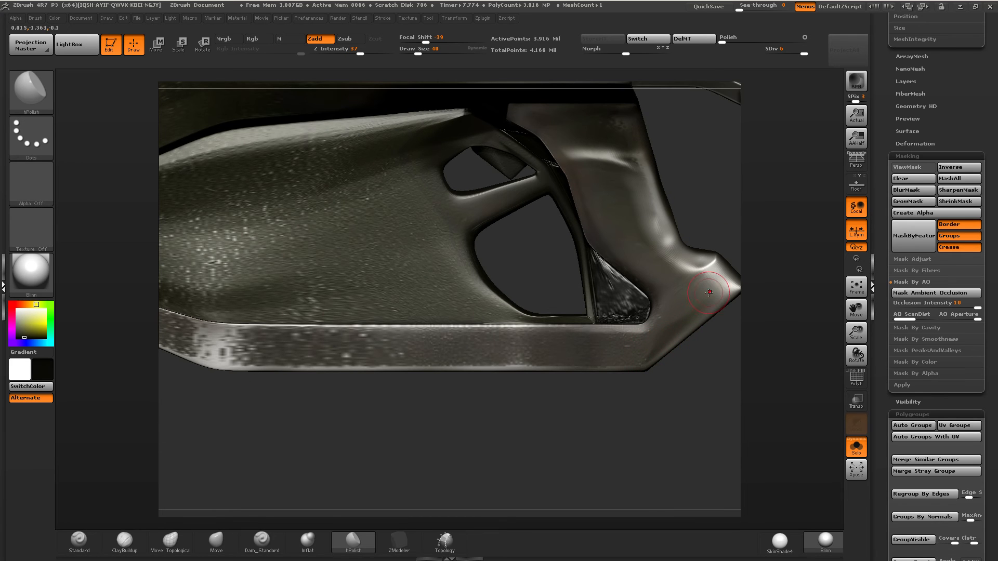
{"action": "mouse_move", "coordinate": [708, 292]}
{"action": "right_mouse_down", "text": "alt"}
{"action": "mouse_move", "coordinate": [579, 300]}
{"action": "mouse_move", "coordinate": [635, 292]}
{"action": "right_mouse_up", "text": "alt"}
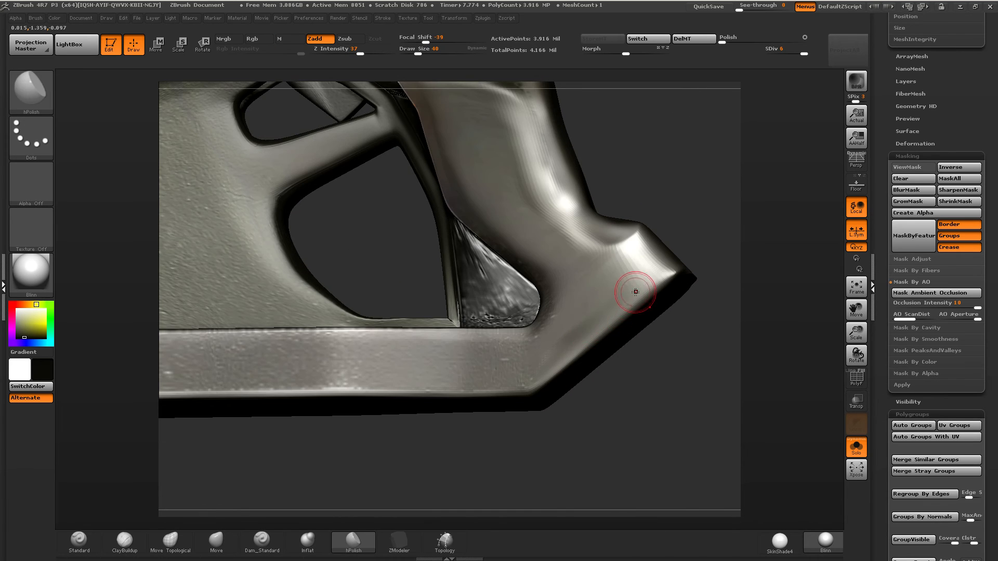
{"action": "left_click_drag", "start_coordinate": [590, 329], "coordinate": [552, 372]}
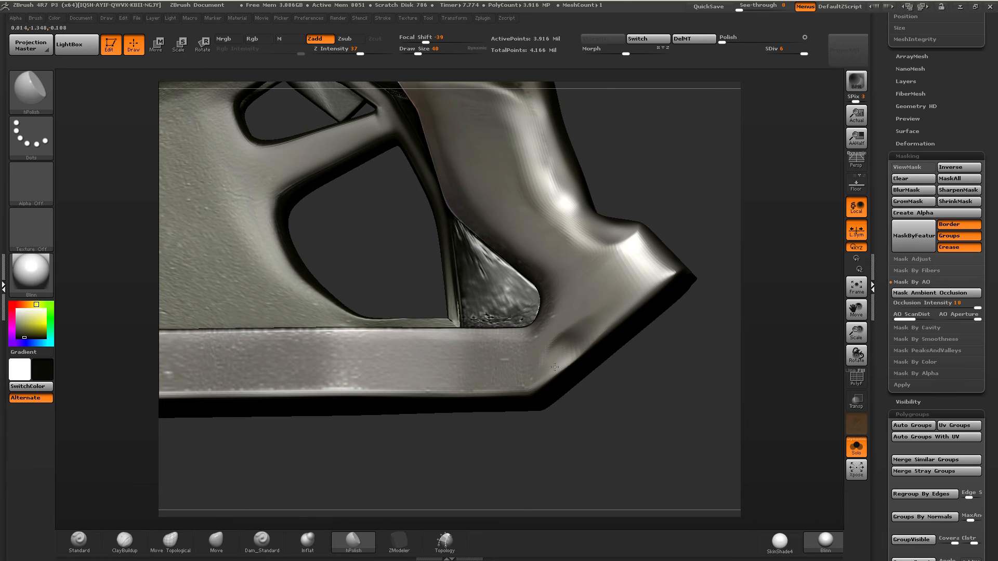
{"action": "left_click_drag", "start_coordinate": [624, 298], "coordinate": [568, 330], "text": "shift"}
{"action": "mouse_move", "coordinate": [568, 330]}
{"action": "right_mouse_down", "text": "shift"}
{"action": "mouse_move", "coordinate": [574, 315]}
{"action": "mouse_move", "coordinate": [515, 292]}
{"action": "mouse_move", "coordinate": [712, 298]}
{"action": "right_mouse_up", "text": "shift"}
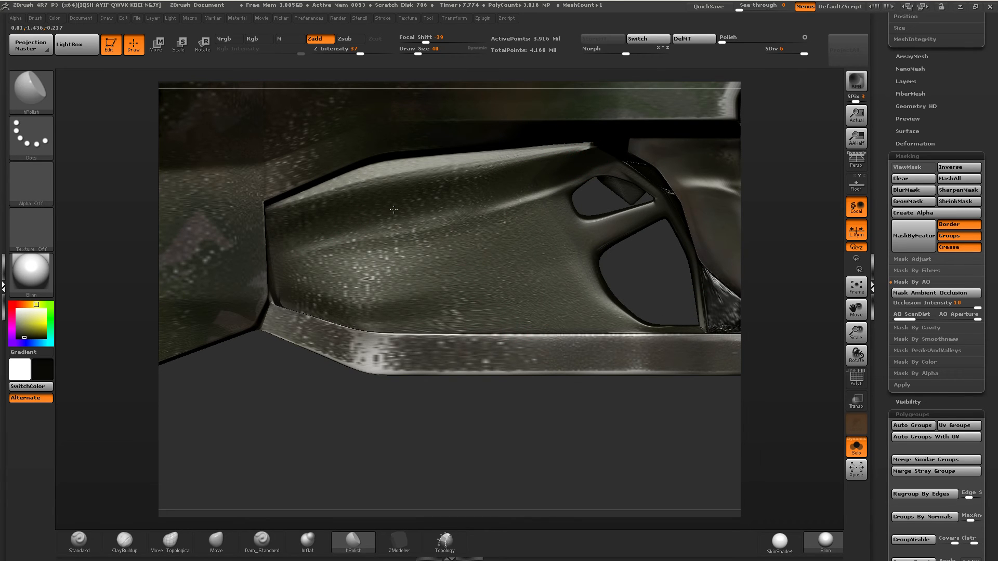
Smooth the recessed side panel's upper groove, configure LazyMouse with Backtrack and SnapToTrack, and polish across the panel at Draw Size 28.
{"action": "key", "text": "shift"}
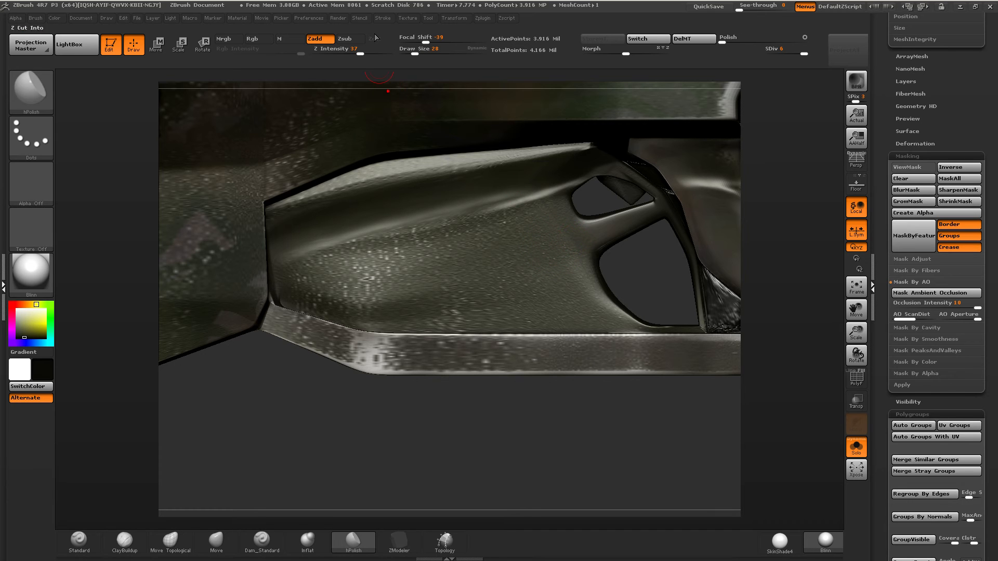
{"action": "left_click", "coordinate": [388, 17]}
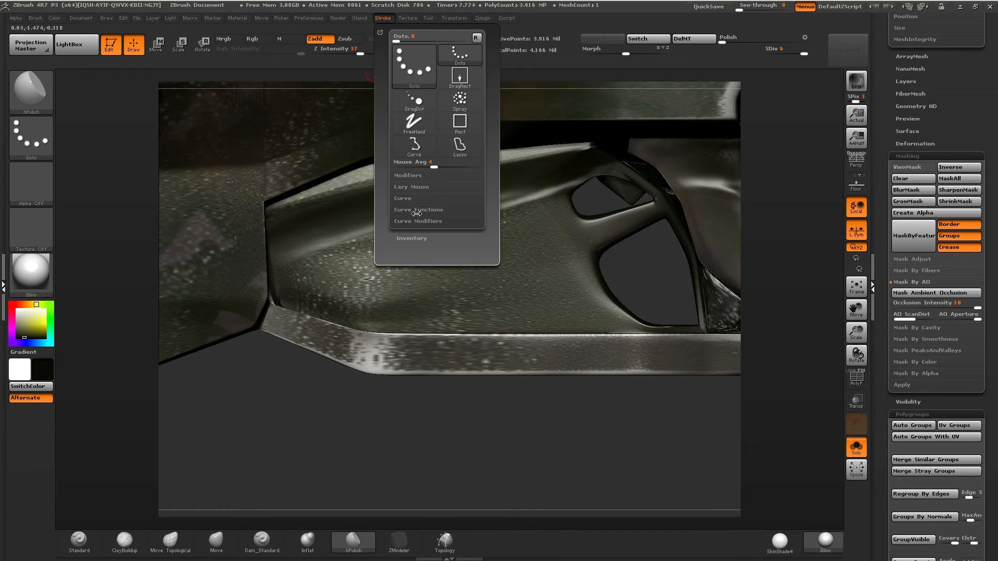
{"action": "left_click", "coordinate": [410, 188]}
{"action": "left_click", "coordinate": [414, 198]}
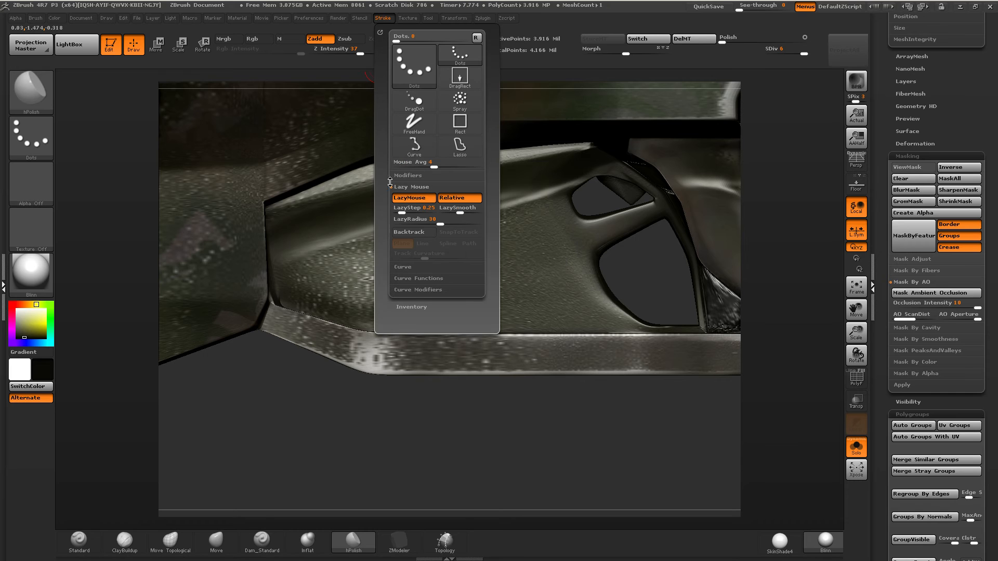
{"action": "left_click", "coordinate": [414, 232]}
{"action": "left_click", "coordinate": [460, 232]}
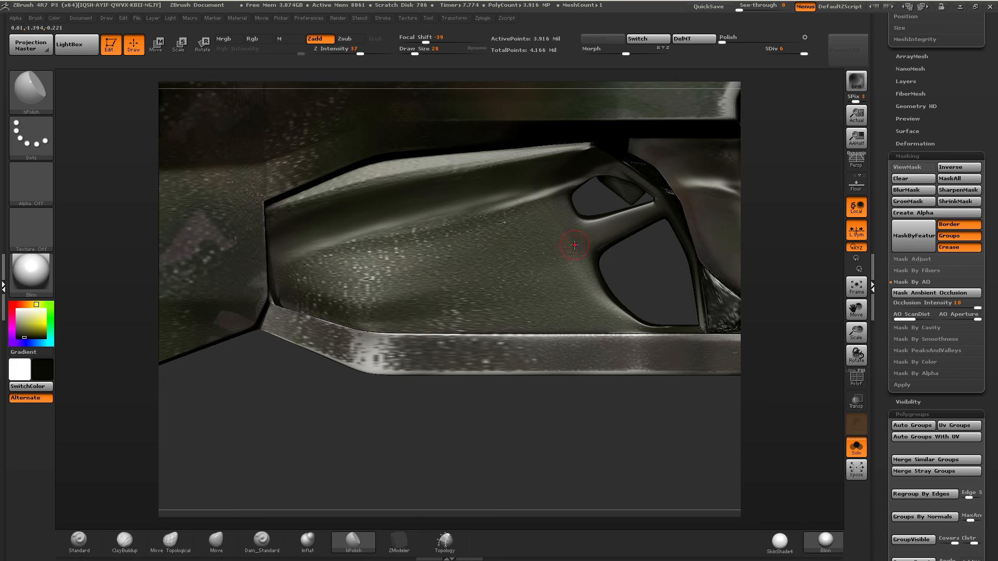
{"action": "mouse_move", "coordinate": [566, 239]}
{"action": "left_mouse_down"}
{"action": "mouse_move", "coordinate": [361, 295]}
{"action": "mouse_move", "coordinate": [575, 242]}
{"action": "left_mouse_up"}
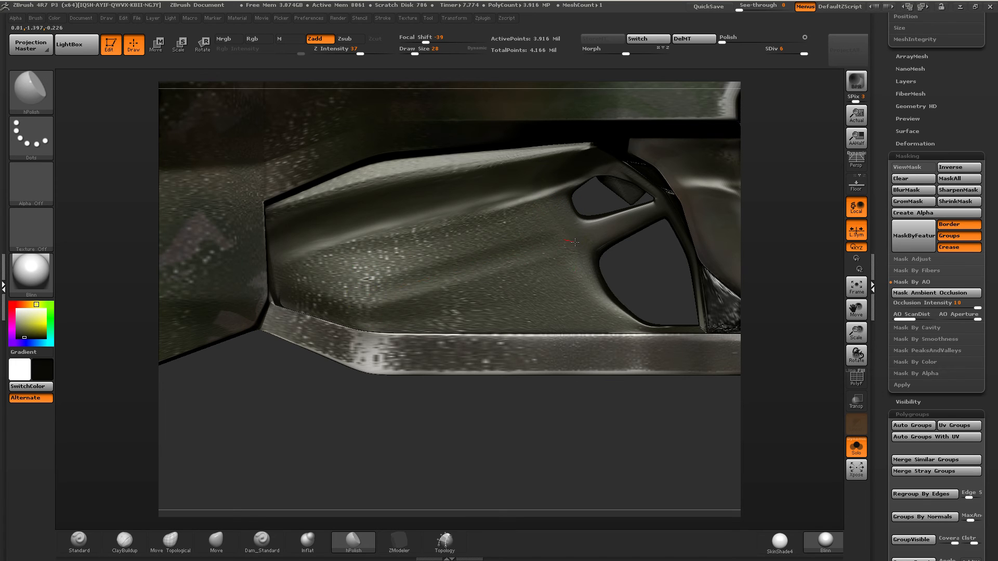
Polish a wide slanted groove across the lower part of the recessed side panel and smooth its front end.
{"action": "left_click_drag", "start_coordinate": [646, 226], "coordinate": [652, 226]}
{"action": "key", "text": "shift"}
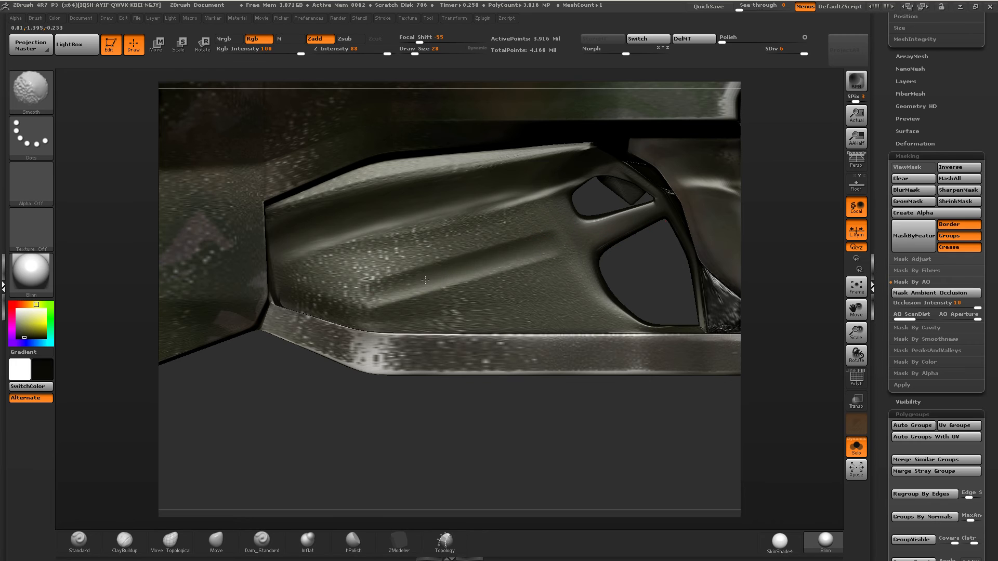
{"action": "left_click_drag", "start_coordinate": [425, 280], "coordinate": [361, 297], "text": "shift"}
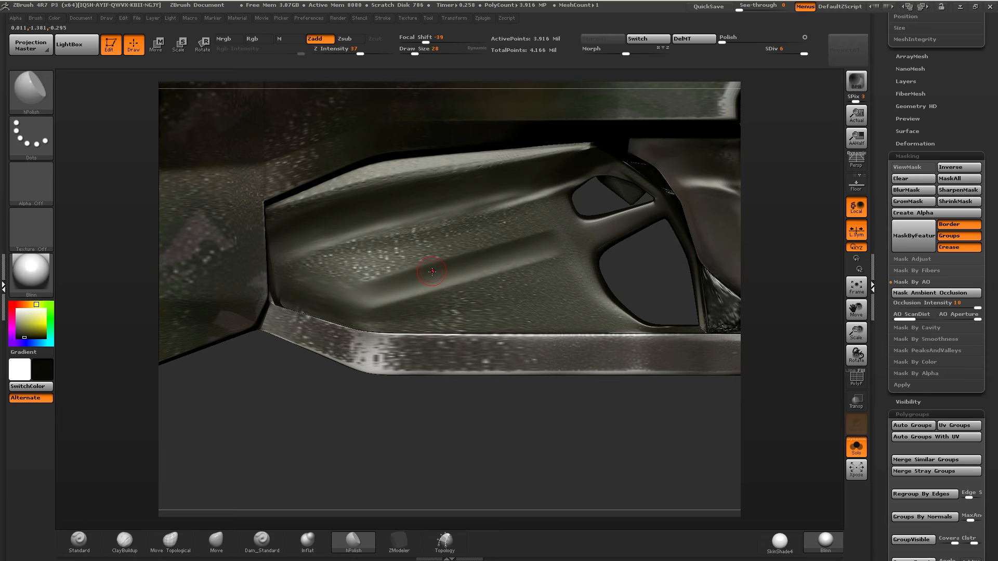
Polish a narrow groove between the panel's two wide grooves at Draw Size 12 and Z Intensity 60, deepen it with repeated strokes, and smooth its ends.
{"action": "key", "text": "bracketleft"}
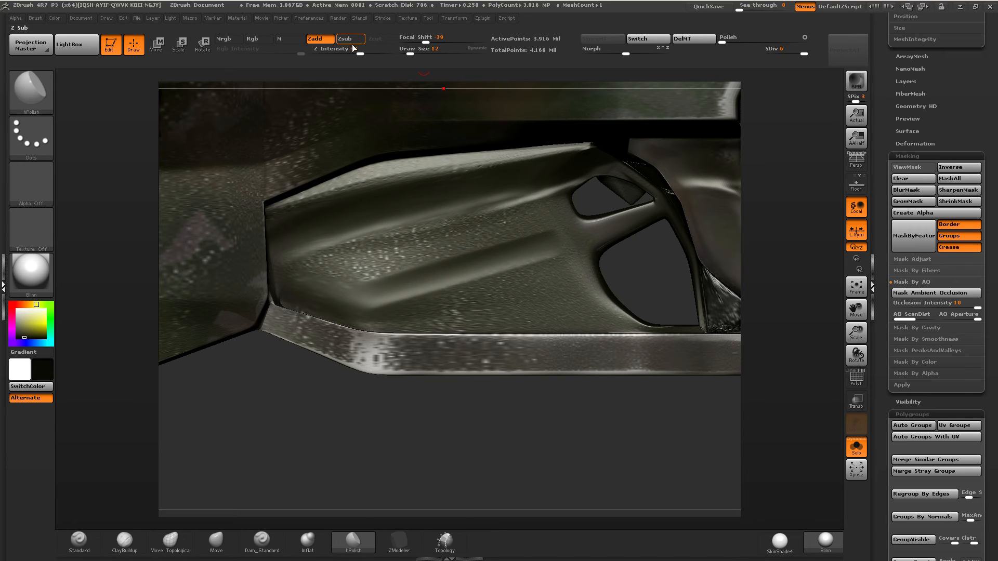
{"action": "left_click", "coordinate": [374, 52]}
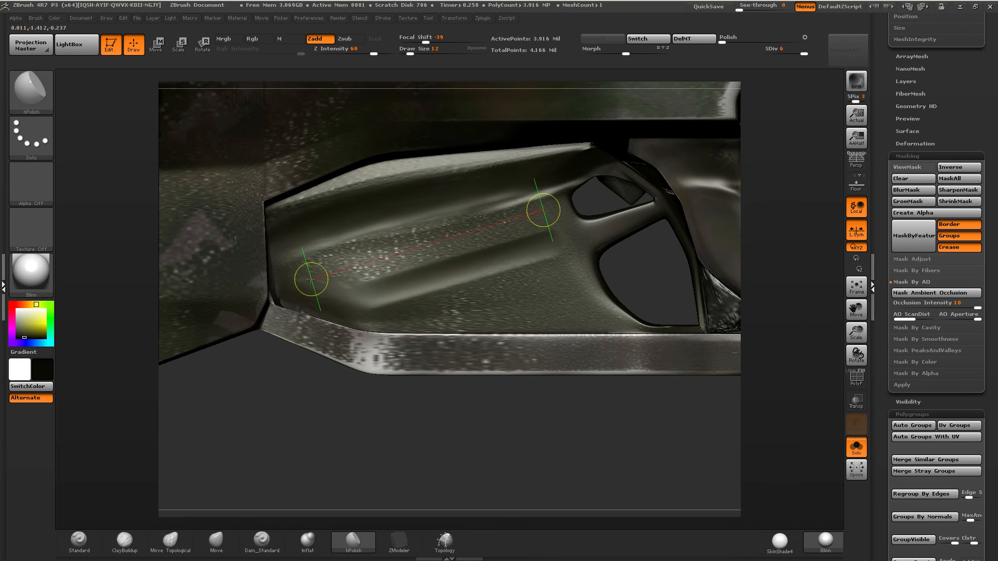
{"action": "left_click_drag", "start_coordinate": [365, 262], "coordinate": [563, 209]}
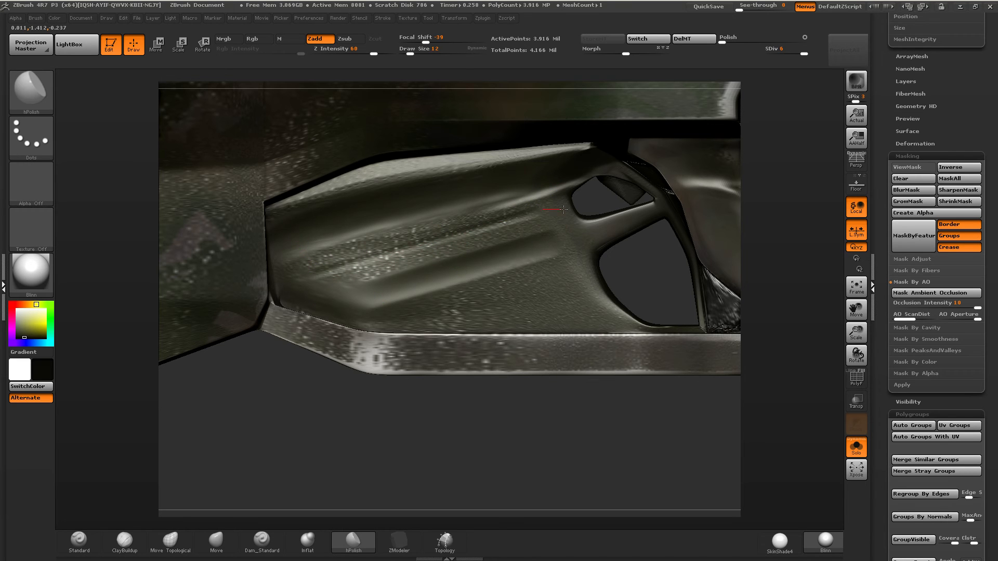
{"action": "key", "text": "1"}
{"action": "key", "text": "1"}
{"action": "key", "text": "1"}
{"action": "key", "text": "1"}
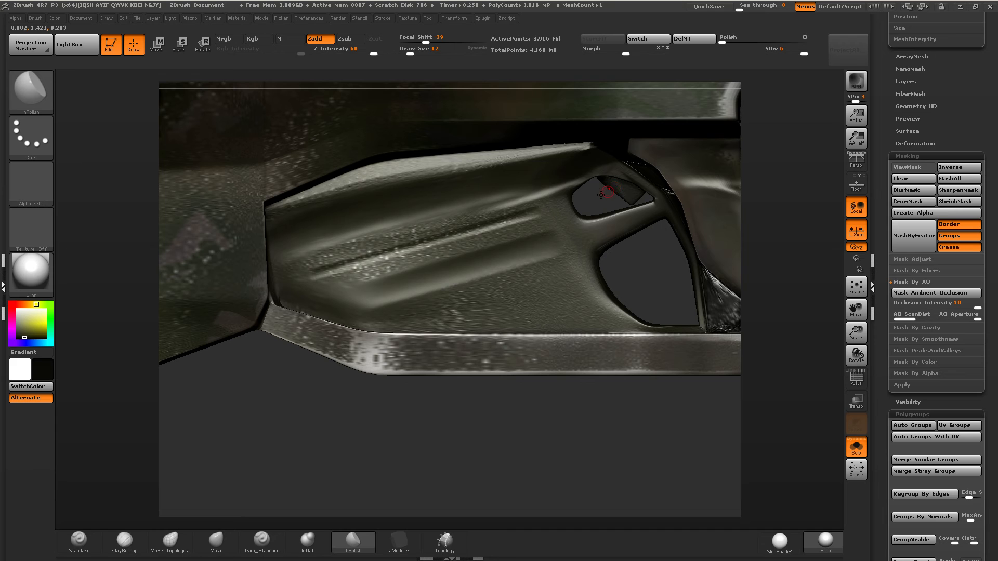
{"action": "key", "text": "1"}
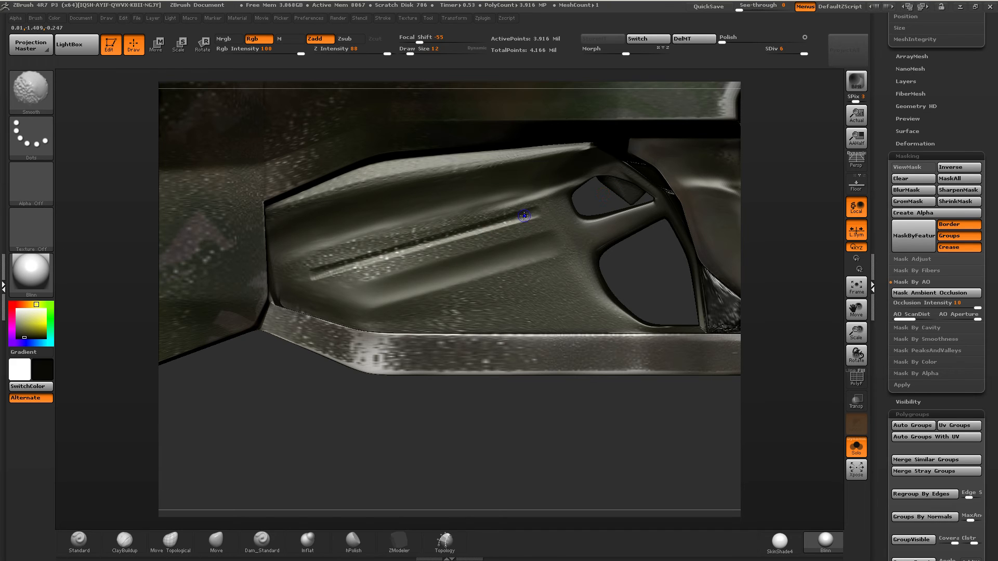
{"action": "left_click_drag", "start_coordinate": [362, 264], "coordinate": [314, 275], "text": "shift"}
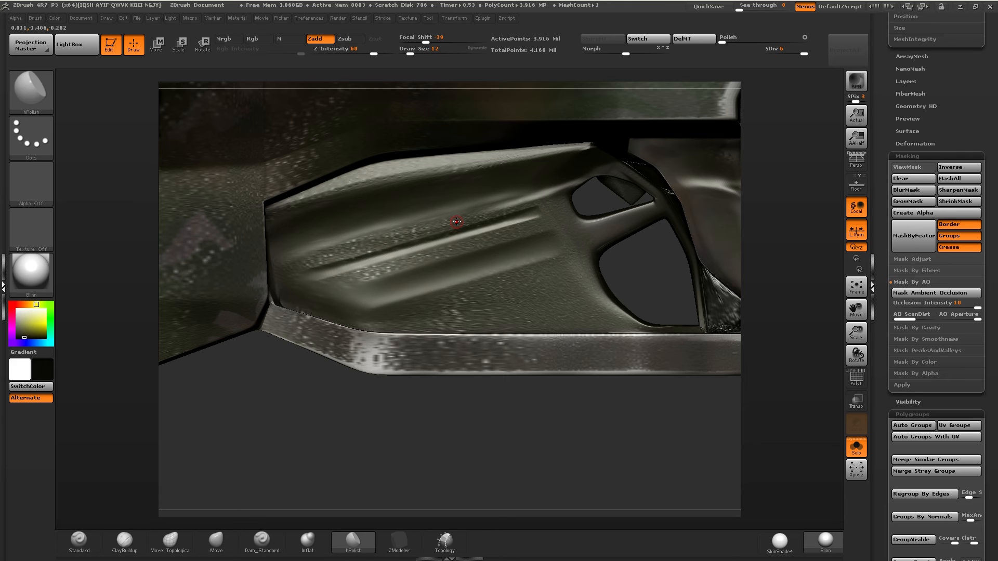
Polish parallel narrow grooves near the recessed panel's lower edge at Z Intensity 59 and smooth their ends.
{"action": "left_click", "coordinate": [373, 53]}
{"action": "right_click_drag", "start_coordinate": [506, 241], "coordinate": [473, 237], "text": "alt"}
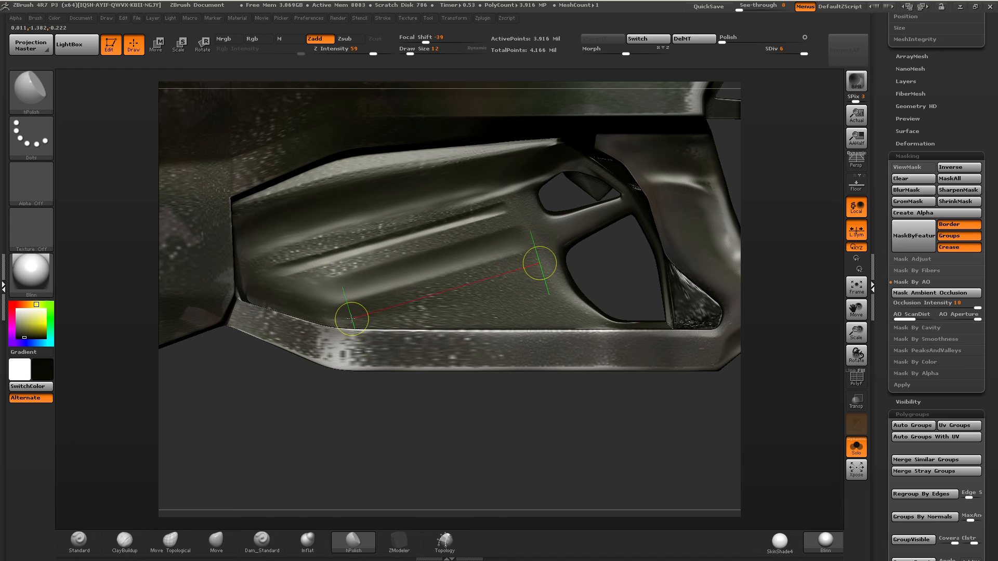
{"action": "mouse_move", "coordinate": [490, 278]}
{"action": "left_mouse_down"}
{"action": "mouse_move", "coordinate": [536, 263]}
{"action": "mouse_move", "coordinate": [369, 312]}
{"action": "mouse_move", "coordinate": [528, 271]}
{"action": "mouse_move", "coordinate": [471, 282]}
{"action": "left_mouse_up"}
{"action": "key", "text": "shift"}
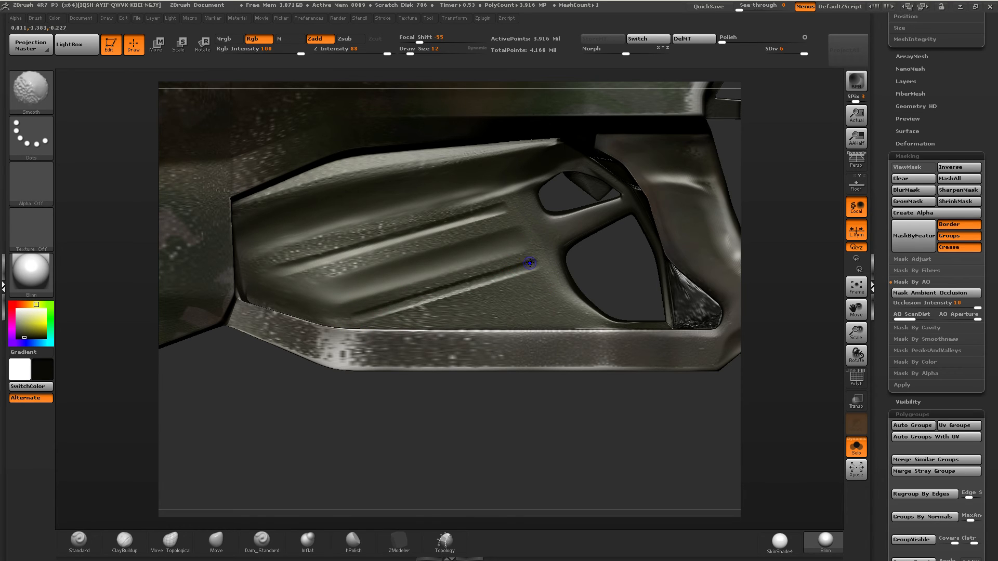
{"action": "mouse_move", "coordinate": [545, 280]}
{"action": "left_mouse_down"}
{"action": "mouse_move", "coordinate": [435, 318]}
{"action": "mouse_move", "coordinate": [543, 278]}
{"action": "mouse_move", "coordinate": [521, 293]}
{"action": "mouse_move", "coordinate": [540, 297]}
{"action": "mouse_move", "coordinate": [495, 314]}
{"action": "mouse_move", "coordinate": [565, 291]}
{"action": "mouse_move", "coordinate": [540, 297]}
{"action": "left_mouse_up"}
Set up the Dam_Standard brush with Line Backtrack and SnapToTrack, Rgb enabled at intensity 18, and Draw Size 10.
{"action": "right_click_drag", "start_coordinate": [503, 301], "coordinate": [492, 251], "text": "ctrl"}
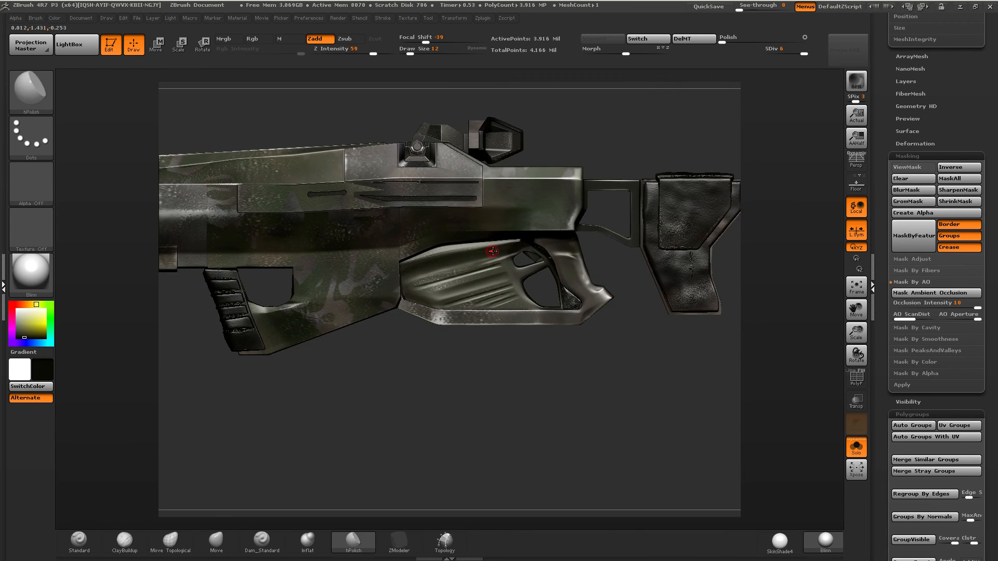
{"action": "mouse_move", "coordinate": [533, 293]}
{"action": "right_mouse_down"}
{"action": "mouse_move", "coordinate": [547, 308]}
{"action": "mouse_move", "coordinate": [514, 383]}
{"action": "mouse_move", "coordinate": [559, 330]}
{"action": "right_mouse_up"}
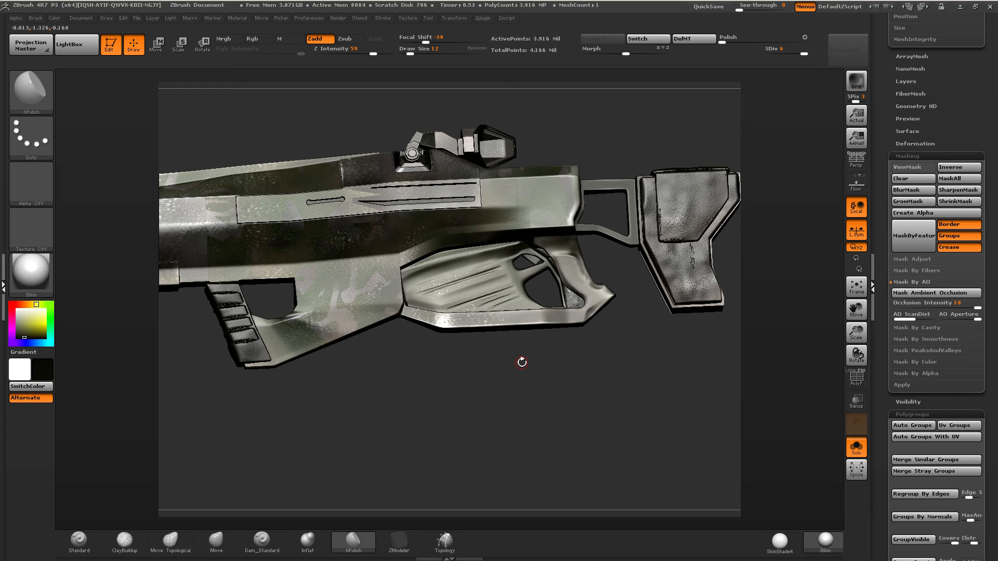
{"action": "right_click_drag", "start_coordinate": [475, 249], "coordinate": [293, 477], "text": "shift"}
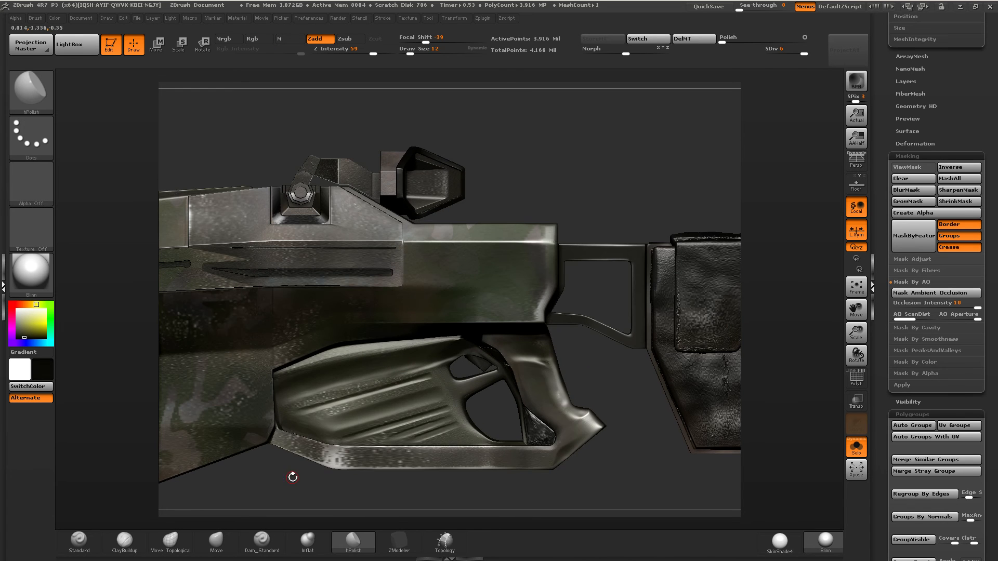
{"action": "left_click", "coordinate": [262, 541]}
{"action": "left_click", "coordinate": [382, 17]}
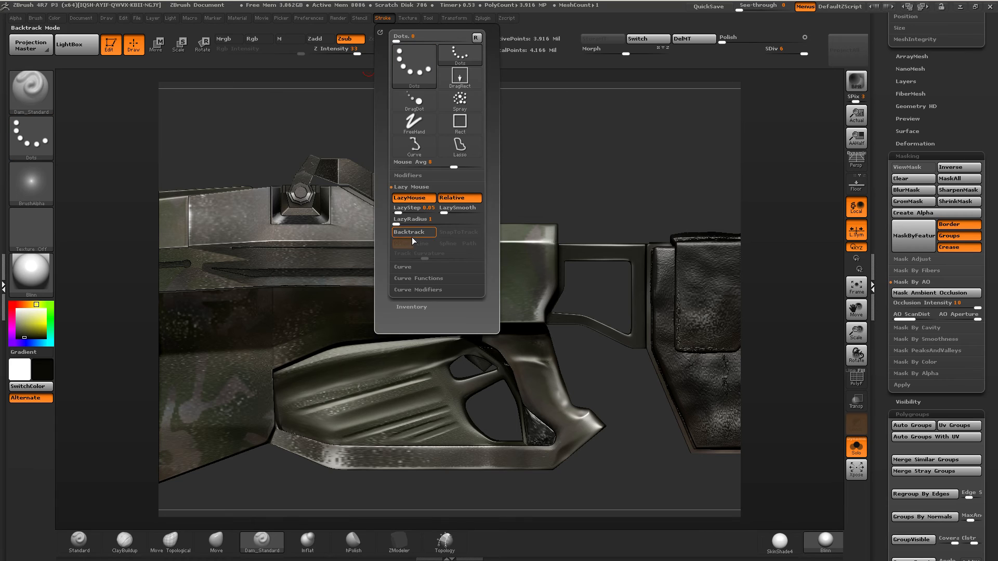
{"action": "left_click", "coordinate": [423, 244]}
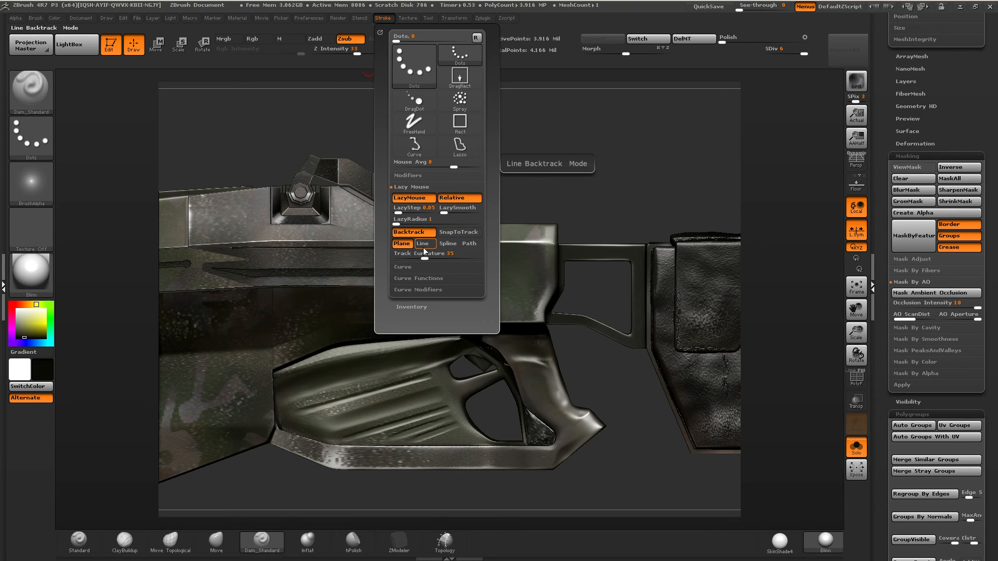
{"action": "left_click", "coordinate": [467, 234]}
{"action": "right_click_drag", "start_coordinate": [318, 274], "coordinate": [284, 278], "text": "ctrl"}
{"action": "left_click", "coordinate": [258, 39]}
{"action": "left_click_drag", "start_coordinate": [300, 53], "coordinate": [253, 51]}
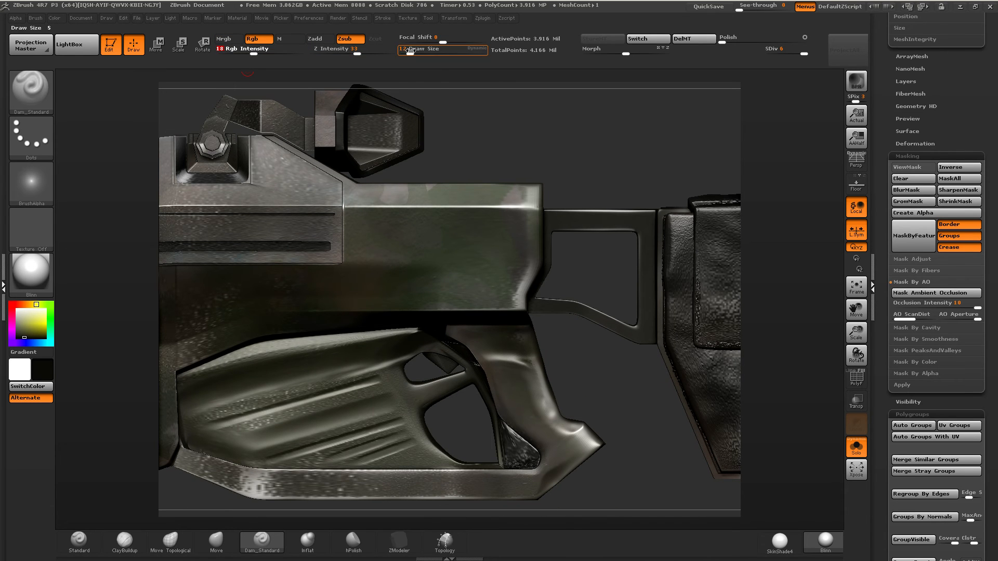
Engrave a rectangular panel outline with a slanted rear corner on the side of the rifle's rear body.
{"action": "mouse_move", "coordinate": [474, 275]}
{"action": "right_mouse_down", "text": "ctrl"}
{"action": "mouse_move", "coordinate": [484, 285]}
{"action": "mouse_move", "coordinate": [606, 283]}
{"action": "right_mouse_up", "text": "ctrl"}
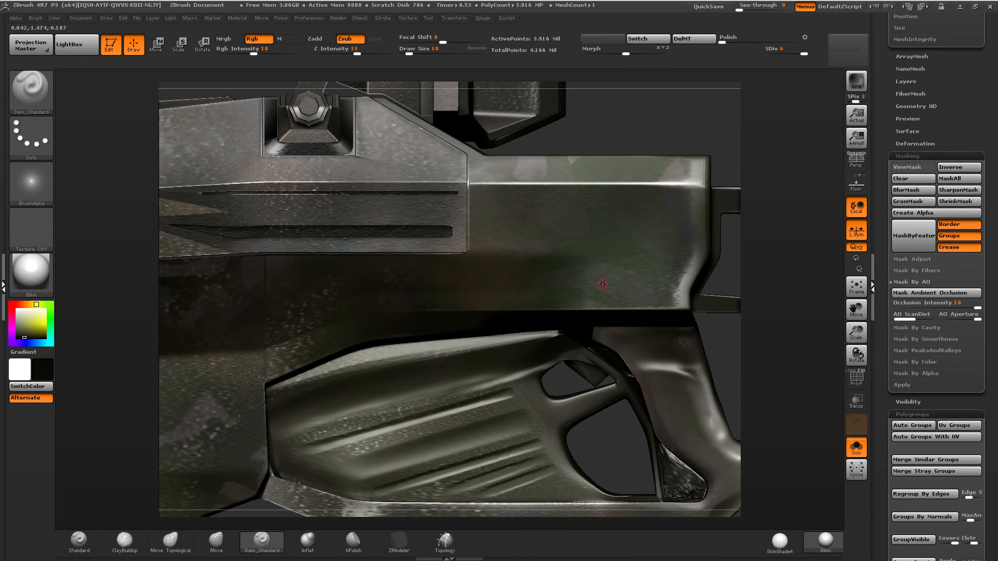
{"action": "right_click_drag", "start_coordinate": [603, 263], "coordinate": [583, 249], "text": "alt"}
{"action": "mouse_move", "coordinate": [462, 239]}
{"action": "left_mouse_down"}
{"action": "mouse_move", "coordinate": [661, 233]}
{"action": "mouse_move", "coordinate": [653, 236]}
{"action": "left_mouse_up"}
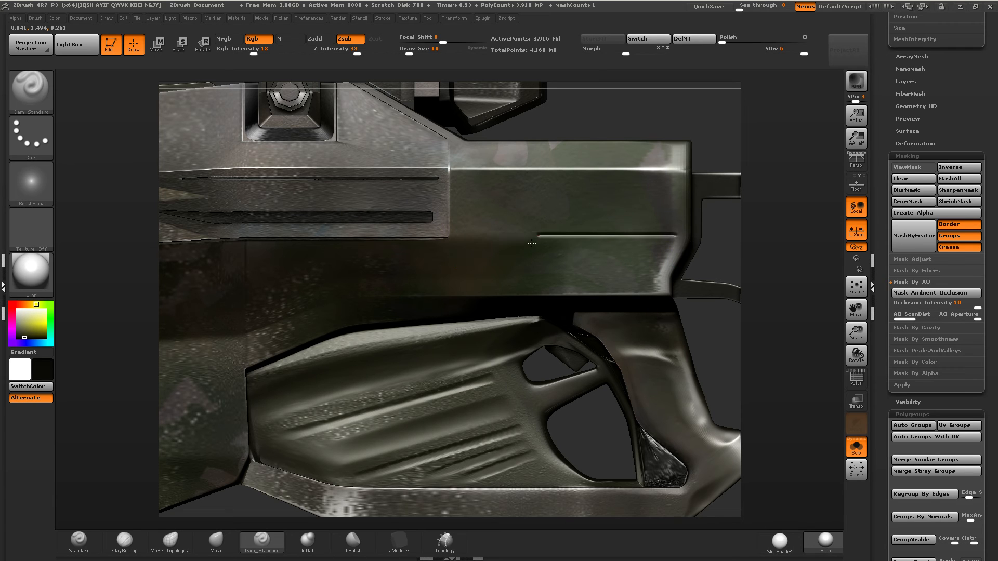
{"action": "mouse_move", "coordinate": [465, 235]}
{"action": "left_mouse_down"}
{"action": "mouse_move", "coordinate": [464, 190]}
{"action": "mouse_move", "coordinate": [462, 205]}
{"action": "mouse_move", "coordinate": [603, 185]}
{"action": "left_mouse_up"}
{"action": "left_click_drag", "start_coordinate": [647, 216], "coordinate": [675, 234]}
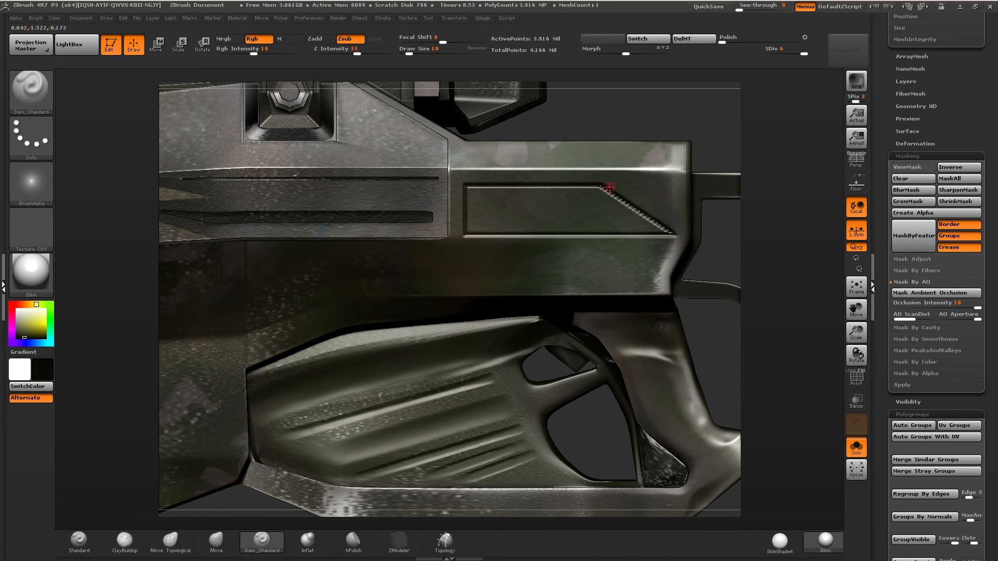
Engrave a lengthwise line through the middle of the rear body's panel outline.
{"action": "right_click_drag", "start_coordinate": [606, 207], "coordinate": [520, 309]}
{"action": "right_click_drag", "start_coordinate": [520, 309], "coordinate": [516, 242], "text": "ctrl"}
{"action": "right_click_drag", "start_coordinate": [541, 276], "coordinate": [536, 278], "text": "shift"}
{"action": "mouse_move", "coordinate": [535, 278]}
{"action": "right_mouse_down", "text": "ctrl"}
{"action": "mouse_move", "coordinate": [543, 301]}
{"action": "mouse_move", "coordinate": [516, 225]}
{"action": "right_mouse_up", "text": "ctrl"}
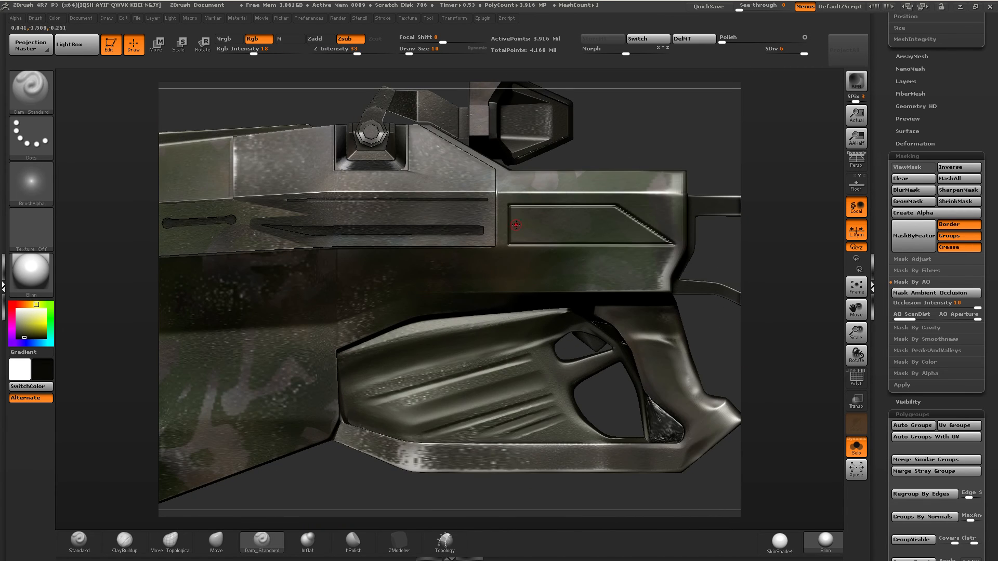
{"action": "left_click_drag", "start_coordinate": [511, 223], "coordinate": [636, 224]}
Engrave a slanted line along the front part of the rifle's upper cover.
{"action": "right_click_drag", "start_coordinate": [359, 229], "coordinate": [584, 269], "text": "alt"}
{"action": "right_click_drag", "start_coordinate": [372, 264], "coordinate": [596, 266], "text": "alt"}
{"action": "right_click_drag", "start_coordinate": [309, 232], "coordinate": [237, 265], "text": "alt"}
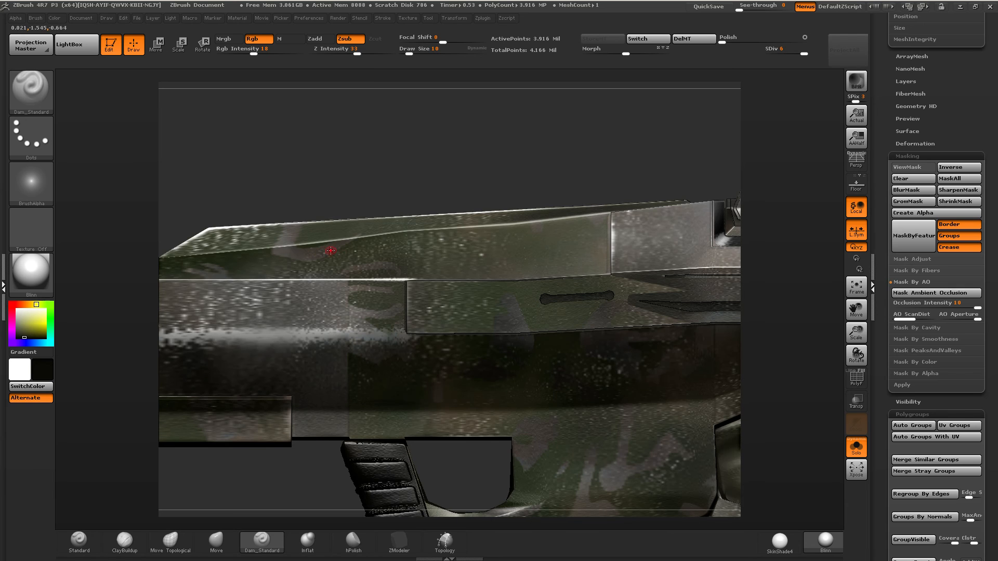
{"action": "left_click_drag", "start_coordinate": [246, 262], "coordinate": [406, 238]}
{"action": "left_click_drag", "start_coordinate": [217, 269], "coordinate": [211, 269]}
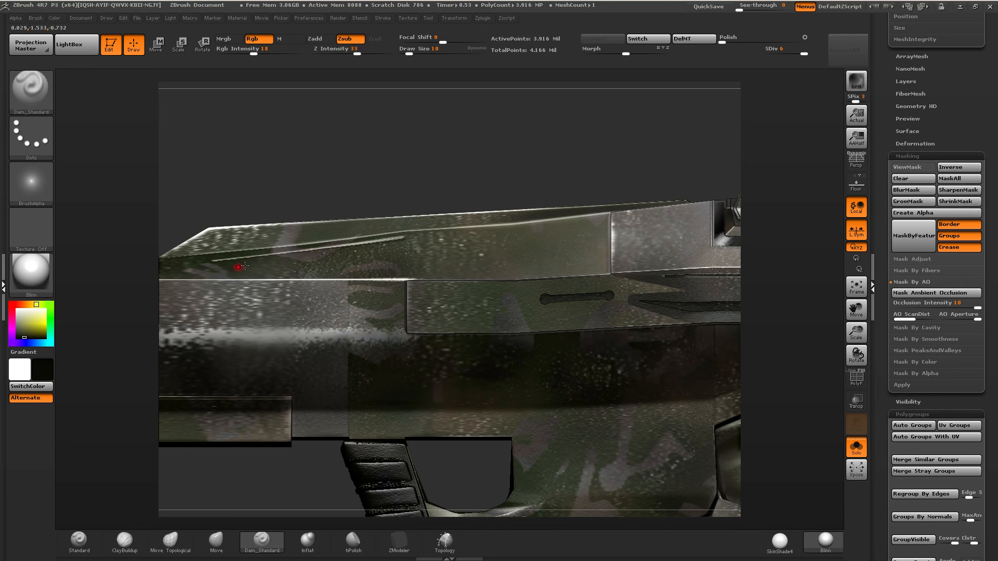
Continue the upper cover's slanted line into a closed outline with a rectangular rear section and a tapering front.
{"action": "mouse_move", "coordinate": [404, 238]}
{"action": "left_mouse_down"}
{"action": "mouse_move", "coordinate": [597, 224]}
{"action": "mouse_move", "coordinate": [546, 231]}
{"action": "left_mouse_up"}
{"action": "left_click_drag", "start_coordinate": [410, 244], "coordinate": [408, 239]}
{"action": "mouse_move", "coordinate": [413, 237]}
{"action": "right_mouse_down"}
{"action": "mouse_move", "coordinate": [491, 251]}
{"action": "mouse_move", "coordinate": [496, 242]}
{"action": "mouse_move", "coordinate": [481, 234]}
{"action": "right_mouse_up"}
{"action": "mouse_move", "coordinate": [589, 220]}
{"action": "left_mouse_down"}
{"action": "mouse_move", "coordinate": [587, 265]}
{"action": "mouse_move", "coordinate": [590, 232]}
{"action": "mouse_move", "coordinate": [512, 263]}
{"action": "mouse_move", "coordinate": [424, 266]}
{"action": "mouse_move", "coordinate": [528, 264]}
{"action": "left_mouse_up"}
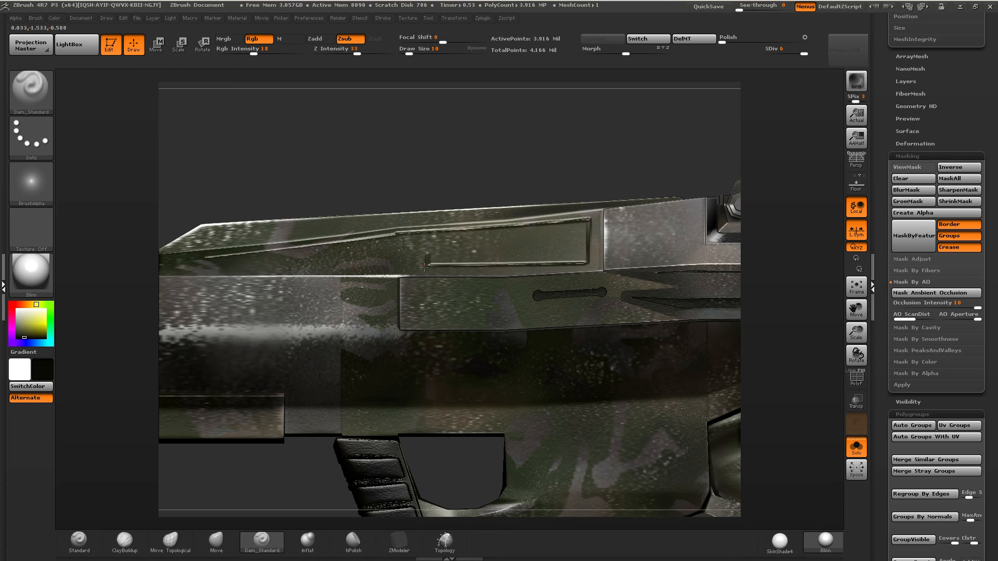
{"action": "left_click_drag", "start_coordinate": [426, 251], "coordinate": [257, 268]}
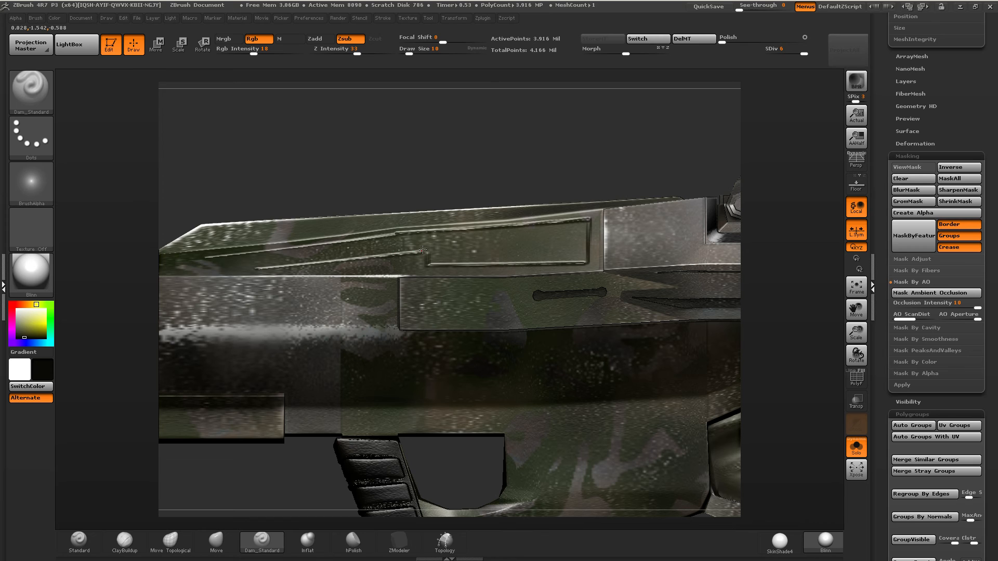
{"action": "mouse_move", "coordinate": [255, 268]}
{"action": "left_mouse_down", "text": "shift"}
{"action": "mouse_move", "coordinate": [182, 263]}
{"action": "mouse_move", "coordinate": [201, 262]}
{"action": "left_mouse_up", "text": "shift"}
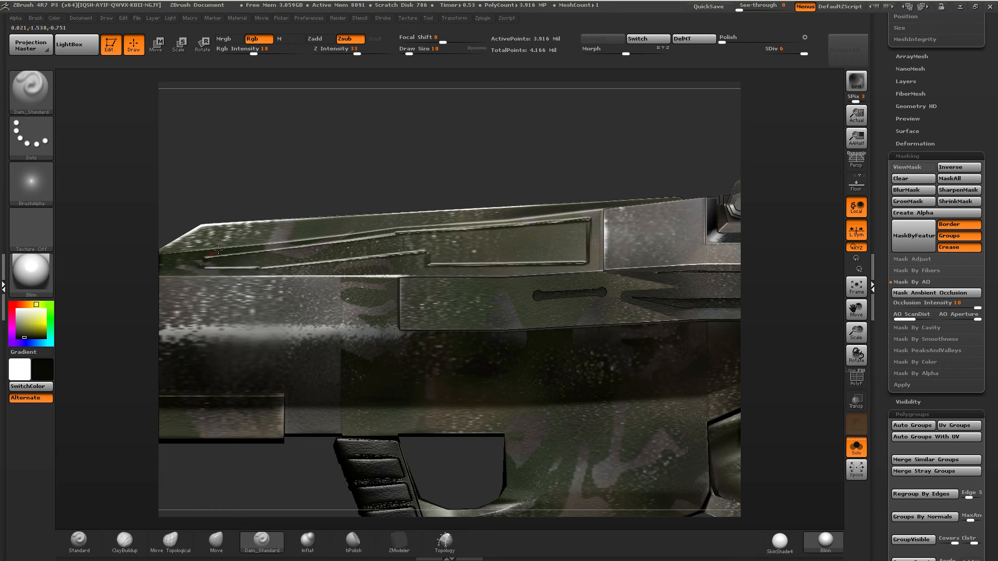
Engrave a bent line along the lower rear body above the recessed grooved panel, with shorter parallel lines above it.
{"action": "mouse_move", "coordinate": [203, 270]}
{"action": "right_mouse_down"}
{"action": "mouse_move", "coordinate": [211, 291]}
{"action": "mouse_move", "coordinate": [234, 270]}
{"action": "right_mouse_up"}
{"action": "right_click_drag", "start_coordinate": [233, 270], "coordinate": [381, 331]}
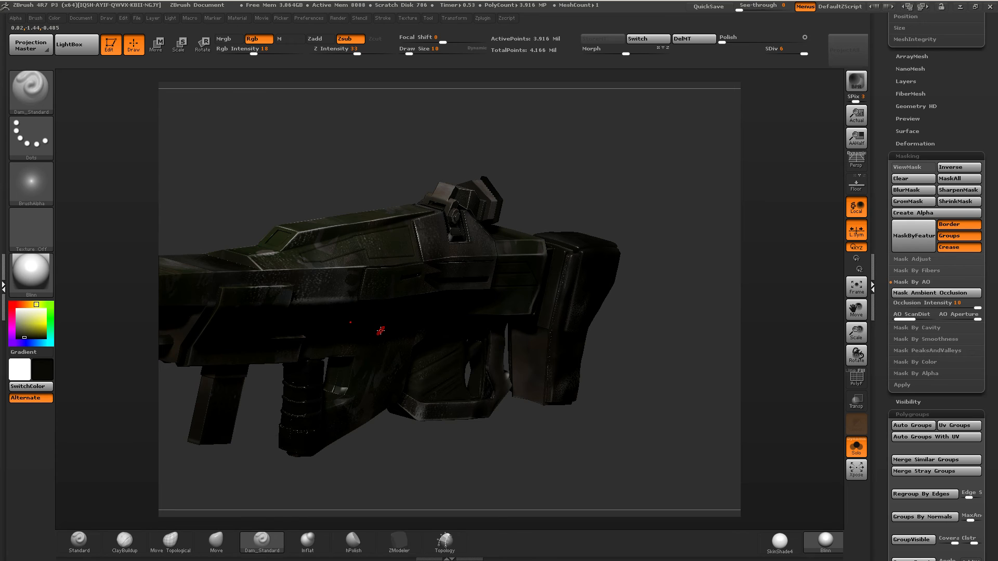
{"action": "mouse_move", "coordinate": [548, 351]}
{"action": "right_mouse_down", "text": "shift"}
{"action": "mouse_move", "coordinate": [345, 318]}
{"action": "mouse_move", "coordinate": [552, 297]}
{"action": "mouse_move", "coordinate": [429, 322]}
{"action": "right_mouse_up", "text": "shift"}
{"action": "right_click_drag", "start_coordinate": [429, 321], "coordinate": [311, 317], "text": "ctrl"}
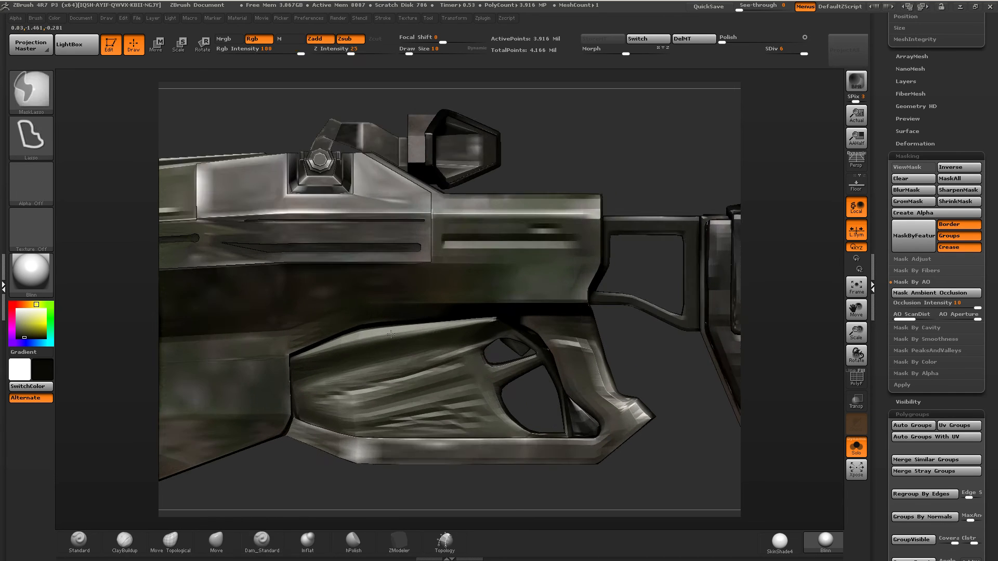
{"action": "mouse_move", "coordinate": [304, 305]}
{"action": "left_mouse_down"}
{"action": "mouse_move", "coordinate": [349, 286]}
{"action": "mouse_move", "coordinate": [574, 290]}
{"action": "mouse_move", "coordinate": [457, 289]}
{"action": "left_mouse_up"}
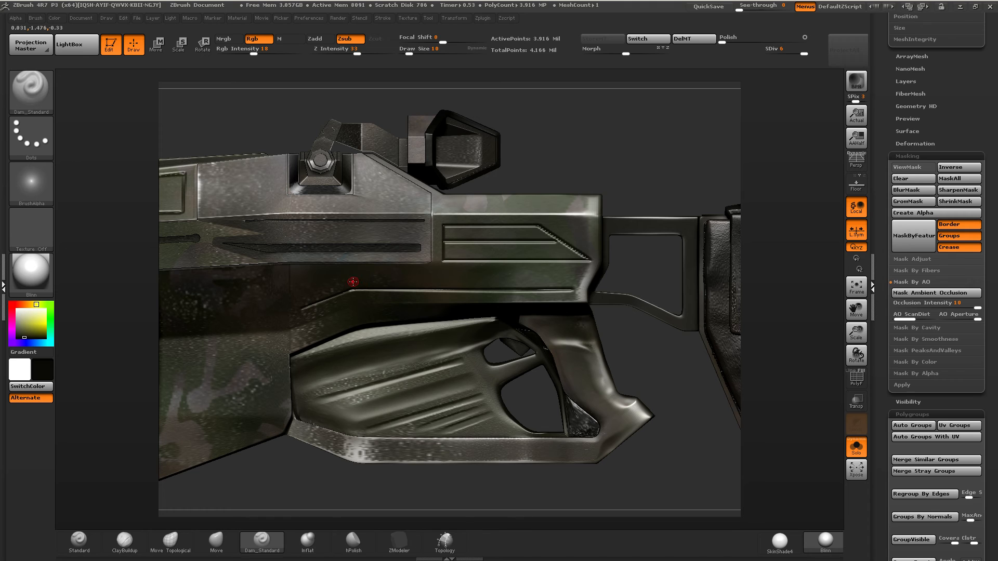
{"action": "left_click_drag", "start_coordinate": [353, 281], "coordinate": [537, 281]}
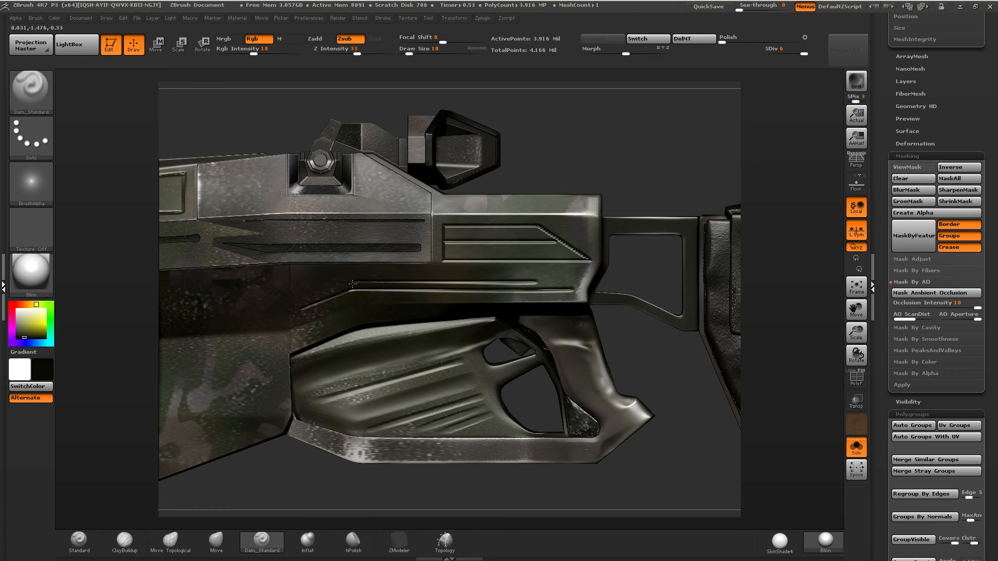
{"action": "mouse_move", "coordinate": [353, 274]}
{"action": "left_mouse_down"}
{"action": "mouse_move", "coordinate": [472, 271]}
{"action": "mouse_move", "coordinate": [431, 273]}
{"action": "left_mouse_up"}
Set up the ClayBuildup brush with a Z Intensity of 5 and a Focal Shift of -100.
{"action": "mouse_move", "coordinate": [384, 272]}
{"action": "right_mouse_down", "text": "ctrl"}
{"action": "mouse_move", "coordinate": [388, 229]}
{"action": "mouse_move", "coordinate": [461, 263]}
{"action": "mouse_move", "coordinate": [572, 234]}
{"action": "mouse_move", "coordinate": [681, 262]}
{"action": "mouse_move", "coordinate": [502, 269]}
{"action": "mouse_move", "coordinate": [561, 330]}
{"action": "mouse_move", "coordinate": [512, 255]}
{"action": "mouse_move", "coordinate": [514, 286]}
{"action": "mouse_move", "coordinate": [691, 296]}
{"action": "mouse_move", "coordinate": [461, 277]}
{"action": "right_mouse_up", "text": "ctrl"}
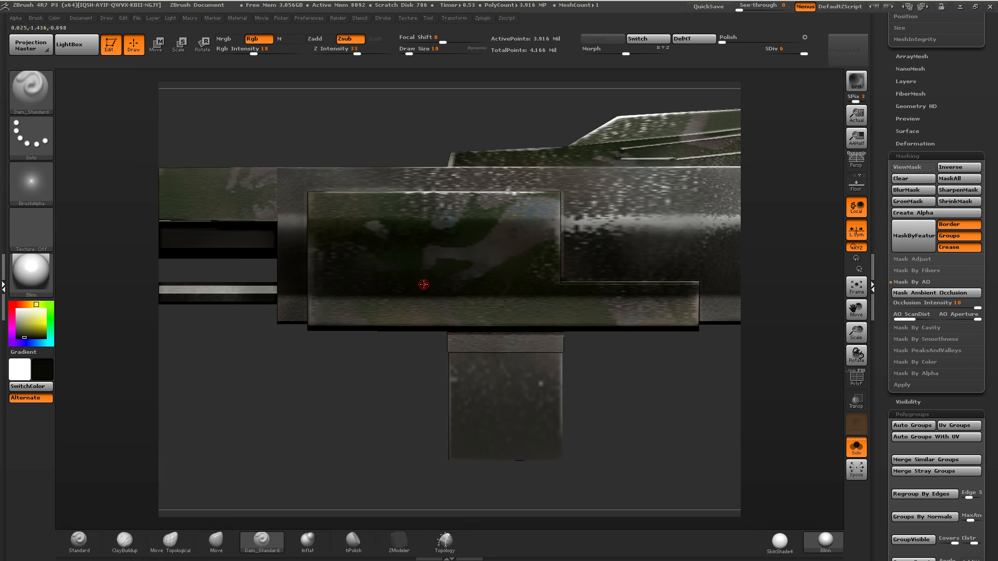
{"action": "left_click", "coordinate": [135, 541]}
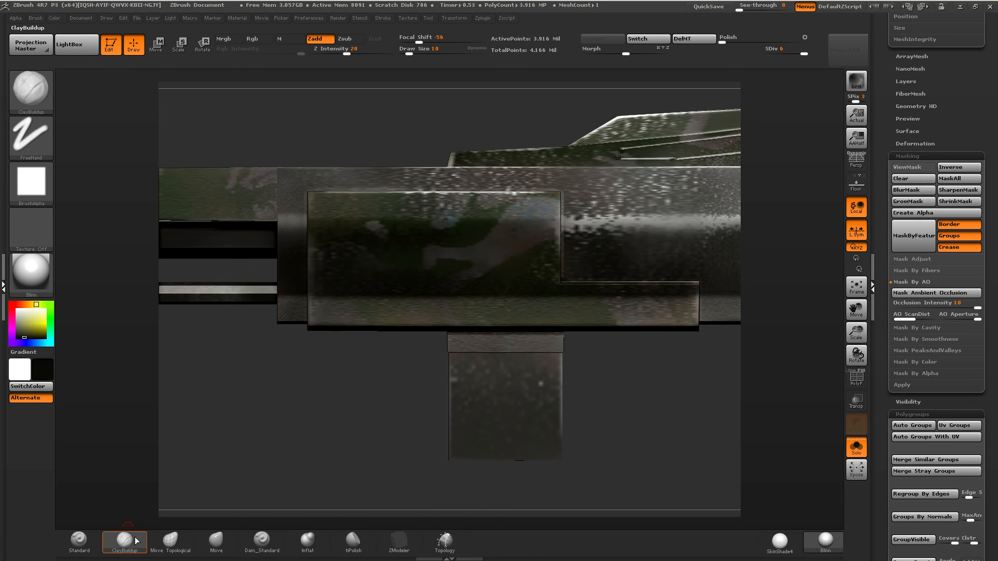
{"action": "left_click_drag", "start_coordinate": [332, 52], "coordinate": [309, 52]}
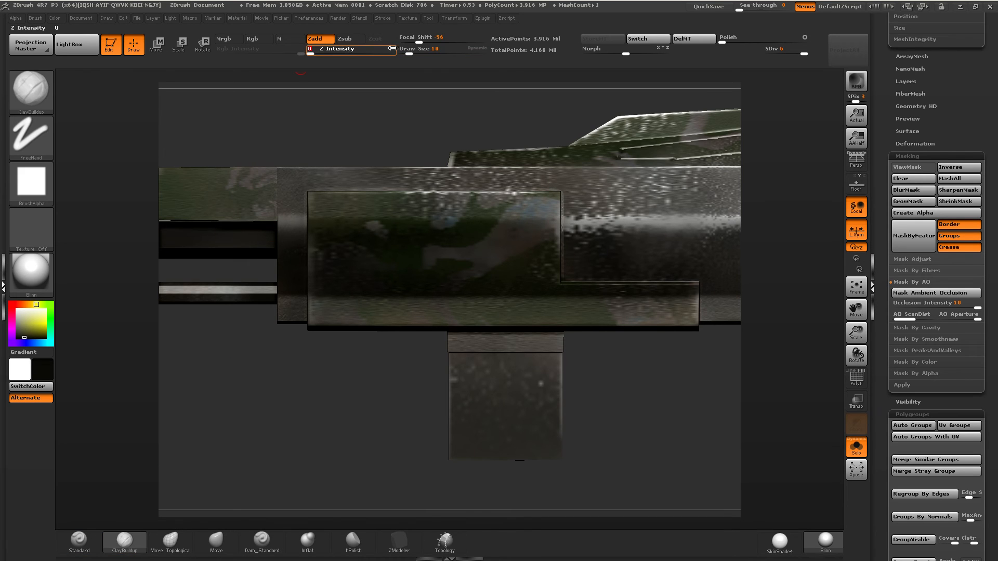
{"action": "left_click_drag", "start_coordinate": [419, 41], "coordinate": [379, 41]}
{"action": "left_click_drag", "start_coordinate": [318, 51], "coordinate": [322, 51]}
{"action": "left_click_drag", "start_coordinate": [311, 140], "coordinate": [287, 163], "text": "alt"}
{"action": "left_click_drag", "start_coordinate": [322, 51], "coordinate": [323, 50]}
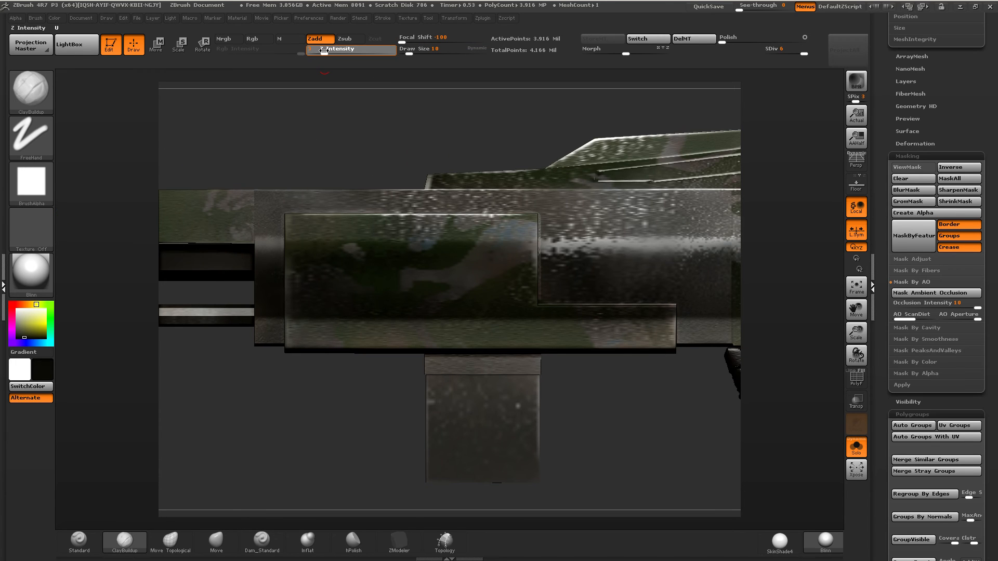
Enable Backtrack and SnapToTrack in Line mode for the ClayBuildup brush's lazy mouse strokes.
{"action": "left_click", "coordinate": [428, 19]}
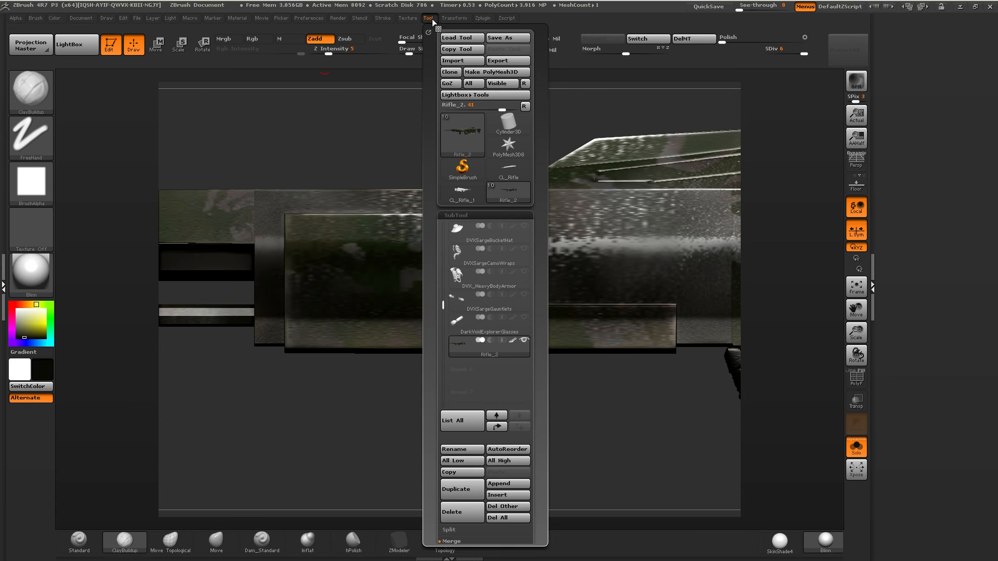
{"action": "left_click", "coordinate": [383, 18]}
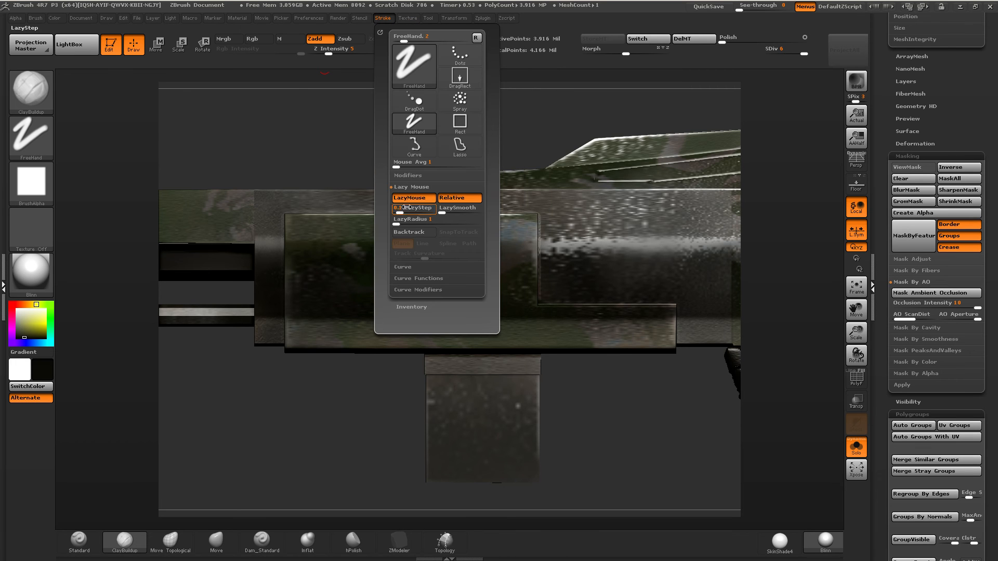
{"action": "left_click", "coordinate": [412, 232]}
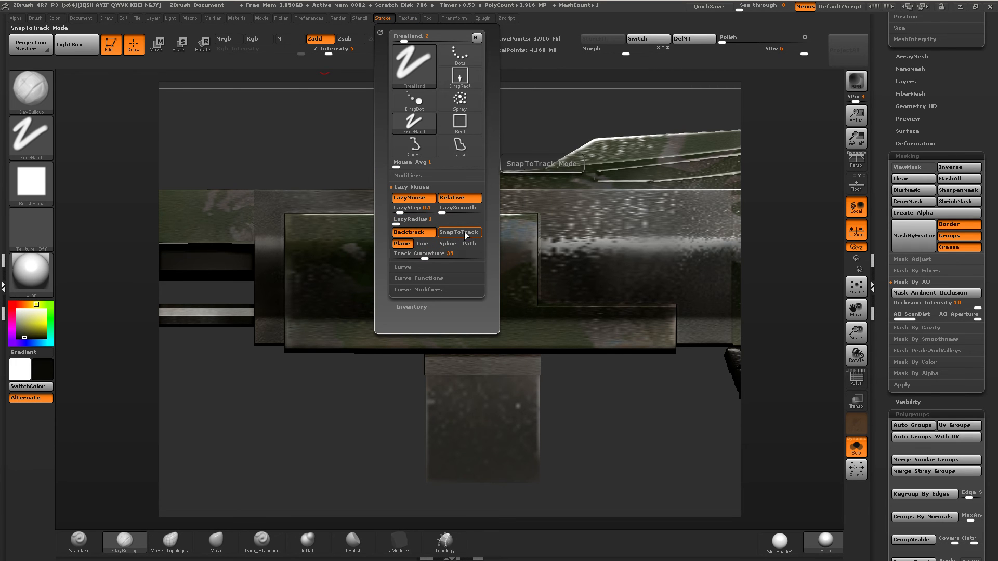
{"action": "left_click", "coordinate": [465, 234]}
{"action": "left_click", "coordinate": [423, 245]}
Make the brush subtract and paint colour, with Rgb Intensity 16 and Draw Size 32.
{"action": "left_click", "coordinate": [254, 41]}
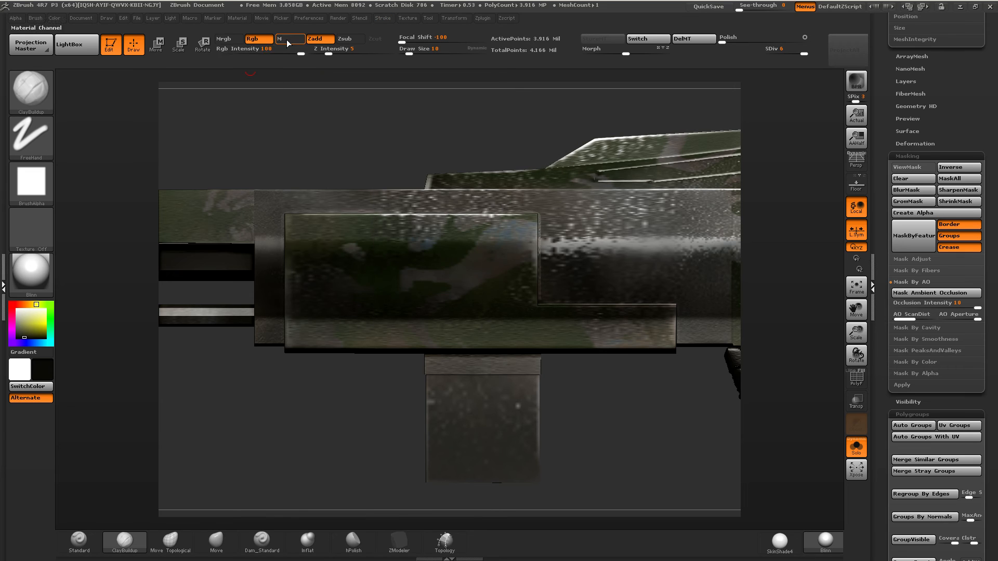
{"action": "left_click", "coordinate": [234, 54]}
{"action": "left_click_drag", "start_coordinate": [245, 55], "coordinate": [252, 54]}
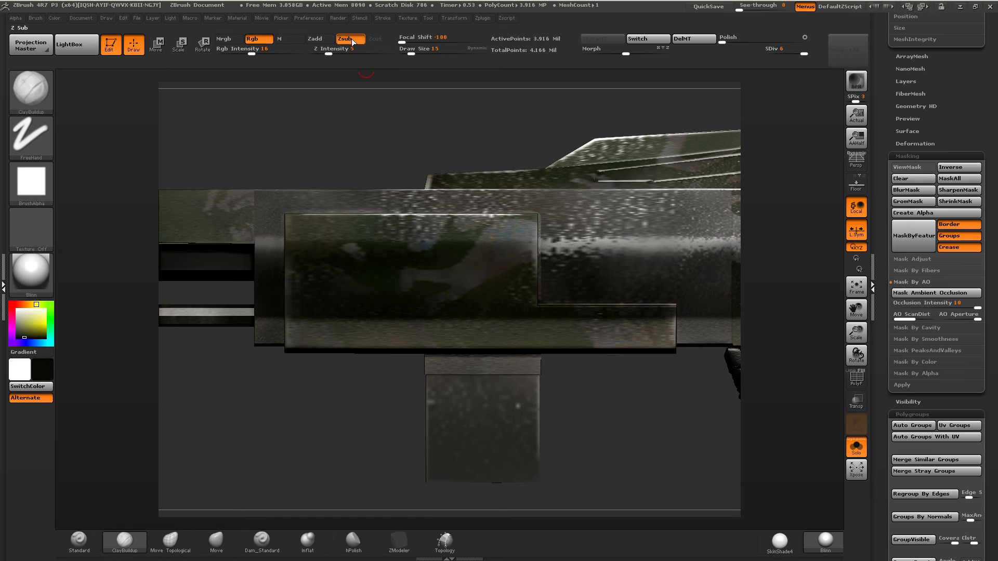
{"action": "left_click", "coordinate": [416, 53]}
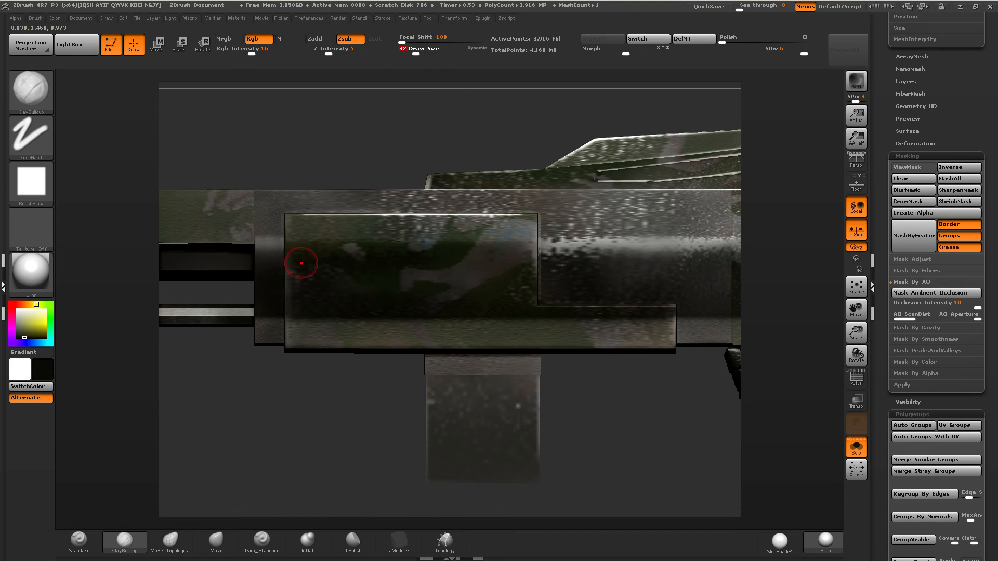
Try to carve a lengthwise groove across the middle of the front side panel.
{"action": "left_click_drag", "start_coordinate": [301, 263], "coordinate": [522, 262]}
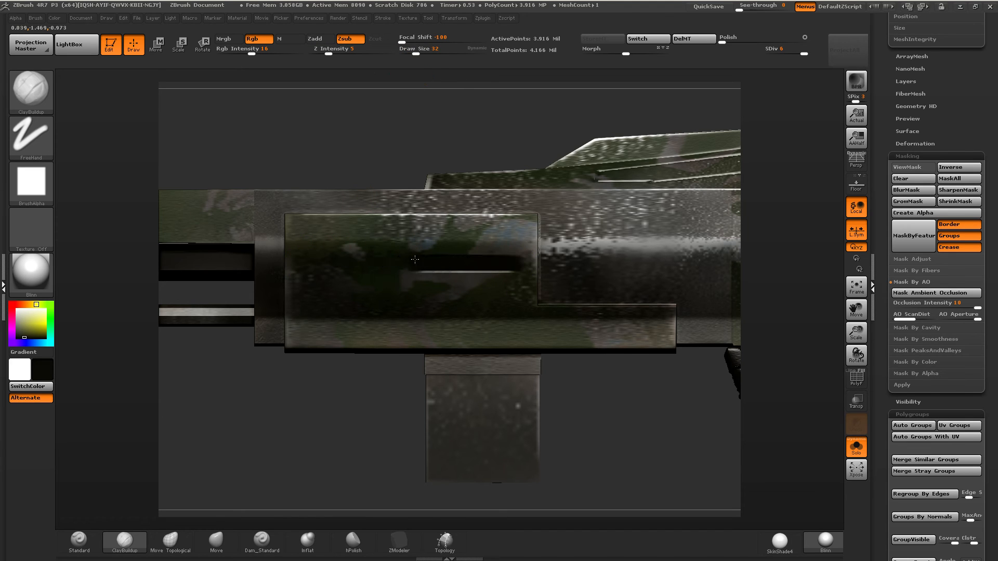
{"action": "left_click_drag", "start_coordinate": [327, 267], "coordinate": [299, 267]}
{"action": "mouse_move", "coordinate": [343, 151]}
{"action": "left_mouse_down"}
{"action": "mouse_move", "coordinate": [364, 136]}
{"action": "mouse_move", "coordinate": [385, 156]}
{"action": "left_mouse_up"}
Using the MaskPen brush, mask everything except a rectangular region spanning the middle of the front side panel.
{"action": "left_click", "coordinate": [31, 90]}
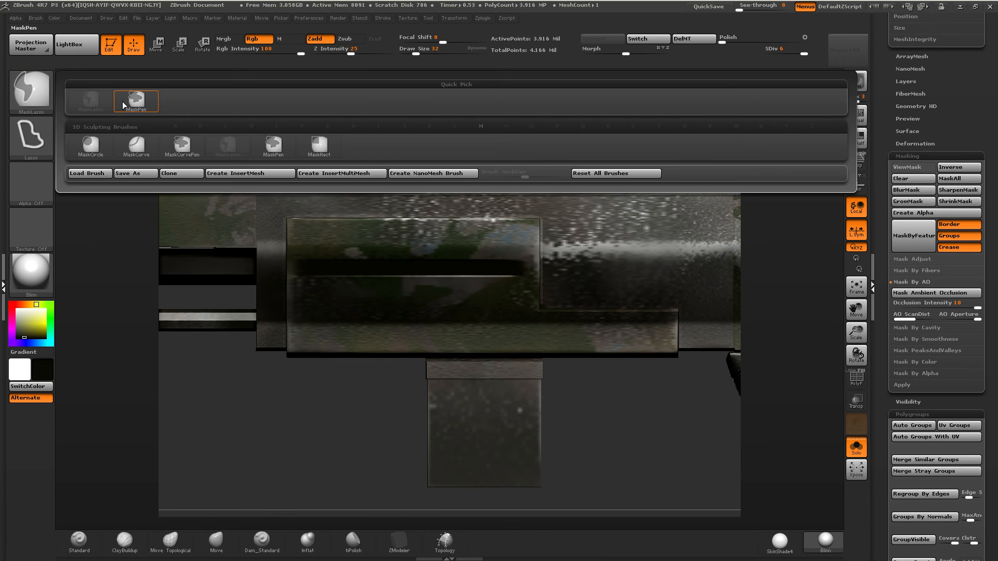
{"action": "left_click", "coordinate": [130, 100]}
{"action": "left_click_drag", "start_coordinate": [301, 146], "coordinate": [519, 416], "text": "ctrl"}
{"action": "key", "text": "ctrl+h"}
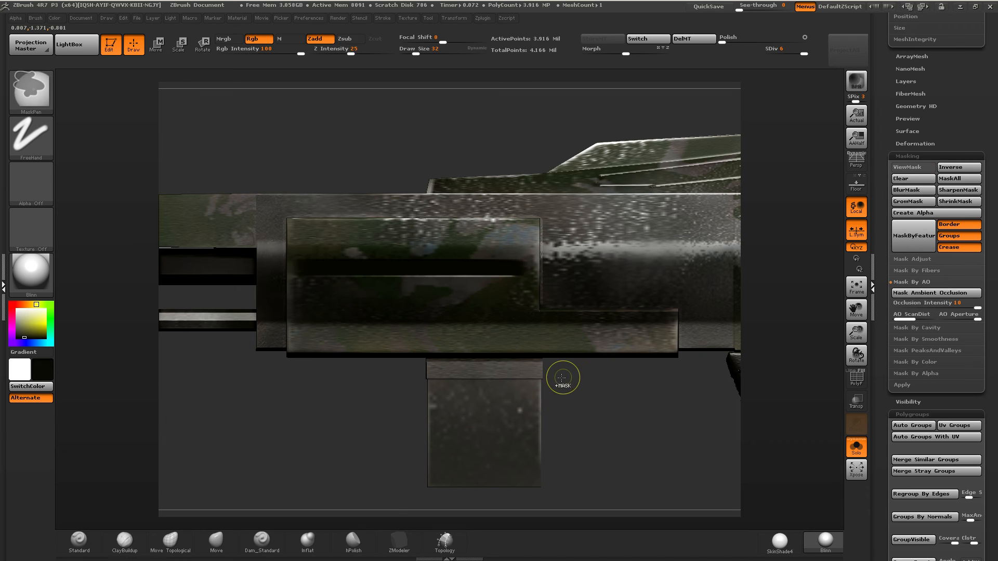
{"action": "mouse_move", "coordinate": [307, 130]}
{"action": "left_mouse_down", "text": "ctrl"}
{"action": "mouse_move", "coordinate": [401, 405]}
{"action": "mouse_move", "coordinate": [525, 413]}
{"action": "left_mouse_up", "text": "ctrl"}
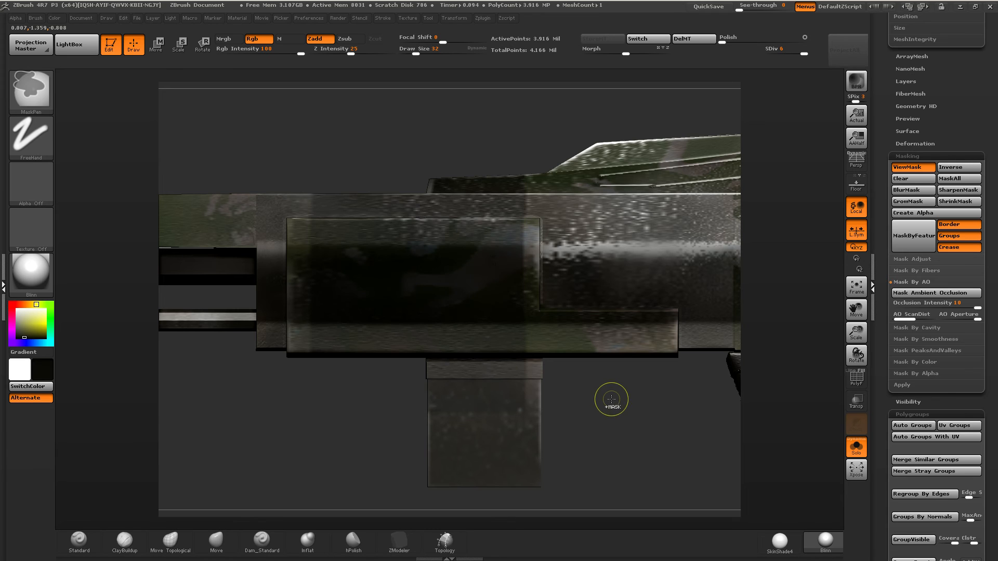
{"action": "left_click", "coordinate": [601, 406], "text": "ctrl"}
Carve two wide lengthwise grooves in the front panel's unmasked area and, at Draw Size 7, a thin line near its upper edge.
{"action": "left_click_drag", "start_coordinate": [296, 270], "coordinate": [533, 266]}
{"action": "mouse_move", "coordinate": [328, 274]}
{"action": "left_mouse_down"}
{"action": "mouse_move", "coordinate": [540, 268]}
{"action": "mouse_move", "coordinate": [311, 272]}
{"action": "mouse_move", "coordinate": [524, 300]}
{"action": "left_mouse_up"}
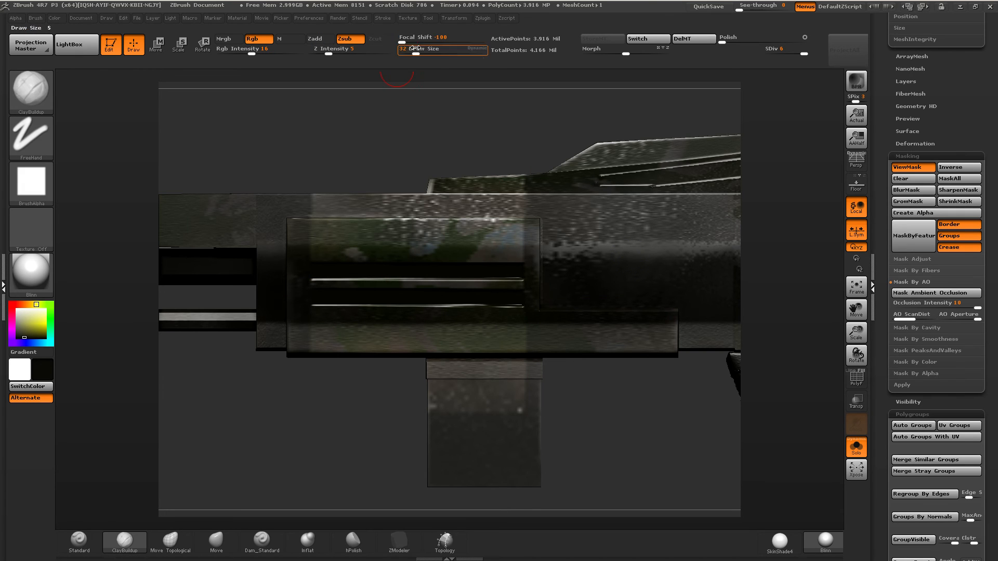
{"action": "left_click_drag", "start_coordinate": [417, 50], "coordinate": [408, 49]}
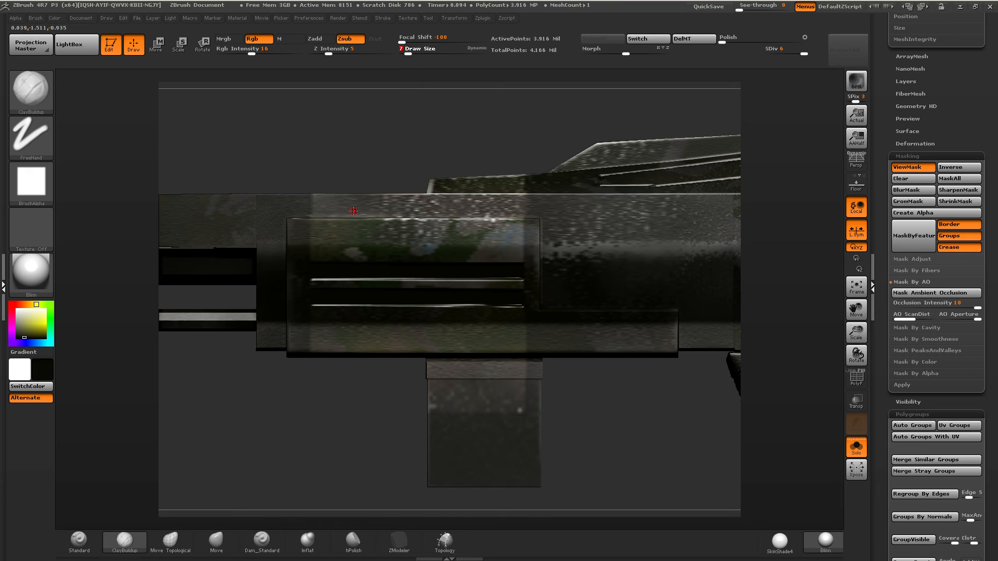
{"action": "left_click_drag", "start_coordinate": [305, 227], "coordinate": [540, 225]}
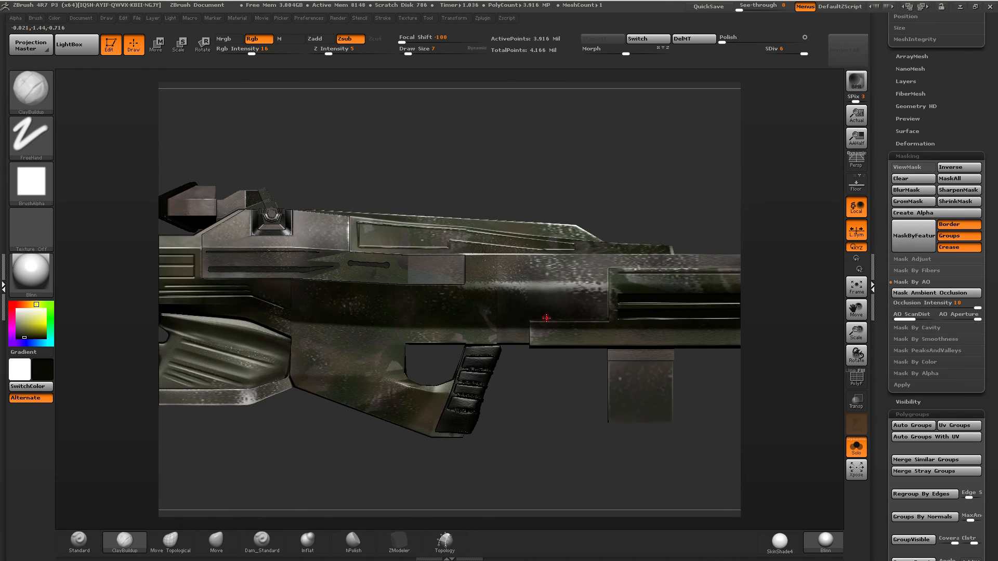
Mask the rear end of the front panel's lower strip on the rifle's opposite side and engrave a faint line along the strip.
{"action": "right_click_drag", "start_coordinate": [546, 318], "coordinate": [506, 301], "text": "ctrl"}
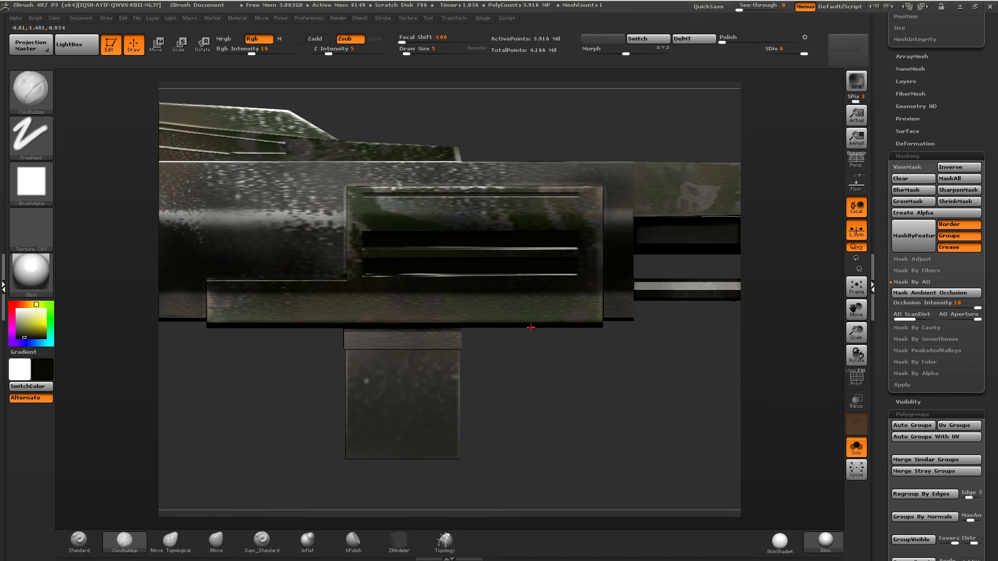
{"action": "key", "text": "ctrl"}
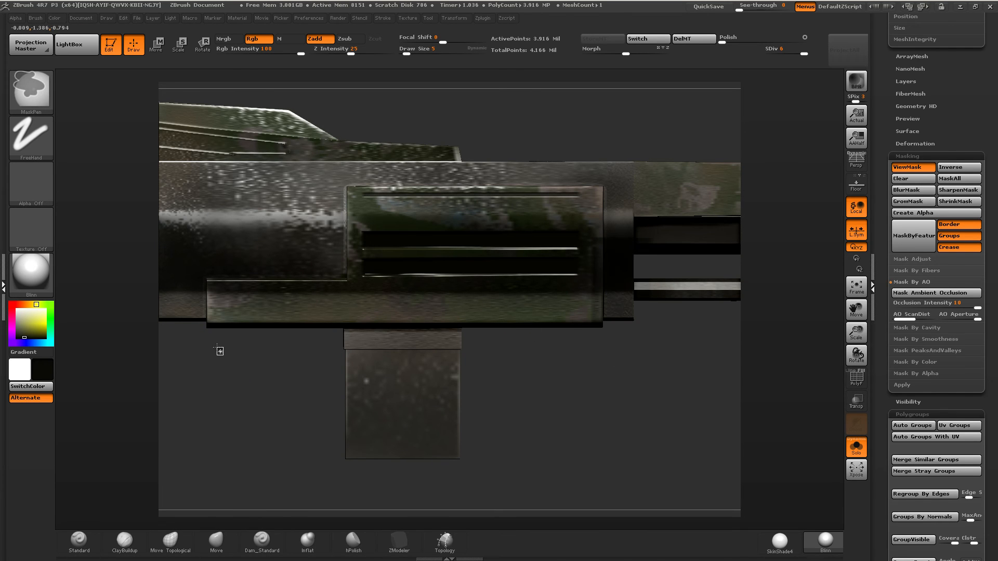
{"action": "left_click_drag", "start_coordinate": [223, 350], "coordinate": [152, 225], "text": "ctrl"}
{"action": "left_click_drag", "start_coordinate": [215, 295], "coordinate": [598, 294]}
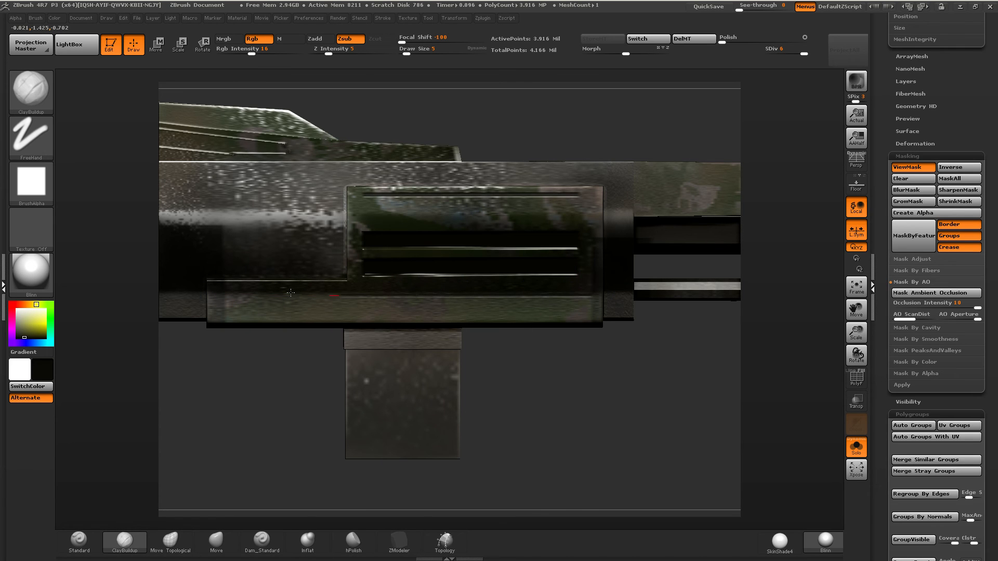
{"action": "key", "text": "shift"}
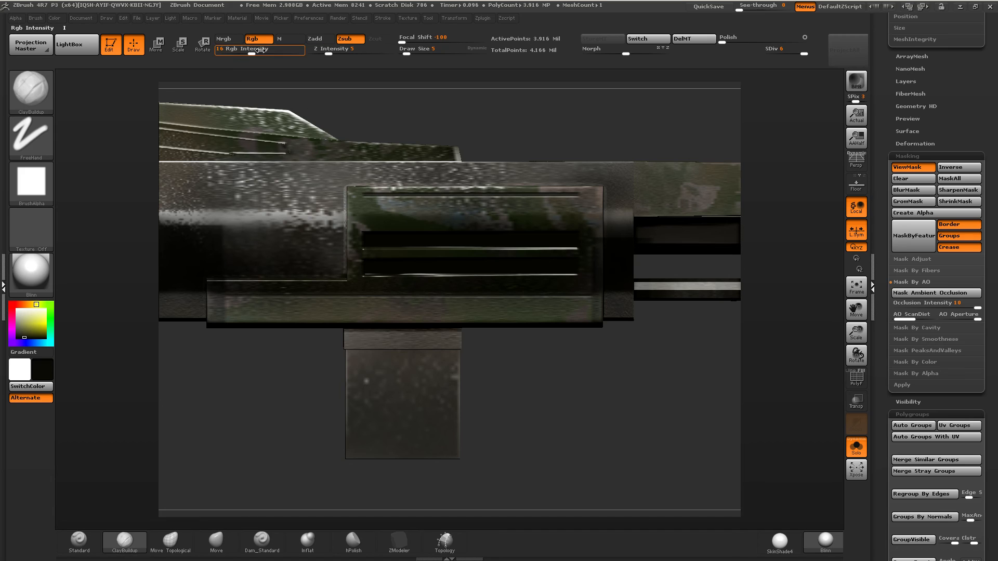
Re-engrave the lower strip's line with Rgb Intensity 26 and Z Intensity 9, adding a second parallel line beneath it.
{"action": "left_click", "coordinate": [260, 51]}
{"action": "left_click_drag", "start_coordinate": [329, 54], "coordinate": [334, 54]}
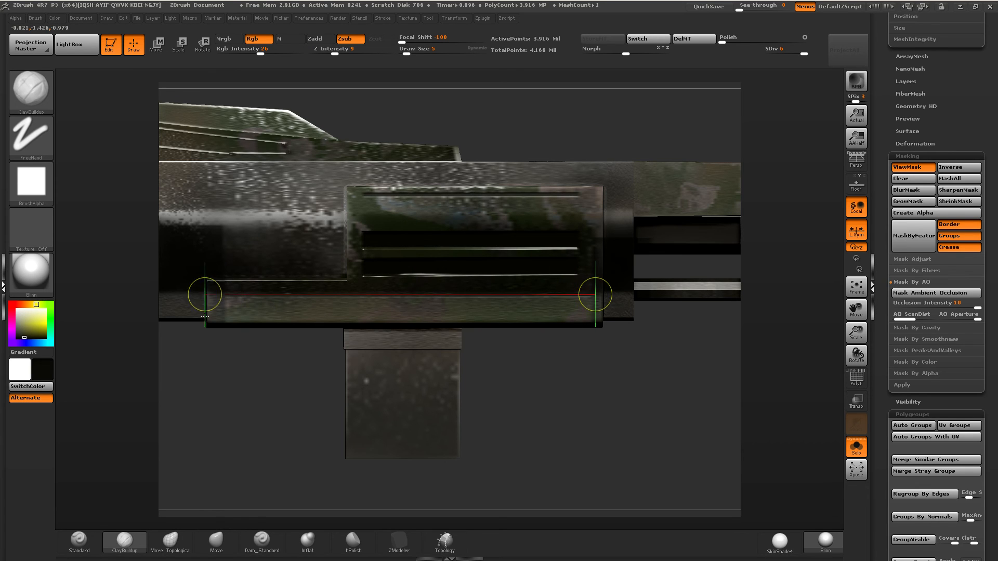
{"action": "left_click_drag", "start_coordinate": [586, 296], "coordinate": [593, 295]}
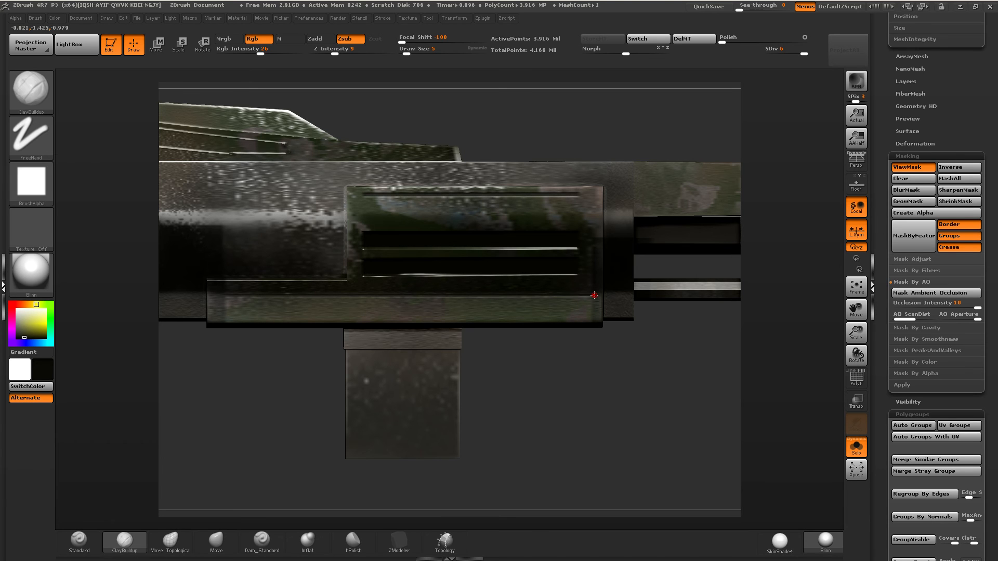
{"action": "left_click_drag", "start_coordinate": [594, 295], "coordinate": [216, 294]}
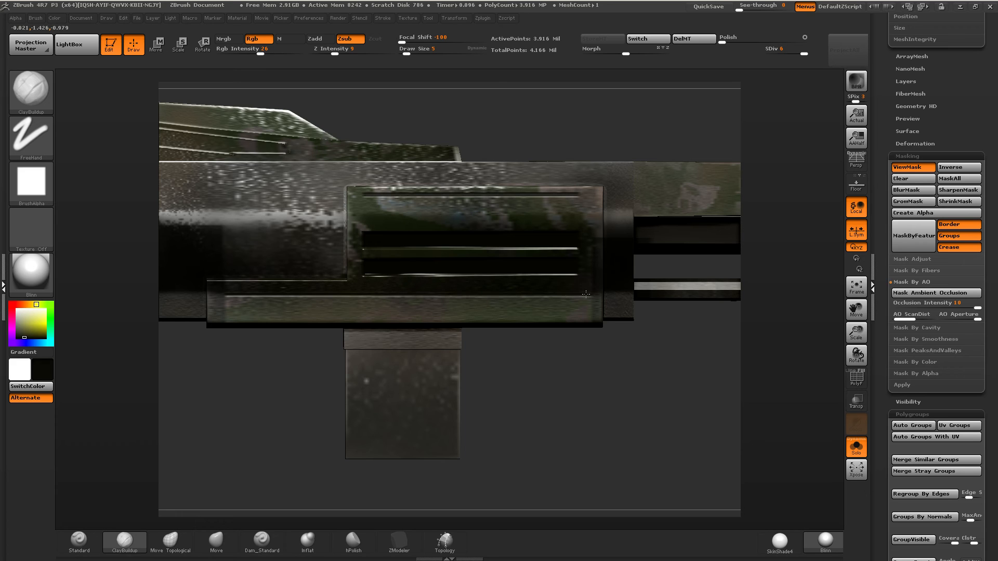
{"action": "mouse_move", "coordinate": [596, 306]}
{"action": "left_mouse_down"}
{"action": "mouse_move", "coordinate": [216, 305]}
{"action": "mouse_move", "coordinate": [283, 314]}
{"action": "left_mouse_up"}
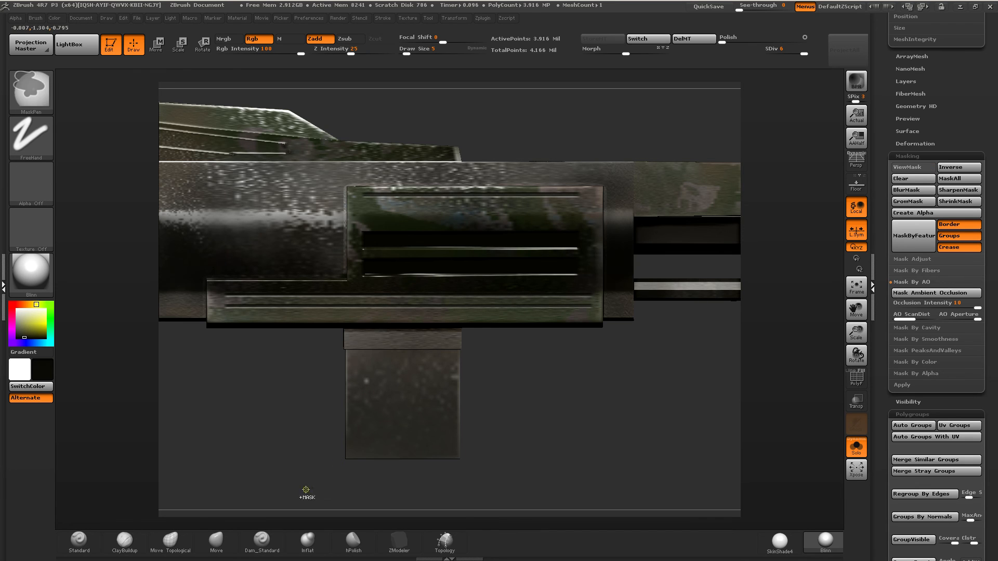
Carve five parallel vertical grooves down the block beneath the front panel, using a mask to limit their ends.
{"action": "mouse_move", "coordinate": [308, 490]}
{"action": "left_mouse_down", "text": "ctrl"}
{"action": "mouse_move", "coordinate": [500, 446]}
{"action": "mouse_move", "coordinate": [478, 422]}
{"action": "left_mouse_up", "text": "ctrl"}
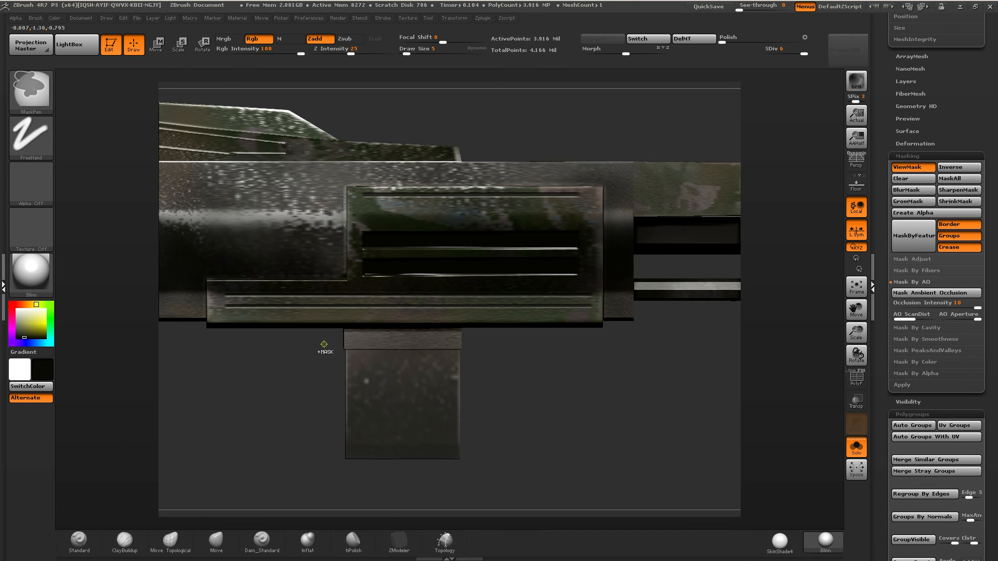
{"action": "mouse_move", "coordinate": [315, 346]}
{"action": "left_mouse_down", "text": "ctrl"}
{"action": "mouse_move", "coordinate": [463, 350]}
{"action": "mouse_move", "coordinate": [528, 368]}
{"action": "mouse_move", "coordinate": [524, 359]}
{"action": "left_mouse_up", "text": "ctrl"}
{"action": "left_click_drag", "start_coordinate": [360, 347], "coordinate": [356, 445]}
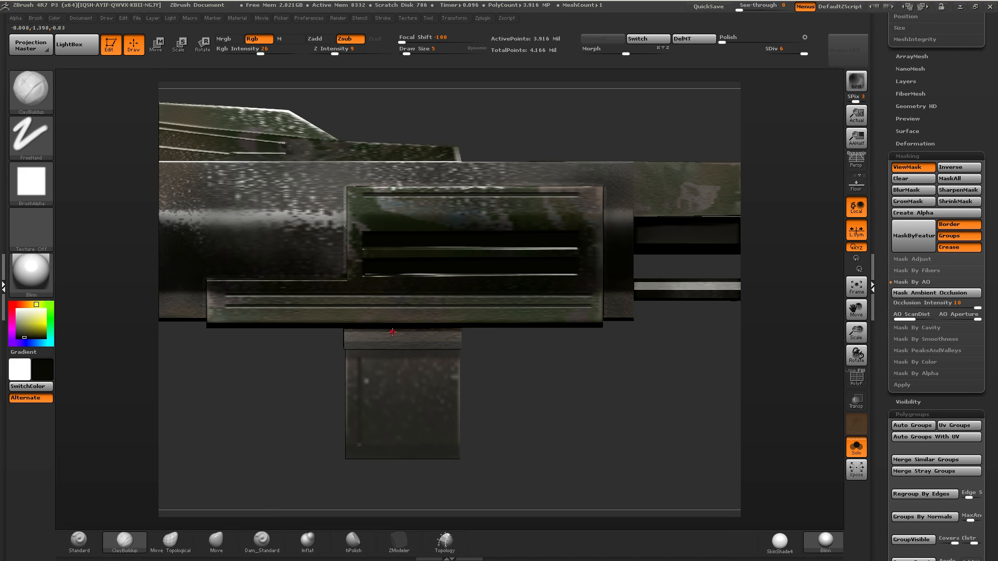
{"action": "left_click_drag", "start_coordinate": [450, 354], "coordinate": [450, 446]}
{"action": "left_click_drag", "start_coordinate": [378, 356], "coordinate": [380, 446]}
{"action": "left_click_drag", "start_coordinate": [421, 358], "coordinate": [424, 445]}
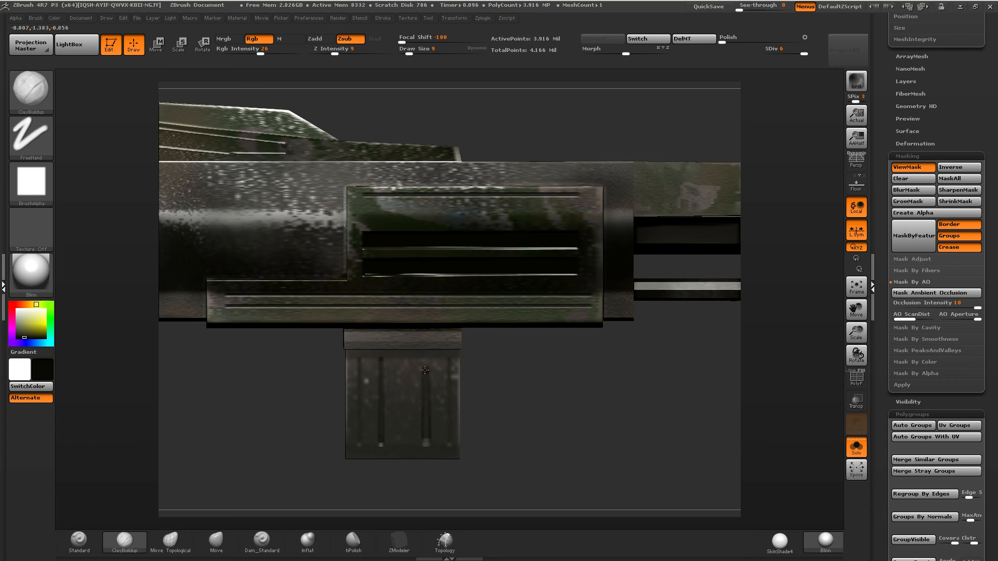
{"action": "left_click_drag", "start_coordinate": [401, 372], "coordinate": [400, 445]}
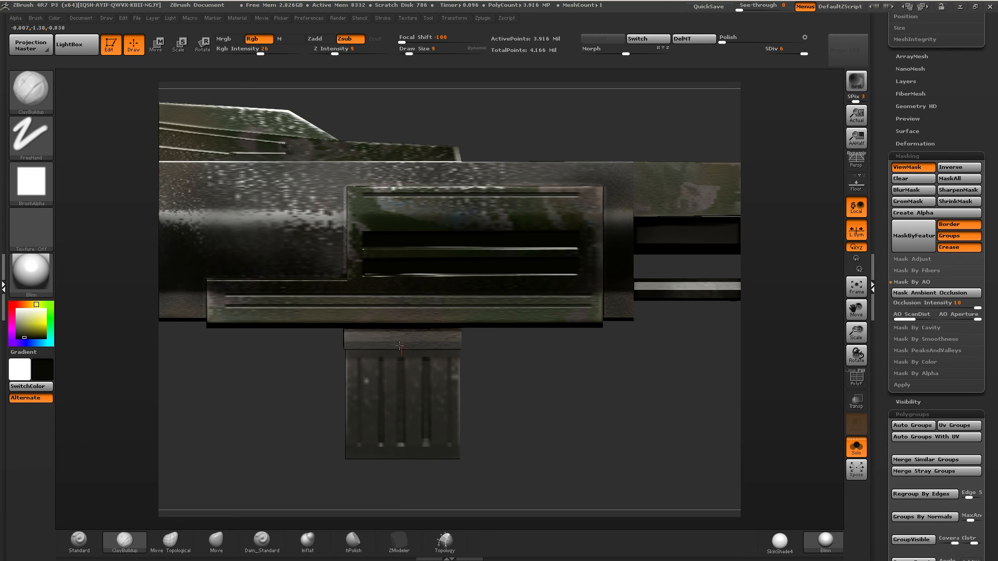
{"action": "left_click_drag", "start_coordinate": [494, 364], "coordinate": [514, 382], "text": "ctrl"}
Engrave a slightly bent line along the lower main body, running from the rear joint past the trigger opening to above the grip.
{"action": "left_click_drag", "start_coordinate": [515, 382], "coordinate": [453, 318], "text": "alt"}
{"action": "left_click_drag", "start_coordinate": [503, 249], "coordinate": [508, 298], "text": "alt"}
{"action": "left_click_drag", "start_coordinate": [422, 247], "coordinate": [326, 299], "text": "alt"}
{"action": "left_click_drag", "start_coordinate": [217, 367], "coordinate": [527, 332], "text": "alt"}
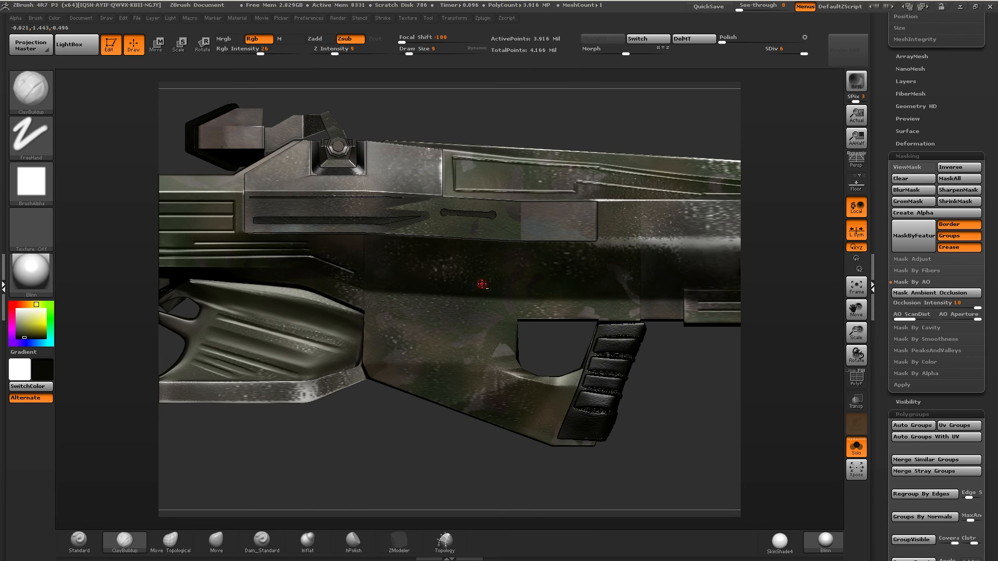
{"action": "right_click_drag", "start_coordinate": [482, 285], "coordinate": [534, 288]}
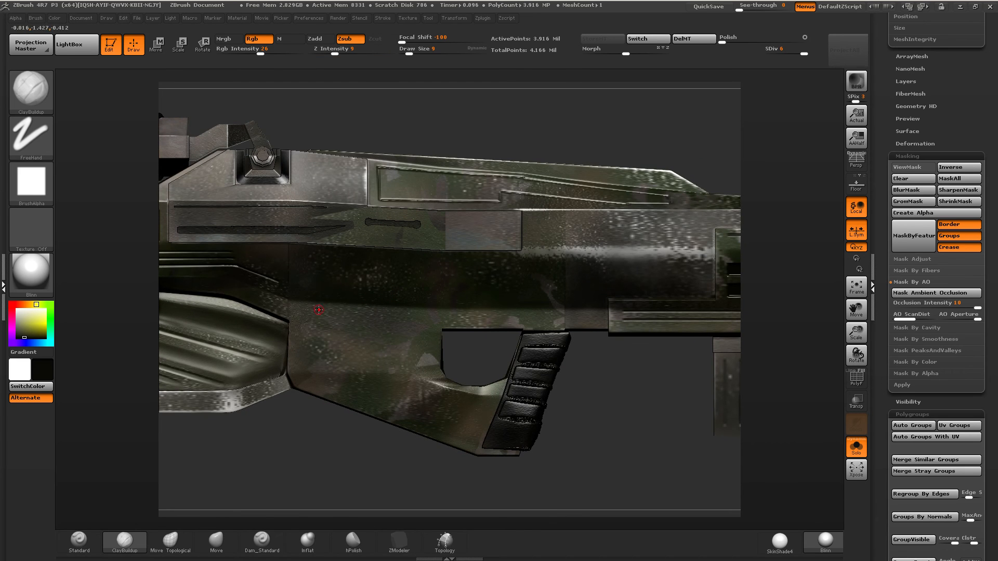
{"action": "left_click", "coordinate": [385, 18]}
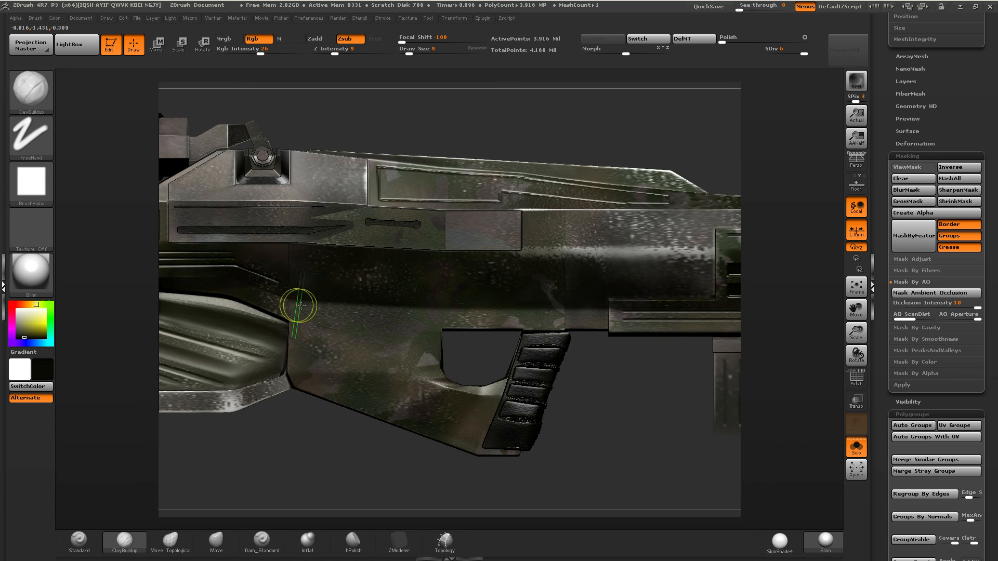
{"action": "left_click_drag", "start_coordinate": [309, 305], "coordinate": [437, 312]}
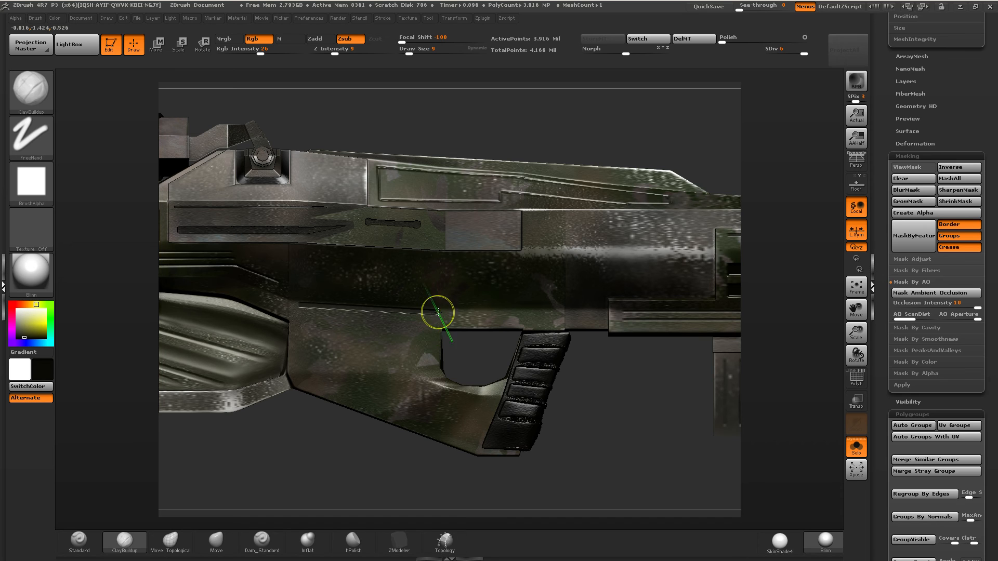
{"action": "left_click_drag", "start_coordinate": [515, 314], "coordinate": [557, 313]}
{"action": "left_click_drag", "start_coordinate": [481, 313], "coordinate": [441, 313]}
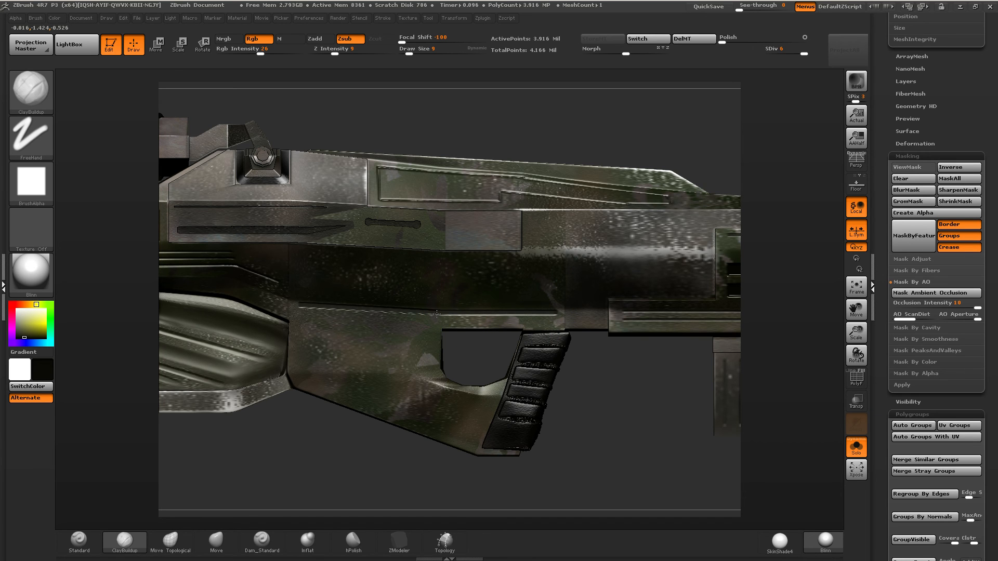
{"action": "mouse_move", "coordinate": [488, 300]}
{"action": "right_mouse_down"}
{"action": "mouse_move", "coordinate": [503, 298]}
{"action": "mouse_move", "coordinate": [479, 293]}
{"action": "right_mouse_up"}
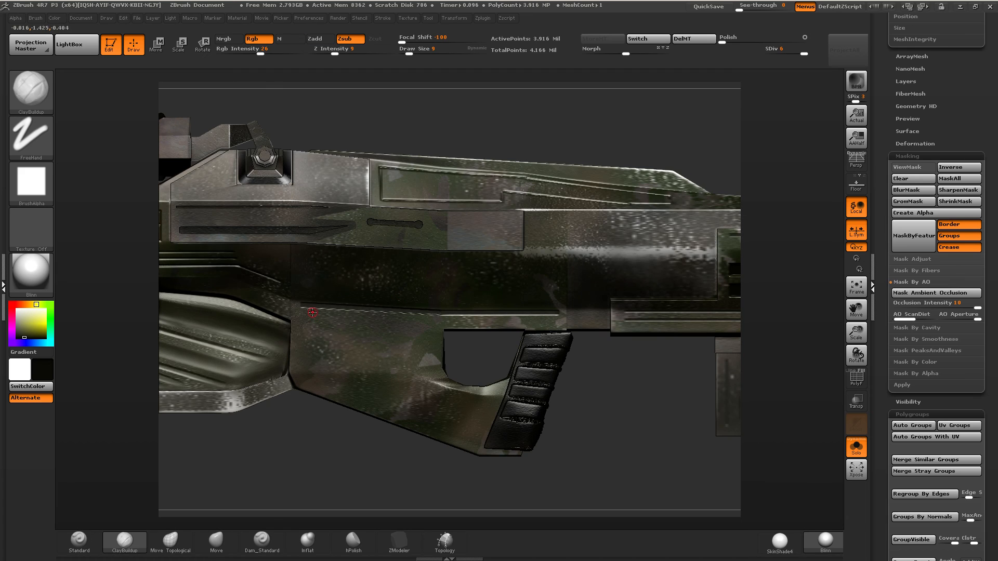
Engrave a panel outline down the lower body's rear edge, along its slanted underside and up beside the grip.
{"action": "mouse_move", "coordinate": [304, 306]}
{"action": "left_mouse_down"}
{"action": "mouse_move", "coordinate": [304, 368]}
{"action": "mouse_move", "coordinate": [303, 307]}
{"action": "left_mouse_up"}
{"action": "key", "text": "shift"}
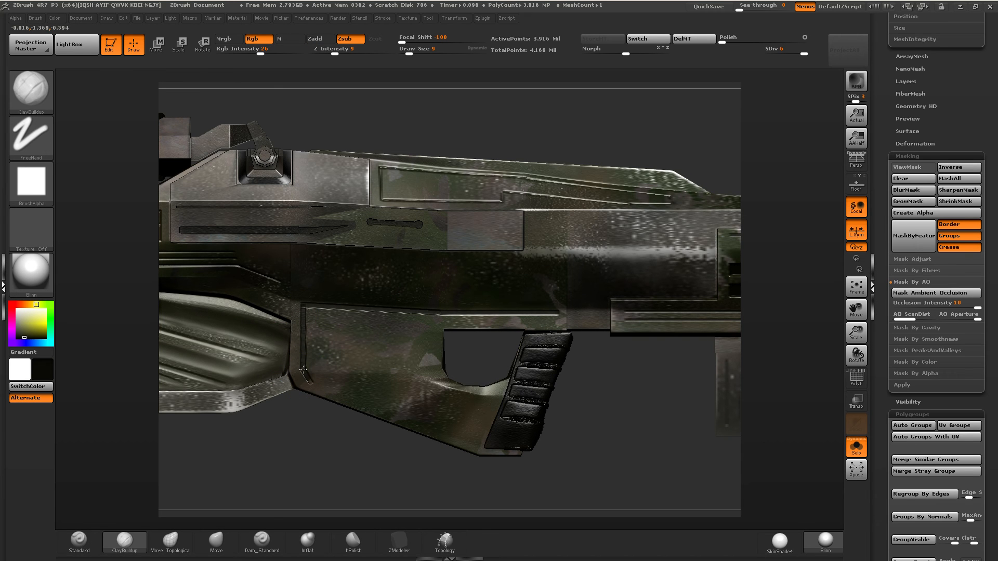
{"action": "mouse_move", "coordinate": [311, 383]}
{"action": "left_mouse_down"}
{"action": "mouse_move", "coordinate": [475, 438]}
{"action": "mouse_move", "coordinate": [316, 387]}
{"action": "left_mouse_up"}
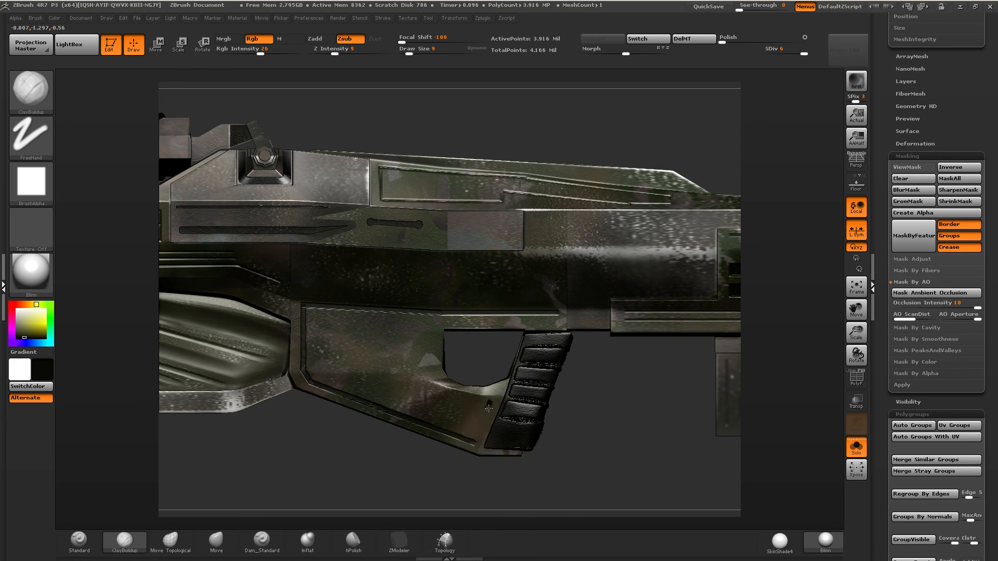
{"action": "left_click_drag", "start_coordinate": [491, 401], "coordinate": [474, 442]}
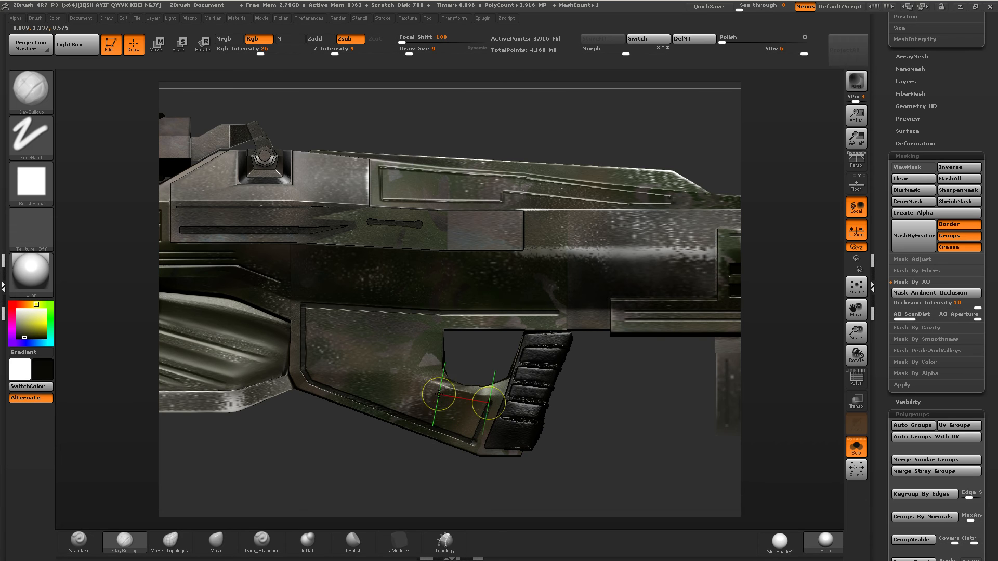
Re-engrave the curved line beneath the trigger opening and close the panel outline with a vertical line behind the opening.
{"action": "mouse_move", "coordinate": [441, 393]}
{"action": "left_mouse_down"}
{"action": "mouse_move", "coordinate": [450, 394]}
{"action": "mouse_move", "coordinate": [415, 370]}
{"action": "left_mouse_up"}
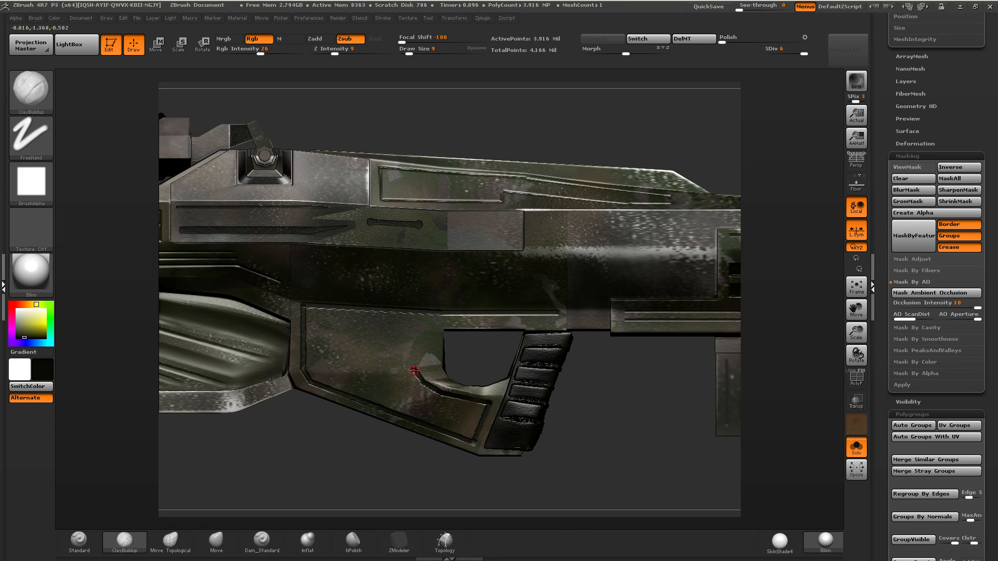
{"action": "key", "text": "ctrl"}
{"action": "key", "text": "ctrl+z"}
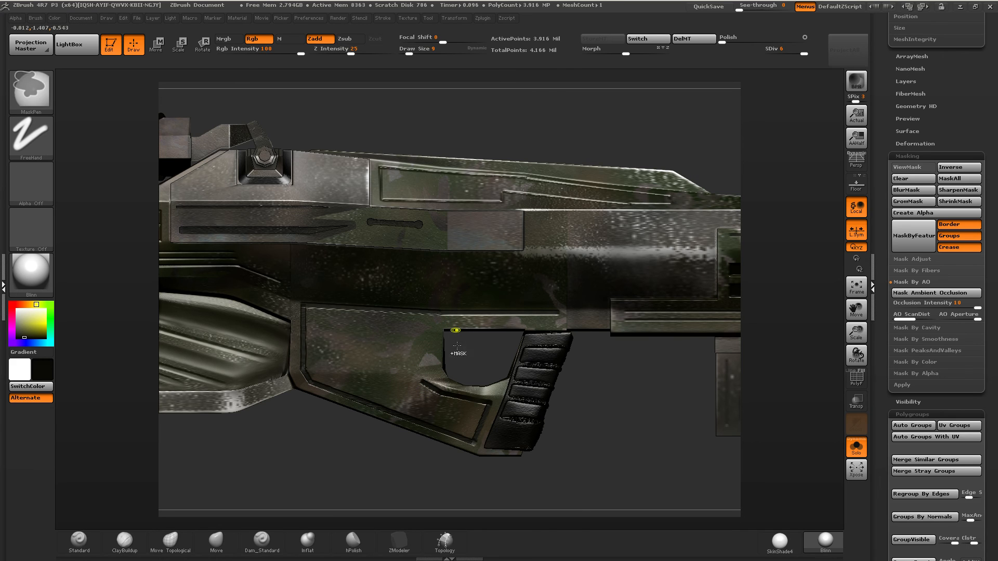
{"action": "key", "text": "ctrl+z"}
{"action": "mouse_move", "coordinate": [442, 394]}
{"action": "left_mouse_down"}
{"action": "mouse_move", "coordinate": [406, 375]}
{"action": "mouse_move", "coordinate": [405, 314]}
{"action": "left_mouse_up"}
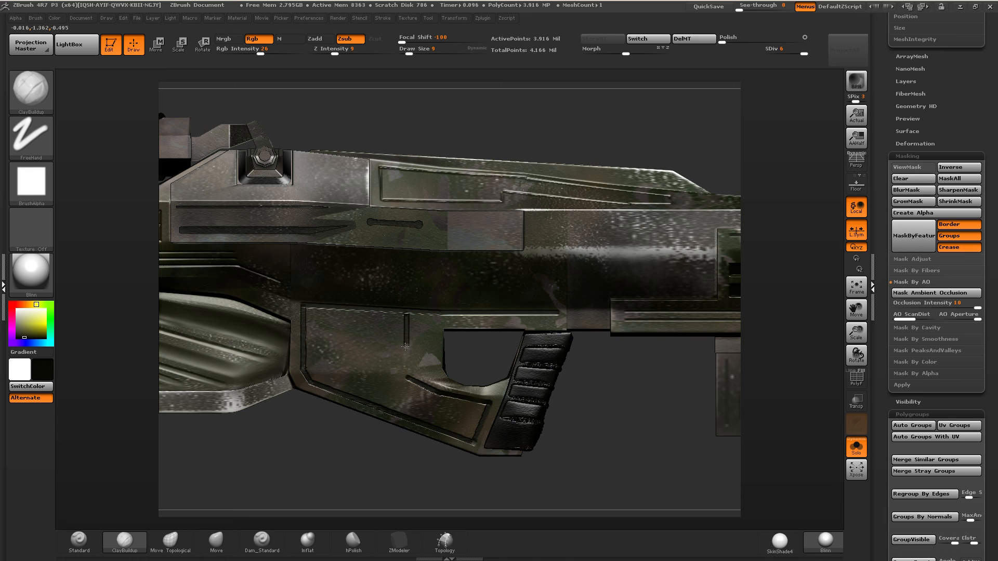
{"action": "right_click_drag", "start_coordinate": [447, 318], "coordinate": [519, 268]}
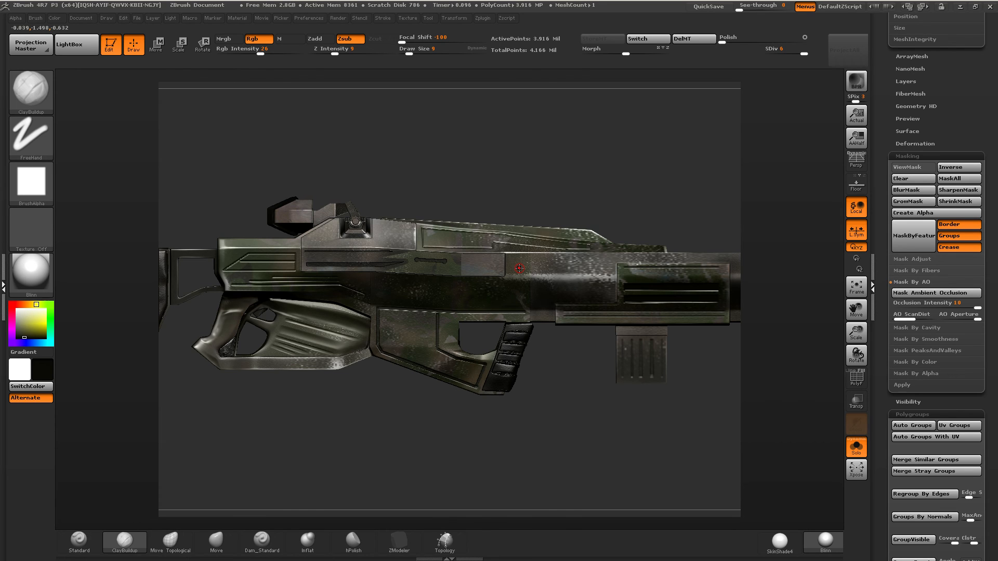
Engrave a vertical seam across the main body above the grip on the rifle's other side, from the upper panel down to the lower edge.
{"action": "mouse_move", "coordinate": [443, 253]}
{"action": "right_mouse_down", "text": "alt"}
{"action": "mouse_move", "coordinate": [531, 291]}
{"action": "mouse_move", "coordinate": [479, 333]}
{"action": "mouse_move", "coordinate": [467, 298]}
{"action": "mouse_move", "coordinate": [501, 307]}
{"action": "mouse_move", "coordinate": [506, 249]}
{"action": "mouse_move", "coordinate": [403, 372]}
{"action": "mouse_move", "coordinate": [394, 328]}
{"action": "mouse_move", "coordinate": [496, 297]}
{"action": "mouse_move", "coordinate": [438, 328]}
{"action": "mouse_move", "coordinate": [453, 333]}
{"action": "mouse_move", "coordinate": [392, 281]}
{"action": "right_mouse_up", "text": "alt"}
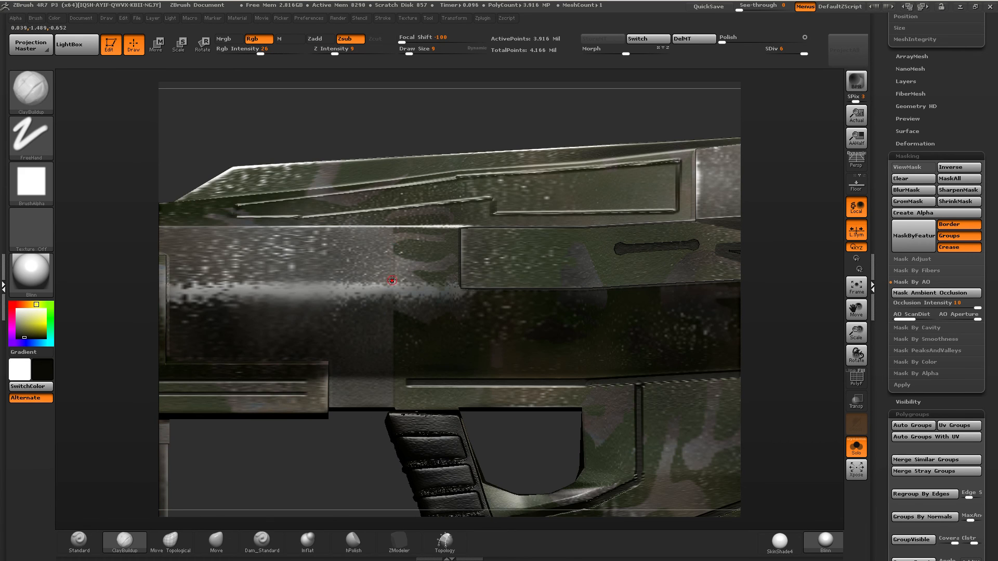
{"action": "left_click_drag", "start_coordinate": [394, 228], "coordinate": [399, 382]}
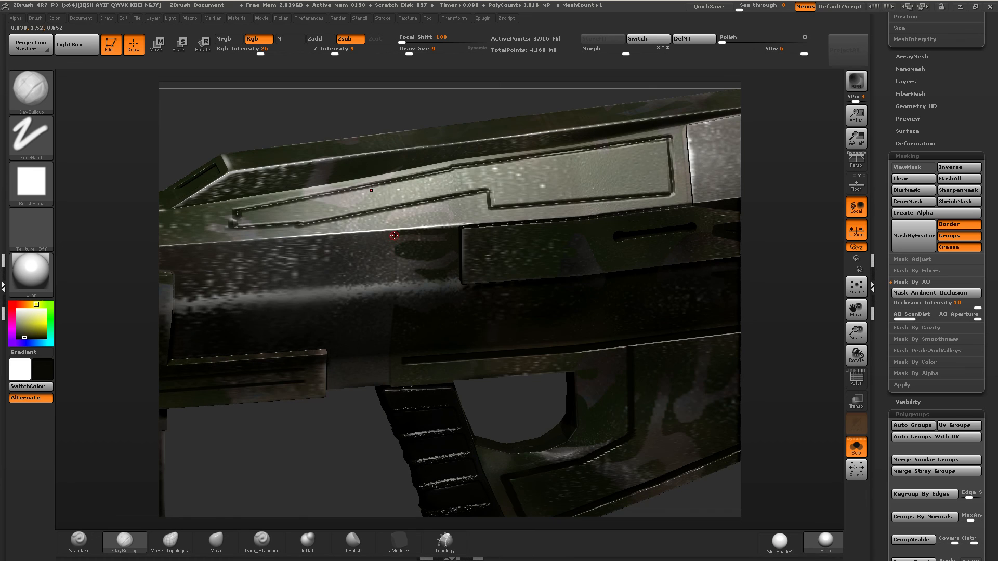
{"action": "left_click_drag", "start_coordinate": [396, 232], "coordinate": [396, 286]}
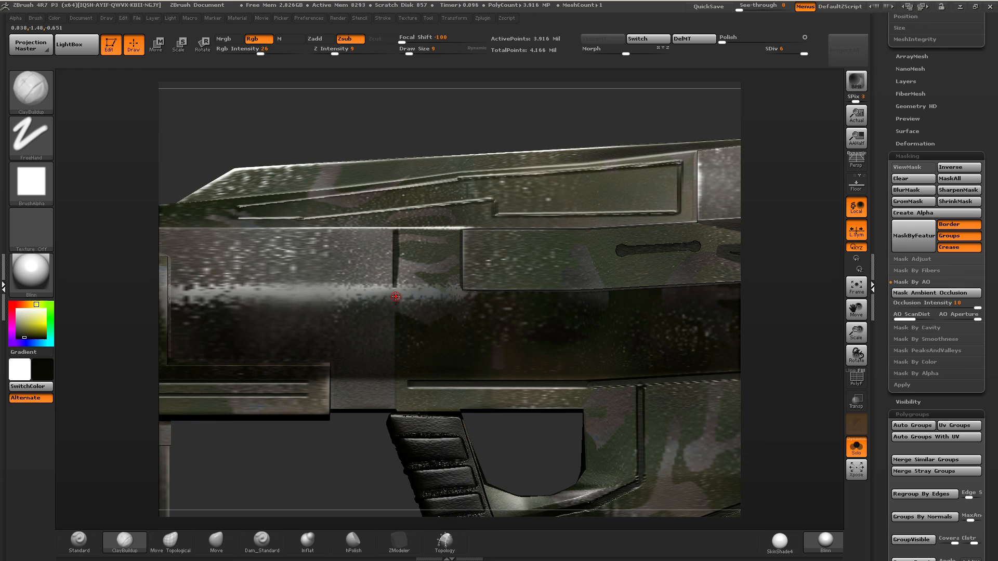
{"action": "left_click_drag", "start_coordinate": [396, 296], "coordinate": [394, 374]}
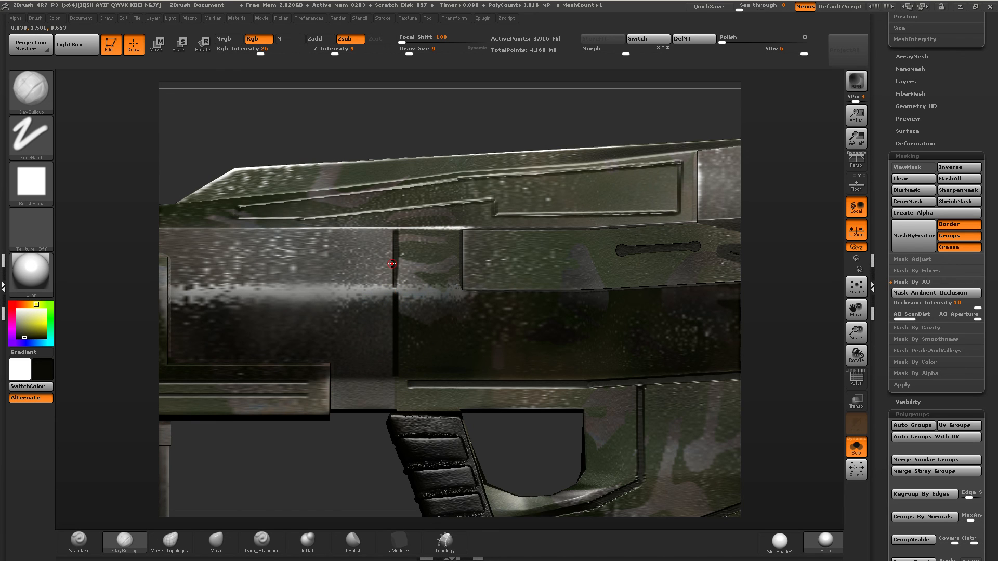
{"action": "right_click_drag", "start_coordinate": [394, 388], "coordinate": [336, 366], "text": "alt"}
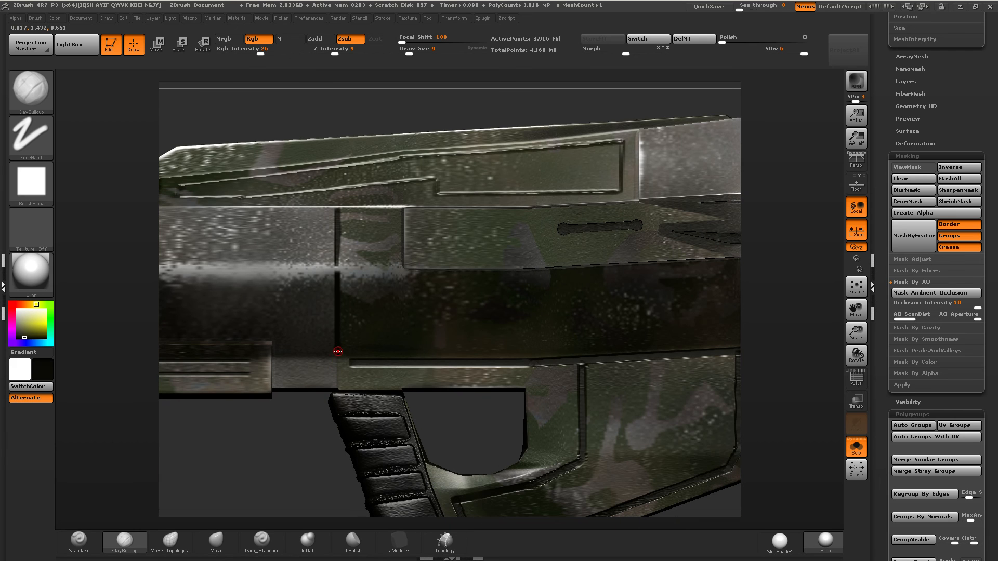
{"action": "left_click_drag", "start_coordinate": [337, 351], "coordinate": [338, 378]}
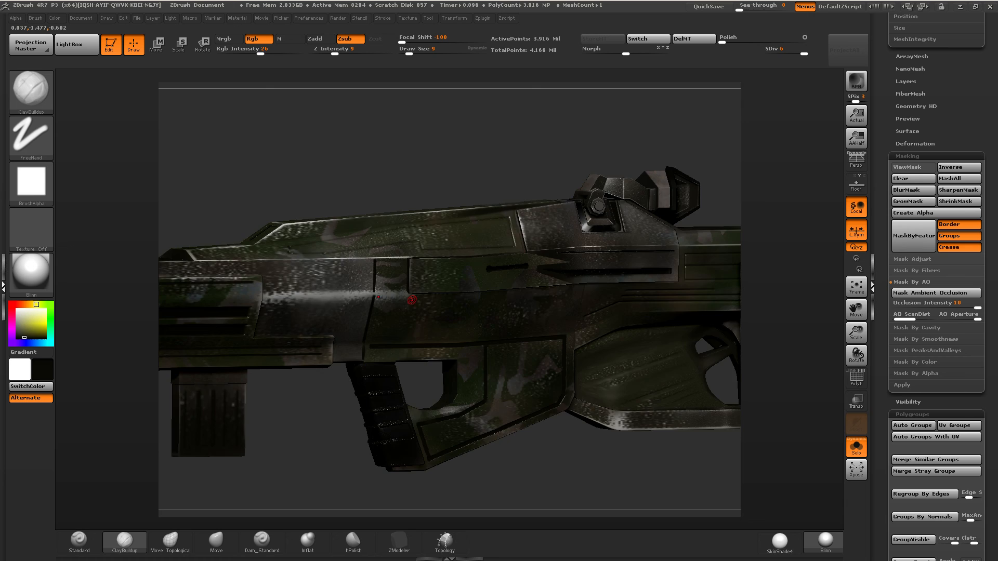
{"action": "right_click_drag", "start_coordinate": [412, 300], "coordinate": [487, 278]}
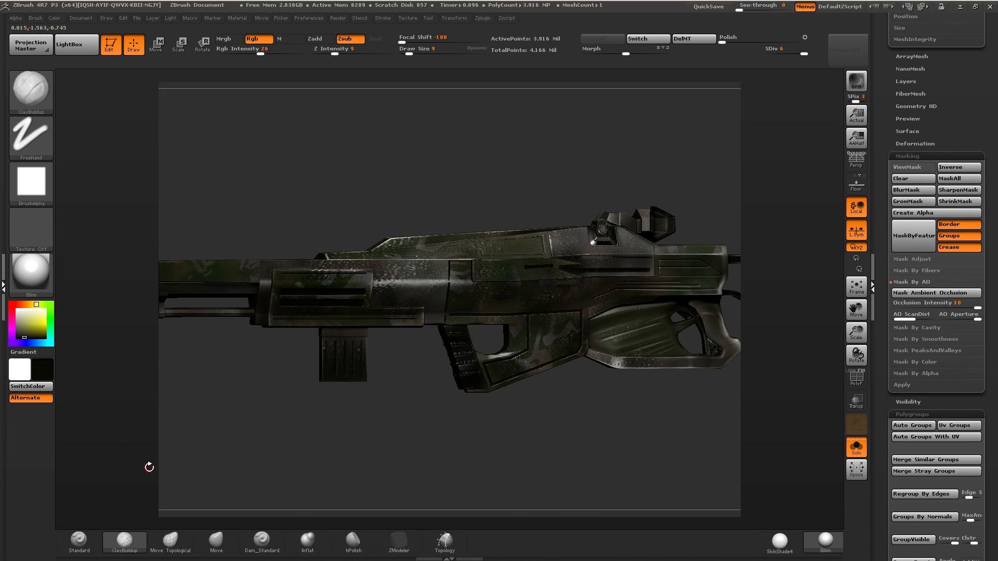
Set up the Standard brush with the DragDot stroke and the solid round Alpha 14.
{"action": "left_click", "coordinate": [79, 541]}
{"action": "left_click", "coordinate": [31, 137]}
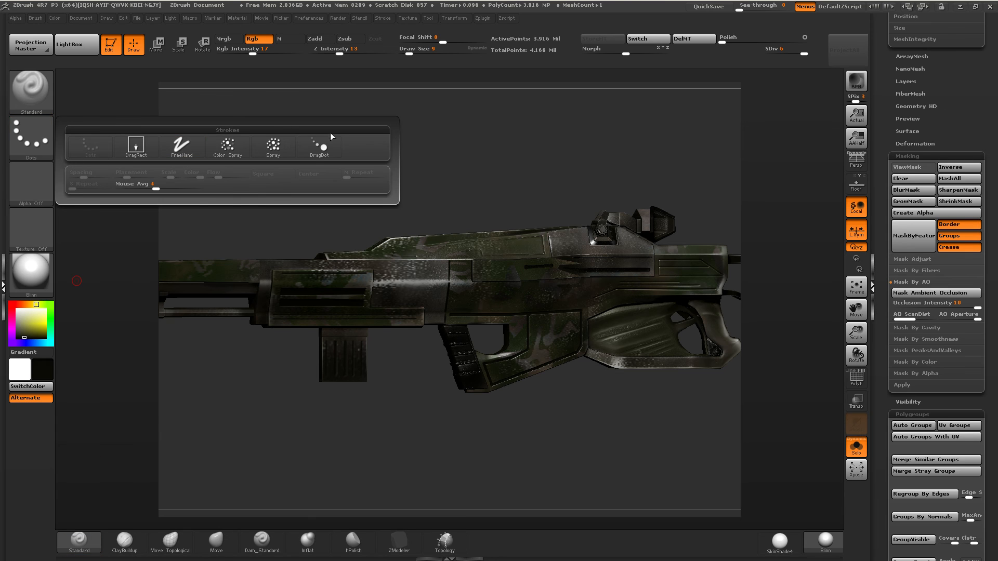
{"action": "left_click", "coordinate": [319, 146]}
{"action": "left_click", "coordinate": [438, 40]}
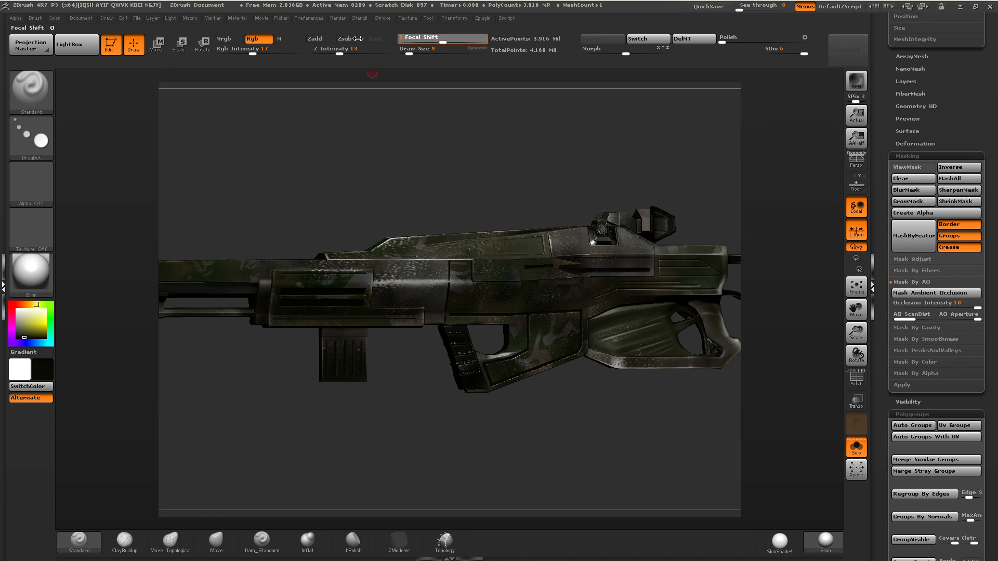
{"action": "left_click", "coordinate": [31, 185]}
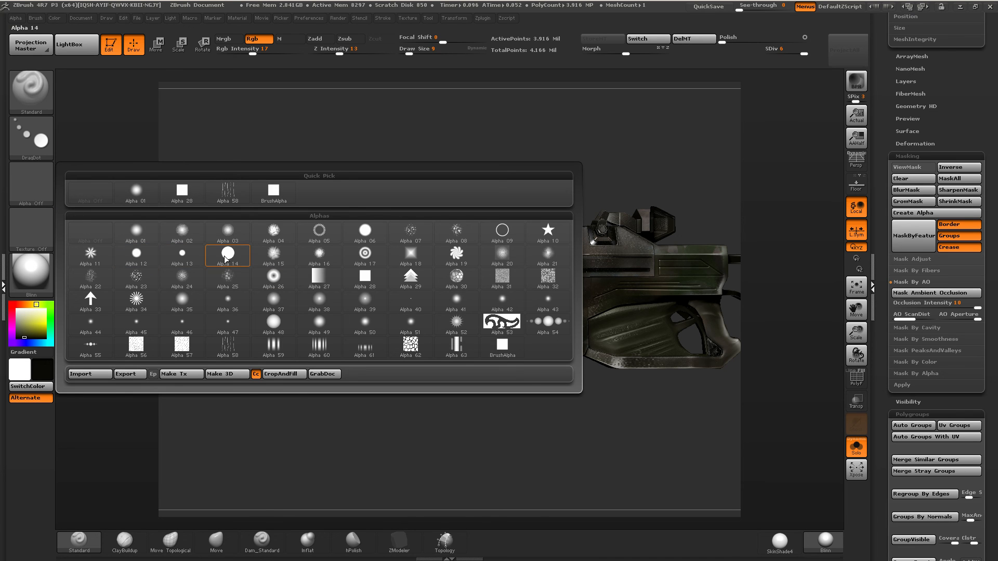
{"action": "left_click", "coordinate": [228, 260]}
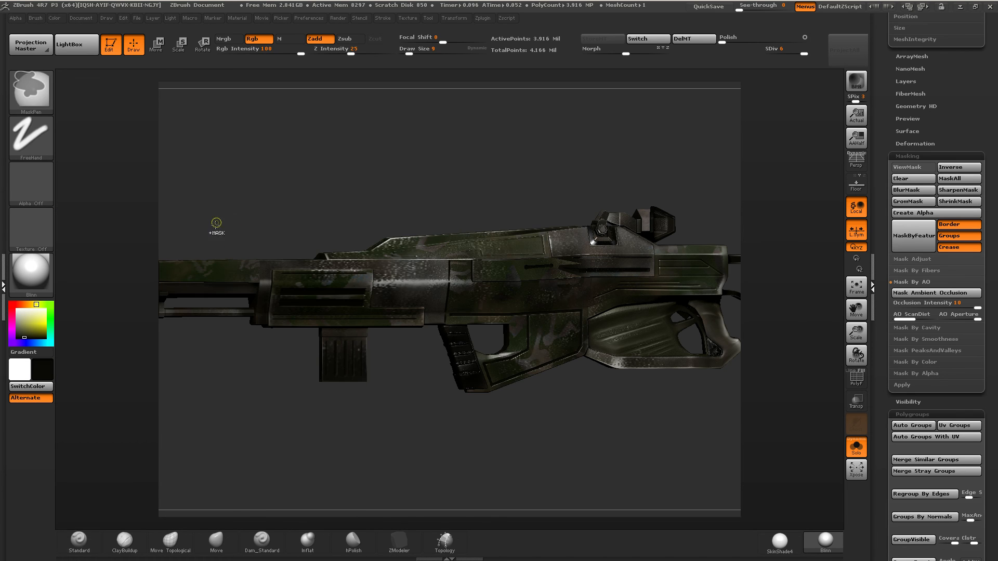
{"action": "right_click_drag", "start_coordinate": [216, 225], "coordinate": [340, 251], "text": "ctrl"}
Check the 3_OldSteel brush's texture and assign the rusty brush texture to the Standard brush.
{"action": "left_click", "coordinate": [51, 228]}
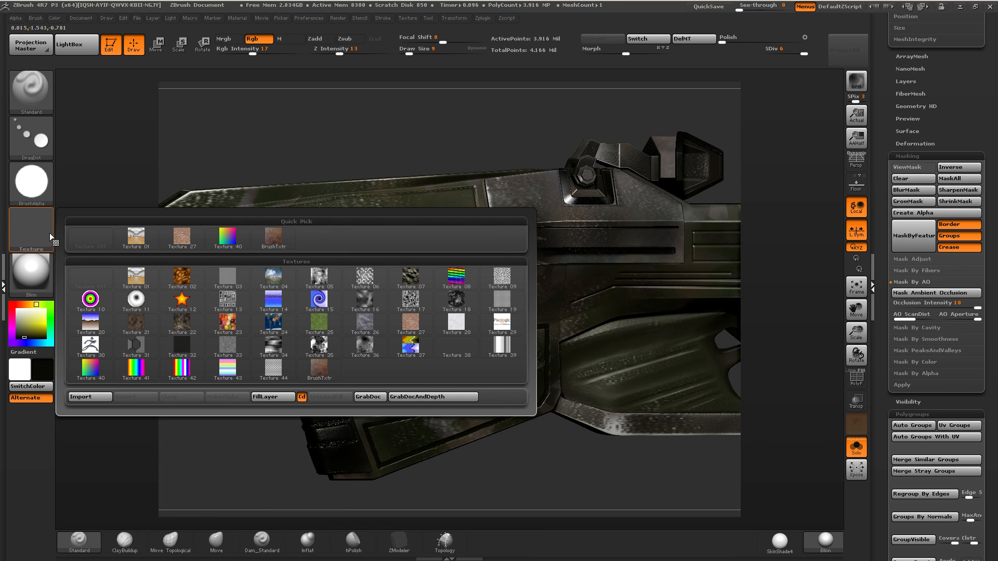
{"action": "mouse_move", "coordinate": [323, 279]}
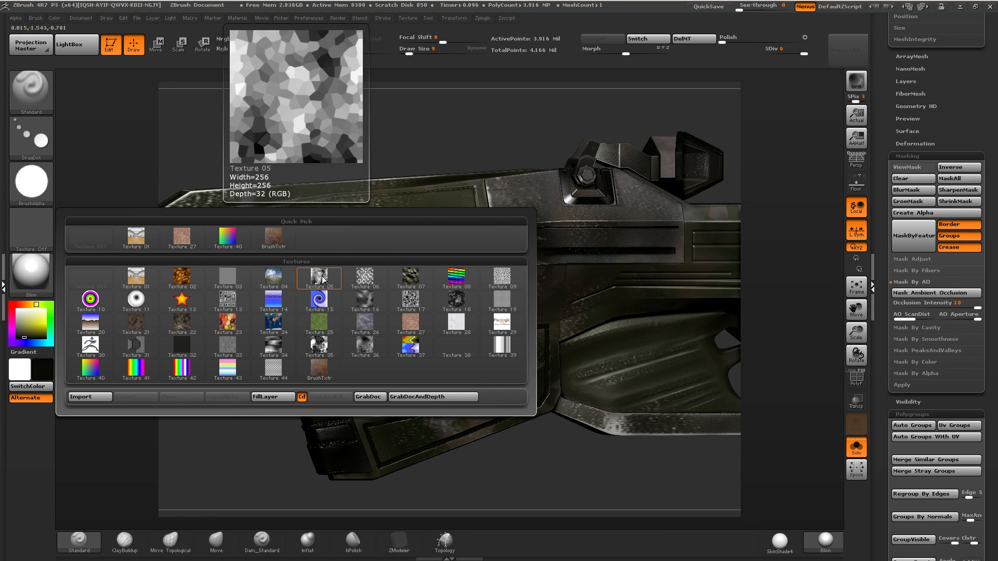
{"action": "left_click", "coordinate": [31, 89]}
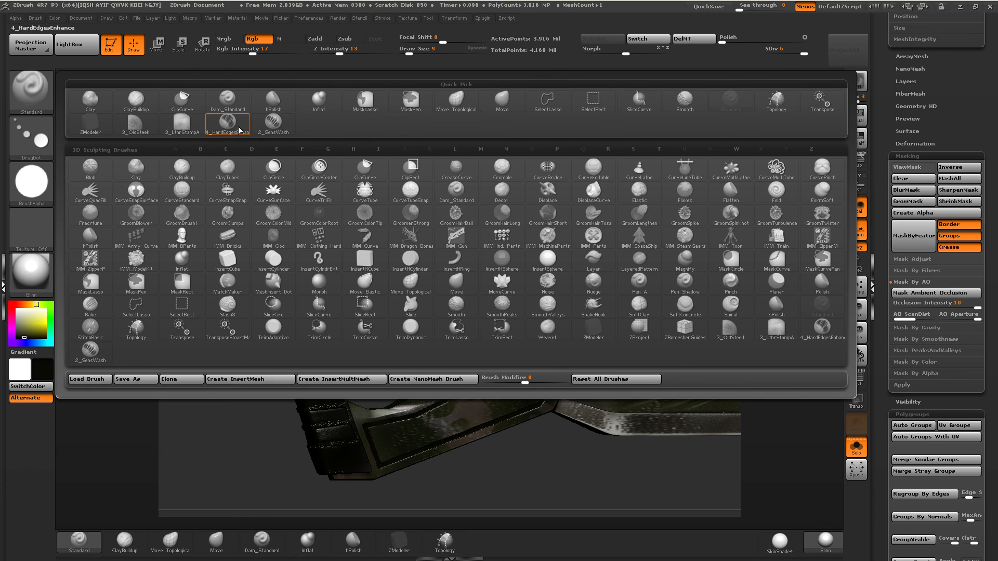
{"action": "left_click", "coordinate": [137, 125]}
{"action": "left_click", "coordinate": [38, 226]}
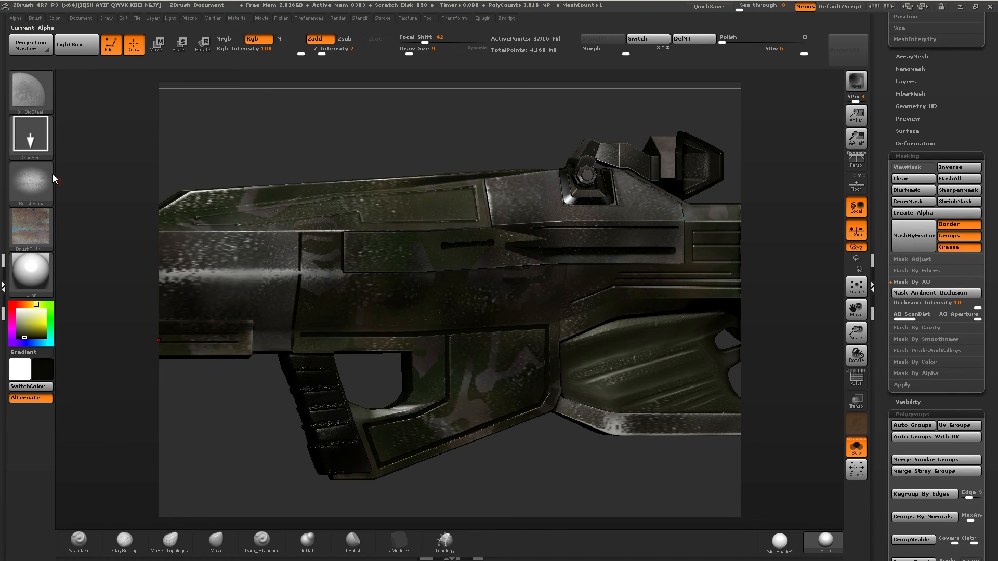
{"action": "left_click", "coordinate": [36, 93]}
{"action": "left_click", "coordinate": [80, 544]}
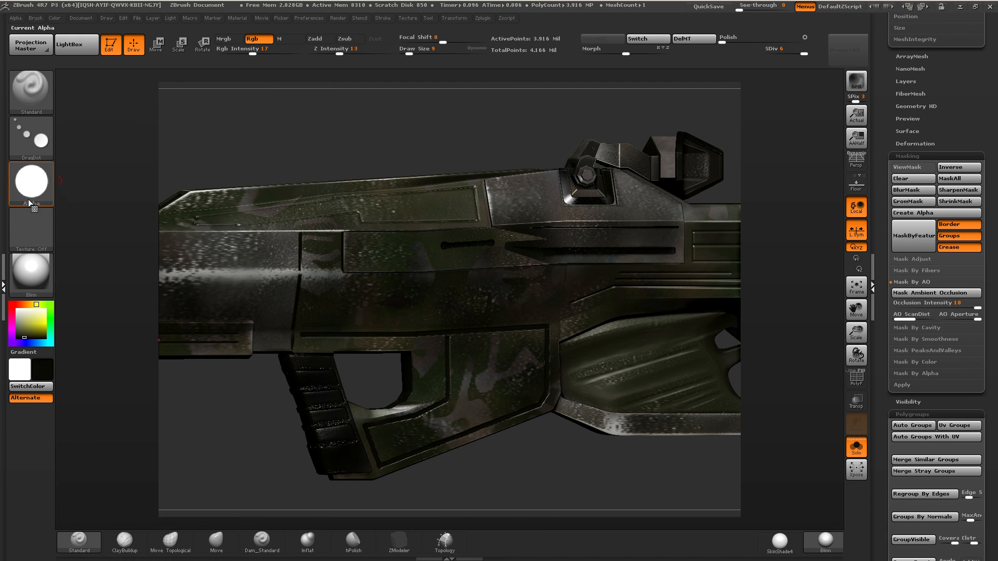
{"action": "left_click", "coordinate": [36, 229]}
{"action": "left_click", "coordinate": [319, 238]}
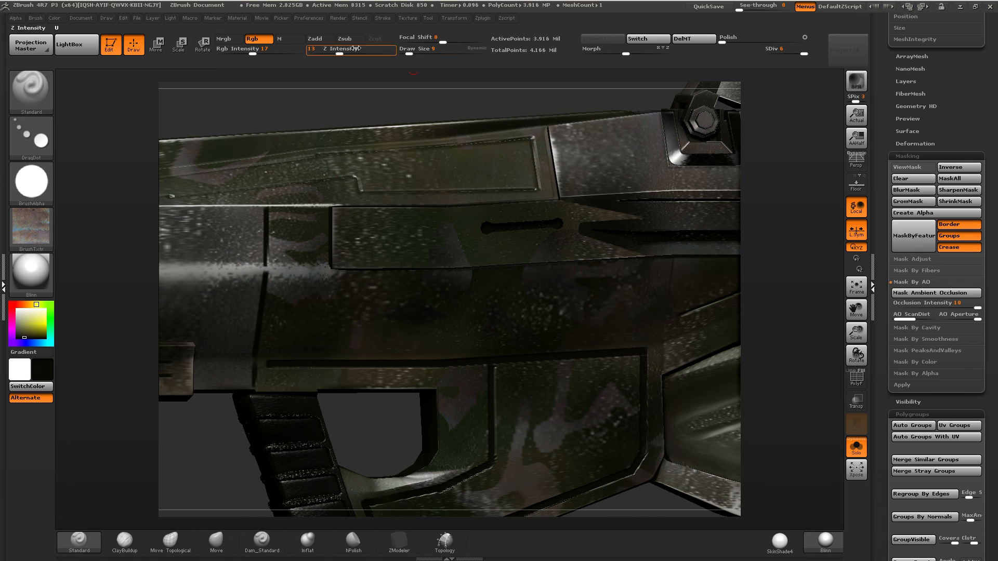
Enable Zadd on the Standard brush with Z Intensity 38 and Focal Shift -66.
{"action": "left_click", "coordinate": [314, 39]}
{"action": "left_click_drag", "start_coordinate": [336, 51], "coordinate": [361, 54]}
{"action": "left_click_drag", "start_coordinate": [427, 41], "coordinate": [415, 42]}
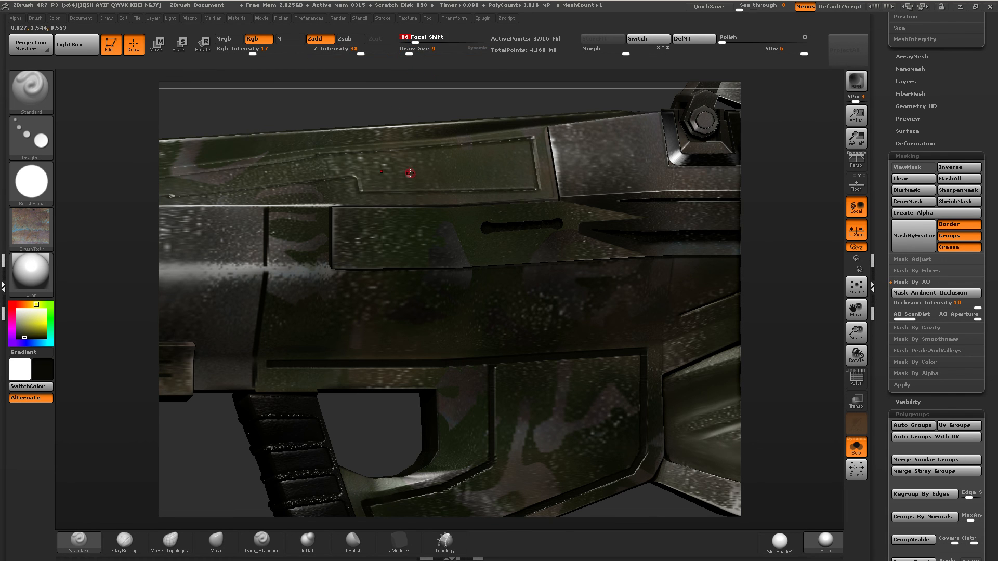
Subdivide the rifle mesh to SDiv level 7.
{"action": "right_click_drag", "start_coordinate": [431, 215], "coordinate": [446, 227], "text": "alt"}
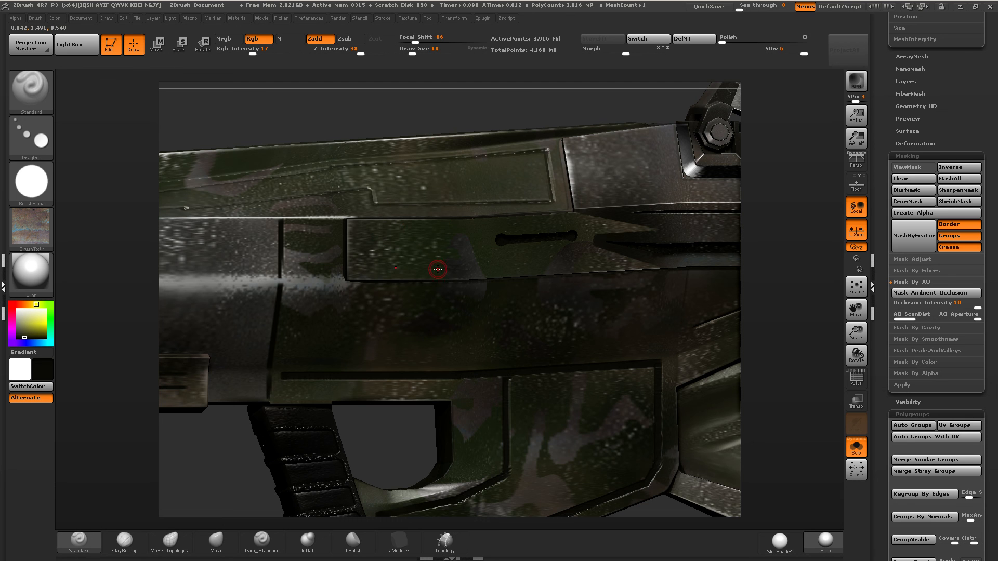
{"action": "right_click_drag", "start_coordinate": [438, 268], "coordinate": [340, 302]}
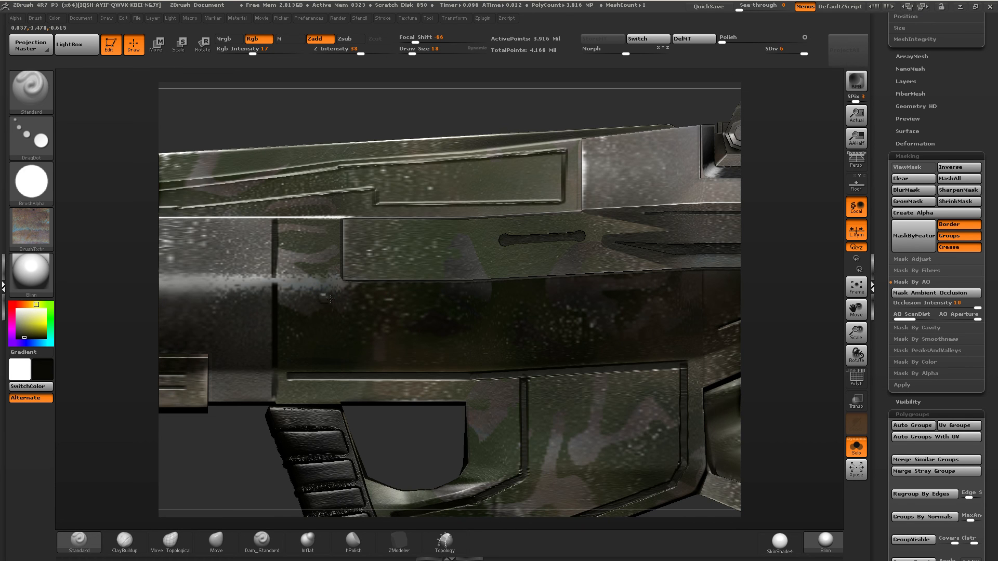
{"action": "right_click_drag", "start_coordinate": [436, 276], "coordinate": [502, 247], "text": "ctrl"}
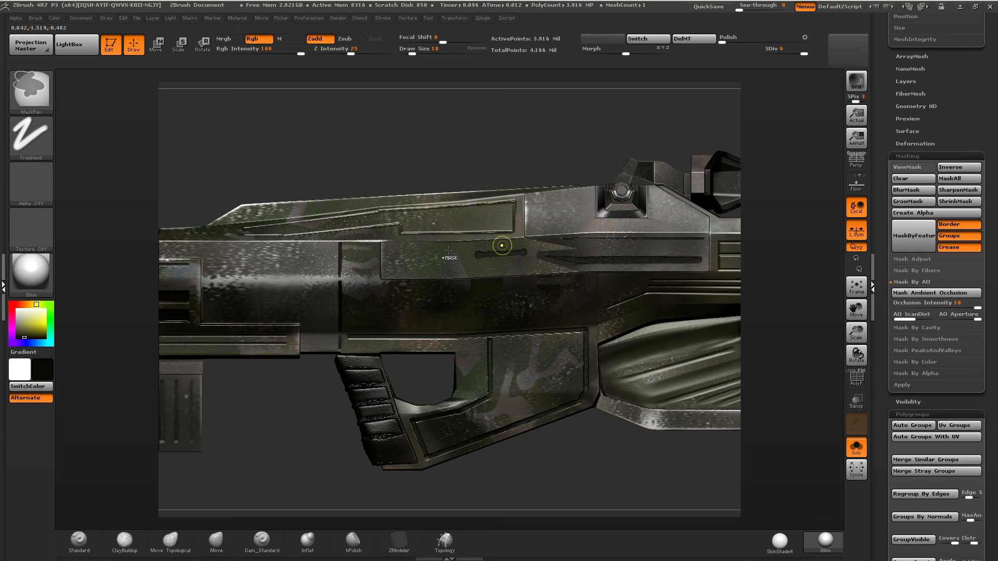
{"action": "right_click_drag", "start_coordinate": [433, 250], "coordinate": [502, 227]}
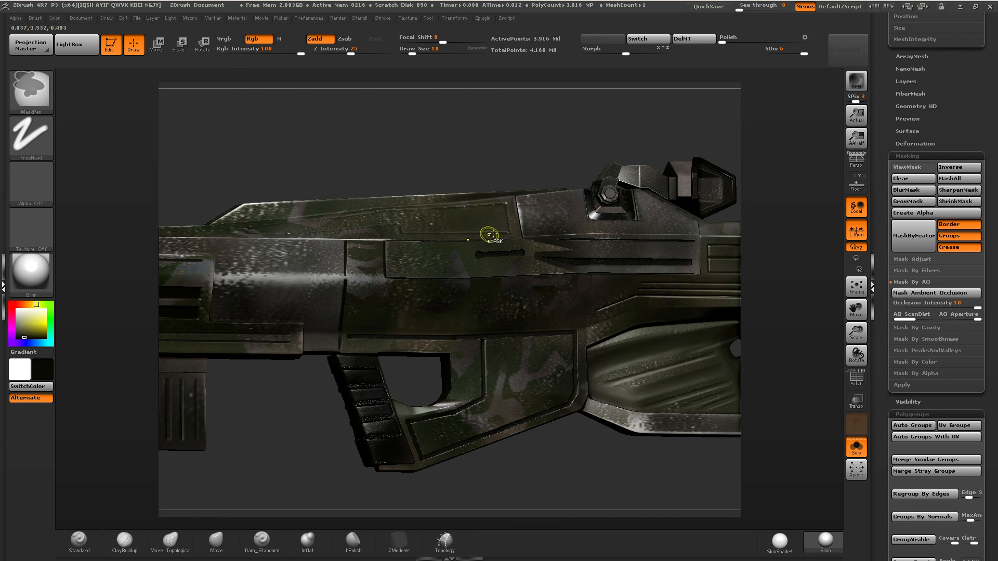
{"action": "key", "text": "ctrl+d"}
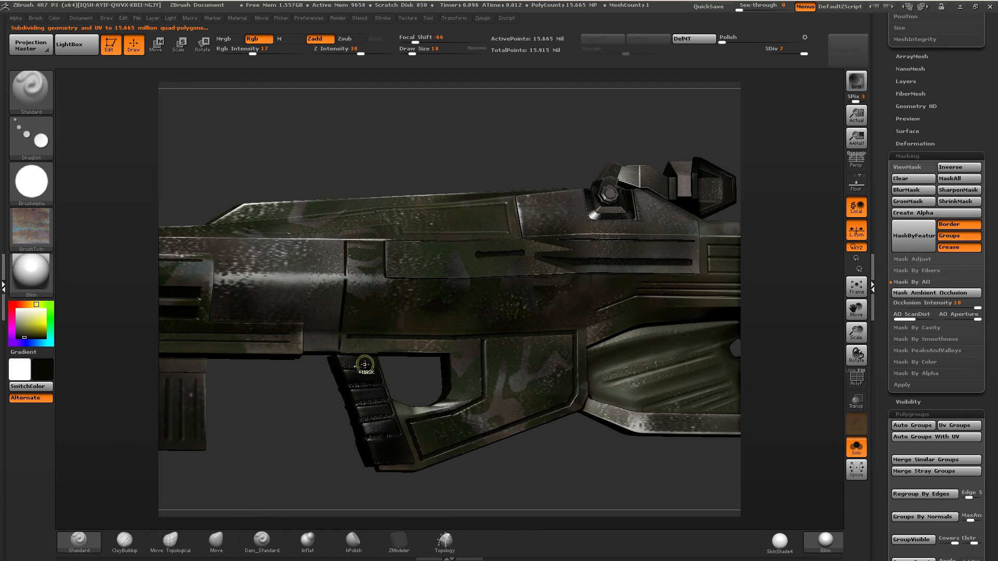
Smooth the rough padded segments of the front grip using a Draw Size of 53.
{"action": "right_click_drag", "start_coordinate": [364, 364], "coordinate": [334, 129], "text": "ctrl"}
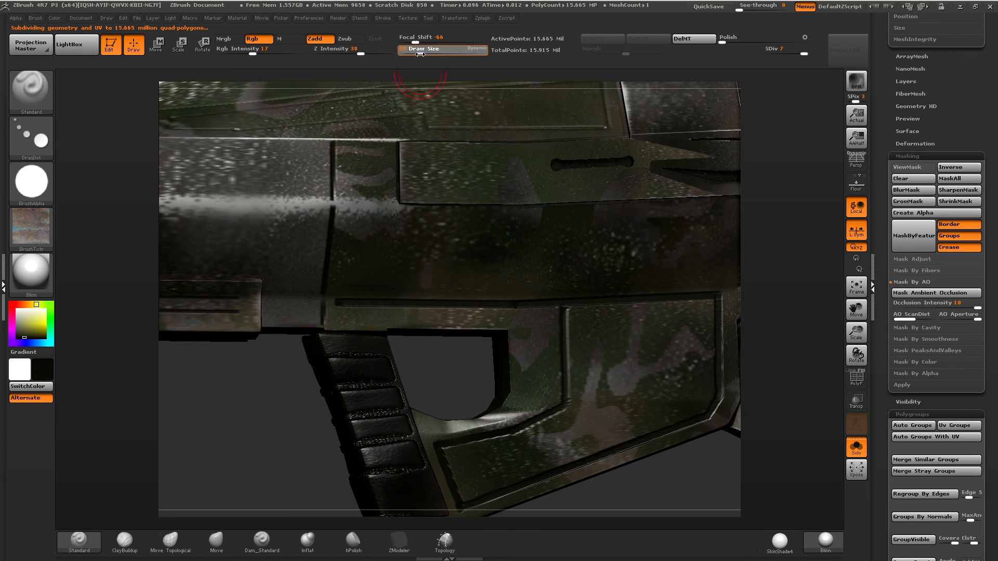
{"action": "key", "text": "shift"}
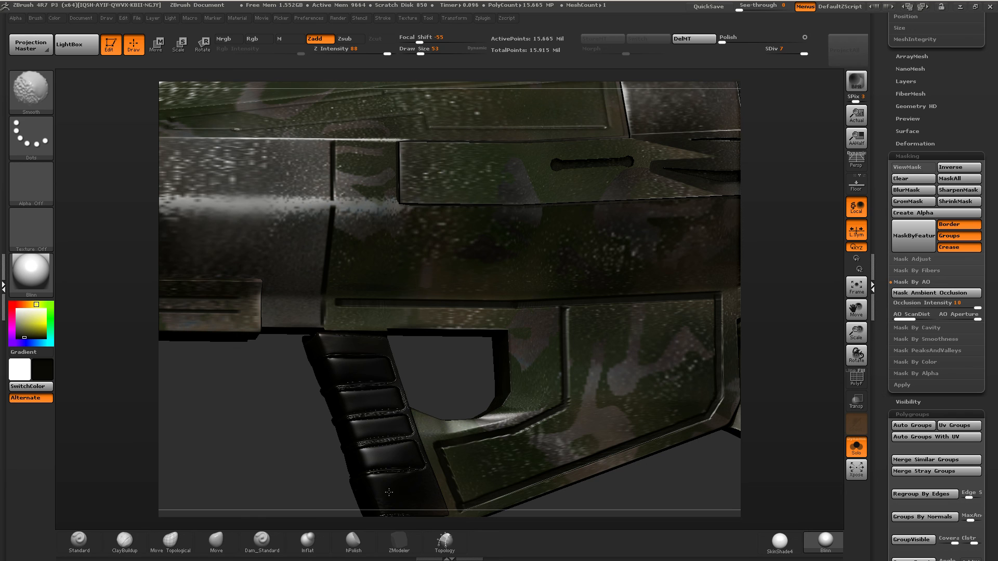
{"action": "left_click_drag", "start_coordinate": [314, 463], "coordinate": [293, 309], "text": "alt"}
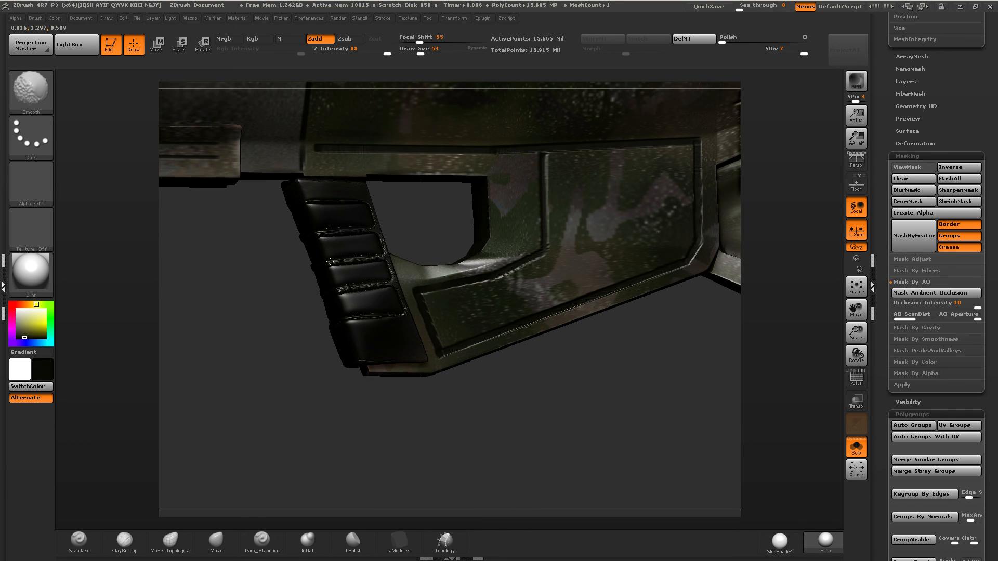
Smooth the rough dark inset at the base of the rear grip.
{"action": "right_click_drag", "start_coordinate": [564, 252], "coordinate": [132, 287], "text": "alt"}
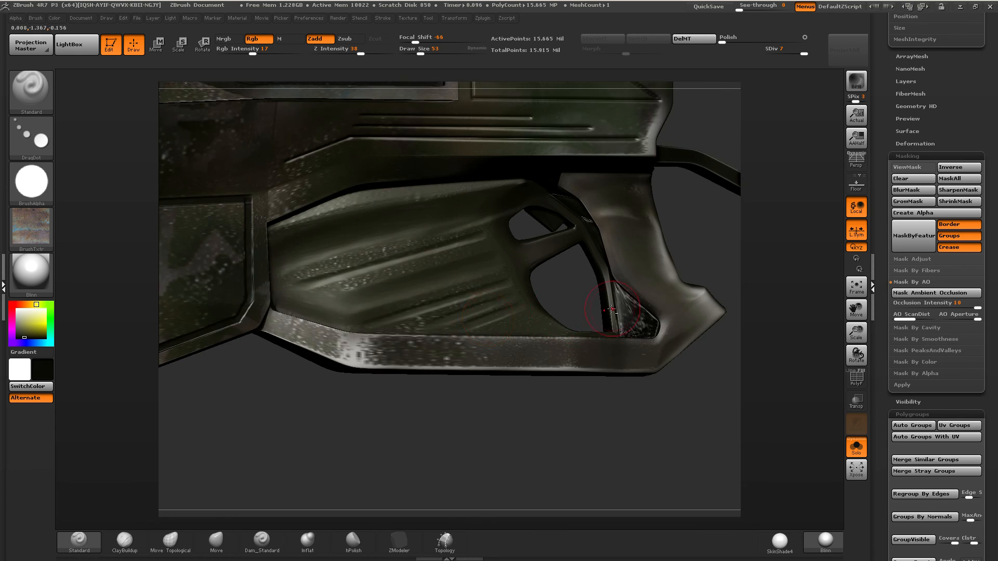
{"action": "right_click_drag", "start_coordinate": [628, 308], "coordinate": [518, 333], "text": "alt"}
{"action": "left_click_drag", "start_coordinate": [528, 335], "coordinate": [544, 312], "text": "shift"}
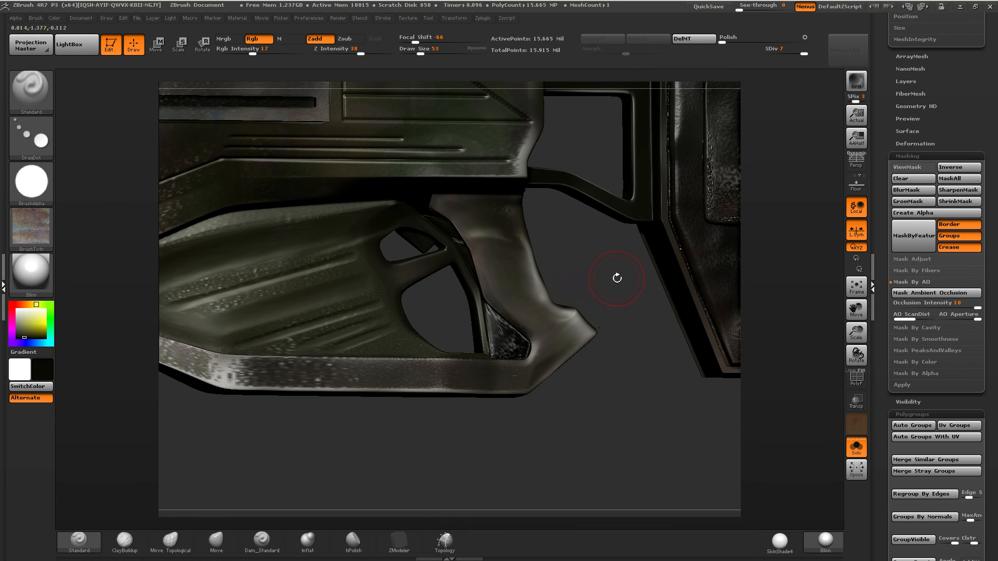
Smooth the rear grip surface and the rough front edges of the stock and its raised pad.
{"action": "left_click_drag", "start_coordinate": [461, 242], "coordinate": [469, 245], "text": "shift"}
{"action": "left_click_drag", "start_coordinate": [648, 279], "coordinate": [338, 365], "text": "alt"}
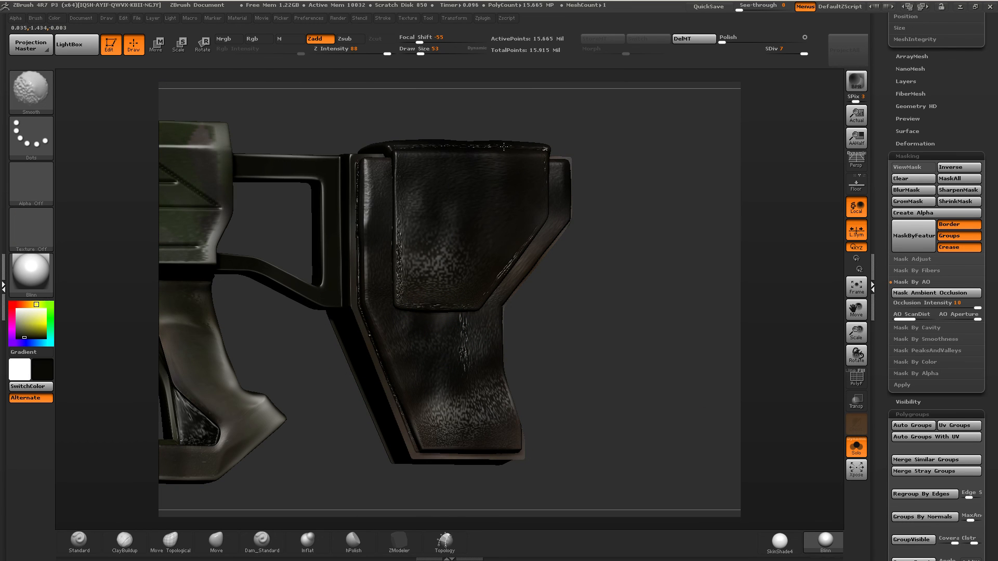
{"action": "left_click_drag", "start_coordinate": [395, 205], "coordinate": [400, 289], "text": "shift"}
{"action": "left_click_drag", "start_coordinate": [356, 168], "coordinate": [367, 321], "text": "shift"}
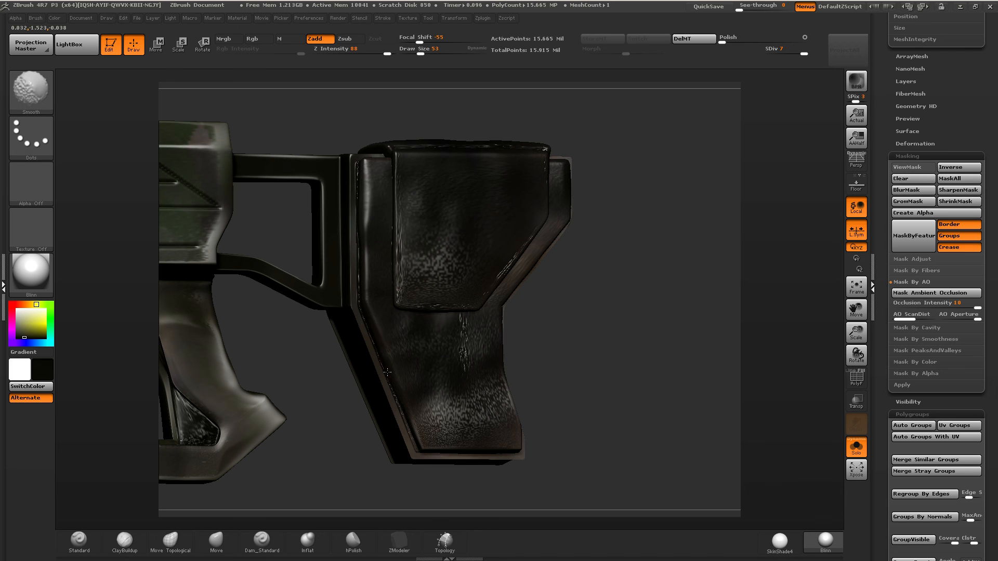
Set Rgb Intensity to 100 and try stamping rivets around the pointed inset on the receiver side.
{"action": "left_click_drag", "start_coordinate": [270, 353], "coordinate": [691, 317], "text": "alt"}
{"action": "left_click_drag", "start_coordinate": [442, 494], "coordinate": [410, 472], "text": "shift"}
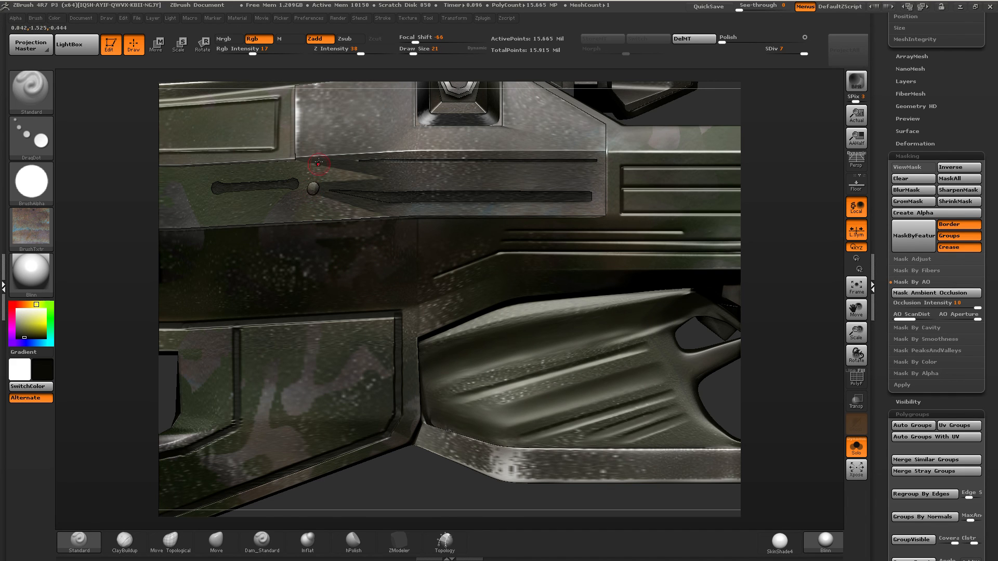
{"action": "key", "text": "ctrl"}
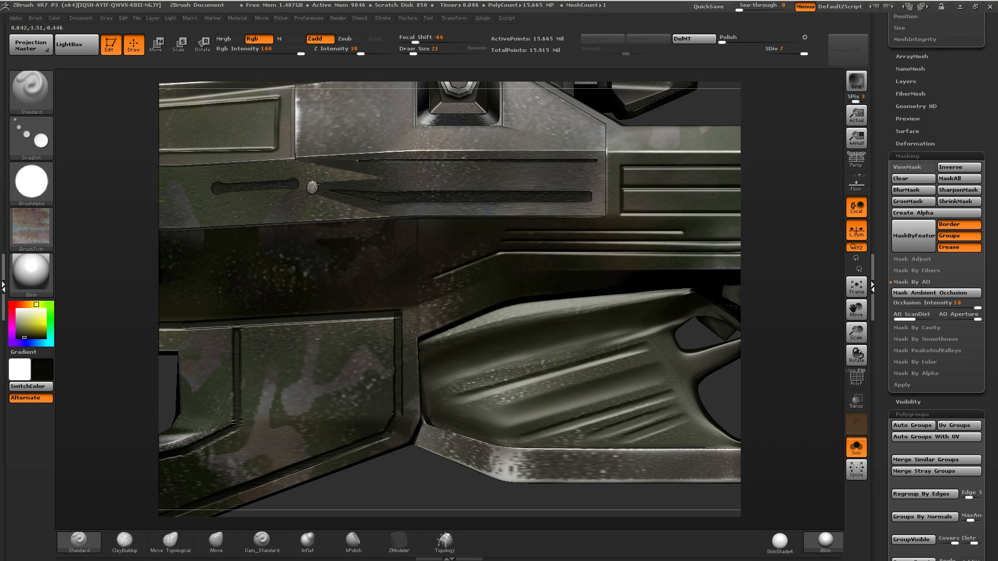
{"action": "key", "text": "bracketleft"}
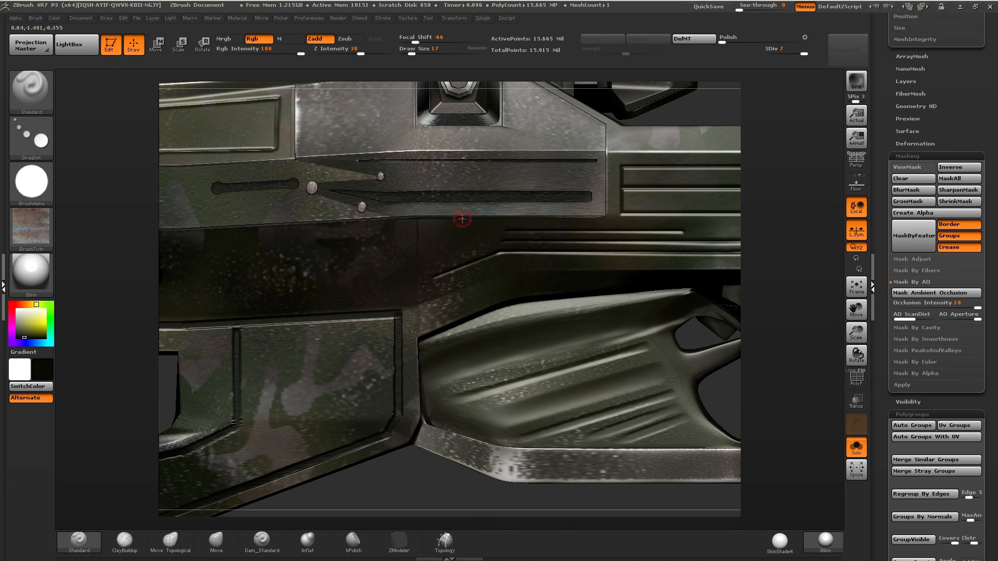
{"action": "key", "text": "f"}
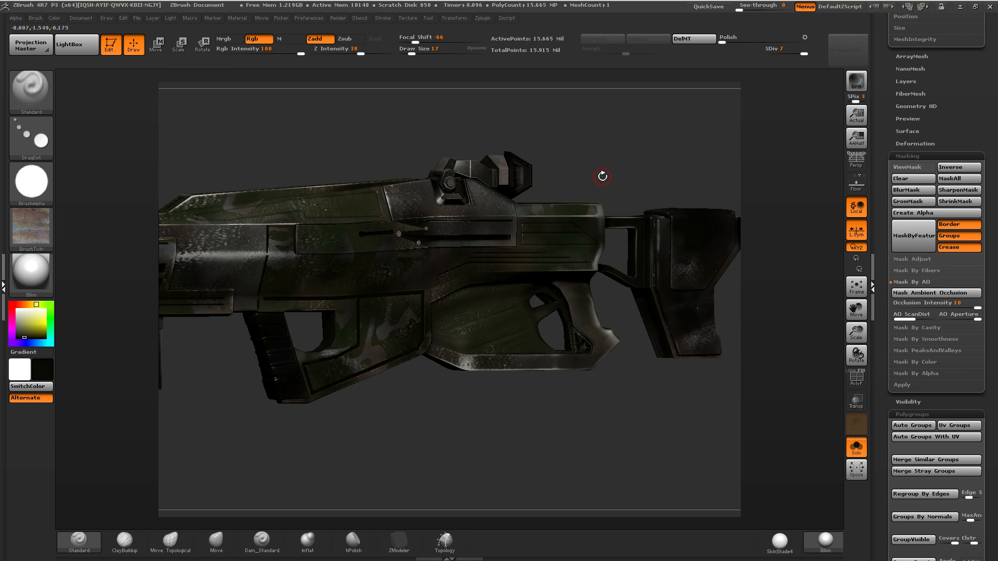
{"action": "key", "text": "ctrl"}
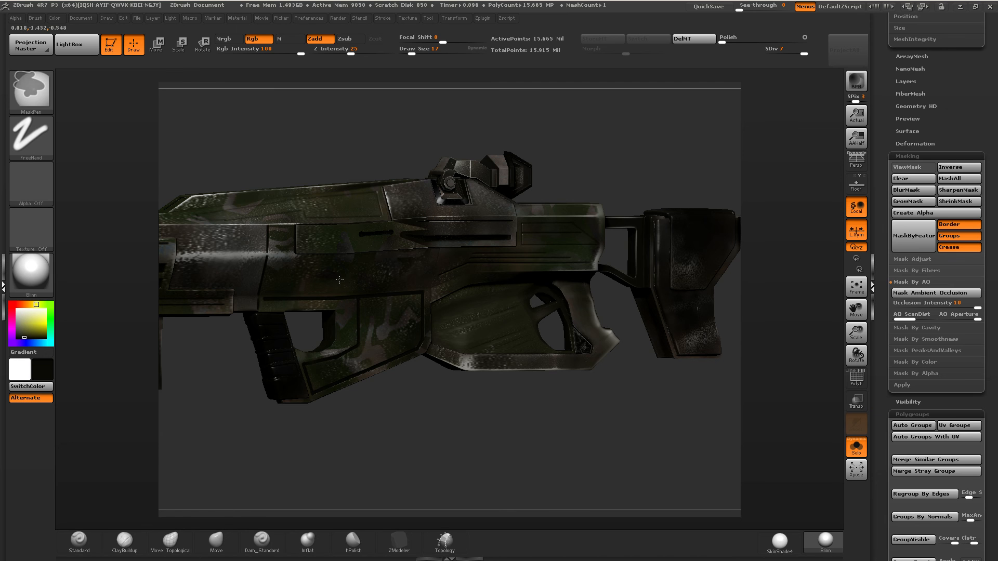
Stamp rivets at both ends of the receiver slot, at the front corners of its panel, and behind the foregrip opening.
{"action": "right_click_drag", "start_coordinate": [432, 235], "coordinate": [411, 235]}
{"action": "right_click_drag", "start_coordinate": [410, 236], "coordinate": [307, 226], "text": "ctrl"}
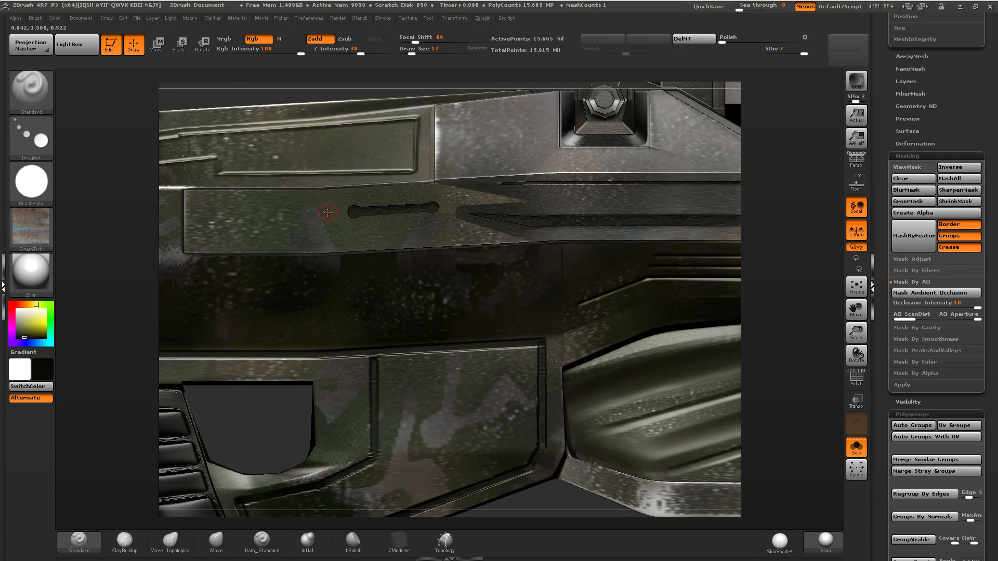
{"action": "left_click_drag", "start_coordinate": [422, 209], "coordinate": [443, 209]}
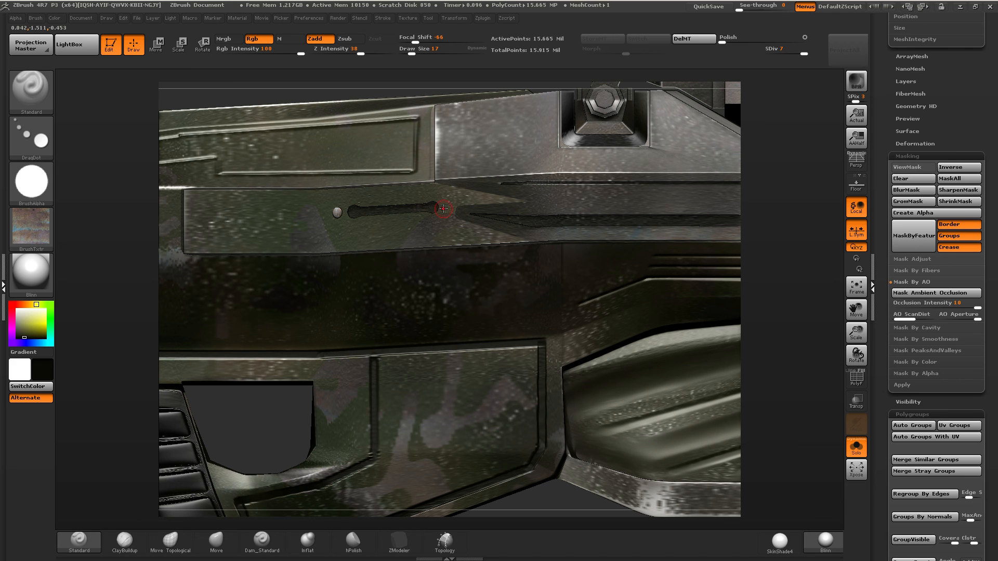
{"action": "right_click_drag", "start_coordinate": [296, 253], "coordinate": [430, 269], "text": "alt"}
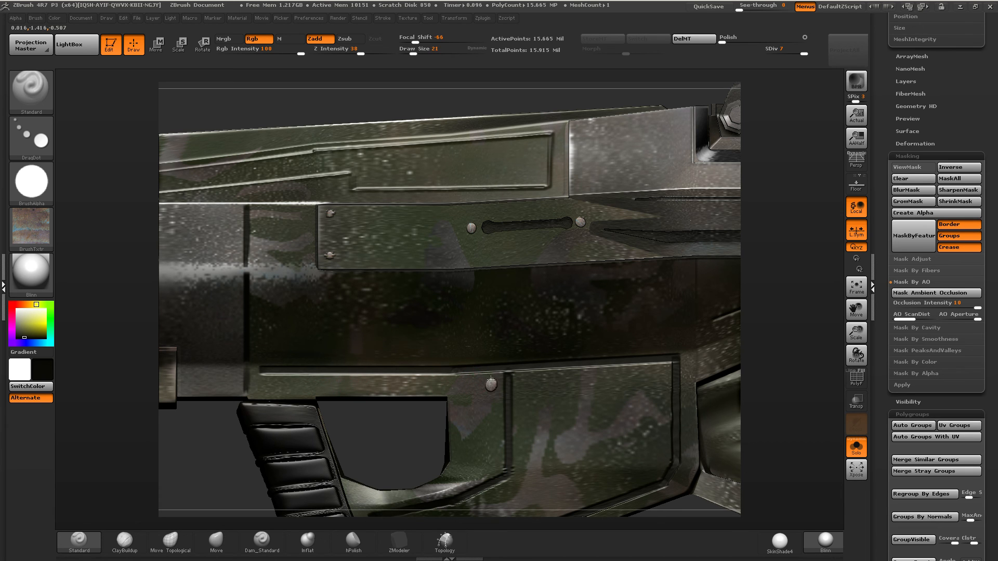
Stamp rivets on the lower receiver junction, the top of the rear grip, the stock bracket and the receiver's rear end.
{"action": "right_click_drag", "start_coordinate": [488, 358], "coordinate": [289, 248], "text": "alt"}
{"action": "right_click_drag", "start_coordinate": [472, 280], "coordinate": [335, 322], "text": "alt"}
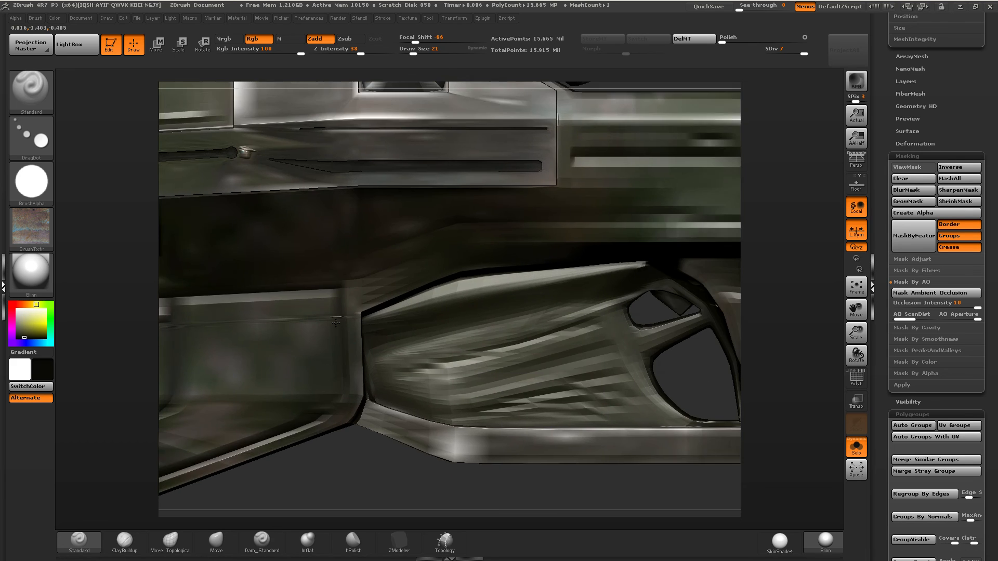
{"action": "right_click_drag", "start_coordinate": [563, 309], "coordinate": [323, 308], "text": "alt"}
{"action": "right_click_drag", "start_coordinate": [446, 262], "coordinate": [420, 277], "text": "alt"}
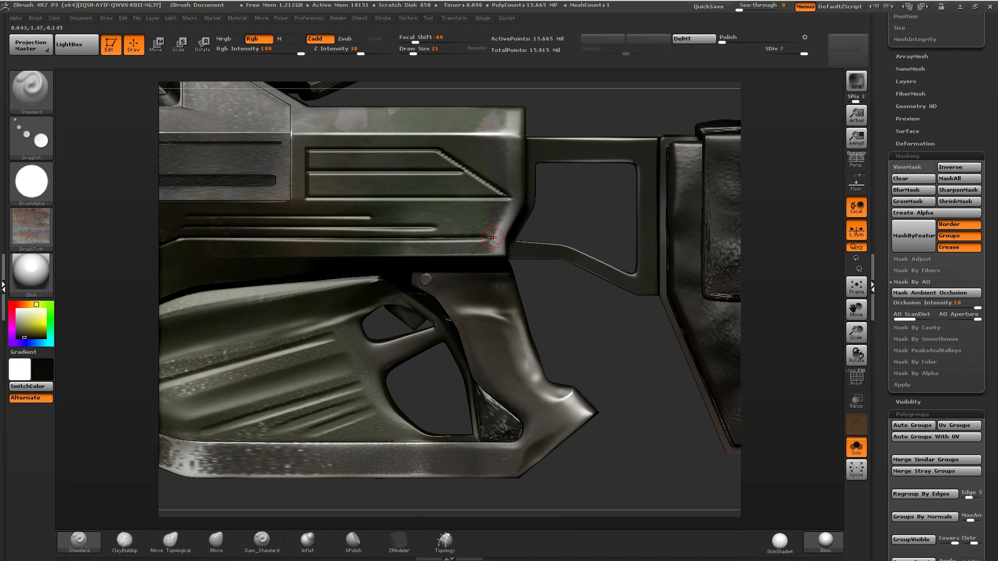
{"action": "right_click_drag", "start_coordinate": [496, 238], "coordinate": [382, 275], "text": "alt"}
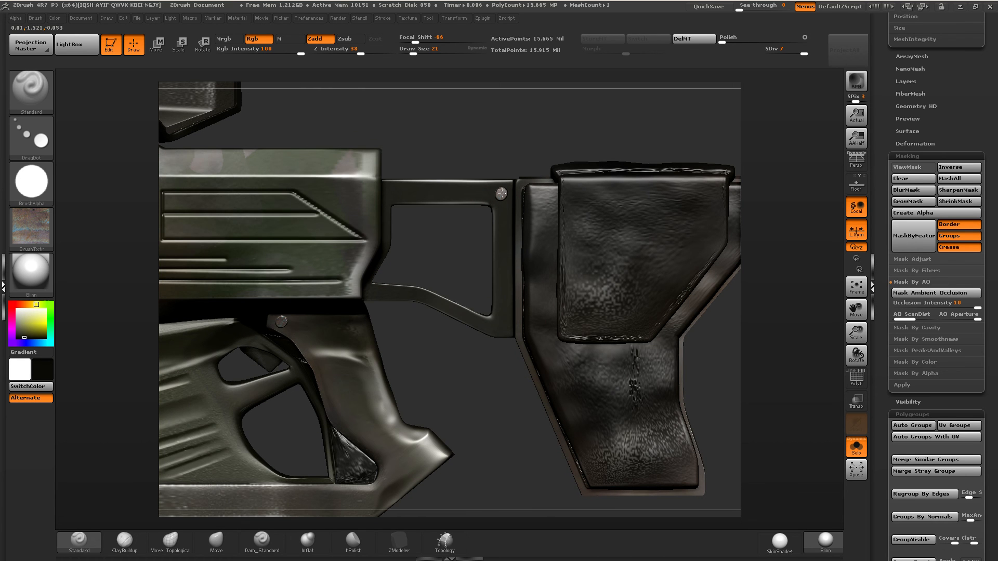
{"action": "mouse_move", "coordinate": [496, 198]}
{"action": "right_mouse_down", "text": "ctrl"}
{"action": "mouse_move", "coordinate": [452, 317]}
{"action": "mouse_move", "coordinate": [629, 321]}
{"action": "mouse_move", "coordinate": [577, 323]}
{"action": "mouse_move", "coordinate": [523, 235]}
{"action": "right_mouse_up", "text": "ctrl"}
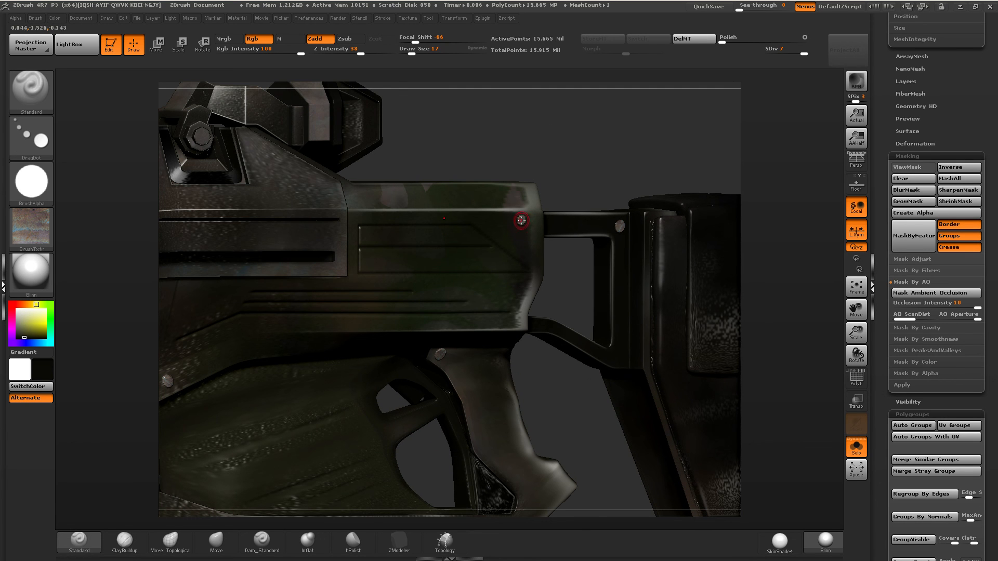
Stamp small rivets with Draw Size 13 around the corners of the bare metal plate on both sides of the sight mount.
{"action": "right_click_drag", "start_coordinate": [314, 196], "coordinate": [343, 240], "text": "alt"}
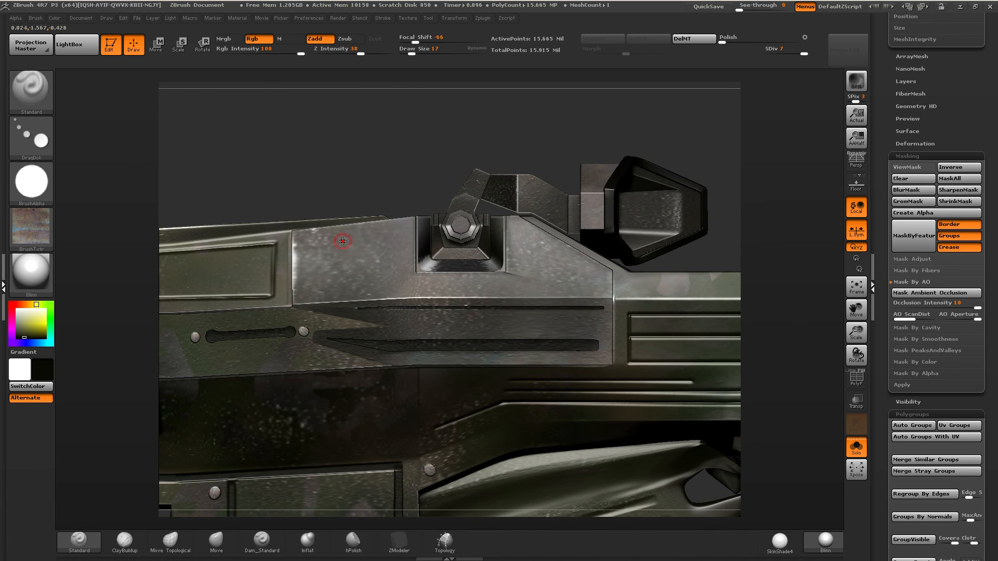
{"action": "key", "text": "["}
{"action": "left_click", "coordinate": [407, 223]}
{"action": "left_click", "coordinate": [304, 237]}
{"action": "left_click", "coordinate": [306, 295]}
{"action": "left_click", "coordinate": [408, 287]}
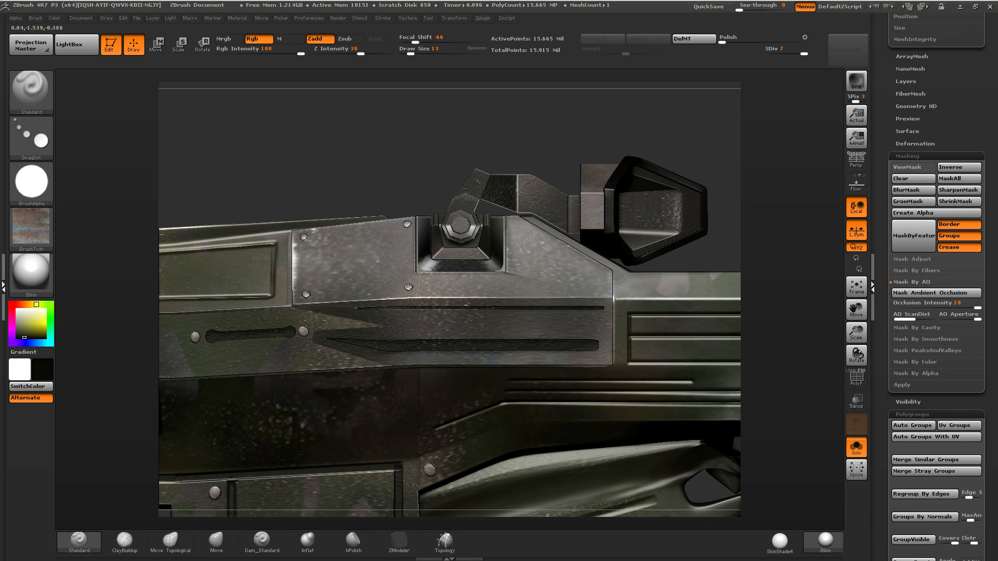
{"action": "left_click", "coordinate": [509, 287]}
{"action": "left_click", "coordinate": [601, 285]}
{"action": "left_click", "coordinate": [595, 269]}
Stamp six small rivets along the edges of the angled front segment of the sight arm.
{"action": "right_click_drag", "start_coordinate": [508, 244], "coordinate": [520, 291]}
{"action": "right_click_drag", "start_coordinate": [527, 190], "coordinate": [466, 333], "text": "alt"}
{"action": "mouse_move", "coordinate": [409, 319]}
{"action": "right_mouse_down", "text": "ctrl"}
{"action": "mouse_move", "coordinate": [400, 288]}
{"action": "mouse_move", "coordinate": [409, 225]}
{"action": "right_mouse_up", "text": "ctrl"}
{"action": "left_click_drag", "start_coordinate": [360, 283], "coordinate": [345, 307]}
{"action": "left_click_drag", "start_coordinate": [433, 285], "coordinate": [436, 281]}
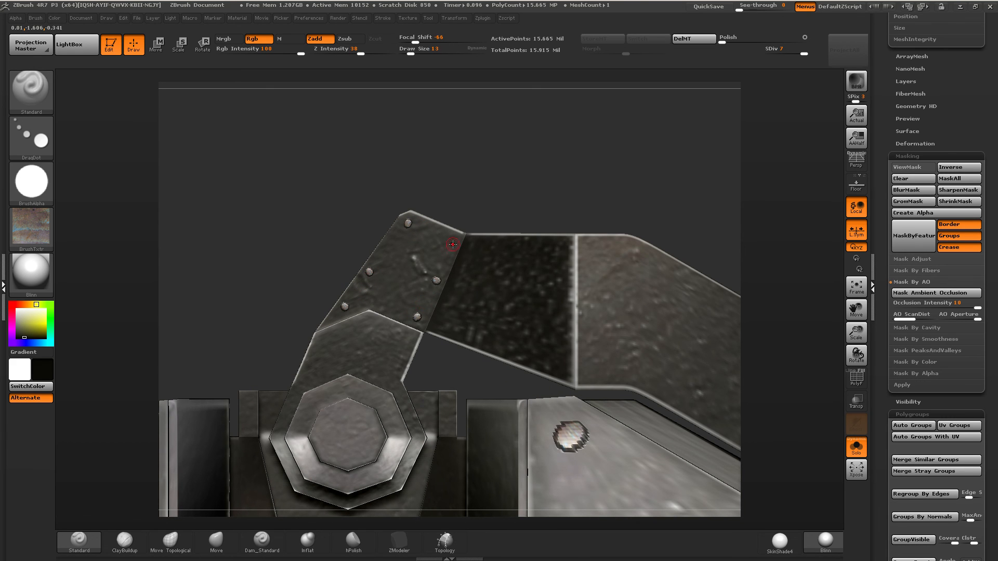
{"action": "left_click", "coordinate": [453, 242]}
Stamp rivets with Draw Size 17 in the four corners of the dark sight arm segment.
{"action": "left_click_drag", "start_coordinate": [552, 315], "coordinate": [559, 363]}
{"action": "key", "text": "ctrl"}
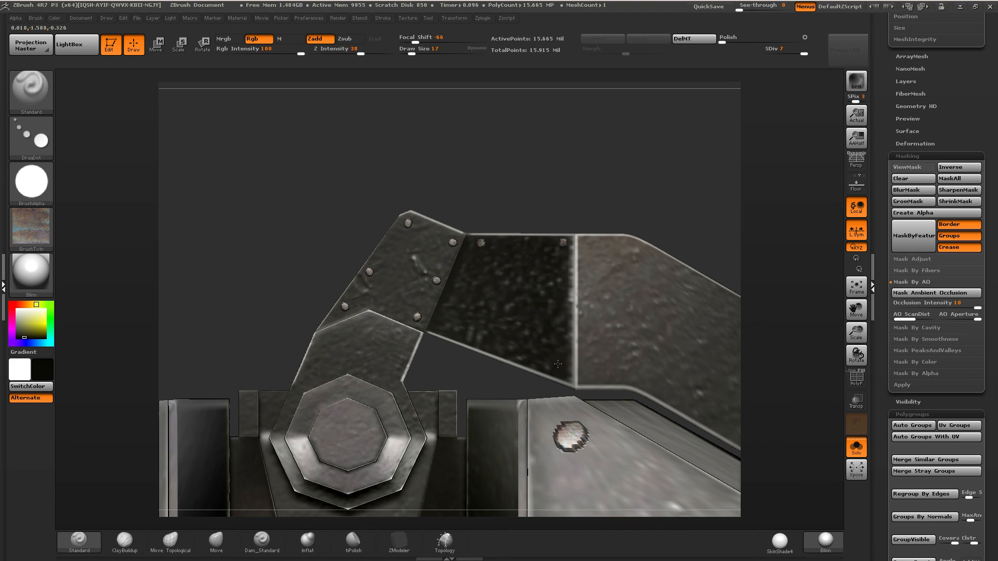
{"action": "left_click", "coordinate": [451, 318]}
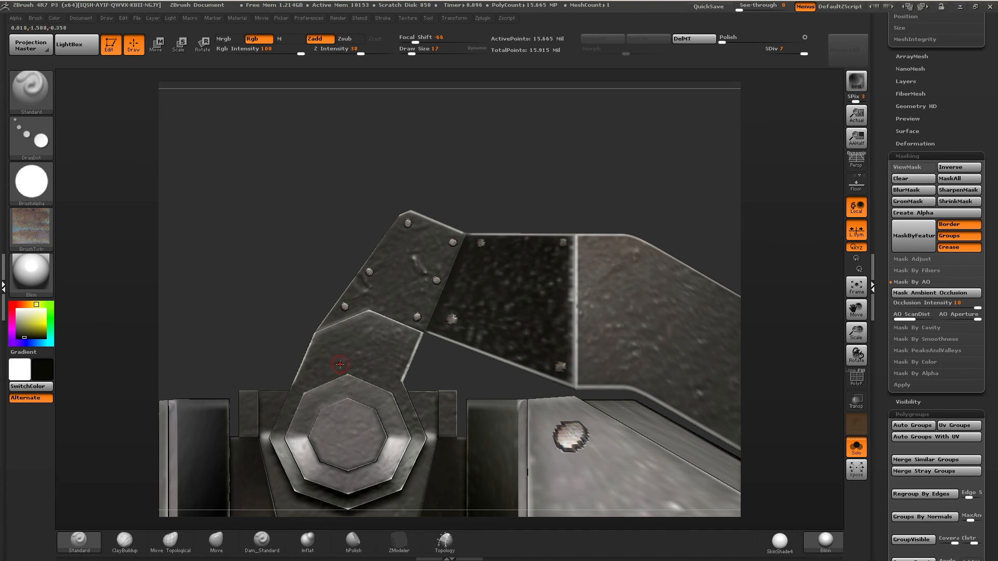
Stamp rivets on the square metal block in front of the sight's lens housing.
{"action": "left_click_drag", "start_coordinate": [742, 301], "coordinate": [429, 223], "text": "alt"}
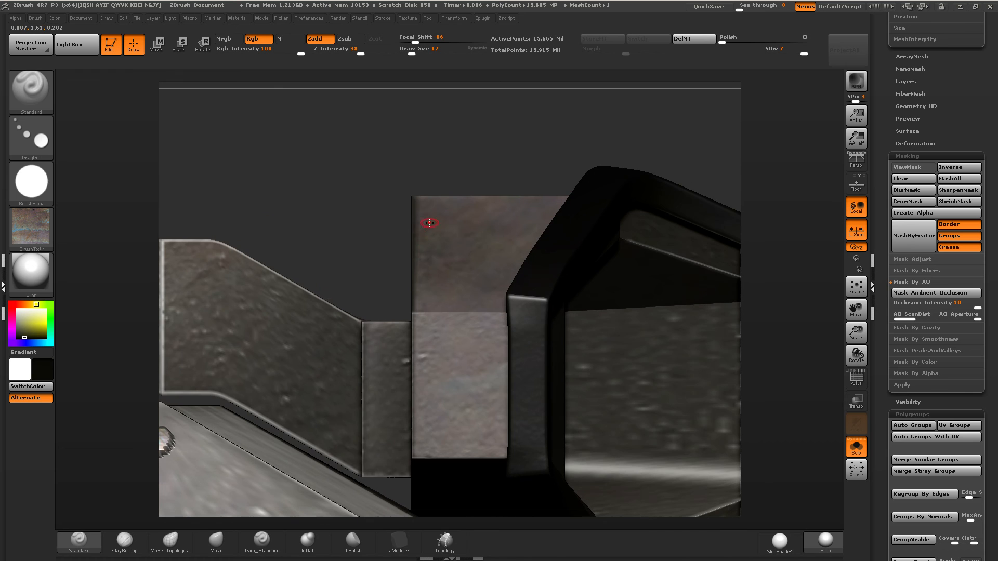
{"action": "left_click", "coordinate": [430, 328]}
{"action": "right_click_drag", "start_coordinate": [436, 348], "coordinate": [414, 289], "text": "ctrl"}
{"action": "left_click_drag", "start_coordinate": [414, 290], "coordinate": [387, 324], "text": "shift"}
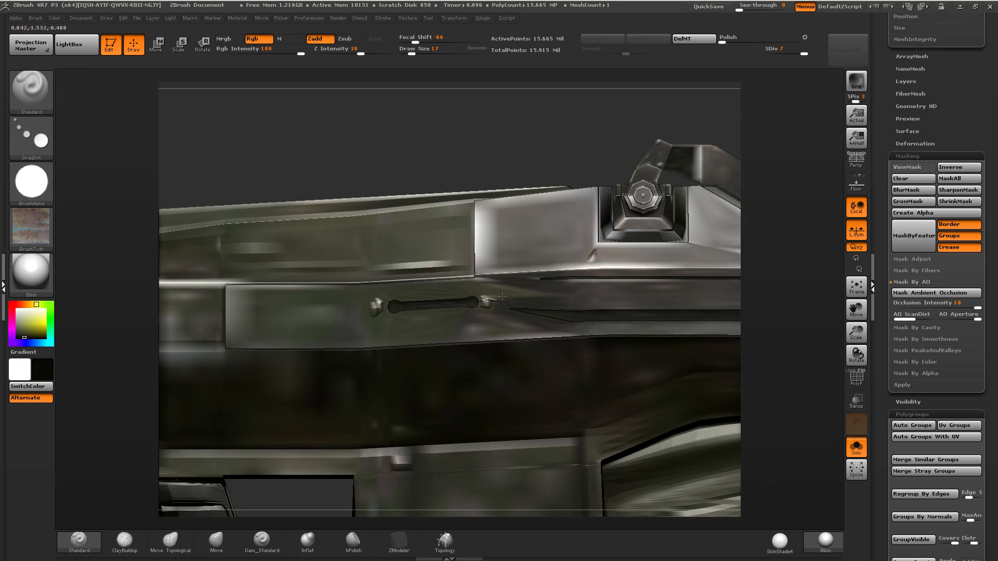
Try stamping a rivet with Draw Size 21 on the worn metal section behind the vented front housing.
{"action": "left_click_drag", "start_coordinate": [332, 291], "coordinate": [369, 311], "text": "alt"}
{"action": "right_click_drag", "start_coordinate": [369, 312], "coordinate": [496, 310], "text": "alt"}
{"action": "right_click_drag", "start_coordinate": [497, 309], "coordinate": [491, 351], "text": "ctrl"}
{"action": "left_click_drag", "start_coordinate": [399, 257], "coordinate": [393, 254]}
{"action": "key", "text": "ctrl"}
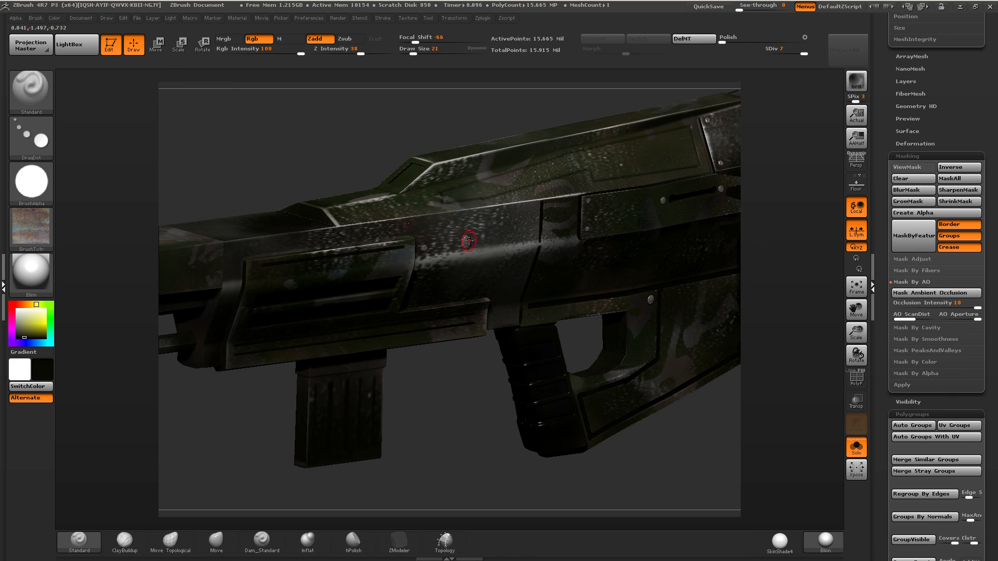
{"action": "key", "text": "ctrl"}
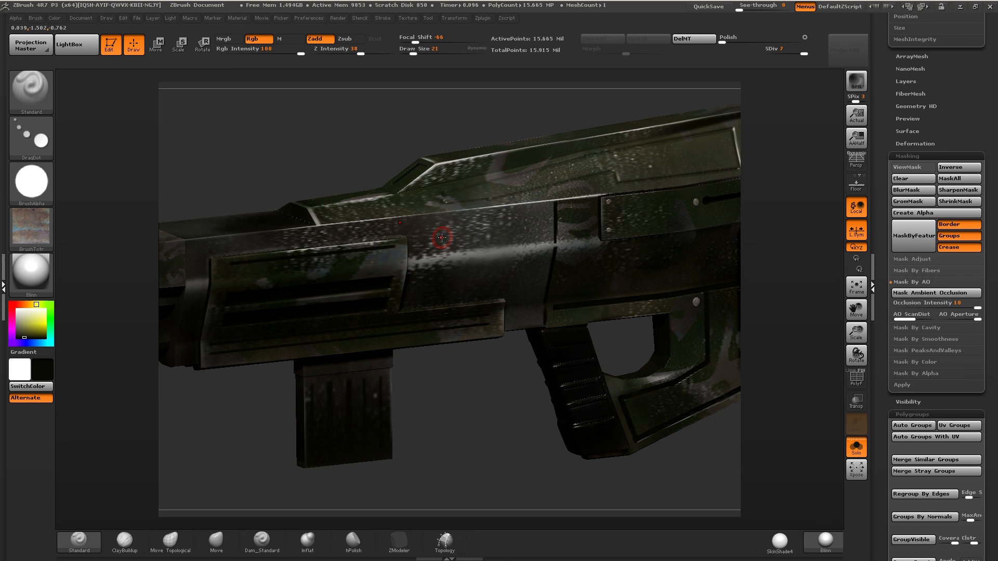
Stamp rivets on the worn metal section behind the vented housing and on the collar in front of it.
{"action": "key", "text": "shift"}
{"action": "left_click_drag", "start_coordinate": [421, 247], "coordinate": [415, 247]}
{"action": "left_click_drag", "start_coordinate": [536, 240], "coordinate": [534, 234]}
{"action": "right_click_drag", "start_coordinate": [416, 287], "coordinate": [599, 284], "text": "alt"}
{"action": "right_click_drag", "start_coordinate": [371, 264], "coordinate": [679, 236], "text": "alt"}
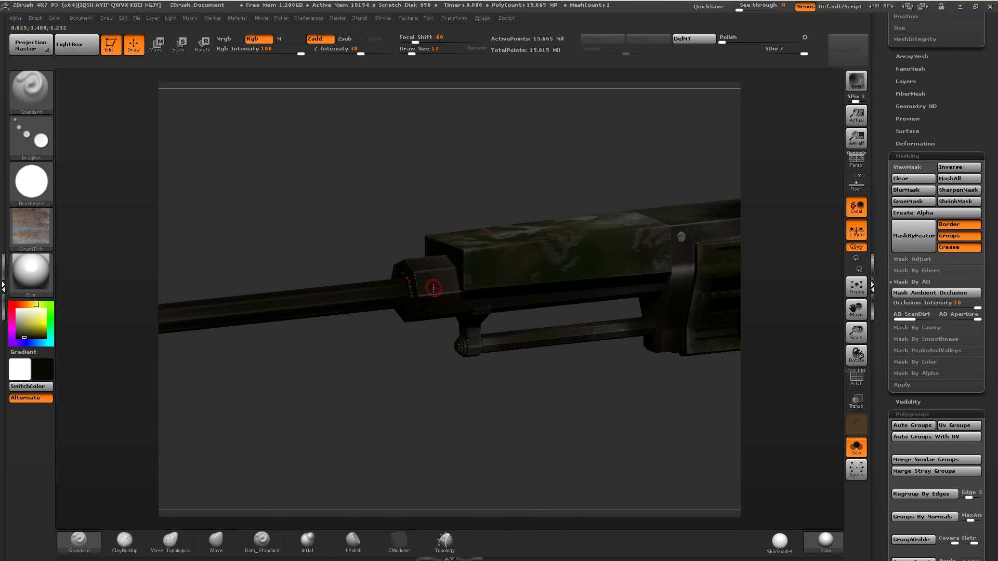
Stamp a pair of tiny rivets with Draw Size 10 on the bracket linking the barrel to the lower tube.
{"action": "key", "text": "bracketleft"}
{"action": "right_click_drag", "start_coordinate": [433, 288], "coordinate": [412, 265]}
{"action": "right_click_drag", "start_coordinate": [489, 308], "coordinate": [493, 345], "text": "ctrl"}
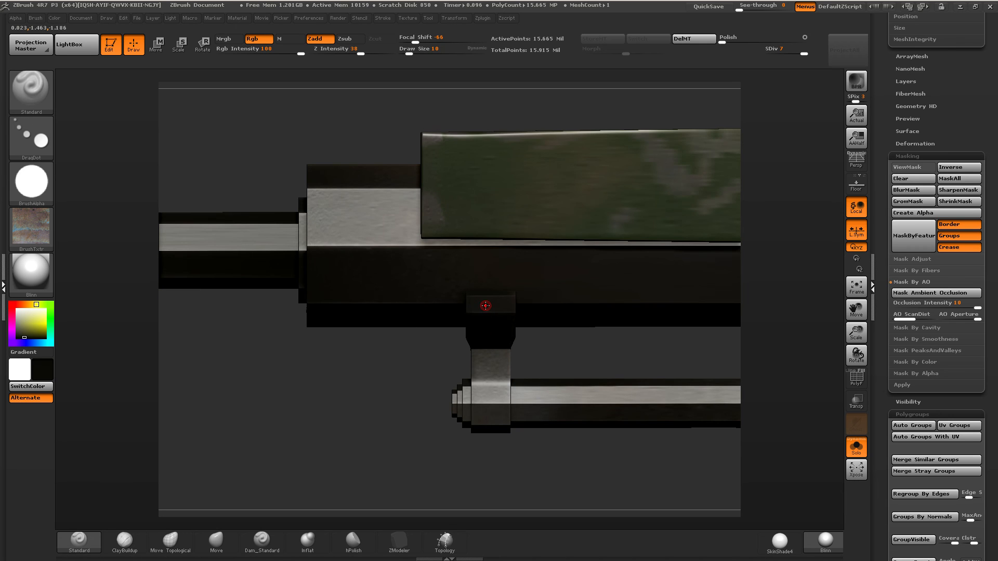
{"action": "left_click_drag", "start_coordinate": [481, 305], "coordinate": [478, 305]}
{"action": "left_click", "coordinate": [503, 303]}
Stamp four rivets with Draw Size 26 on the front support plate around the end of the lower tube.
{"action": "right_click_drag", "start_coordinate": [598, 305], "coordinate": [116, 243], "text": "alt"}
{"action": "mouse_move", "coordinate": [517, 265]}
{"action": "right_mouse_down", "text": "alt"}
{"action": "mouse_move", "coordinate": [423, 263]}
{"action": "mouse_move", "coordinate": [452, 270]}
{"action": "mouse_move", "coordinate": [495, 254]}
{"action": "right_mouse_up", "text": "alt"}
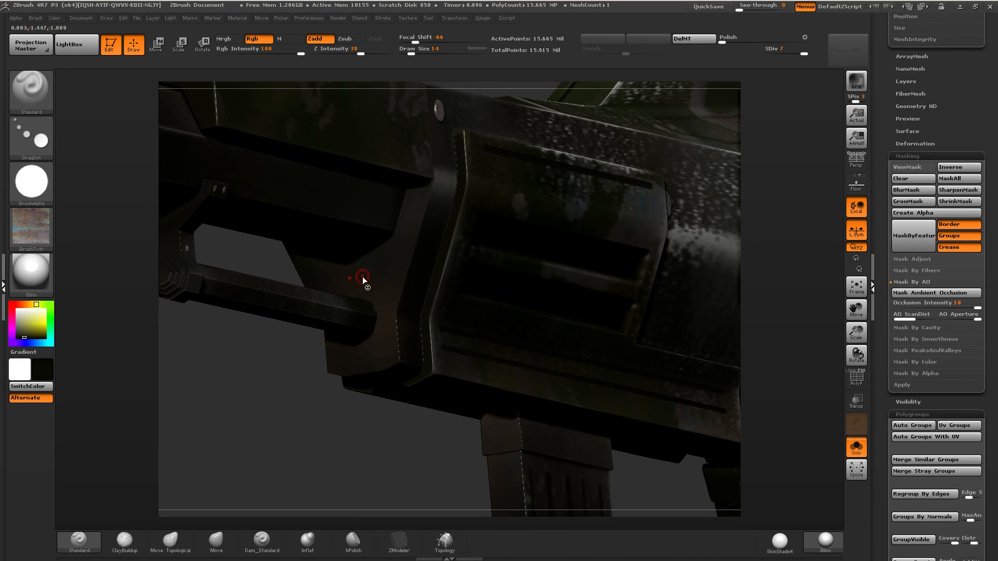
{"action": "left_click_drag", "start_coordinate": [378, 269], "coordinate": [374, 274]}
{"action": "left_click", "coordinate": [378, 350]}
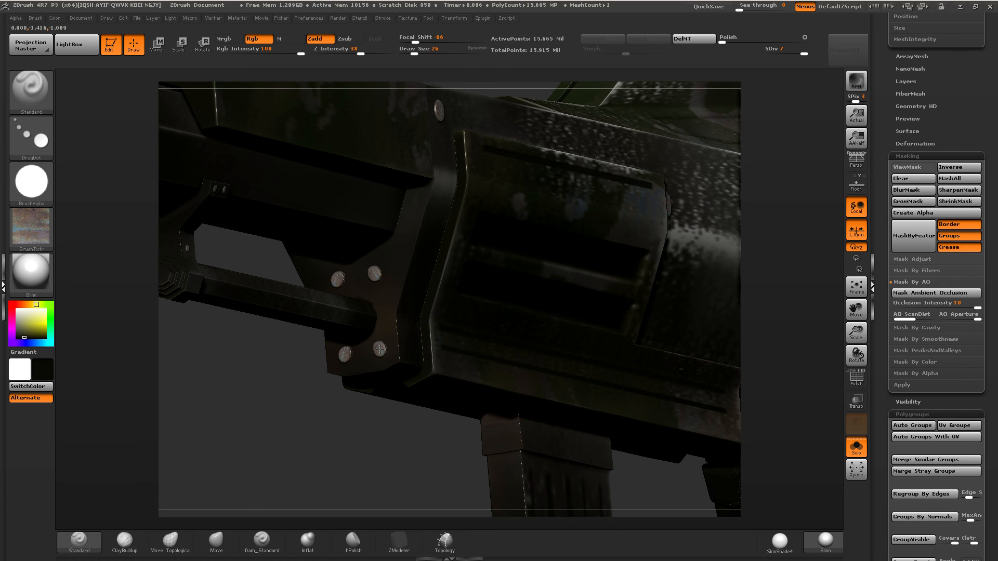
Try stamping rivets on the lower edge of the front housing and on the magazine collar.
{"action": "right_click_drag", "start_coordinate": [478, 345], "coordinate": [424, 190]}
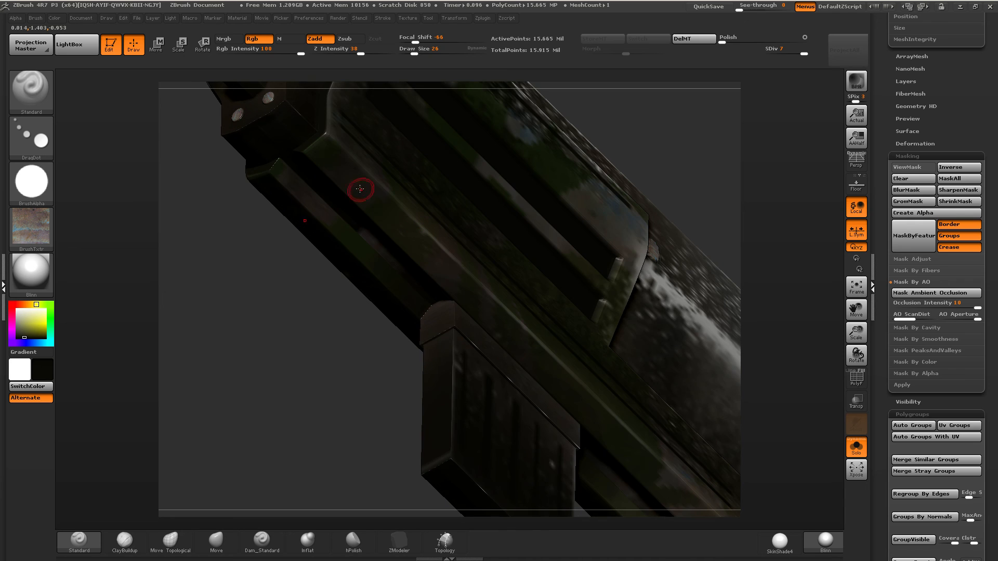
{"action": "left_click_drag", "start_coordinate": [343, 171], "coordinate": [341, 172]}
{"action": "key", "text": "ctrl"}
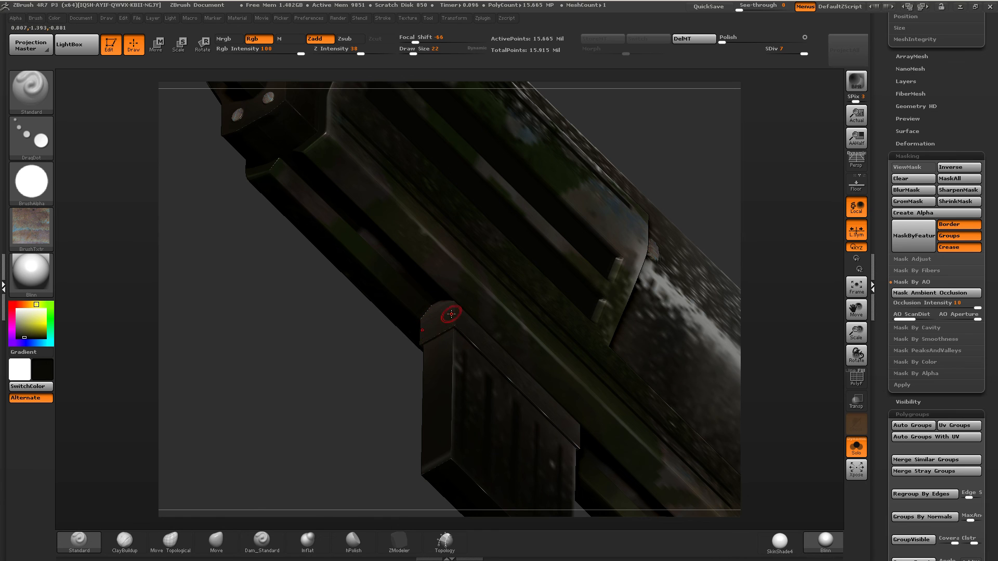
{"action": "right_click_drag", "start_coordinate": [451, 313], "coordinate": [466, 328]}
{"action": "left_click_drag", "start_coordinate": [465, 328], "coordinate": [468, 327]}
{"action": "key", "text": "ctrl"}
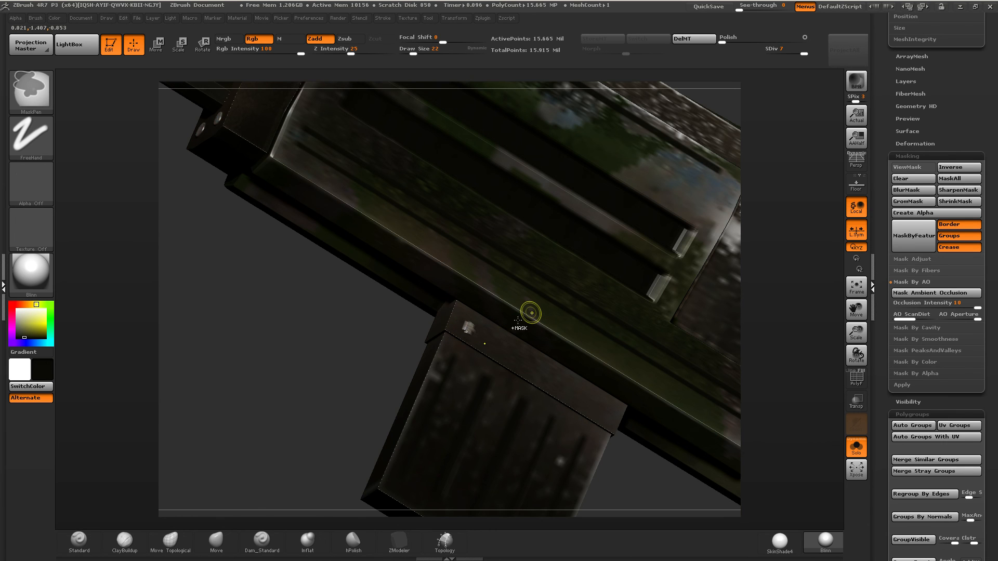
Switch the material to SkinShade4 and review the whole rifle from several angles.
{"action": "key", "text": "f"}
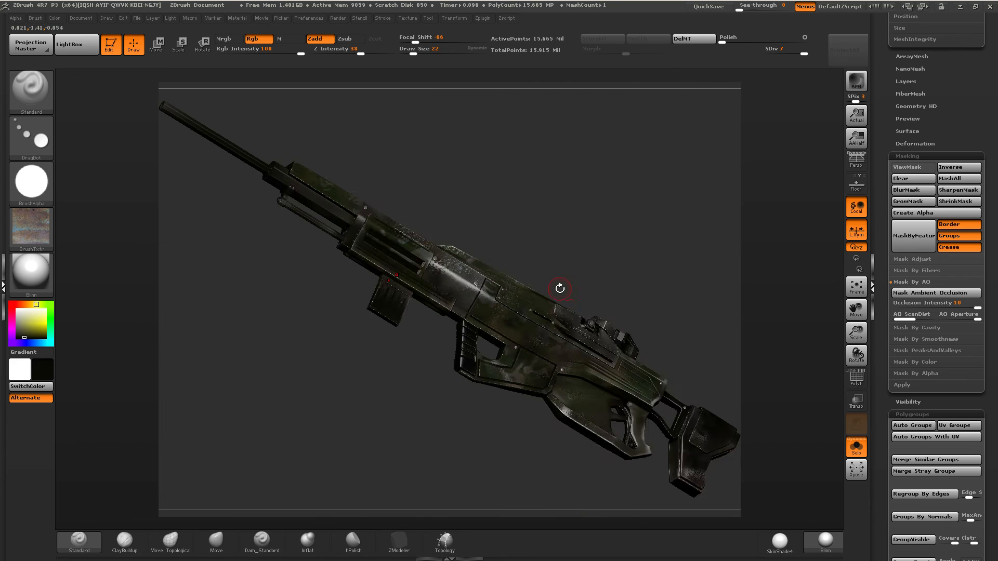
{"action": "mouse_move", "coordinate": [560, 289]}
{"action": "left_mouse_down"}
{"action": "mouse_move", "coordinate": [563, 297]}
{"action": "mouse_move", "coordinate": [536, 291]}
{"action": "mouse_move", "coordinate": [552, 282]}
{"action": "left_mouse_up"}
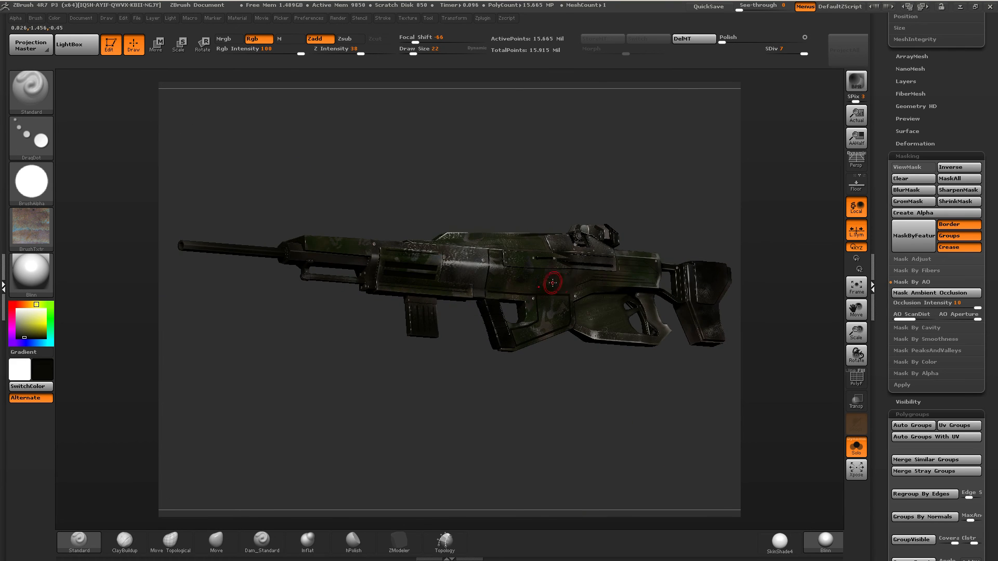
{"action": "mouse_move", "coordinate": [552, 282]}
{"action": "right_mouse_down"}
{"action": "mouse_move", "coordinate": [532, 291]}
{"action": "mouse_move", "coordinate": [567, 282]}
{"action": "right_mouse_up"}
{"action": "left_click", "coordinate": [779, 542]}
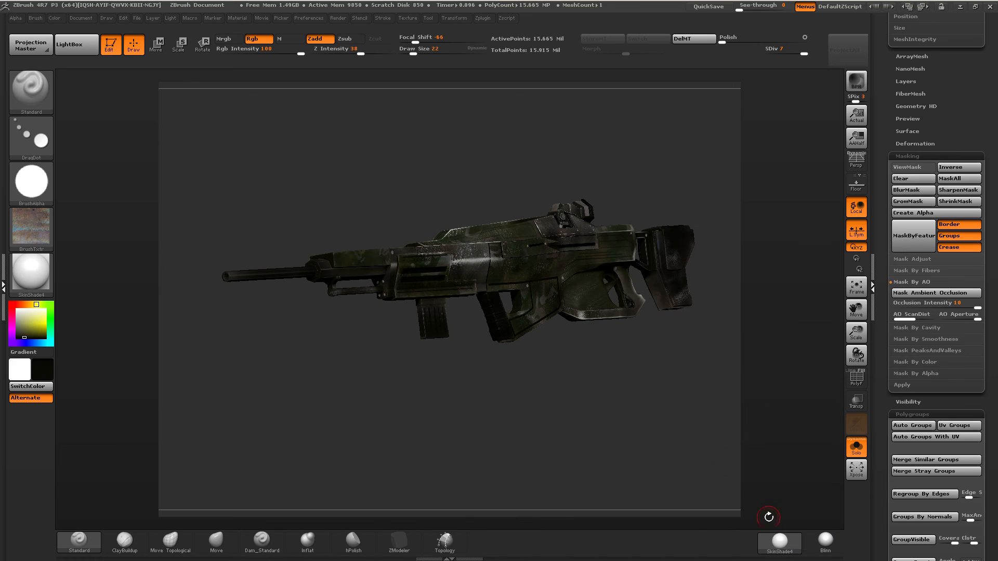
{"action": "left_click_drag", "start_coordinate": [768, 517], "coordinate": [712, 209]}
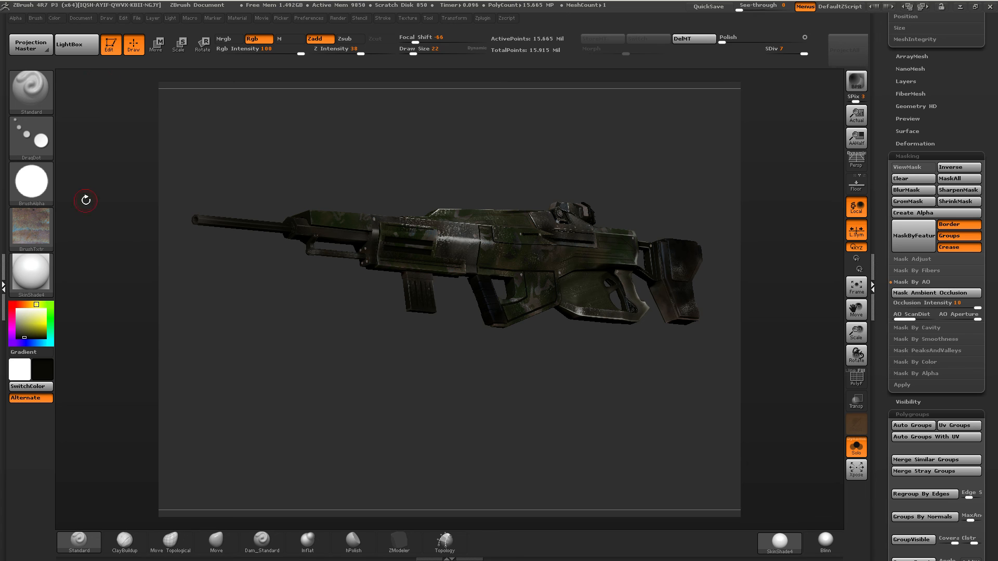
Save the rifle tool as RangerRifle.ztl, replacing the existing file.
{"action": "left_click_drag", "start_coordinate": [883, 350], "coordinate": [884, 104]}
{"action": "key", "text": "ctrl+s"}
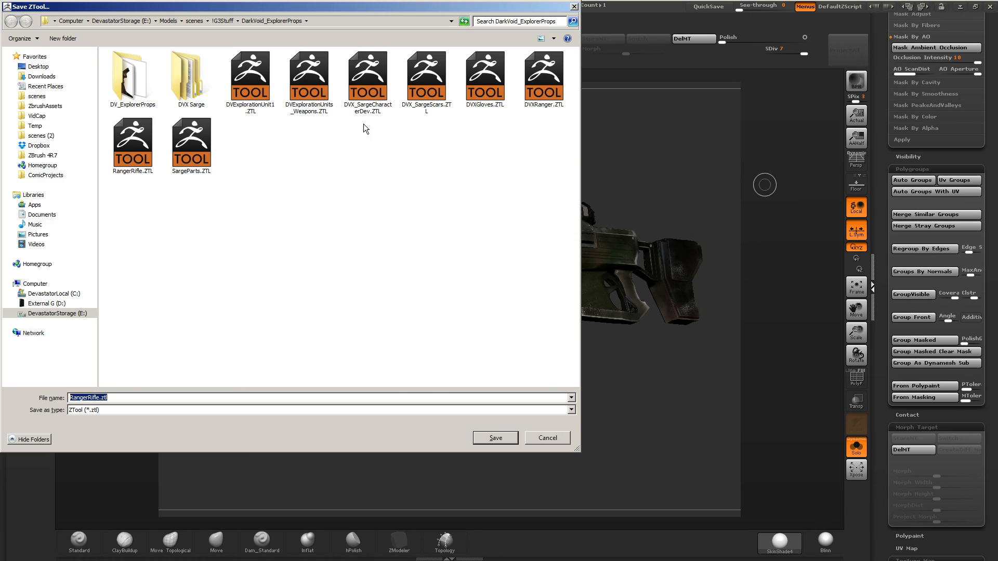
{"action": "key", "text": "Return"}
{"action": "left_click", "coordinate": [522, 277]}
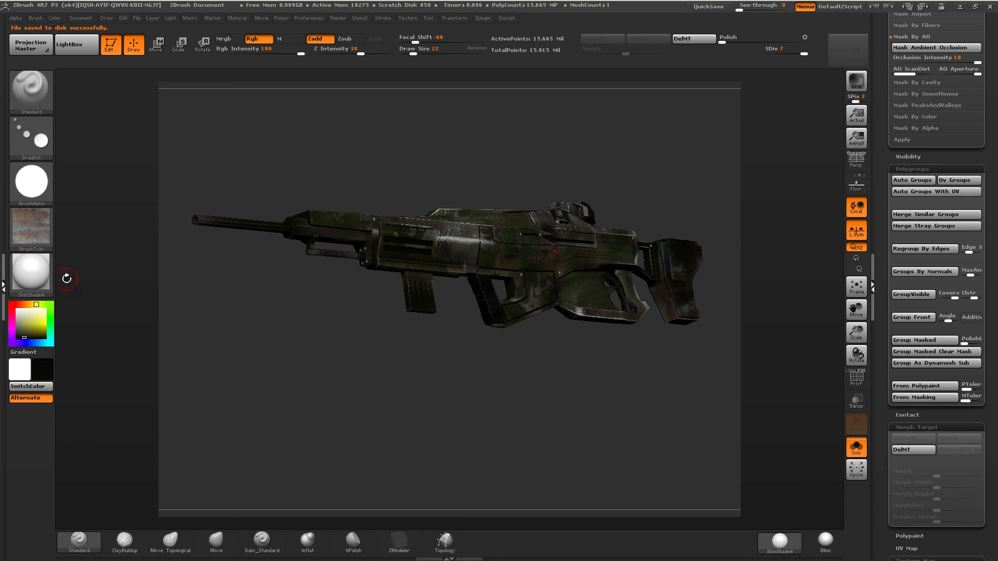
Reset the Standard brush by turning off its texture and alpha and setting its stroke to Dots.
{"action": "left_click", "coordinate": [33, 213]}
{"action": "left_click", "coordinate": [123, 251]}
{"action": "left_click", "coordinate": [49, 181]}
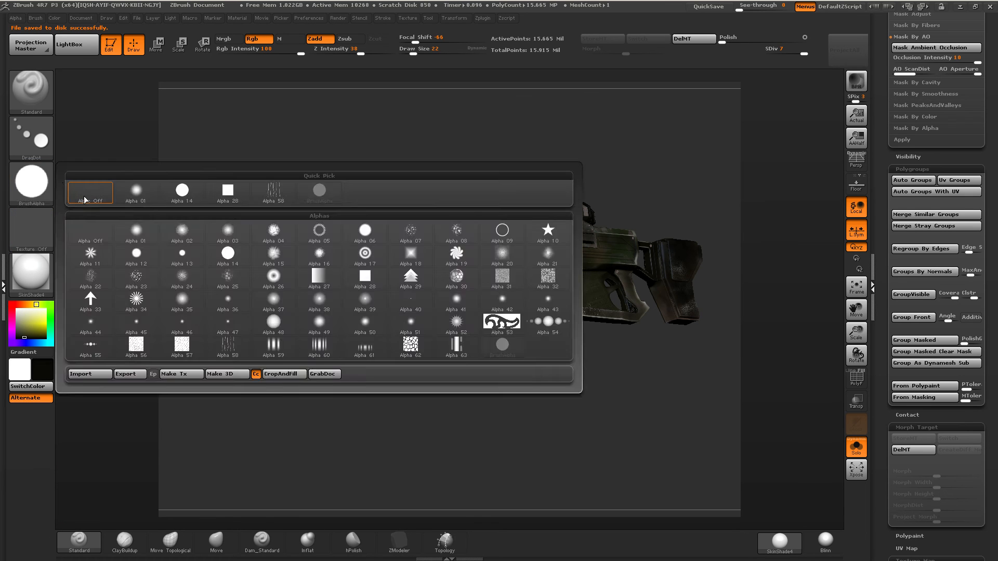
{"action": "left_click", "coordinate": [83, 195]}
{"action": "left_click", "coordinate": [34, 140]}
{"action": "left_click", "coordinate": [109, 132]}
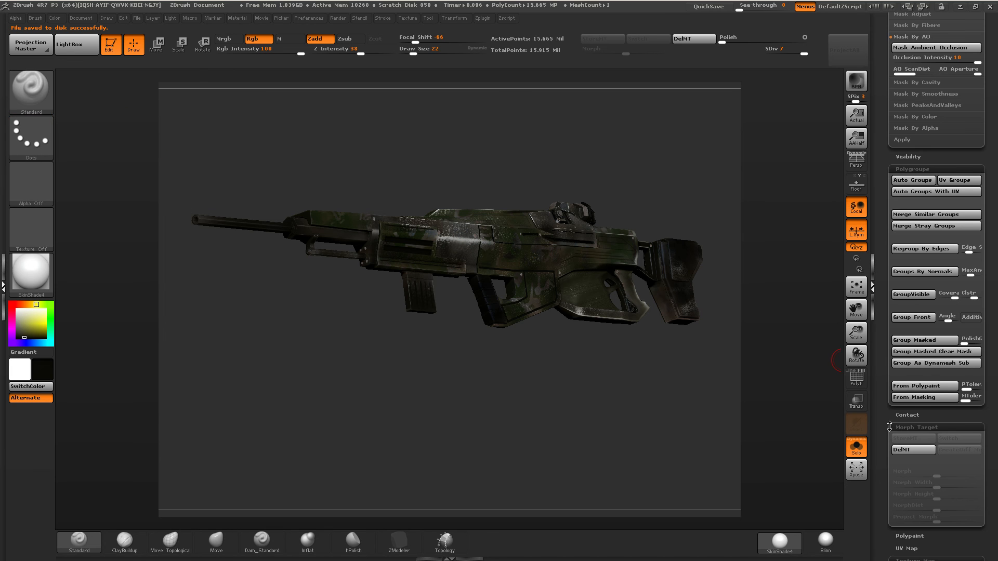
Check the rifle's UV map settings and create a new texture map from its polypaint.
{"action": "left_click_drag", "start_coordinate": [890, 427], "coordinate": [908, 270]}
{"action": "left_click", "coordinate": [906, 287]}
{"action": "left_click_drag", "start_coordinate": [889, 343], "coordinate": [891, 255]}
{"action": "left_click", "coordinate": [927, 225]}
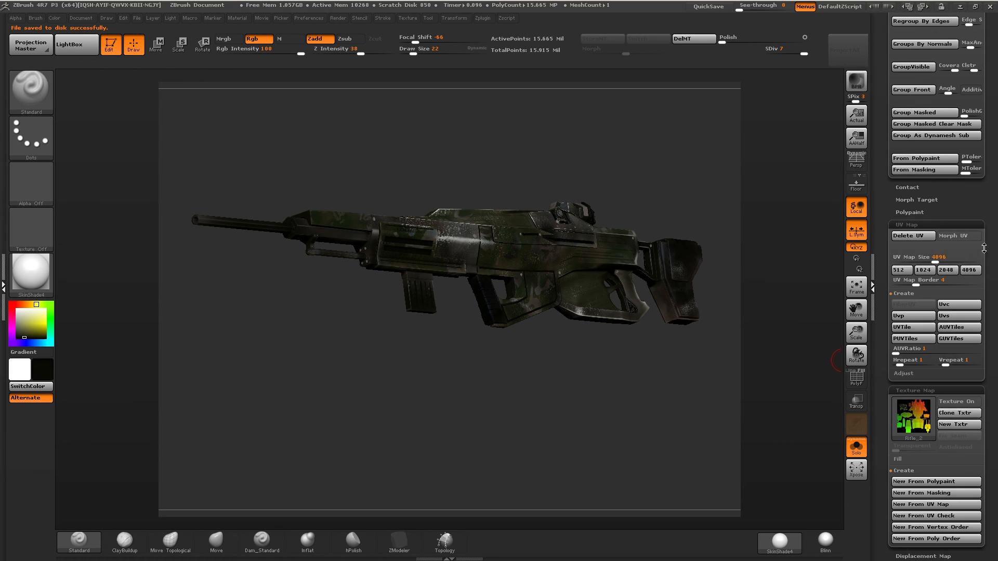
{"action": "left_click", "coordinate": [930, 224]}
{"action": "scroll", "coordinate": [922, 261], "scroll_direction": "down", "scroll_amount": 3}
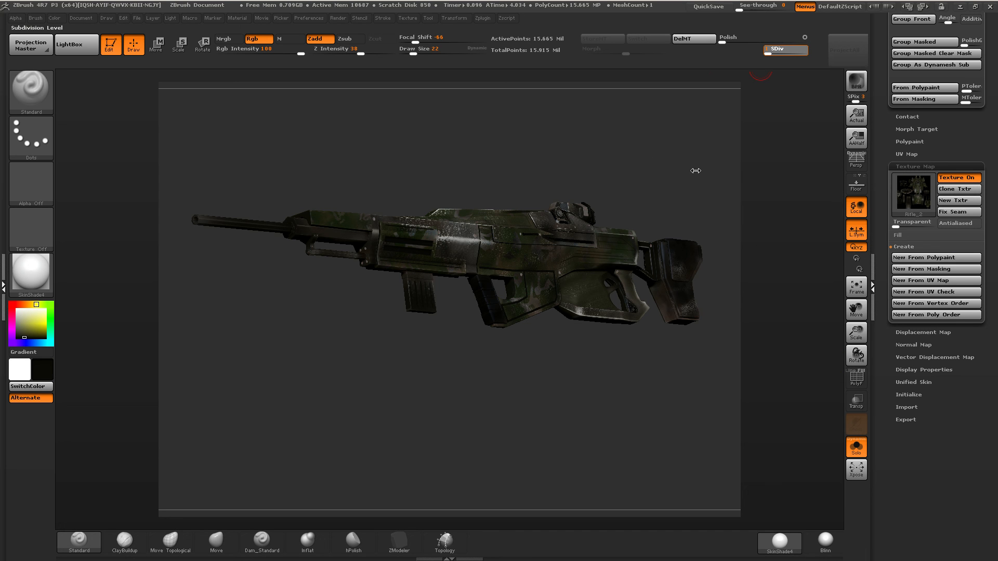
Lower the rifle to subdivision level 1 and create a tangent normal map with SmoothUV off and SNormals on.
{"action": "left_click_drag", "start_coordinate": [665, 182], "coordinate": [707, 186]}
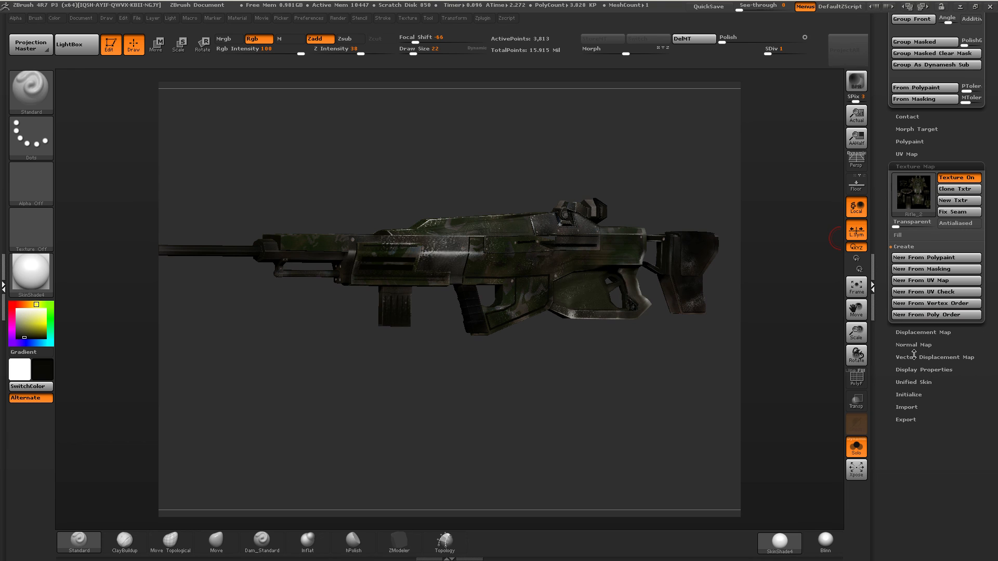
{"action": "left_click", "coordinate": [914, 345]}
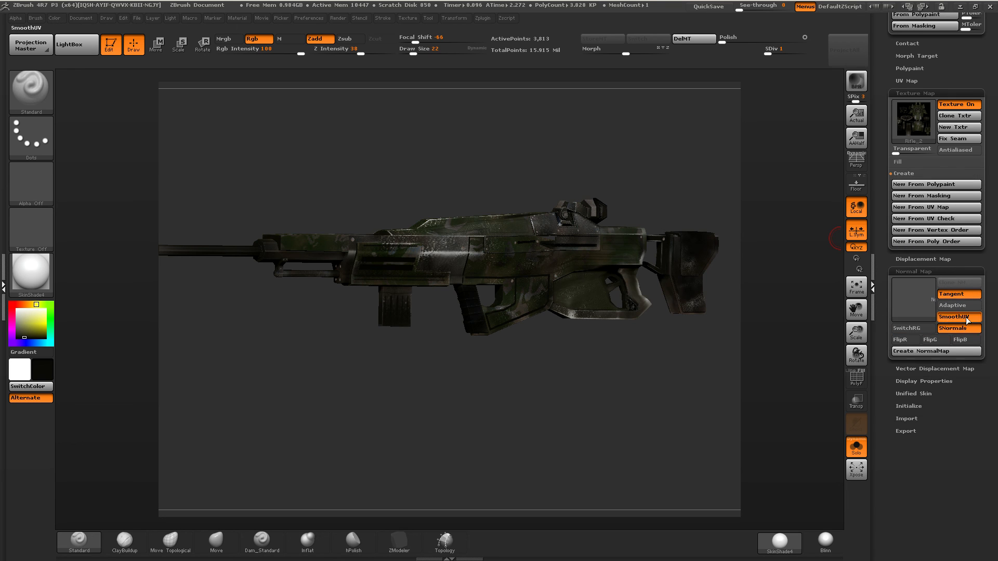
{"action": "left_click", "coordinate": [959, 317]}
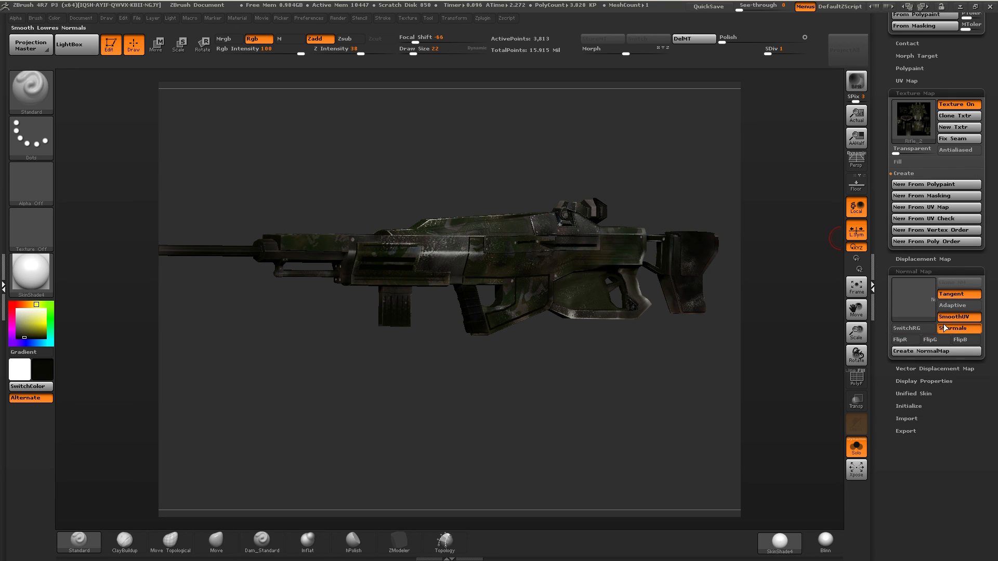
{"action": "left_click", "coordinate": [920, 351]}
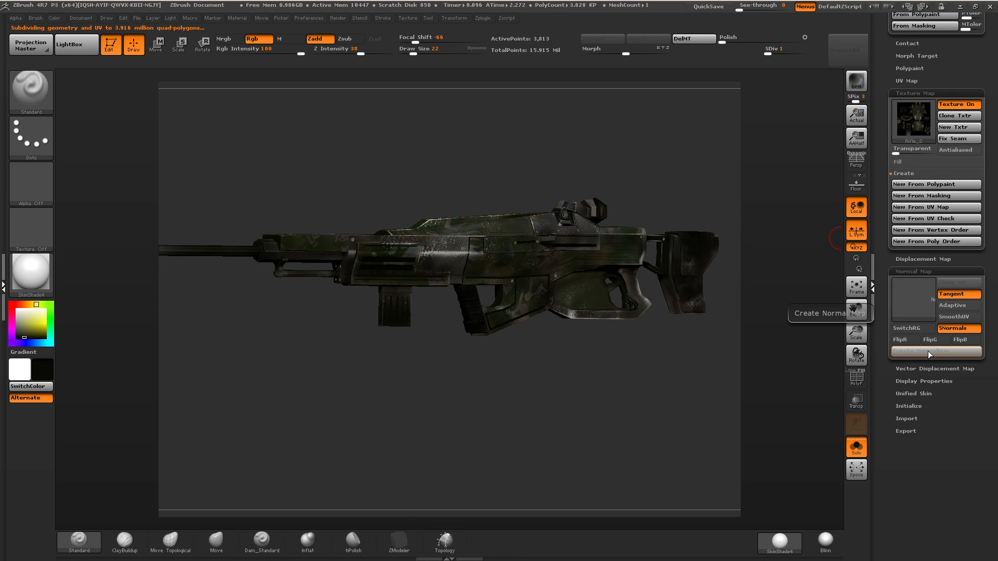